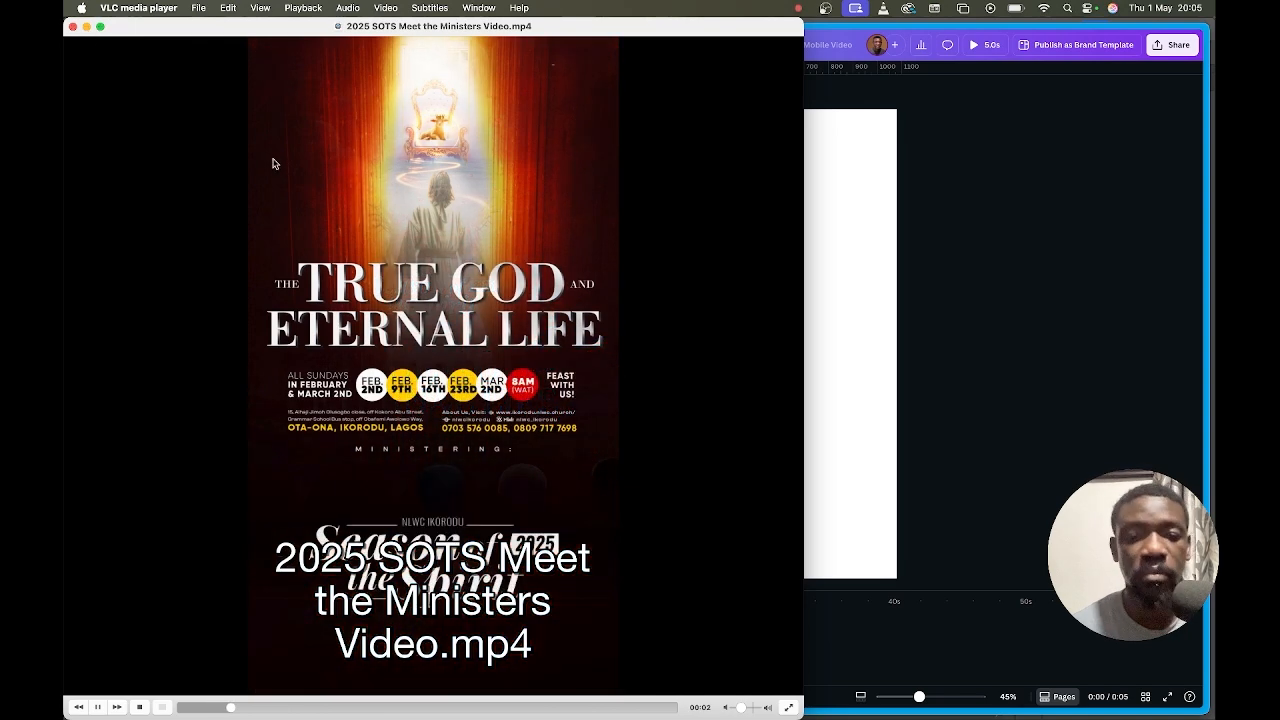
Close the sample video in VLC and switch to the "2025 SOTS meet the ministers Video.mp4" design in Canva.
key(space)
click(87, 26)
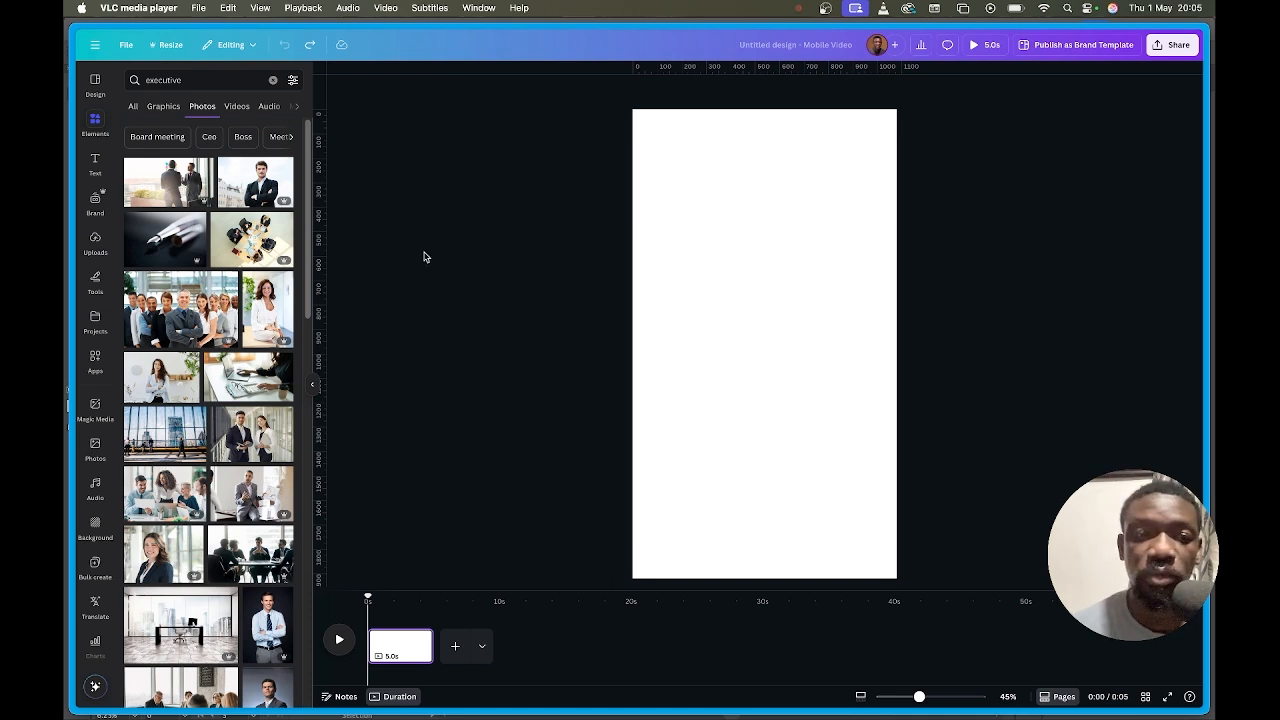
click(71, 175)
click(125, 328)
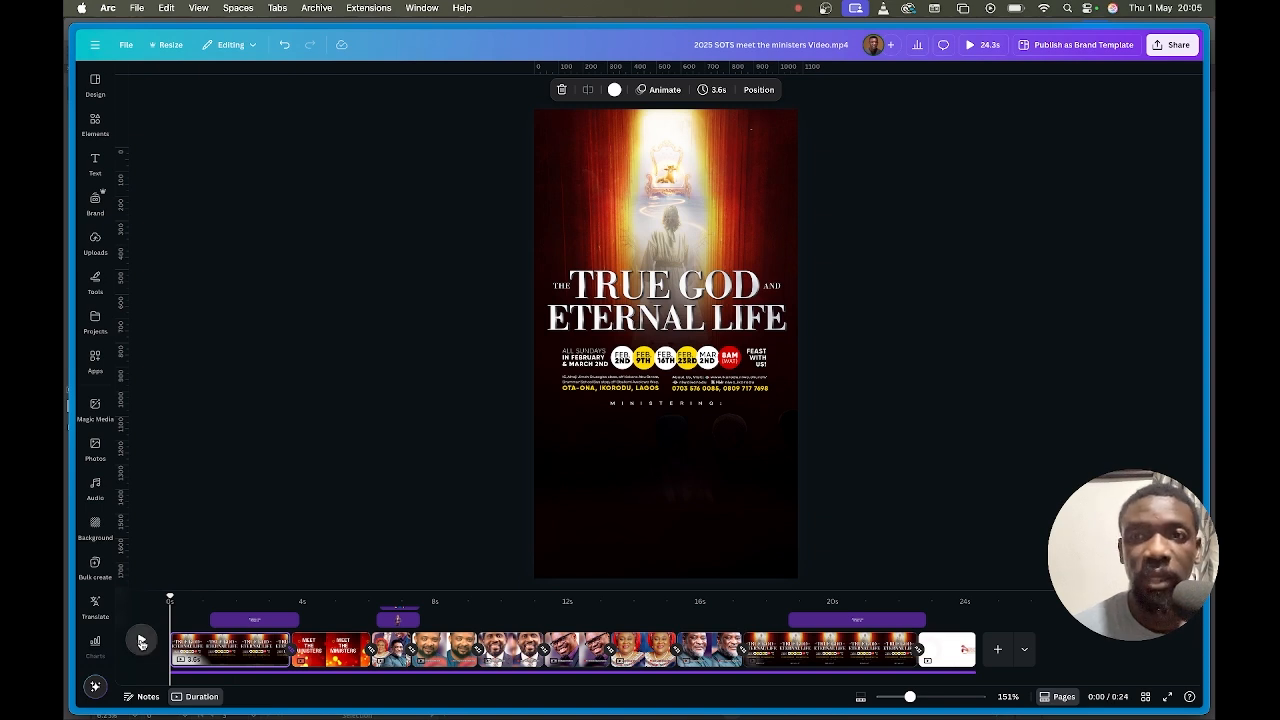
Play the finished design through to its end and scrub over the group photo page and the MEET THE MINISTERS page.
click(141, 641)
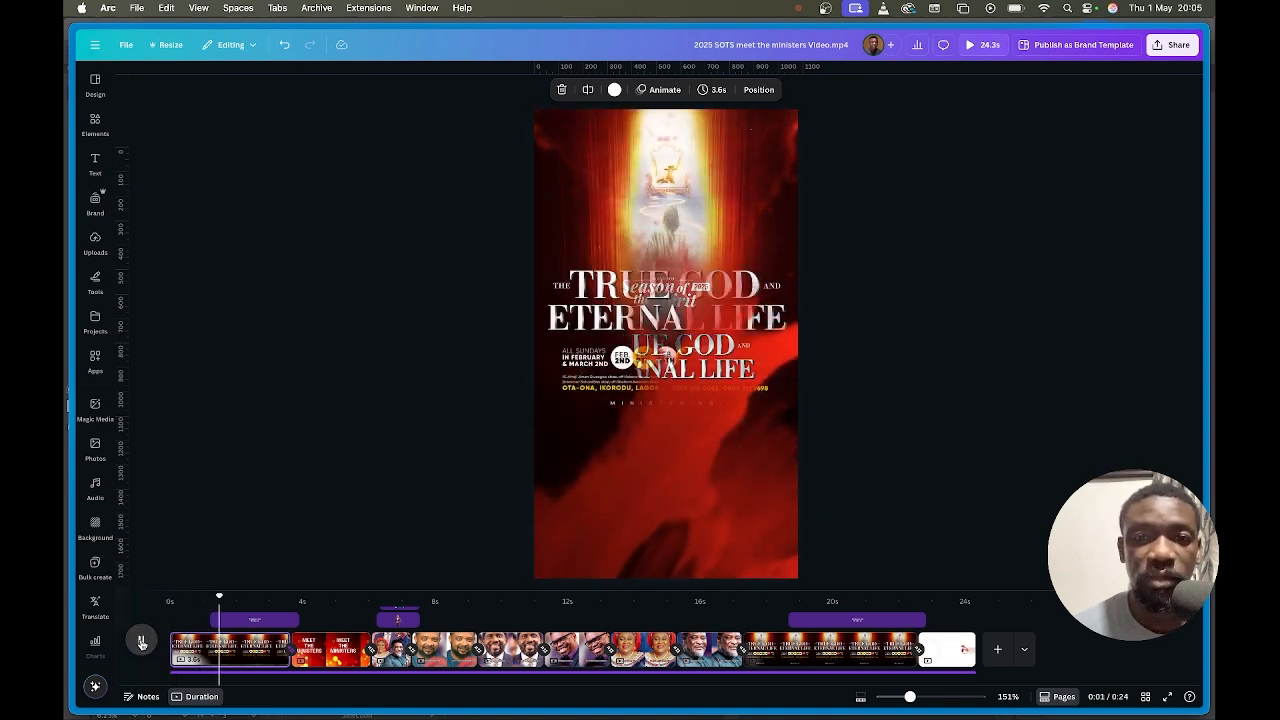
click(141, 641)
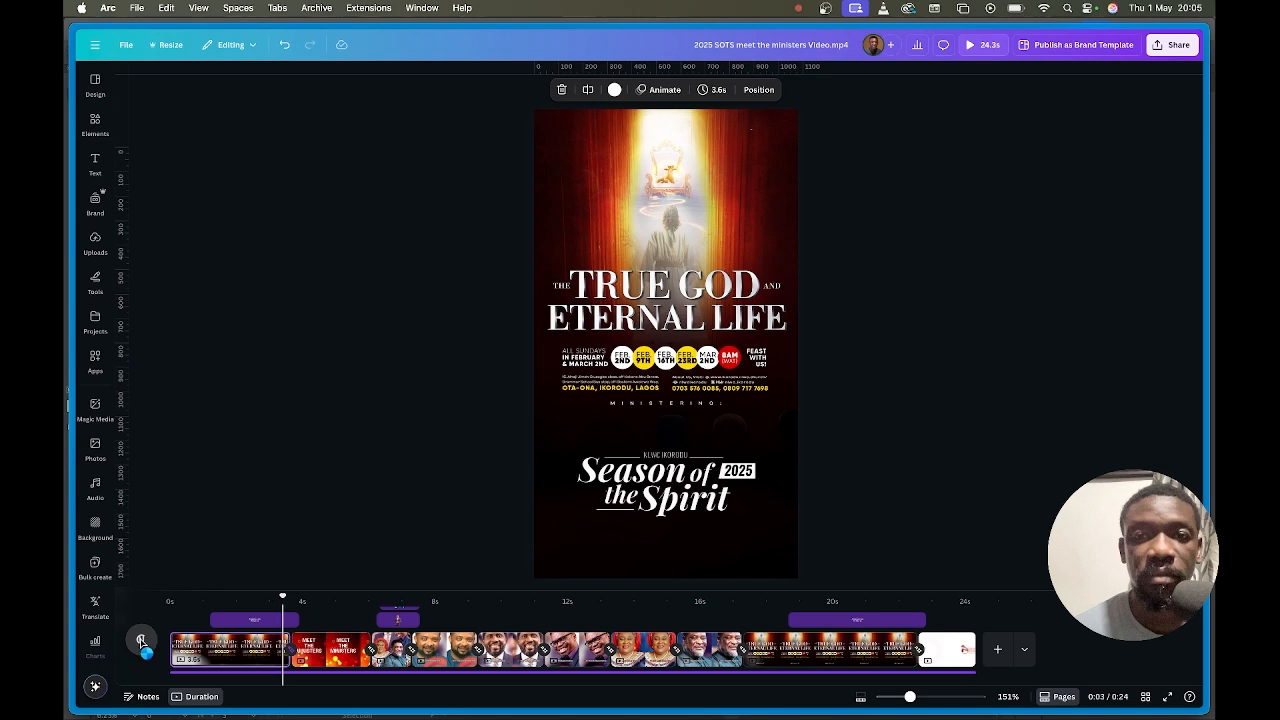
click(141, 641)
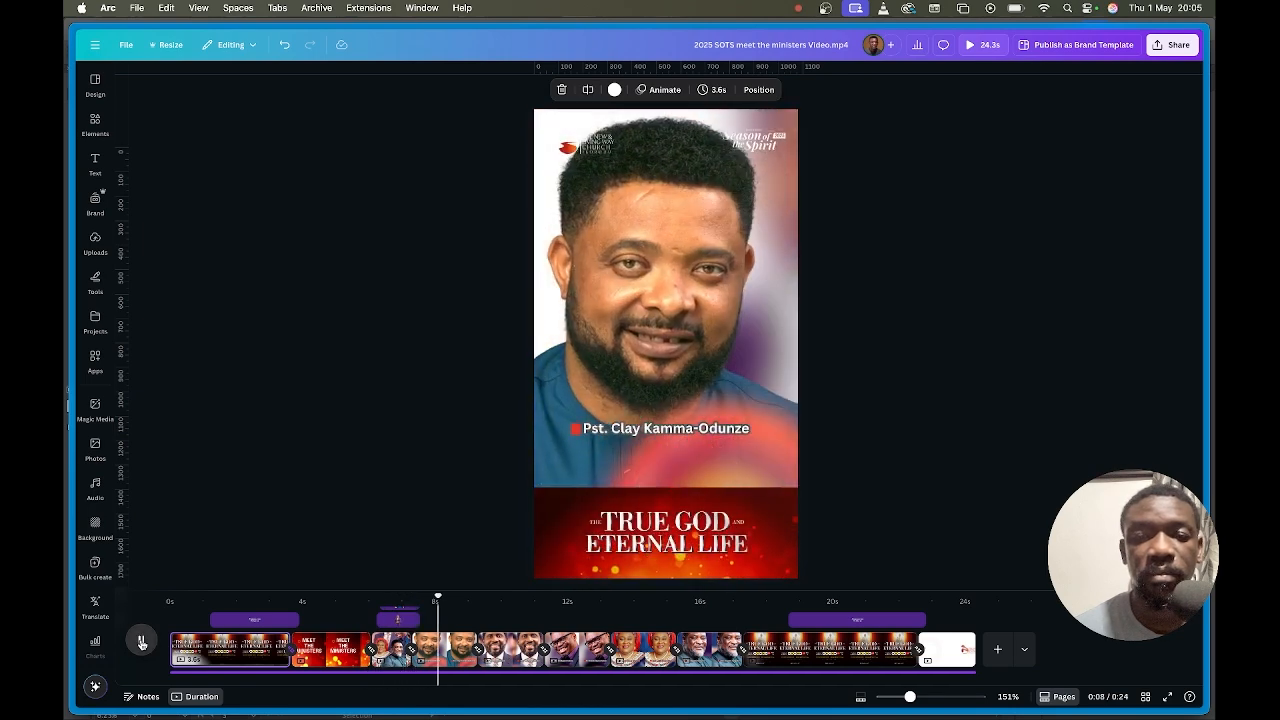
click(141, 641)
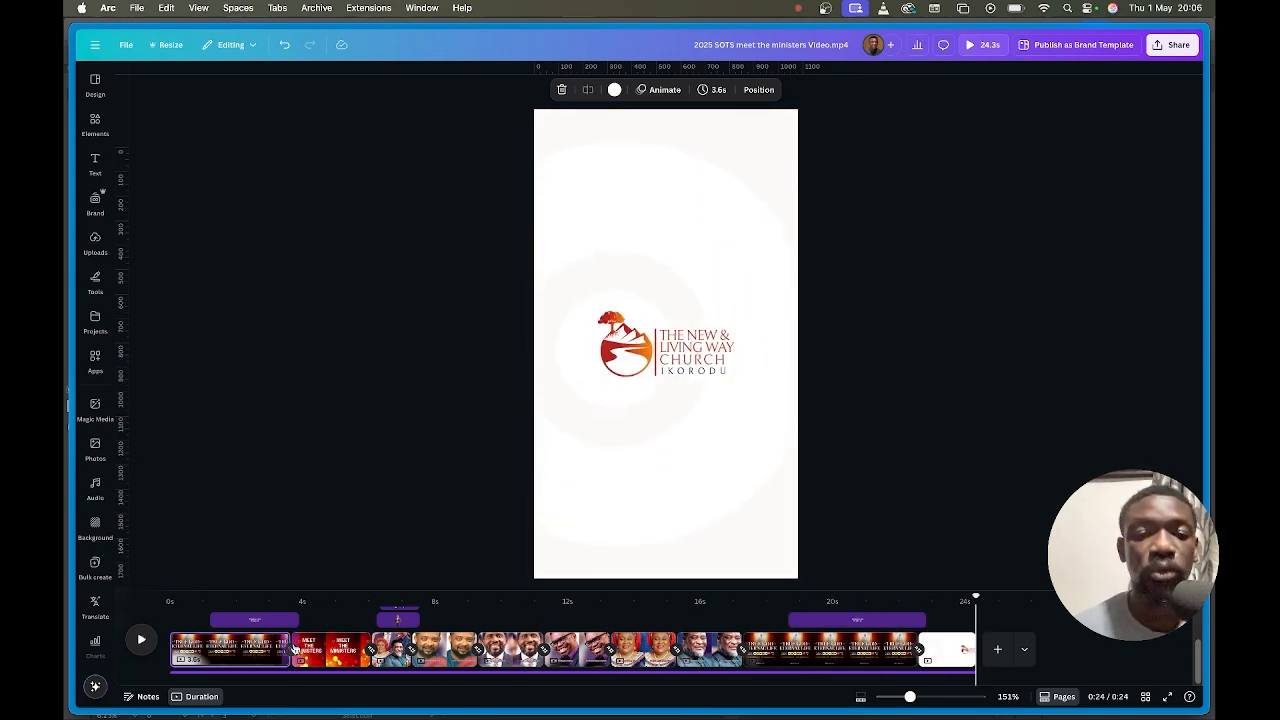
click(379, 648)
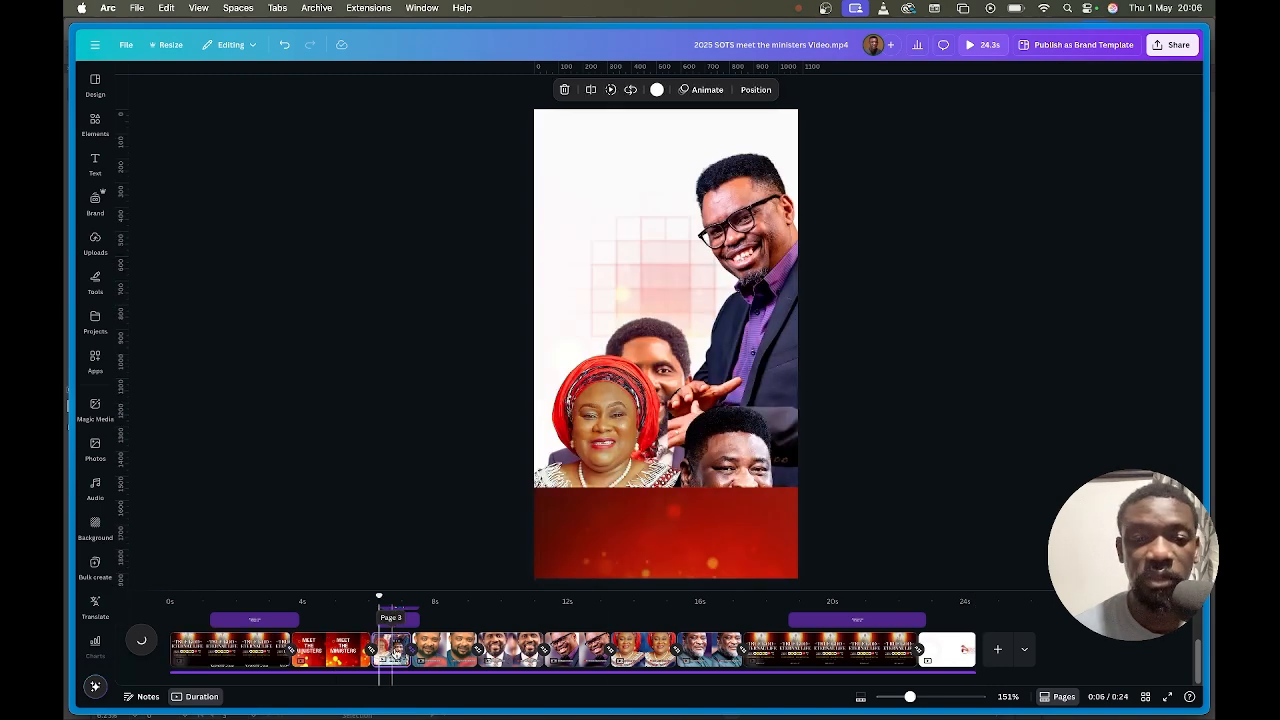
drag(380, 597, 397, 596)
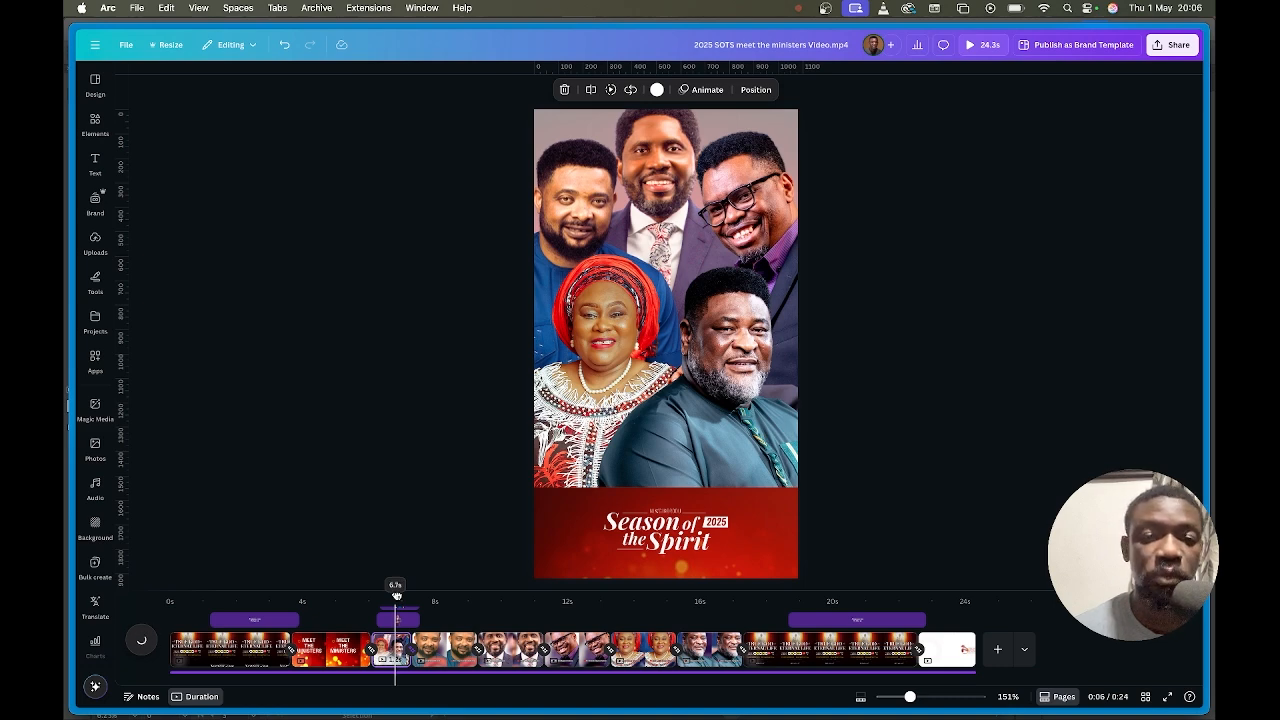
drag(397, 596, 343, 641)
Switch to the blank untitled Mobile Video design and search its templates for "Business Webinar Online".
mouse_move(66, 265)
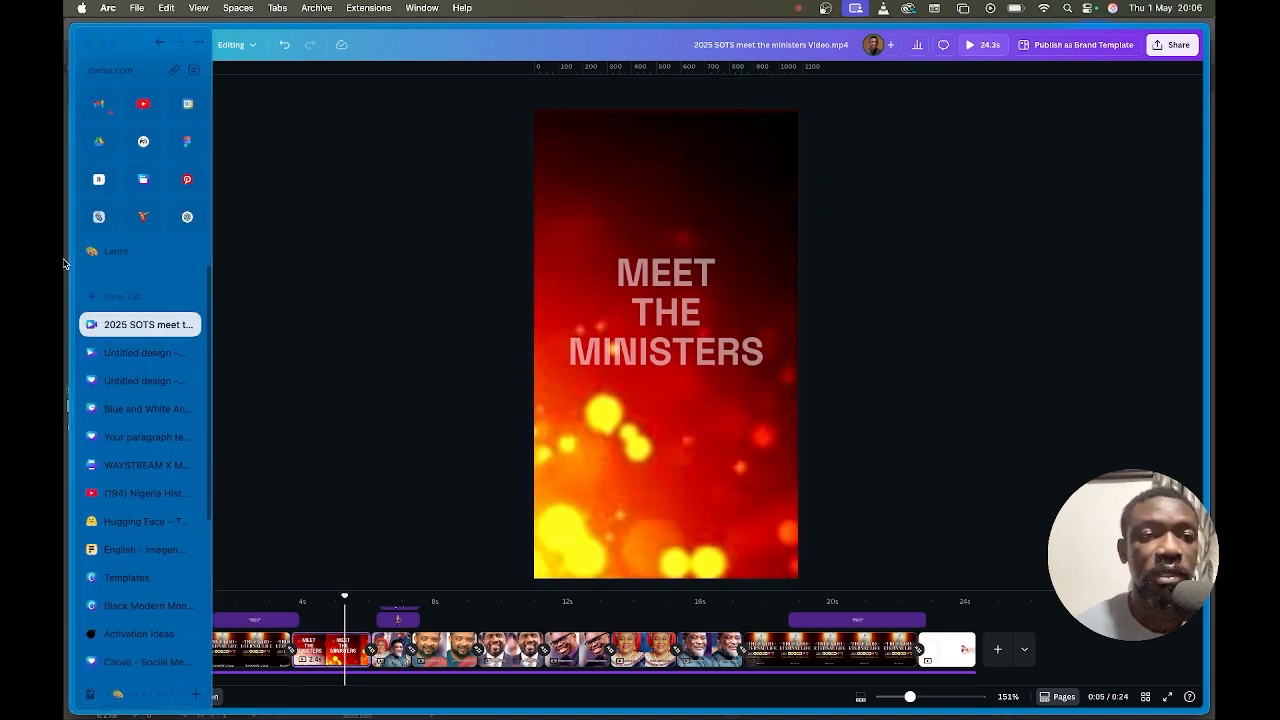
click(117, 356)
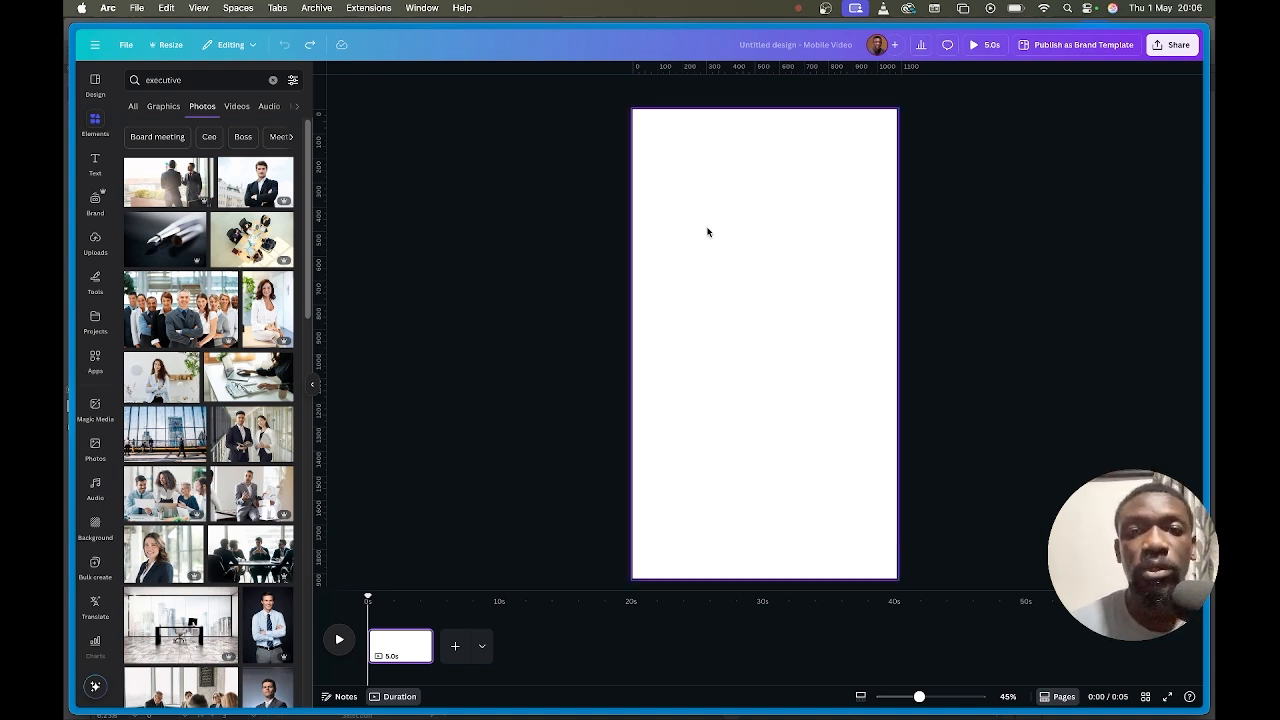
click(190, 81)
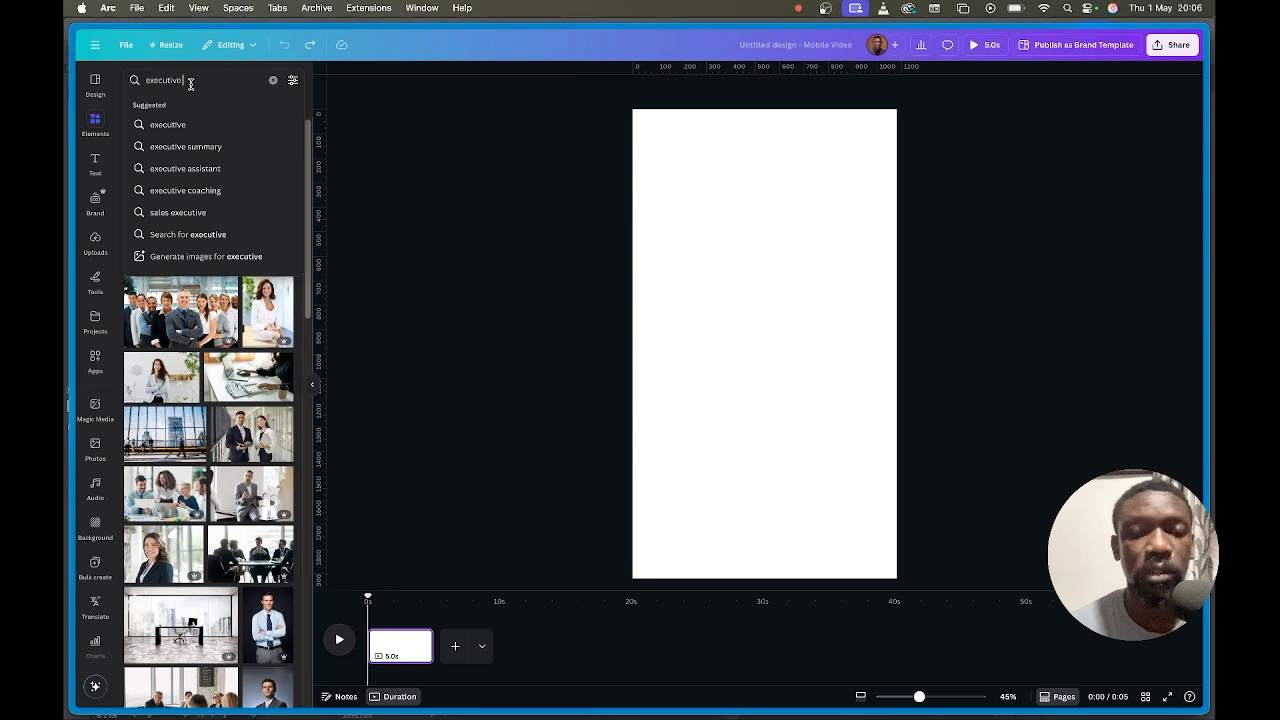
click(93, 86)
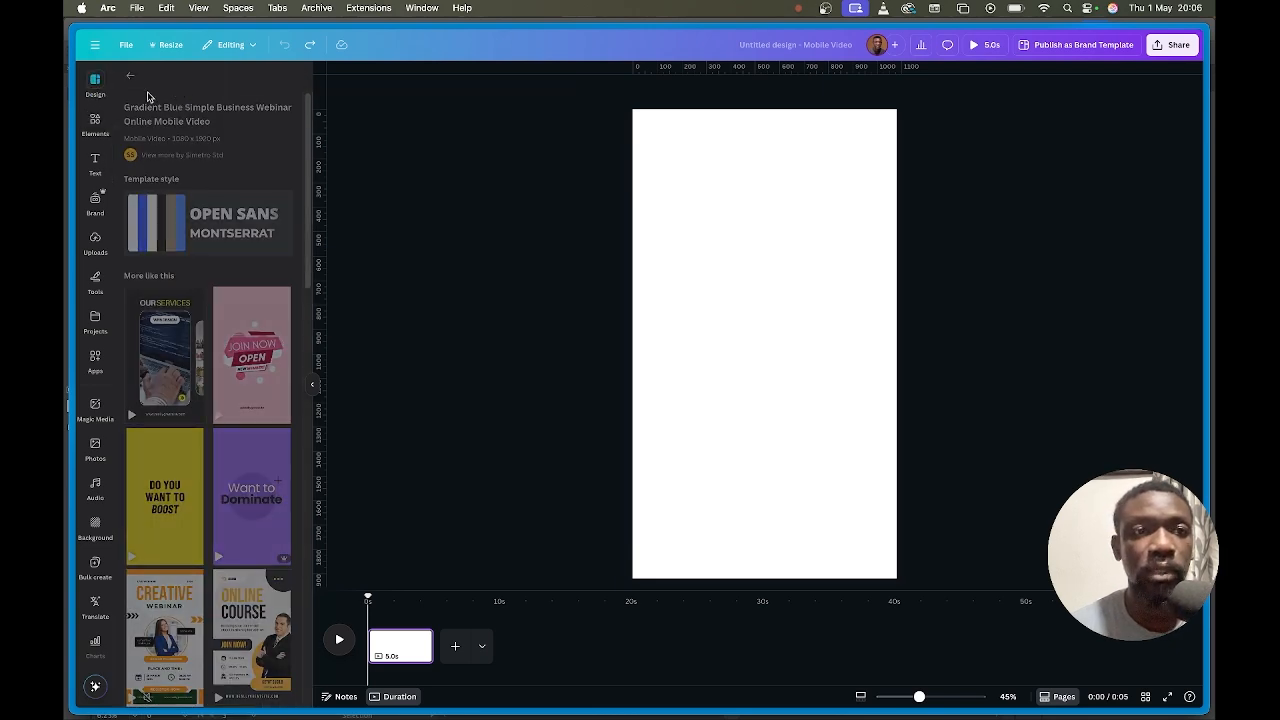
click(130, 80)
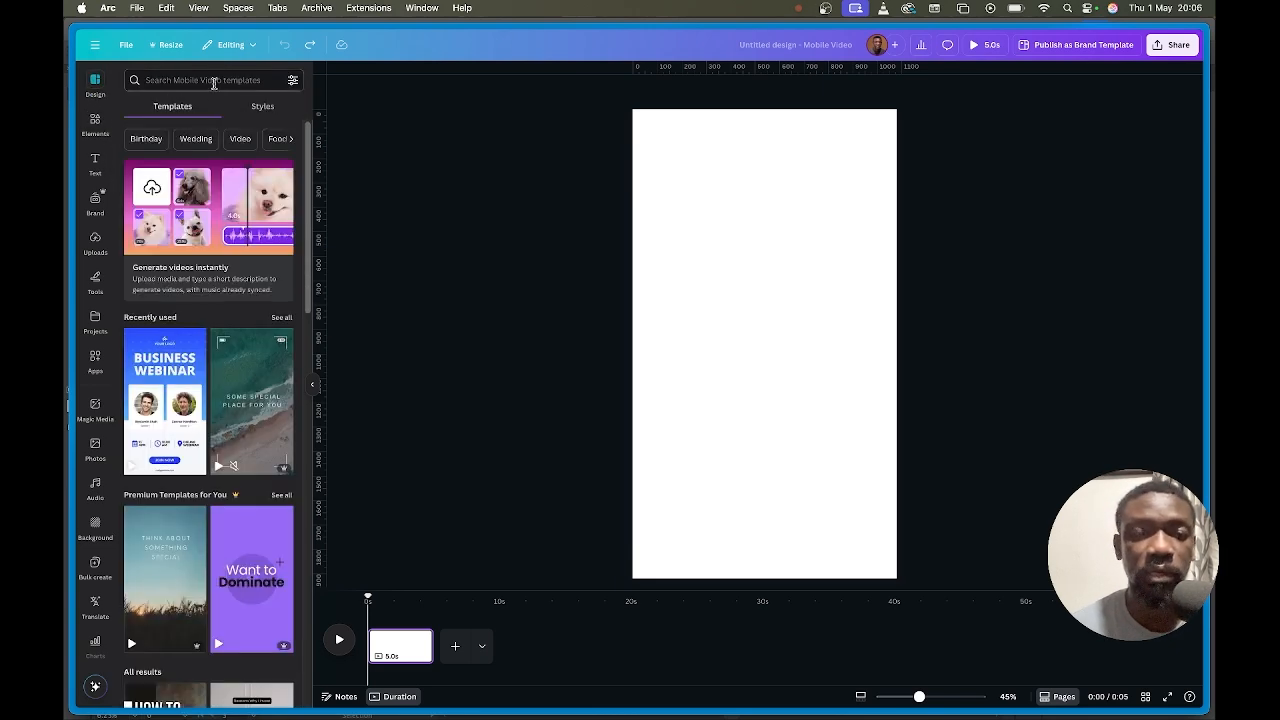
click(214, 83)
text(Business Webinar Online)
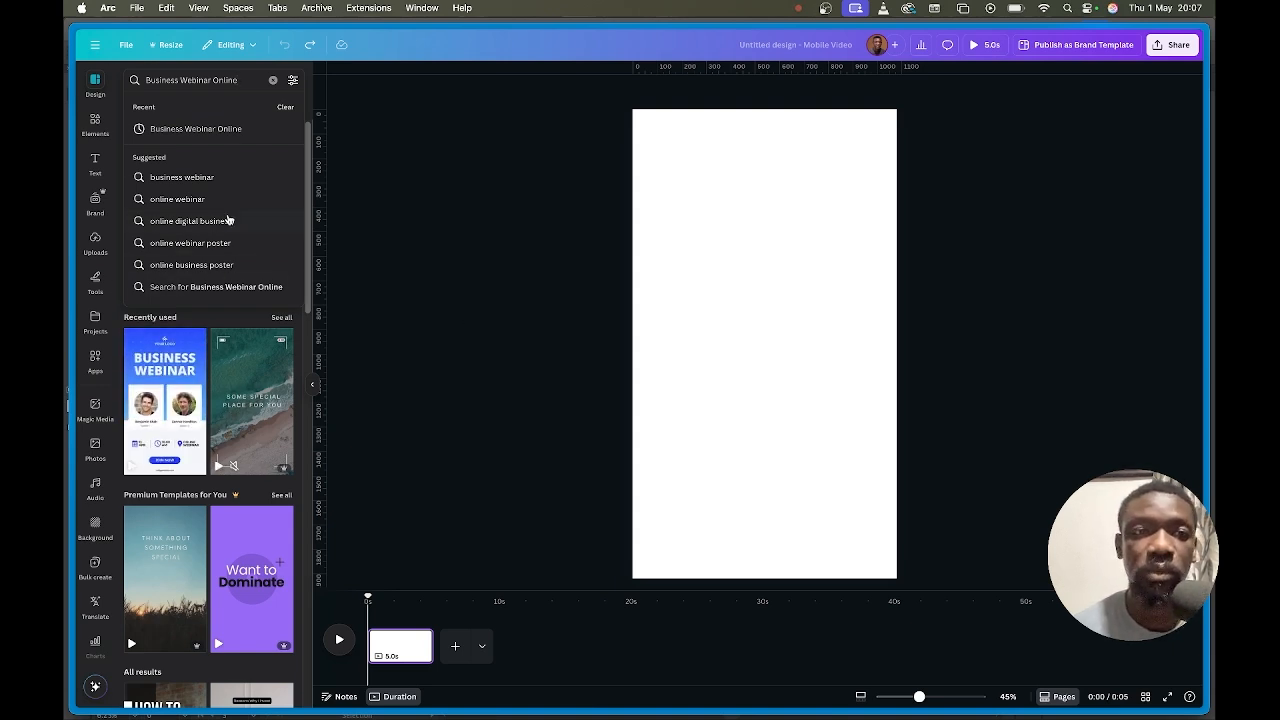
click(232, 130)
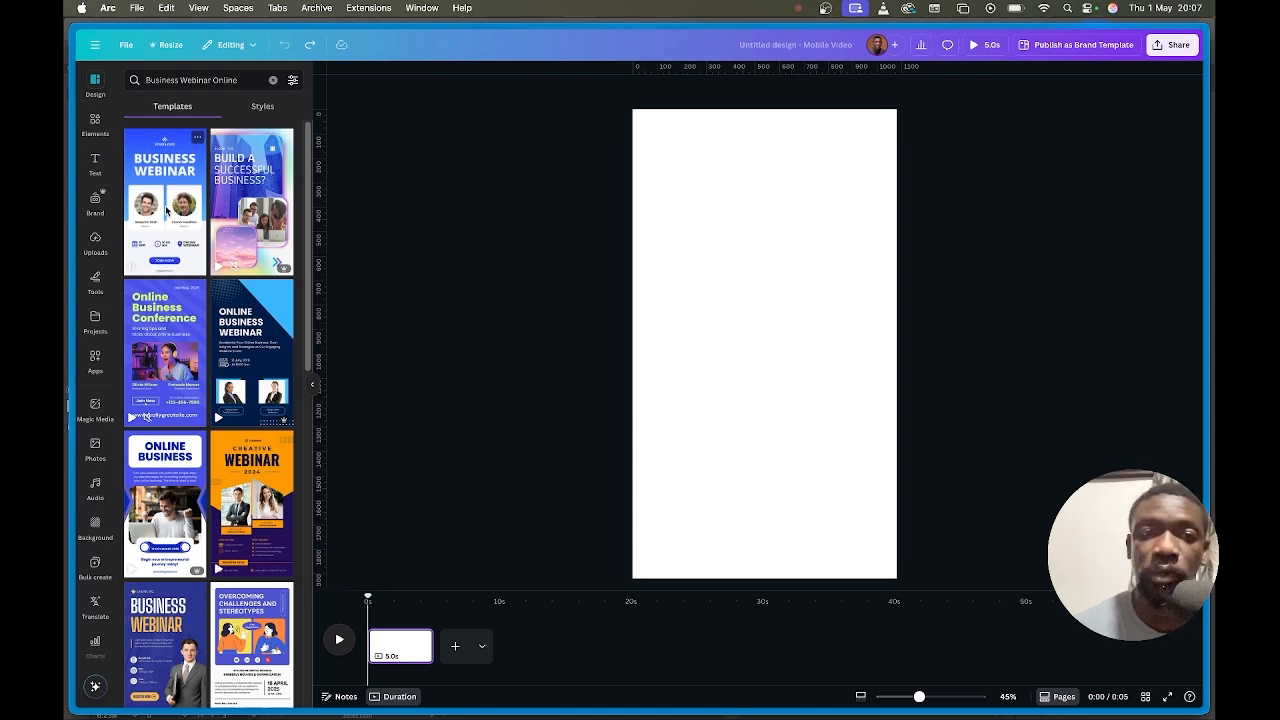
Apply the Gradient Blue Simple Business Webinar Online Mobile Video template to the page and preview its animation.
click(166, 208)
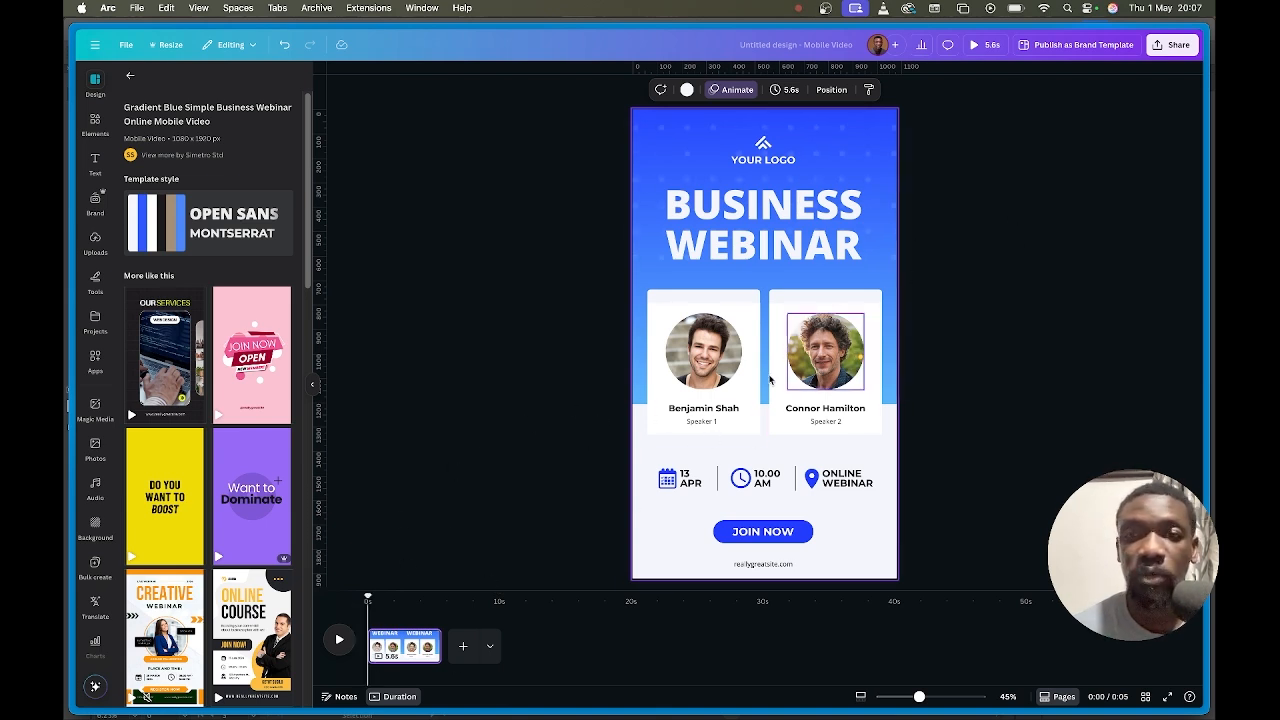
click(339, 643)
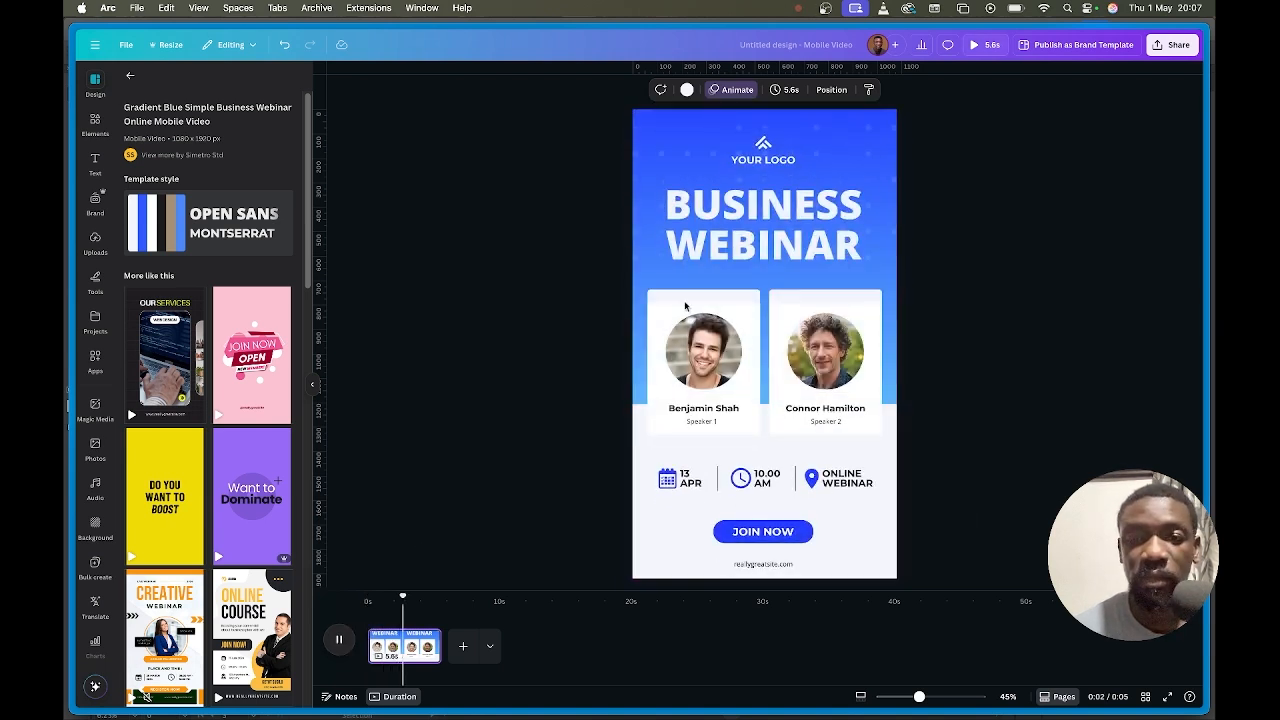
click(575, 219)
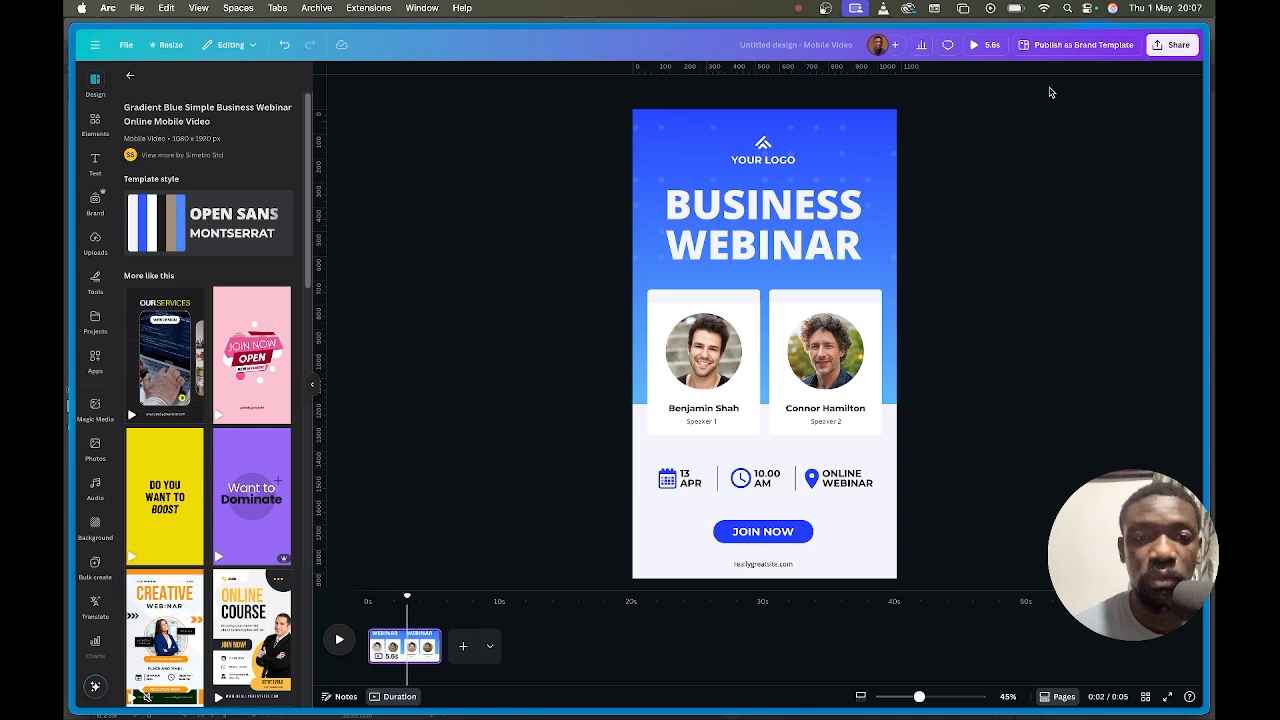
click(1168, 46)
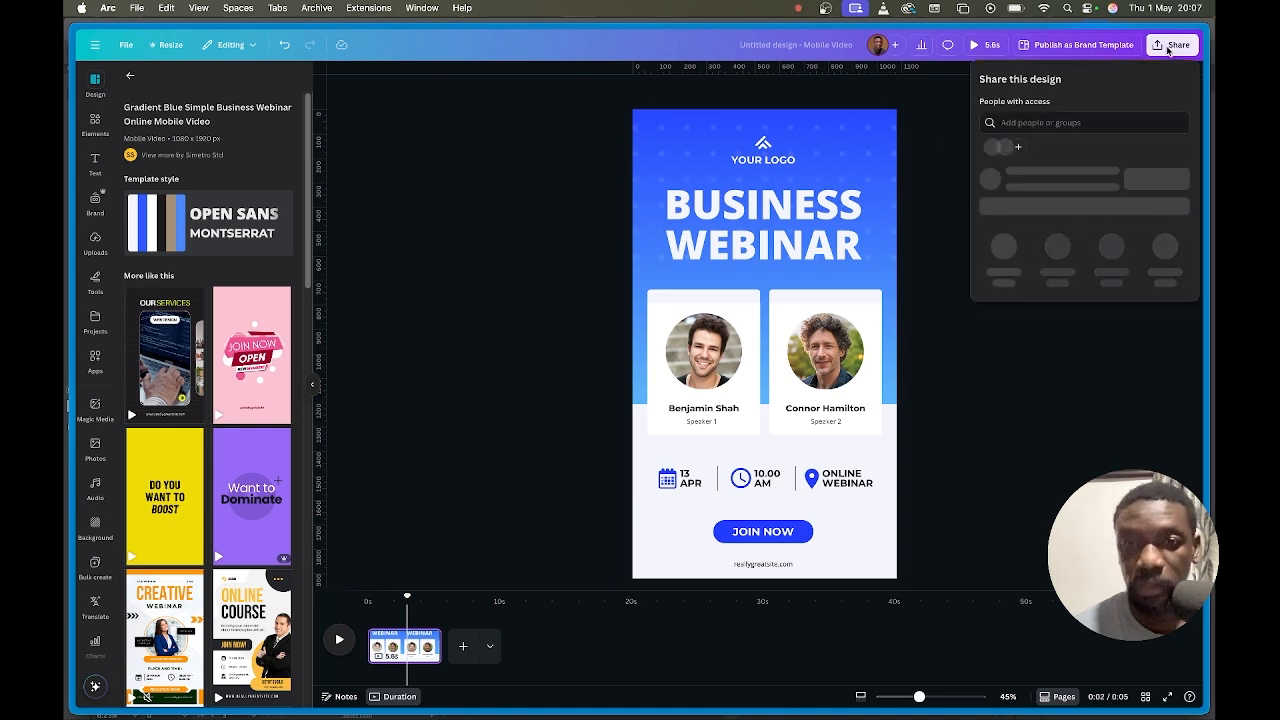
click(916, 236)
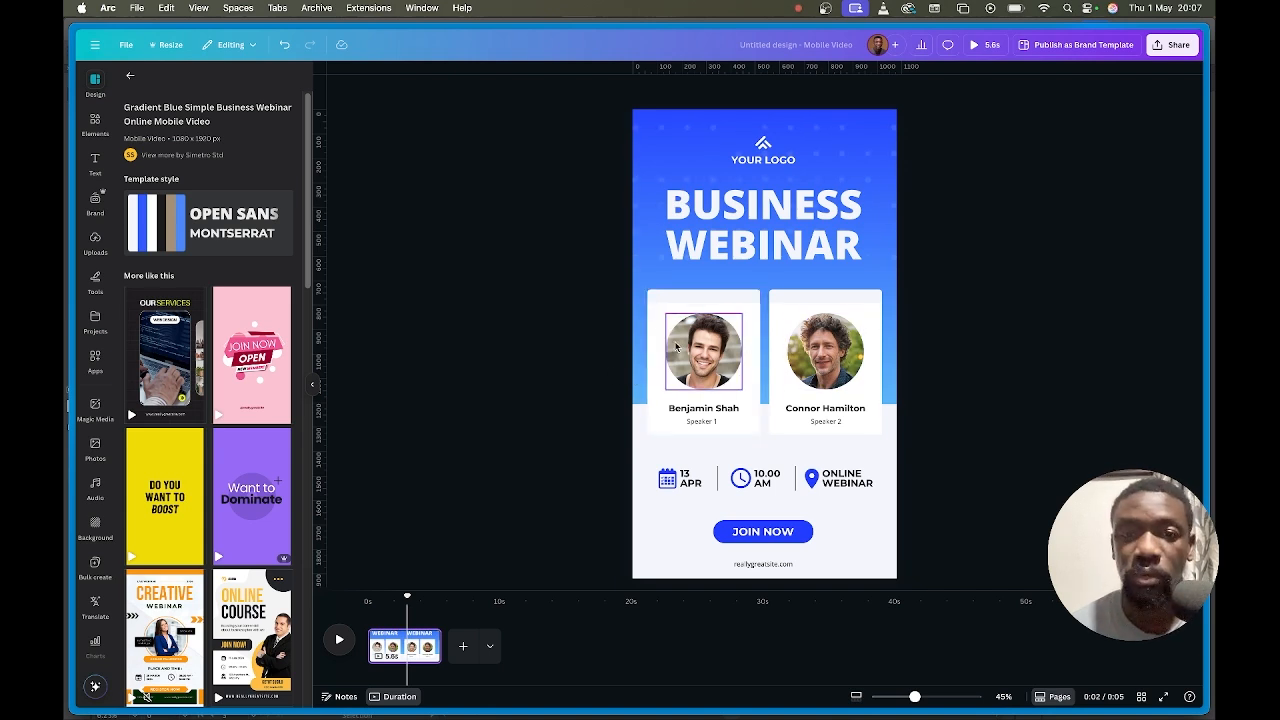
drag(594, 308, 910, 398)
key(Delete)
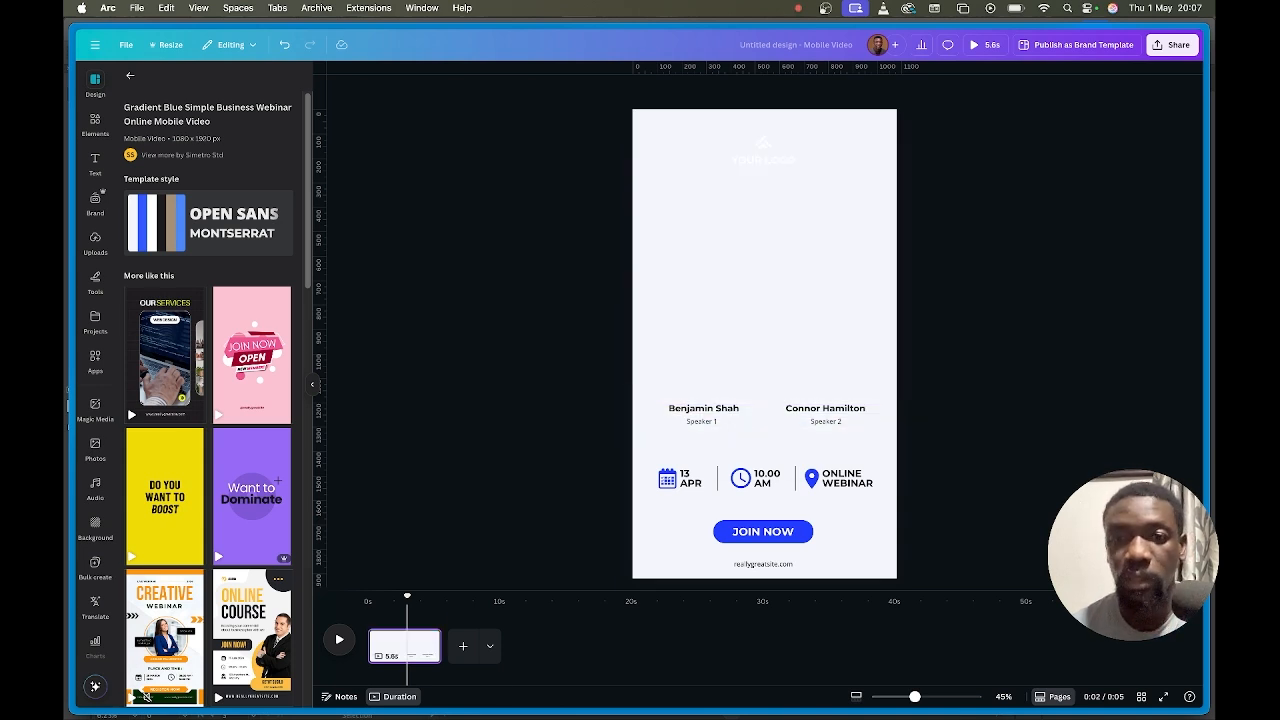
key(super+z)
Delete both round speaker photos and the white cards behind them from the page.
click(838, 333)
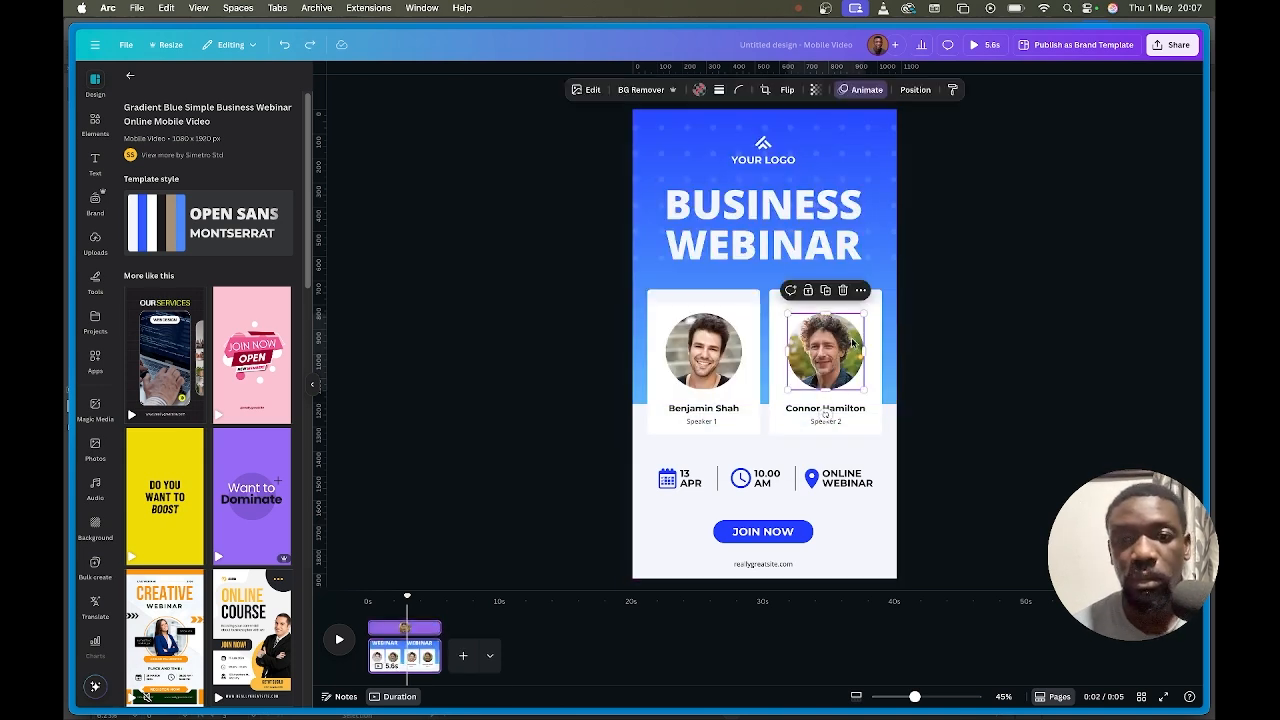
key(Delete)
key(Delete)
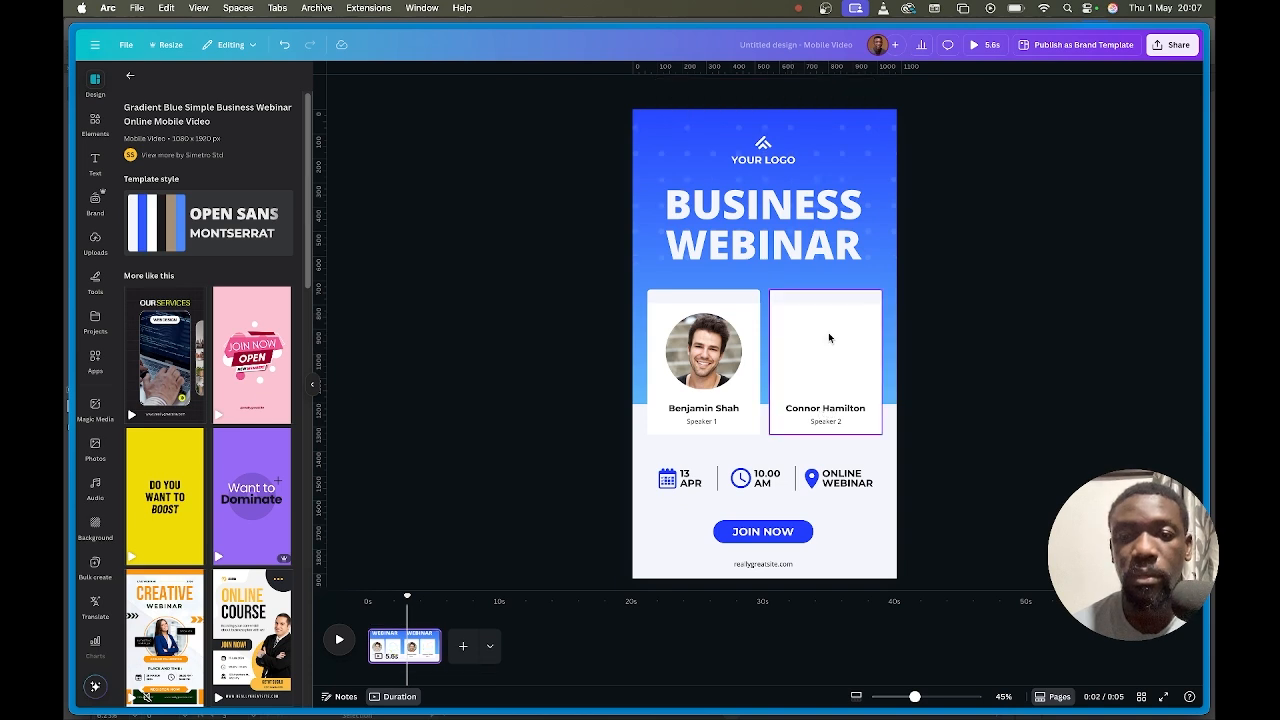
click(829, 345)
key(Delete)
key(Delete)
click(756, 322)
key(Delete)
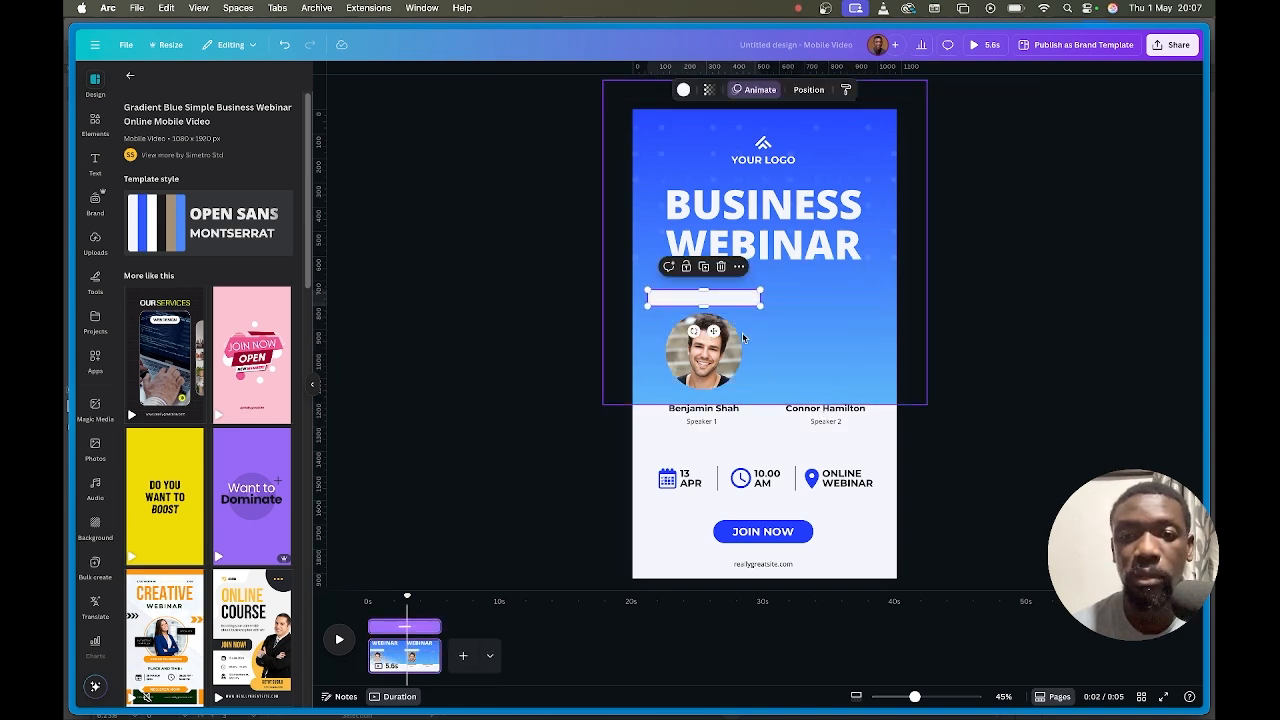
key(Delete)
click(722, 338)
key(Delete)
key(Delete)
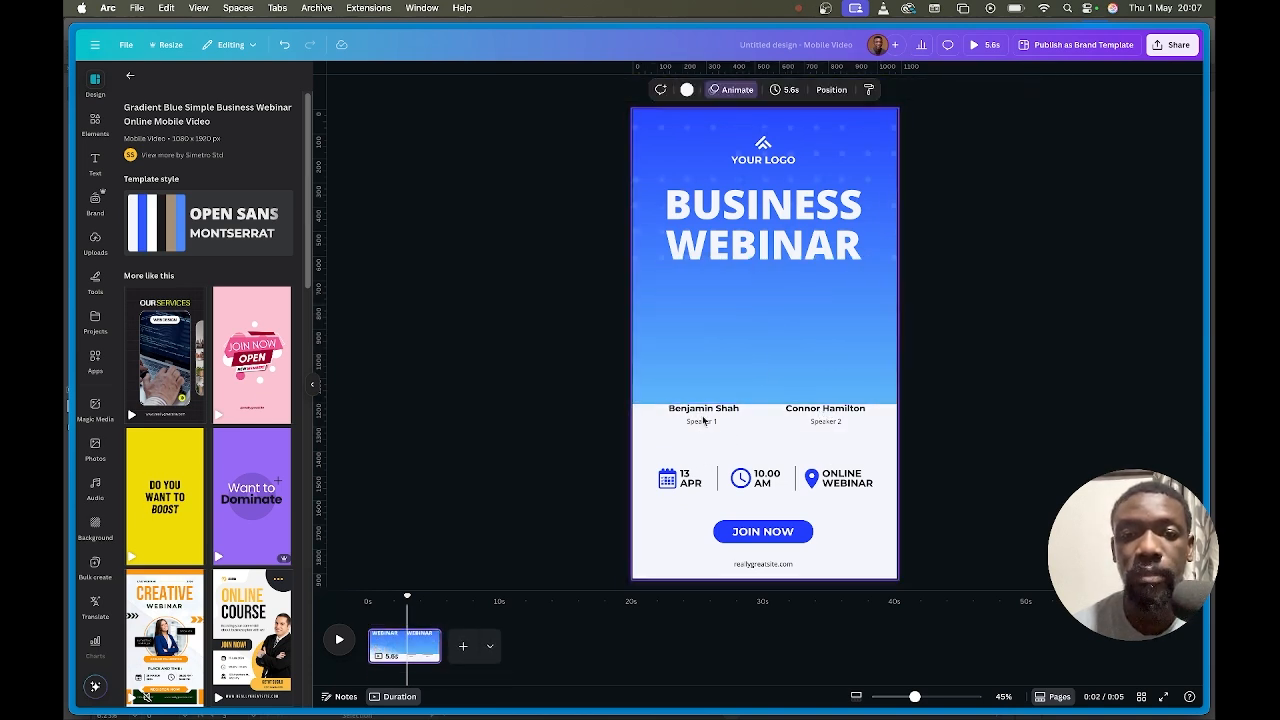
Delete the two speaker names and their "Speaker 1" and "Speaker 2" captions.
click(716, 409)
key(Delete)
click(833, 409)
key(Delete)
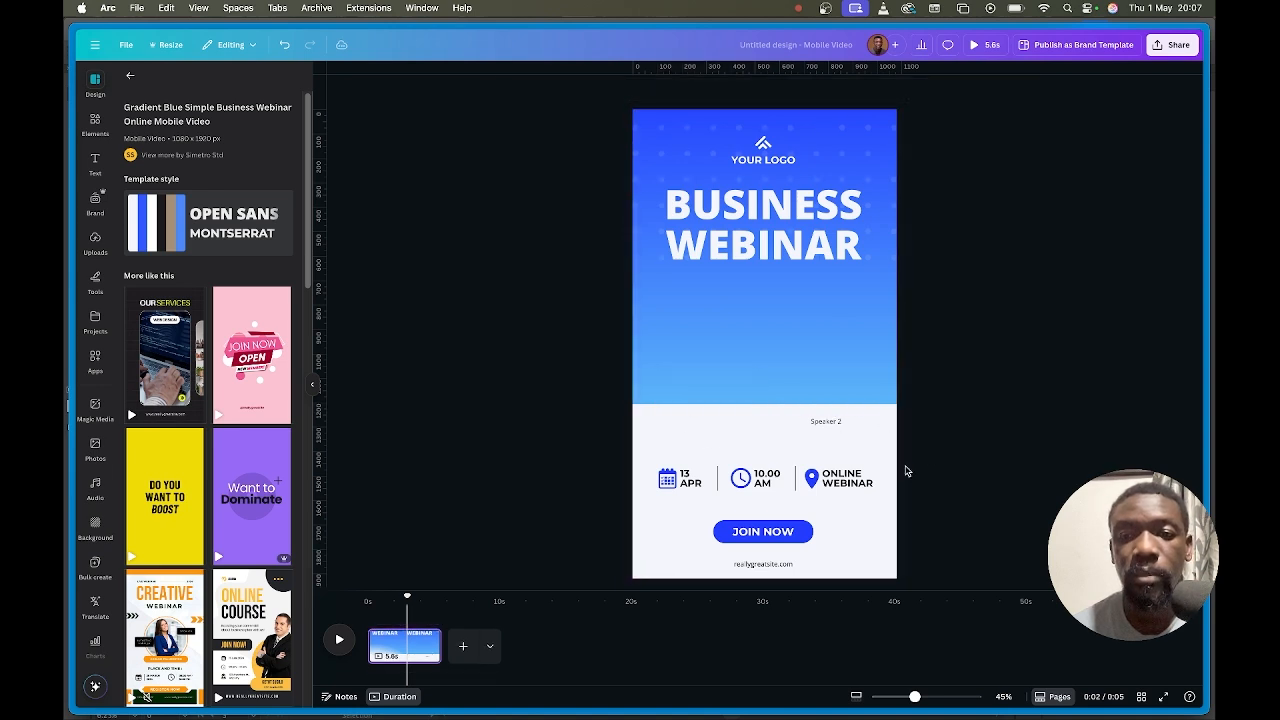
click(831, 424)
key(Delete)
Move the date, time and location row slightly down and enlarge the blue gradient background to about 1,488 px square, centred just above that row.
drag(897, 471, 606, 514)
drag(765, 478, 765, 490)
click(779, 415)
click(773, 365)
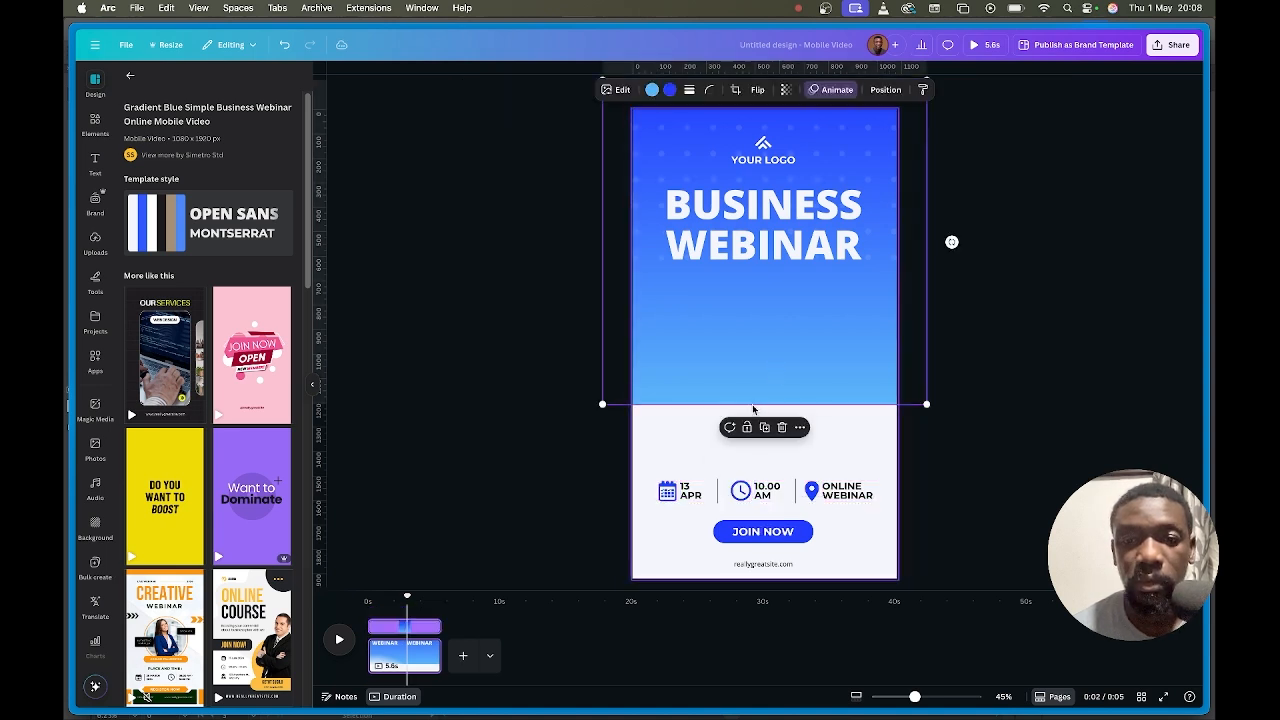
mouse_move(764, 329)
mouse_down()
mouse_move(766, 366)
mouse_move(766, 347)
mouse_up()
drag(925, 424, 962, 462)
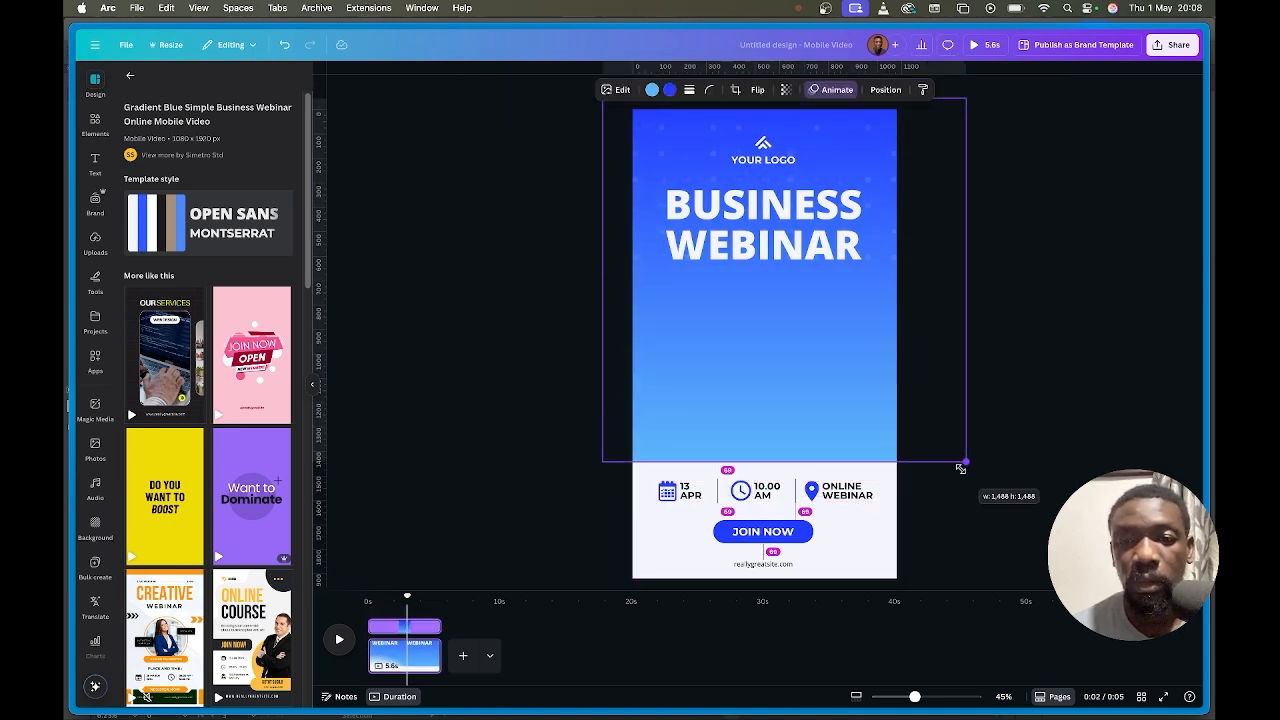
drag(861, 398, 770, 349)
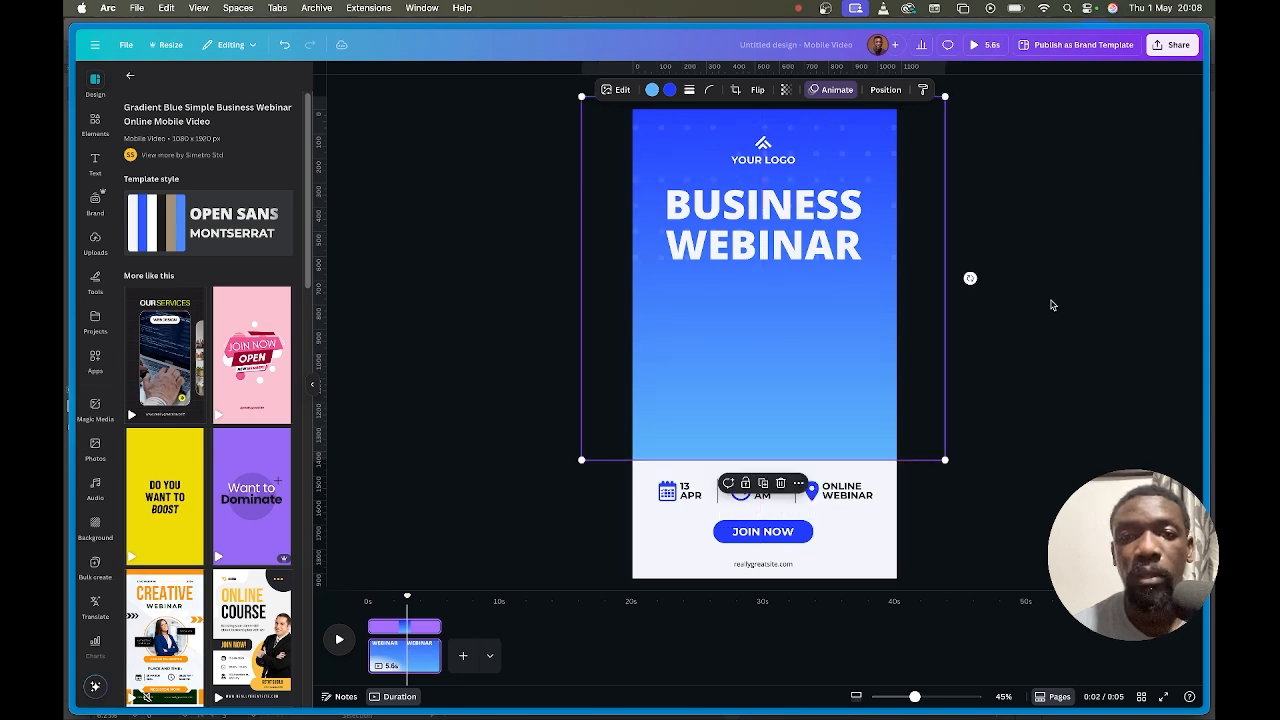
click(969, 277)
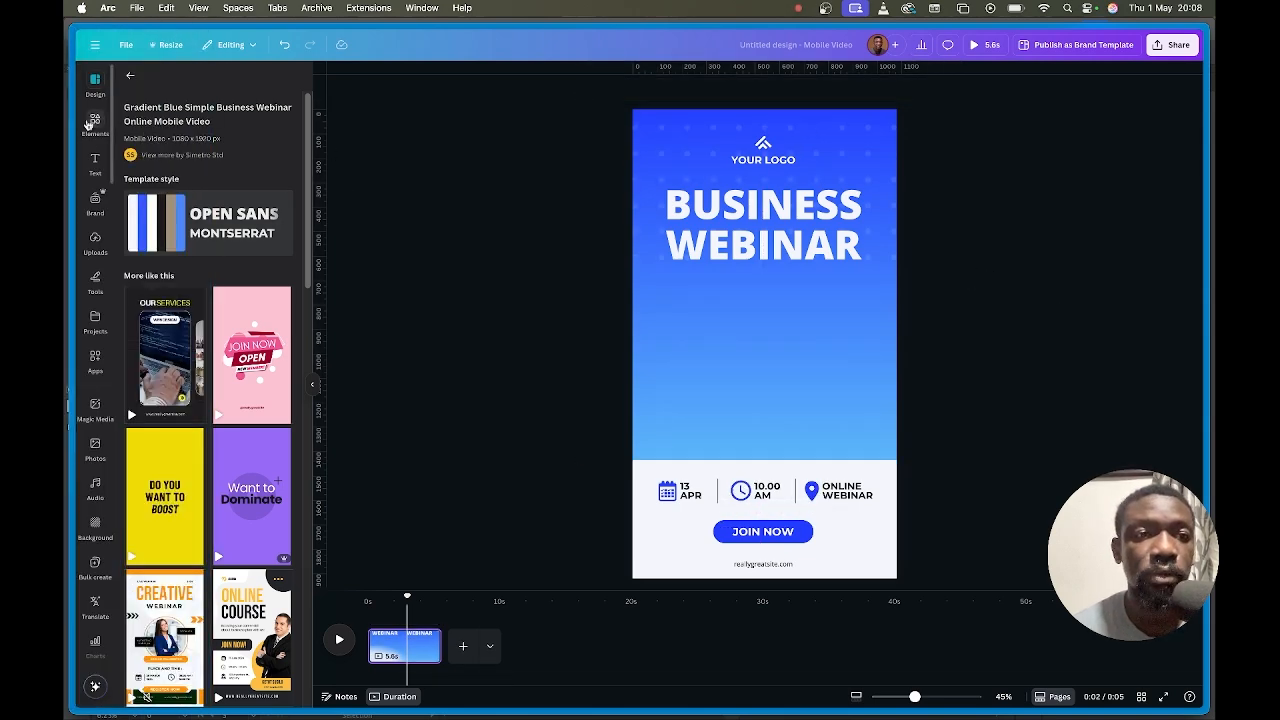
Search the elements for "executive" photos and insert the one of the suited man with crossed arms.
click(95, 124)
click(210, 81)
text(executive)
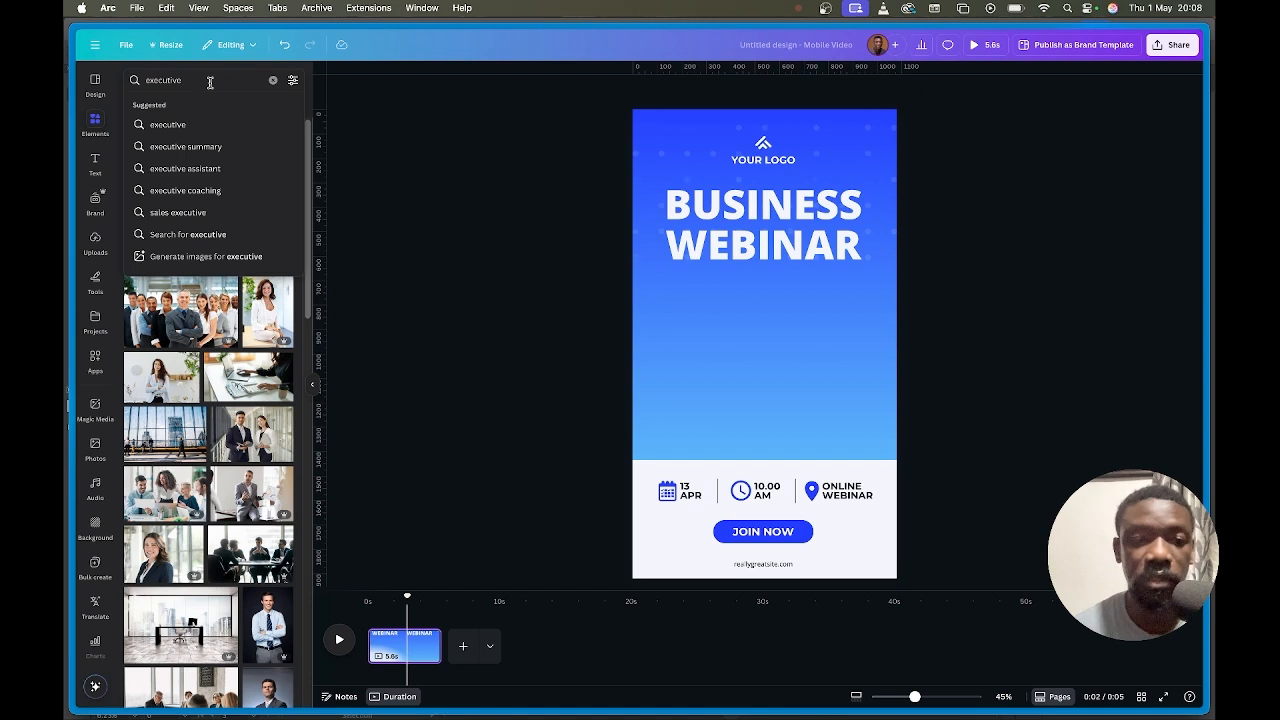
key(BackSpace)
key(BackSpace)
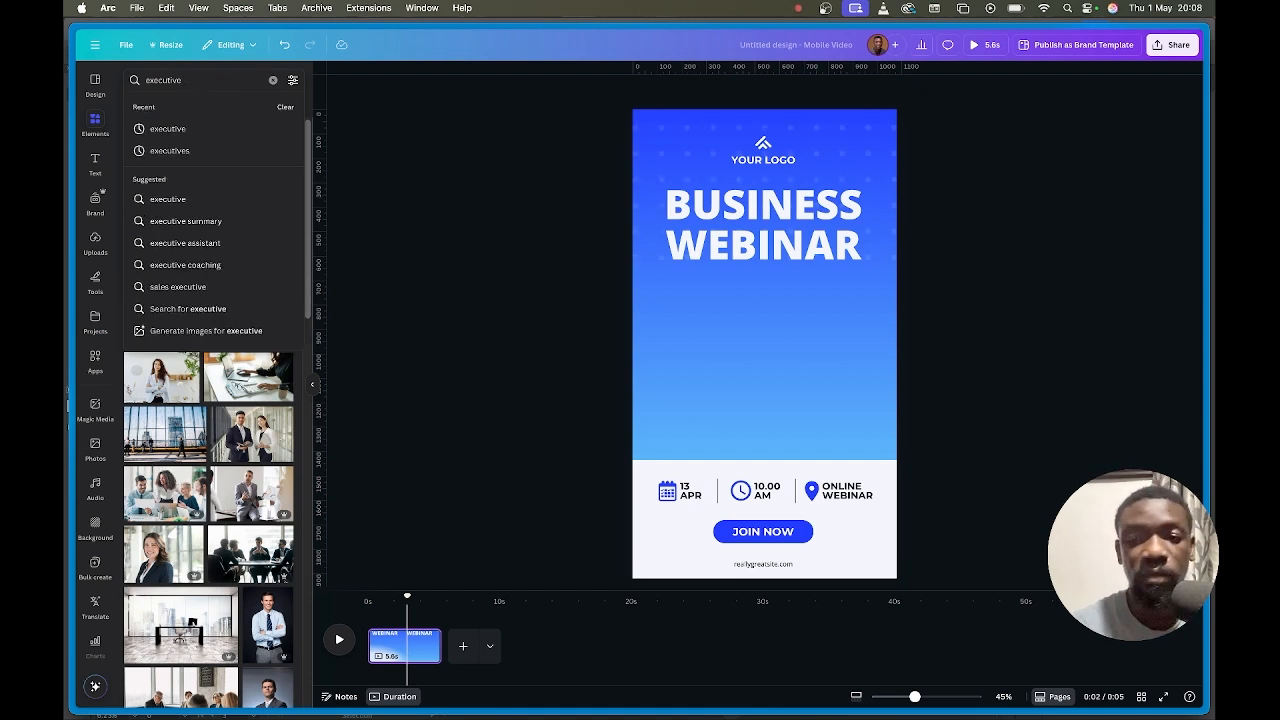
key(Return)
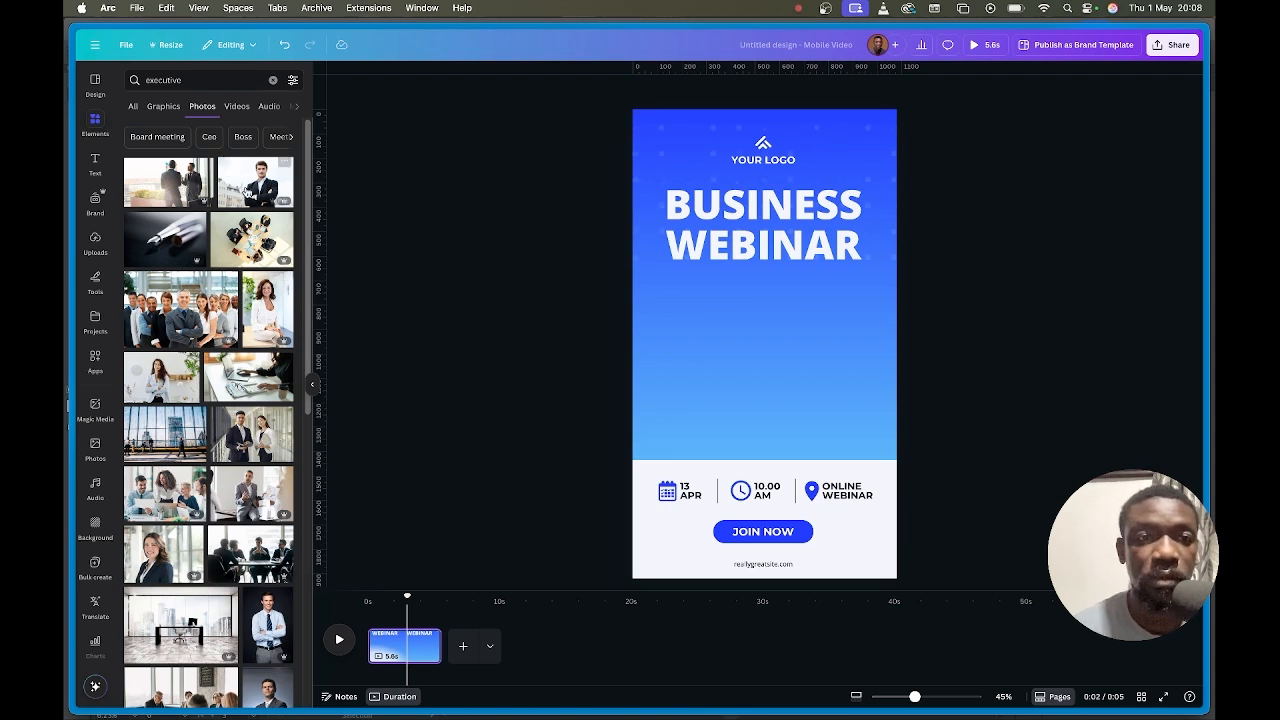
click(255, 180)
Remove the background from the suited man's photo, crop its empty sides, and place it at the page's left edge below the headline.
click(610, 90)
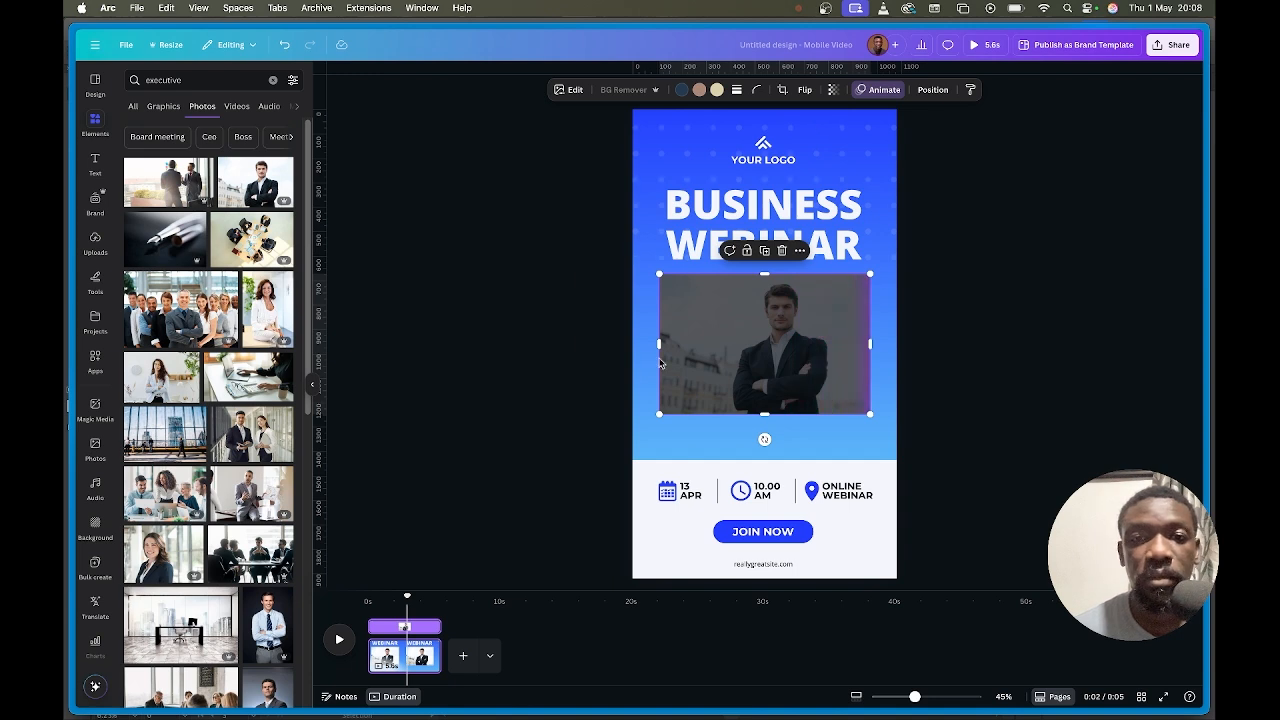
drag(660, 344, 724, 347)
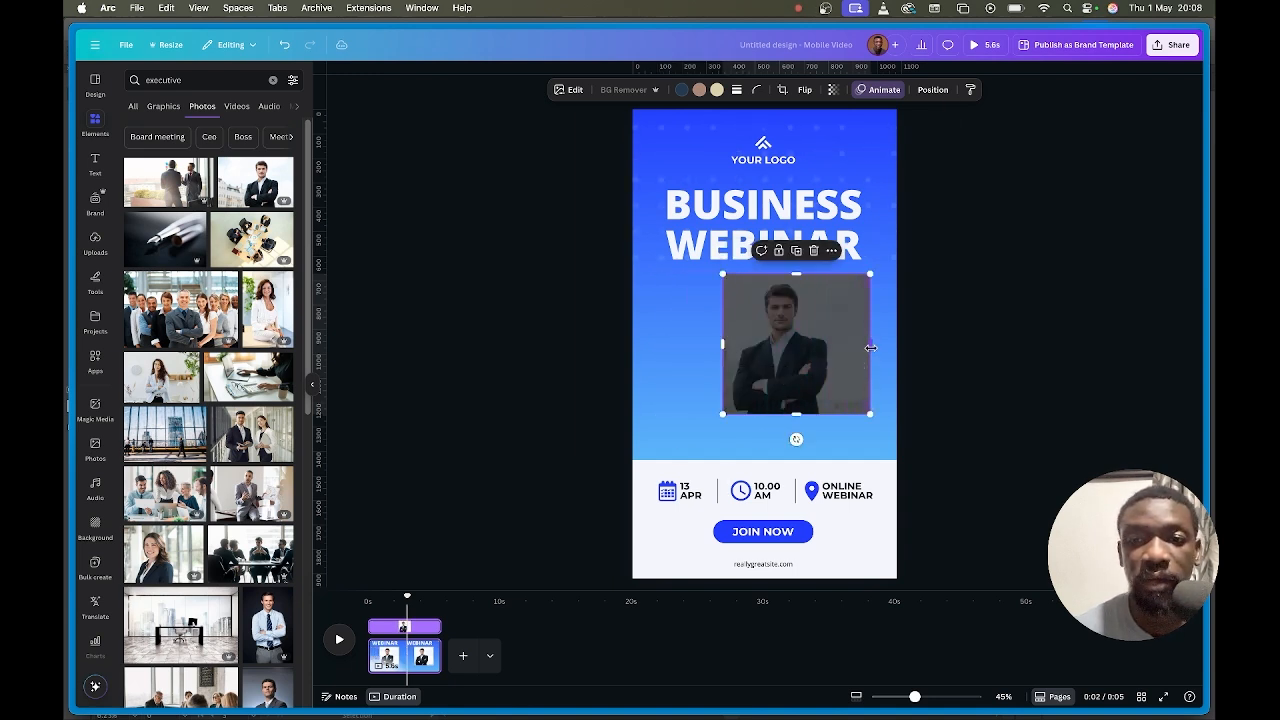
drag(871, 347, 696, 376)
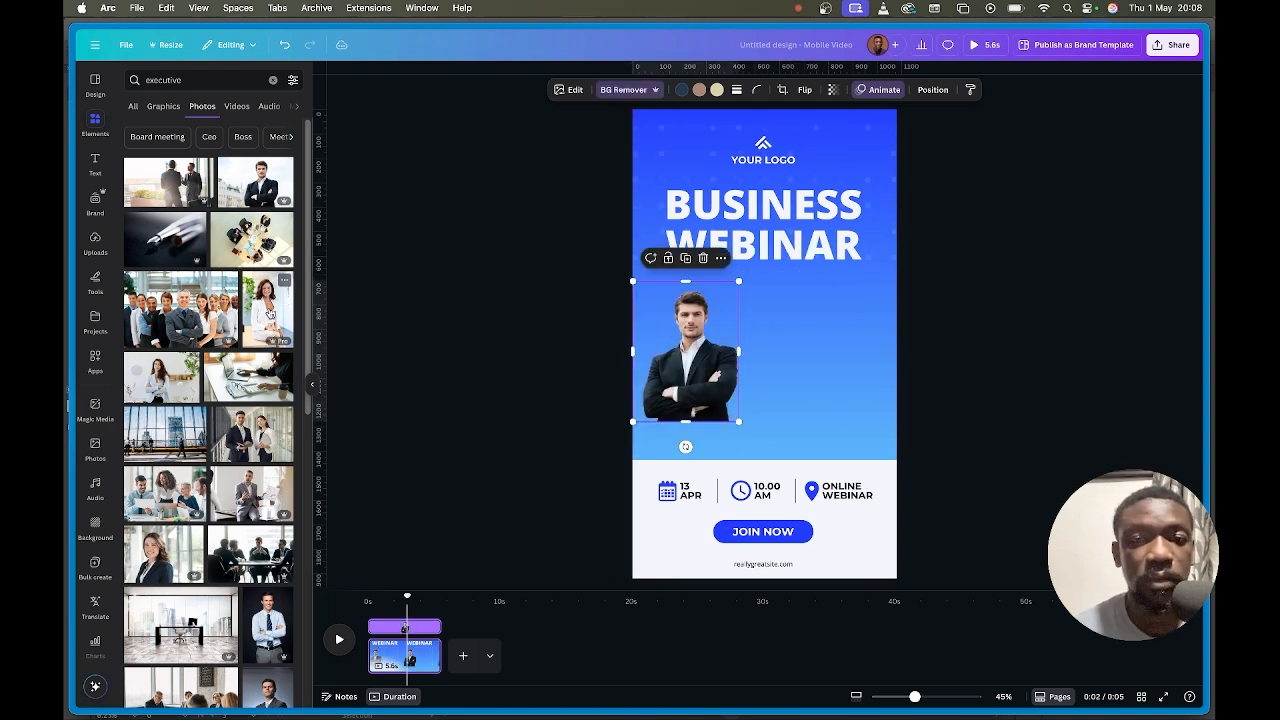
Insert the photo of the seated woman in a white blazer, shrink it, and place it beside the suited man.
click(268, 313)
drag(819, 349, 864, 432)
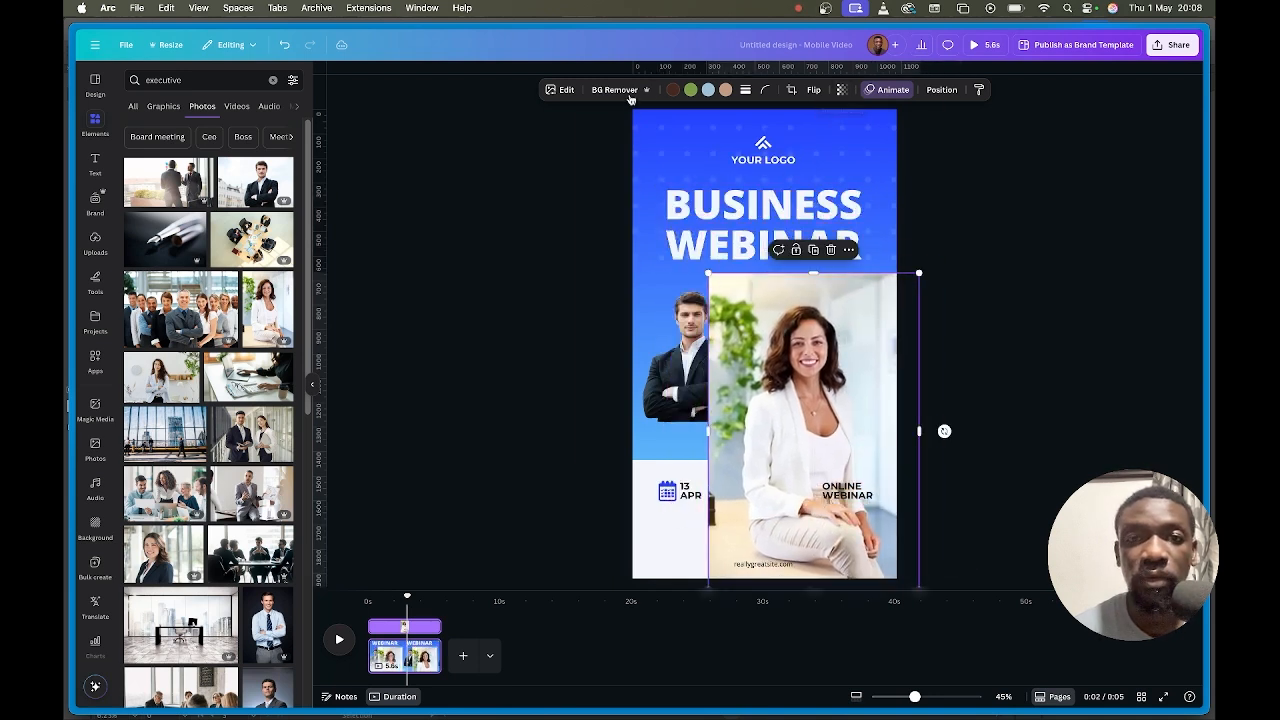
drag(918, 270, 843, 385)
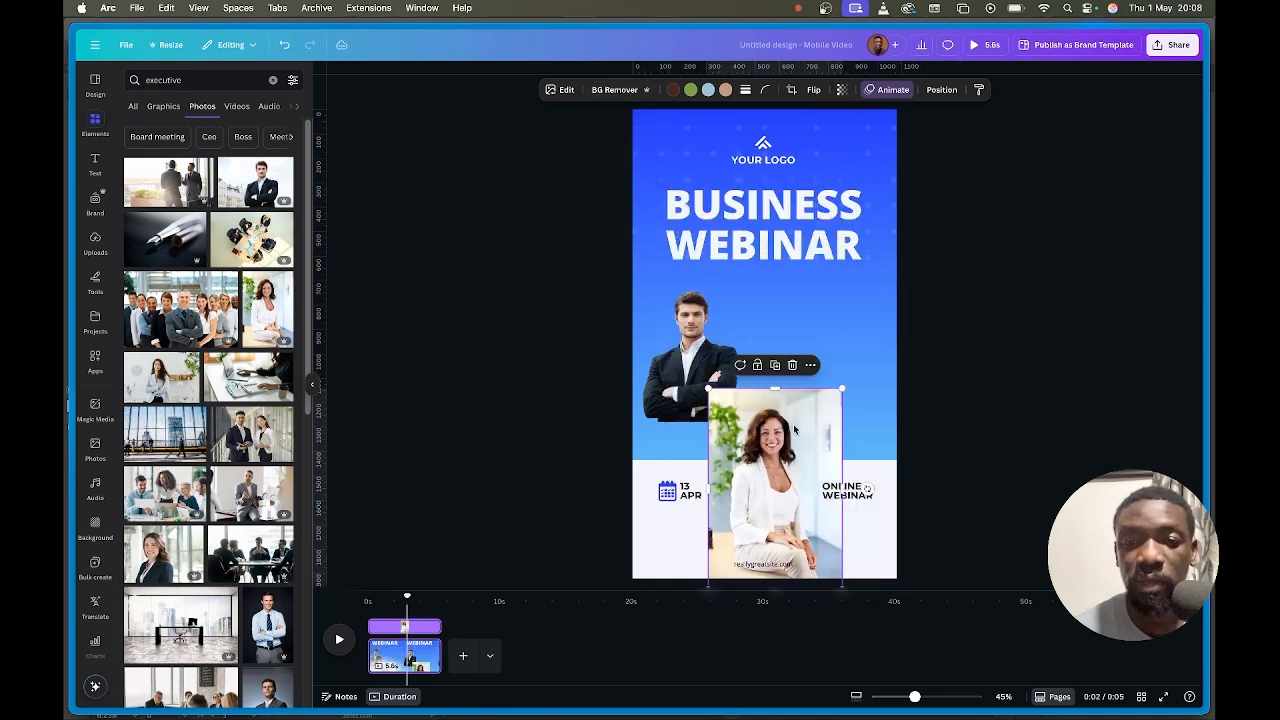
drag(787, 465, 789, 368)
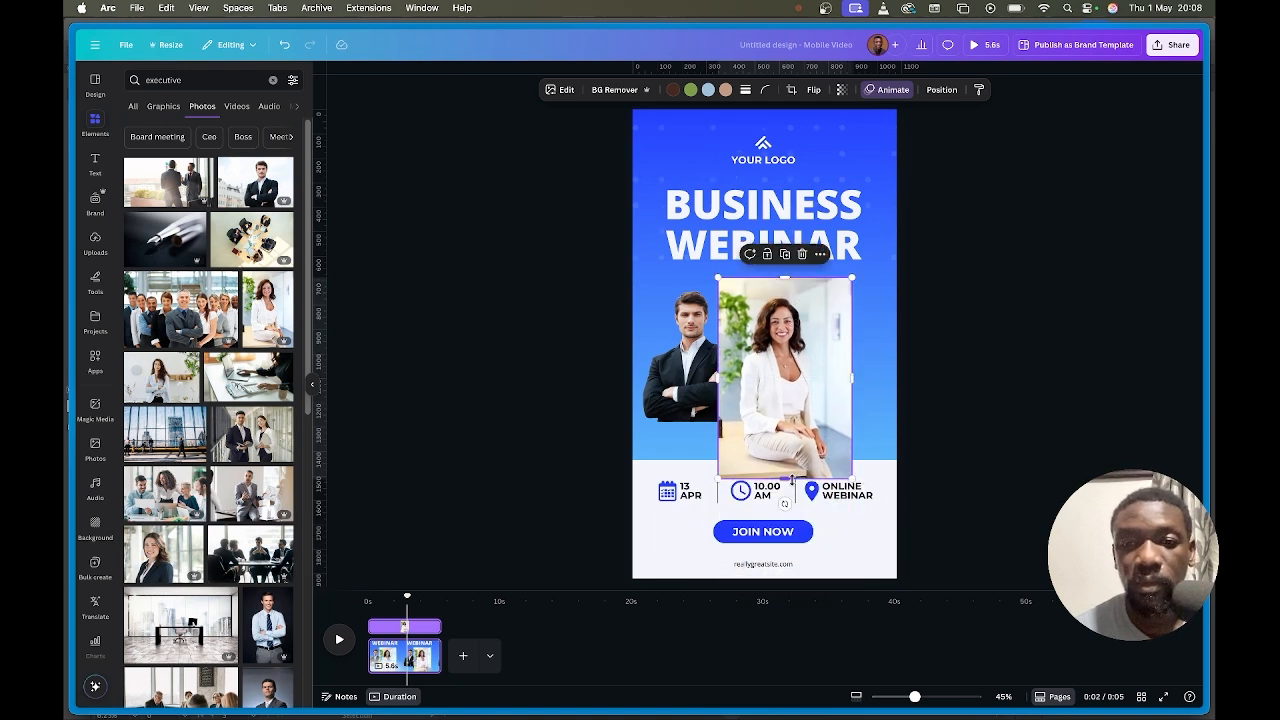
Crop the woman's photo to her upper body, slightly below the headline, and remove its background.
drag(790, 478, 790, 420)
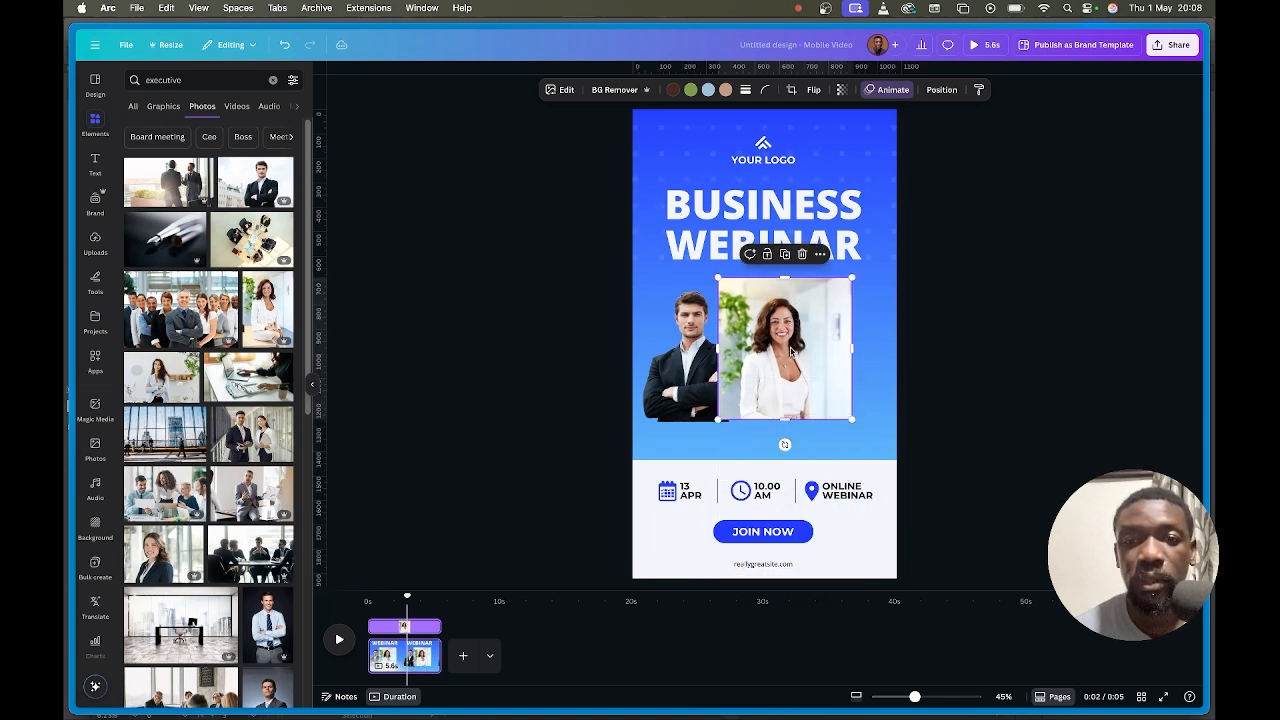
drag(790, 351, 790, 357)
drag(783, 282, 784, 290)
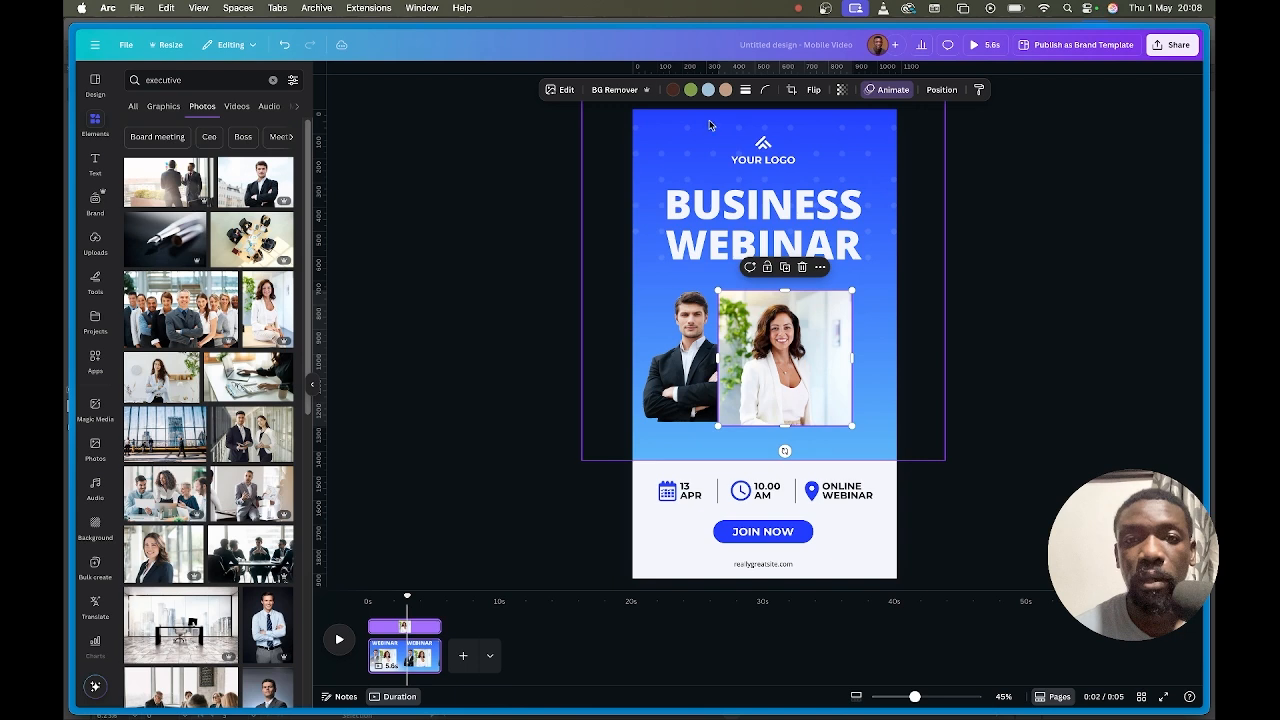
click(612, 89)
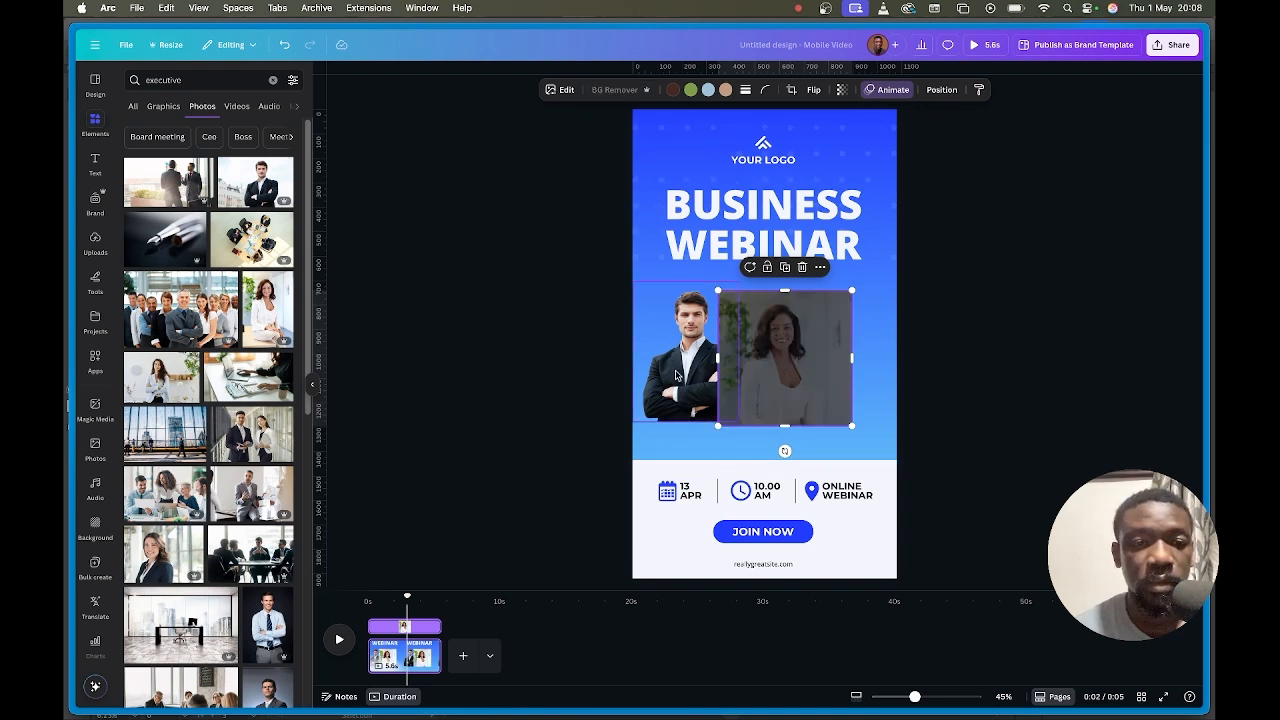
Browse further through the executive photo results for more people to add.
scroll(295, 458, down, 1)
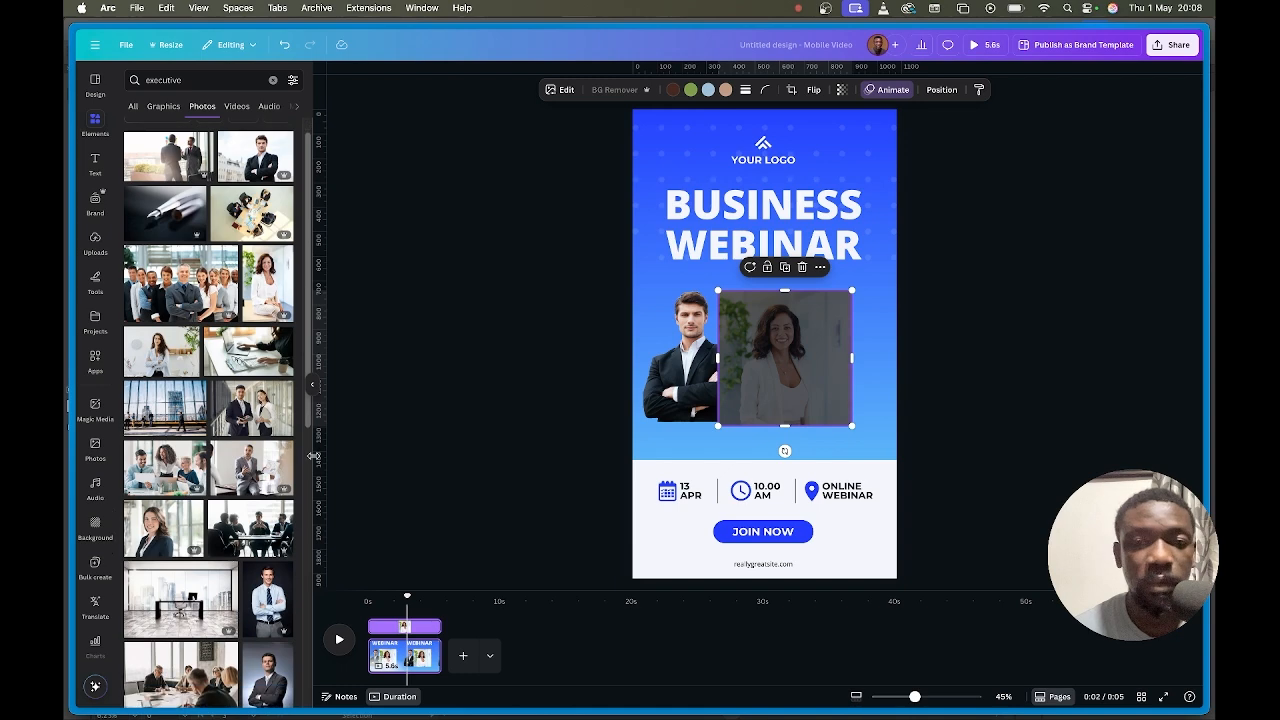
scroll(240, 505, down, 5)
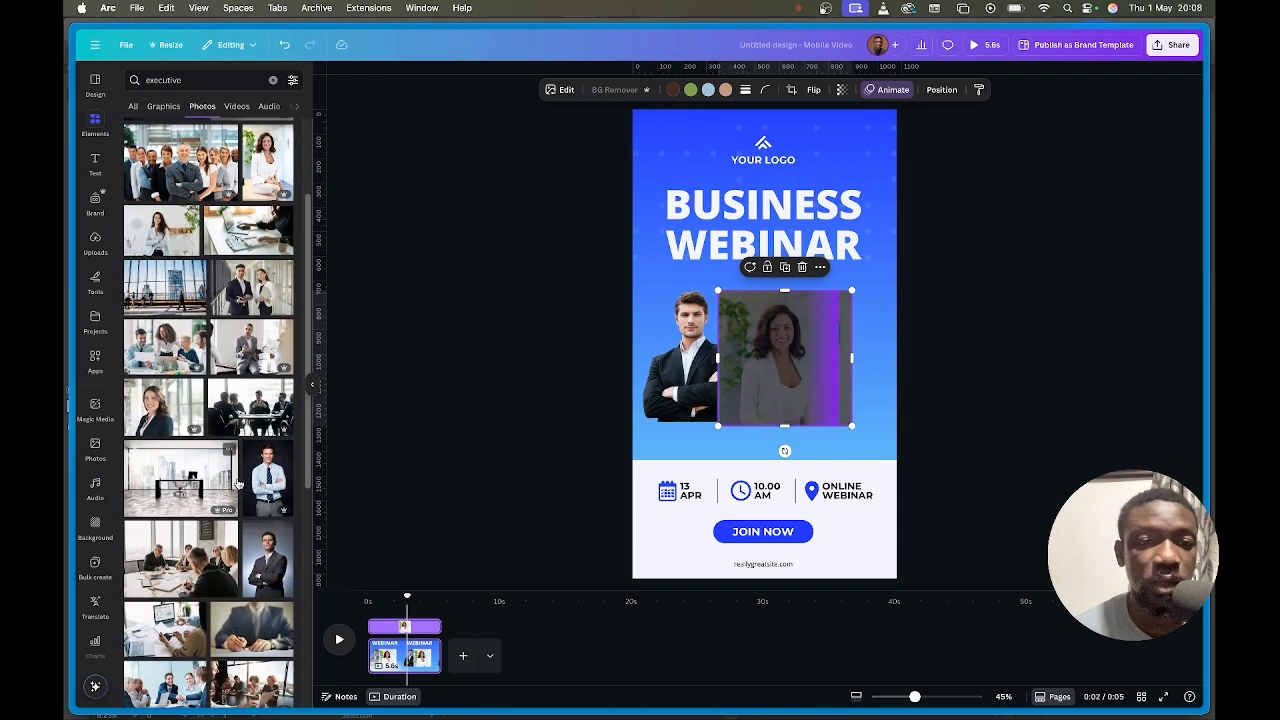
scroll(200, 512, down, 2)
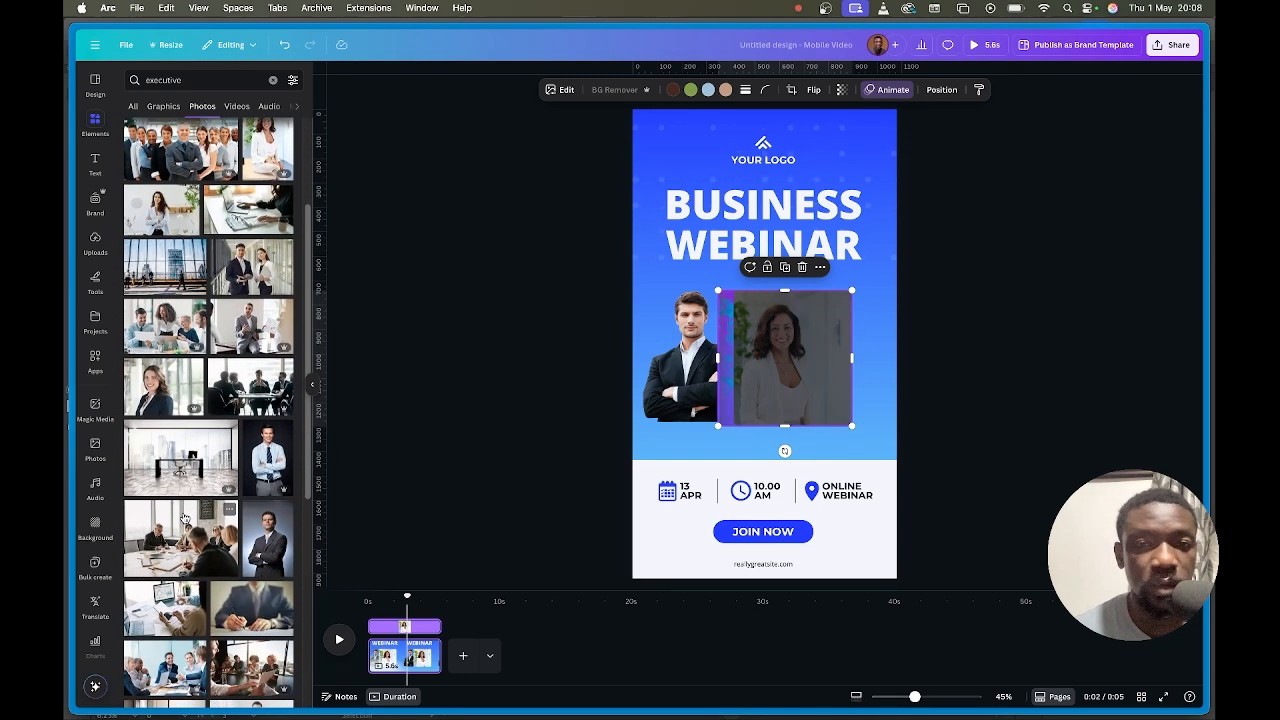
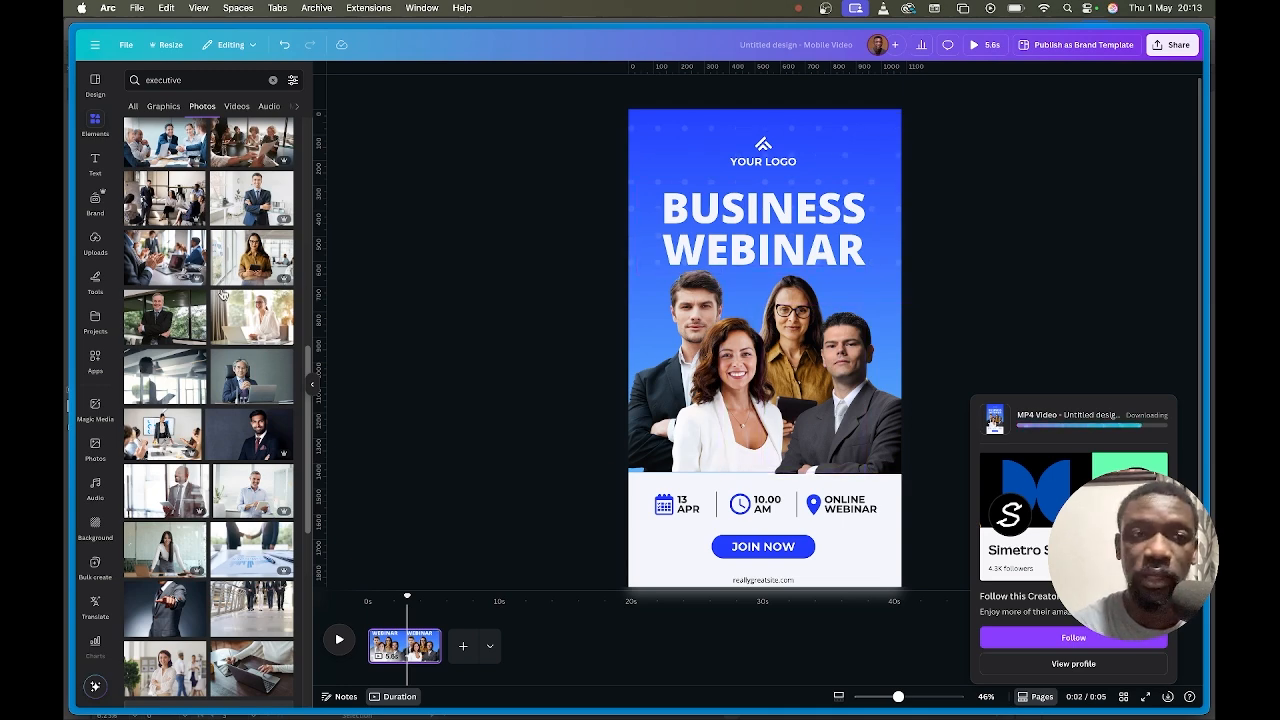
View the opening of the "2025 SOTS meet the ministers Video.mp4" design and return to the business webinar mobile video.
mouse_move(72, 330)
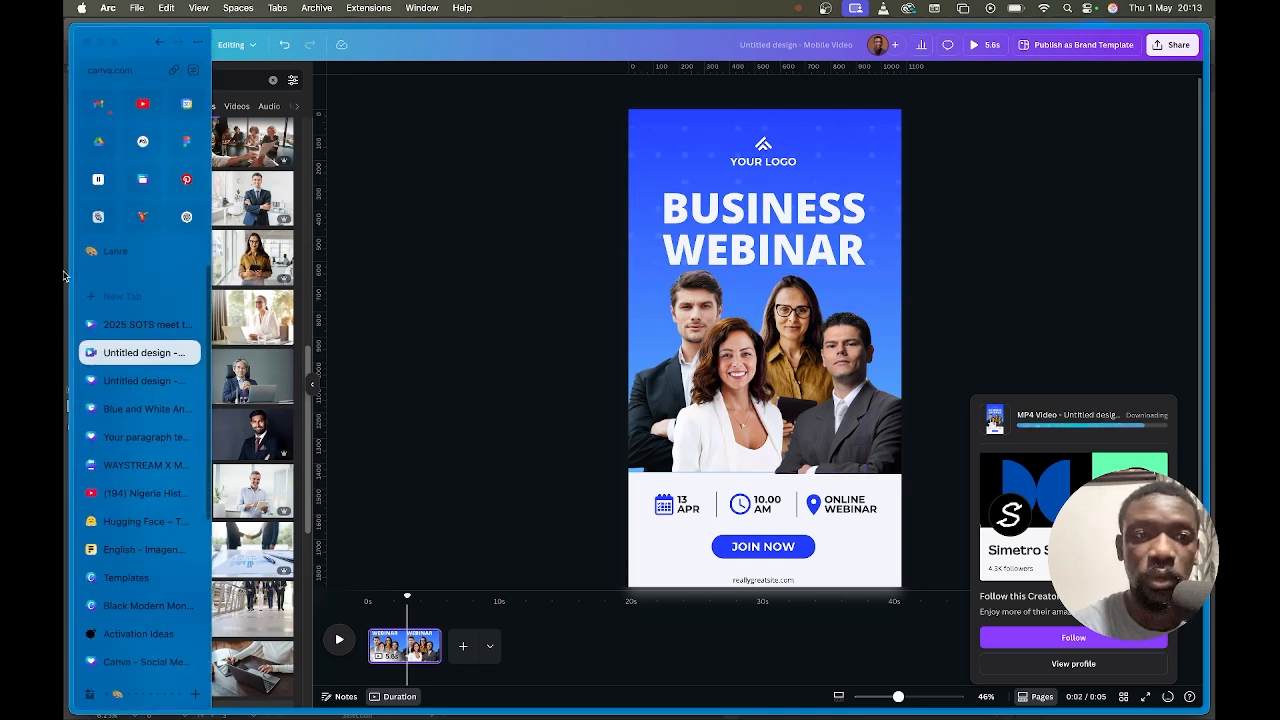
click(134, 326)
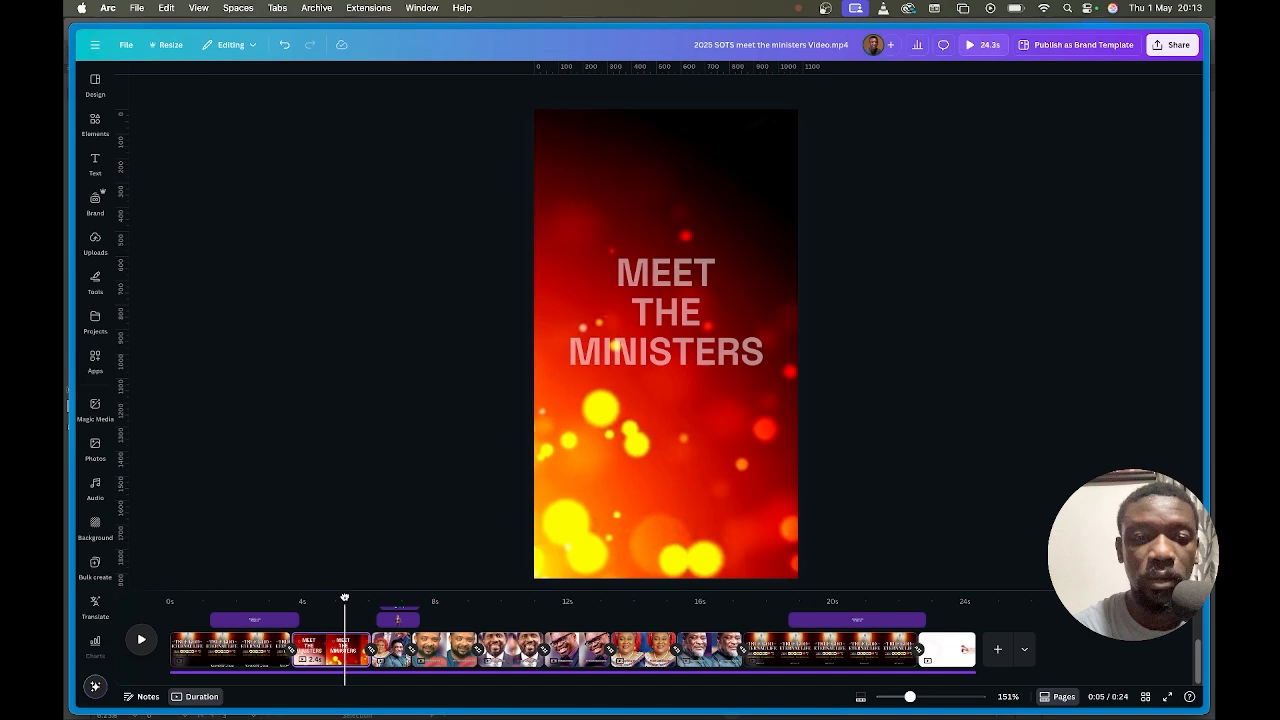
drag(345, 597, 170, 605)
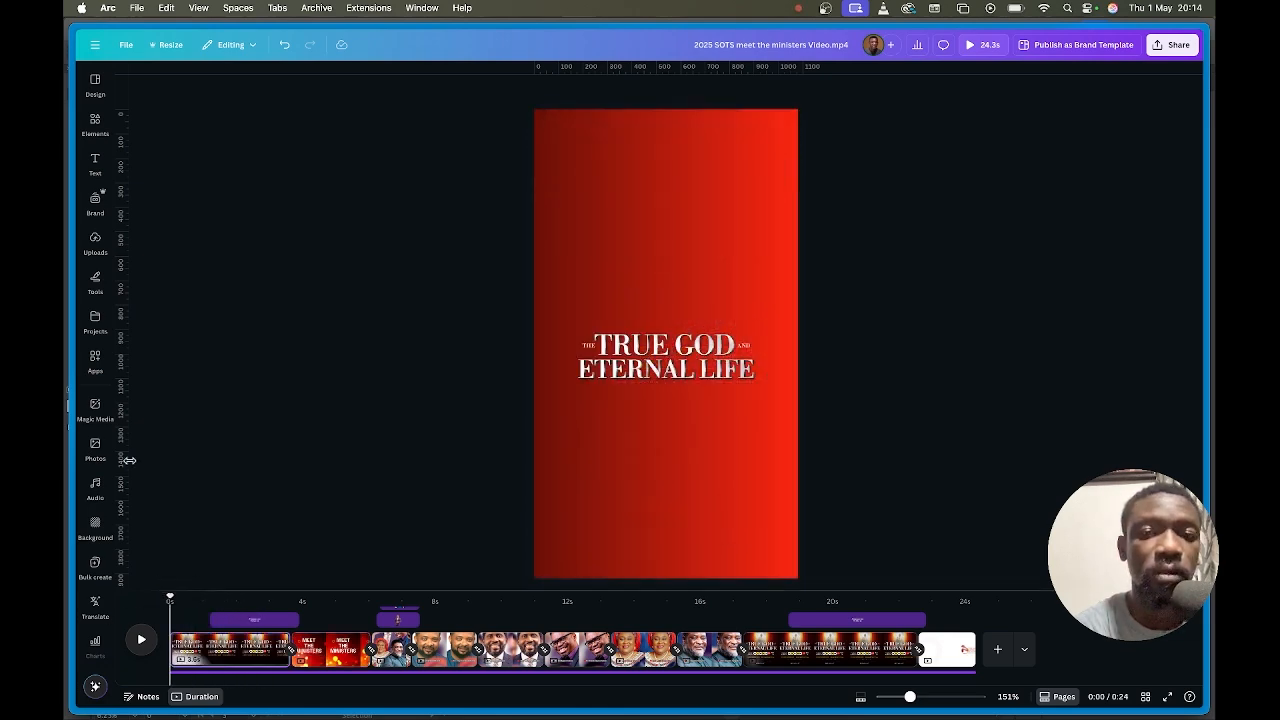
mouse_move(68, 205)
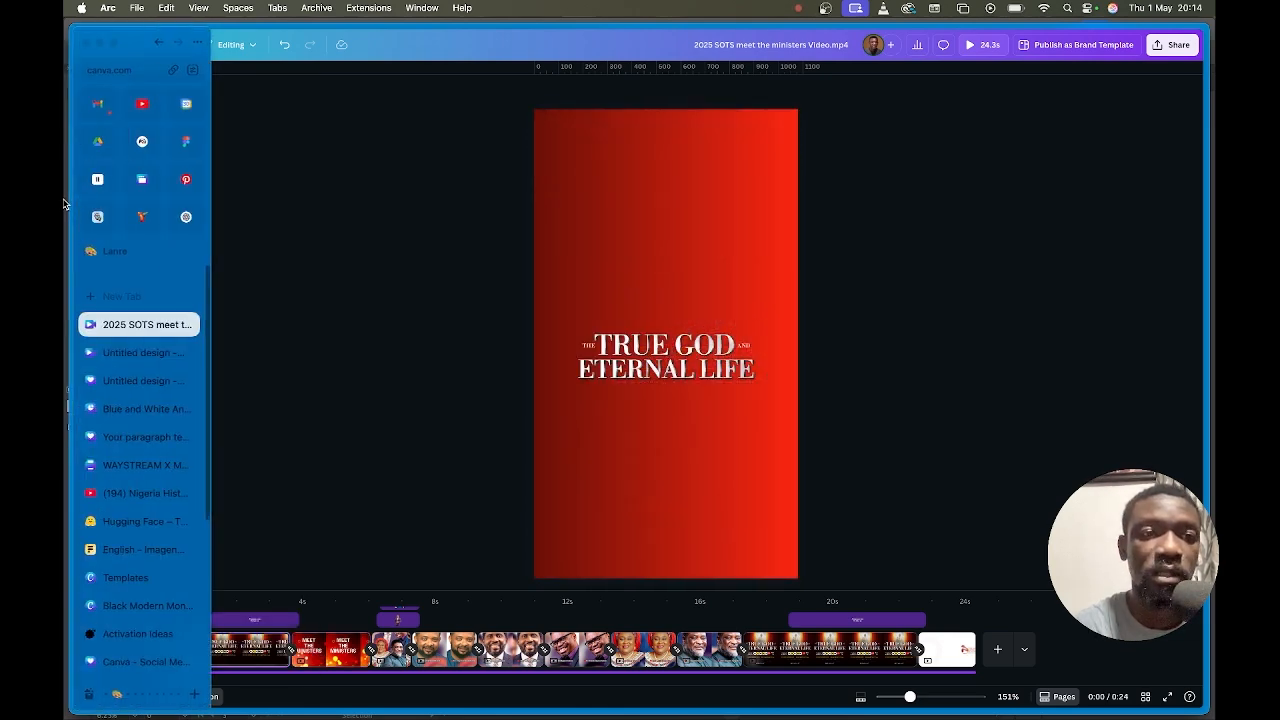
click(135, 360)
click(138, 325)
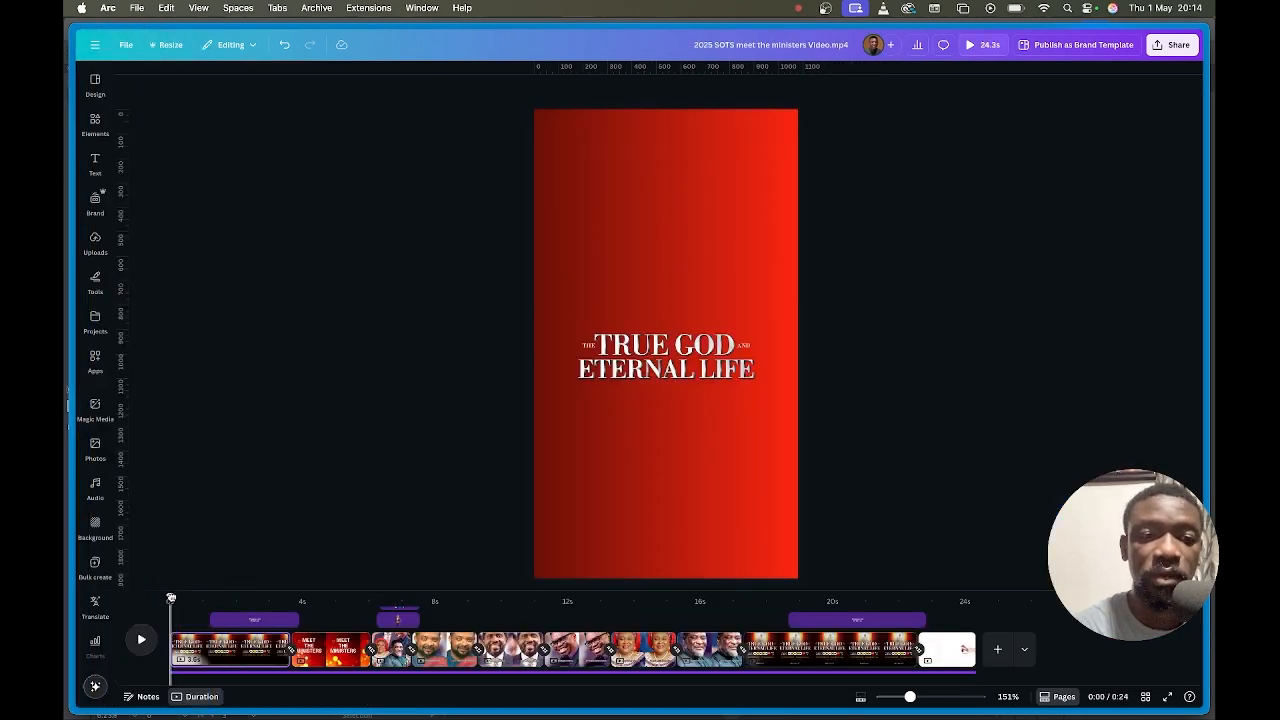
mouse_move(170, 598)
mouse_down()
mouse_move(222, 601)
mouse_move(152, 604)
mouse_up()
mouse_move(71, 254)
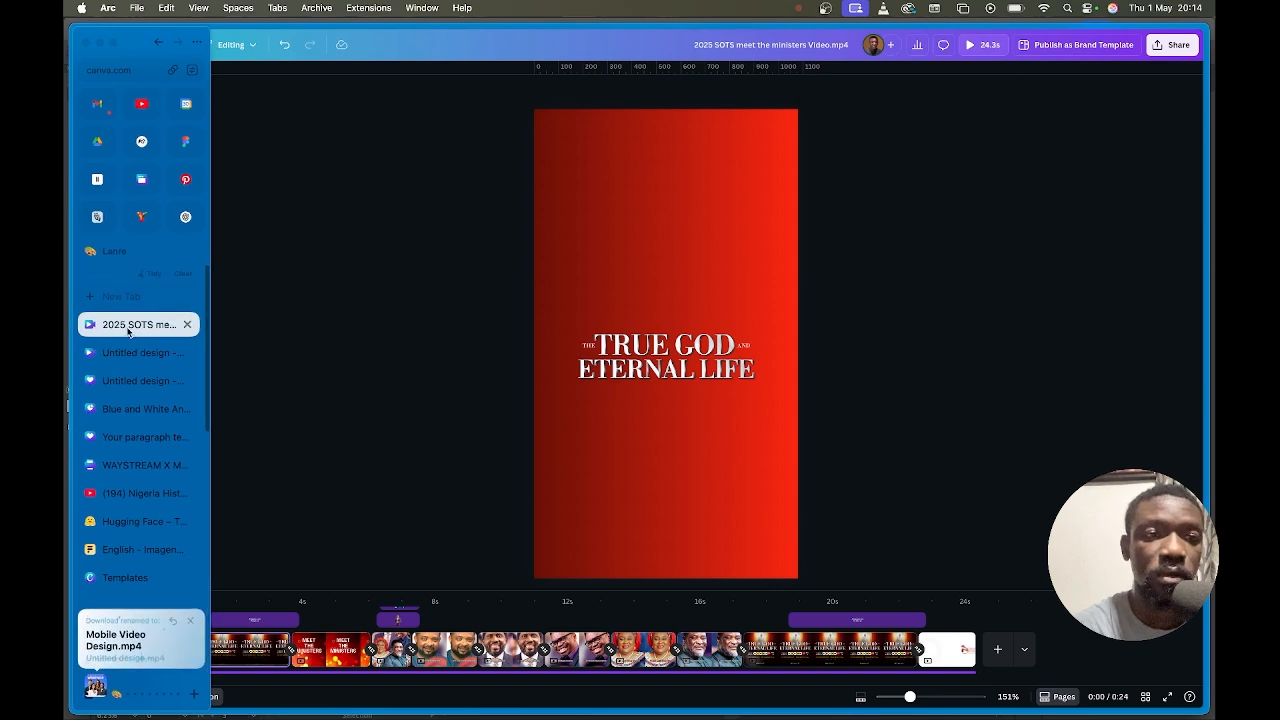
click(130, 356)
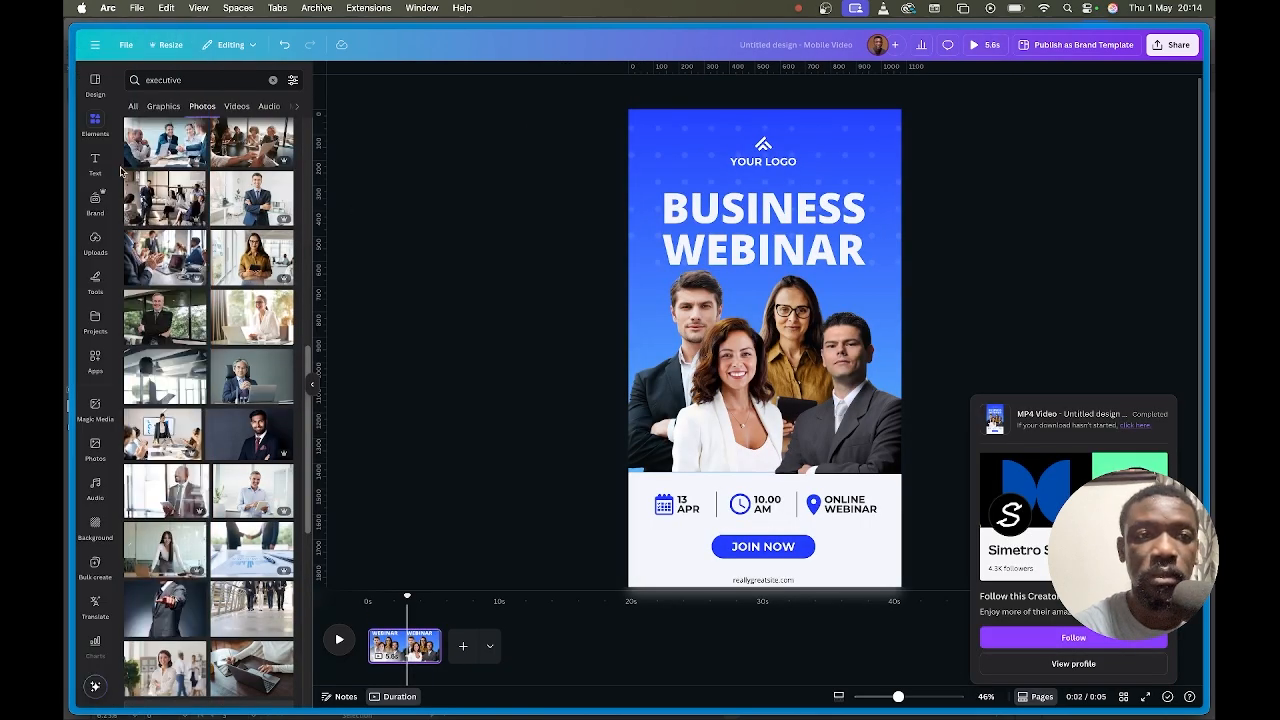
Add a blank second page after the webinar page and show the uploaded files.
click(463, 649)
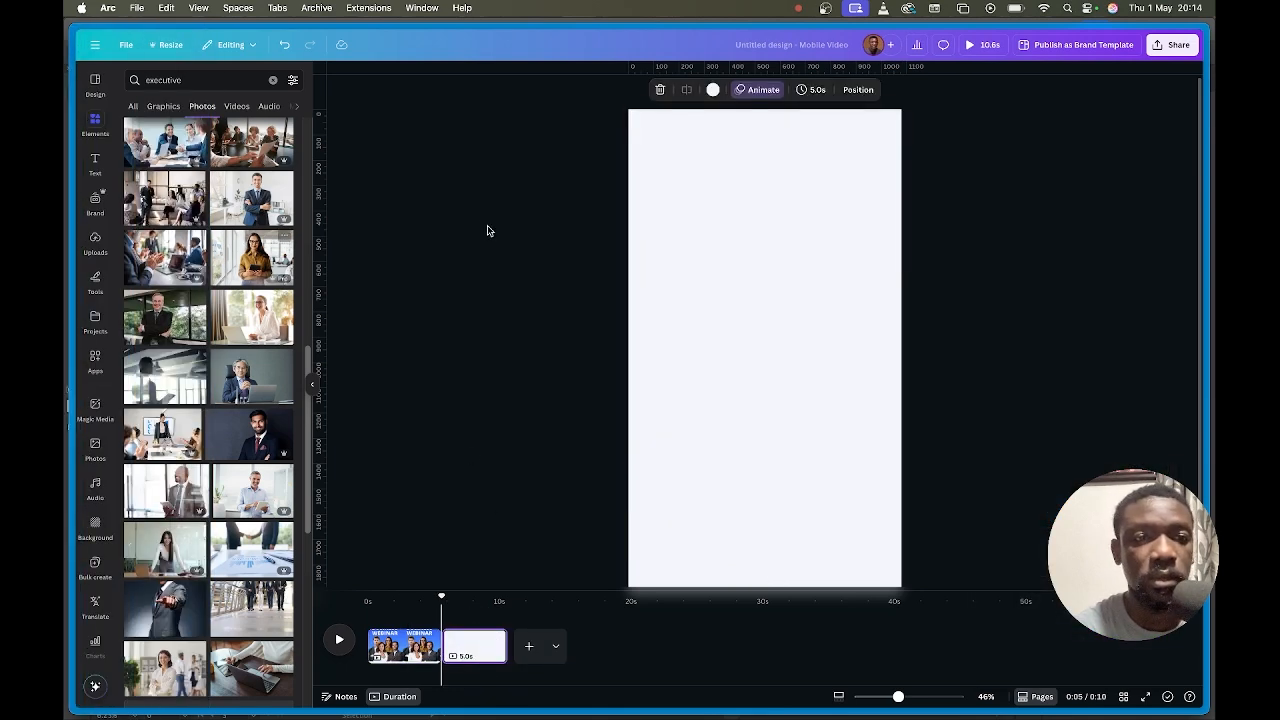
click(95, 242)
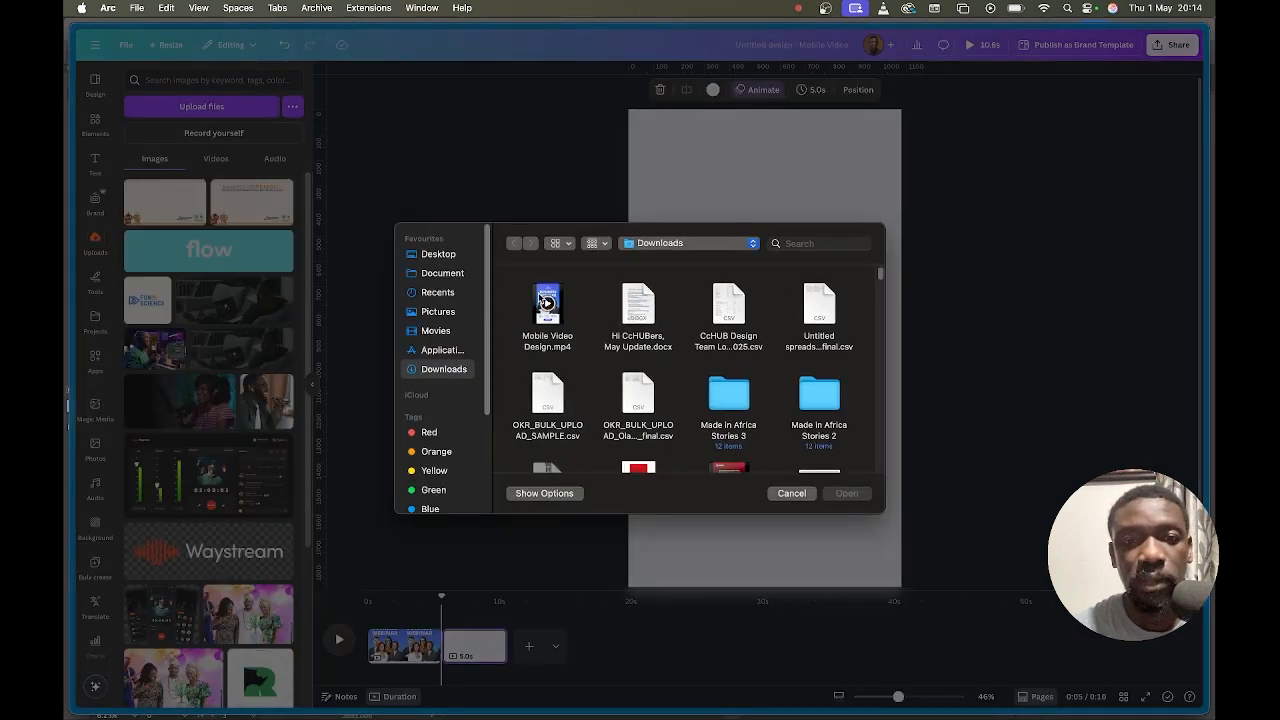
Try to upload Mobile Video Design.mp4 from the Downloads folder.
click(545, 302)
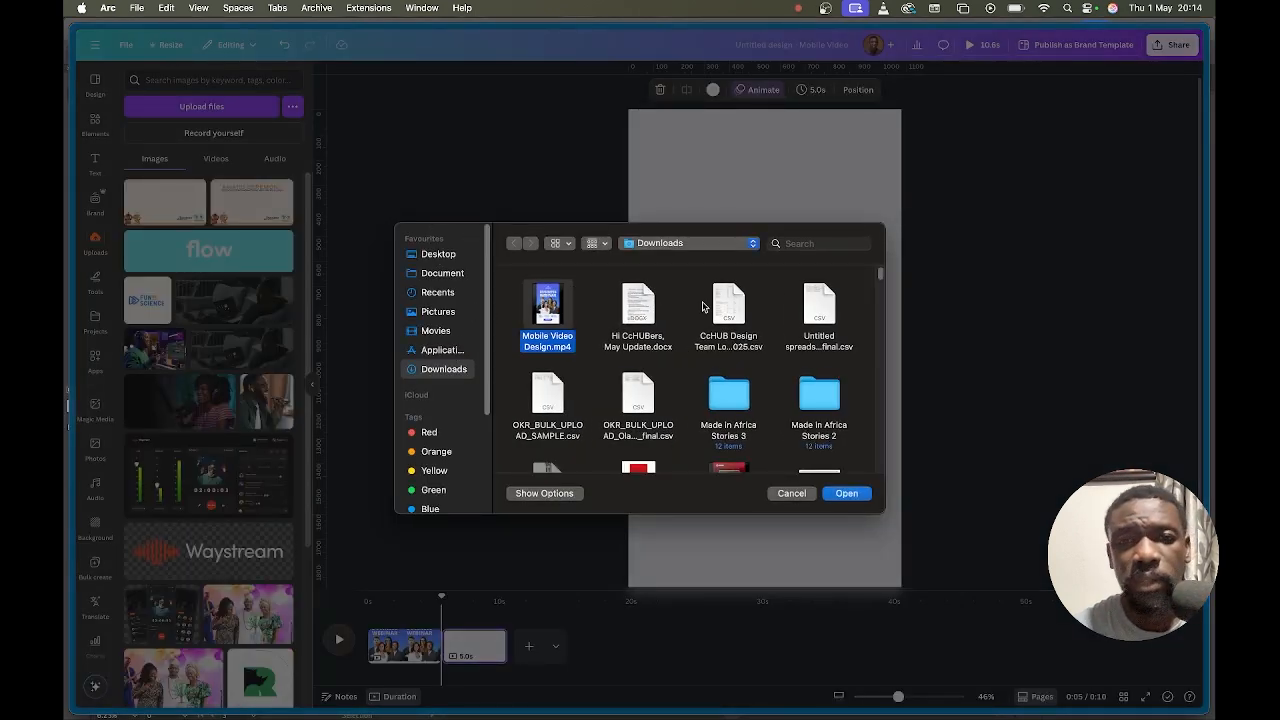
click(792, 493)
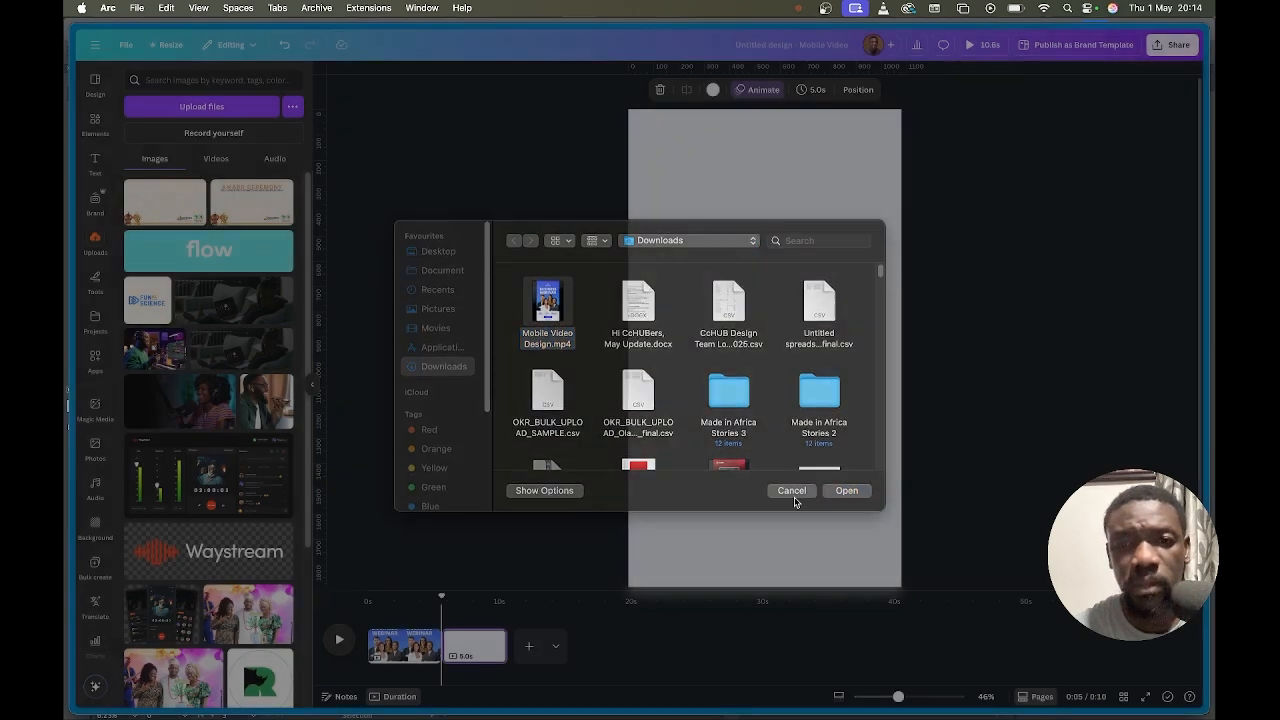
Select the webinar page and set up a JPG download at size 2 and quality 83.
click(417, 643)
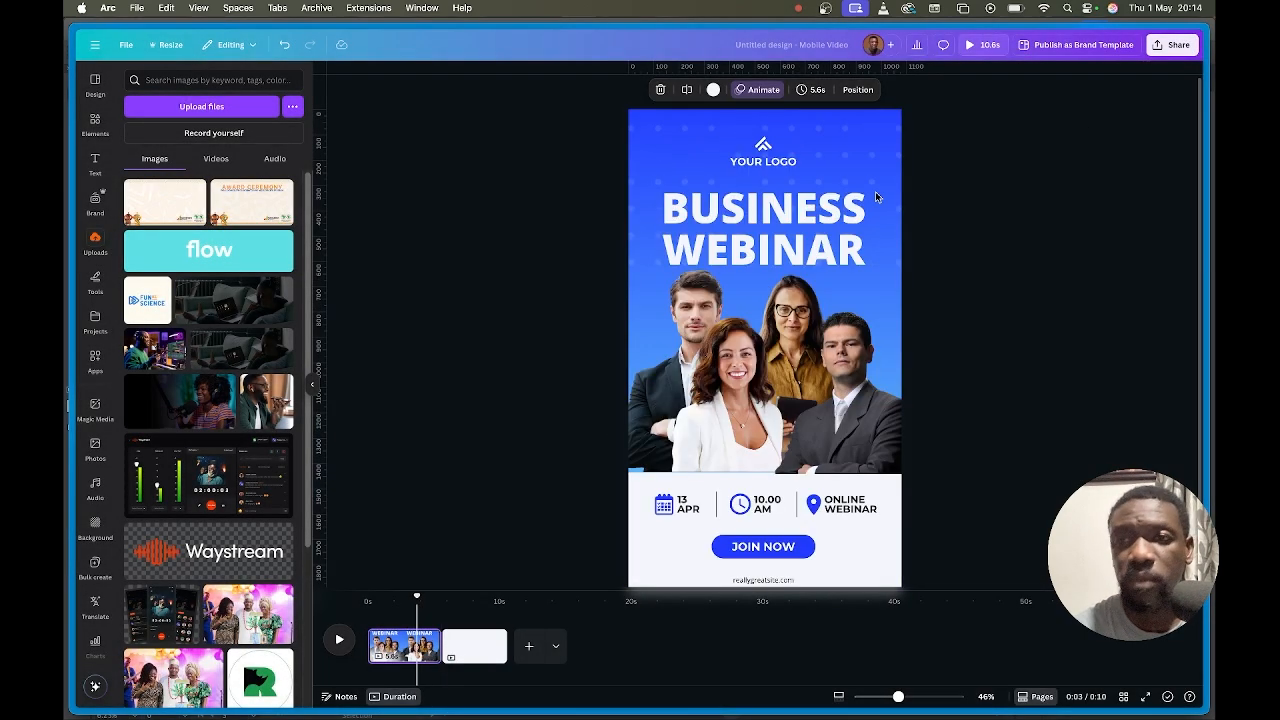
click(1178, 45)
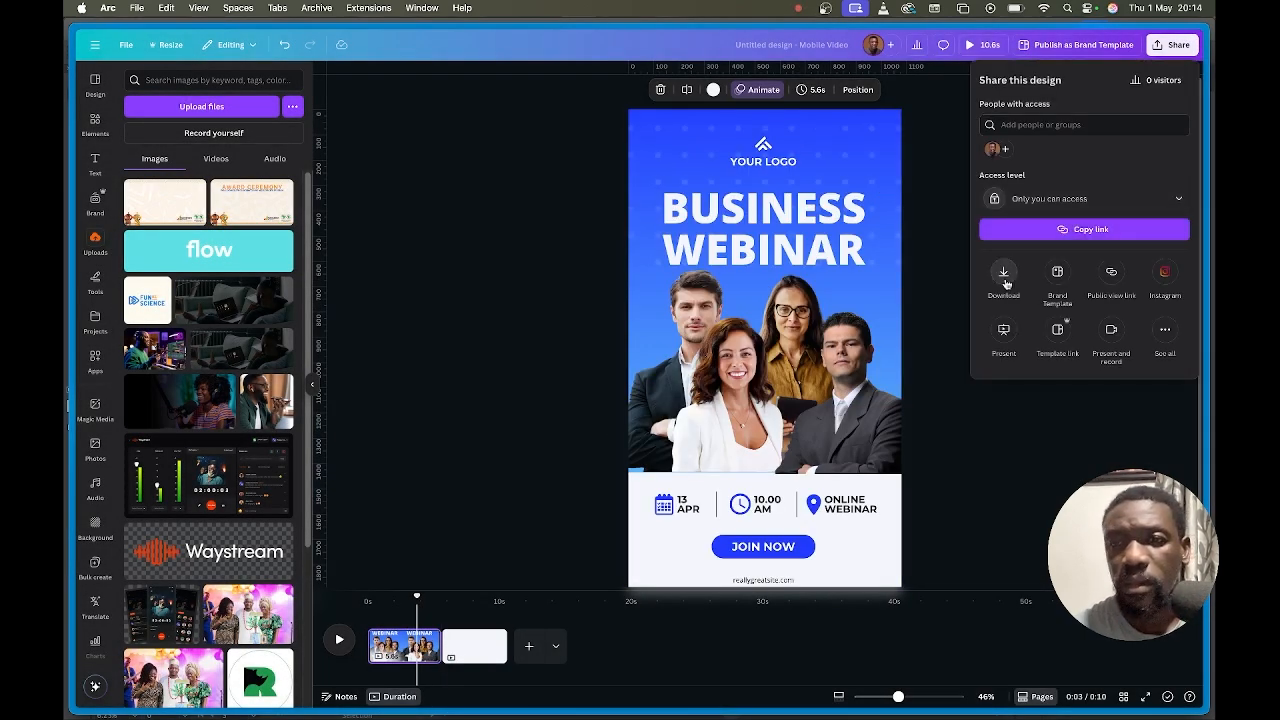
click(1005, 276)
click(1043, 124)
click(1014, 151)
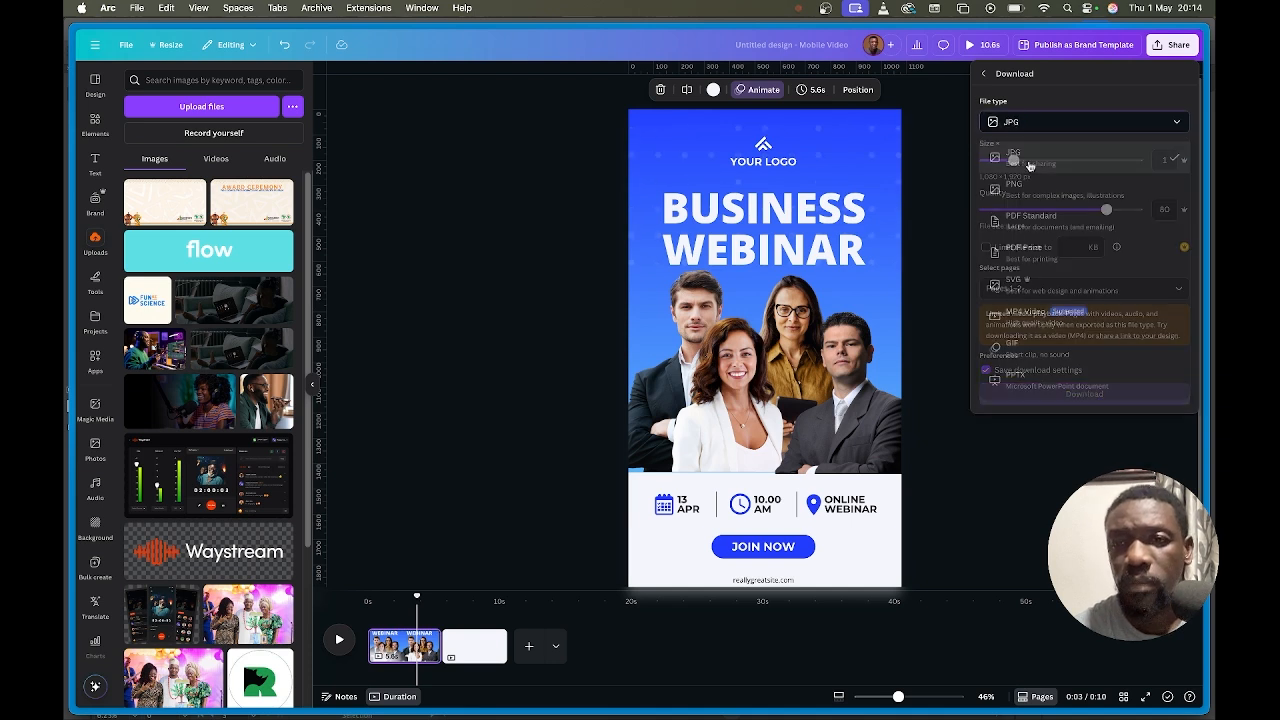
drag(1012, 160, 1073, 166)
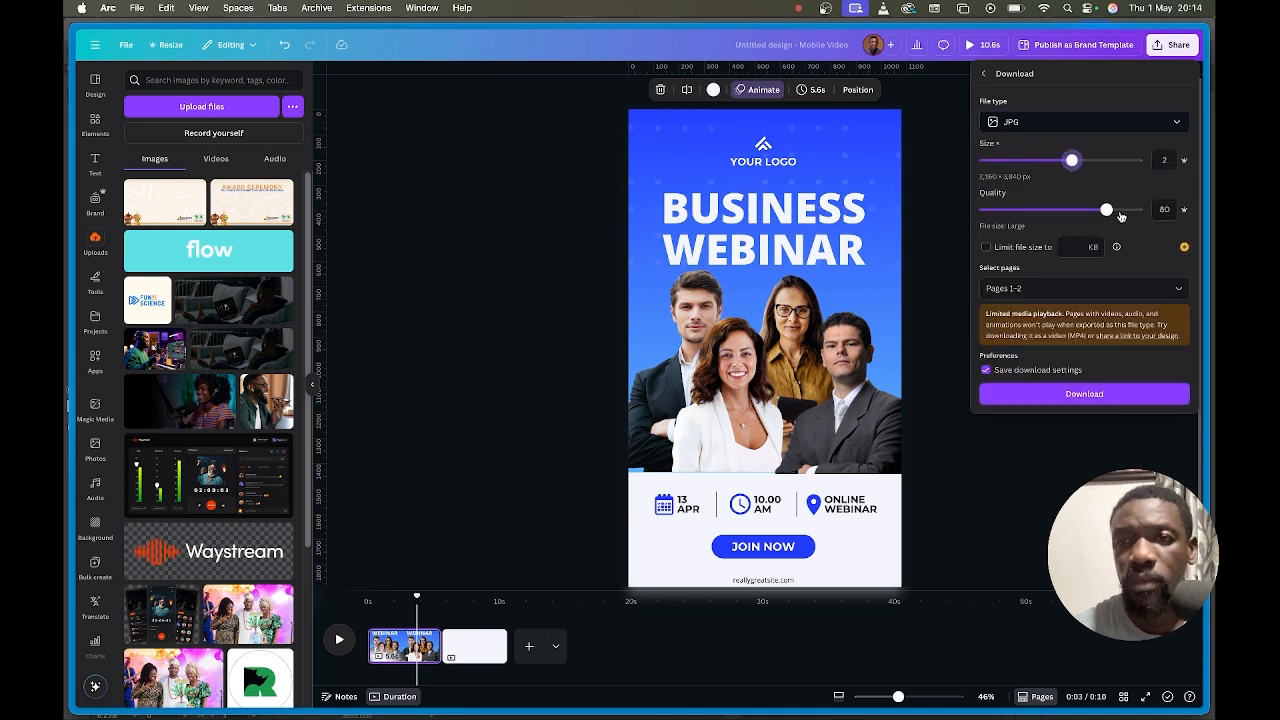
drag(1107, 210, 1112, 211)
Limit the JPG export to page 1 and download it.
click(1064, 294)
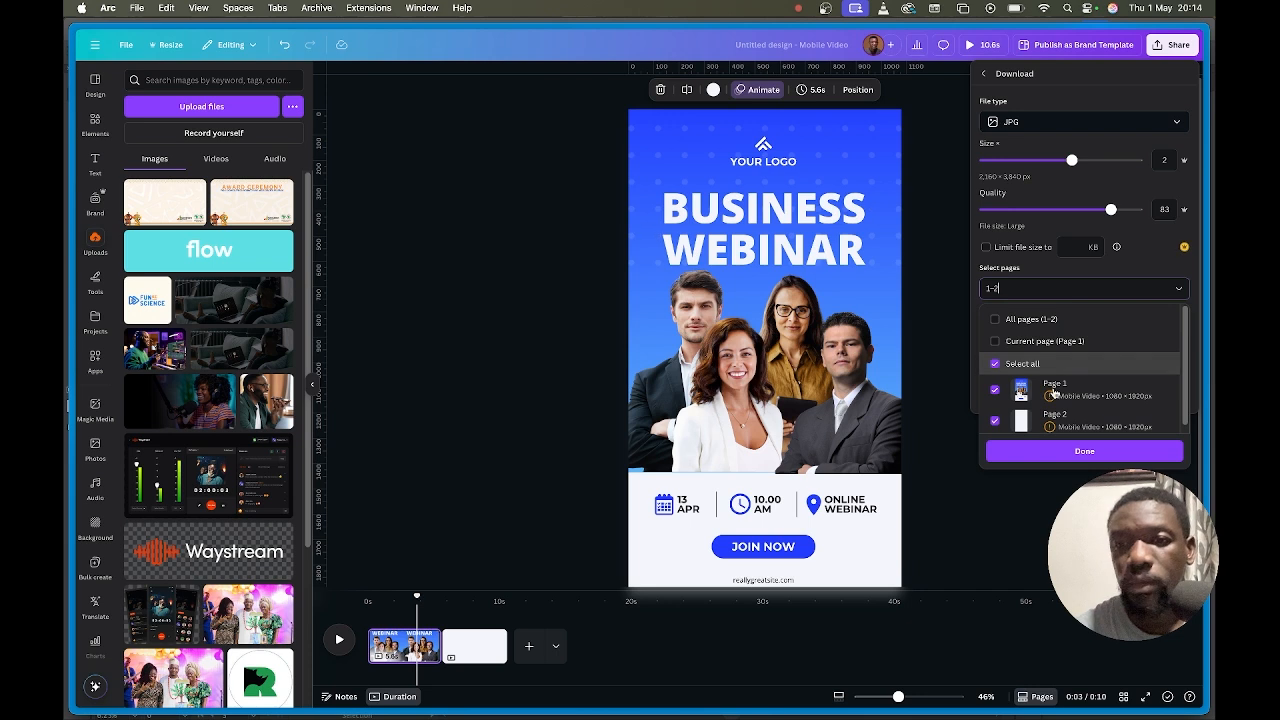
click(1060, 426)
click(1044, 451)
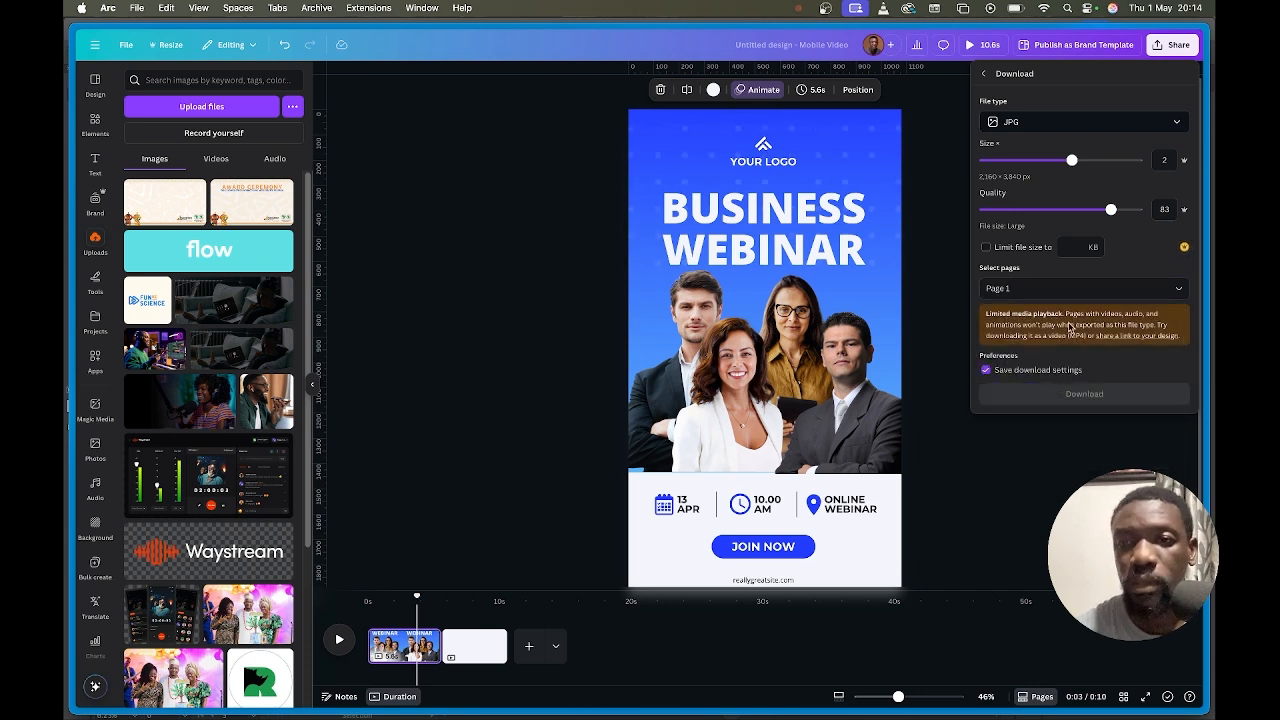
click(1059, 398)
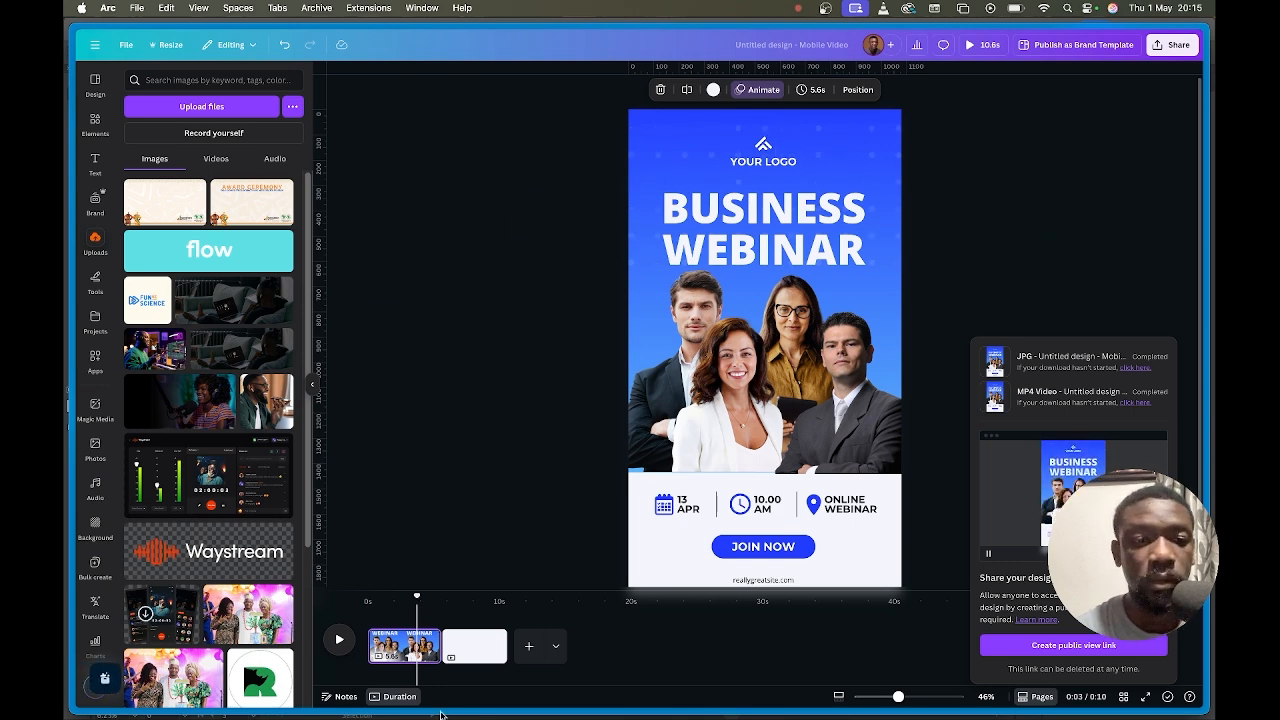
Upload the exported JPG of the webinar page from Downloads and insert it on the blank second page.
click(222, 108)
double_click(548, 302)
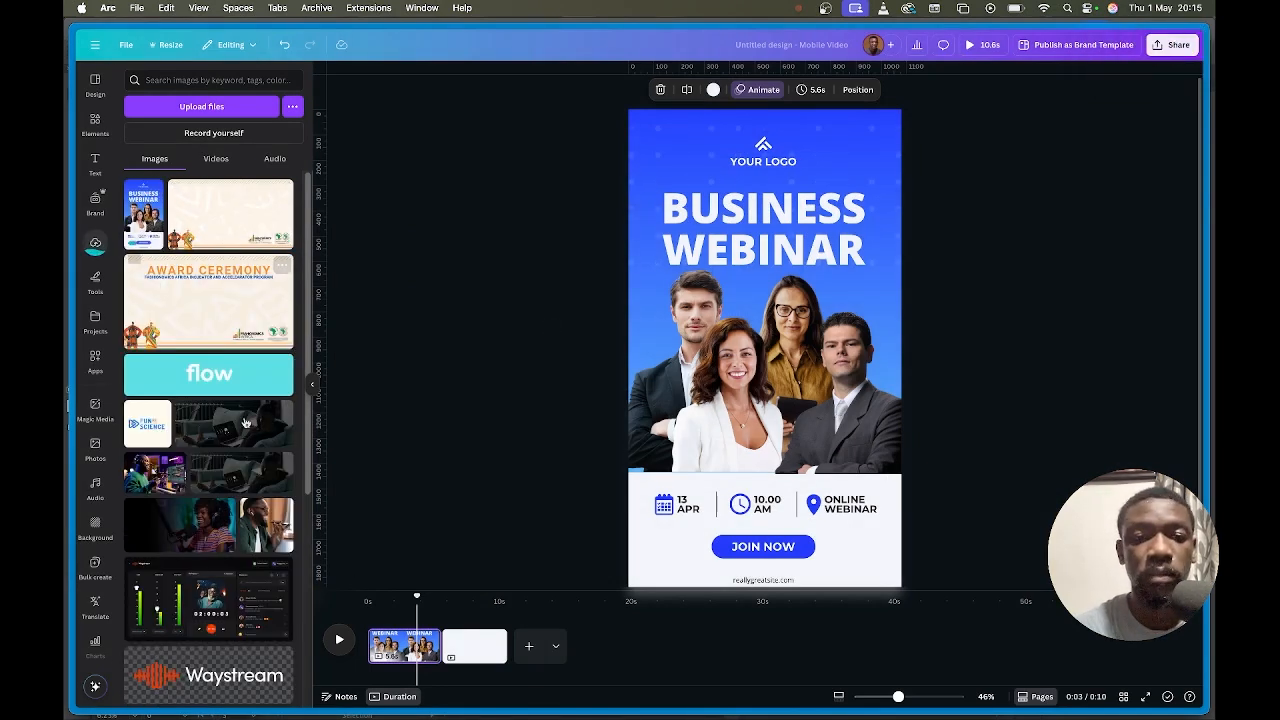
click(481, 645)
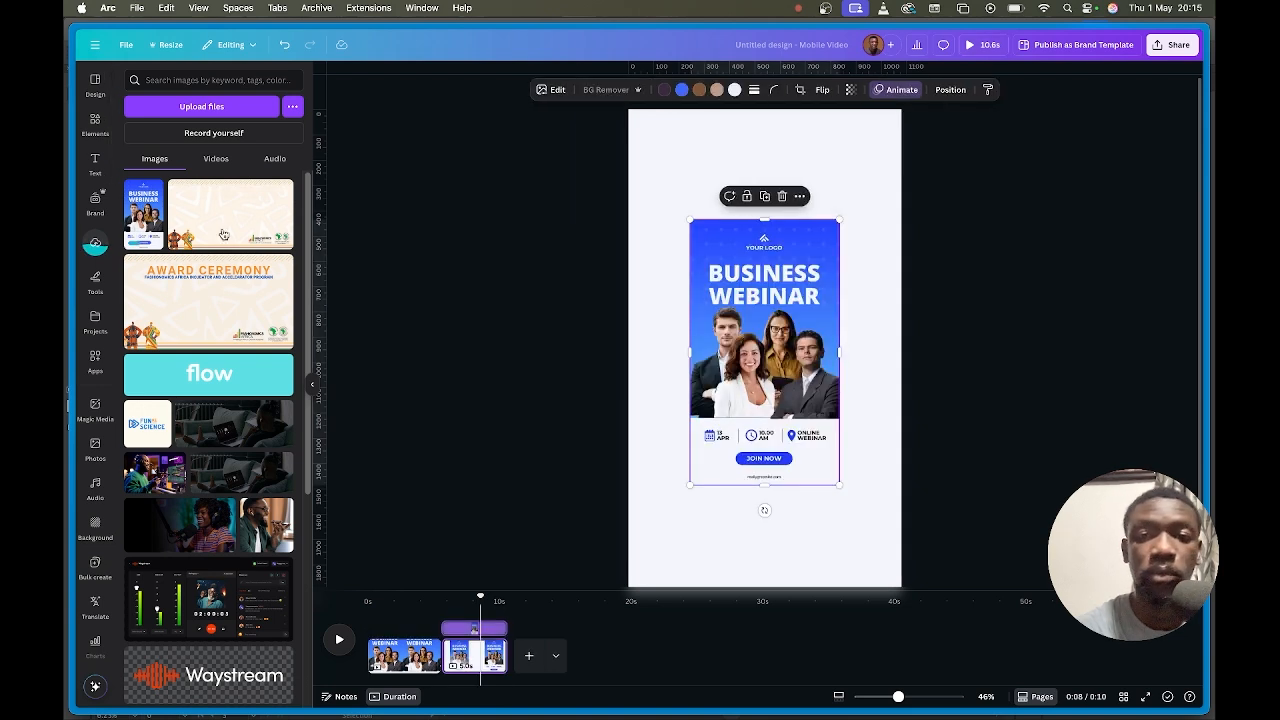
click(142, 208)
right_click(786, 320)
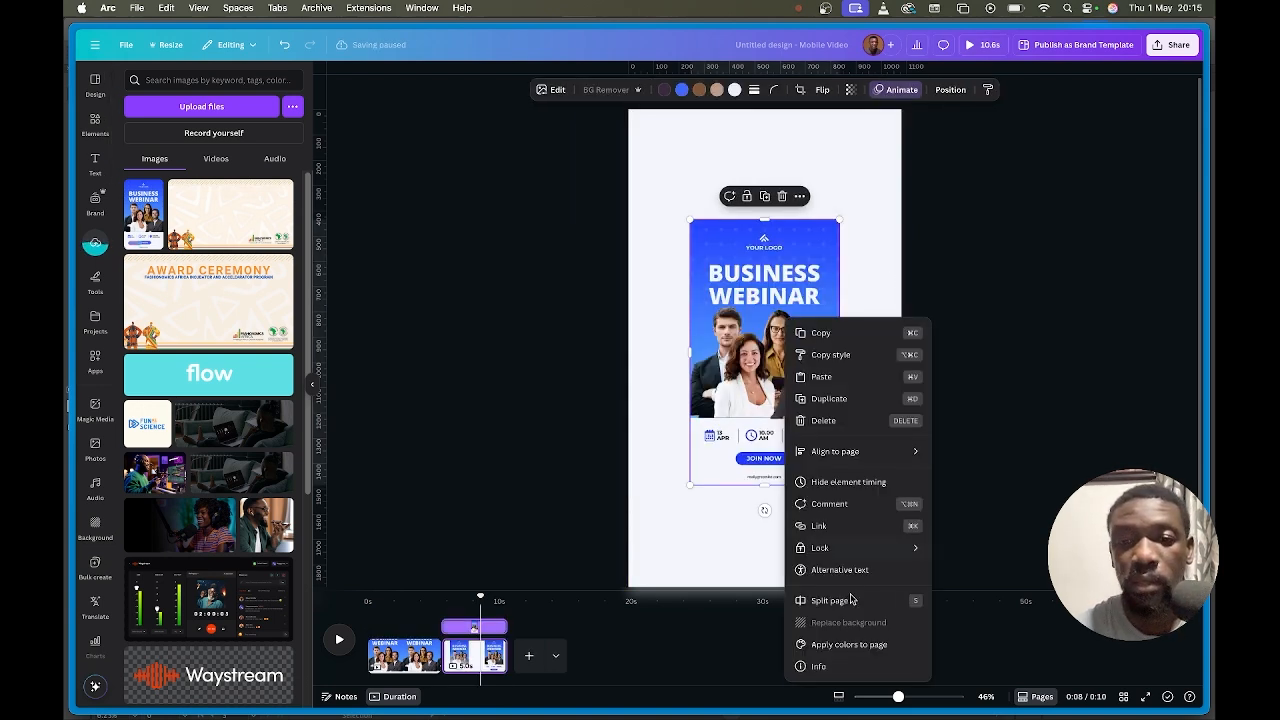
click(690, 387)
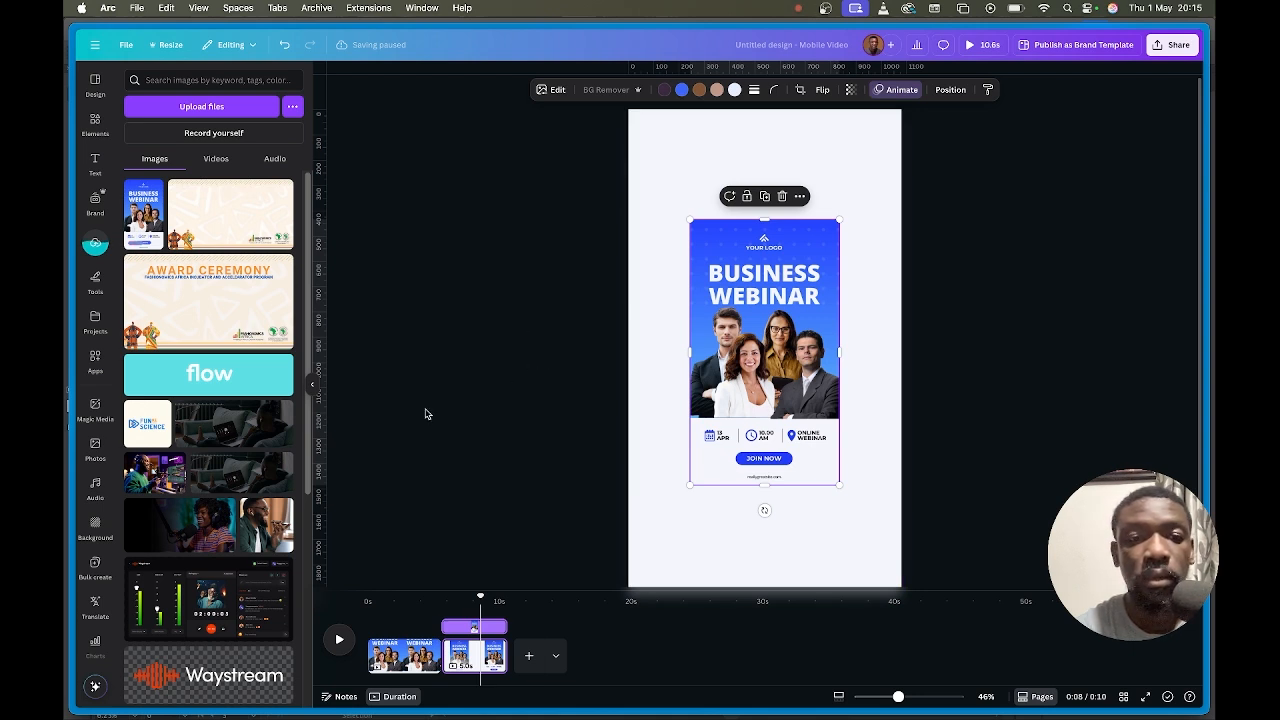
Reorder the pages so that the page with the exported JPG comes before the original webinar page.
drag(398, 660, 478, 645)
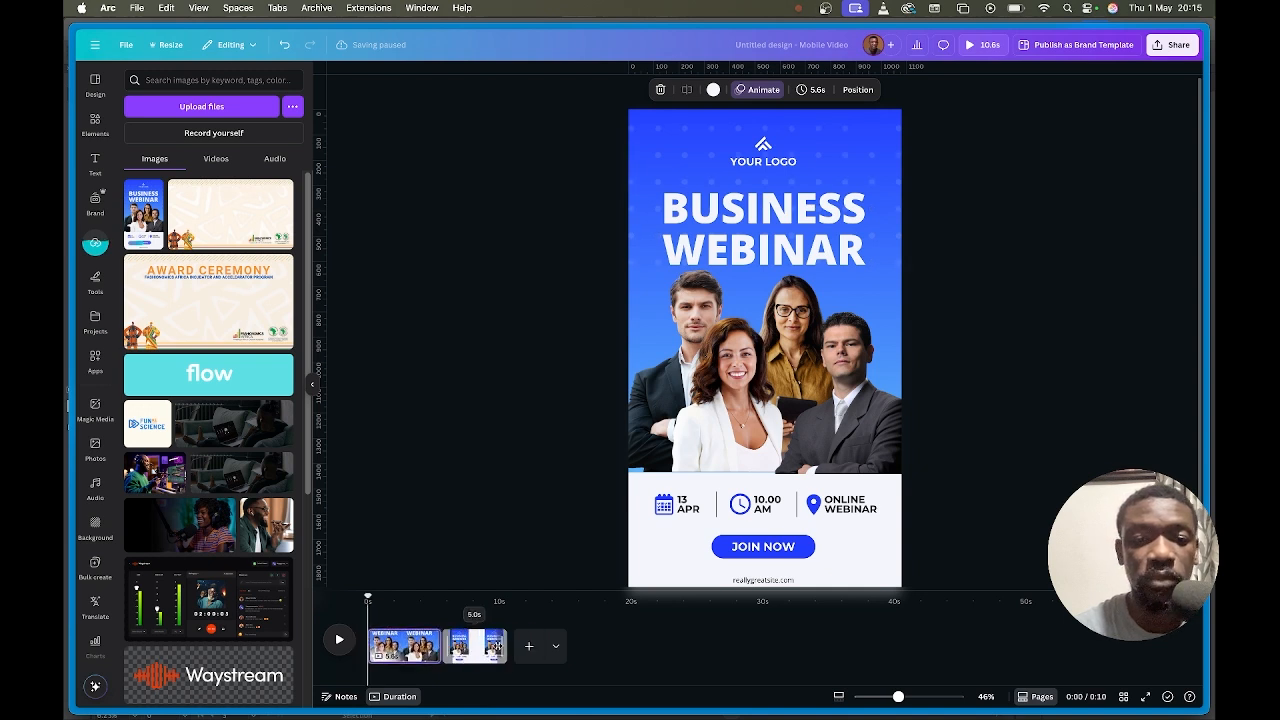
click(404, 648)
click(663, 444)
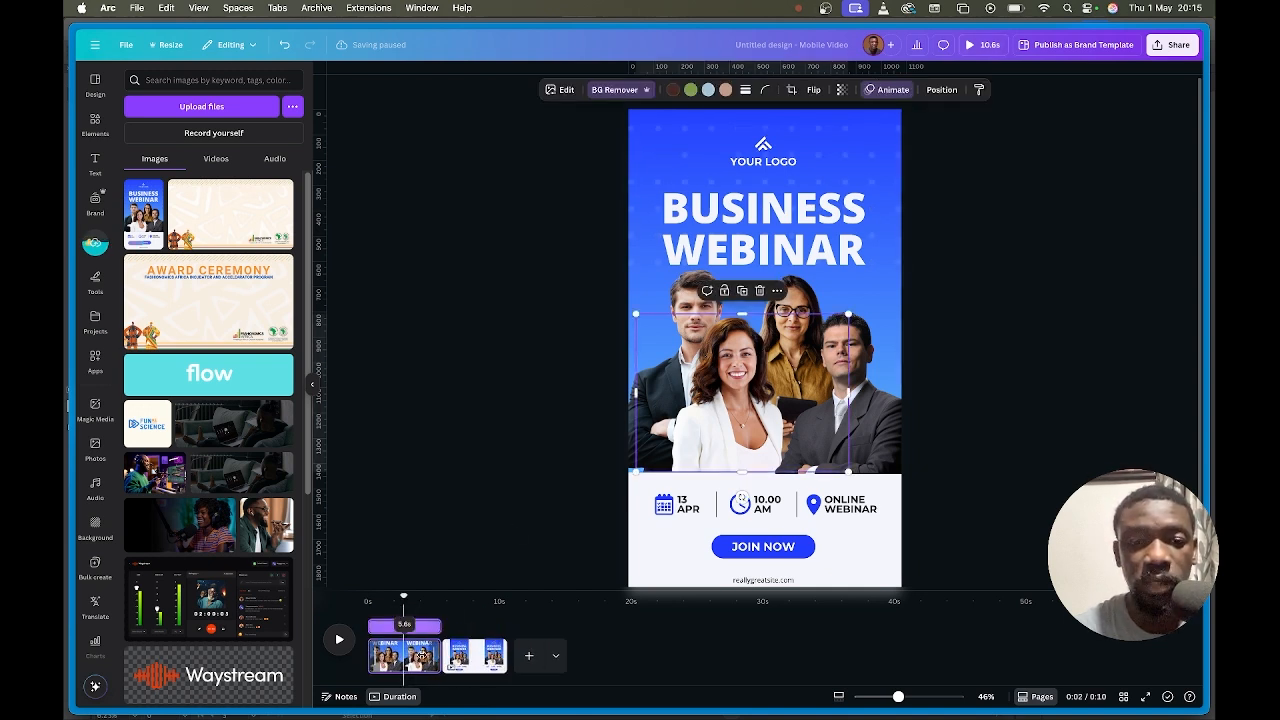
drag(440, 655, 378, 644)
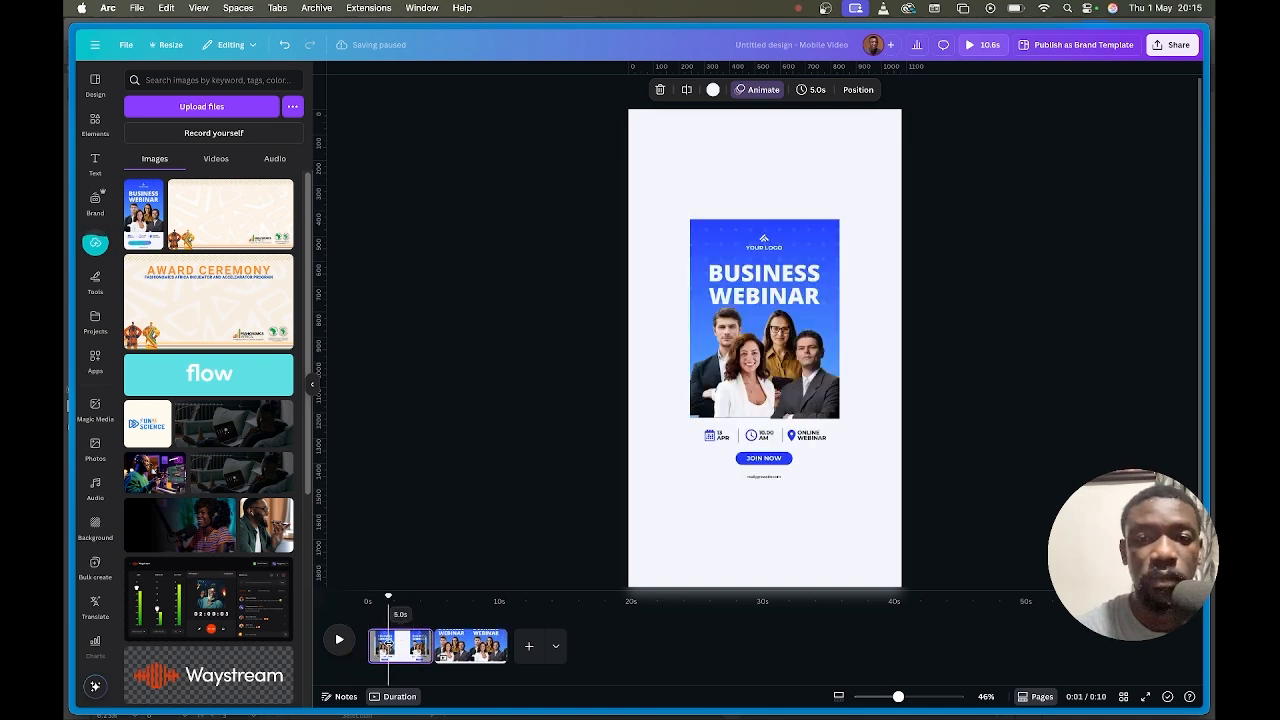
click(795, 304)
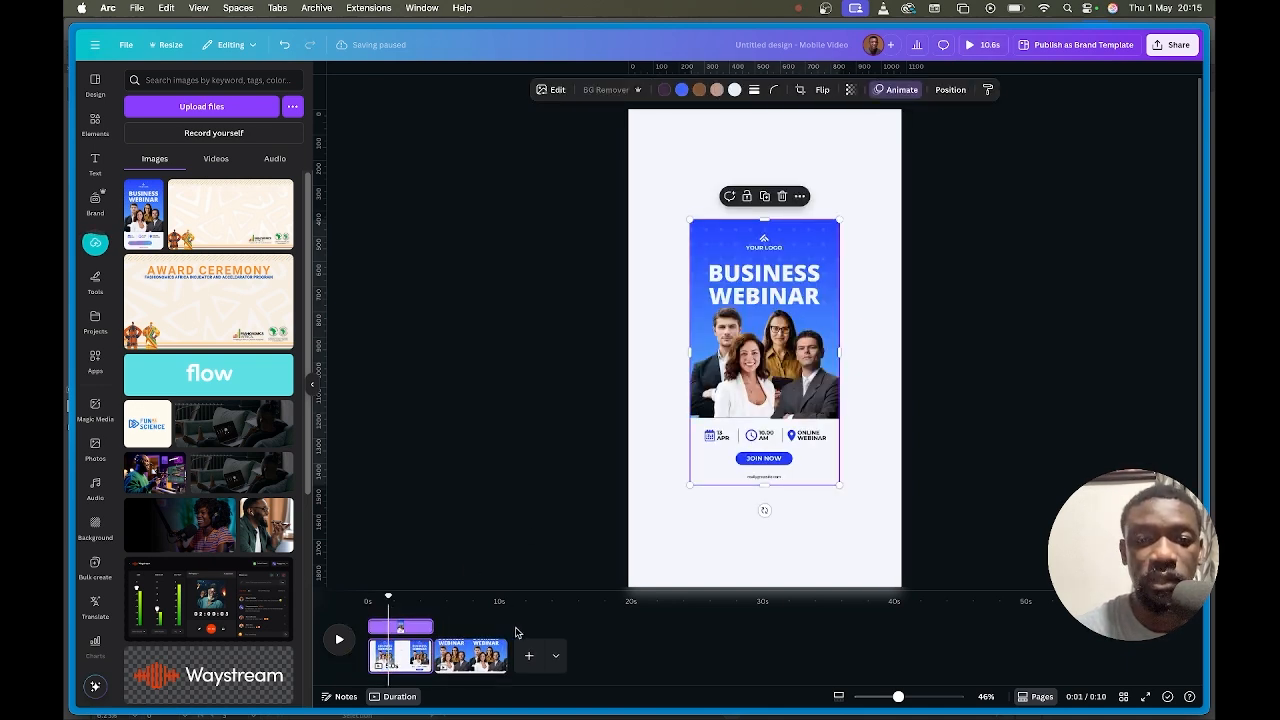
On the second page, delete the BUSINESS WEBINAR heading and enlarge the logo together with its YOUR LOGO text.
click(481, 665)
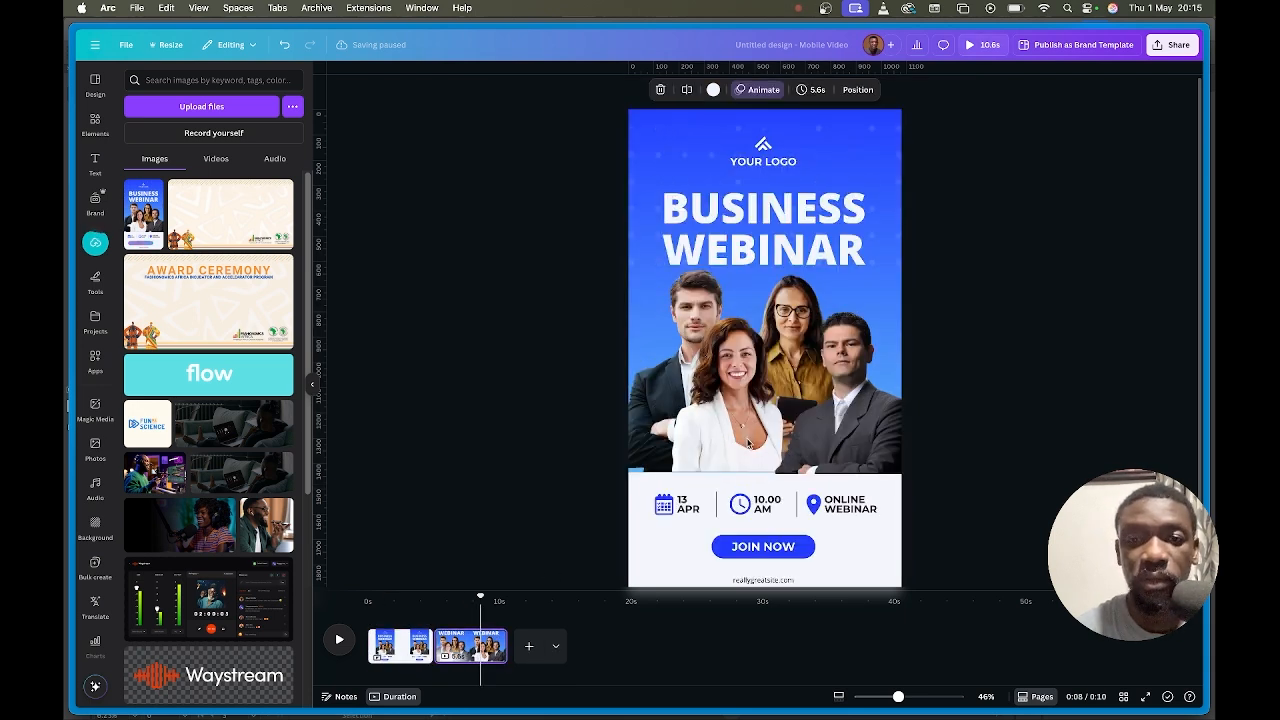
click(777, 212)
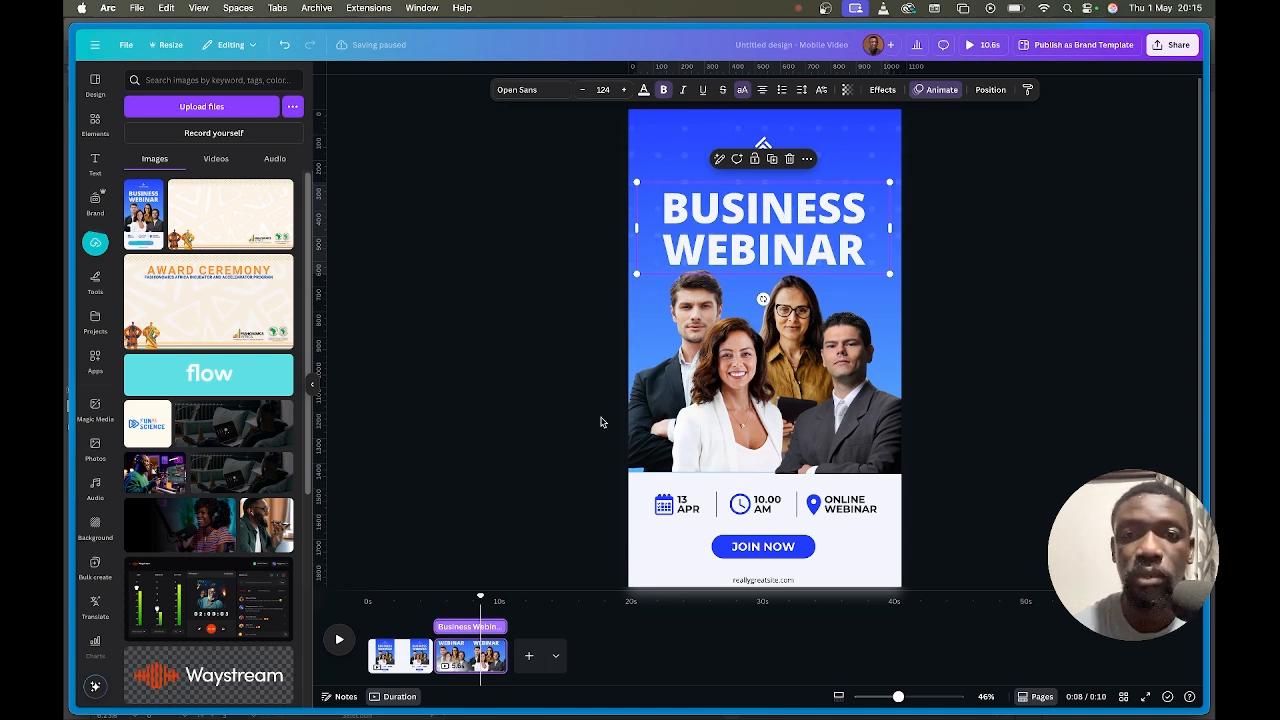
key(Delete)
click(766, 147)
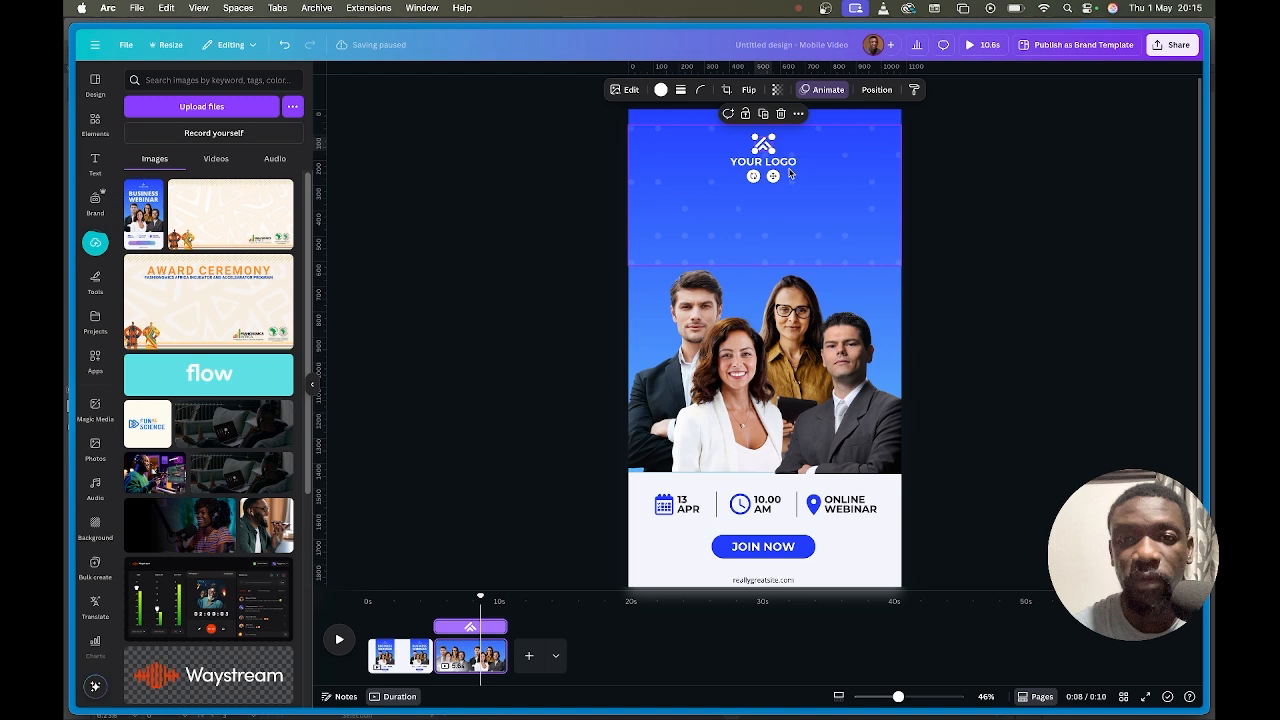
shift+click(771, 162)
drag(806, 169, 822, 194)
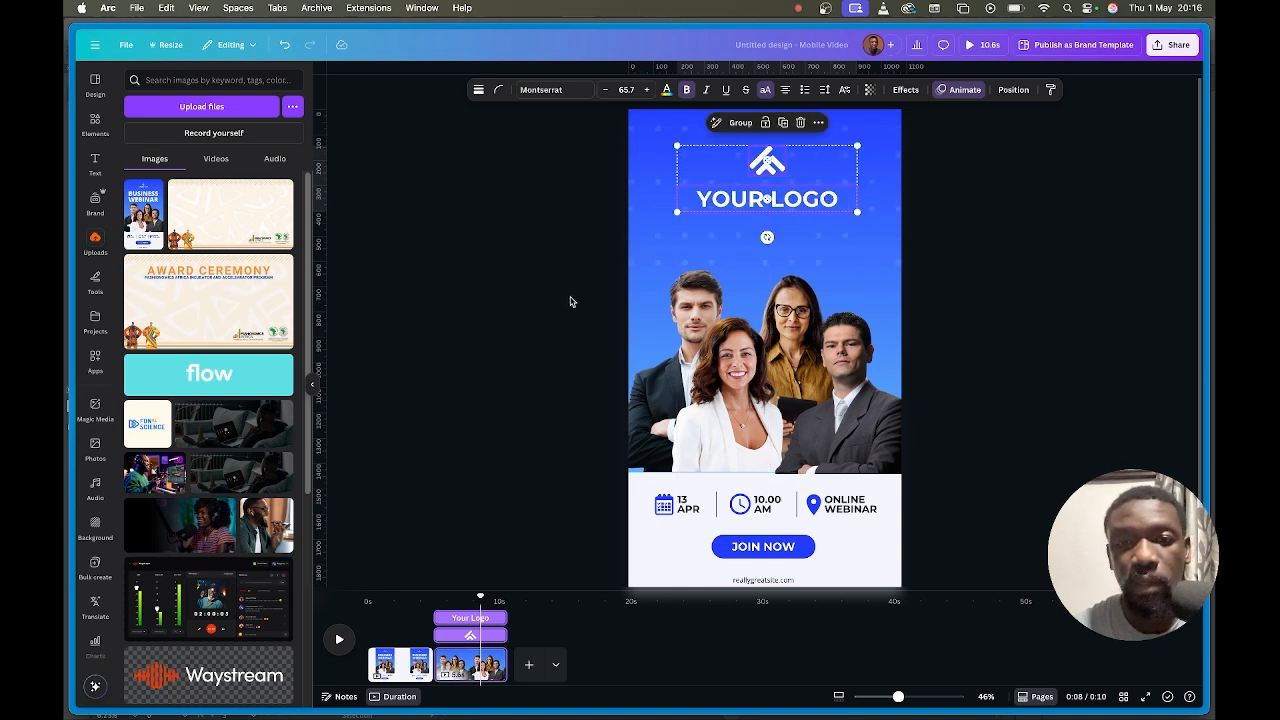
Enlarge the four executive photos together to about 1,555 by 1,037 and shift them back to the middle of the page.
drag(571, 301, 935, 405)
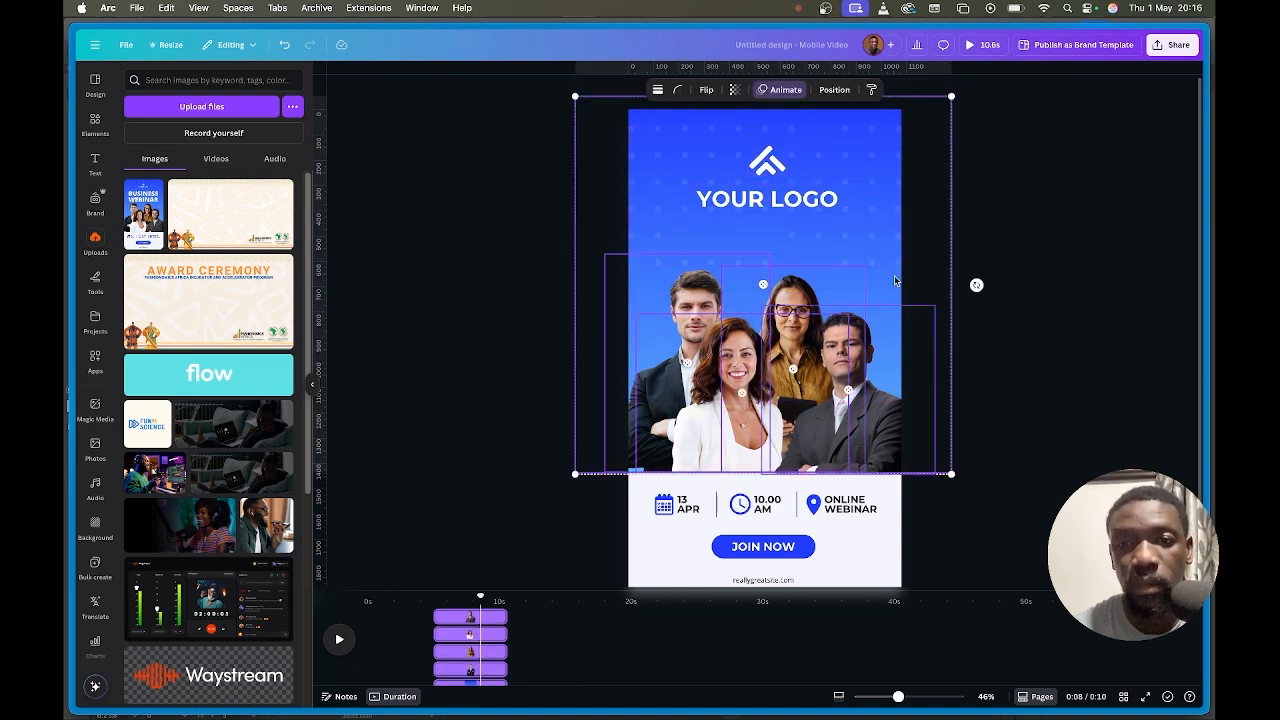
drag(937, 252, 971, 231)
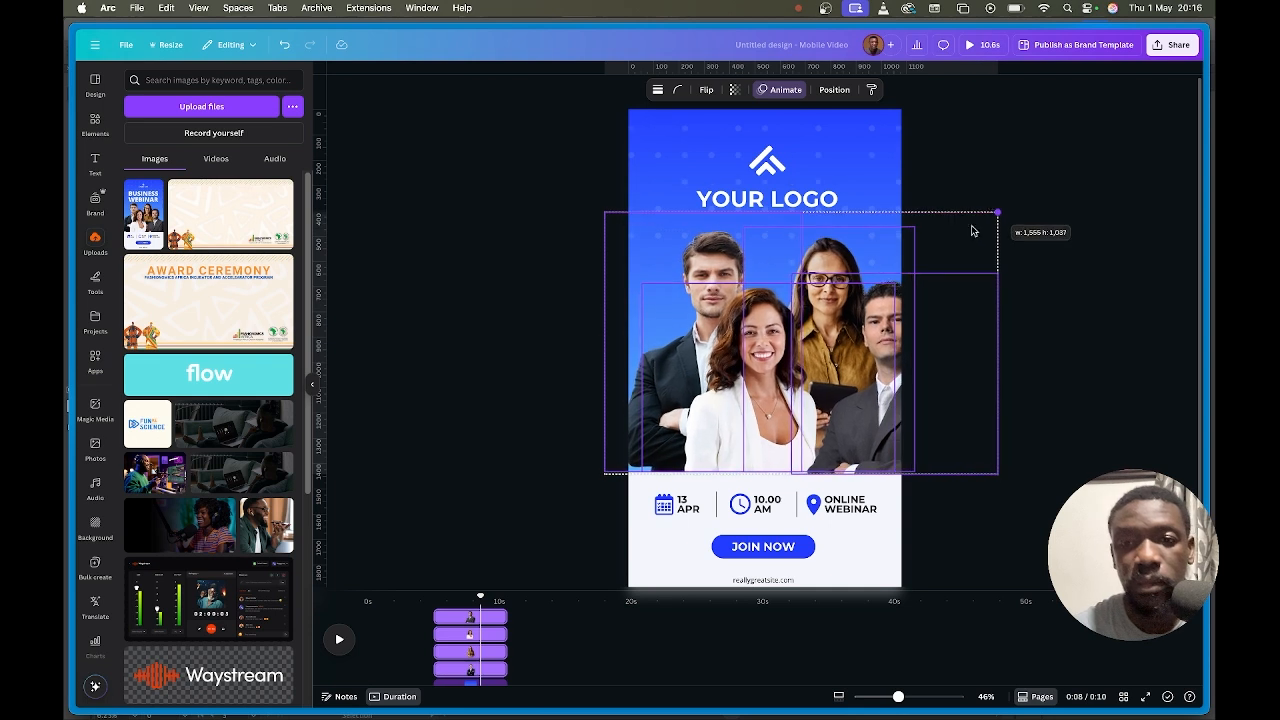
drag(822, 331, 793, 330)
click(1036, 443)
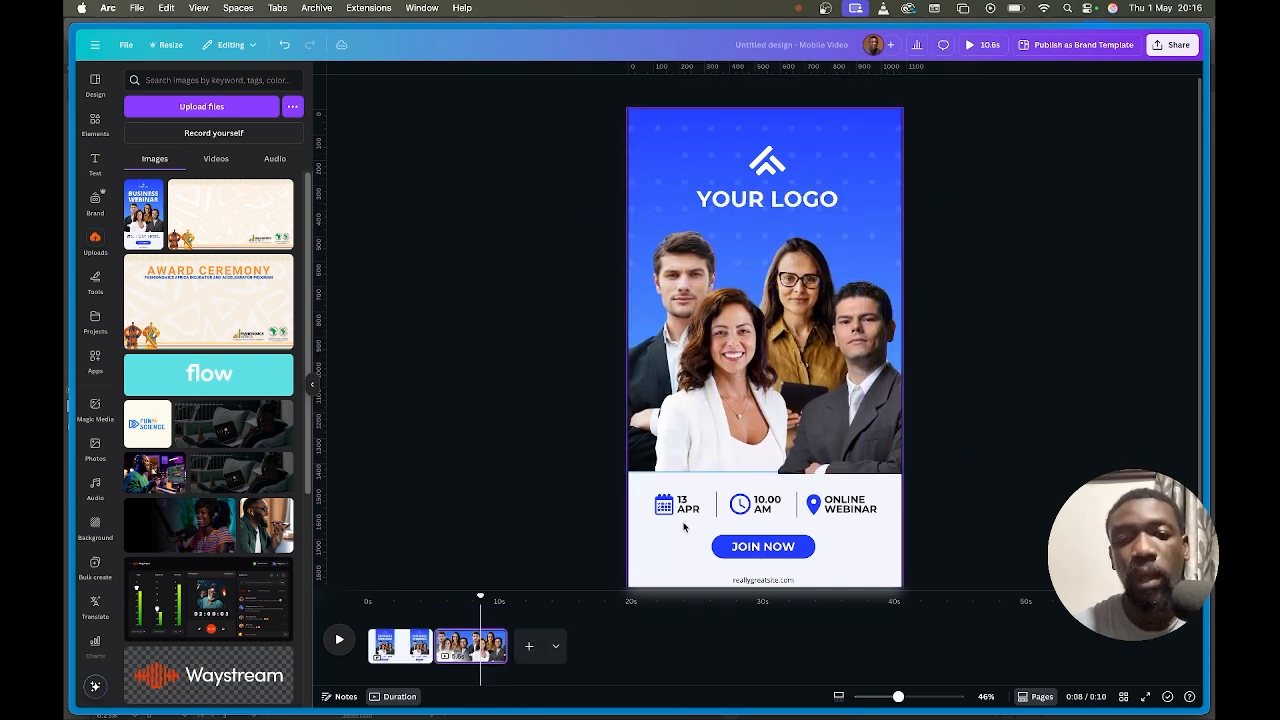
Delete the date, time and online webinar row and the website address from the second page.
click(664, 506)
drag(594, 498, 891, 522)
key(Delete)
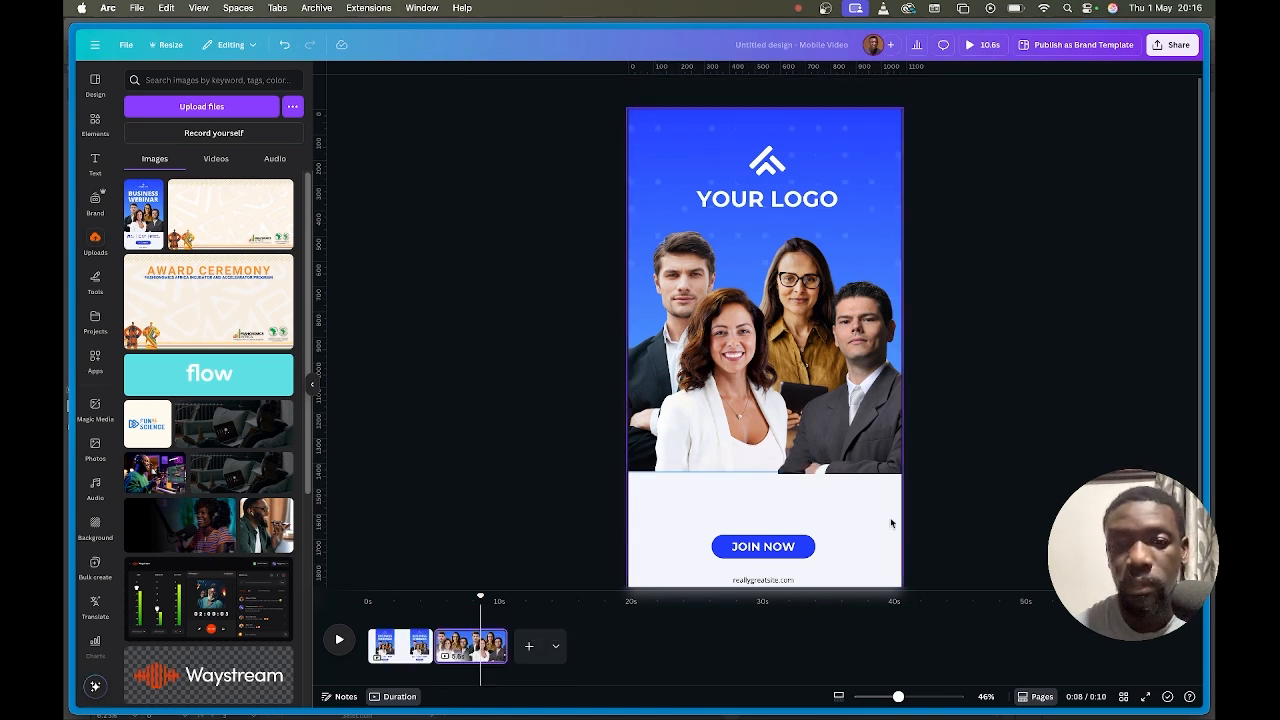
click(766, 580)
key(Delete)
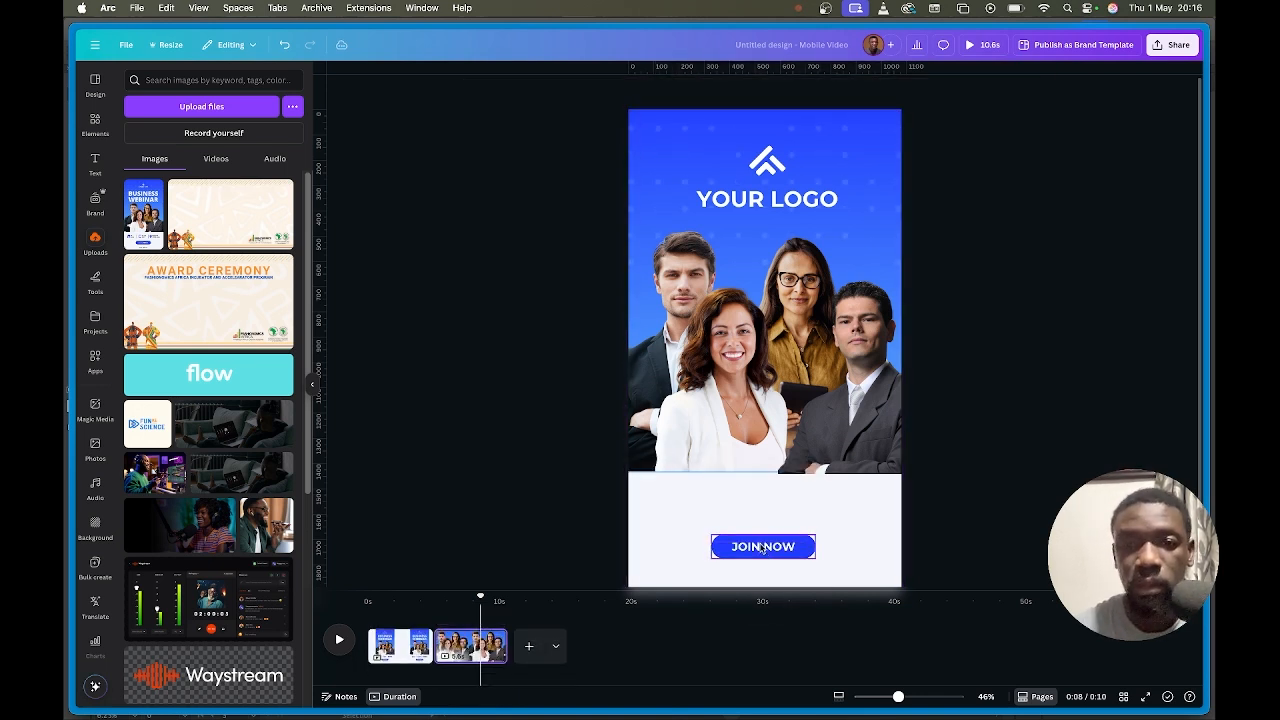
Move the JOIN NOW button up below the photos and change its text to MEET THE SPEAKERS.
drag(766, 551, 759, 509)
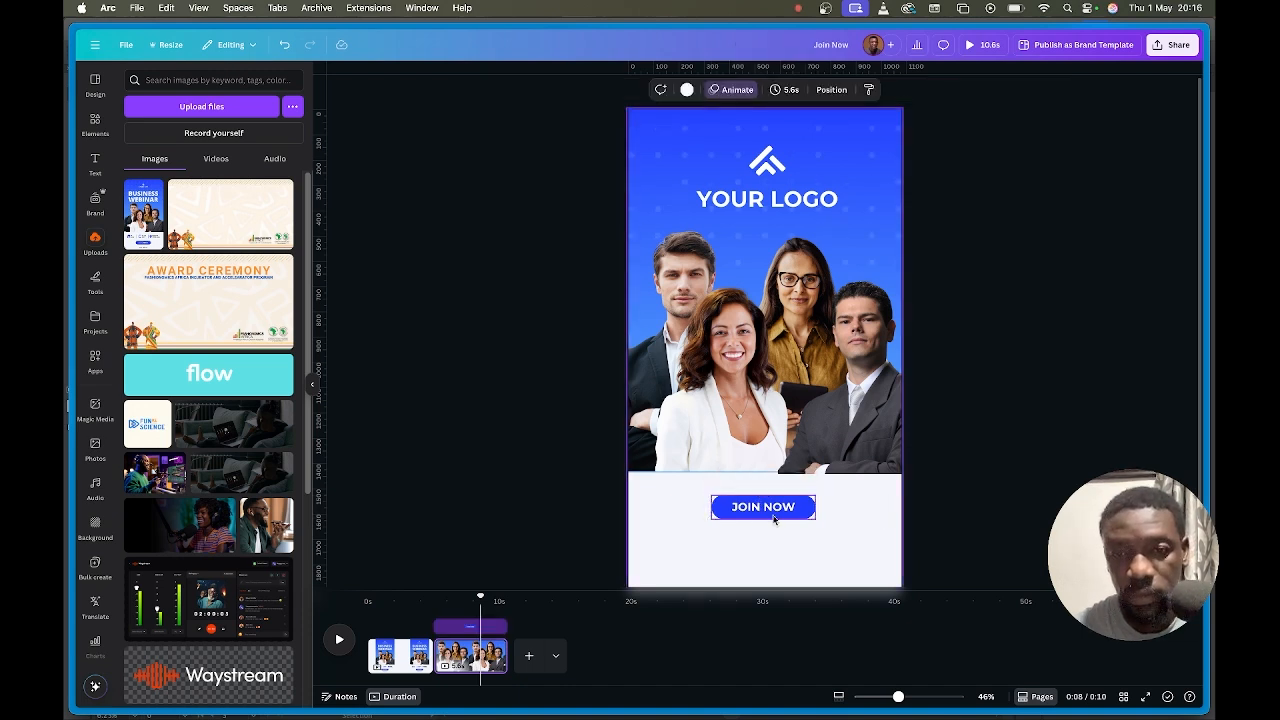
triple_click(777, 511)
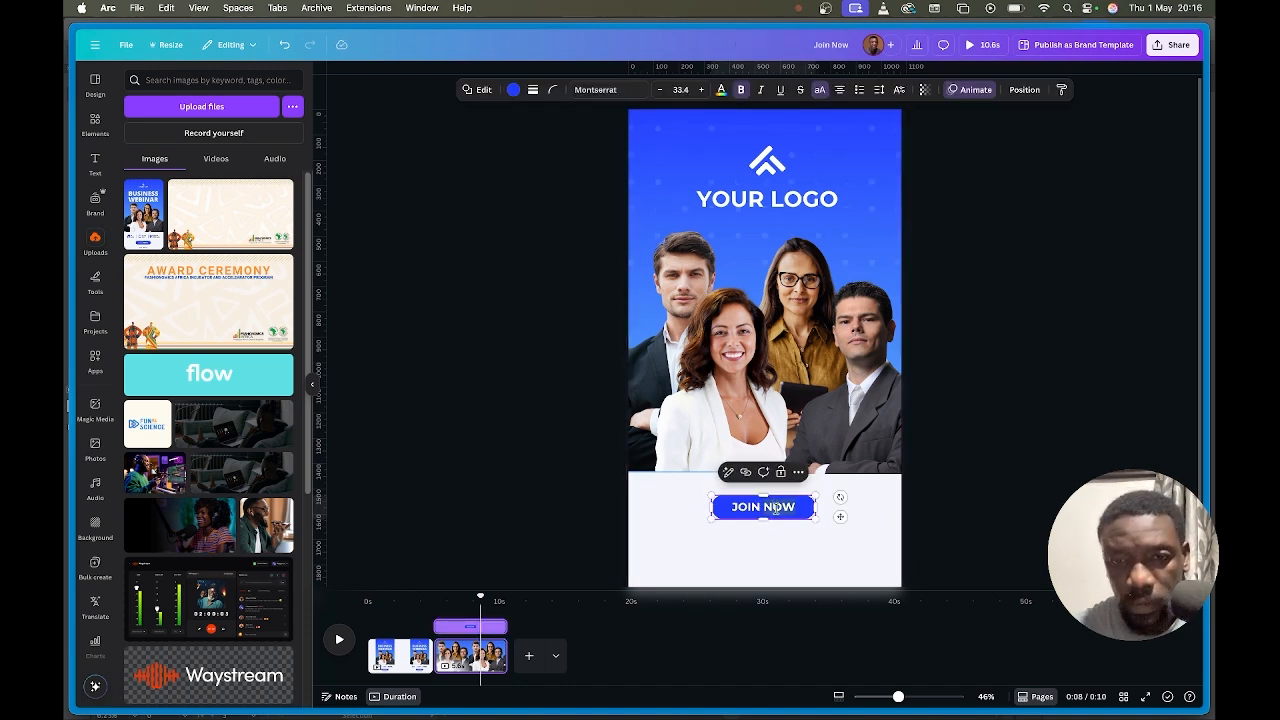
key(BackSpace)
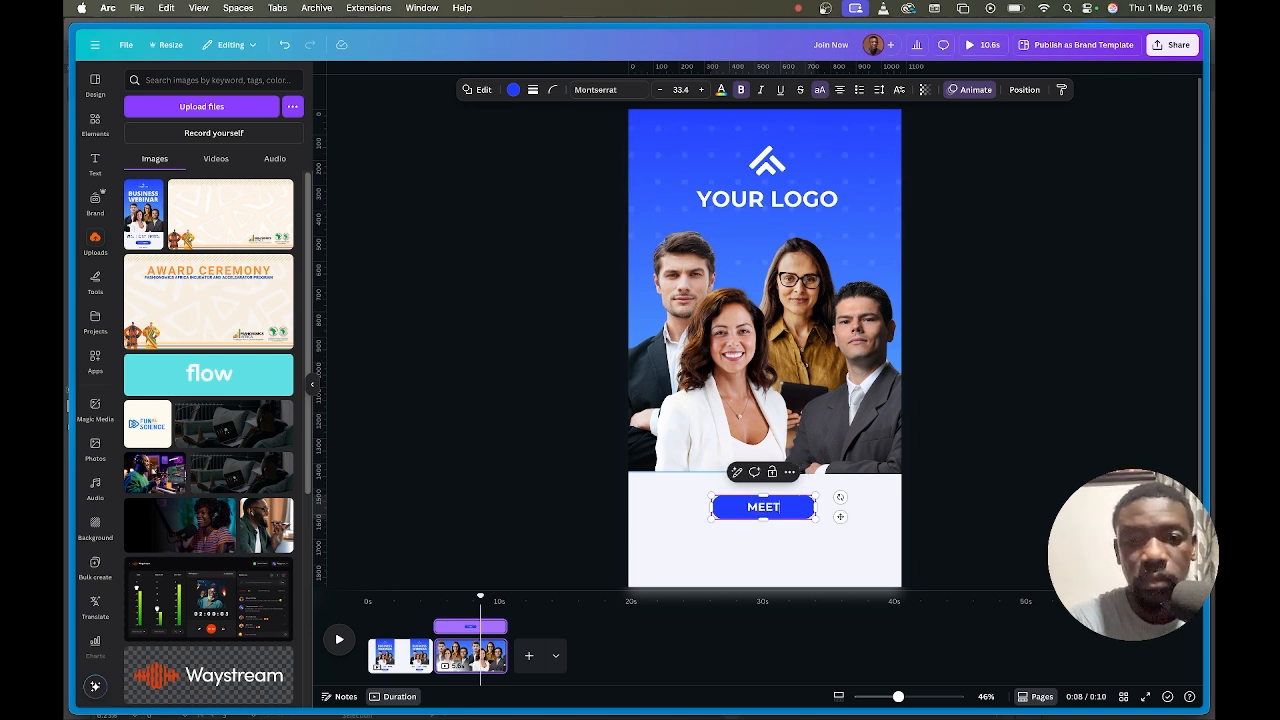
text(MEET THE)
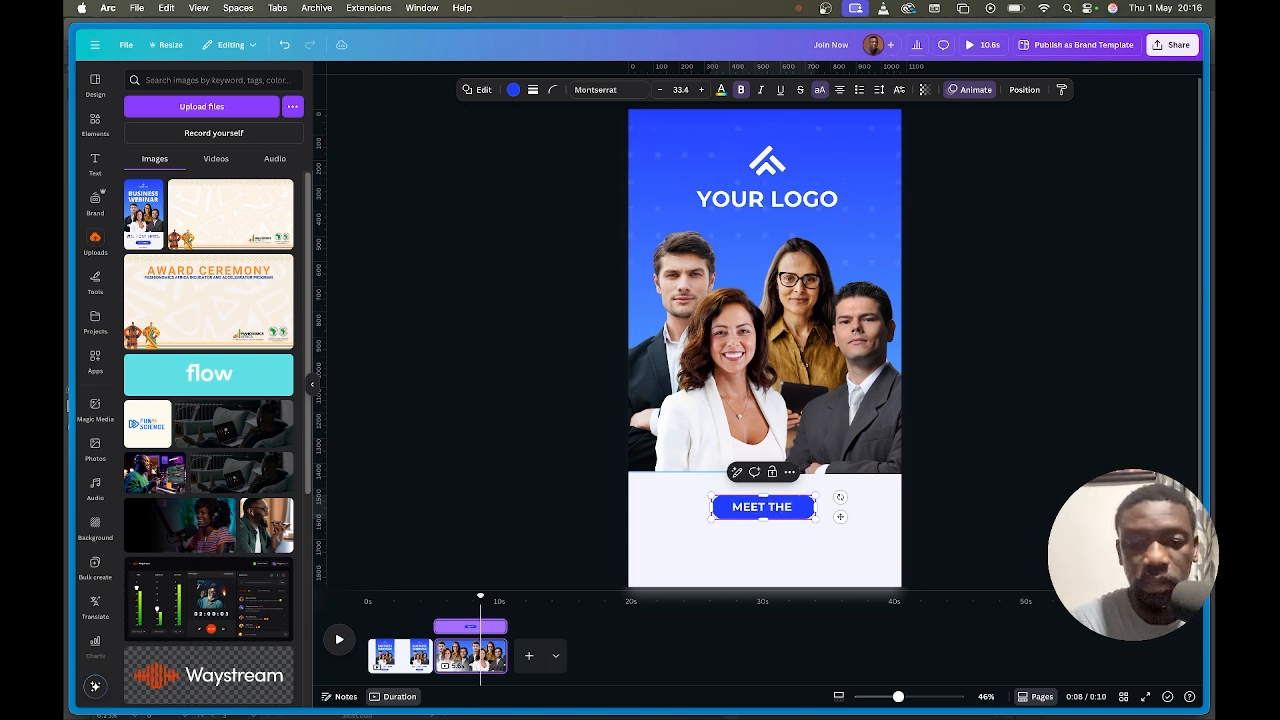
text( SPEAKER)
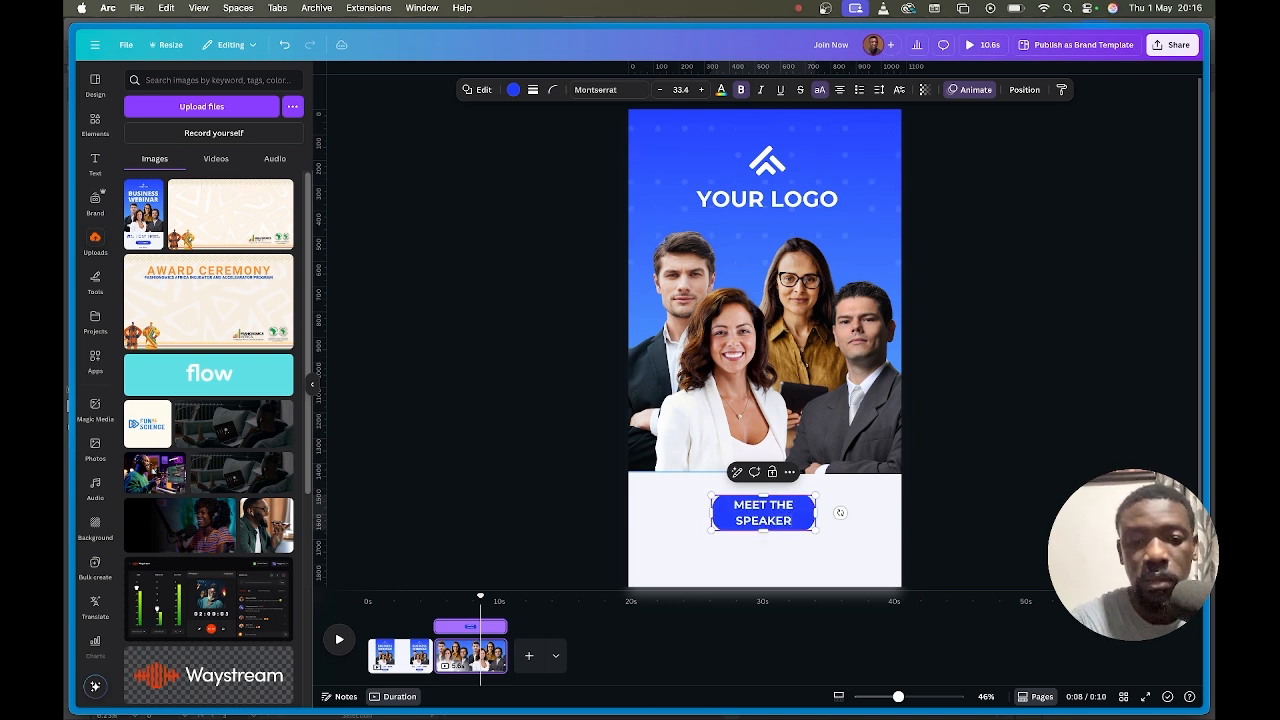
text(S)
key(Escape)
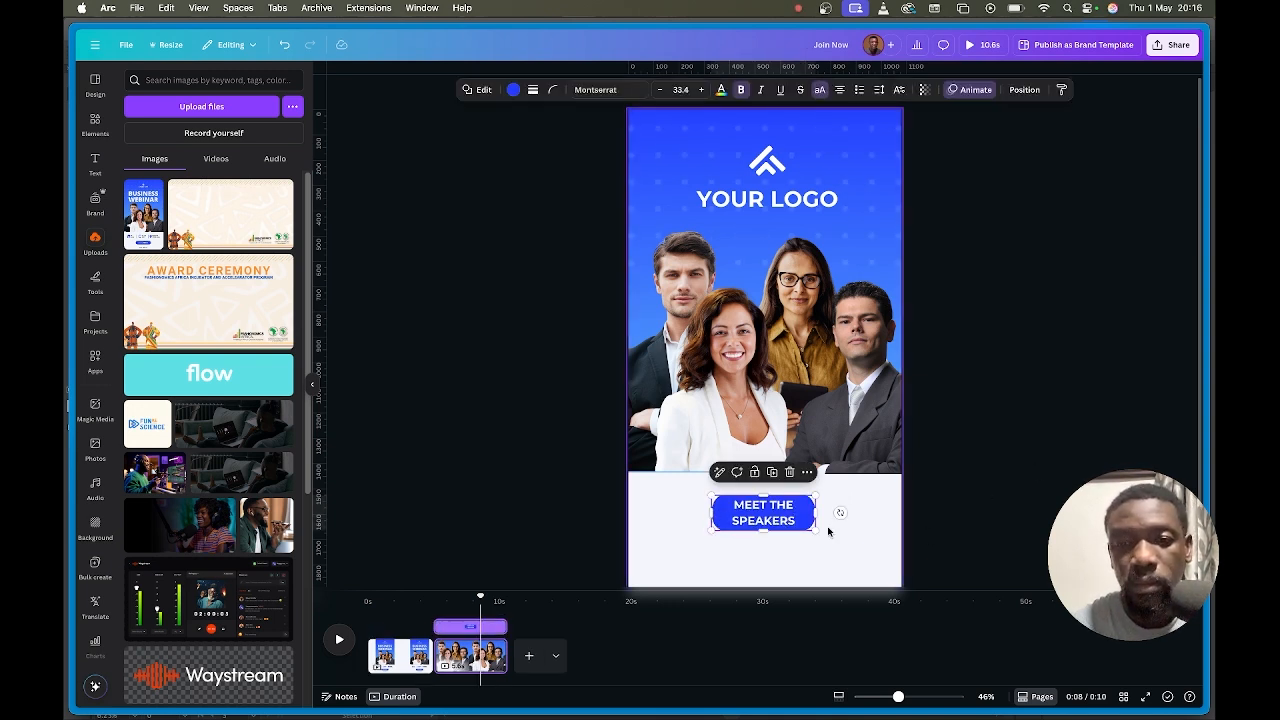
Enlarge the MEET THE SPEAKERS button, centre it over the lower edge of the photos and bring it to the front.
drag(816, 528, 931, 570)
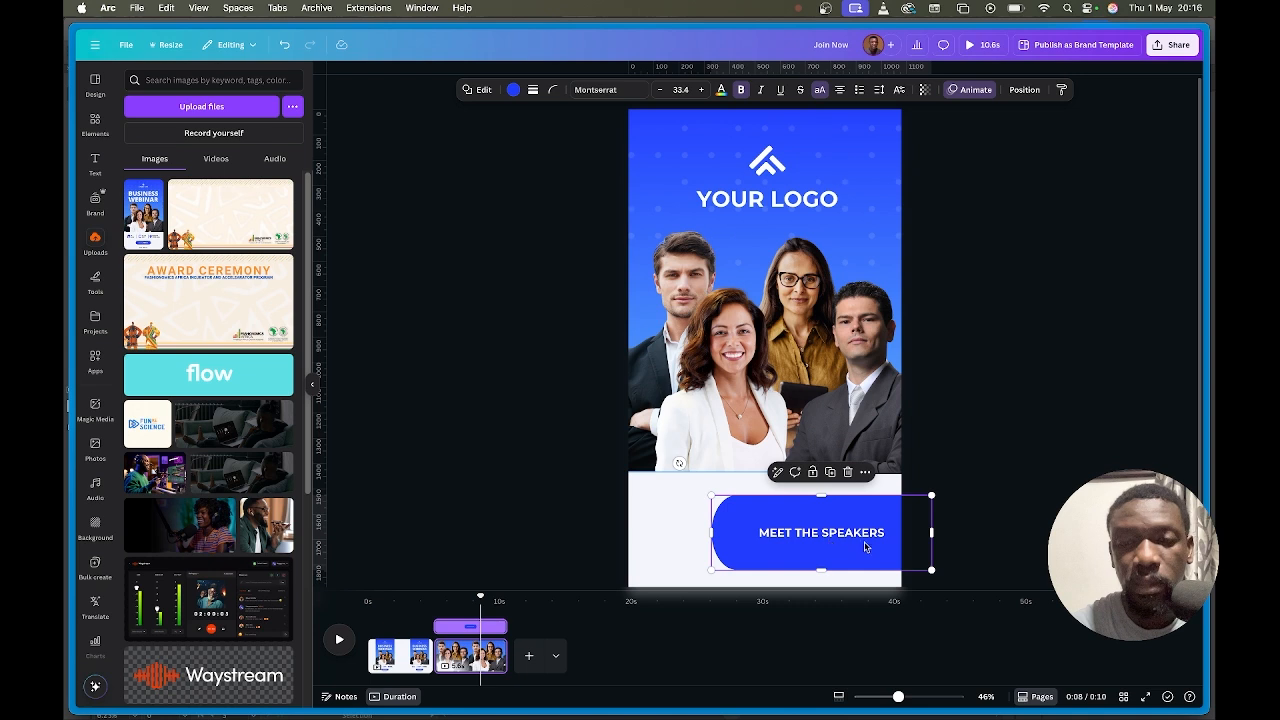
drag(865, 546, 785, 510)
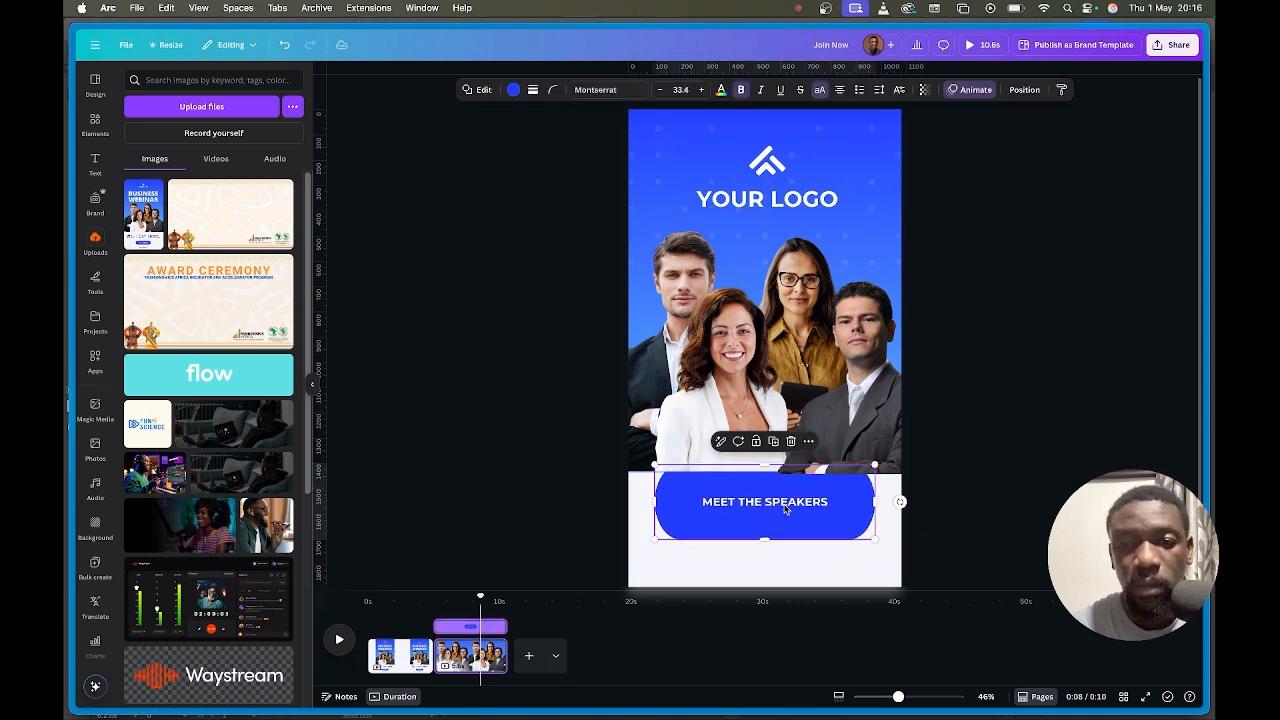
right_click(788, 507)
mouse_move(876, 472)
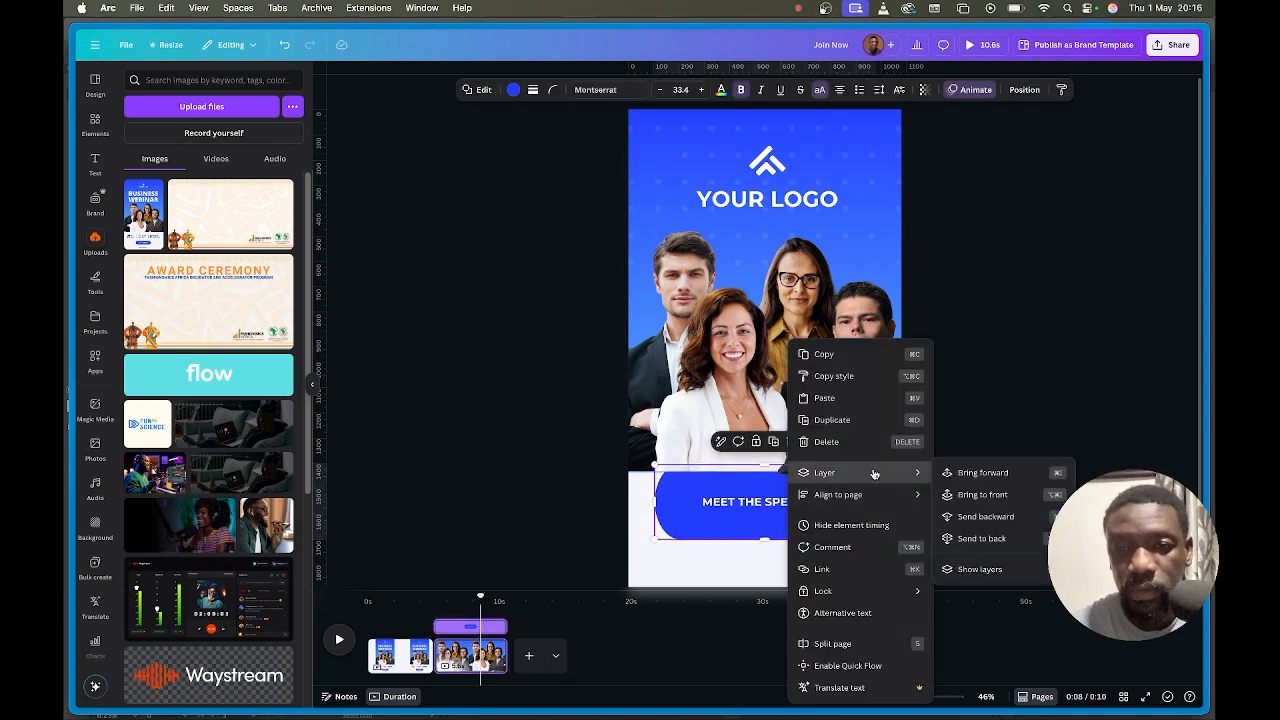
click(982, 495)
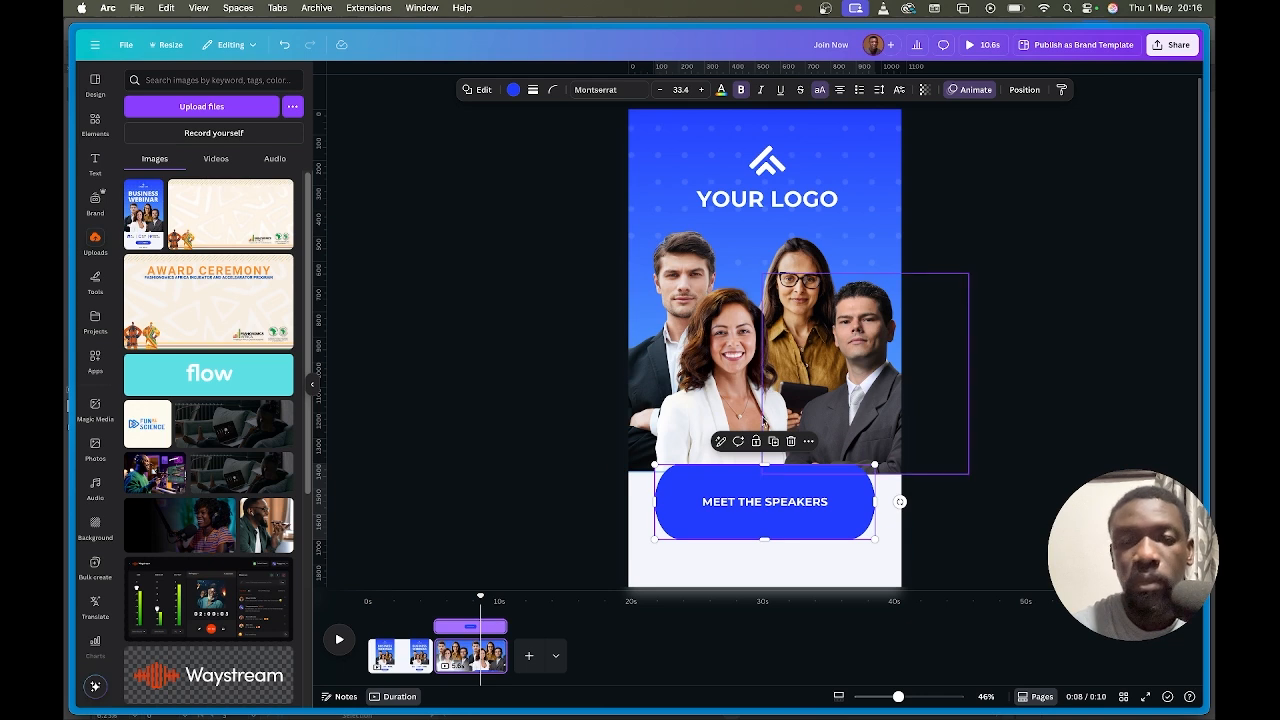
Increase the font size of the MEET THE SPEAKERS button text to 67.4.
click(831, 497)
click(831, 497)
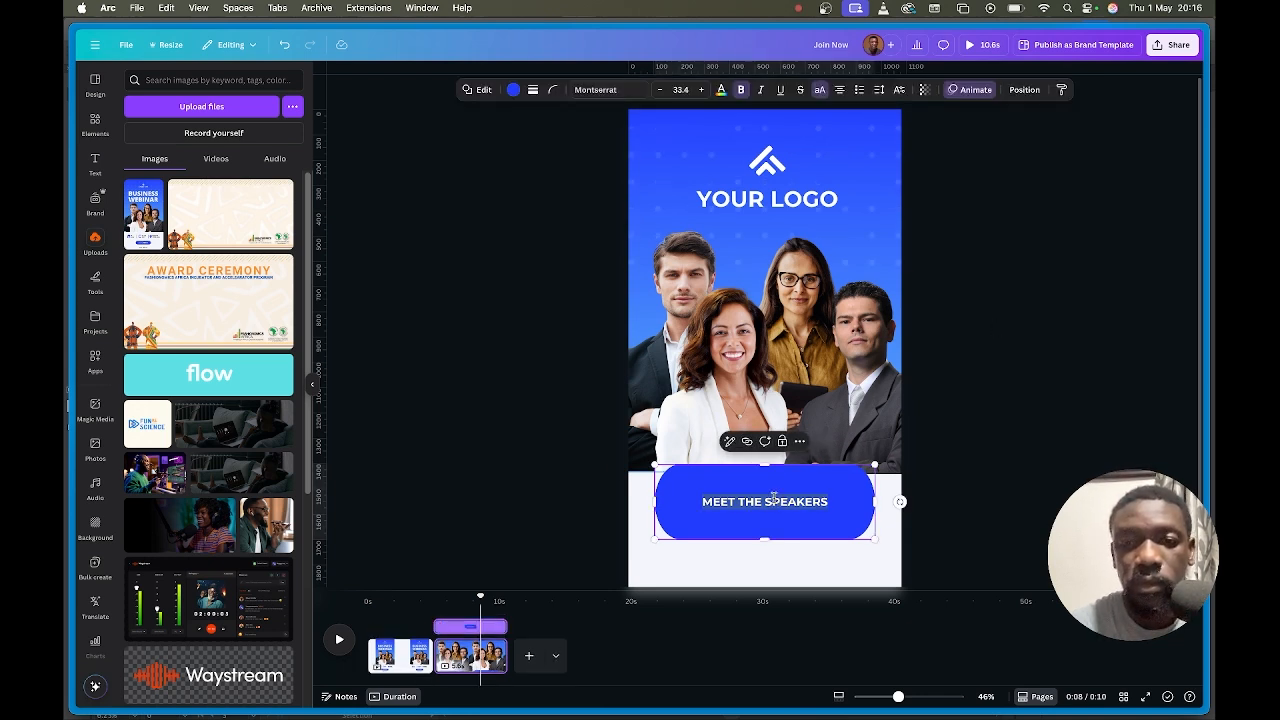
click(701, 89)
click(701, 89)
click(701, 89)
click(701, 89)
click(702, 91)
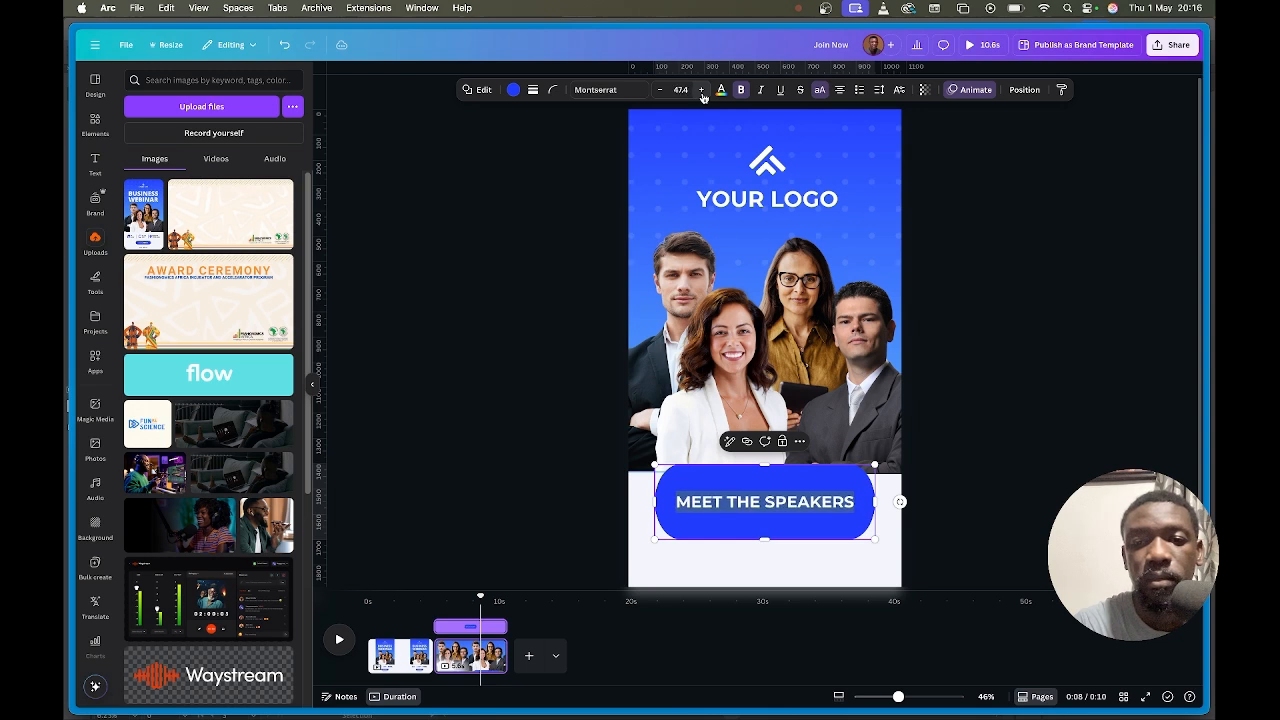
click(702, 91)
click(702, 91)
click(702, 91)
click(702, 91)
click(702, 91)
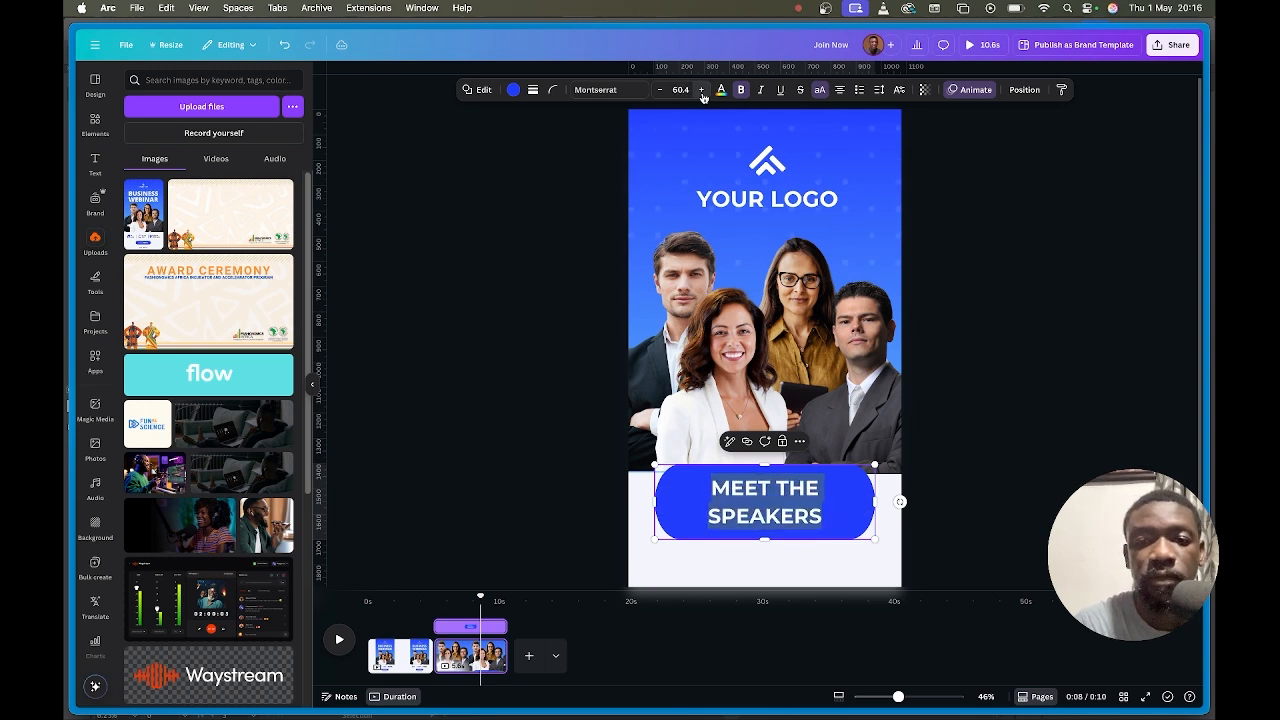
click(702, 91)
click(702, 91)
click(702, 91)
click(702, 91)
click(702, 91)
click(702, 91)
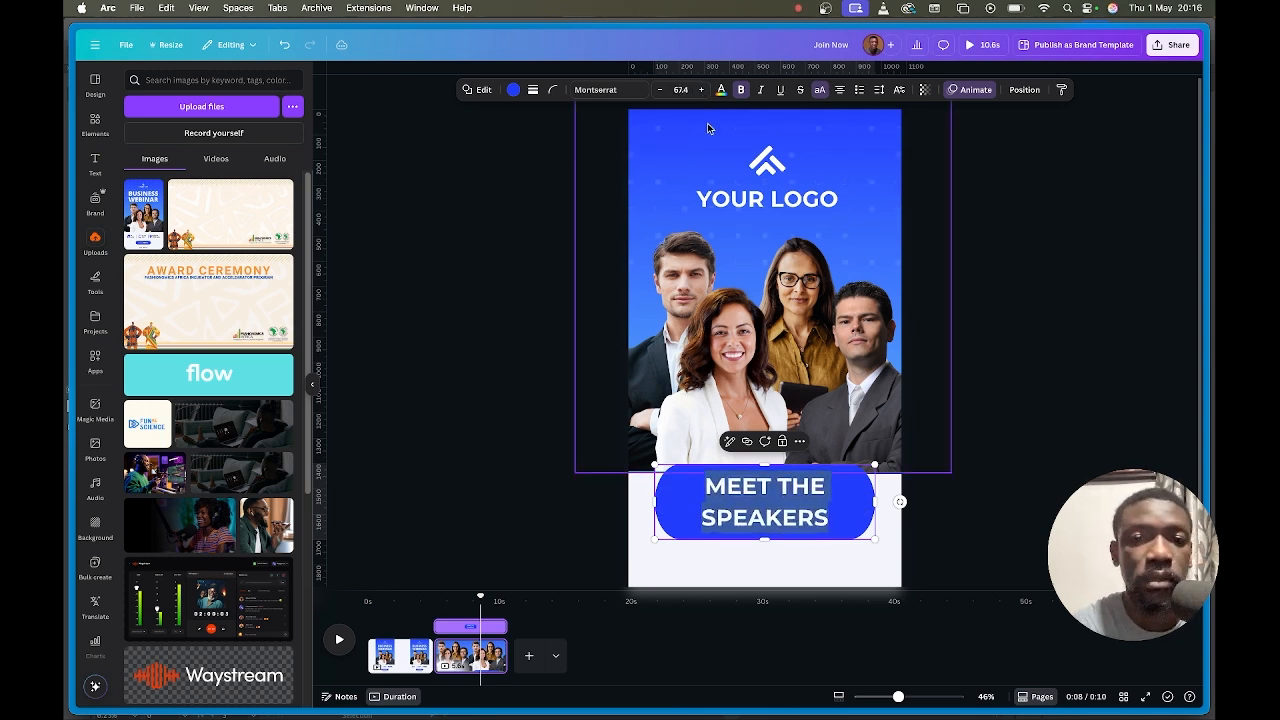
click(971, 449)
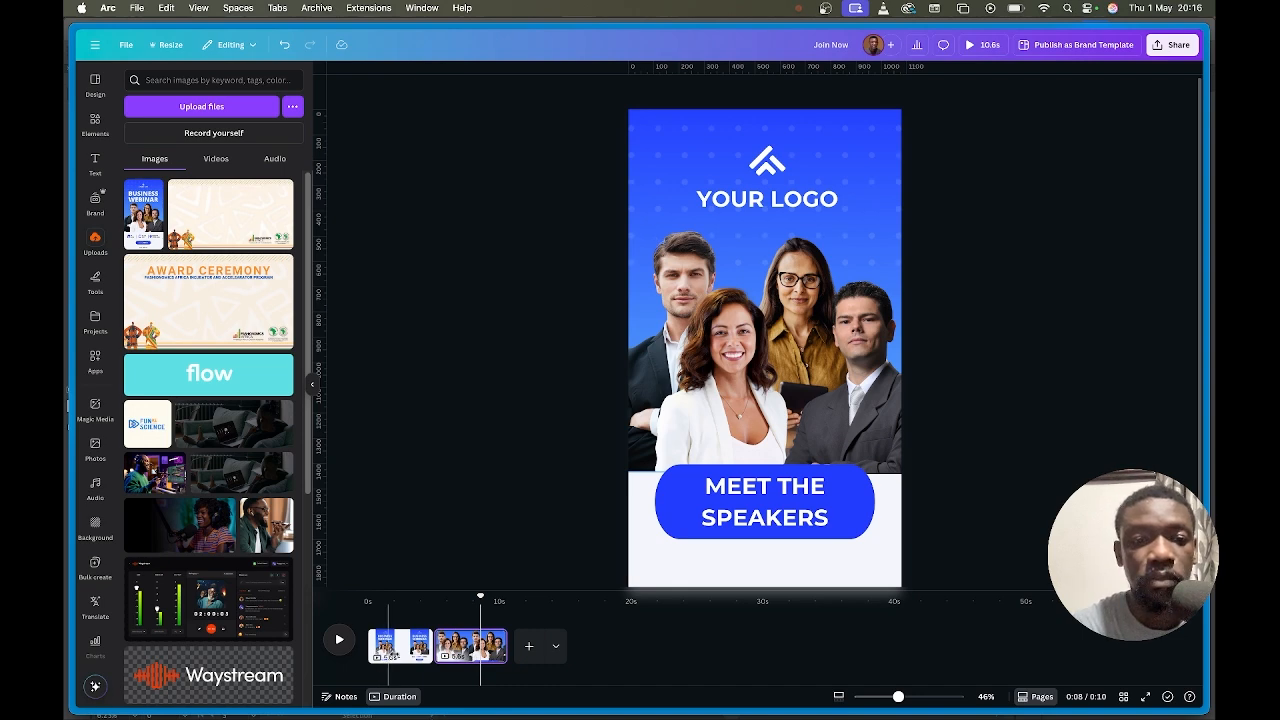
Enlarge the exported webinar JPG on the first page until it fills the whole page.
click(388, 648)
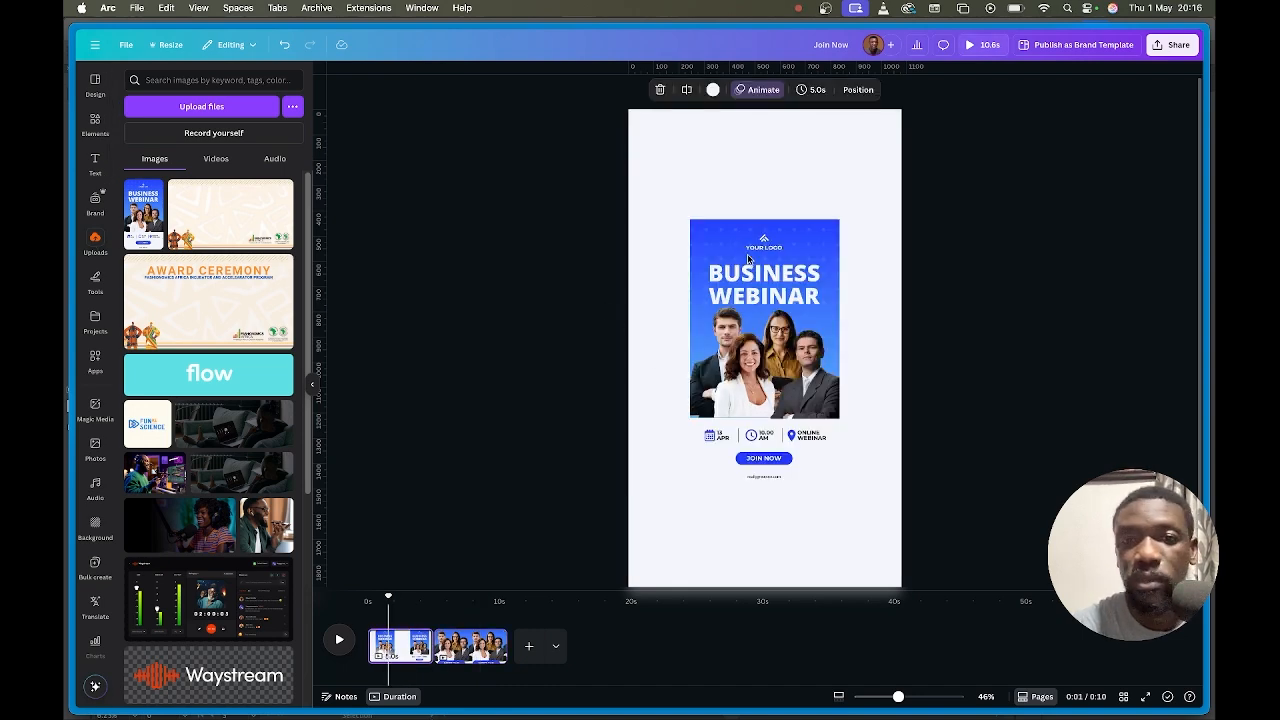
click(753, 285)
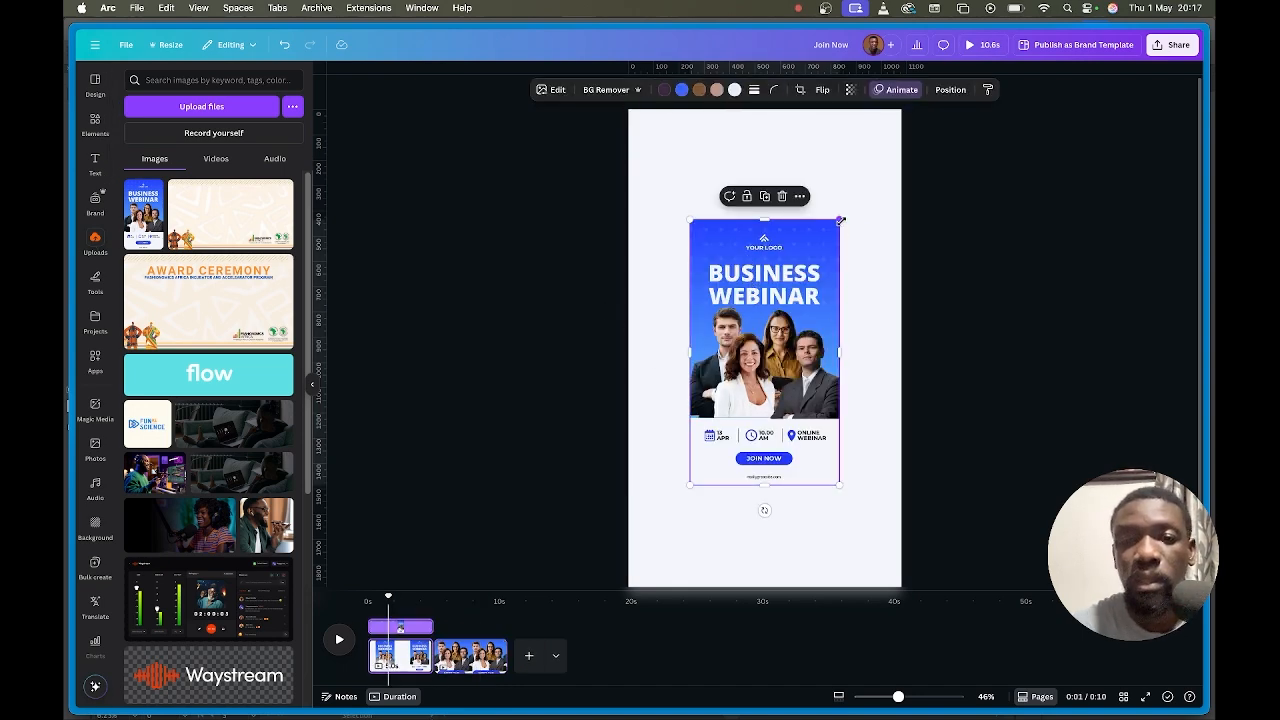
drag(840, 220, 902, 109)
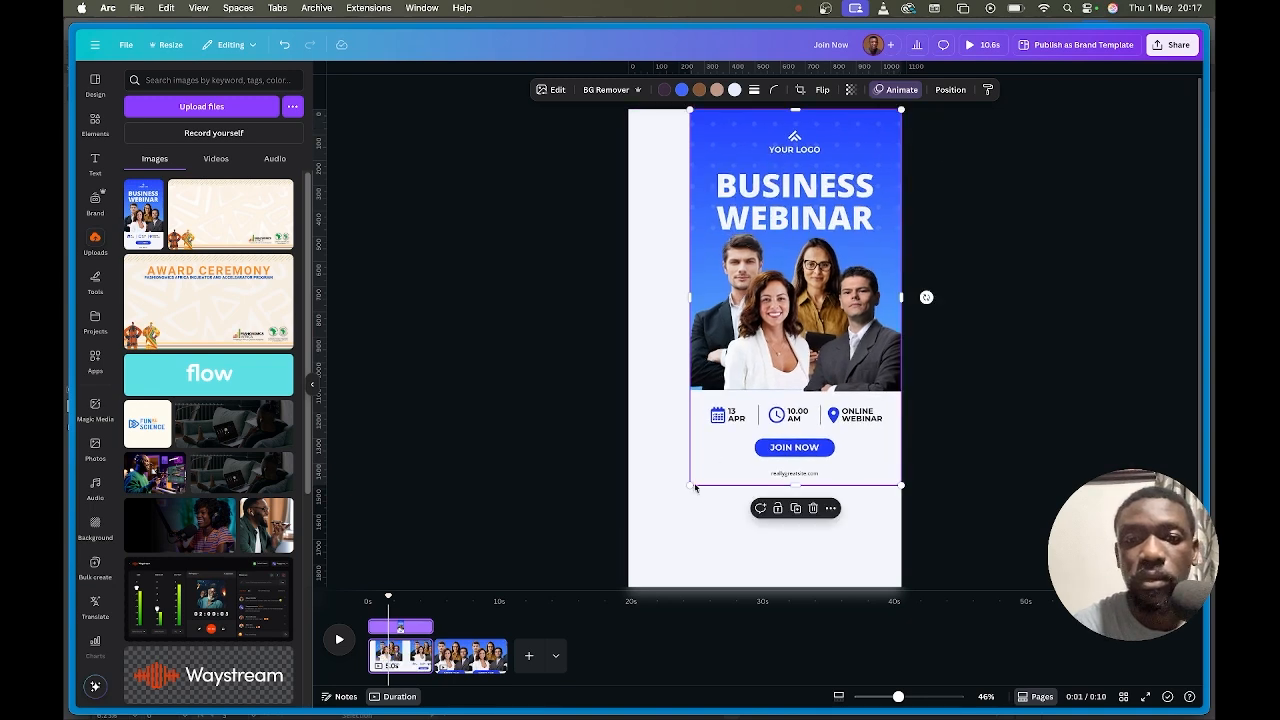
drag(690, 486, 629, 591)
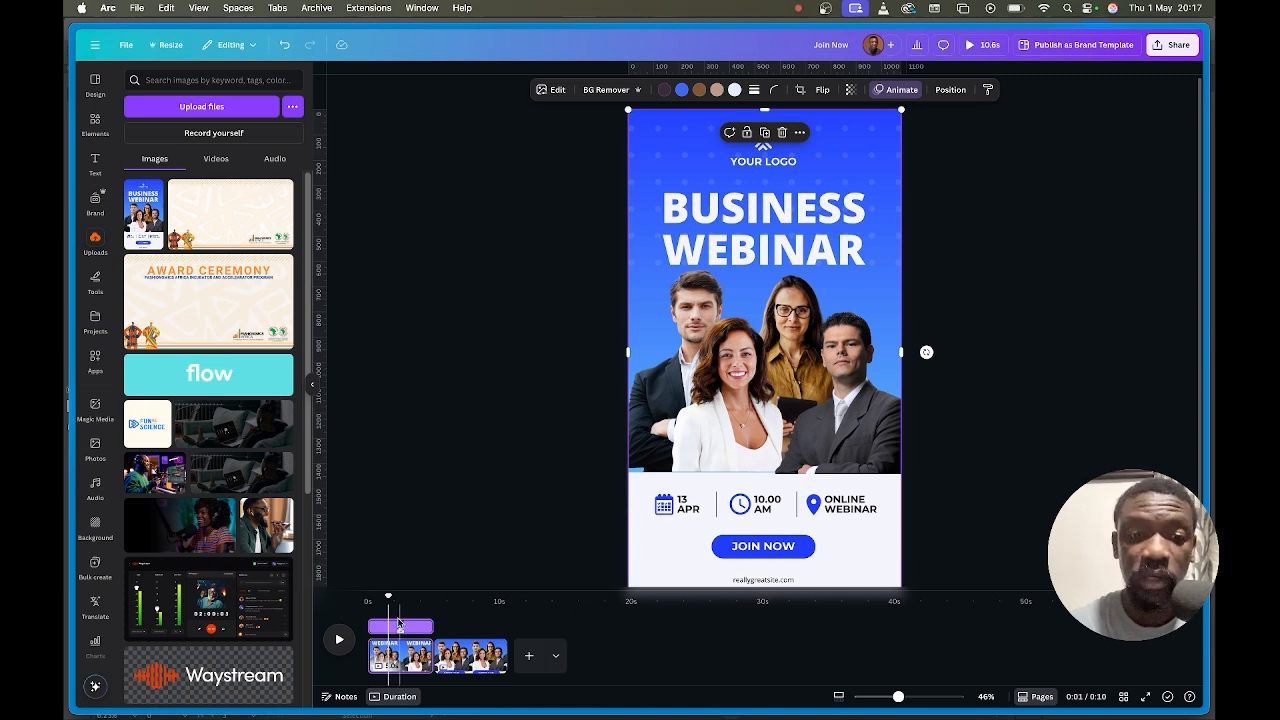
Check the full-page JPG on the first page and switch to the MEET THE SPEAKERS page.
click(403, 663)
click(724, 334)
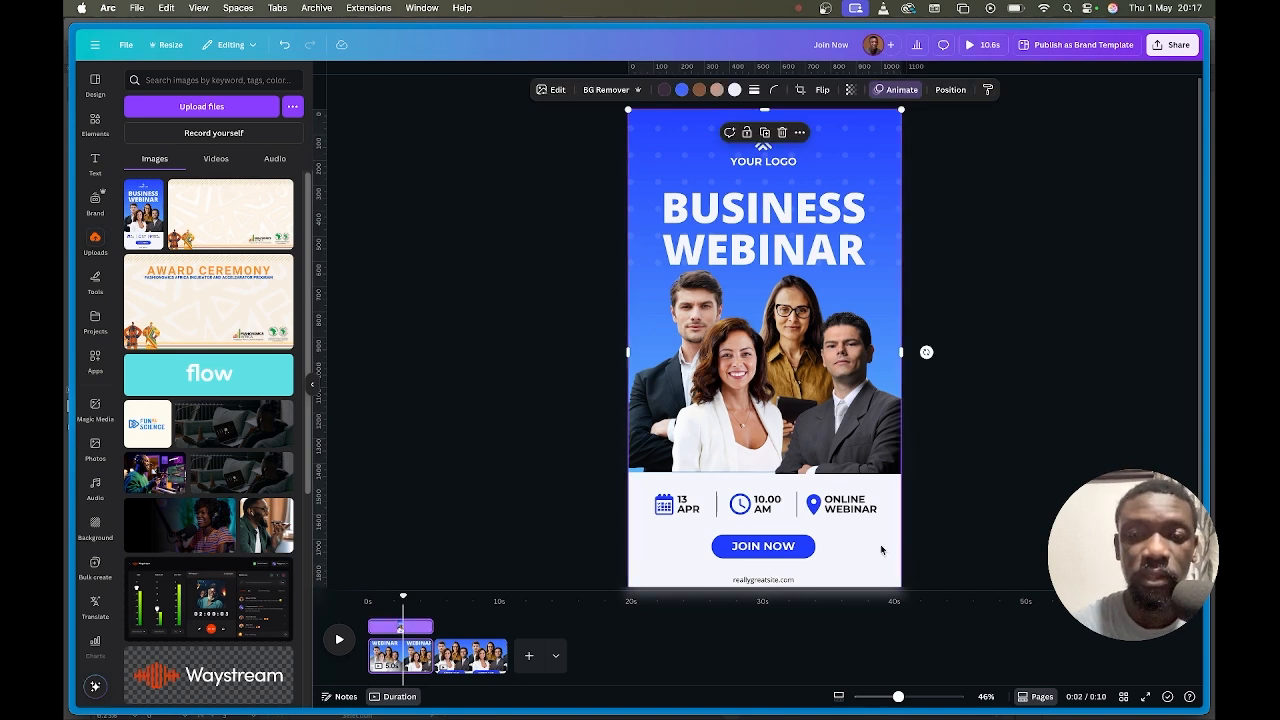
scroll(855, 474, down, 2)
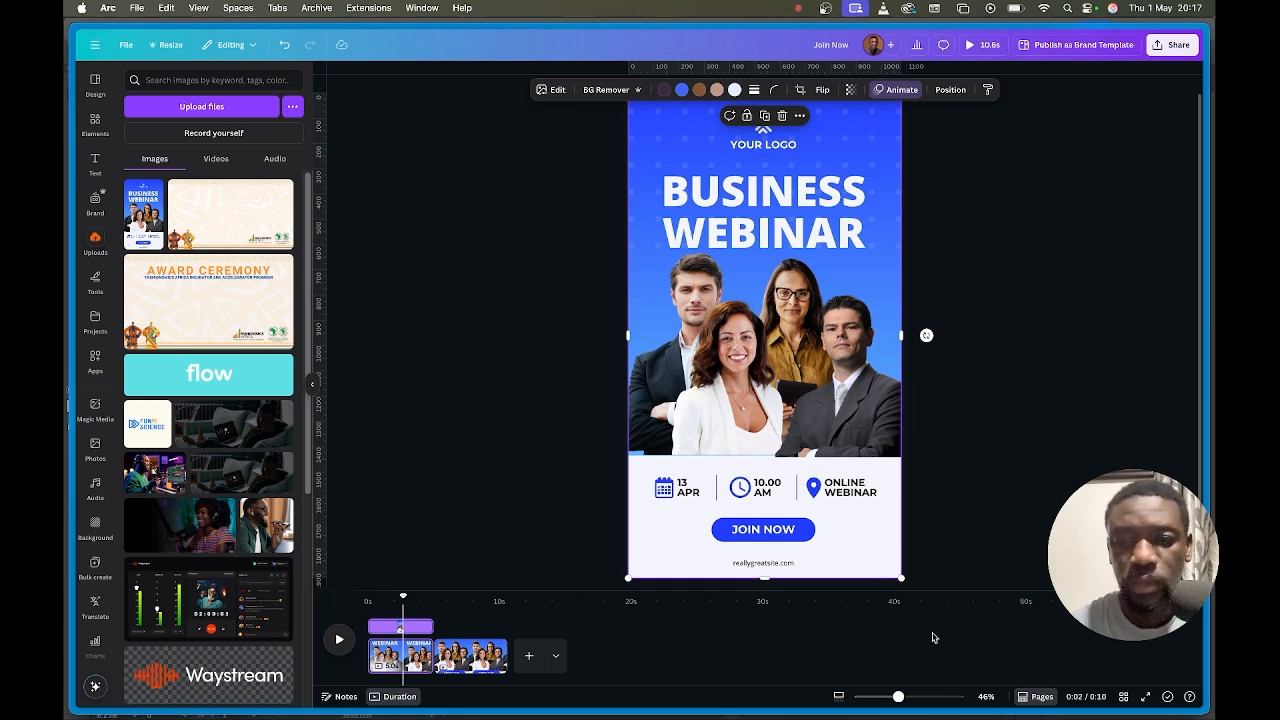
click(471, 659)
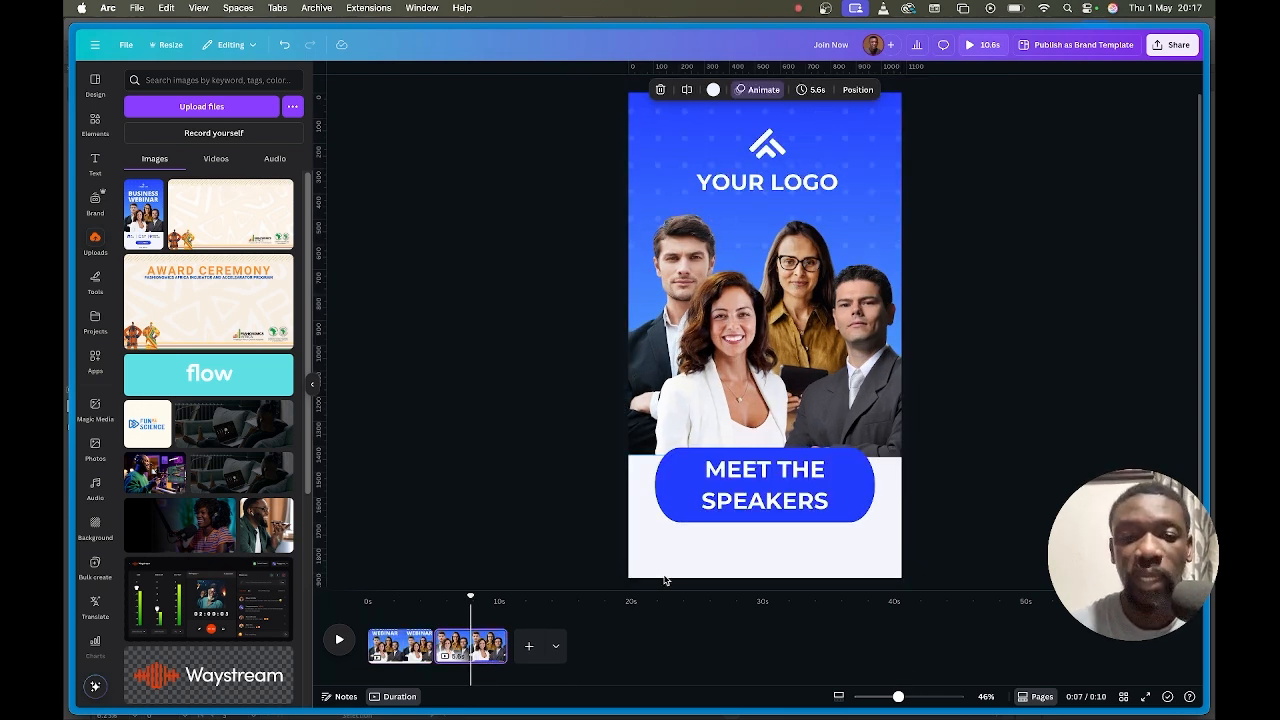
Review the MEET THE MINISTERS section of the 2025 SOTS meet the ministers video and return to the Join Now design.
mouse_move(80, 344)
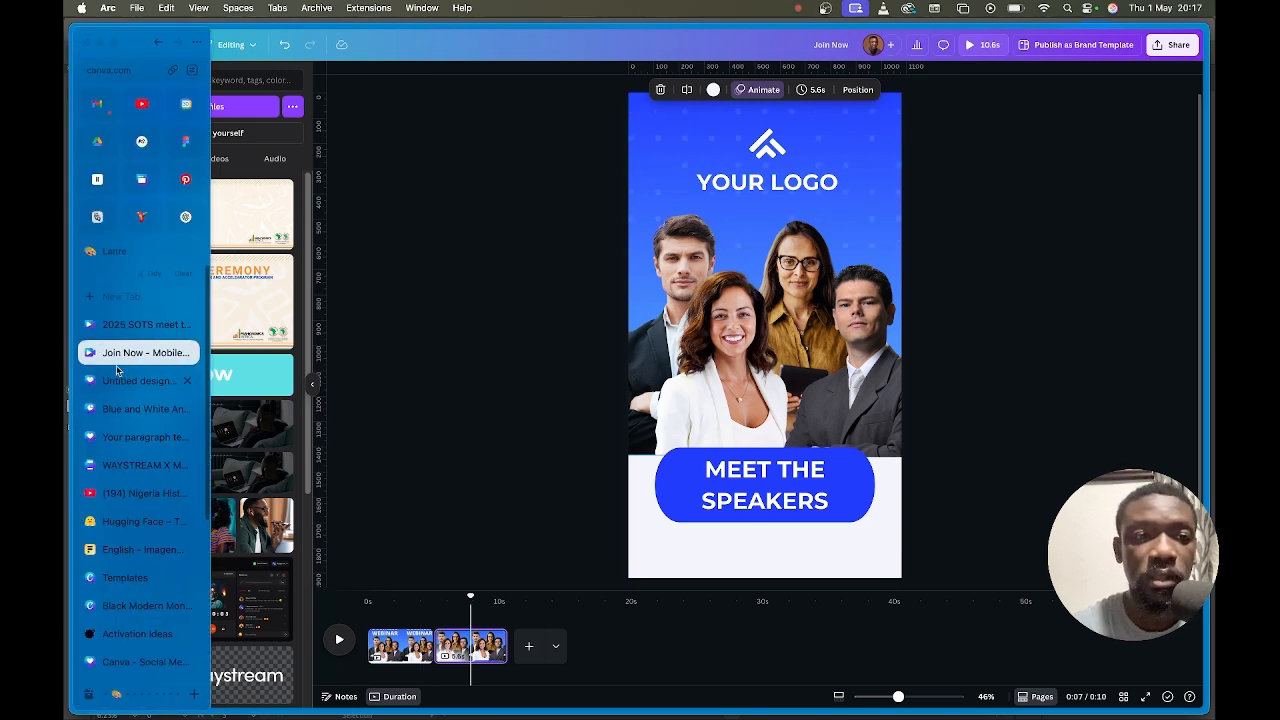
click(140, 324)
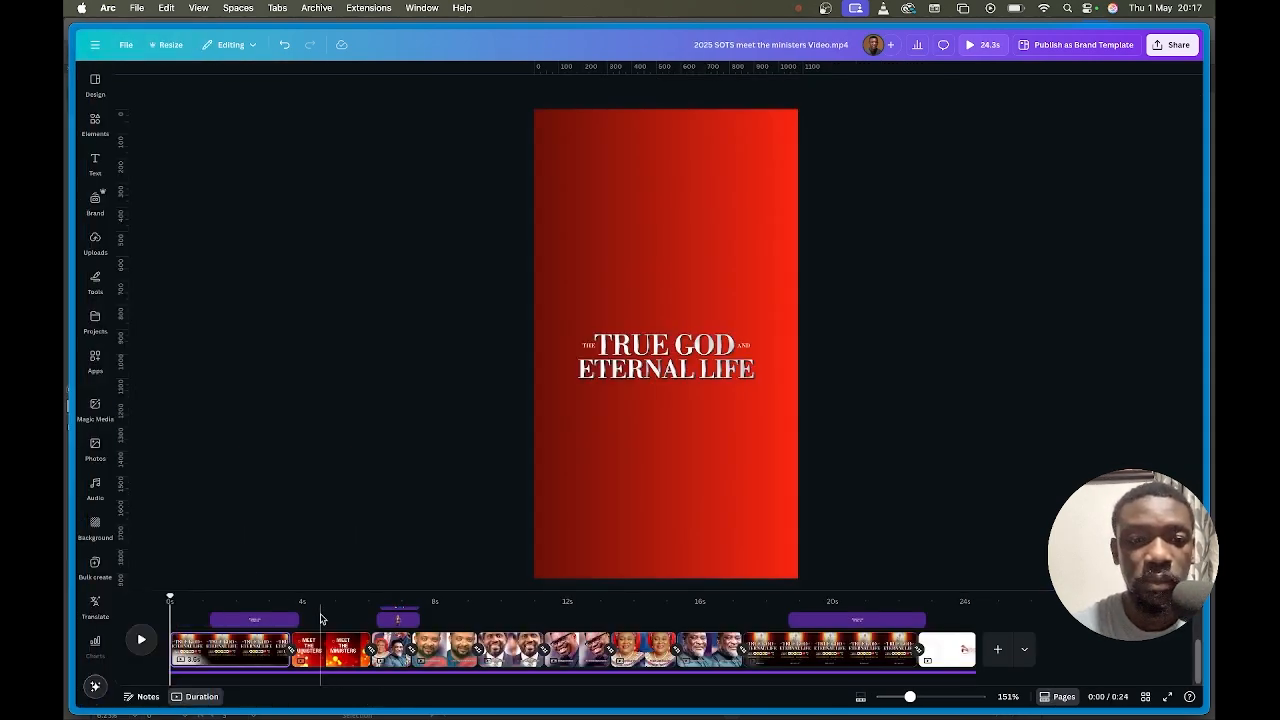
click(322, 619)
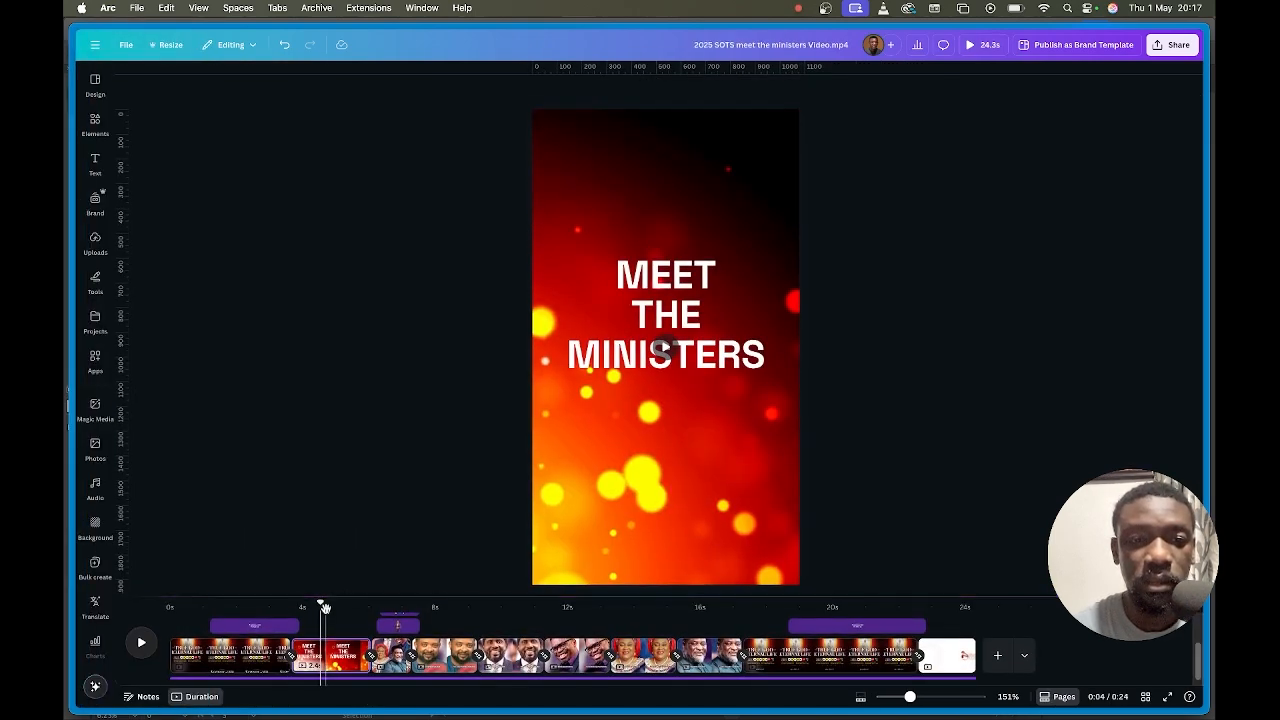
drag(322, 606, 422, 590)
mouse_move(63, 270)
click(137, 353)
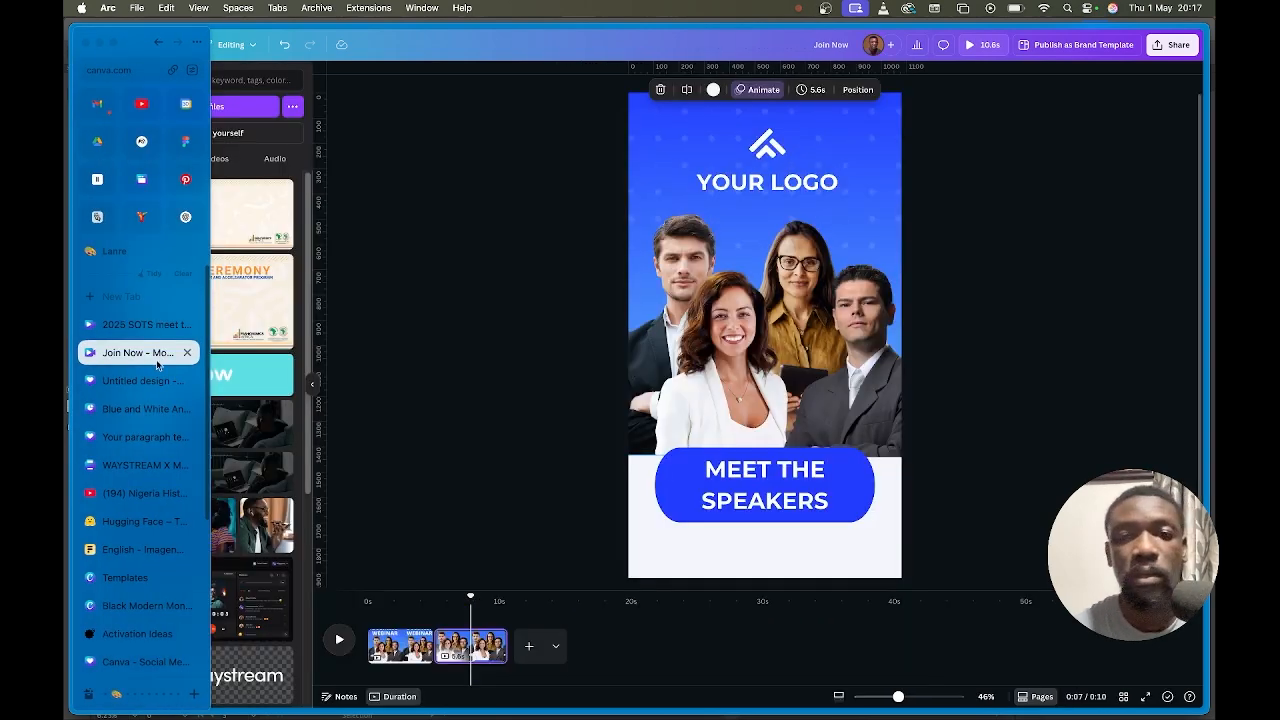
Apply the Baseline animation to all four speaker photos on the MEET THE SPEAKERS page.
click(705, 258)
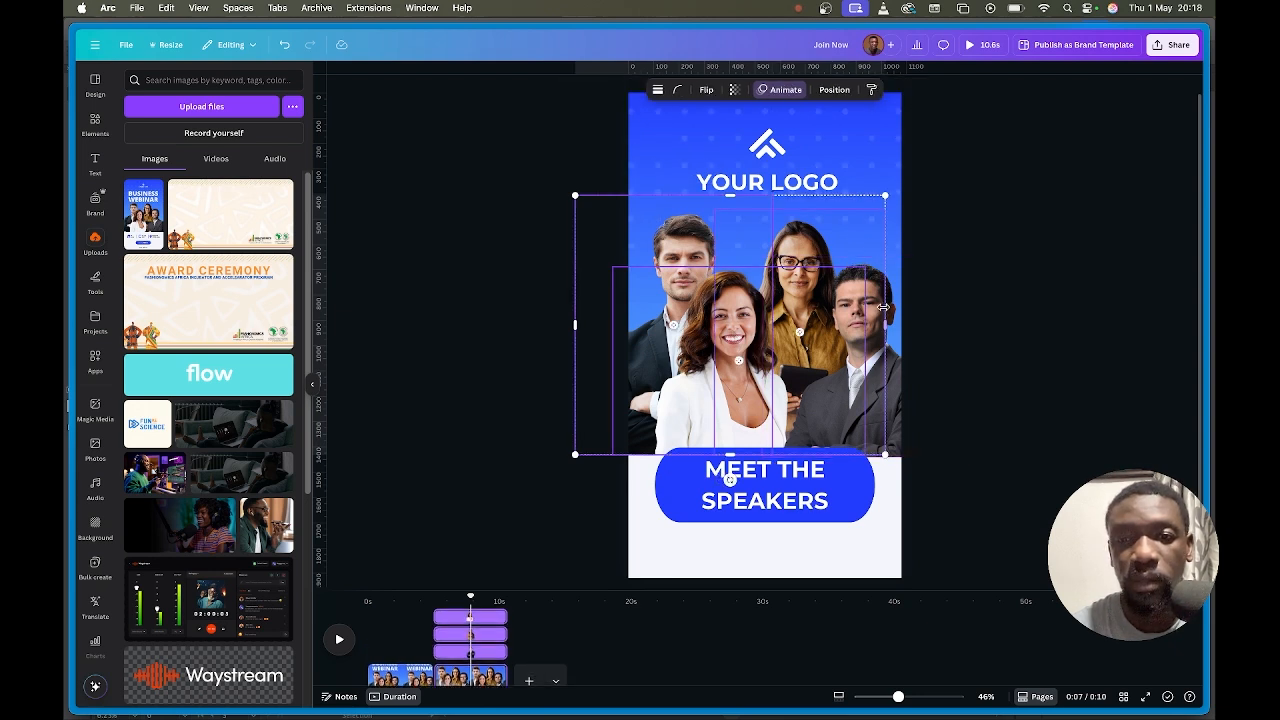
shift+click(897, 310)
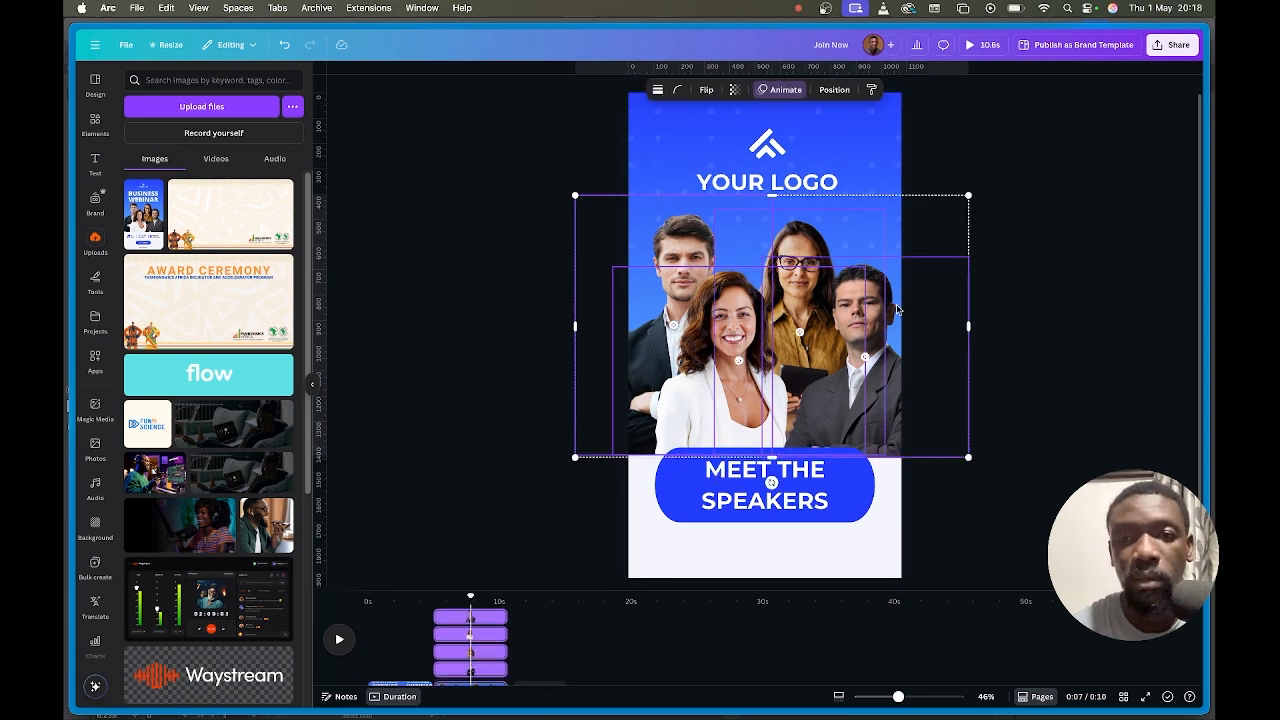
click(785, 92)
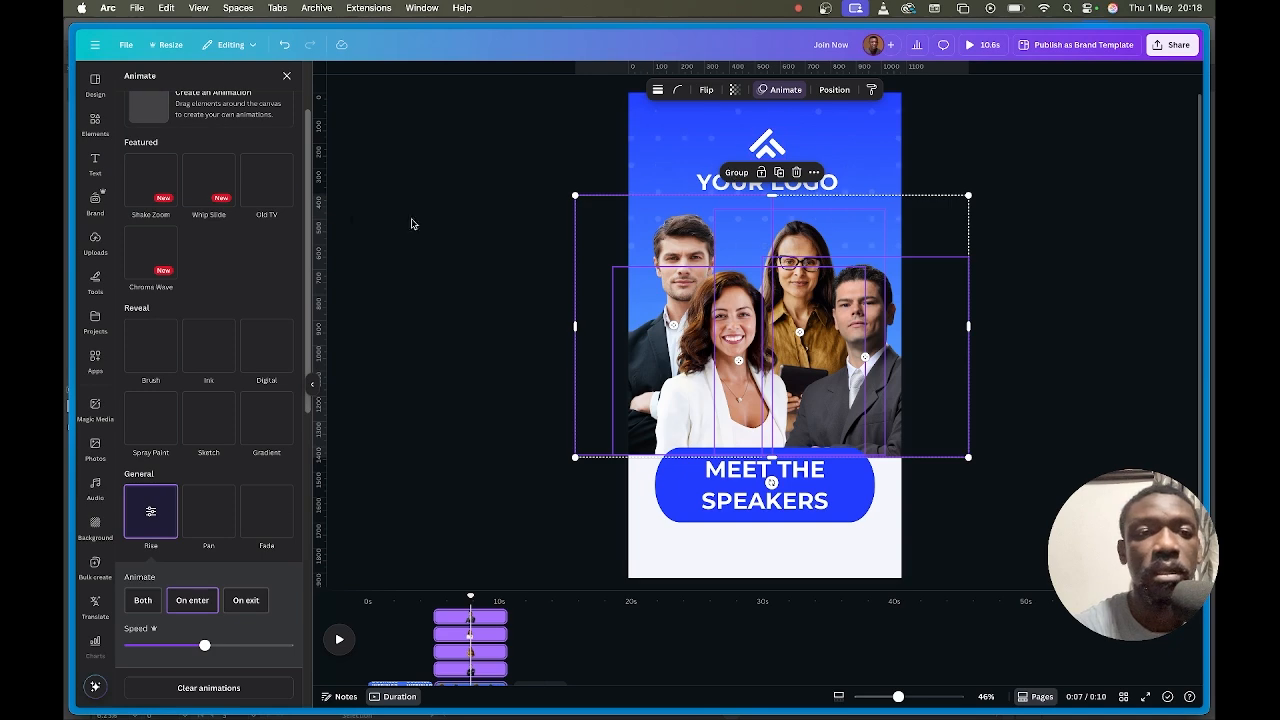
scroll(263, 448, down, 1)
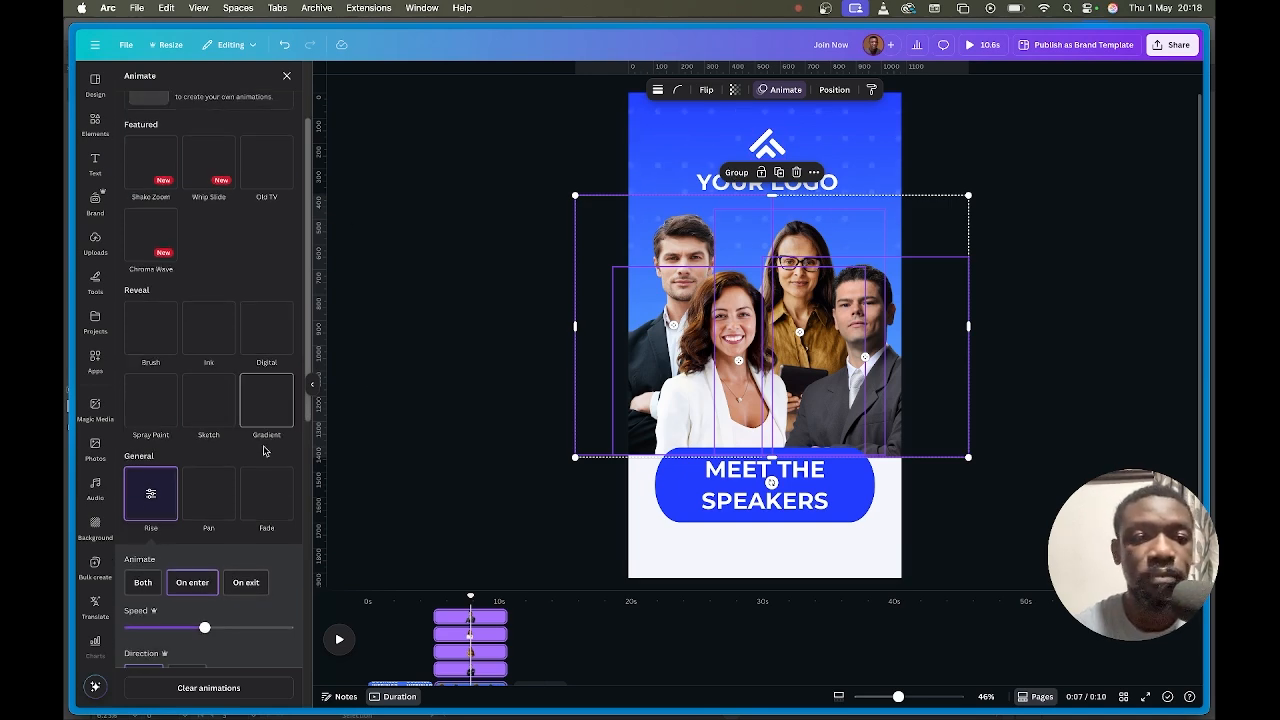
scroll(263, 450, down, 1)
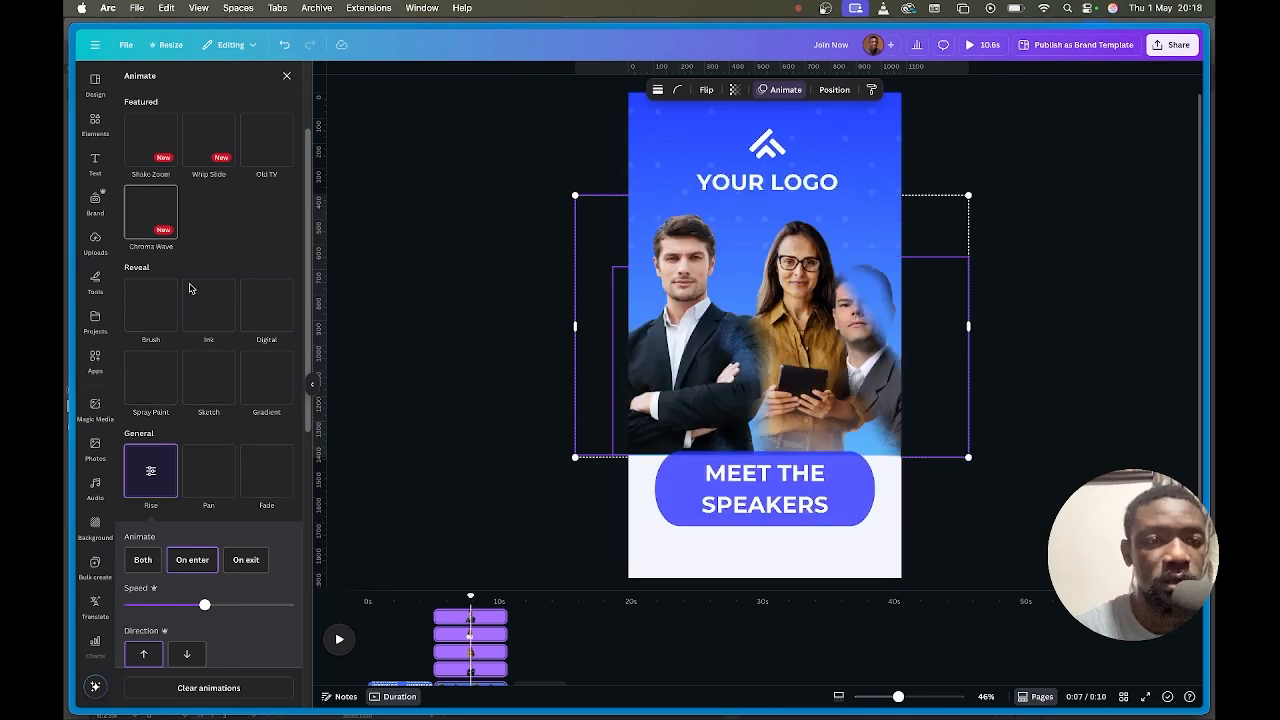
scroll(206, 449, down, 5)
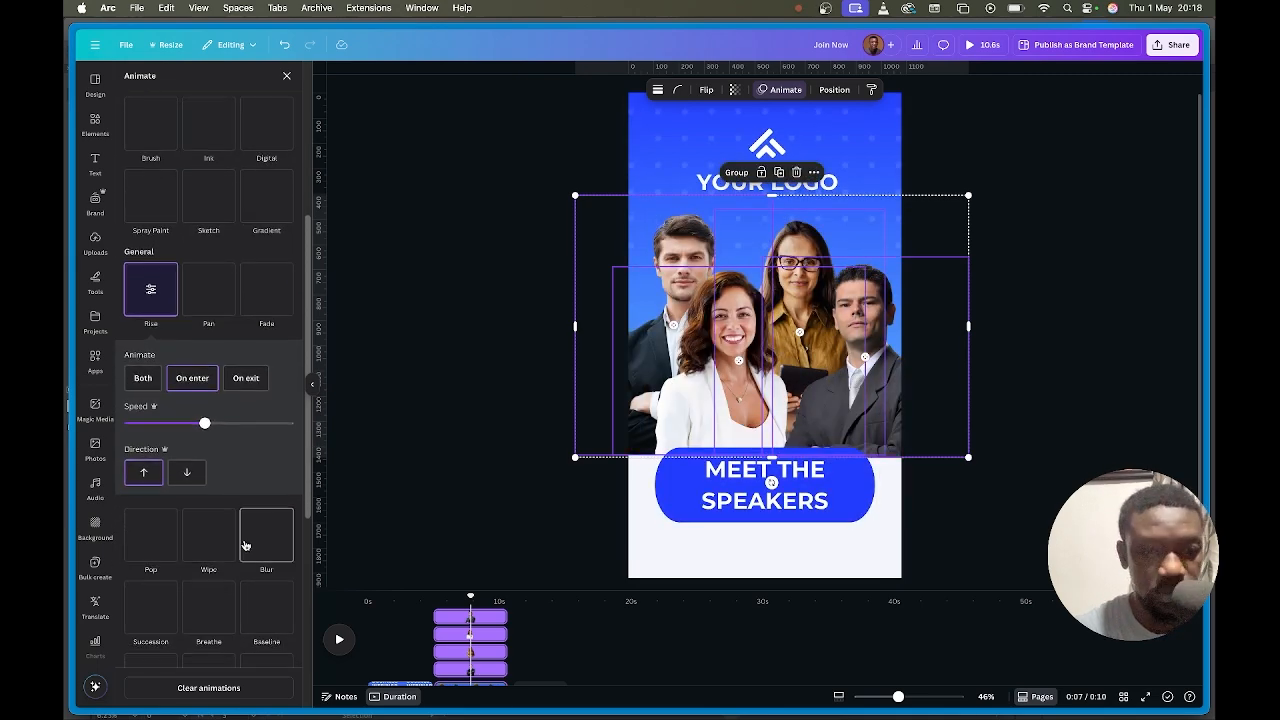
scroll(245, 545, down, 3)
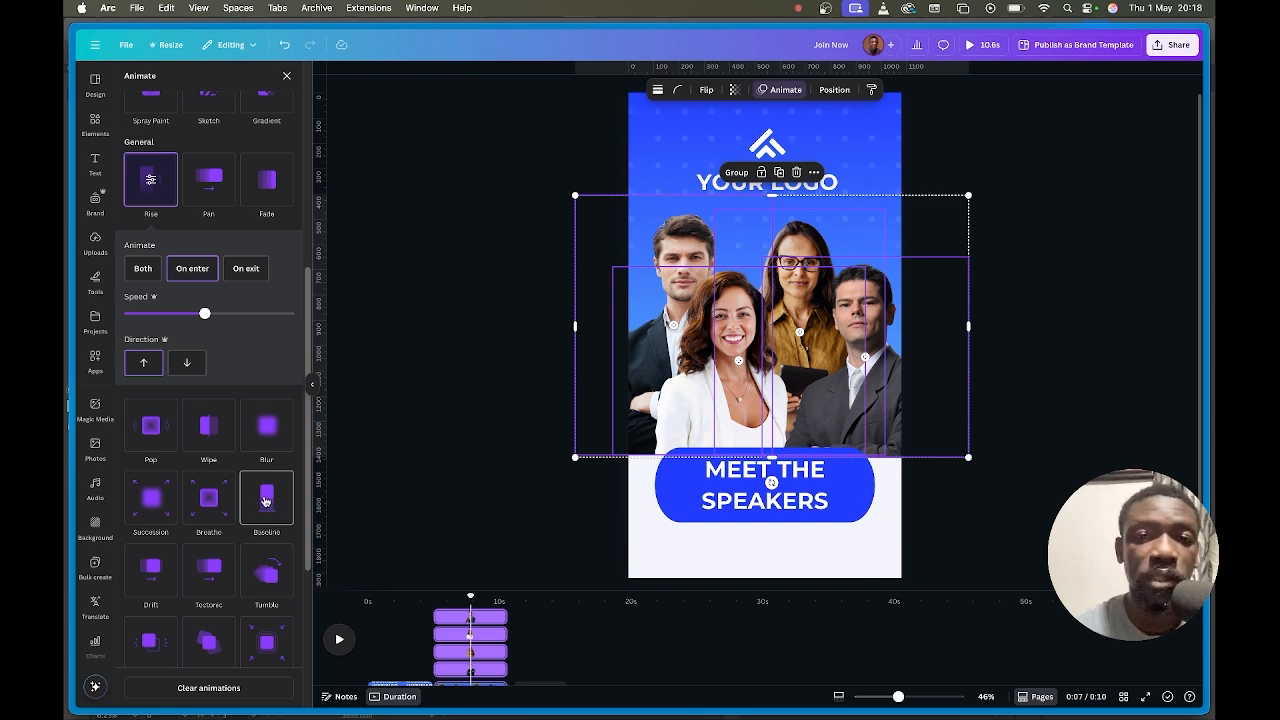
click(265, 500)
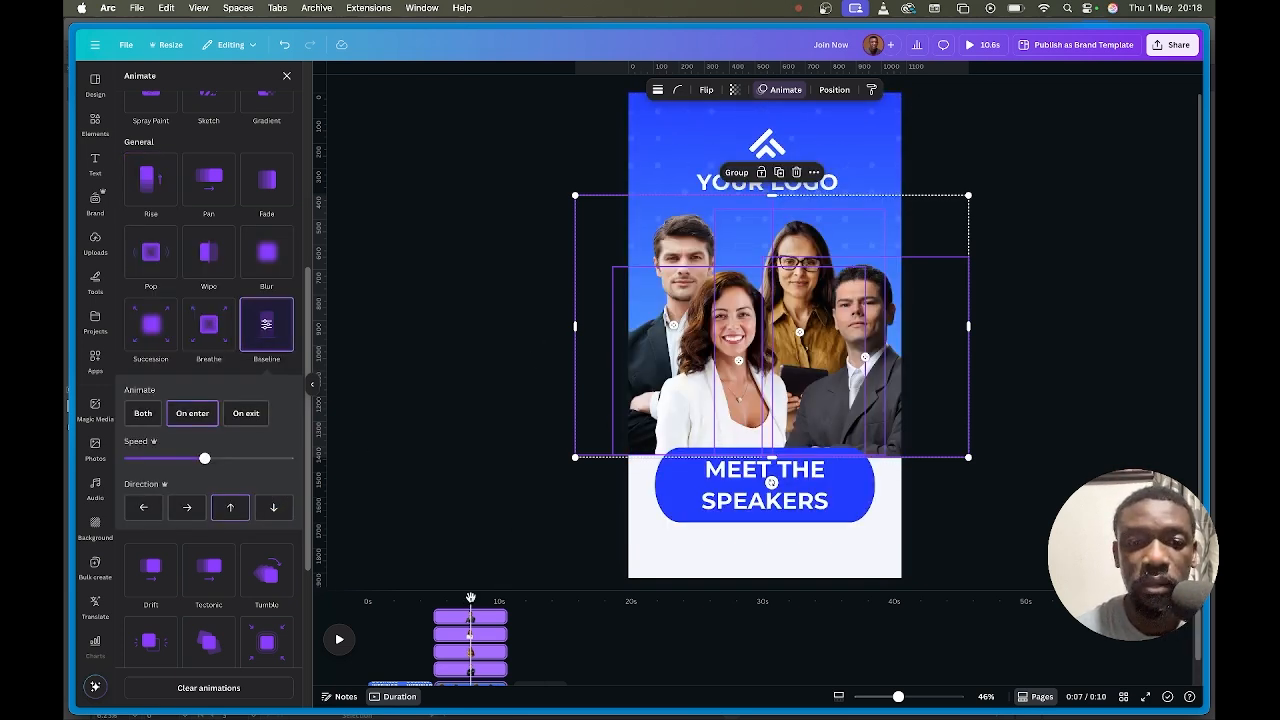
Play the video from the first page into the MEET THE SPEAKERS page to check the photo animation.
drag(470, 598, 398, 604)
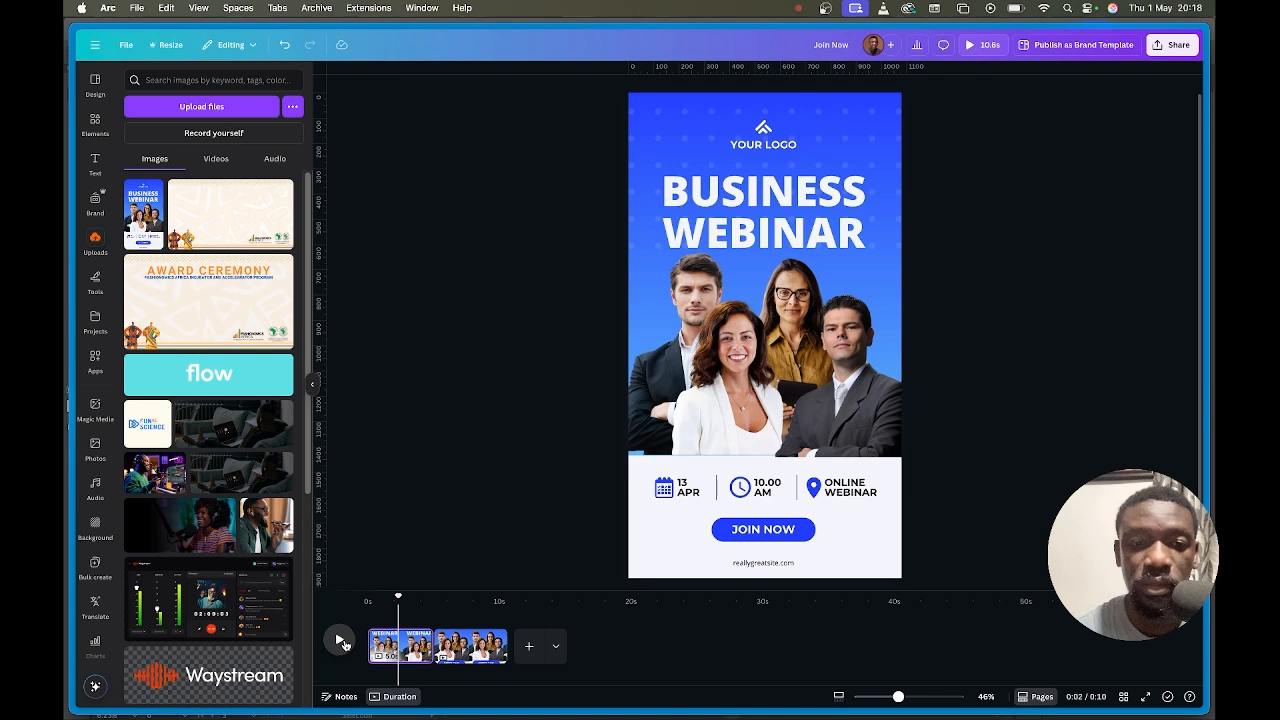
click(341, 641)
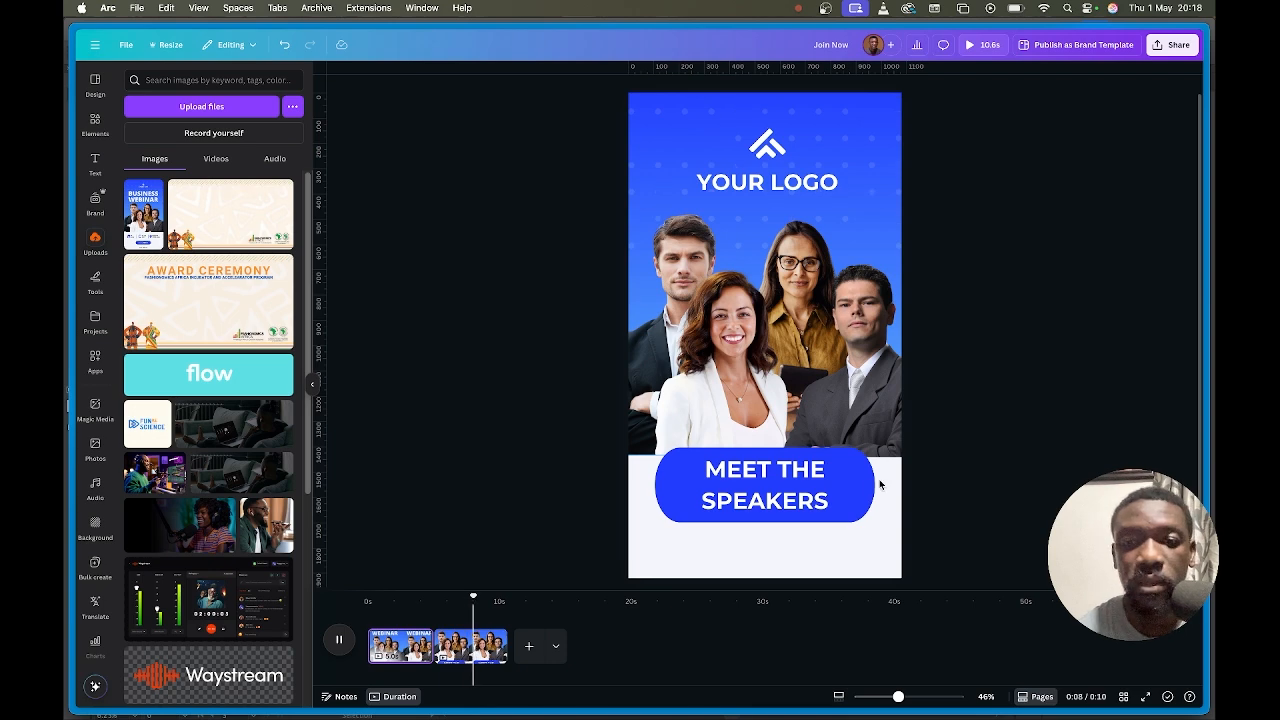
click(962, 447)
Remove the animation from the MEET THE SPEAKERS button on the second page.
click(478, 641)
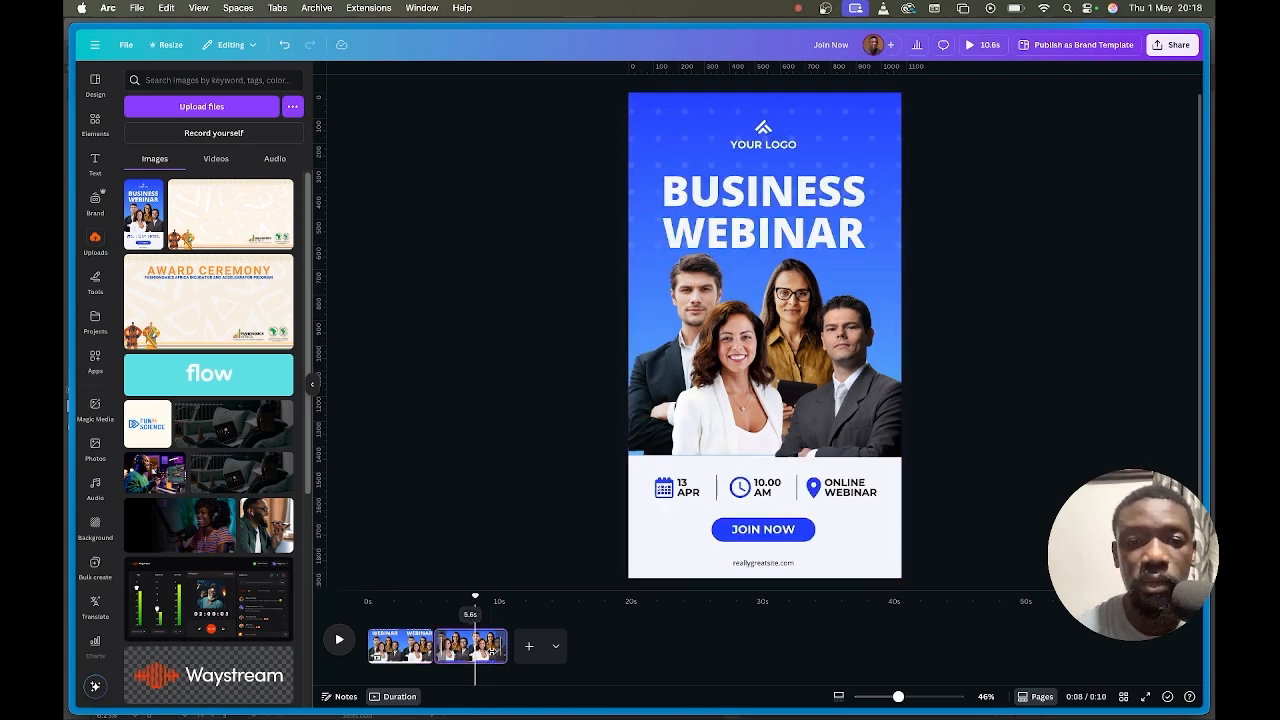
click(815, 492)
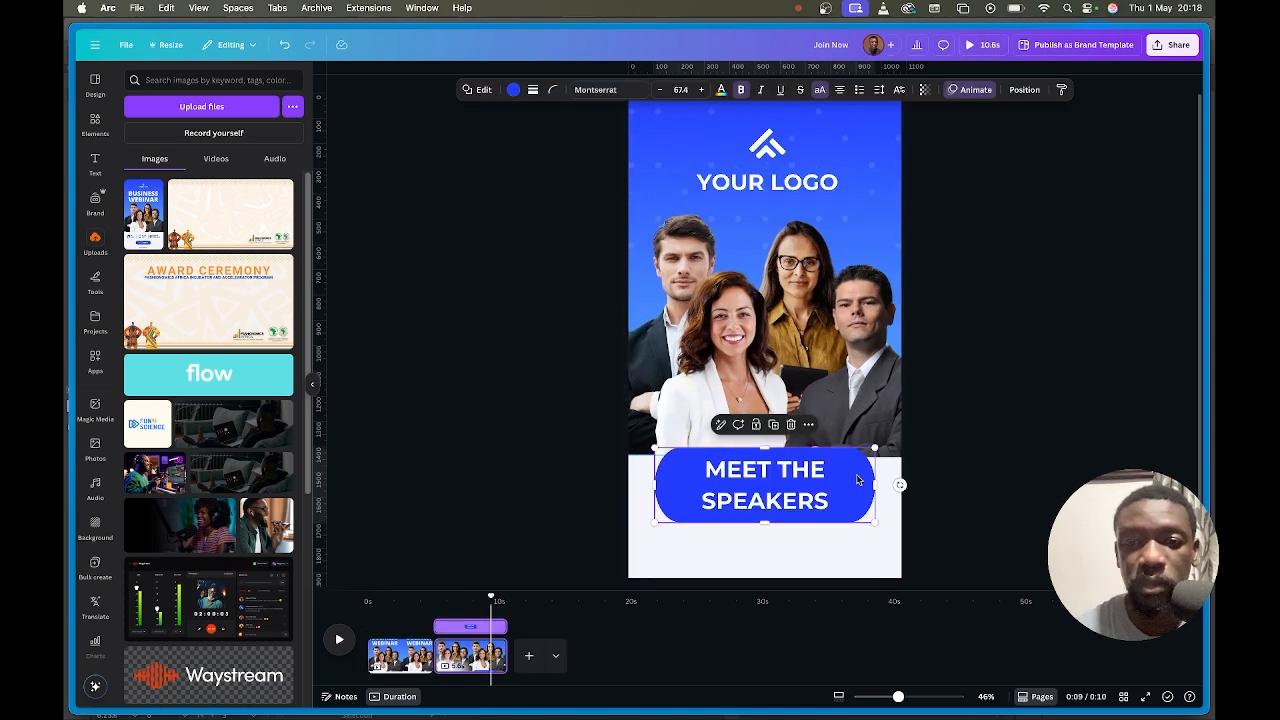
click(975, 90)
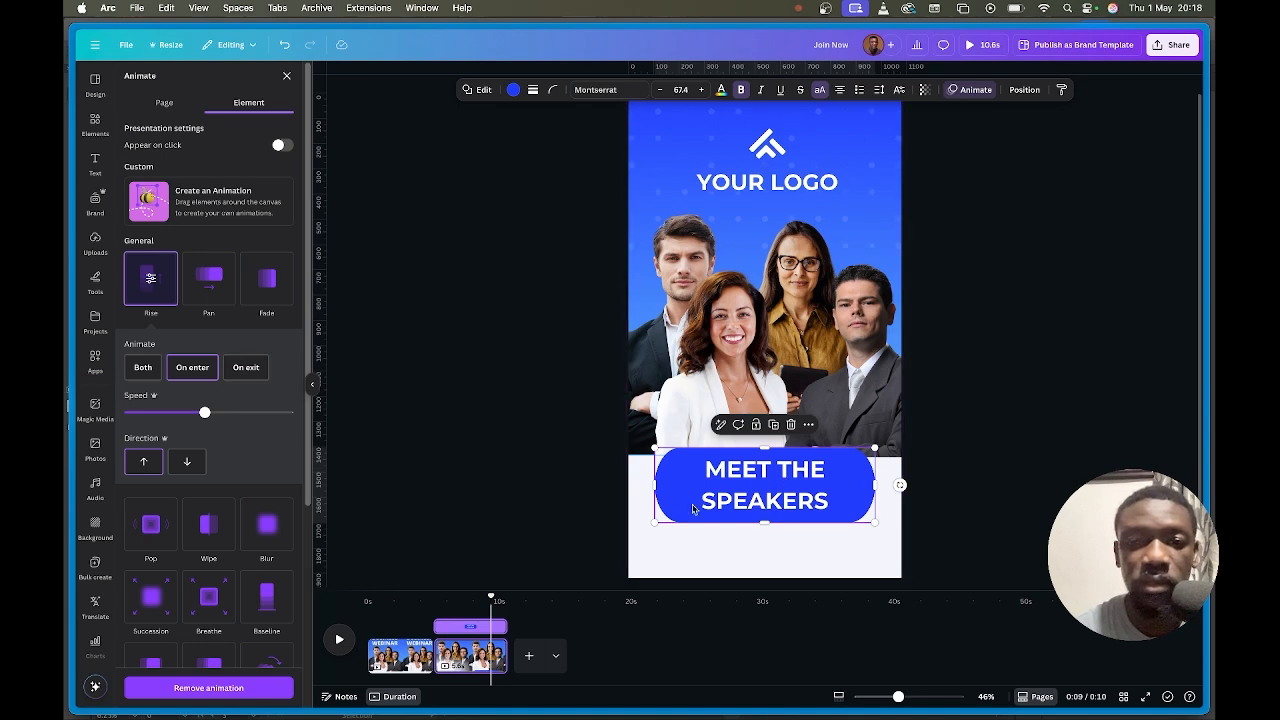
click(258, 688)
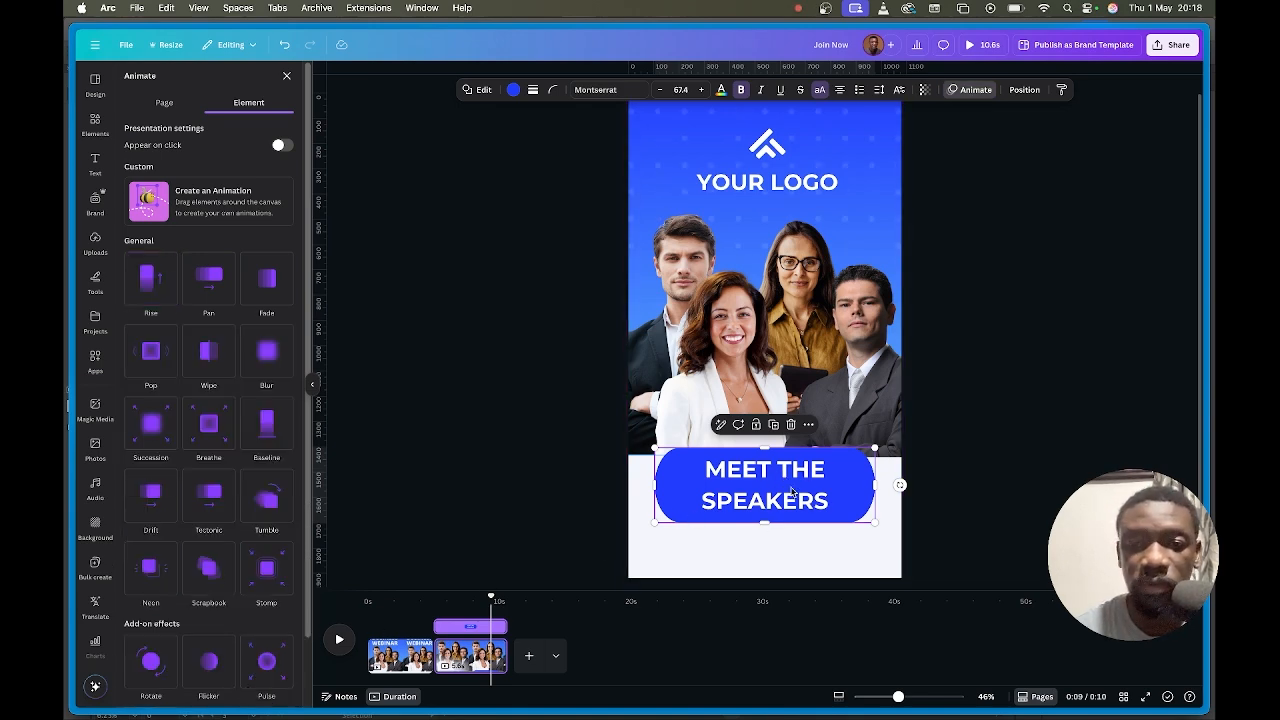
Remove the animation from the dotted pattern behind the logo.
click(899, 138)
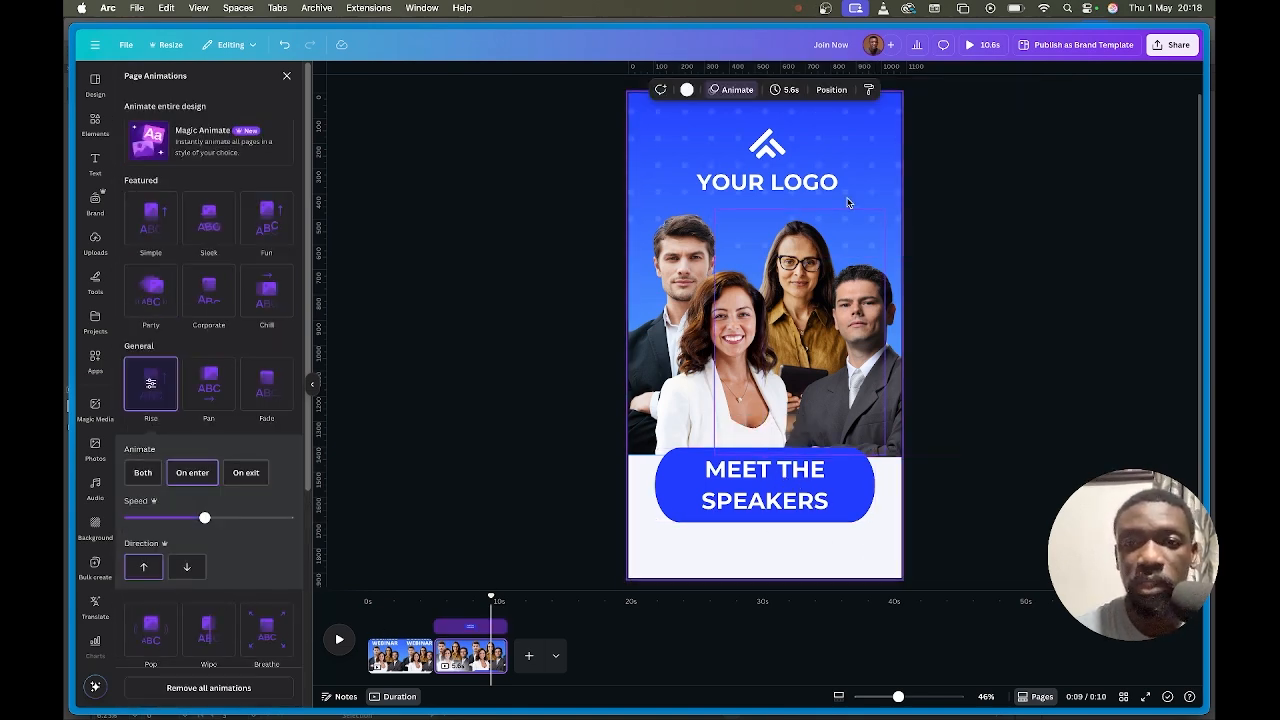
click(884, 146)
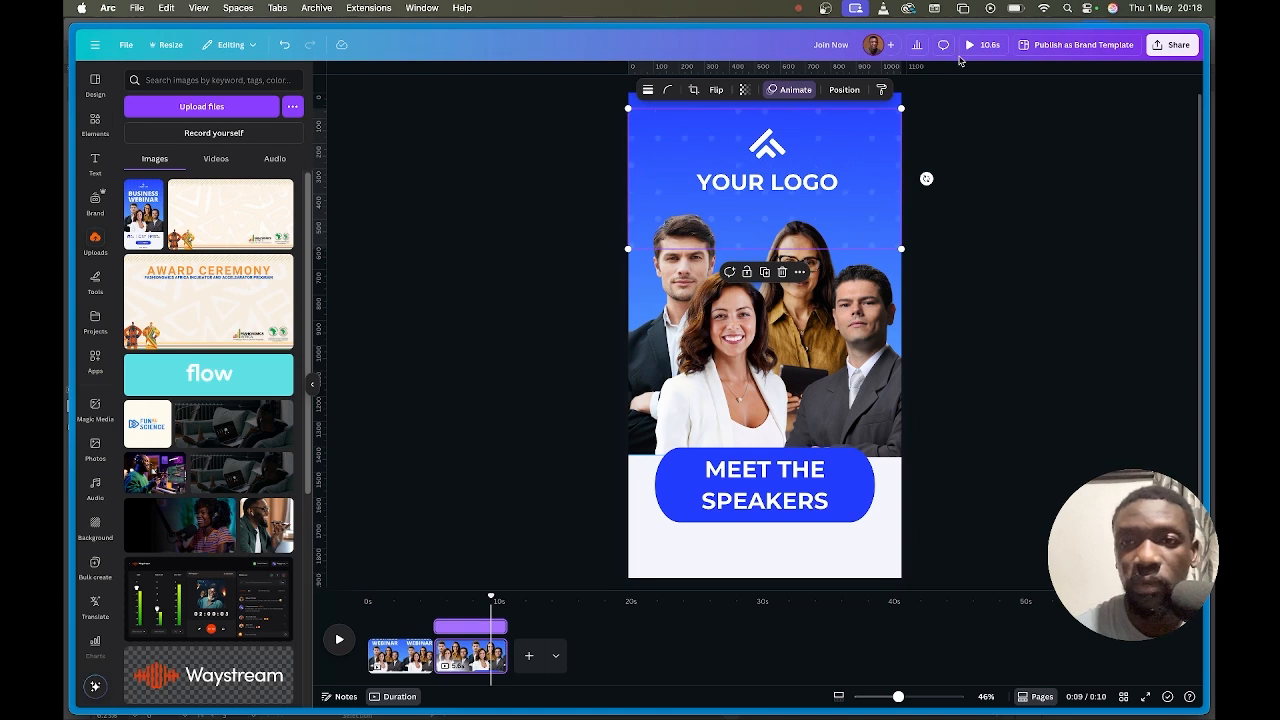
click(795, 89)
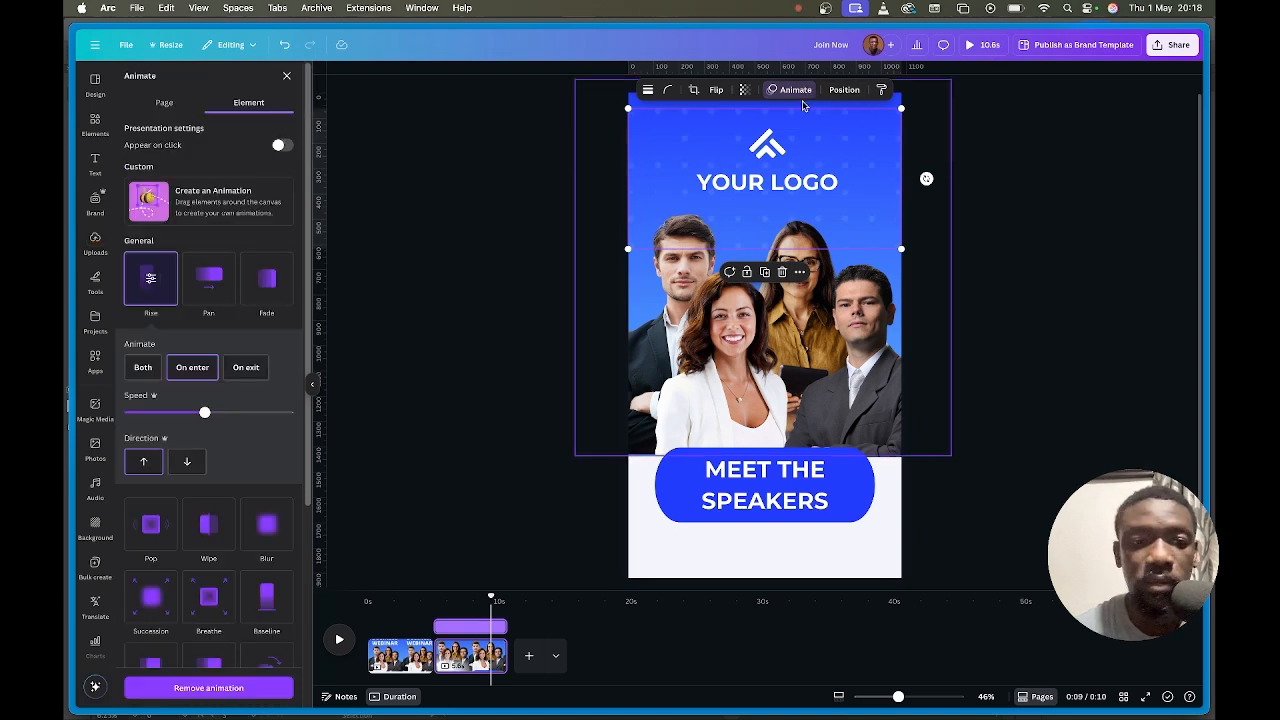
click(218, 689)
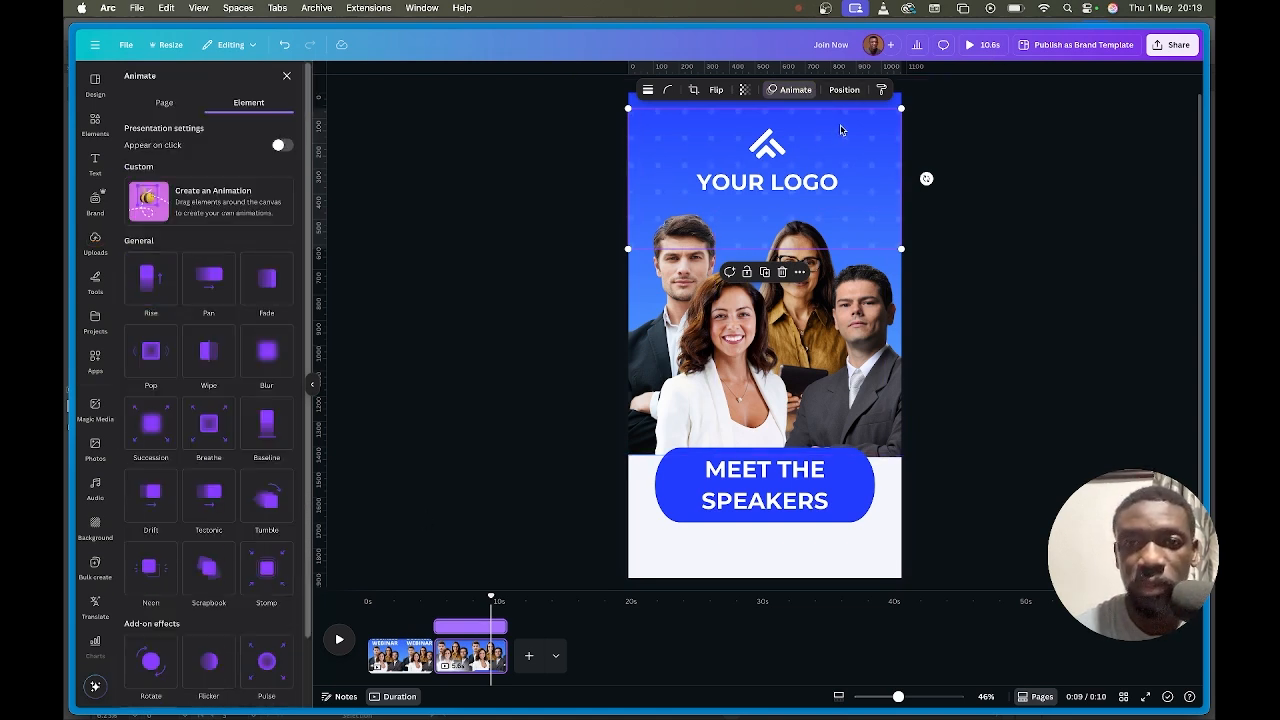
Remove the animation from the blue gradient background behind the speakers and preview the whole video.
click(926, 98)
click(926, 98)
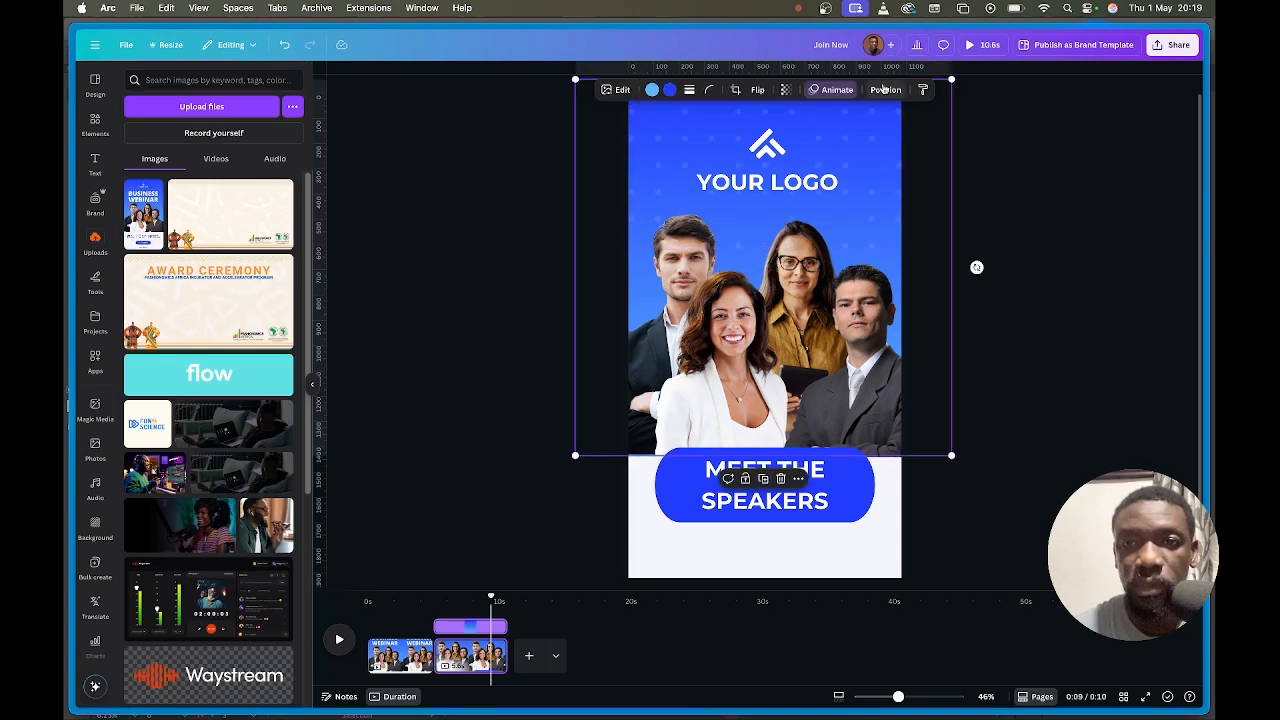
click(824, 91)
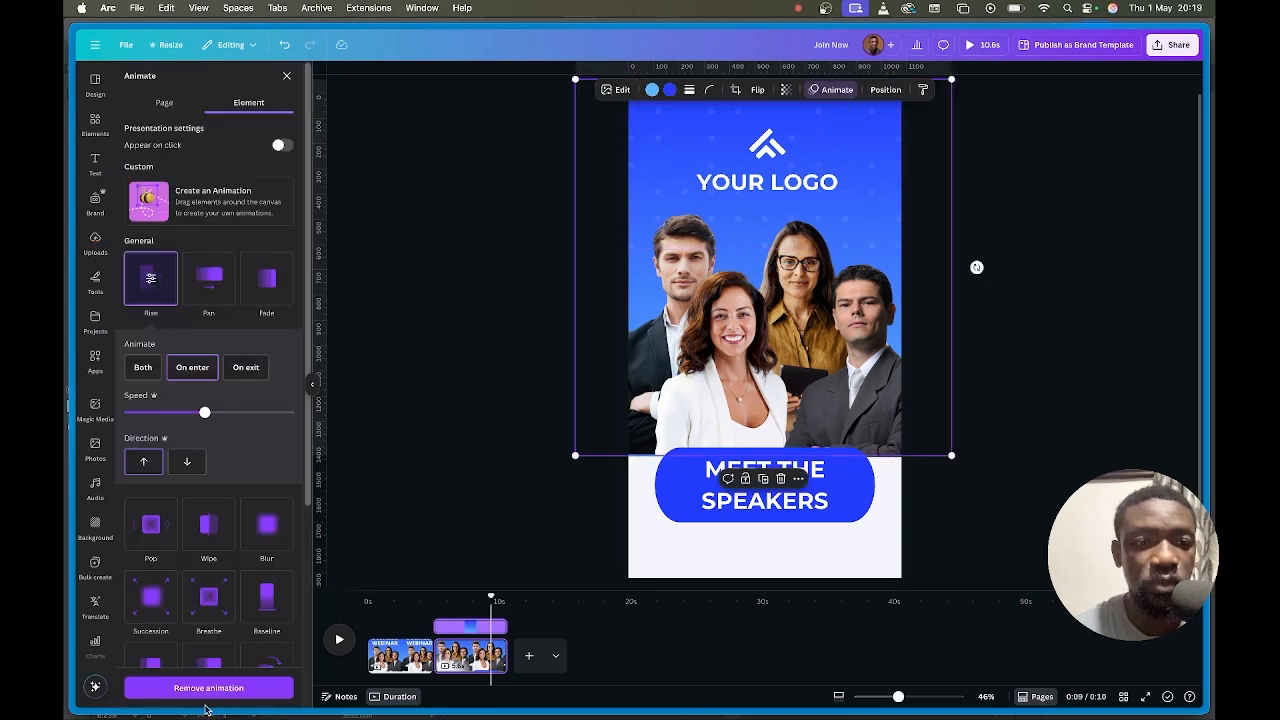
click(208, 689)
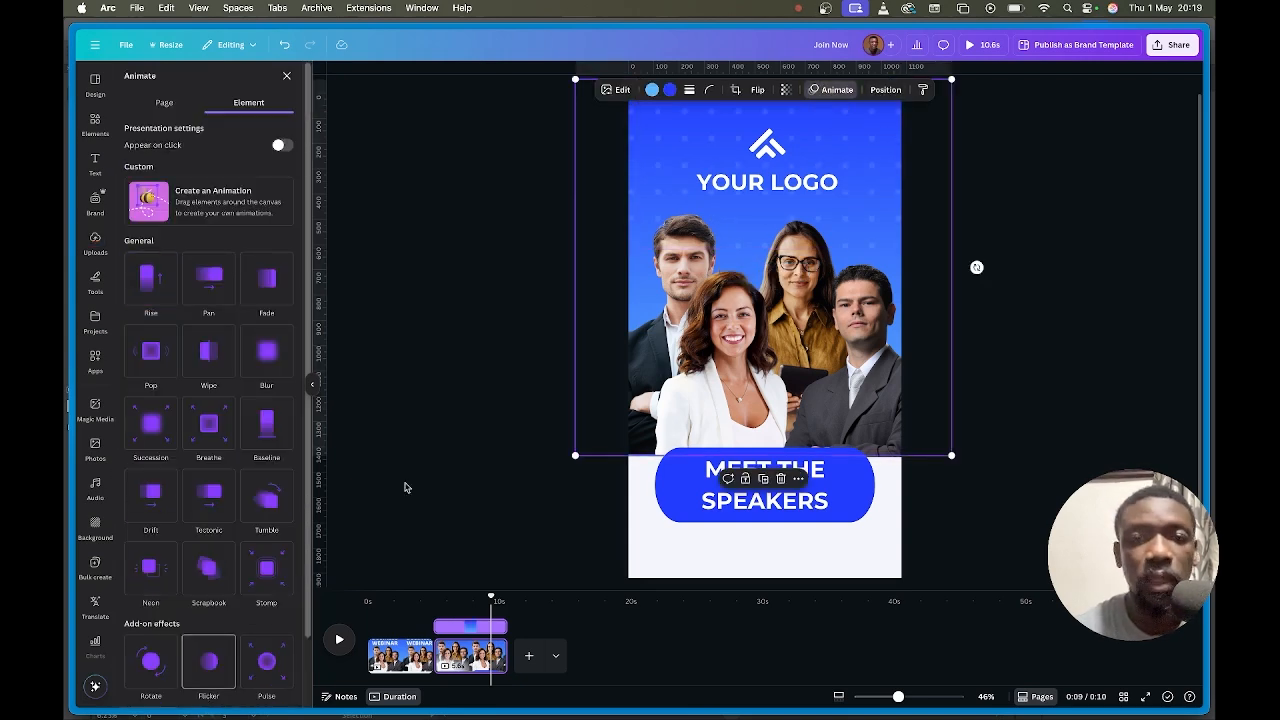
click(968, 46)
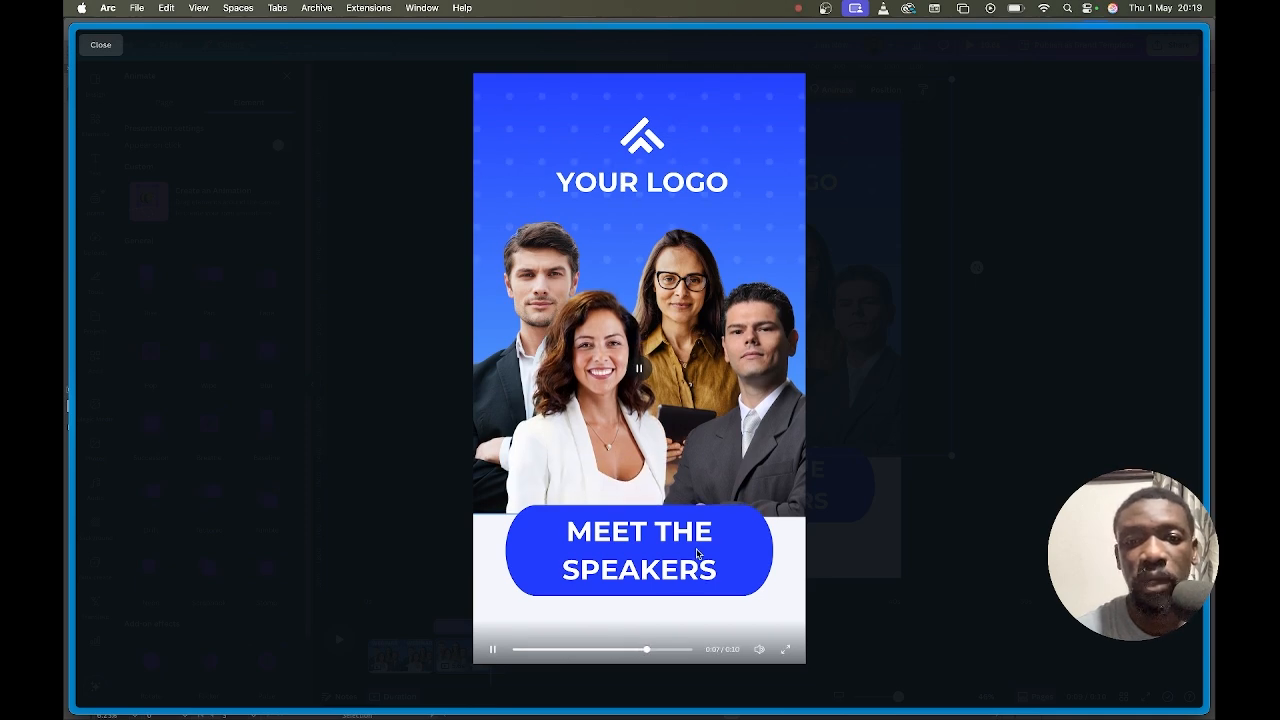
key(Escape)
Apply the Block animation to the YOUR LOGO text on the MEET THE SPEAKERS page.
click(790, 193)
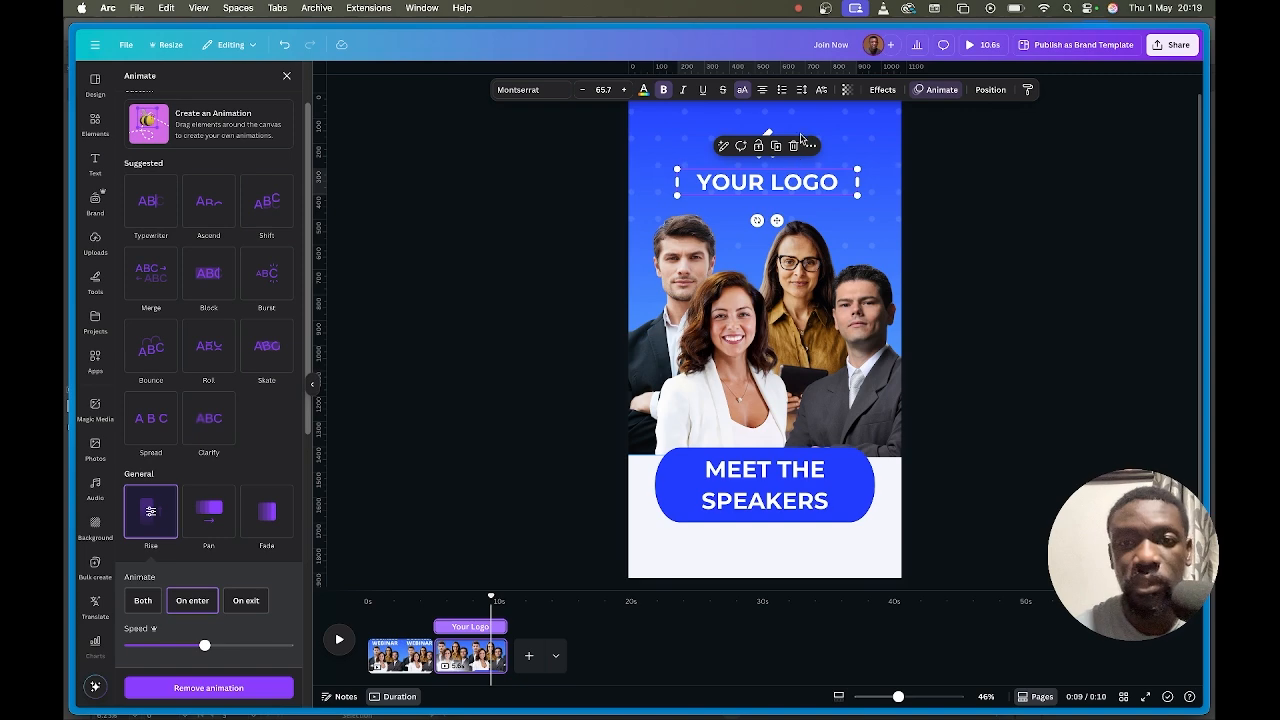
click(882, 92)
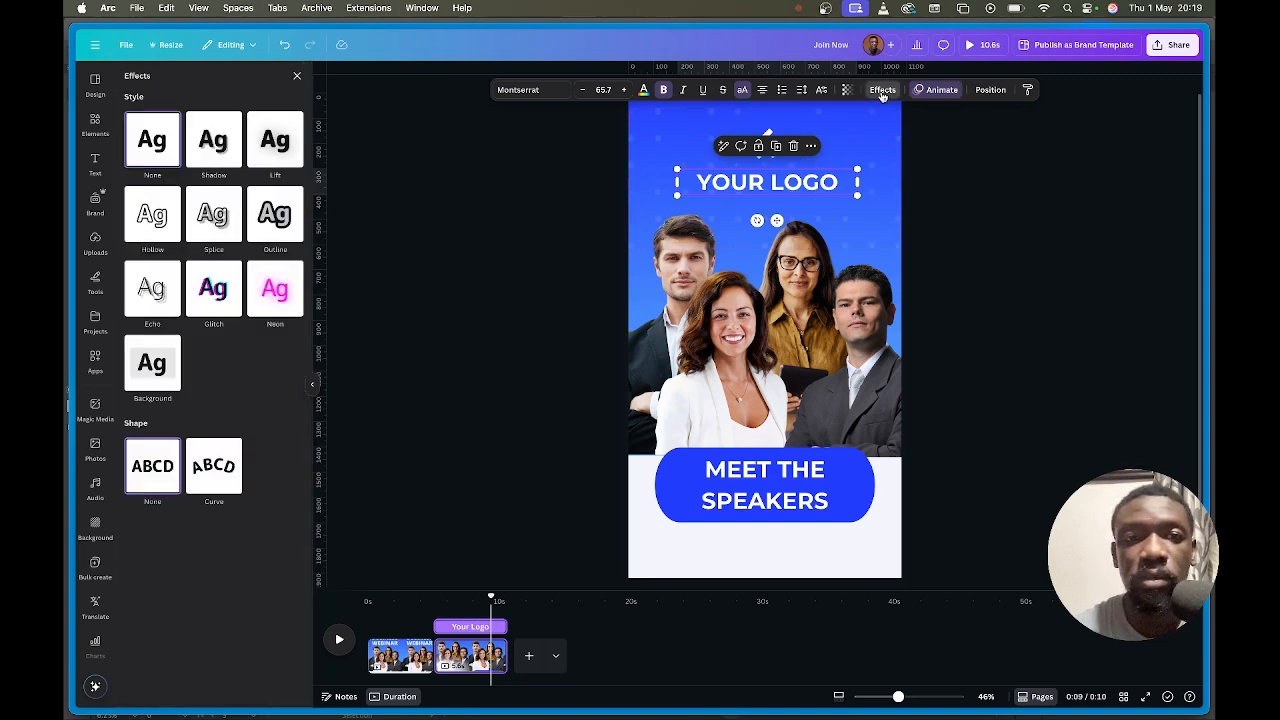
click(932, 90)
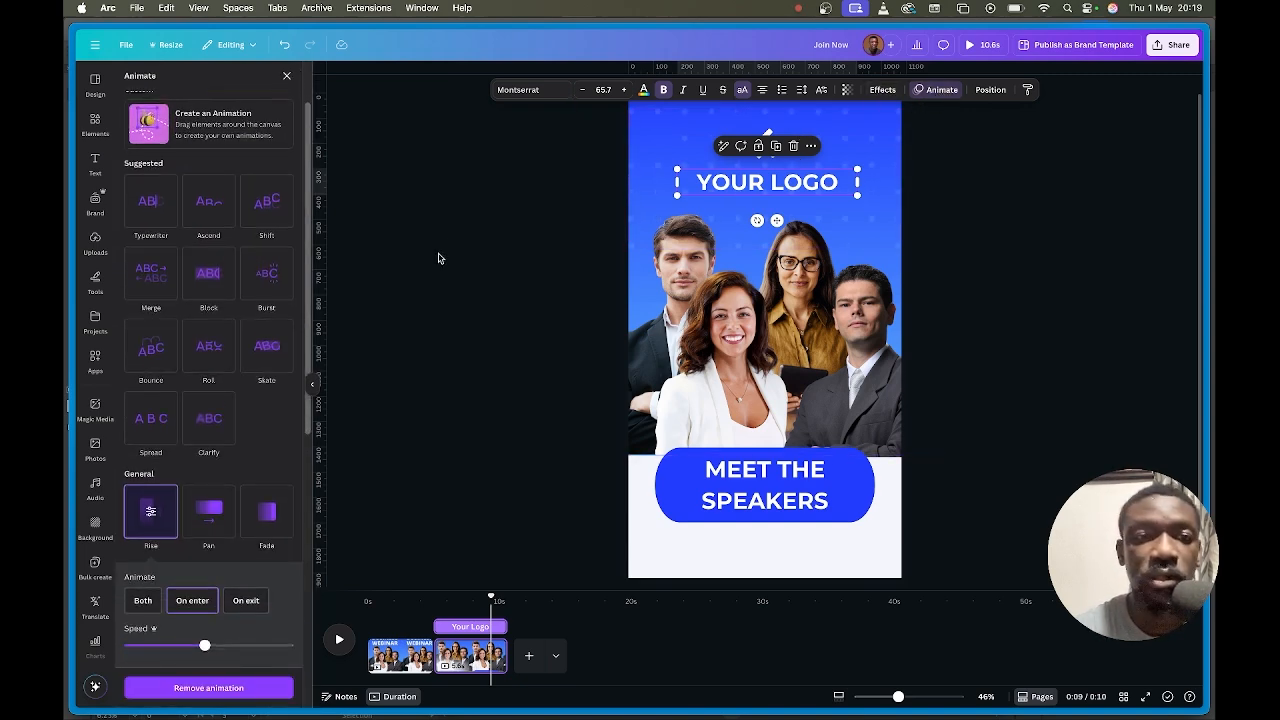
click(210, 275)
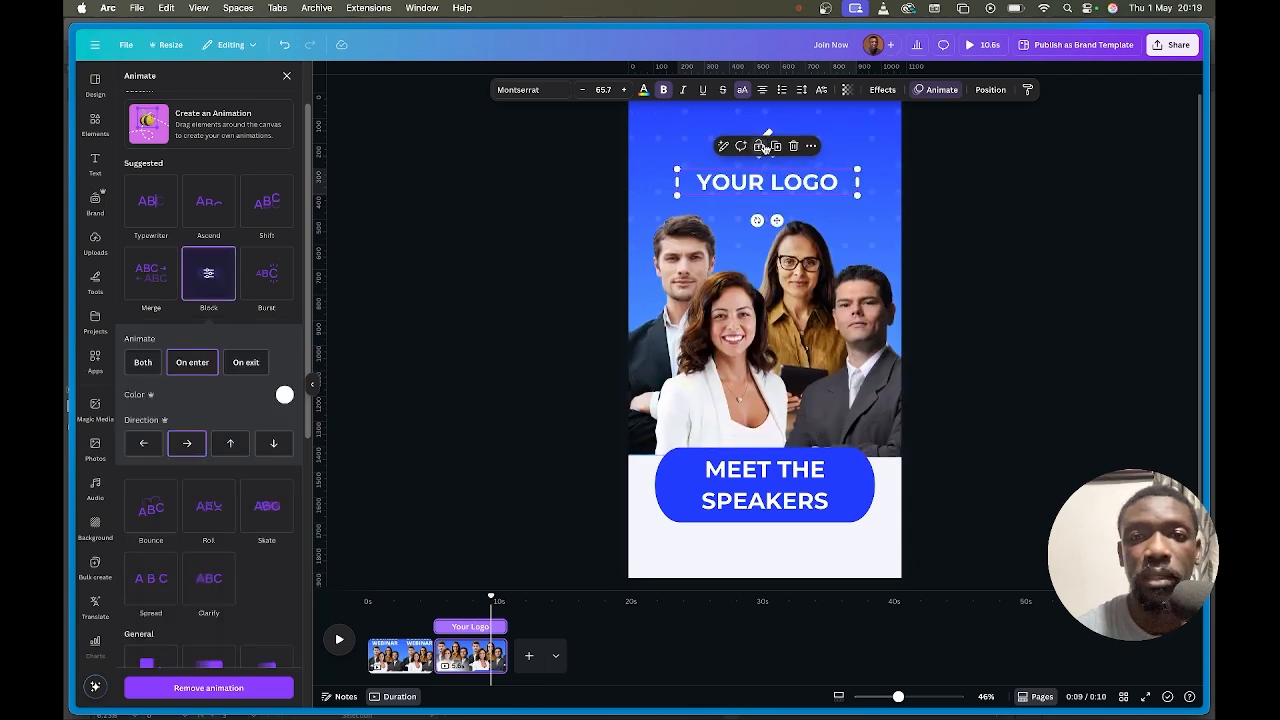
Apply the Baseline animation on enter to the logo icon above YOUR LOGO on the MEET THE SPEAKERS page and reduce its speed.
click(767, 133)
click(770, 135)
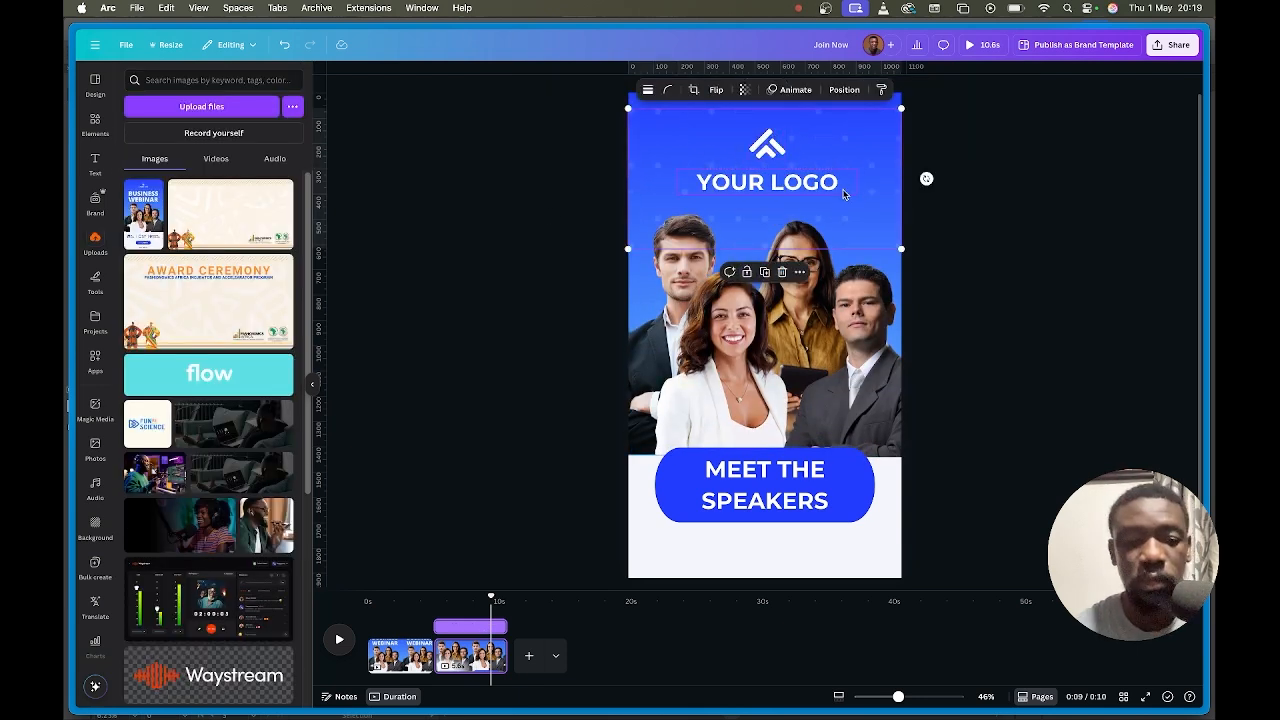
click(800, 190)
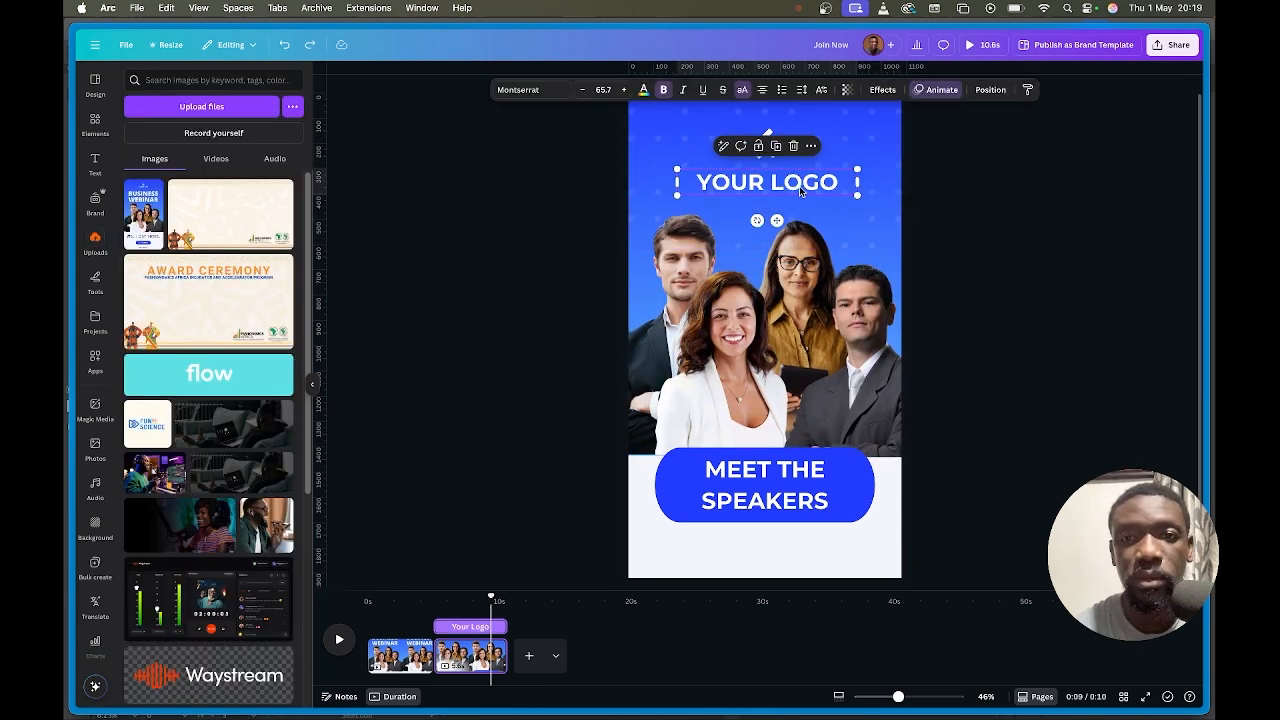
click(938, 90)
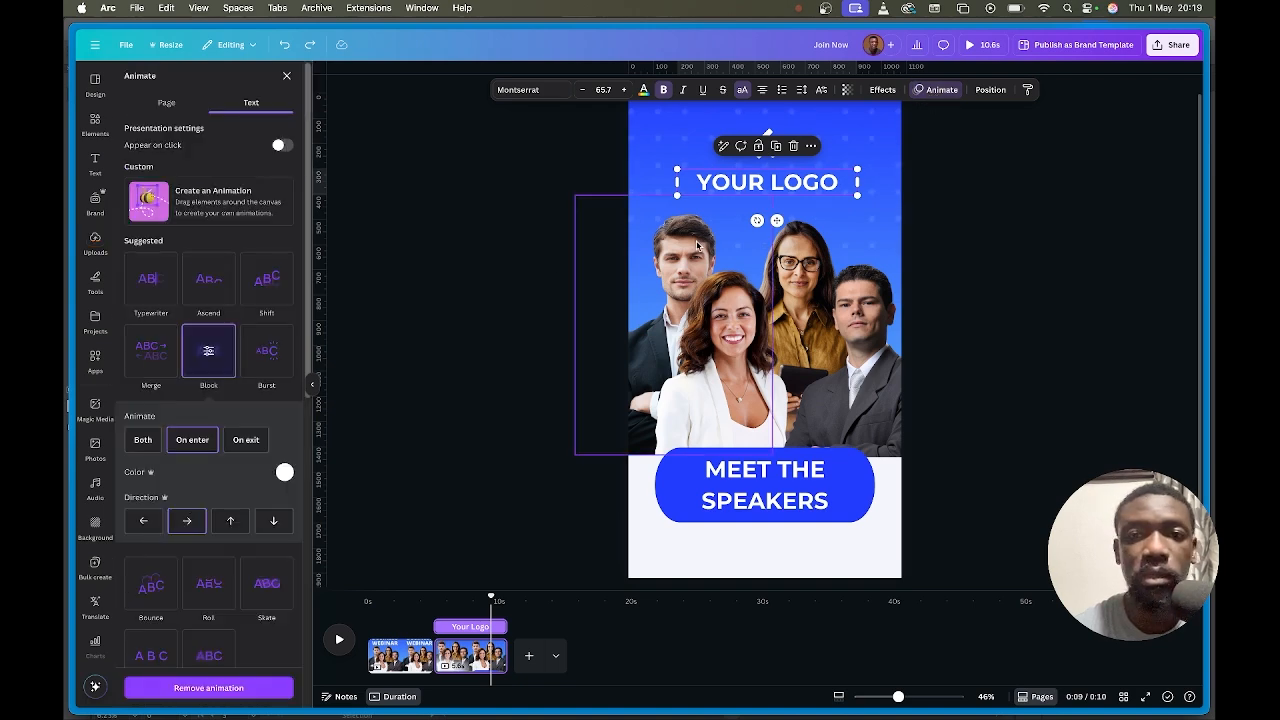
click(772, 140)
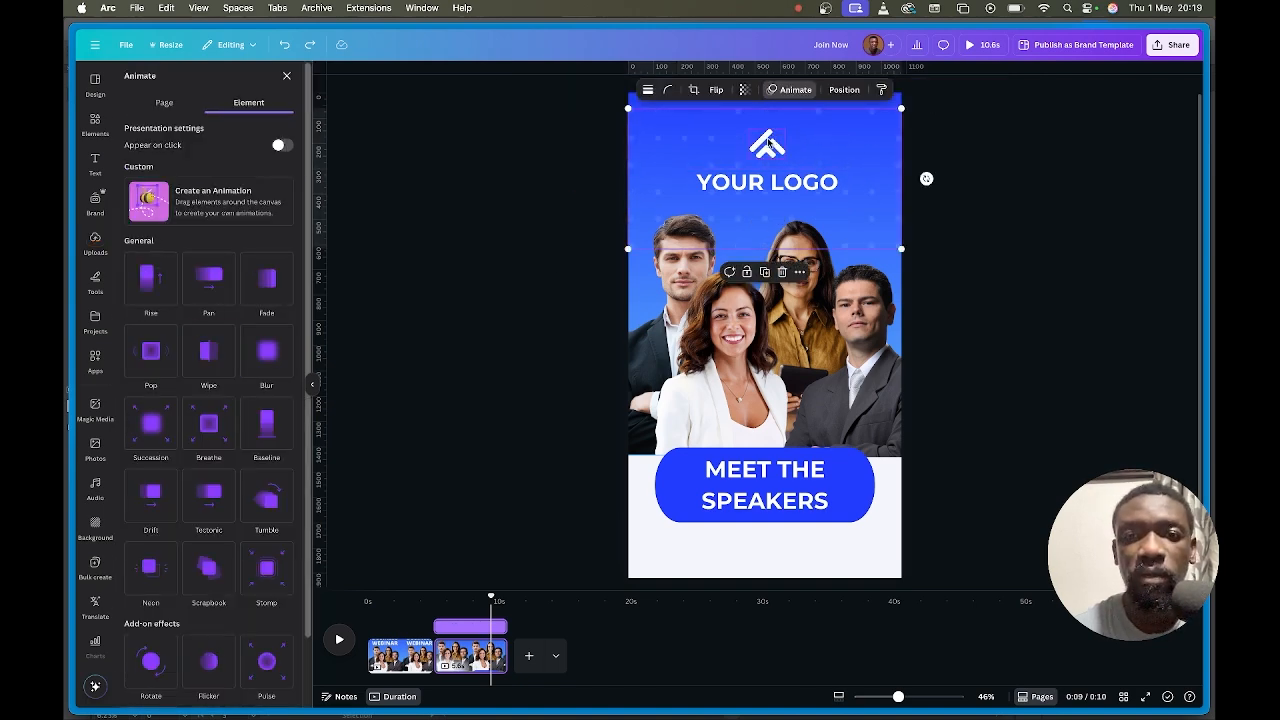
click(768, 143)
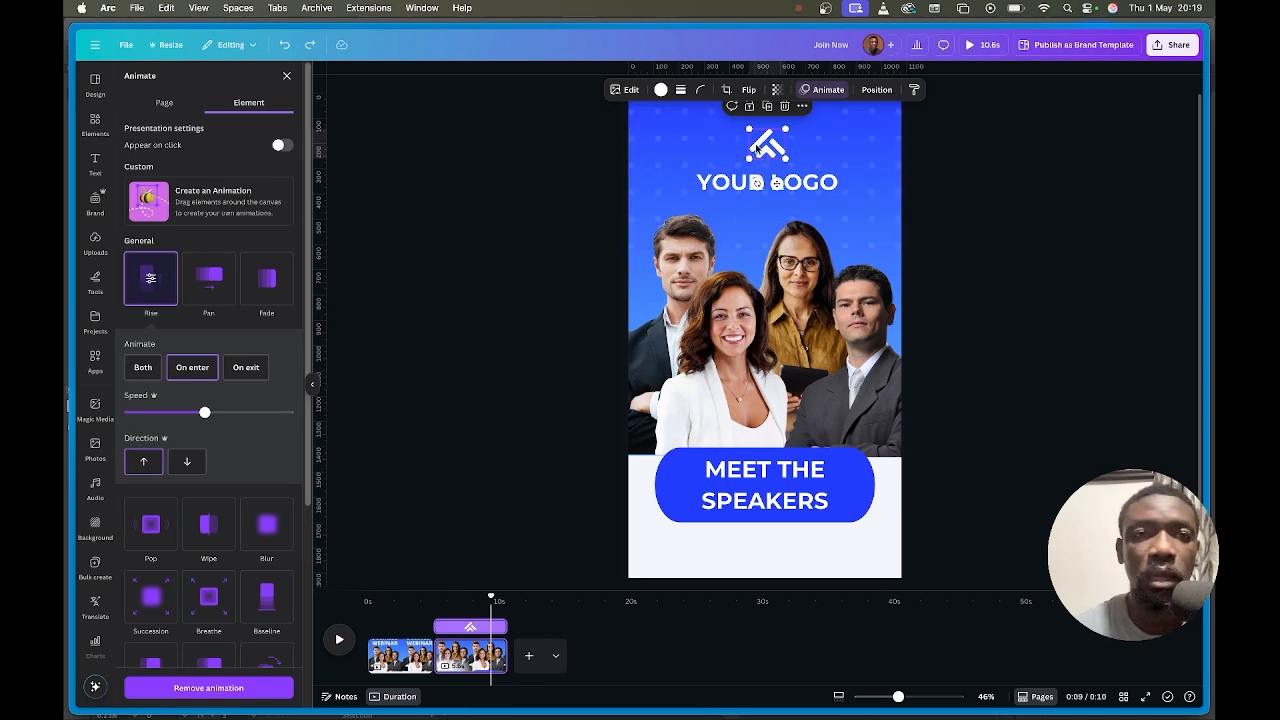
scroll(206, 520, down, 1)
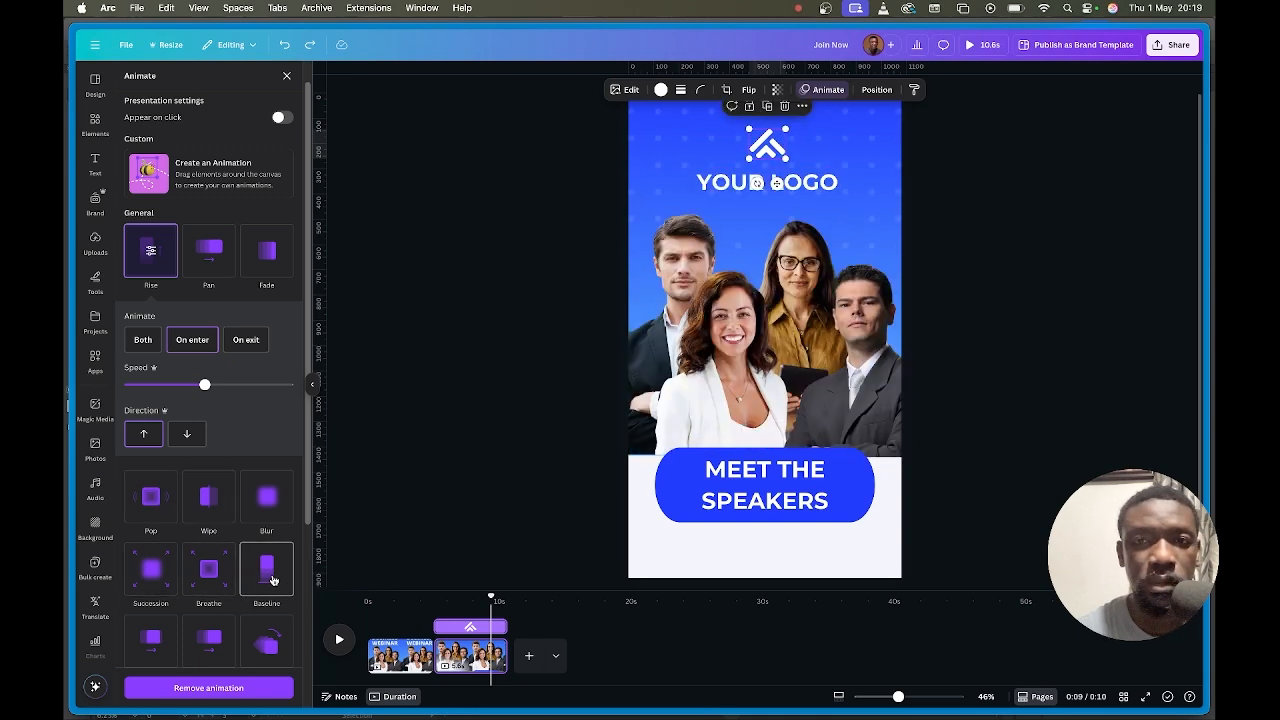
scroll(265, 580, down, 5)
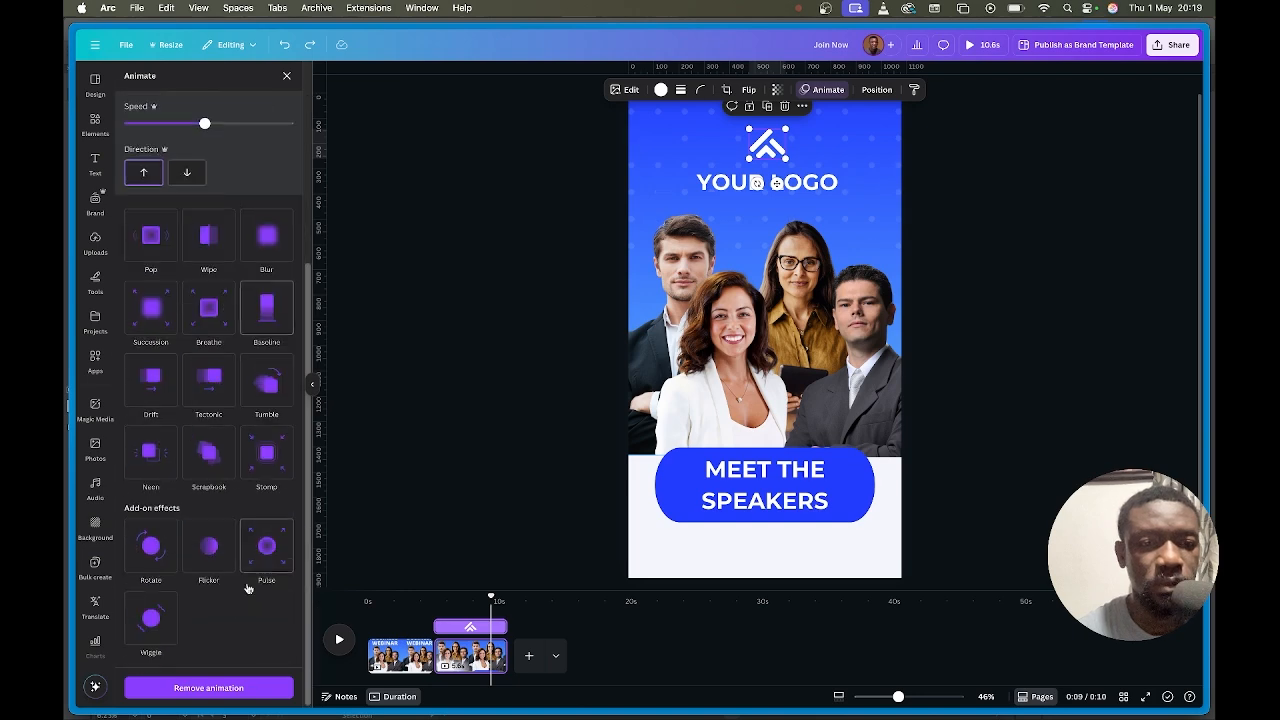
click(272, 320)
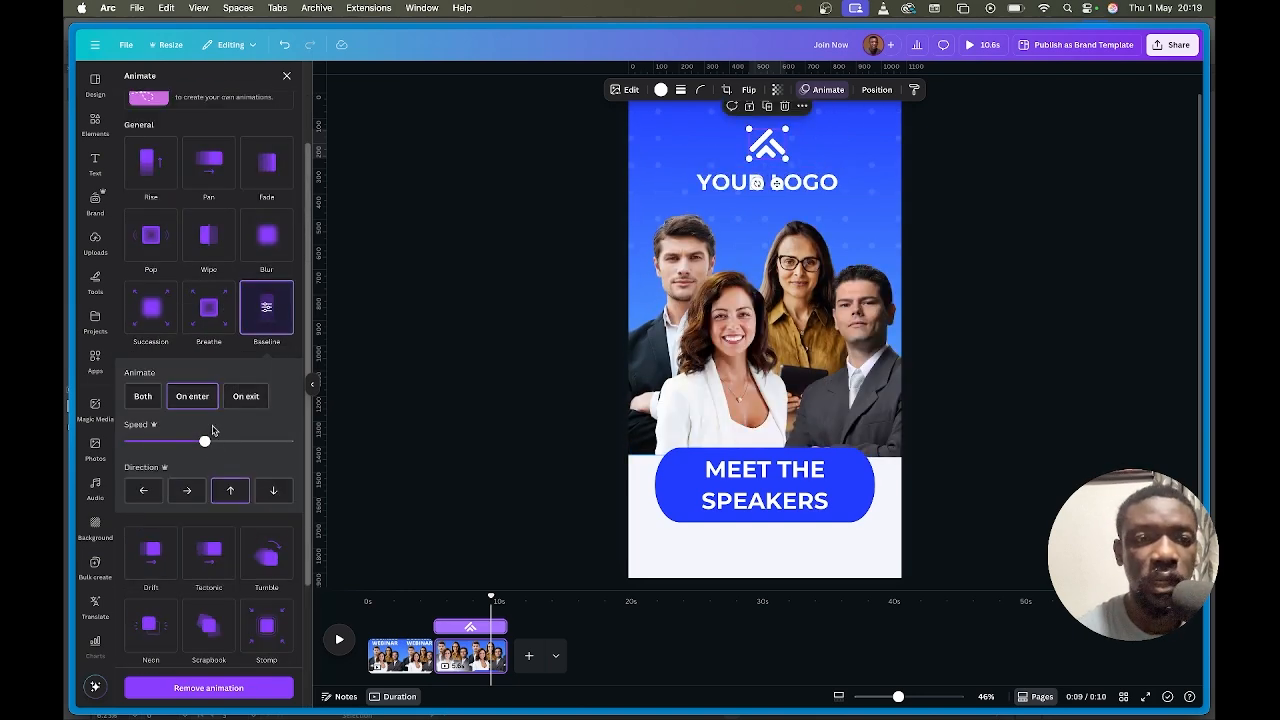
drag(204, 442, 142, 447)
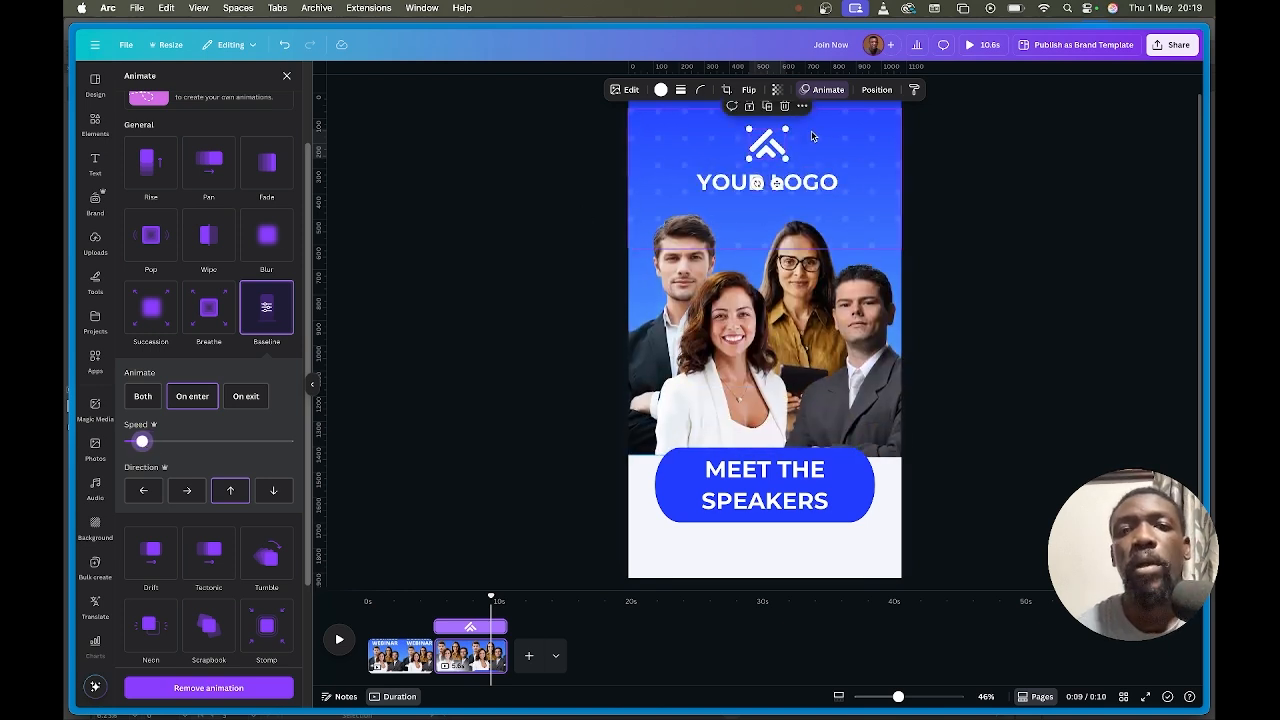
Enlarge the logo icon above the YOUR LOGO text on the MEET THE SPEAKERS page and preview the whole video.
mouse_move(788, 157)
mouse_down()
mouse_move(806, 168)
mouse_move(778, 139)
mouse_up()
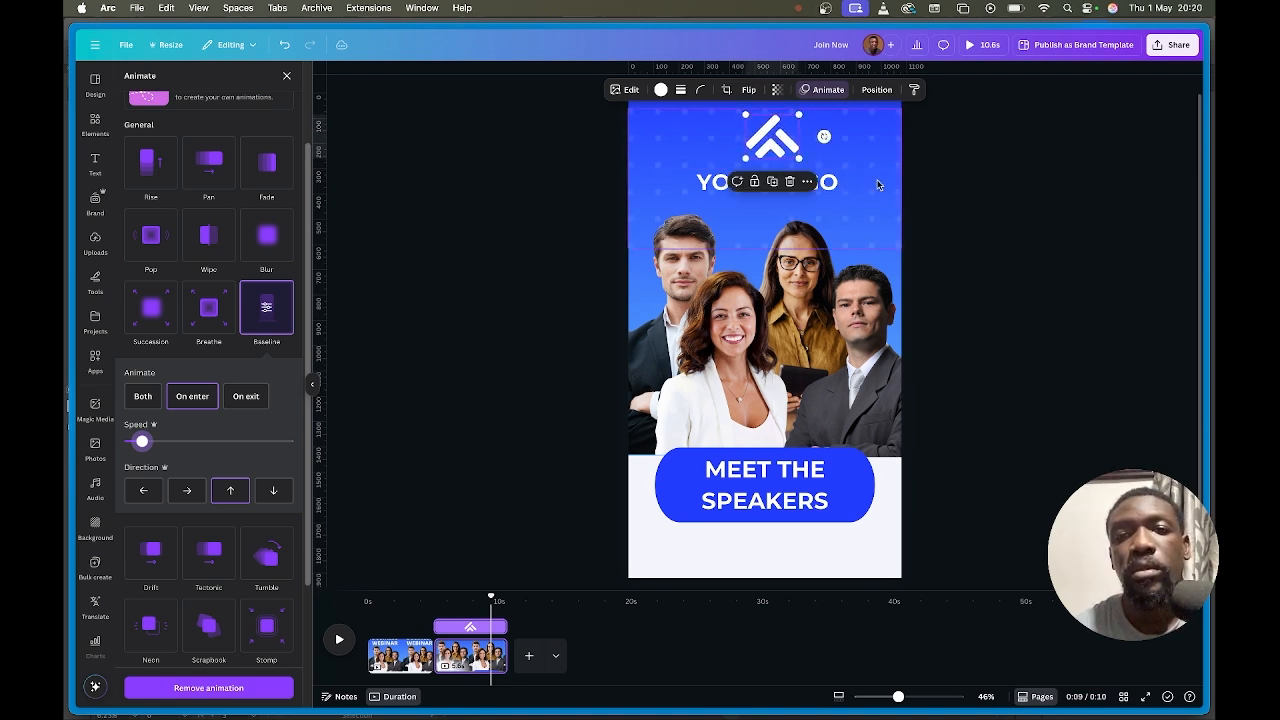
scroll(930, 342, up, 1)
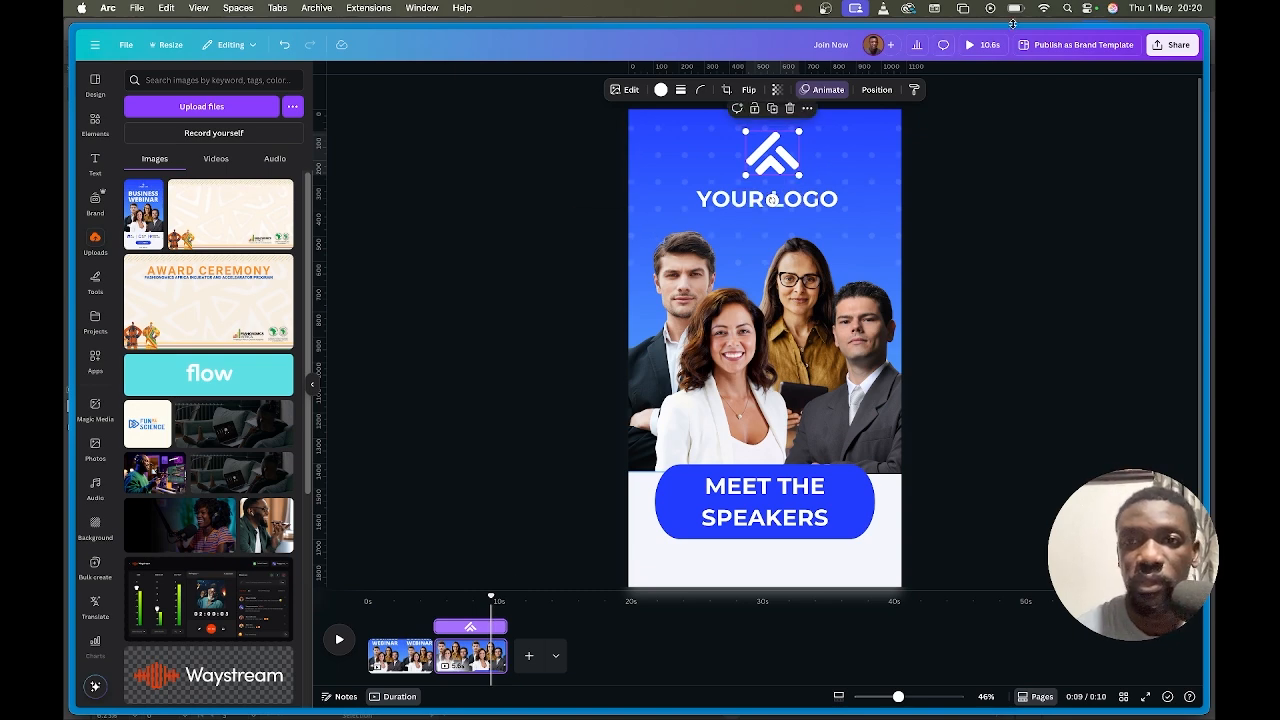
click(975, 45)
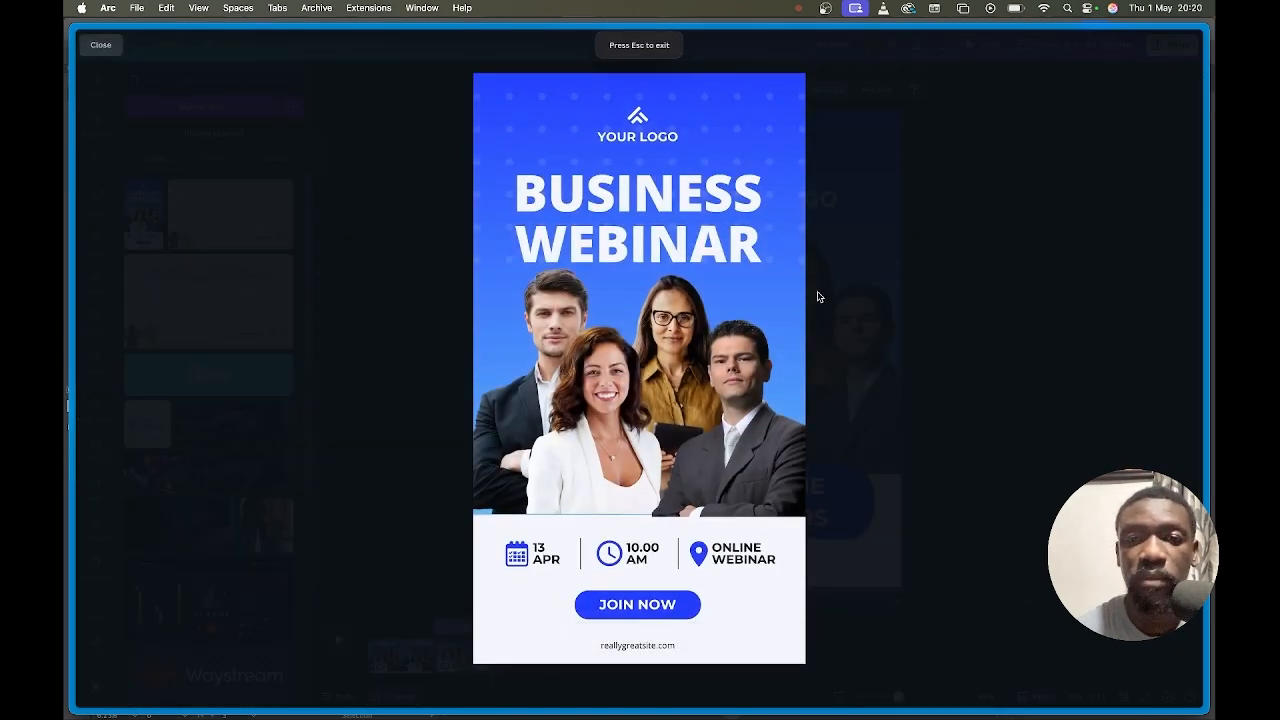
key(Escape)
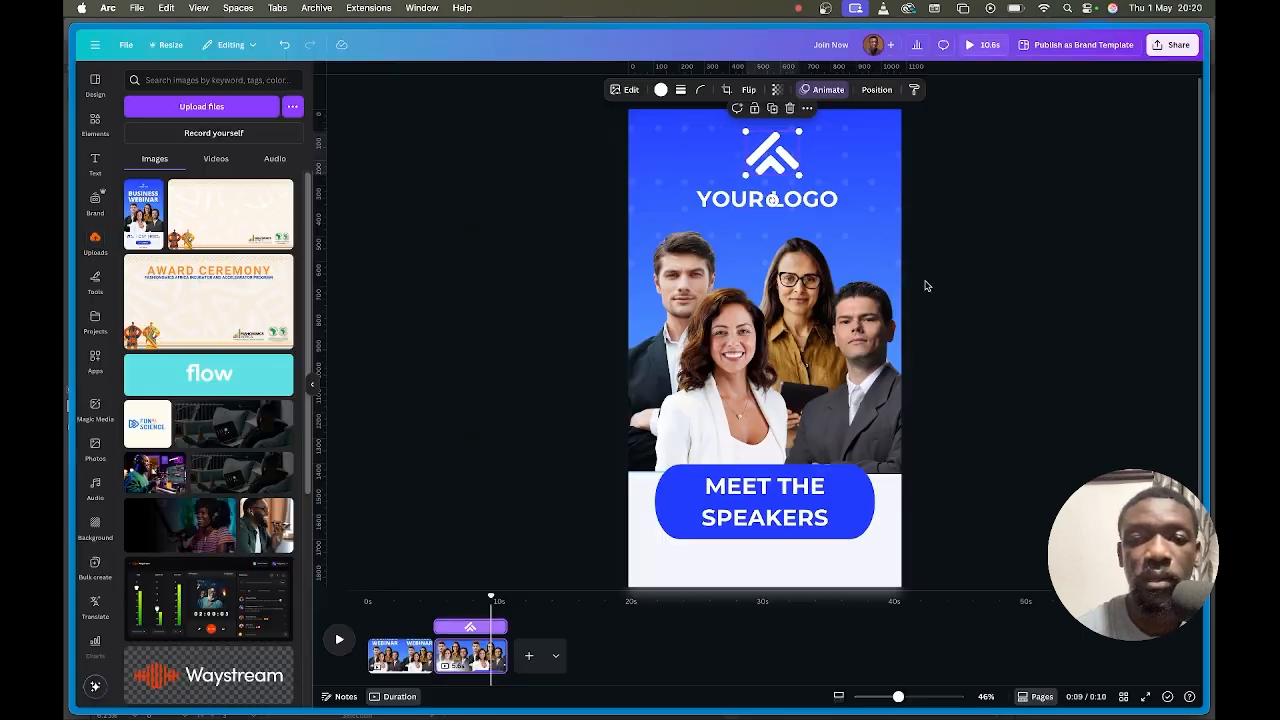
Shorten the BUSINESS WEBINAR page to 2.9 seconds in the timeline and preview the video.
click(405, 655)
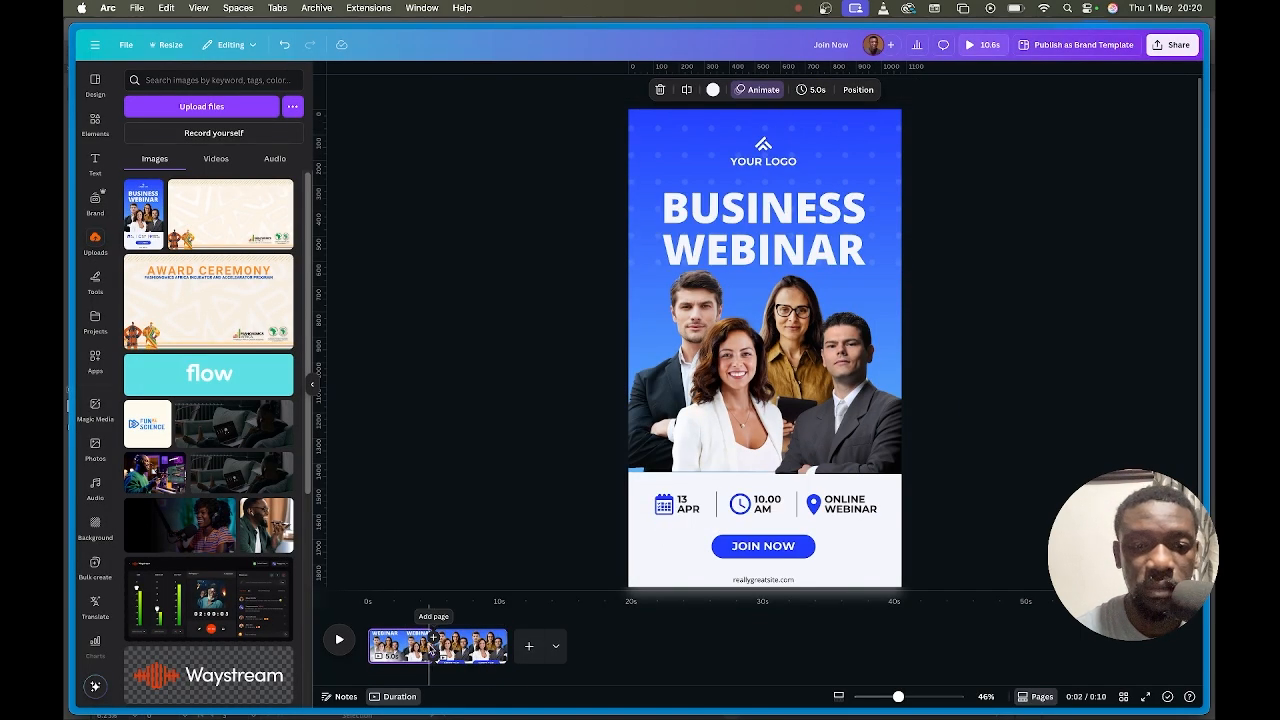
click(426, 649)
drag(425, 650, 400, 649)
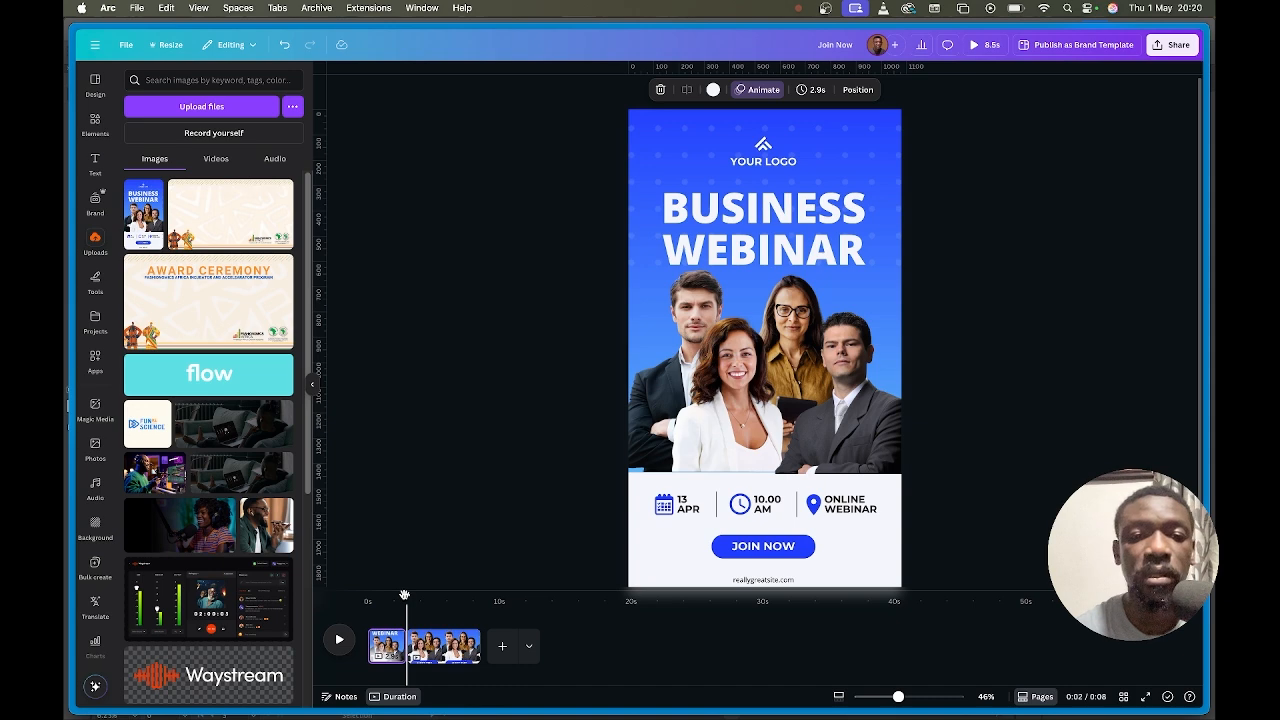
click(997, 44)
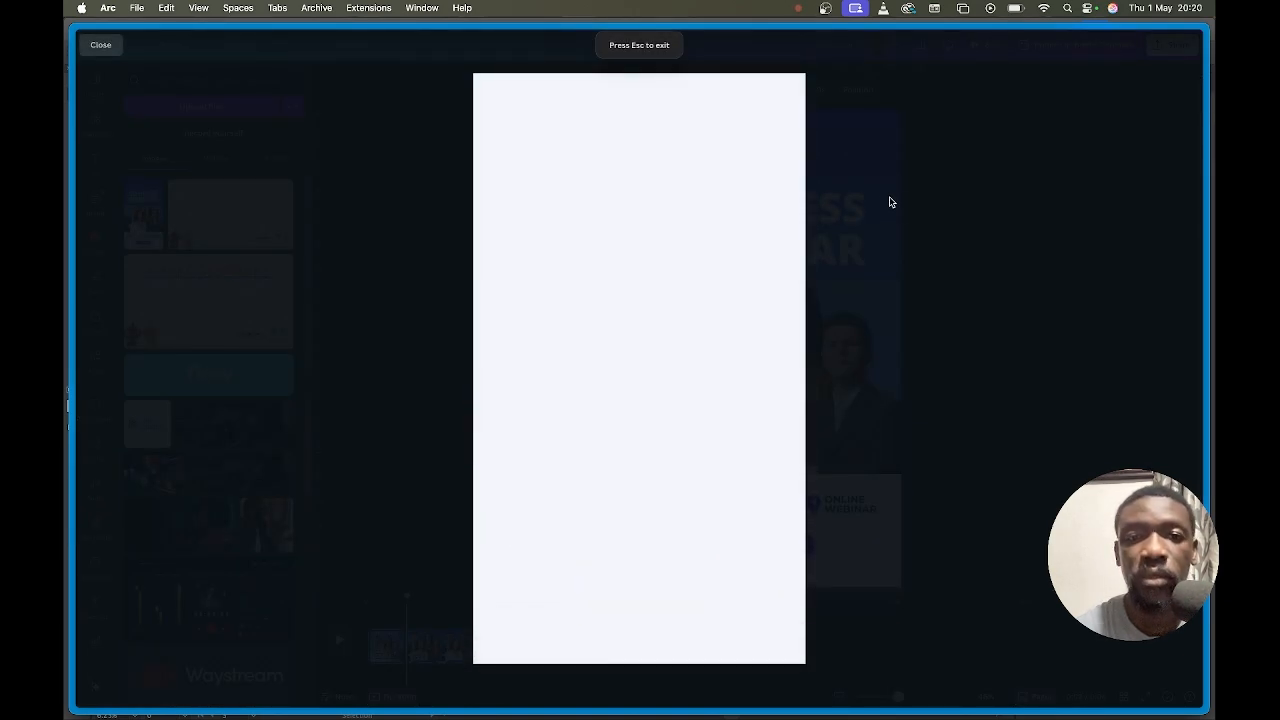
key(Escape)
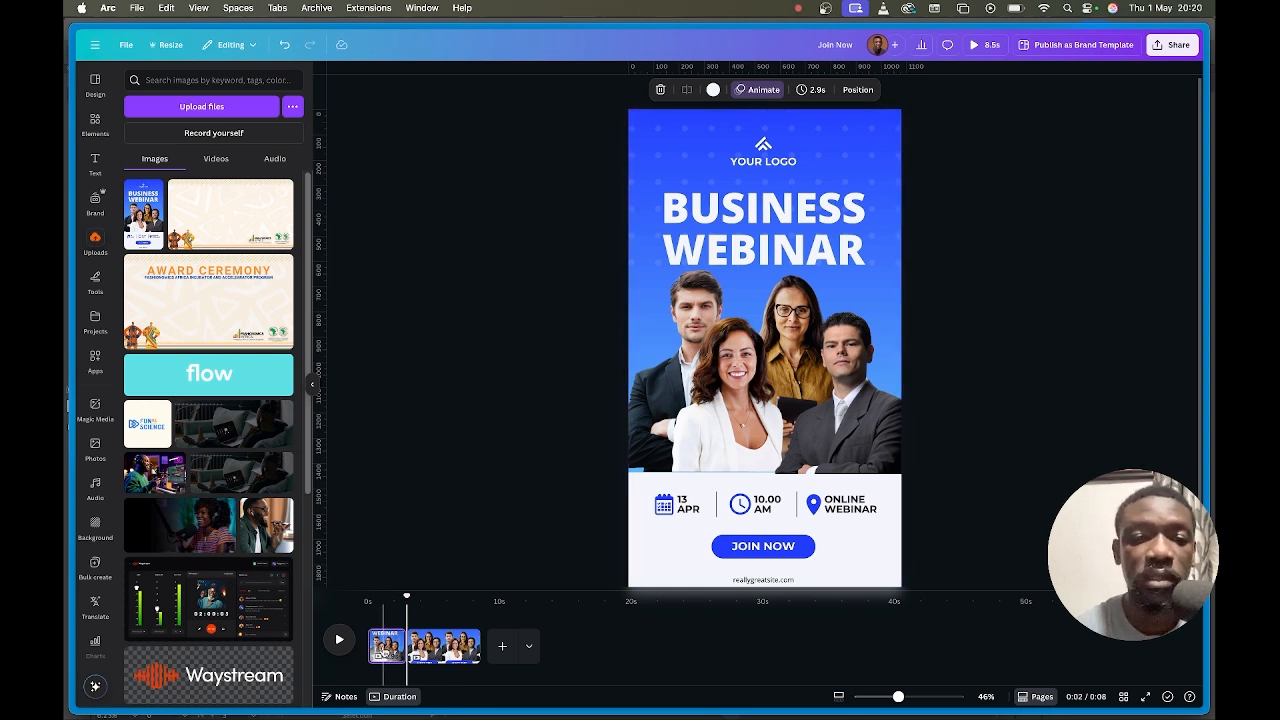
Replace the animation of the BUSINESS WEBINAR image on the first page with the Ink reveal animation.
click(384, 645)
click(843, 278)
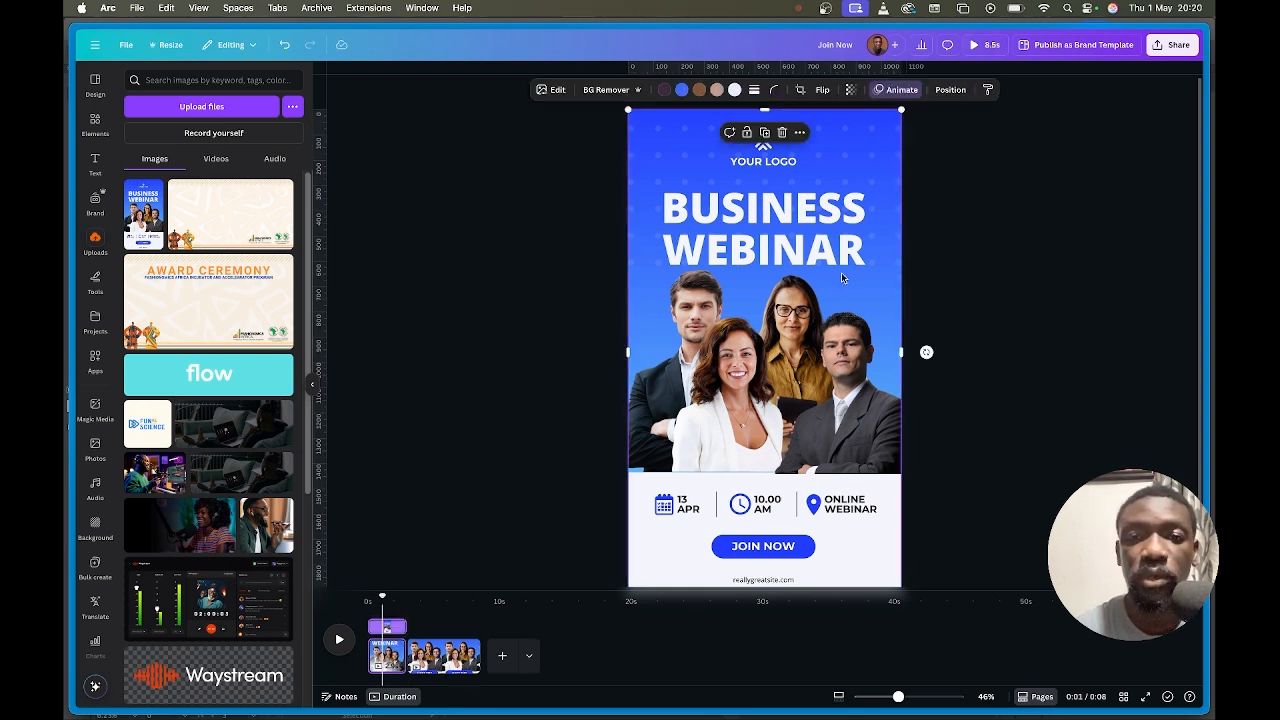
click(898, 90)
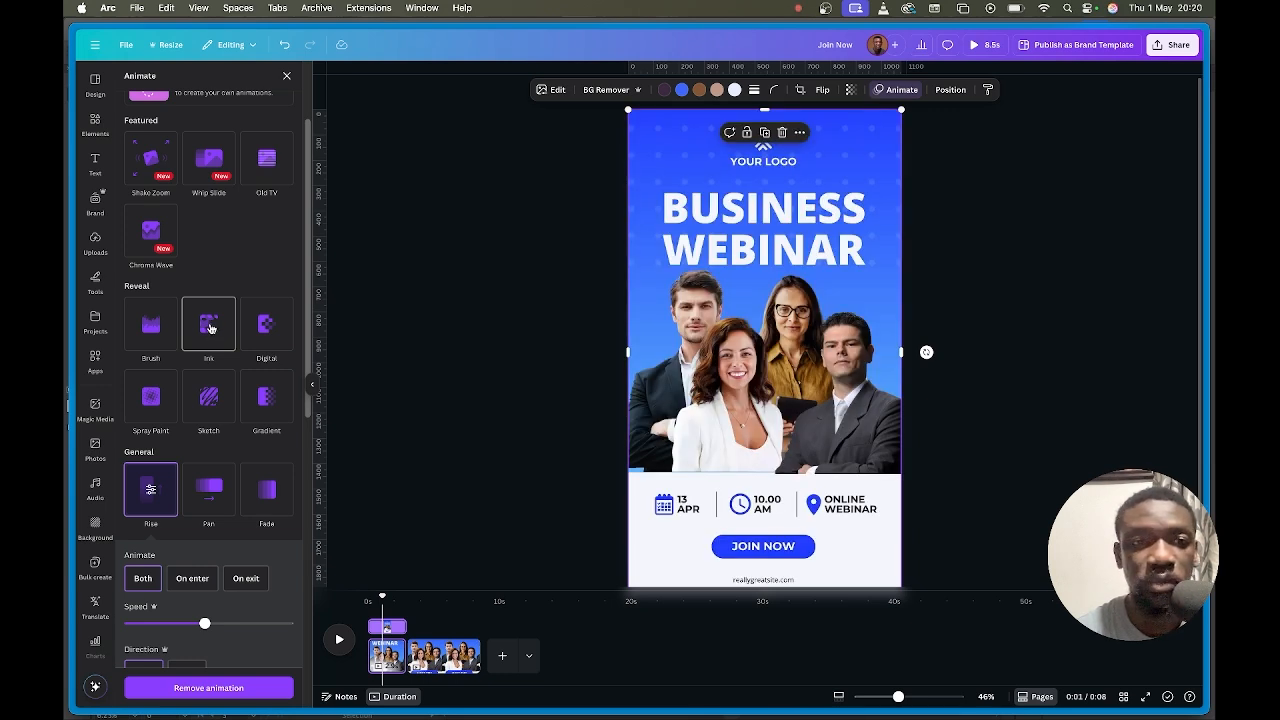
click(209, 327)
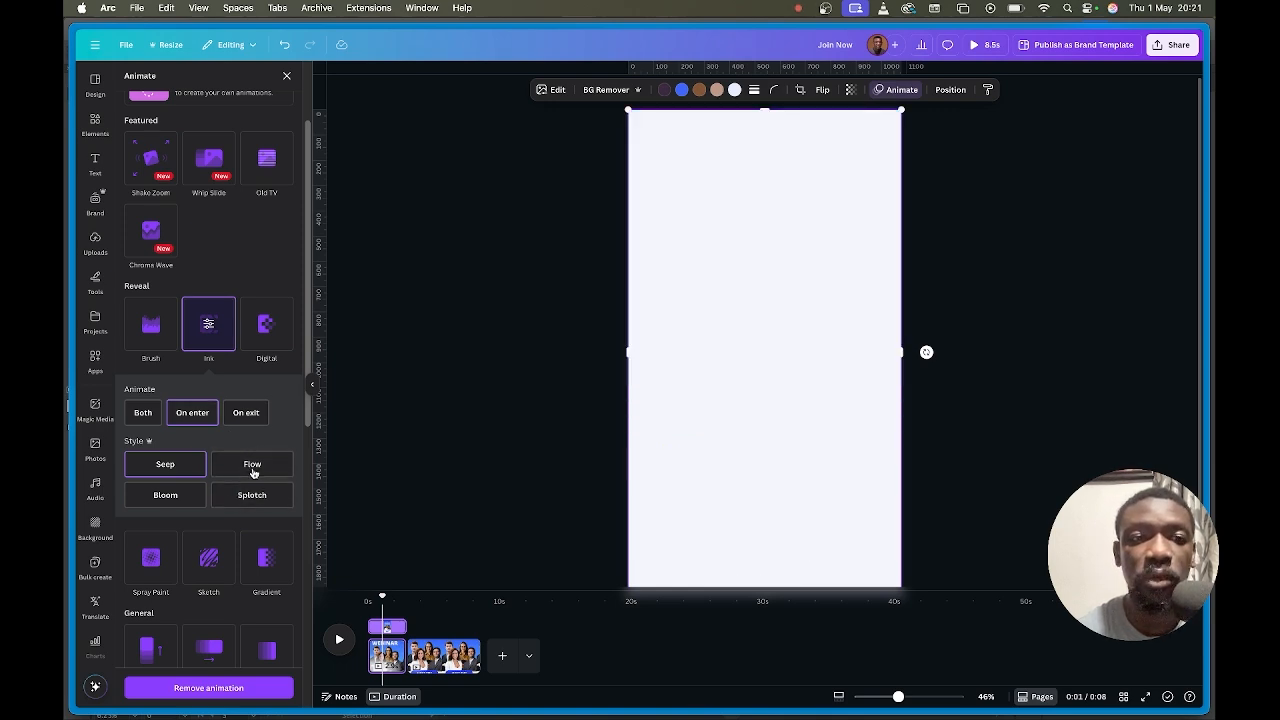
Try the Flow, Bloom and Splotch styles for the Ink animation and return to the Seep style.
click(253, 472)
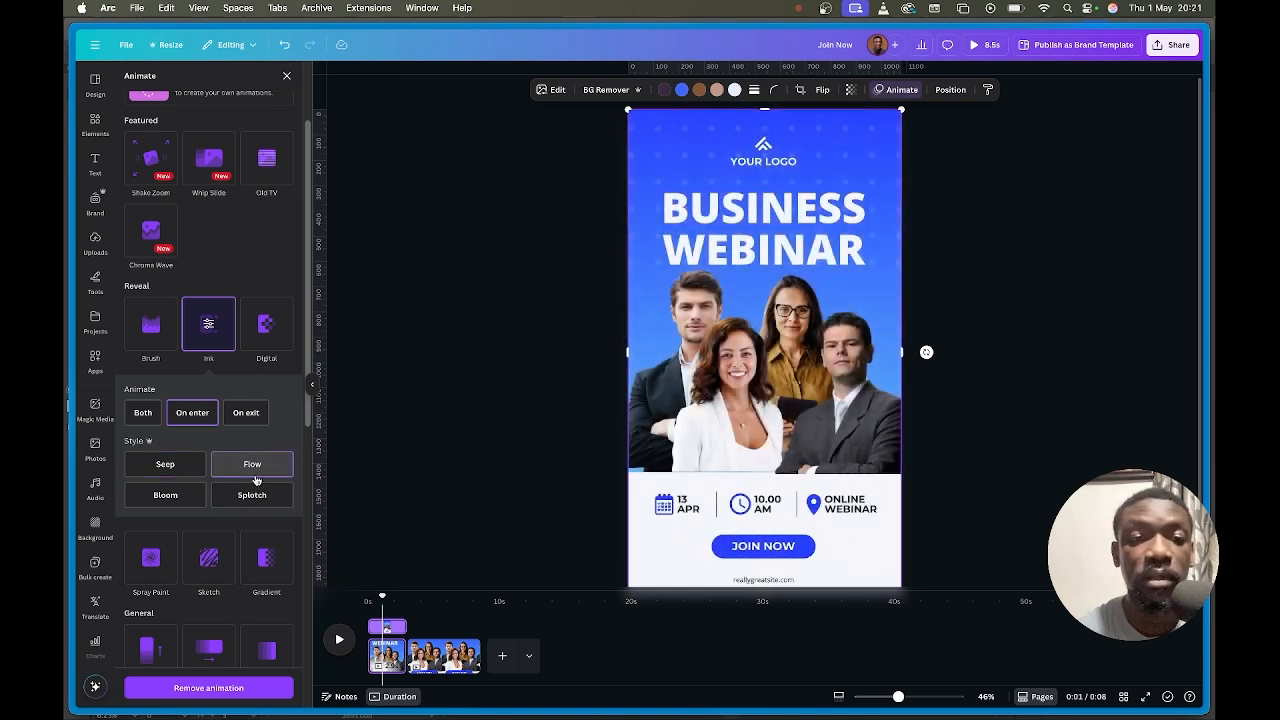
click(178, 498)
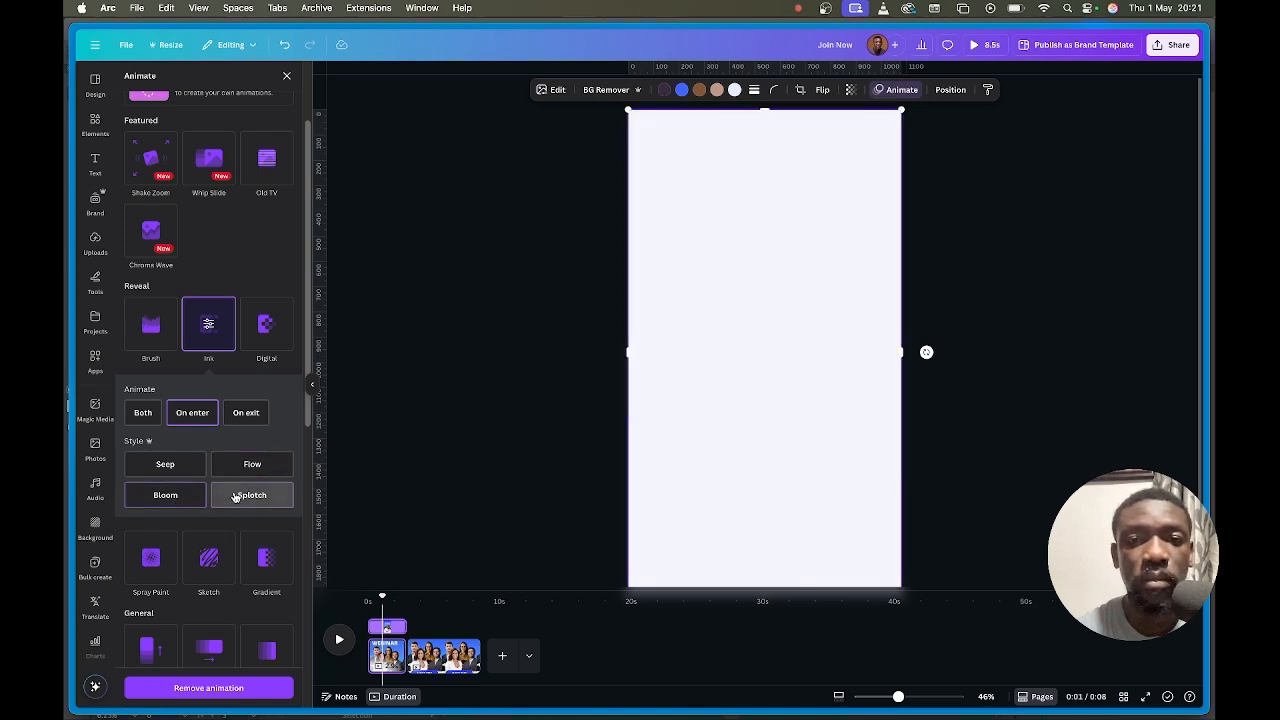
click(235, 497)
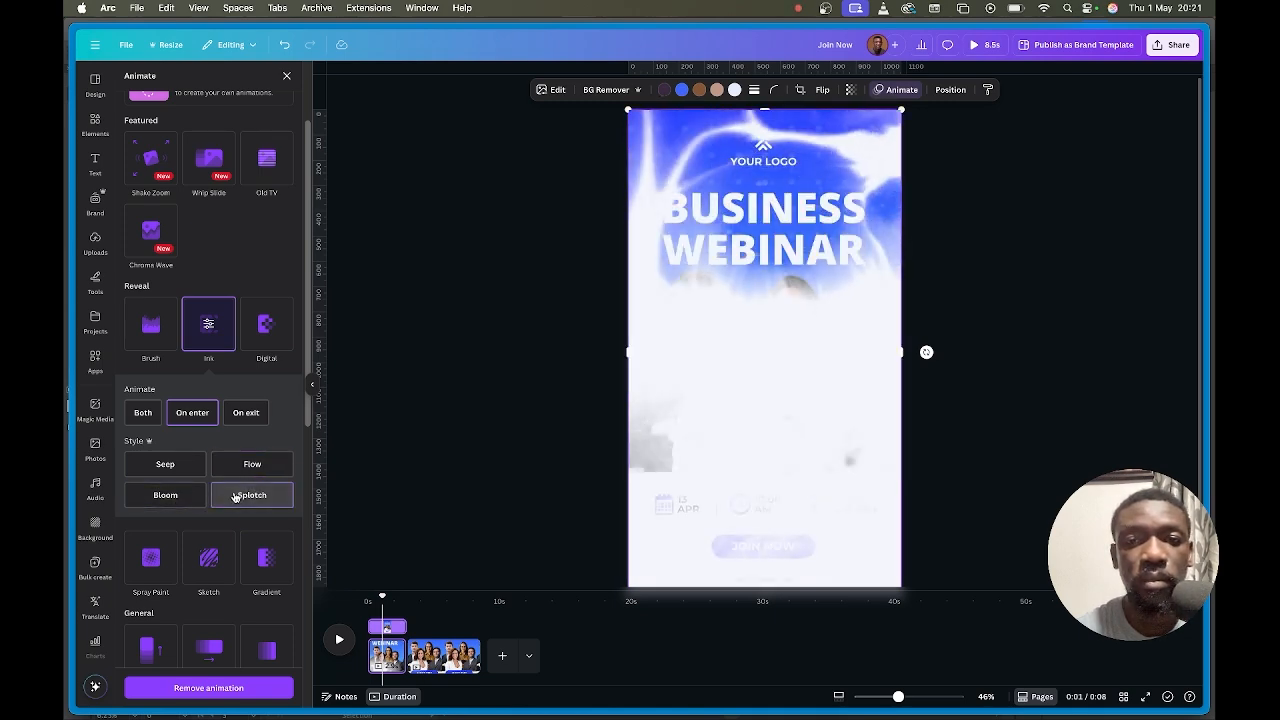
click(176, 468)
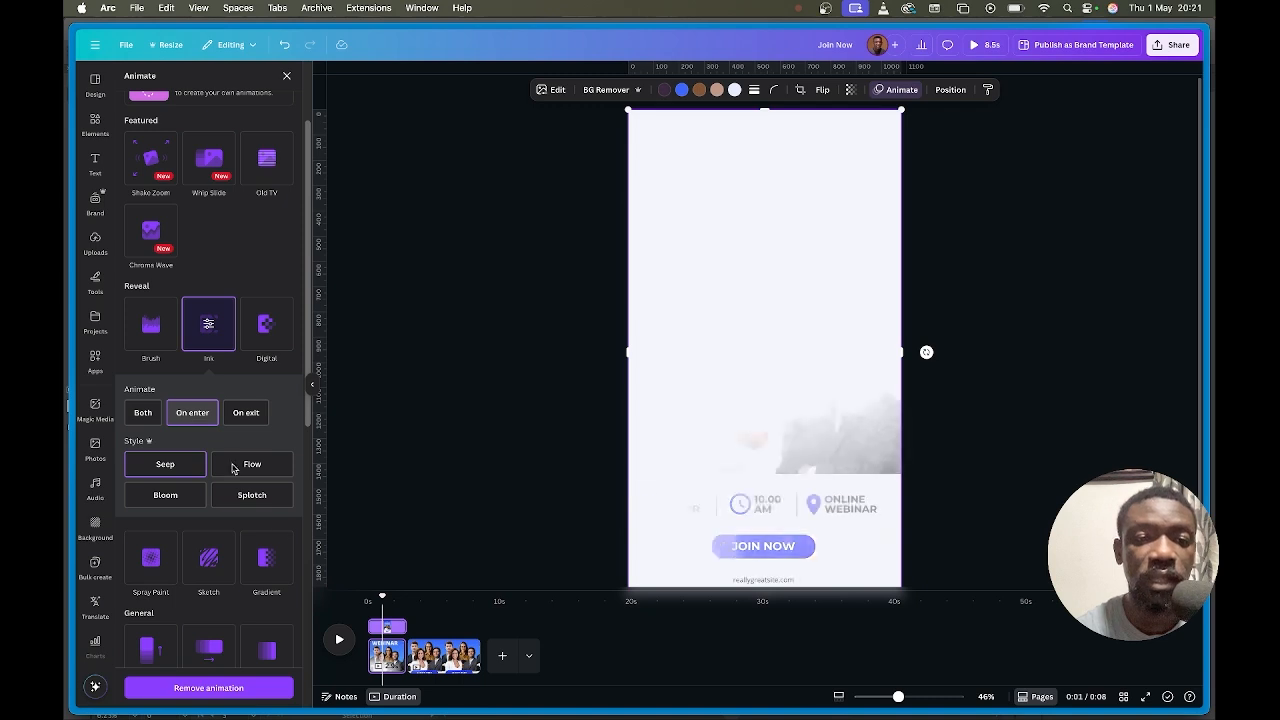
Play the video, try the Ink animation on exit and on both, and return it to on enter.
click(340, 640)
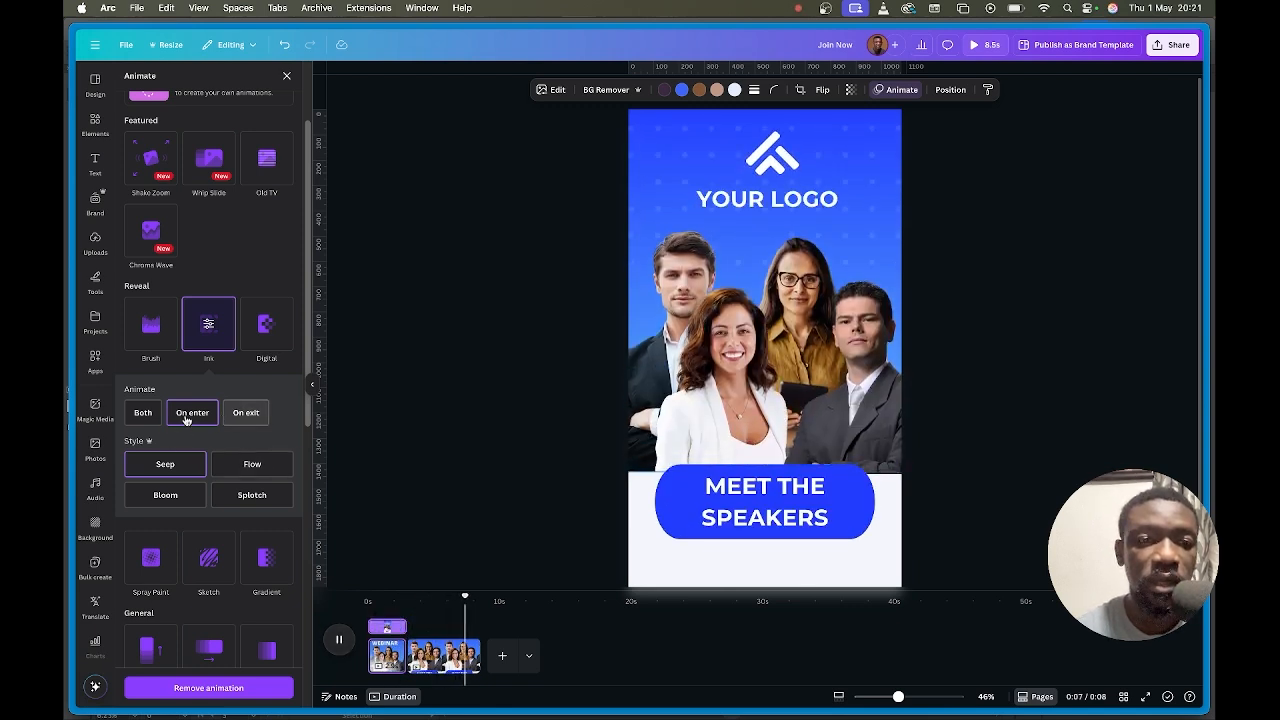
click(248, 413)
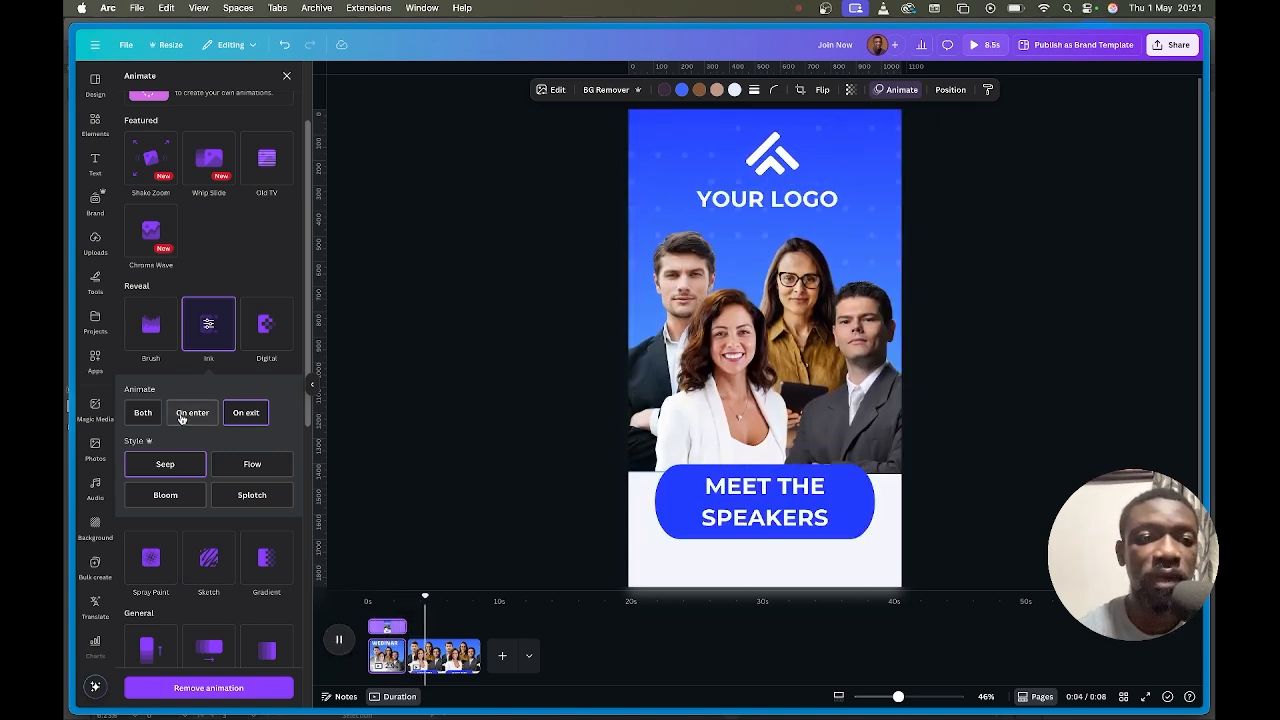
click(143, 414)
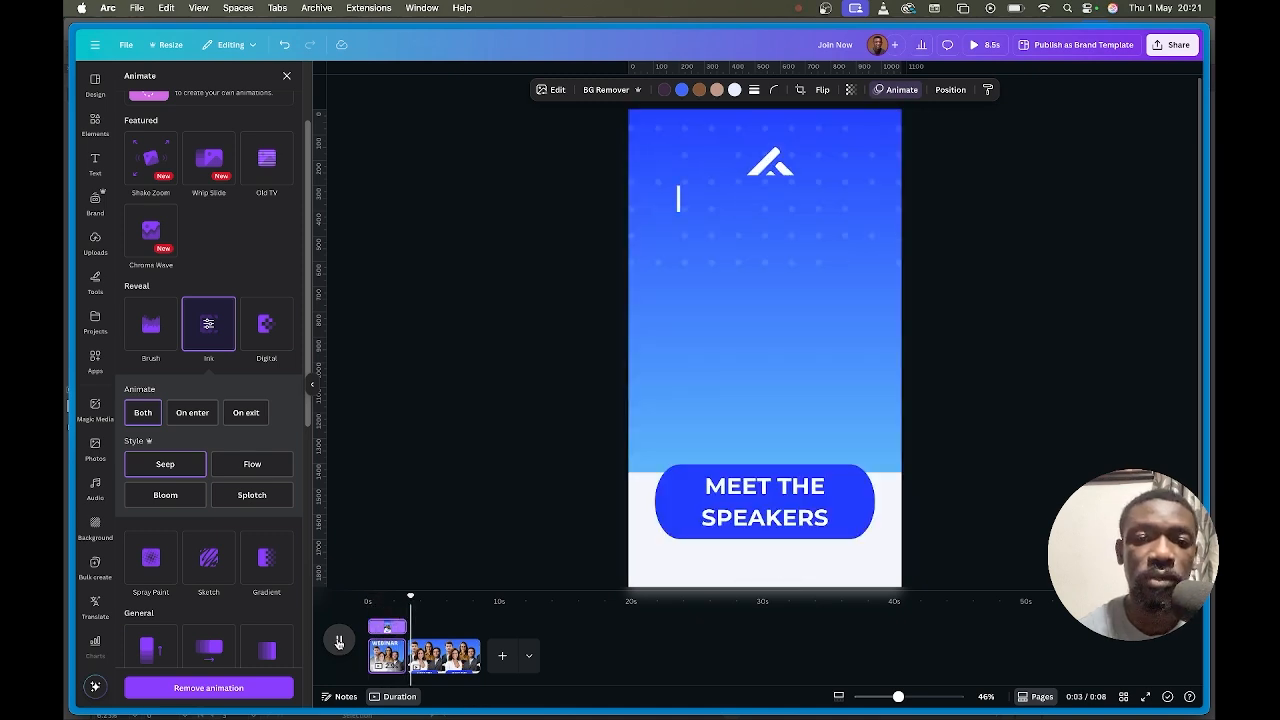
click(196, 419)
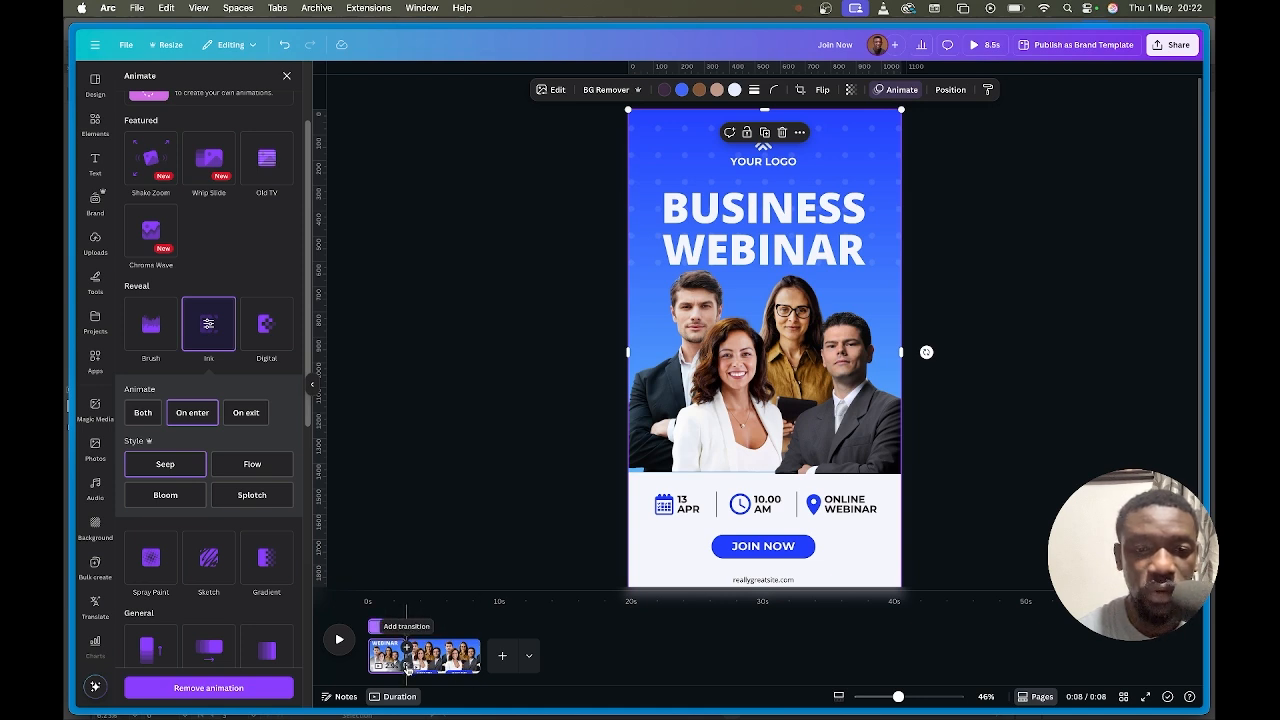
Add a Color Wipe transition between the BUSINESS WEBINAR and MEET THE SPEAKERS pages and preview the video.
click(407, 664)
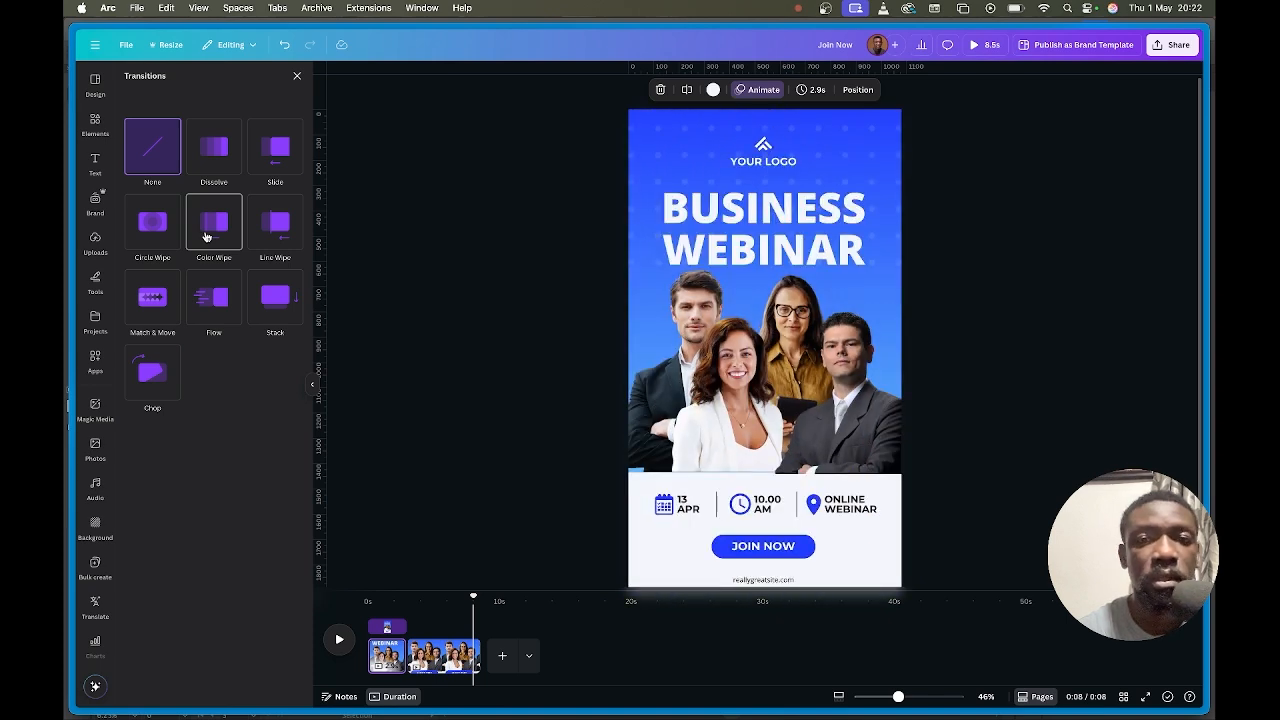
click(205, 237)
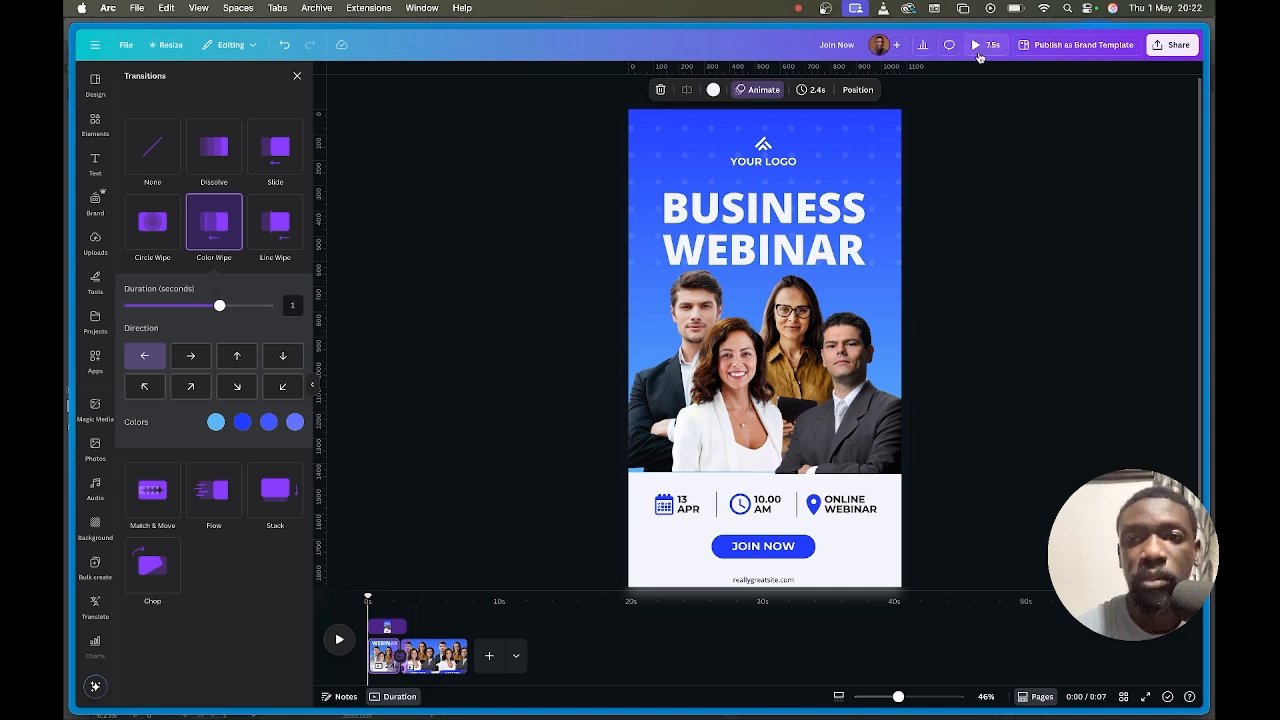
click(979, 57)
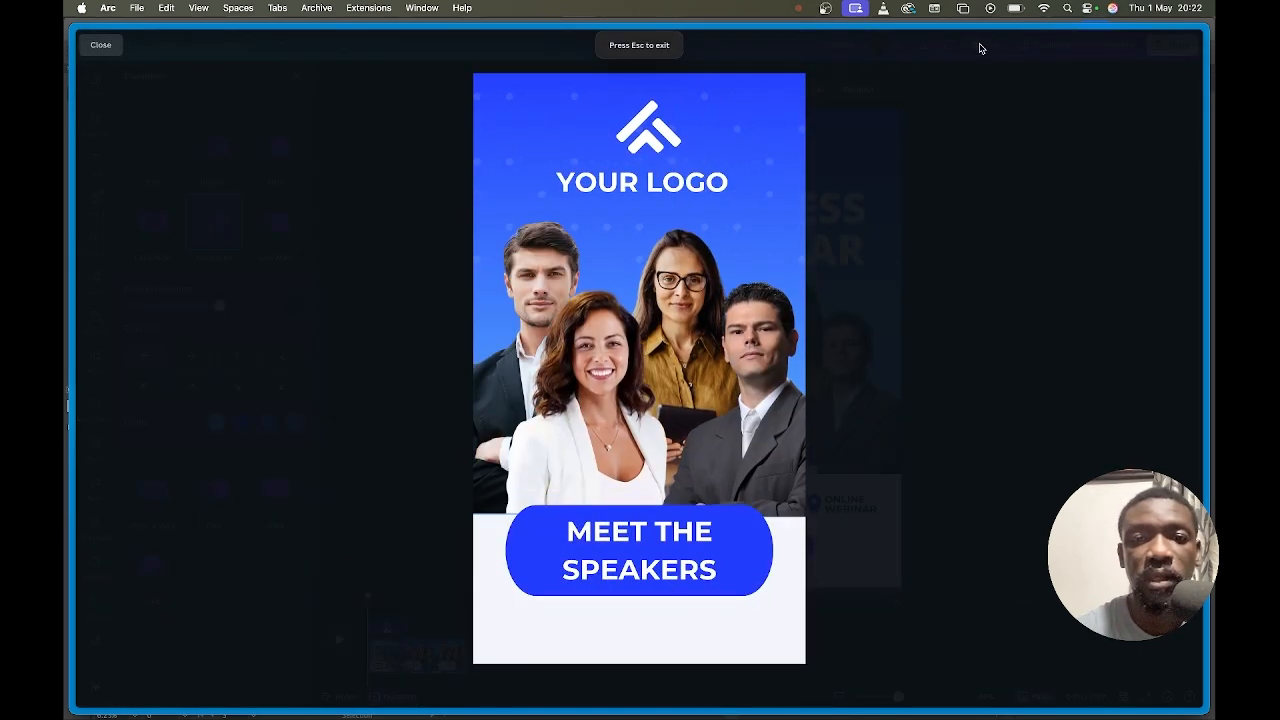
key(Escape)
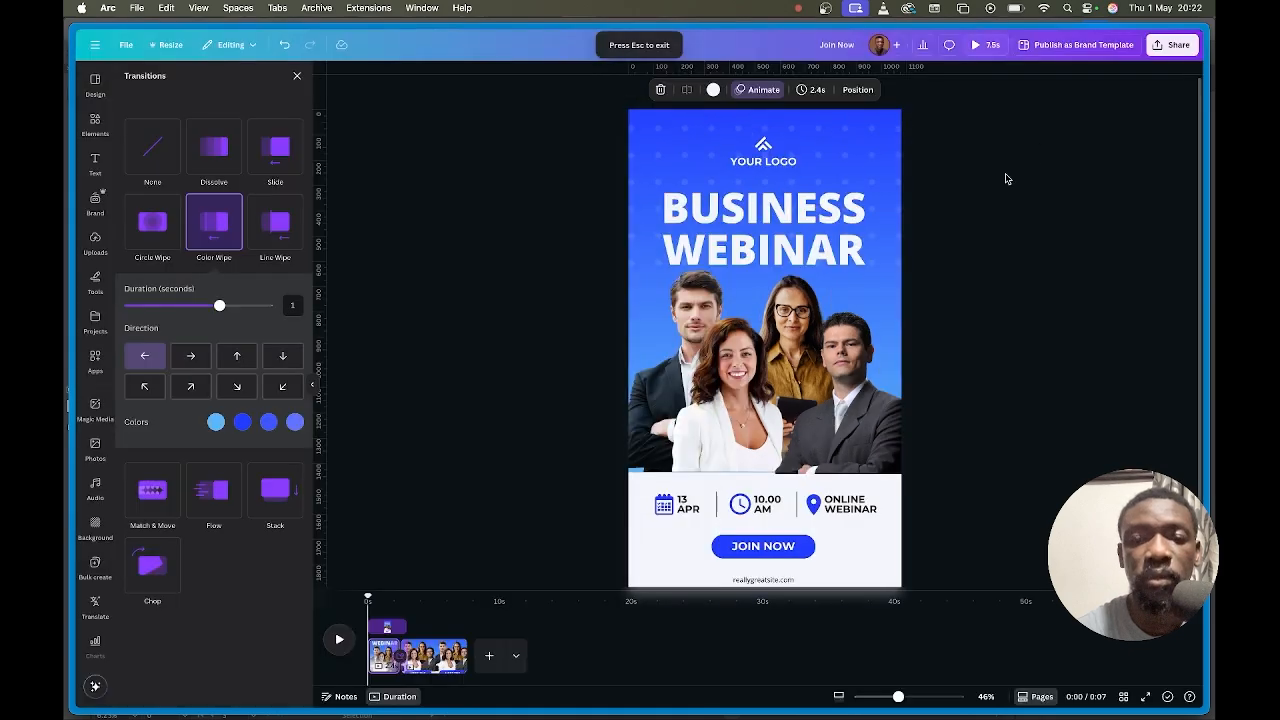
Set the Color Wipe transition's duration to 0.3 seconds and preview the video.
click(398, 680)
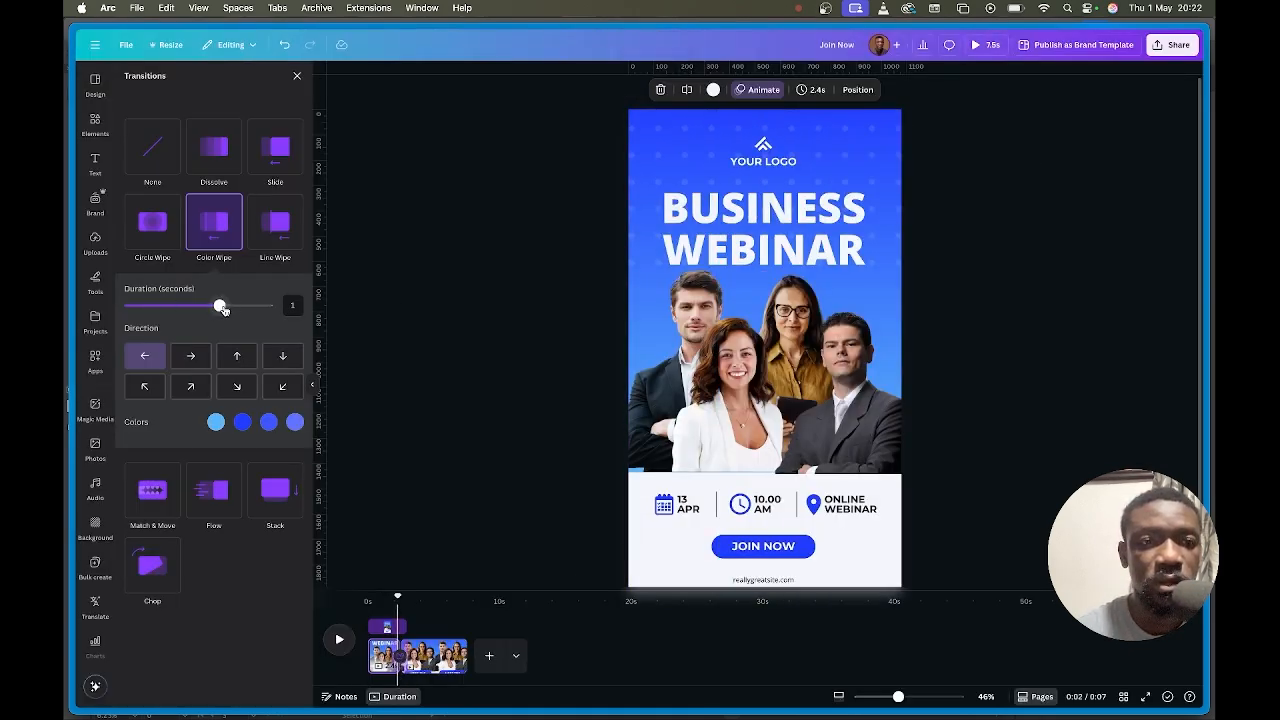
drag(222, 307, 160, 307)
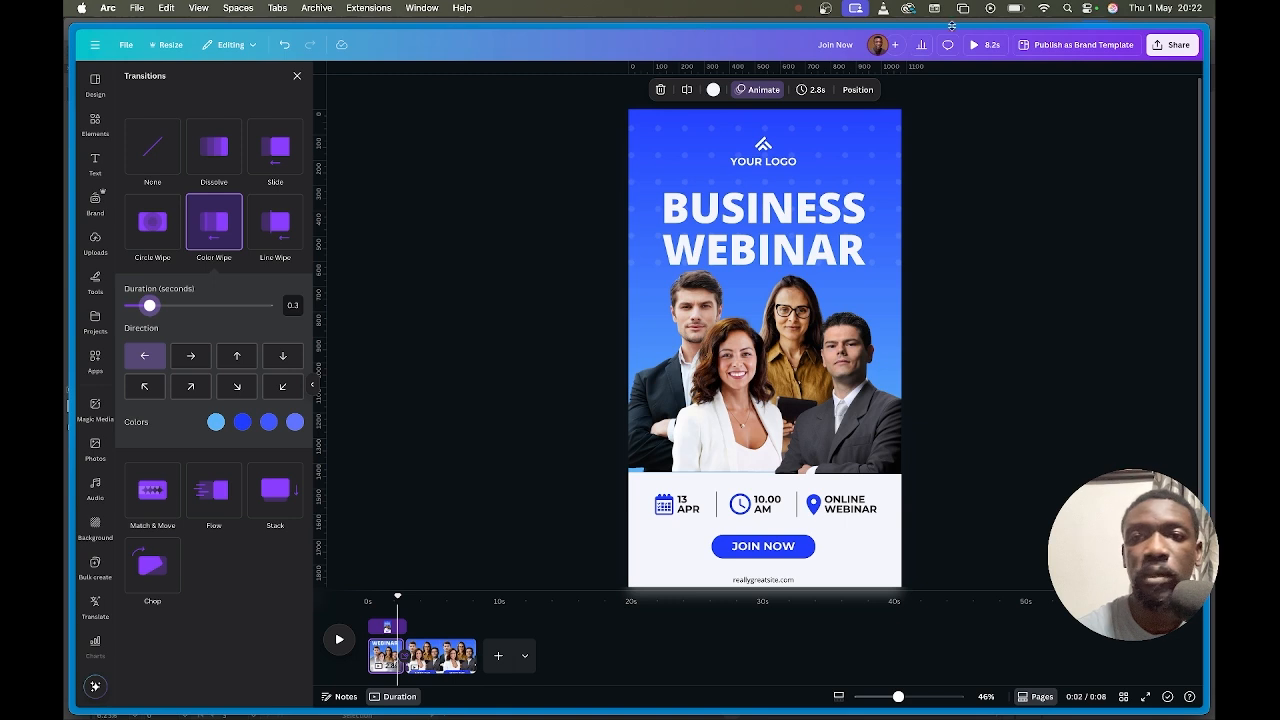
click(982, 44)
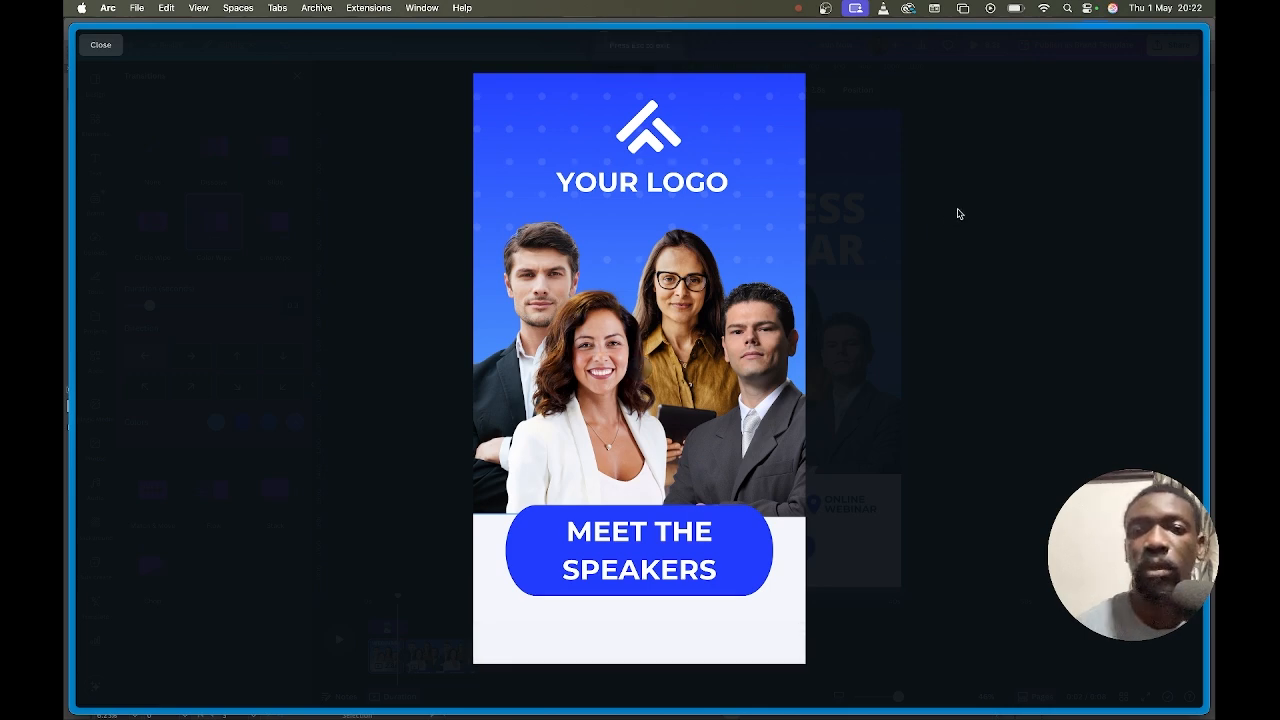
key(Escape)
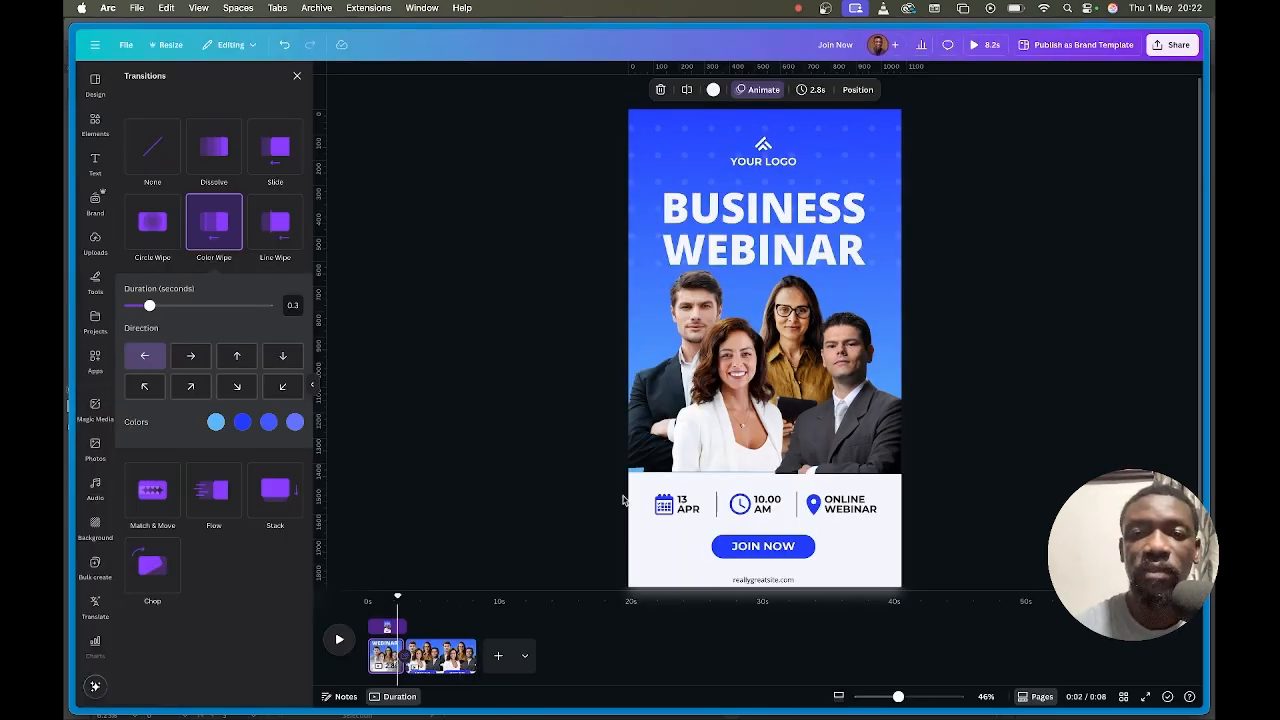
click(510, 320)
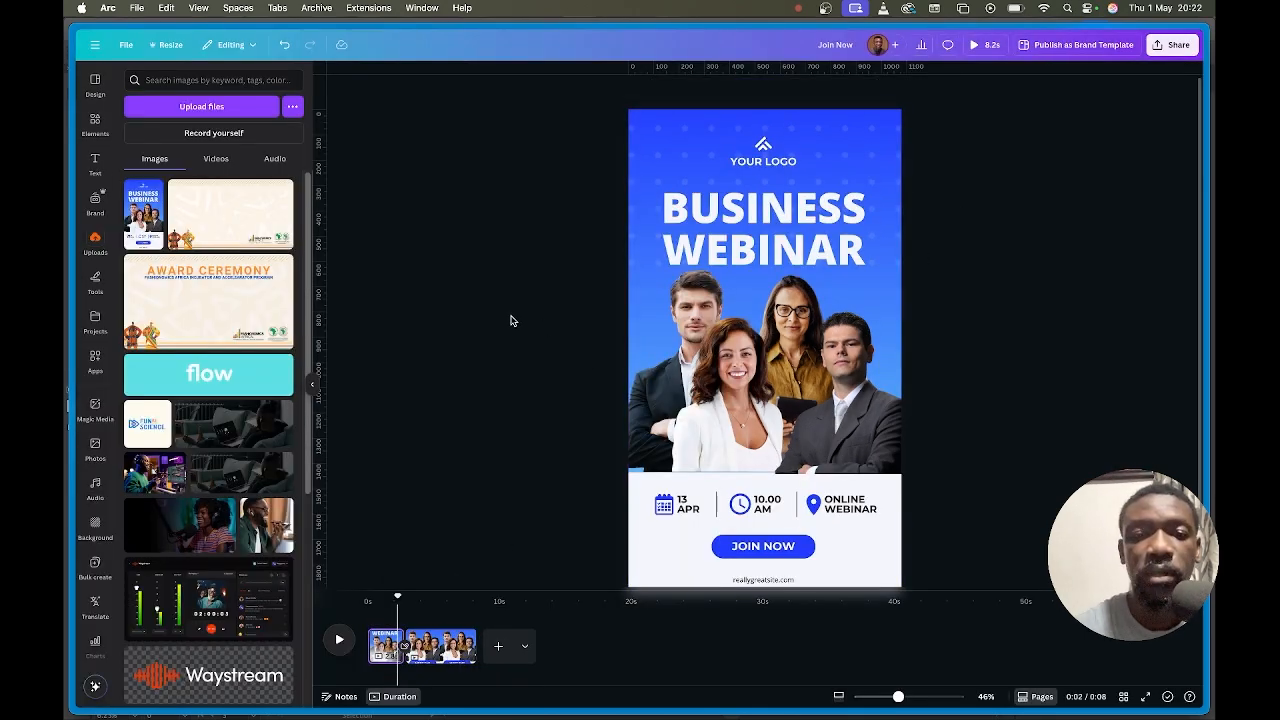
drag(531, 314, 930, 427)
click(865, 420)
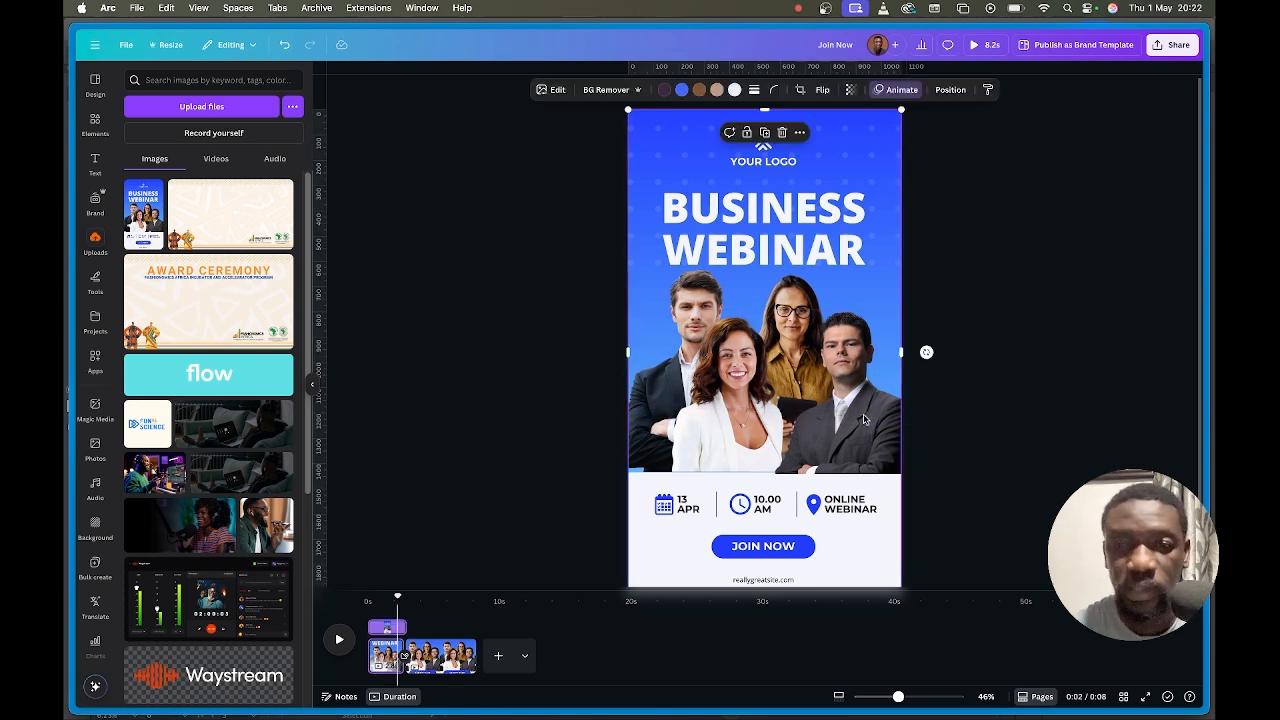
Group the four speaker photos on the MEET THE SPEAKERS page, keeping them in their original position.
click(441, 677)
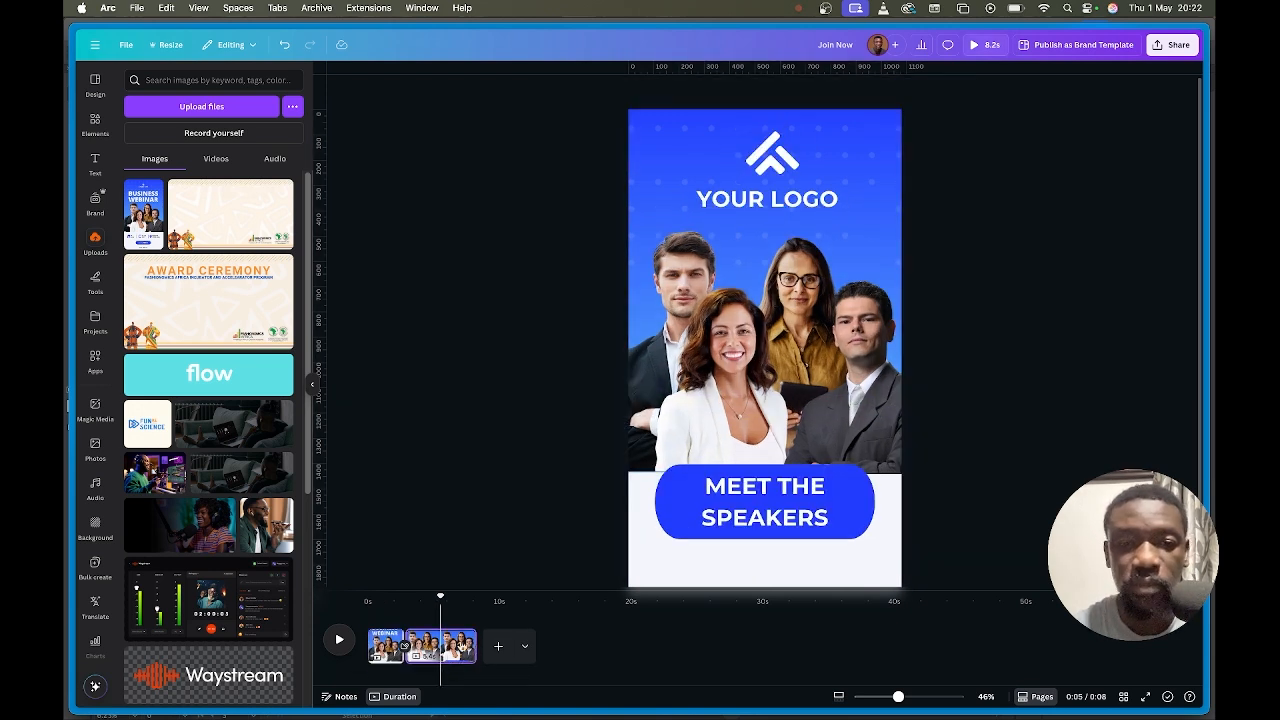
click(749, 424)
shift+click(790, 255)
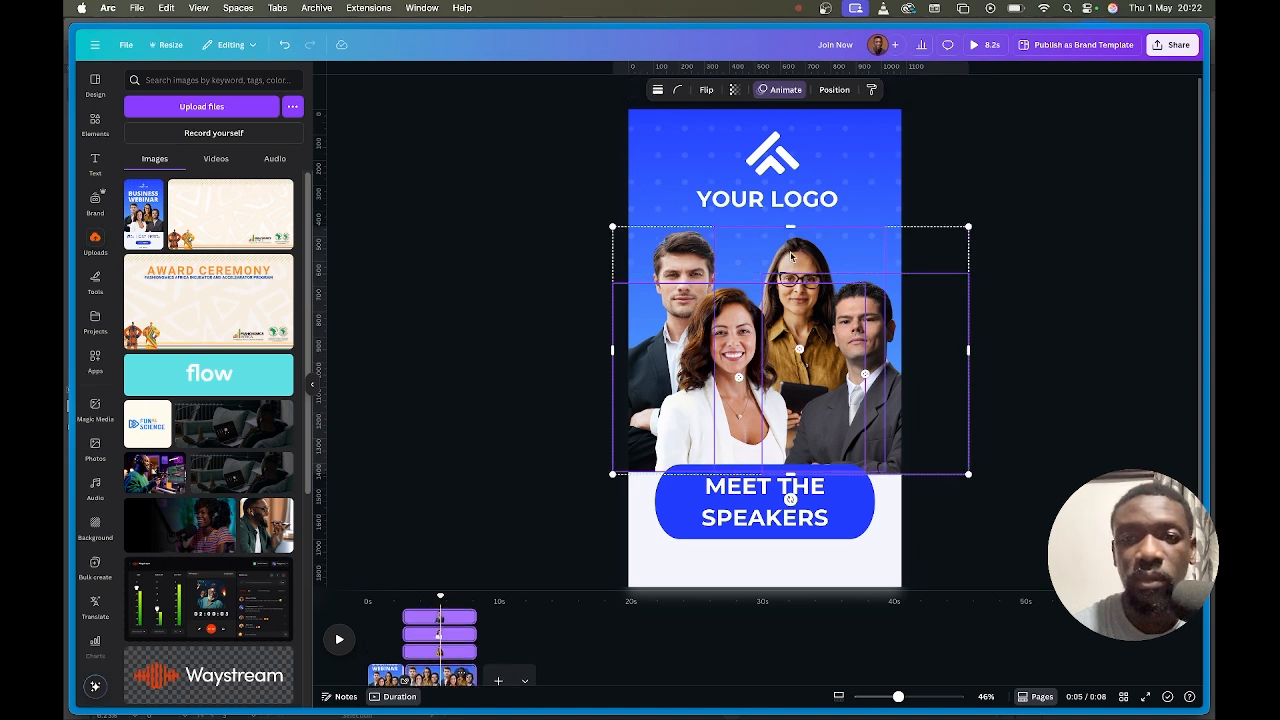
shift+click(706, 254)
drag(681, 264, 716, 265)
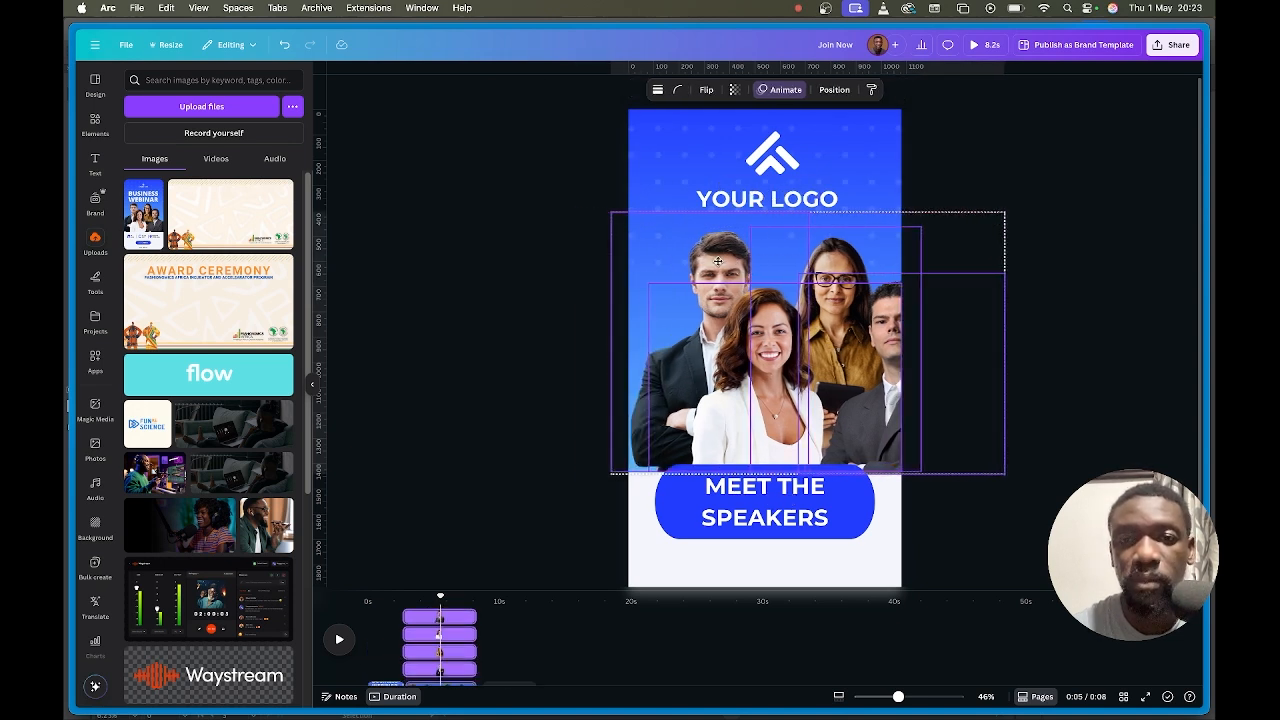
key(super+z)
click(737, 190)
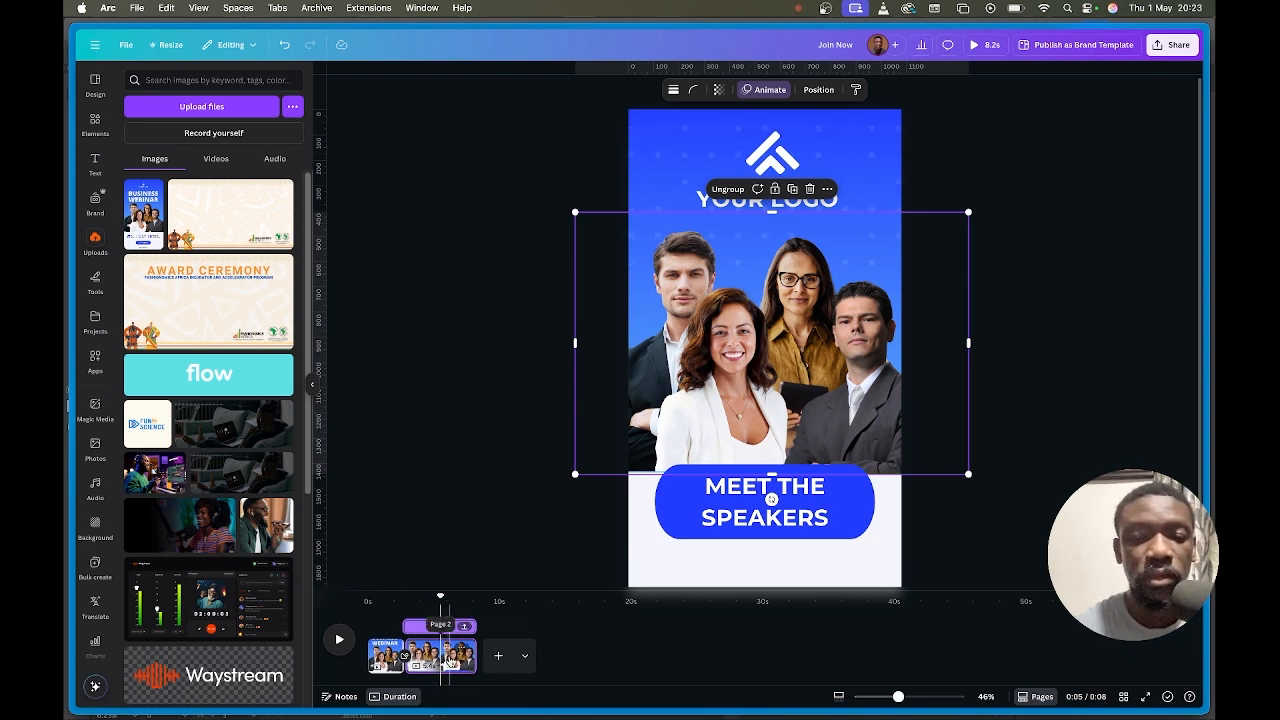
click(1036, 307)
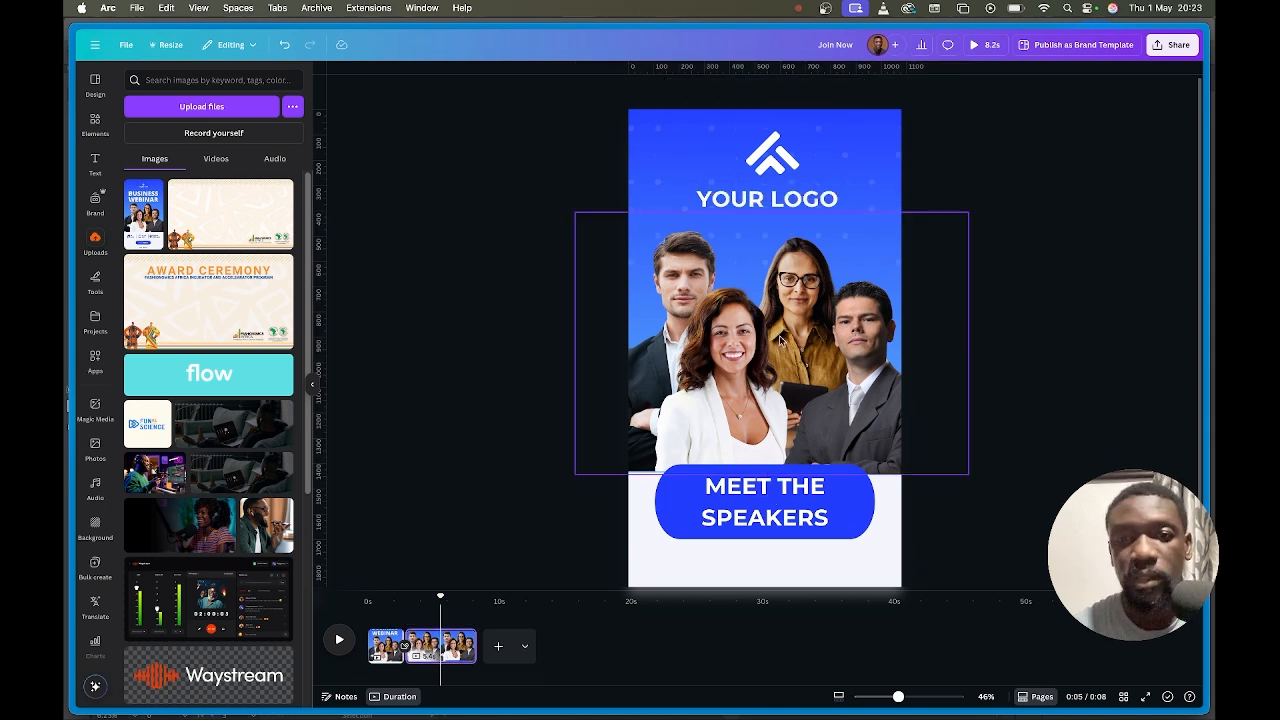
Copy the background, logo and grouped speaker photos from the MEET THE SPEAKERS page onto a new third page.
drag(1005, 397, 553, 68)
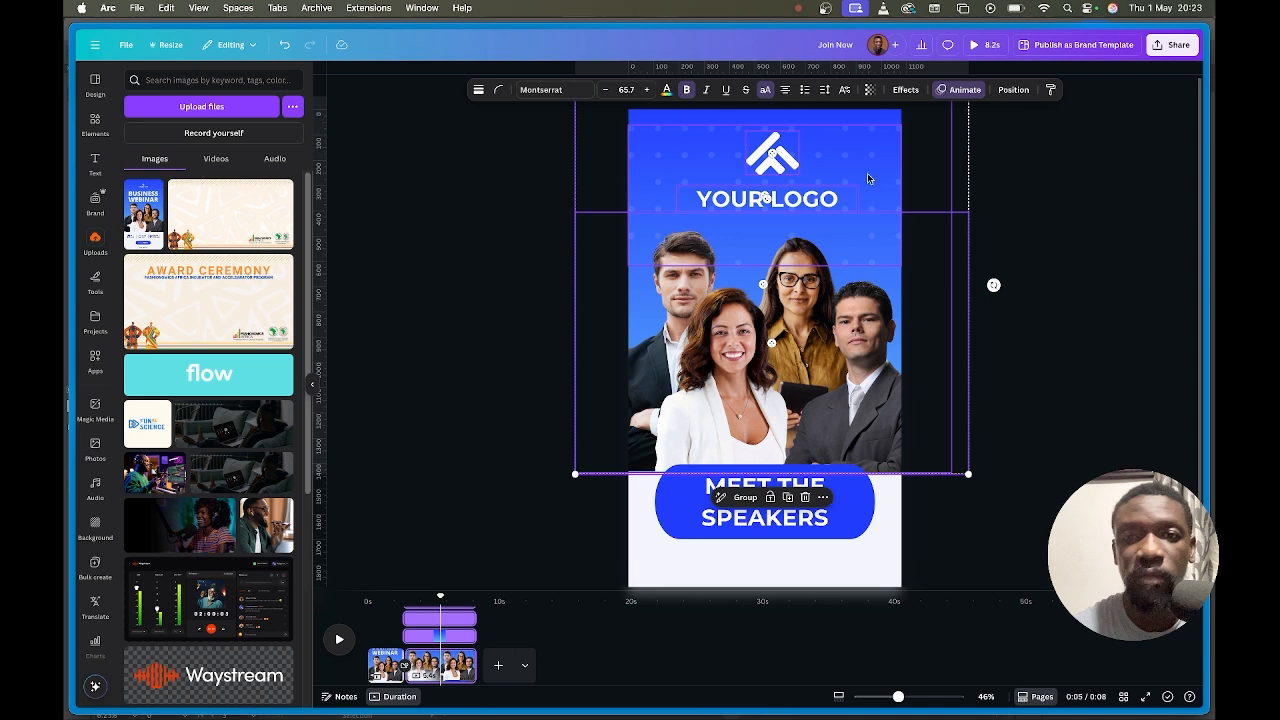
click(500, 667)
key(ctrl+v)
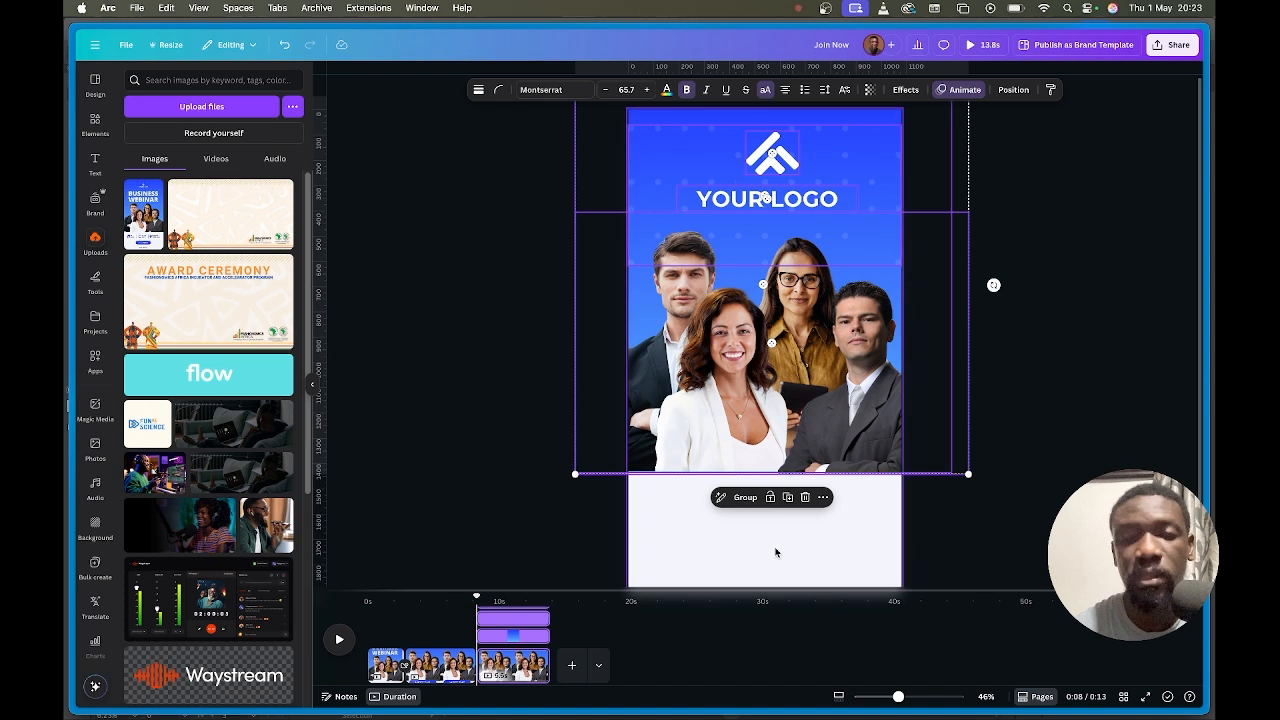
click(1063, 200)
Delete the logo symbol and the YOUR LOGO text from the third page.
click(767, 172)
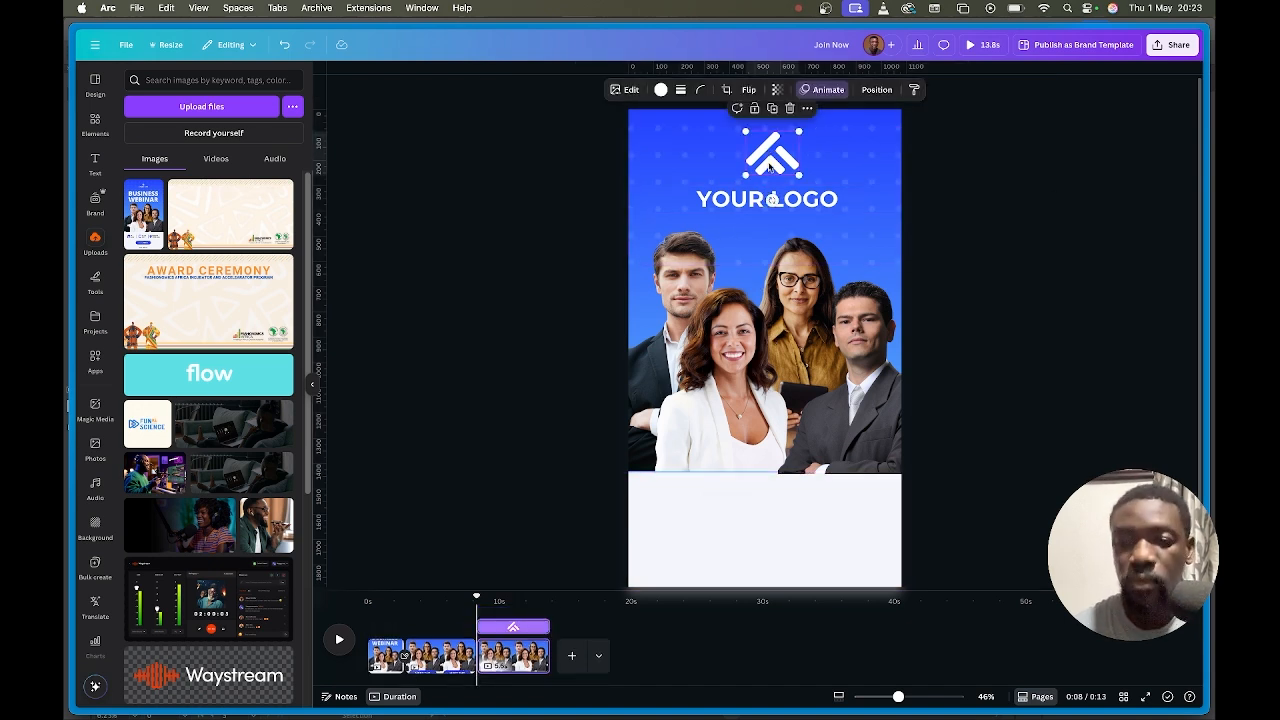
key(Delete)
click(770, 199)
key(Delete)
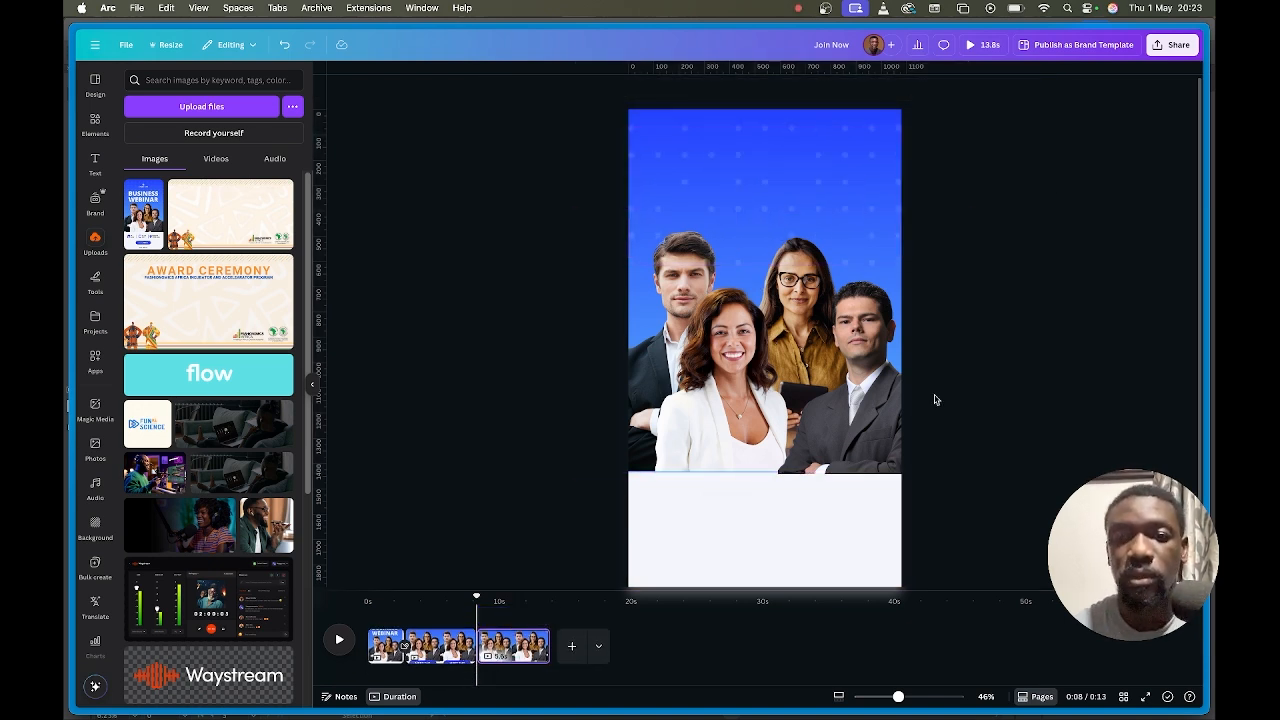
Enlarge the speaker group on the third page so it extends well beyond the page, and reposition it around the two women.
click(952, 292)
drag(969, 211, 1072, 143)
drag(774, 353, 746, 358)
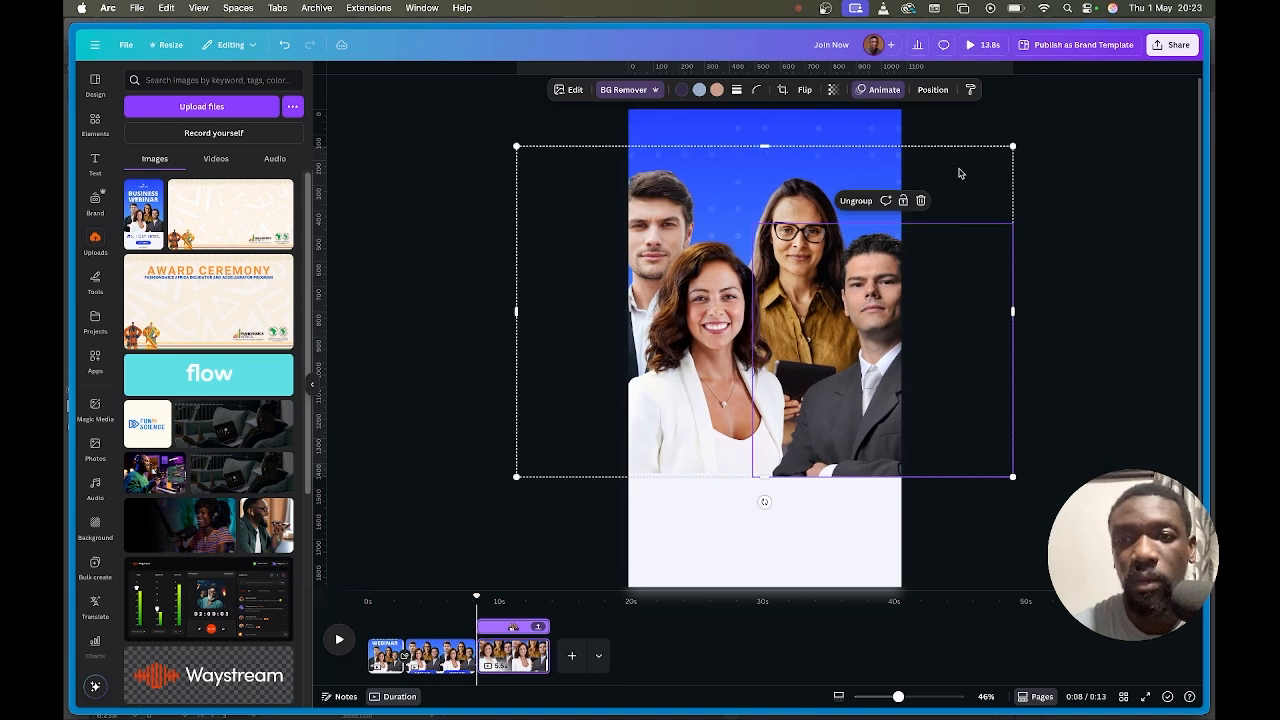
drag(1011, 146, 1086, 100)
drag(831, 318, 818, 317)
drag(494, 475, 417, 493)
drag(693, 390, 734, 368)
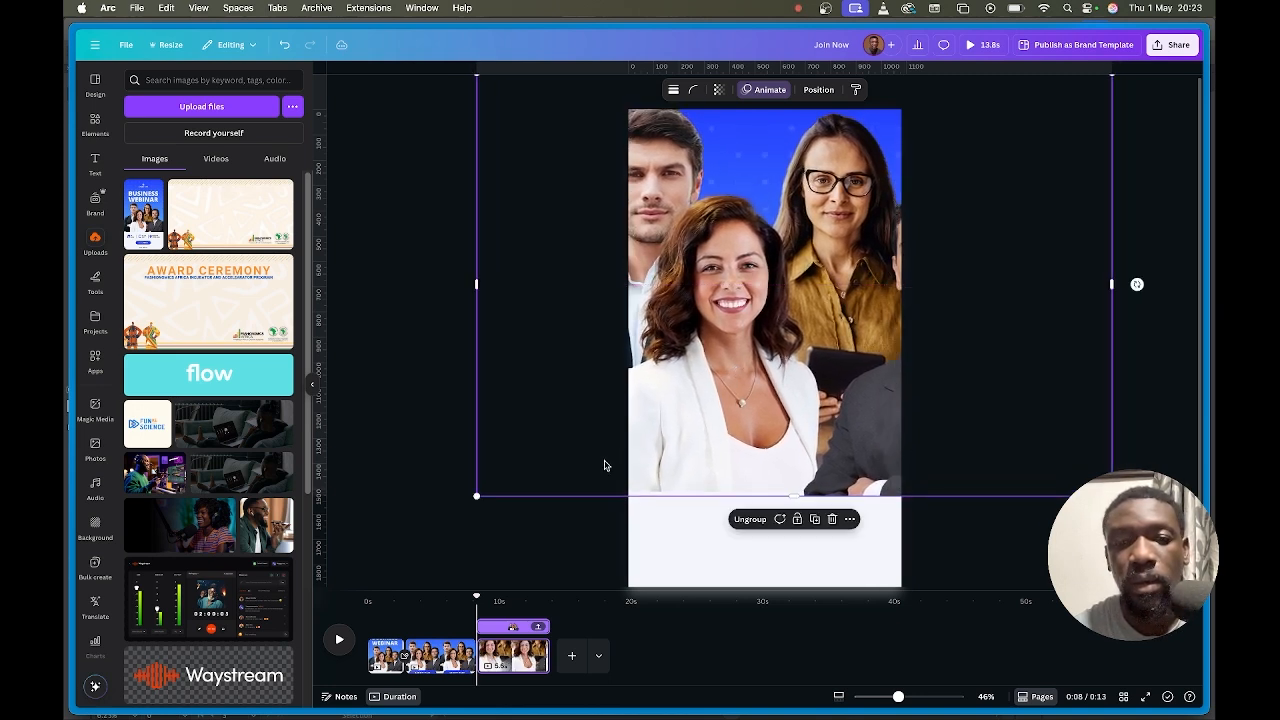
Enlarge the speaker group further and move it so the dark-suited man beside the woman in white fills the third page.
drag(478, 503, 142, 714)
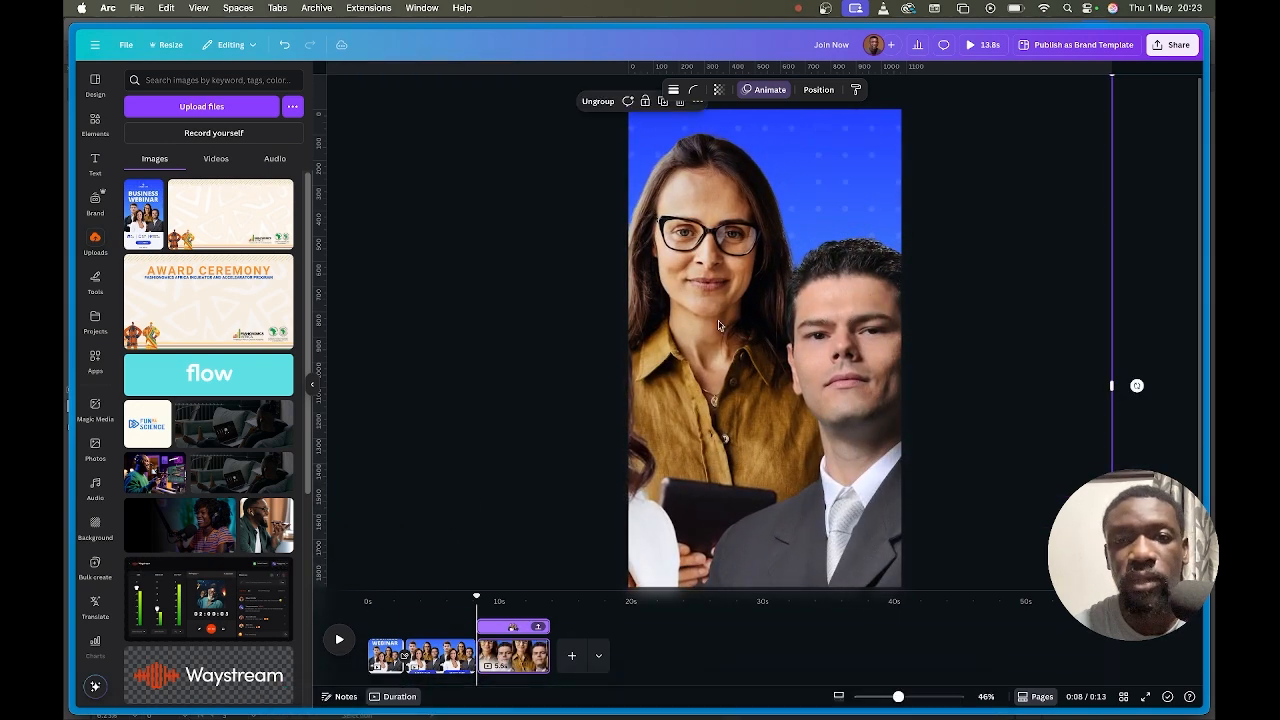
drag(736, 299, 1058, 280)
drag(753, 203, 785, 298)
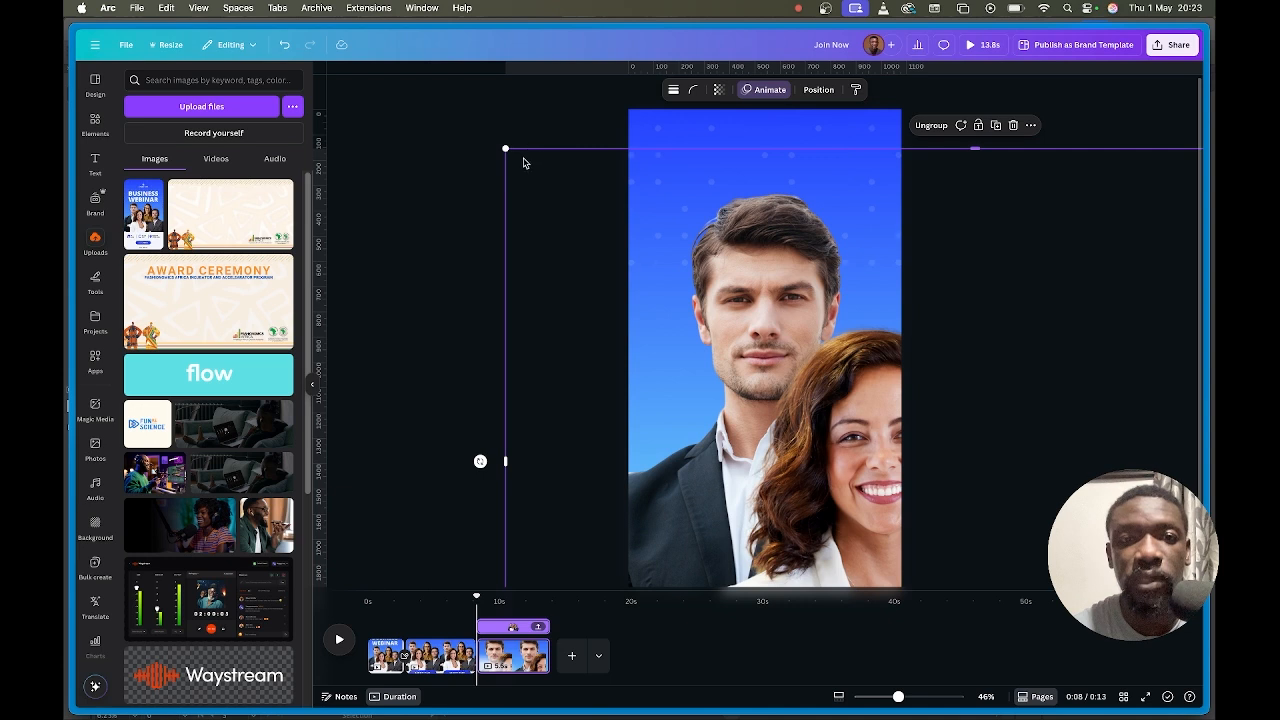
drag(508, 150, 368, 86)
drag(850, 357, 909, 351)
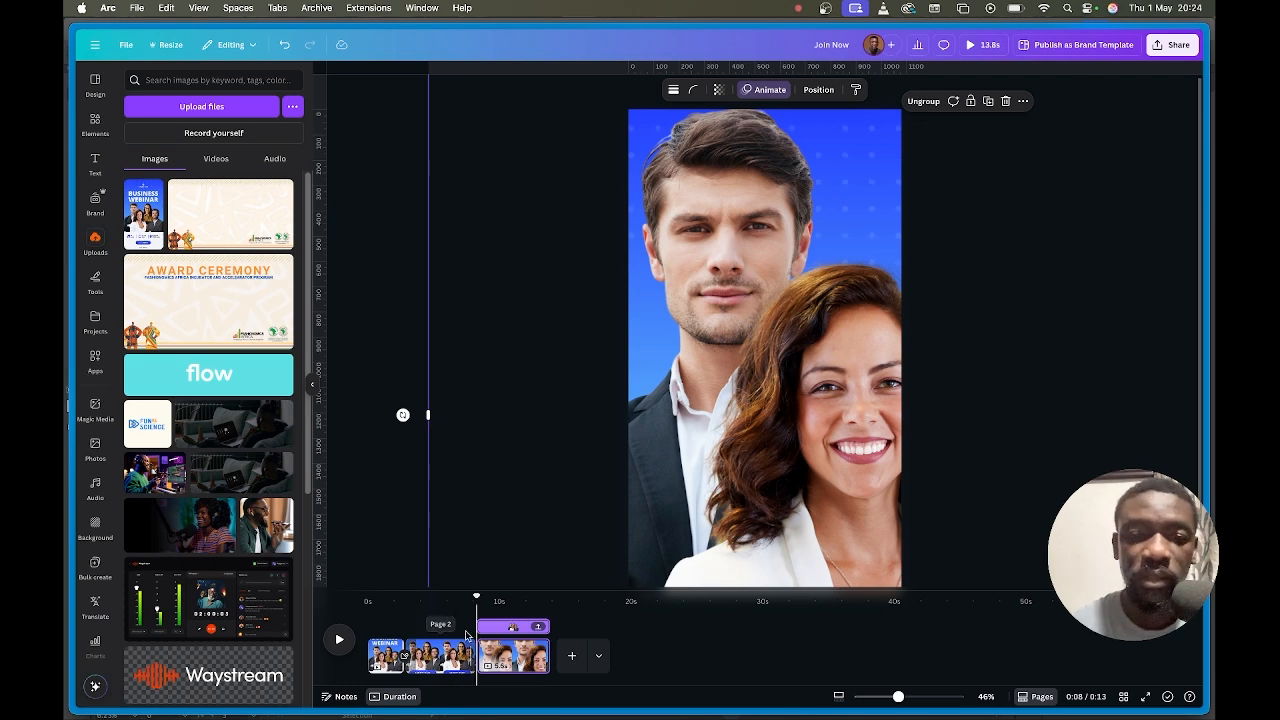
Switch to the 2025 SOTS meet the ministers Video.mp4 design, scrub through its speaker close-ups, and return to the Join Now design.
mouse_move(70, 392)
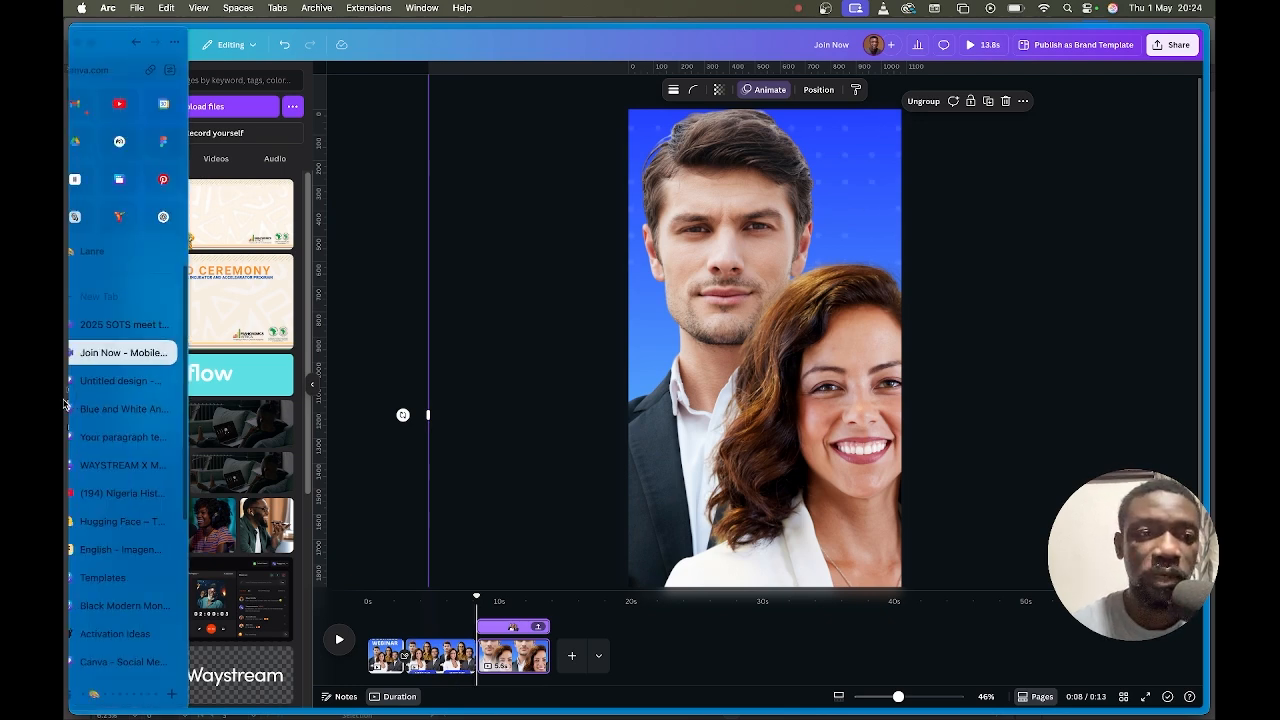
click(124, 325)
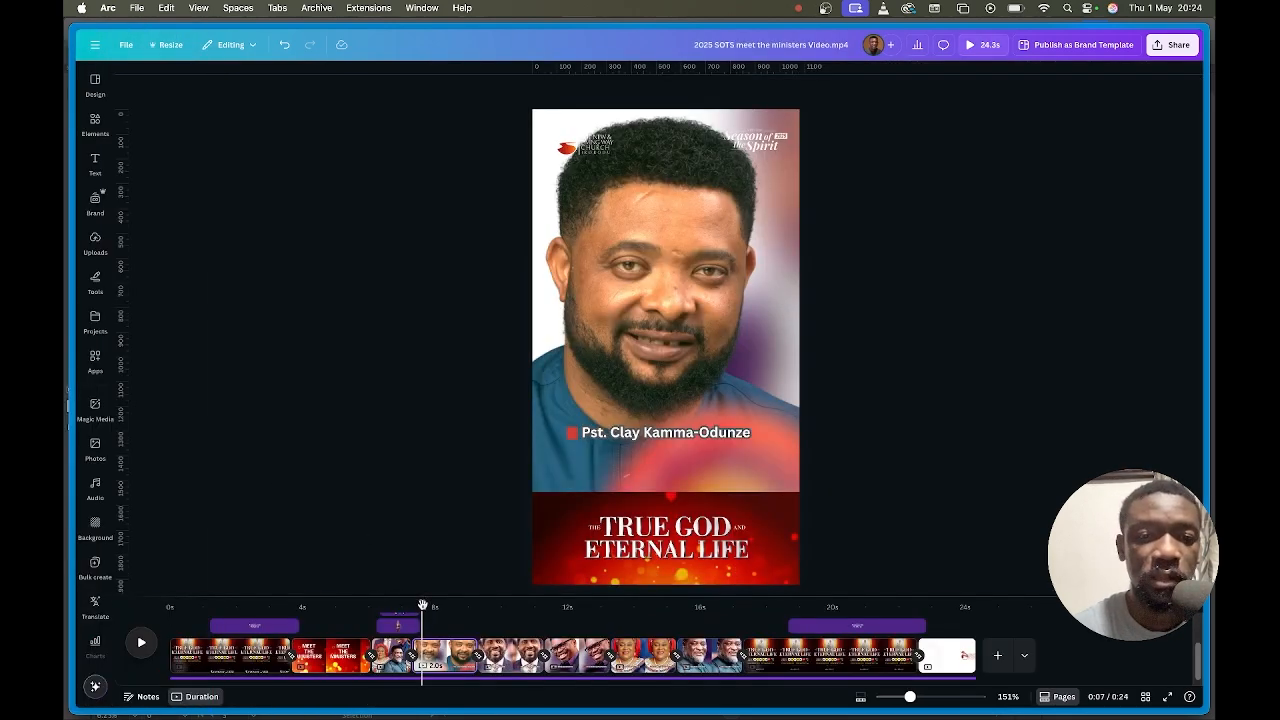
mouse_move(423, 605)
mouse_down()
mouse_move(366, 605)
mouse_move(420, 624)
mouse_up()
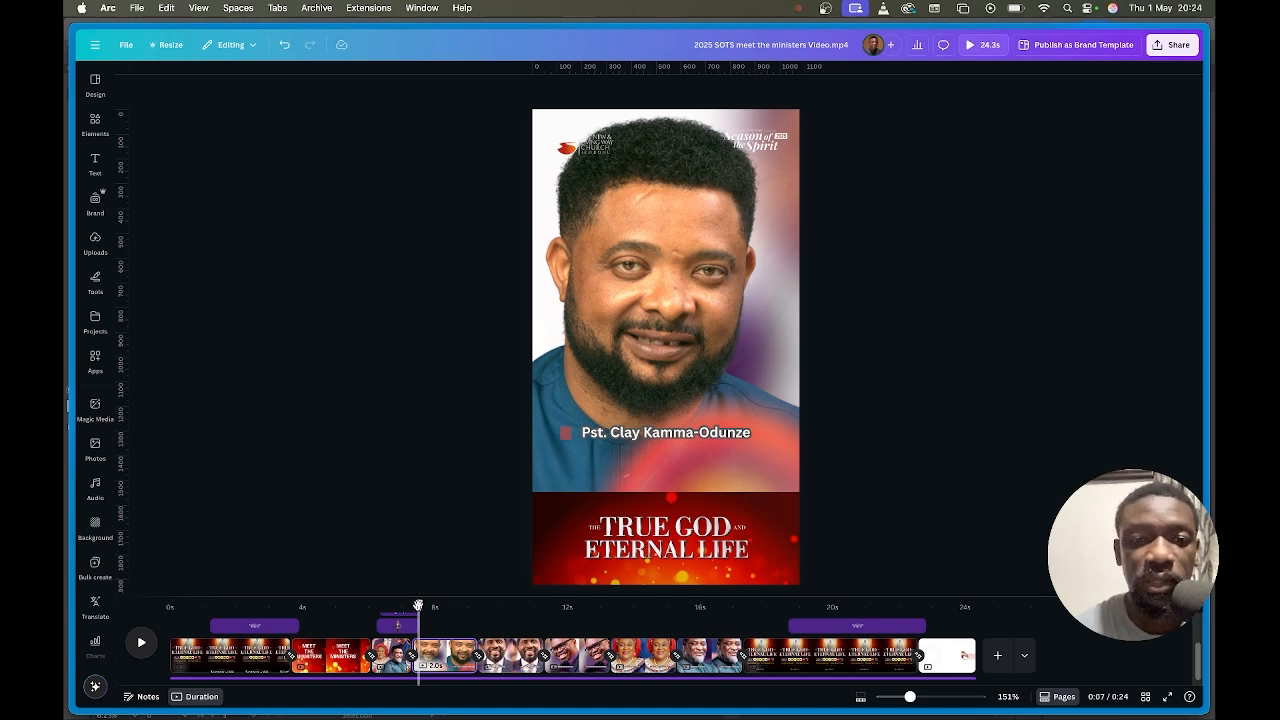
drag(419, 604, 488, 612)
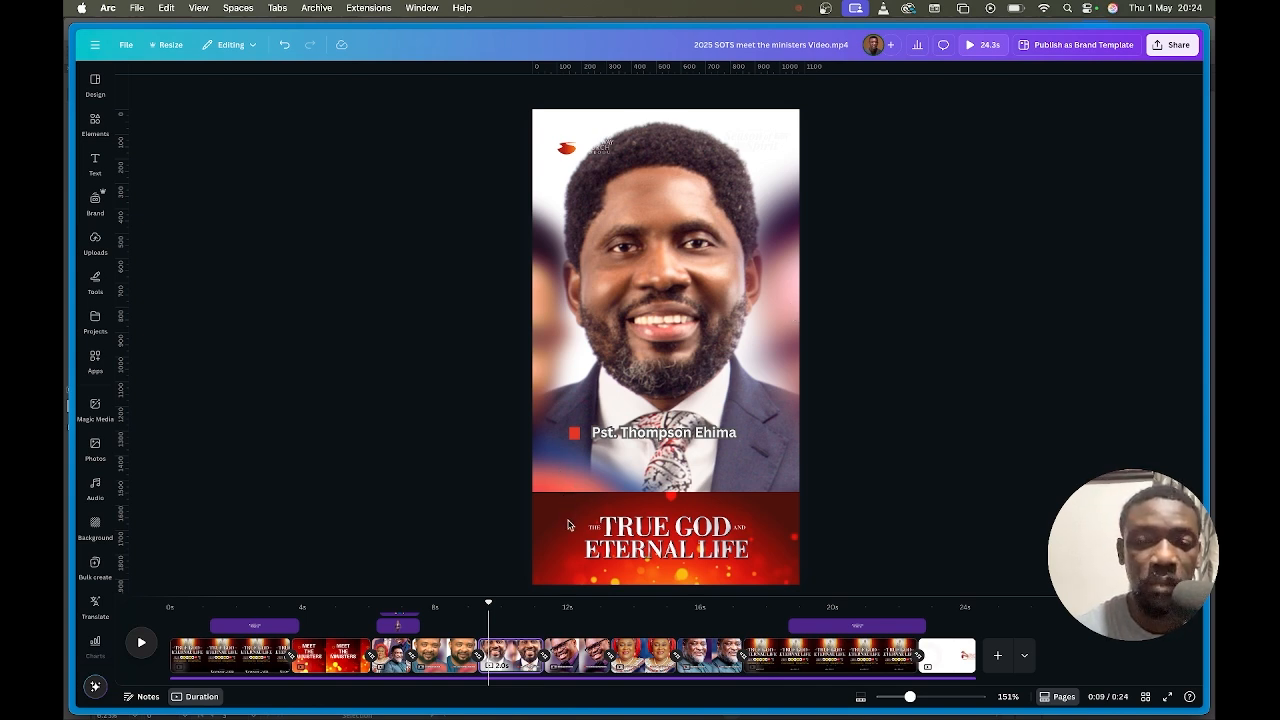
mouse_move(66, 158)
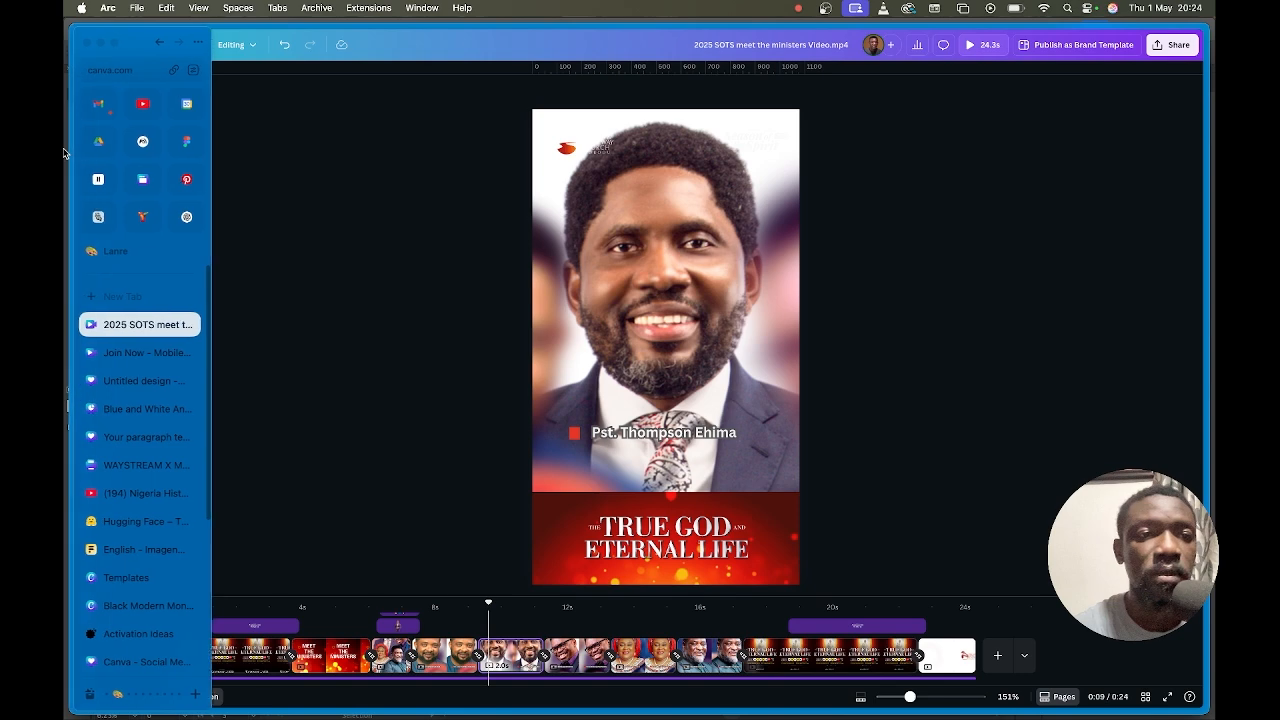
click(113, 352)
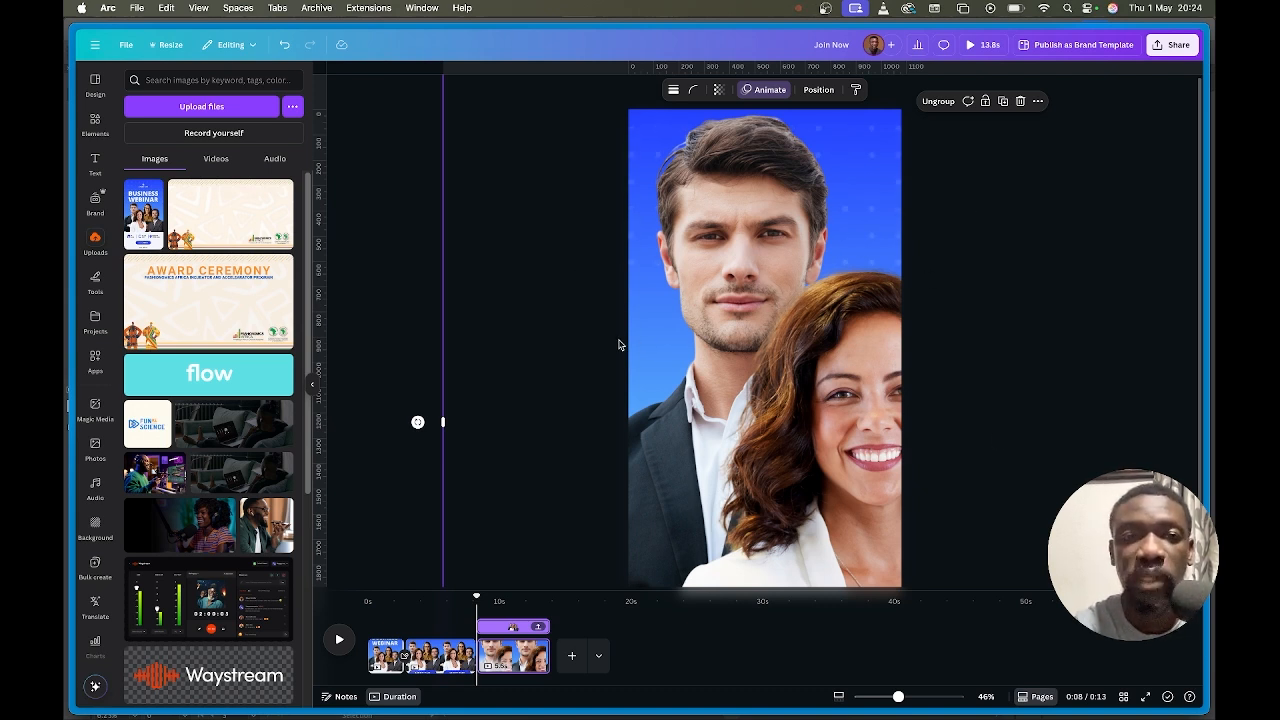
Examine the third page's layers and the options available for the page.
click(1049, 278)
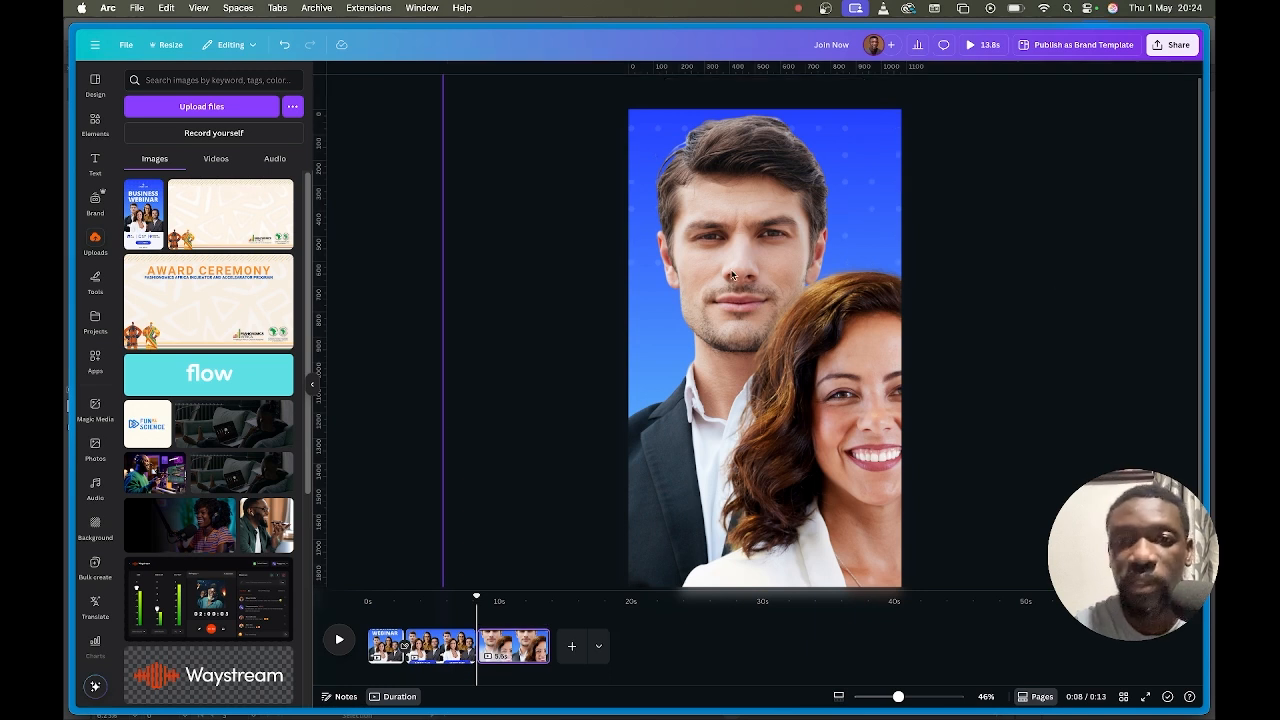
click(813, 318)
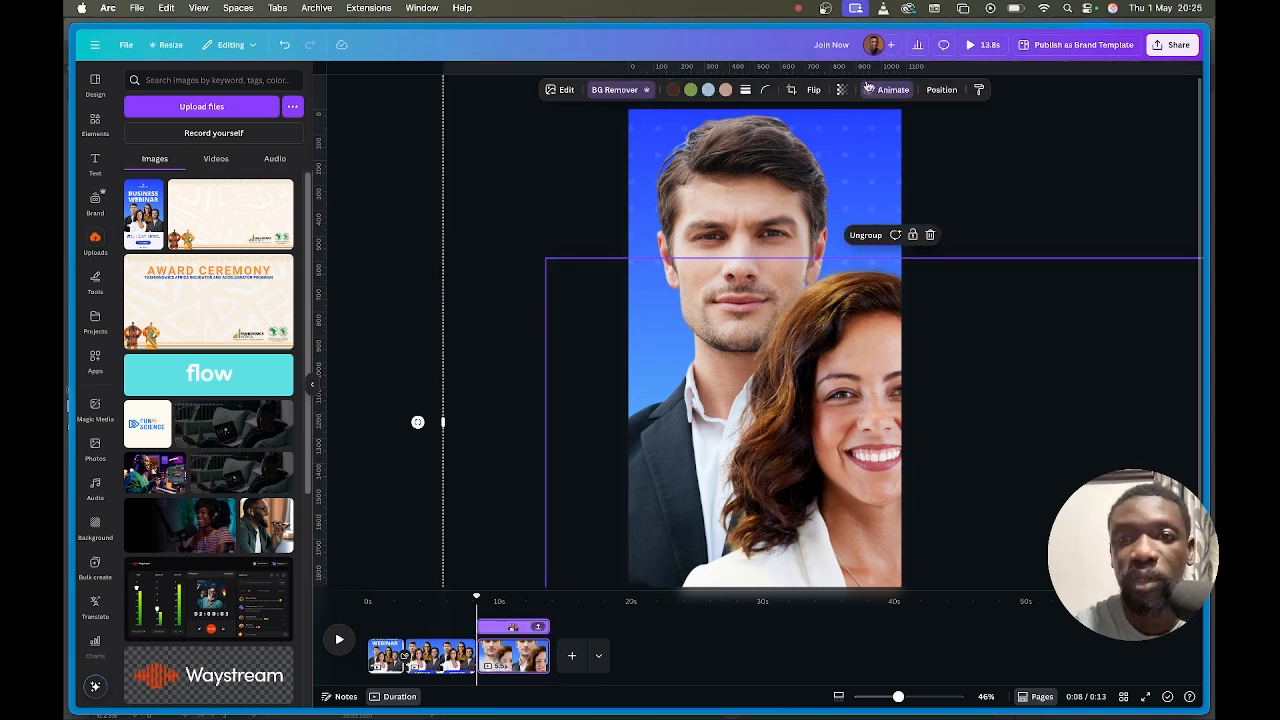
click(942, 90)
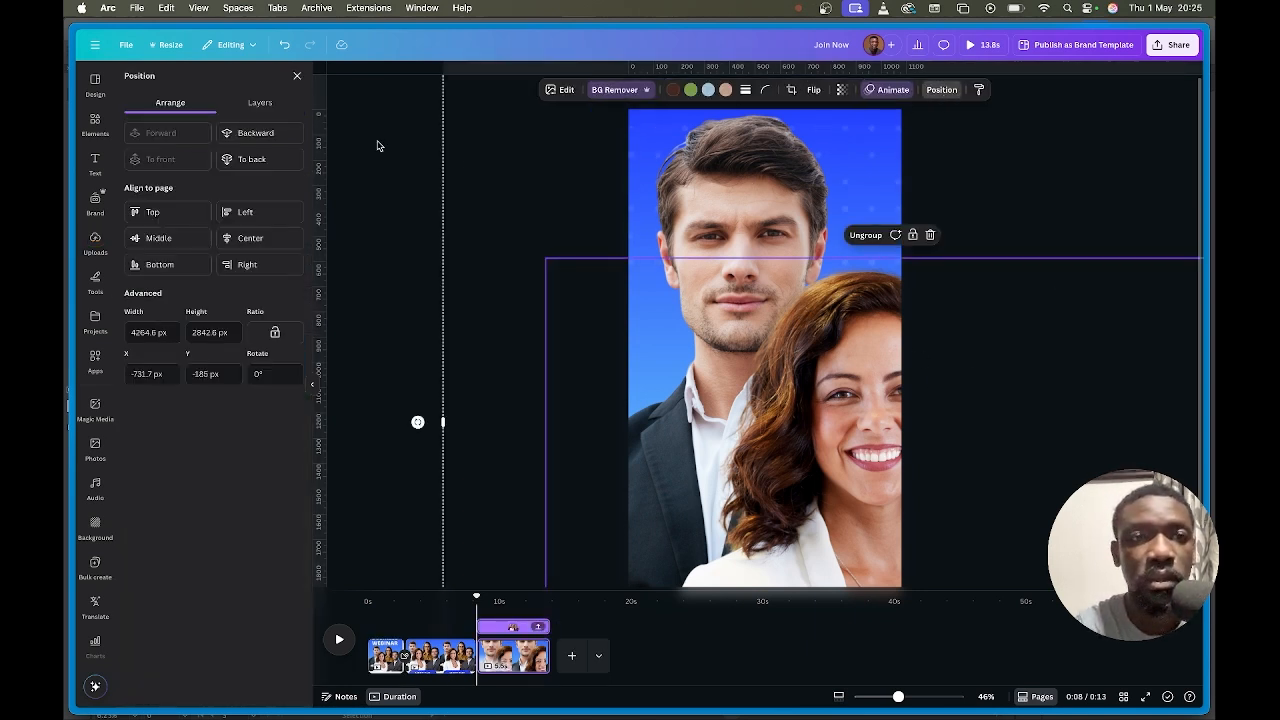
click(264, 104)
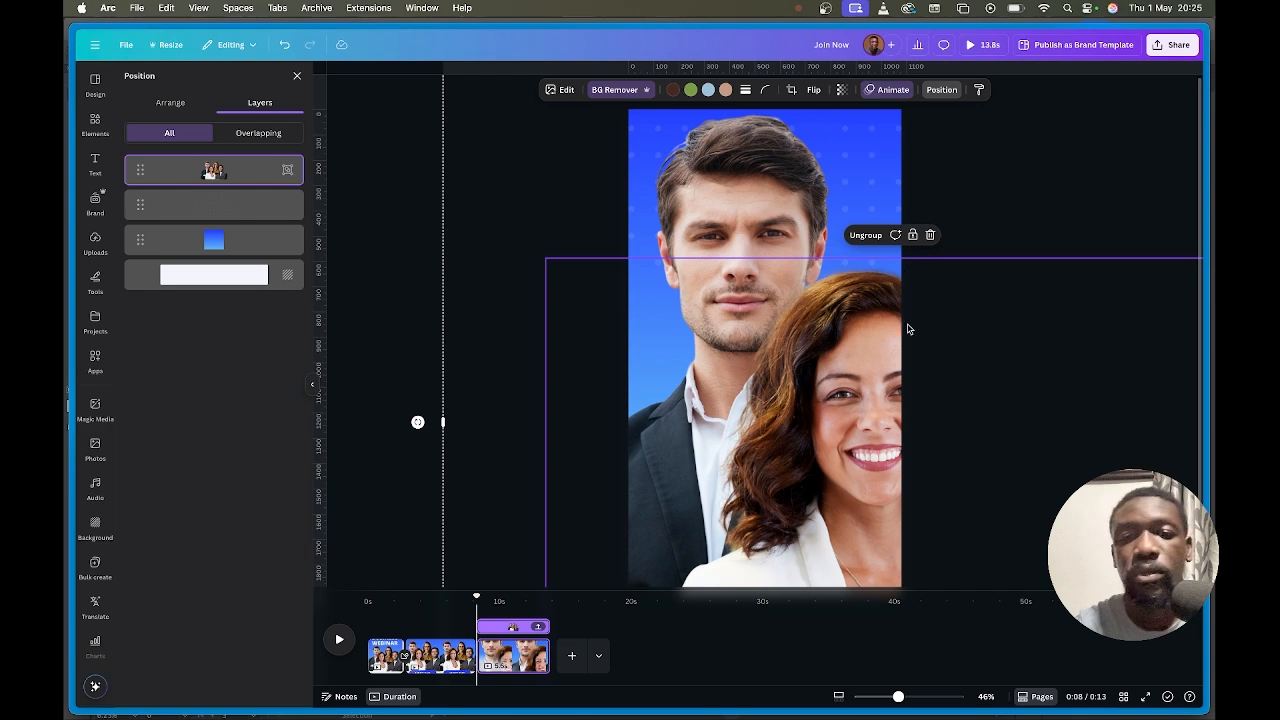
right_click(533, 645)
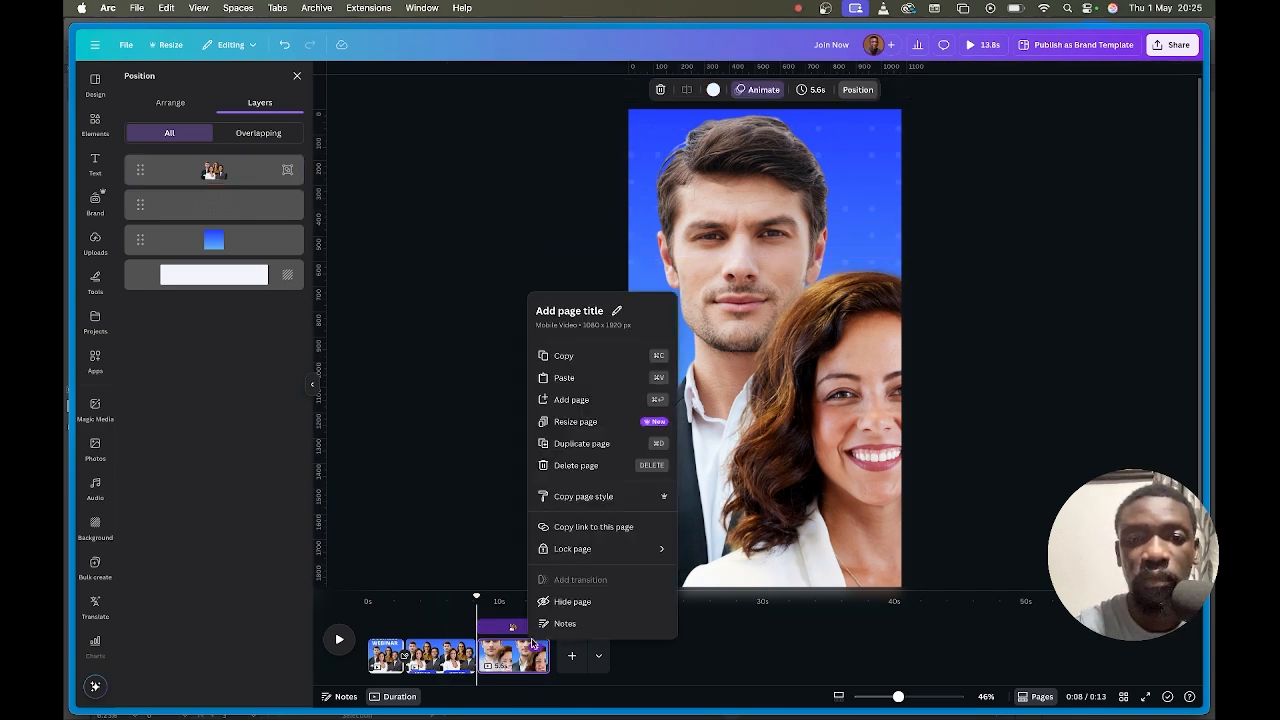
click(798, 251)
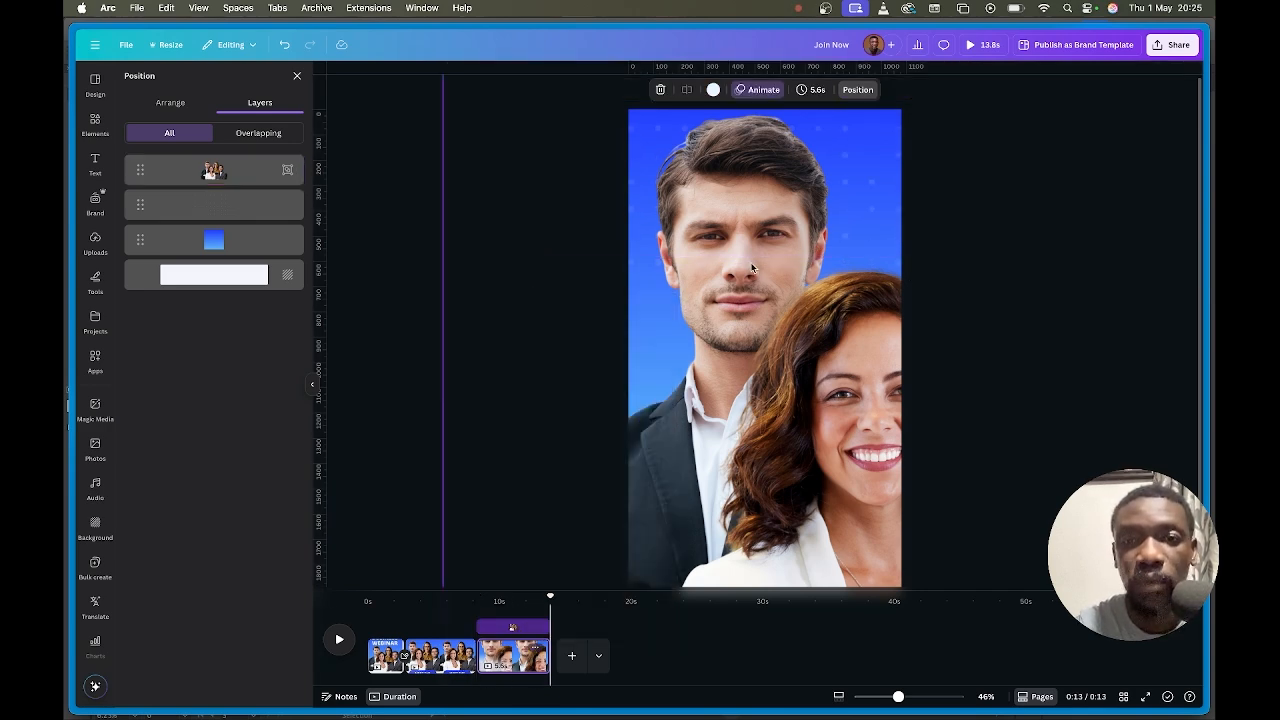
Enlarge and reposition the speaker group so the dark-suited man's face is centred in the upper half of the third page.
click(748, 284)
drag(748, 284, 834, 450)
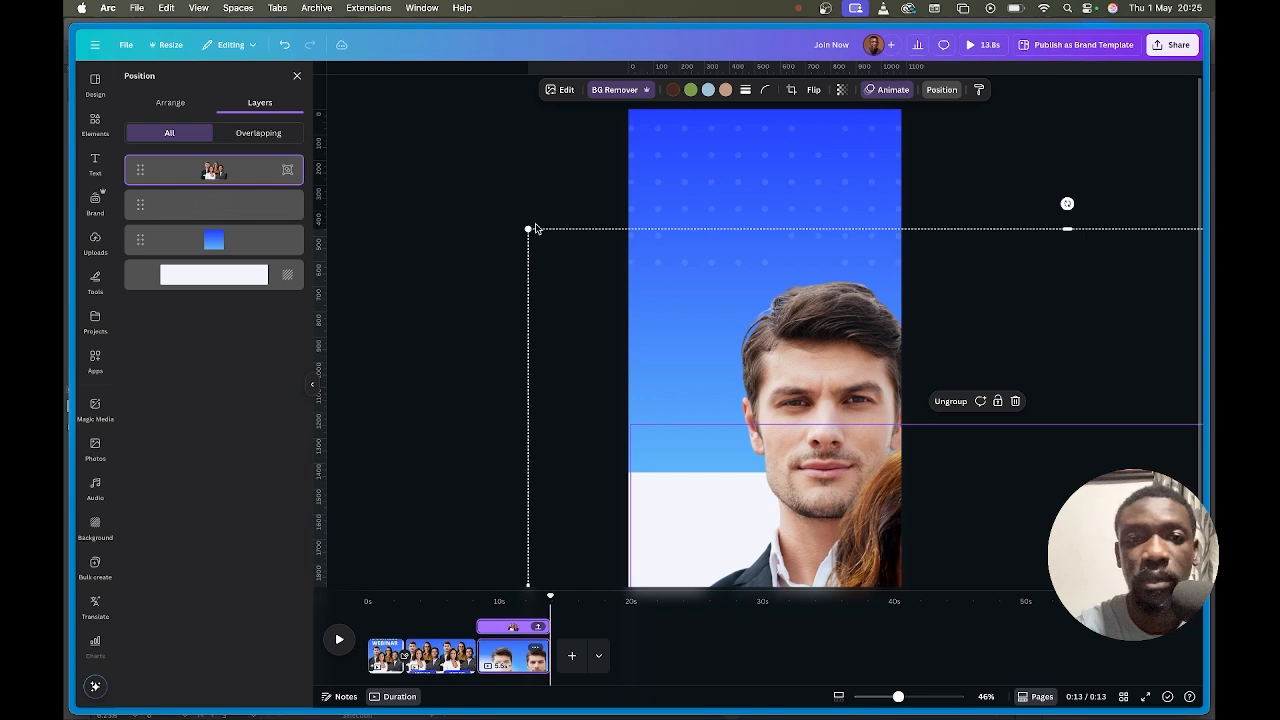
drag(511, 211, 343, 103)
drag(677, 363, 830, 365)
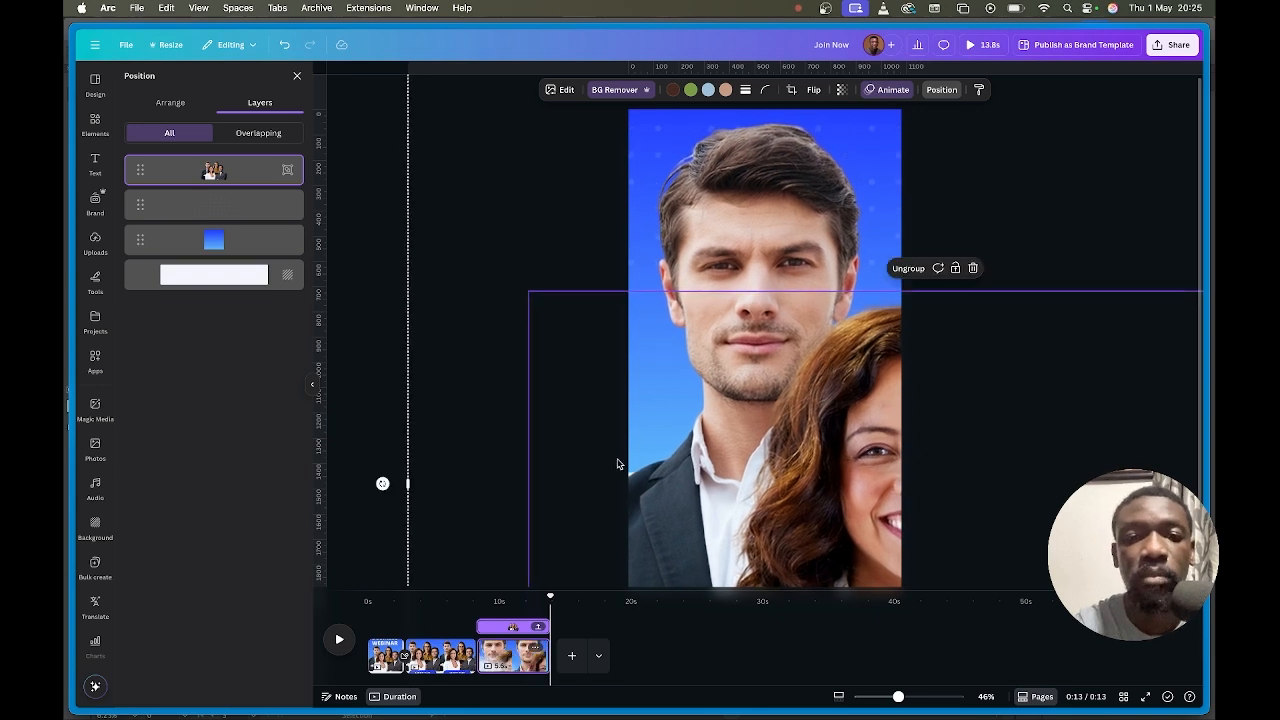
Duplicate the third page three times to make one close-up page for each of the four speakers.
click(525, 655)
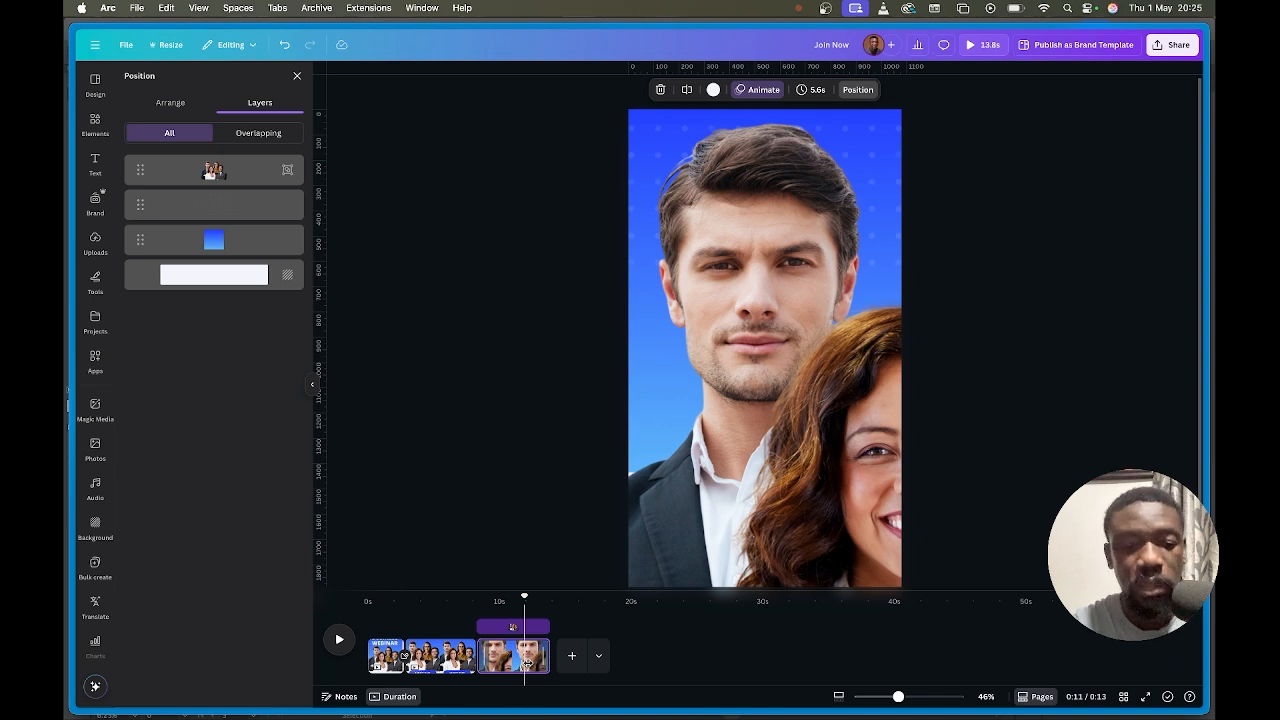
key(super+d)
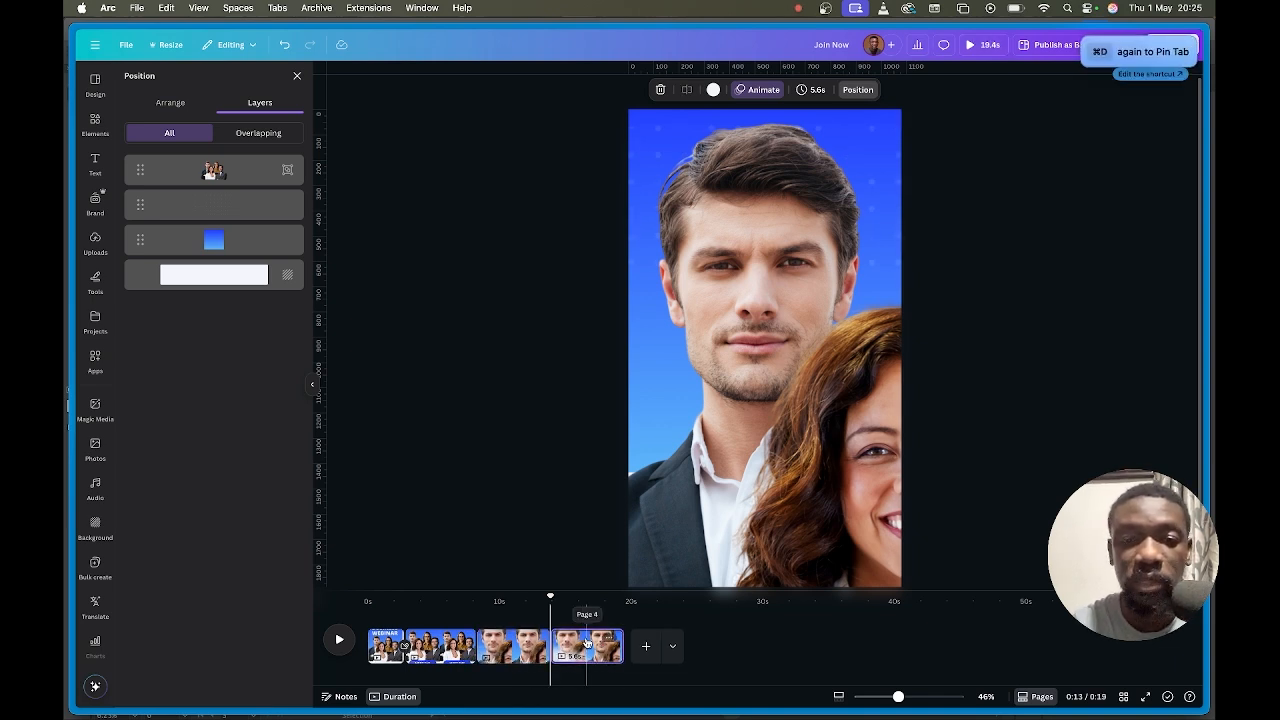
key(super+d)
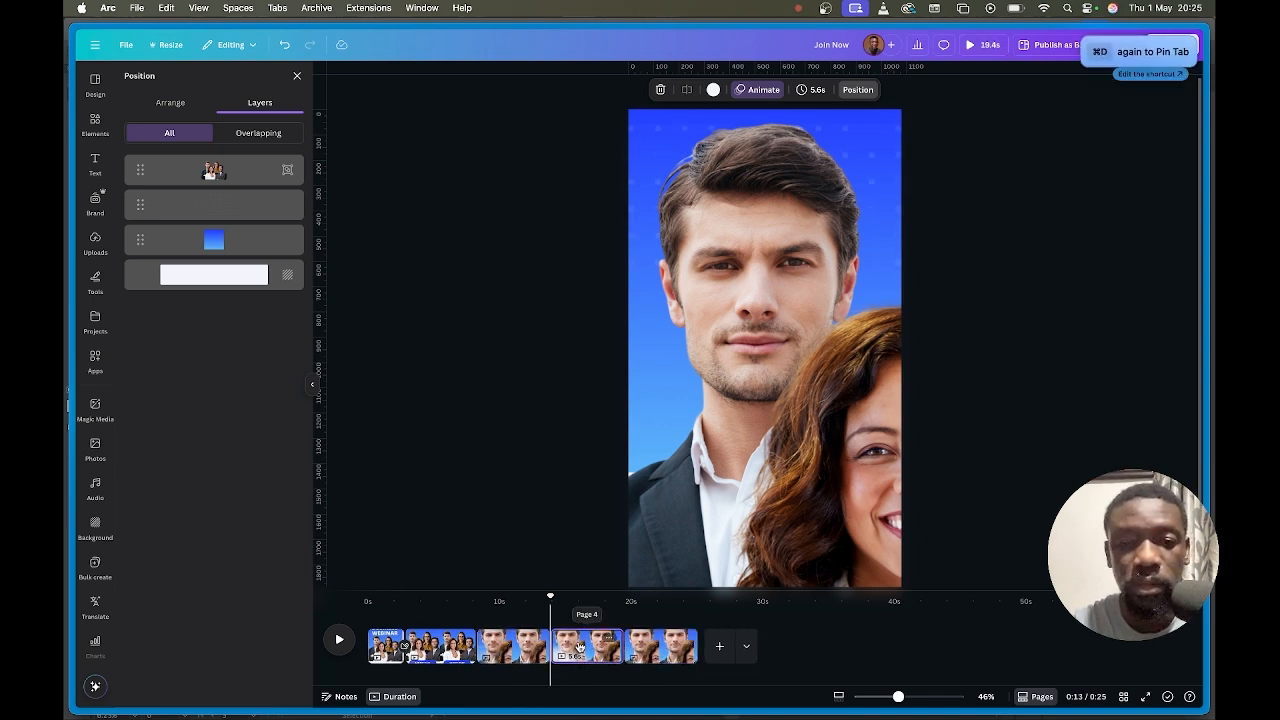
key(super+d)
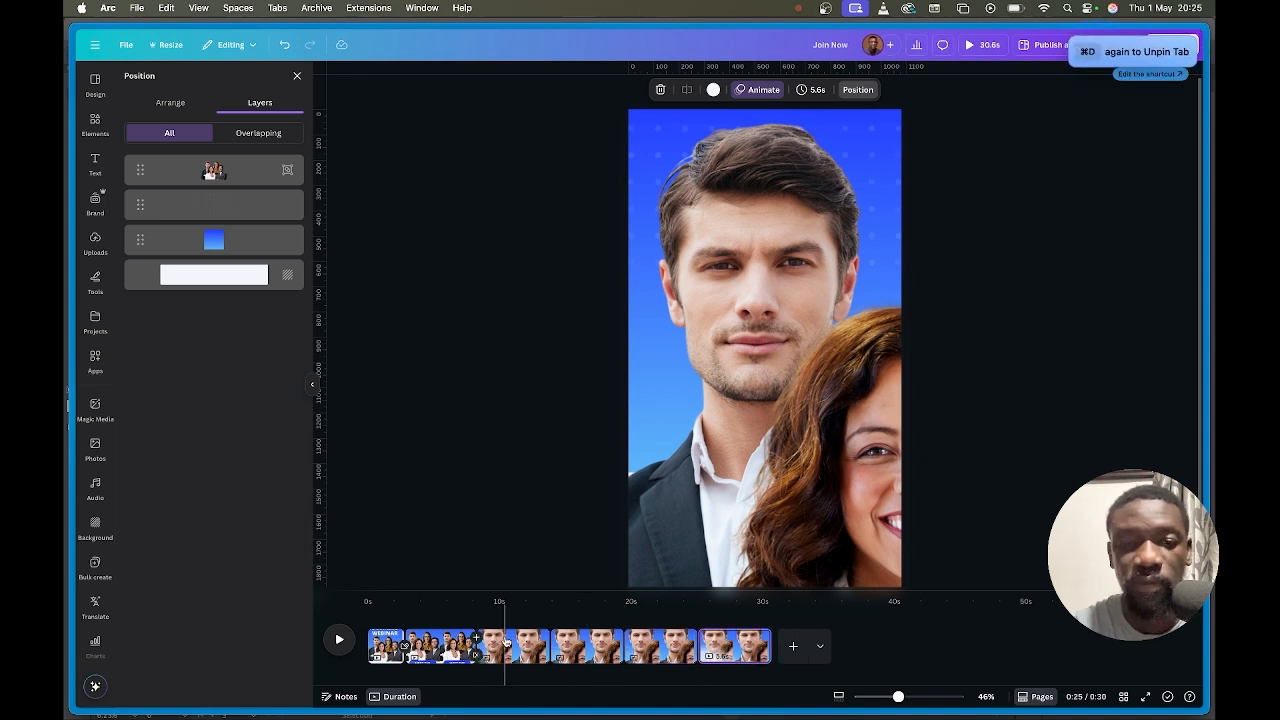
Reposition the speaker group on the fourth page so the smiling woman in the white blazer is centred.
click(513, 645)
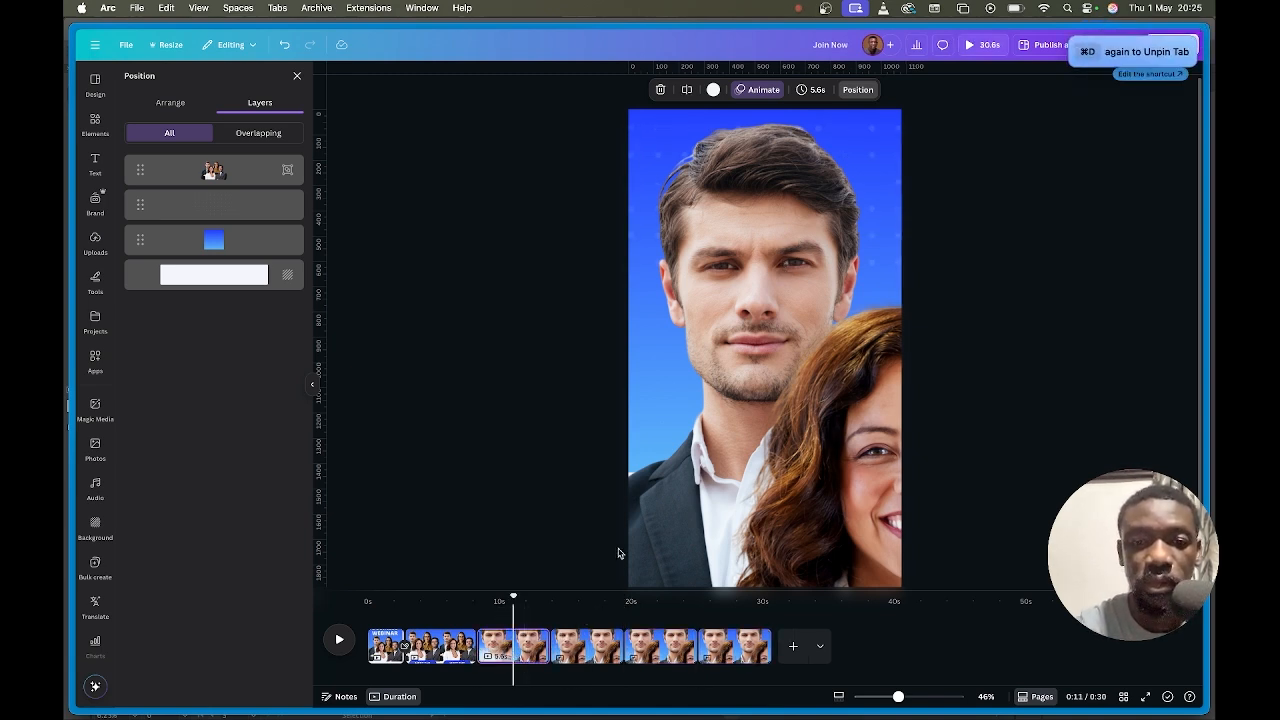
click(587, 645)
click(836, 460)
drag(836, 460, 691, 297)
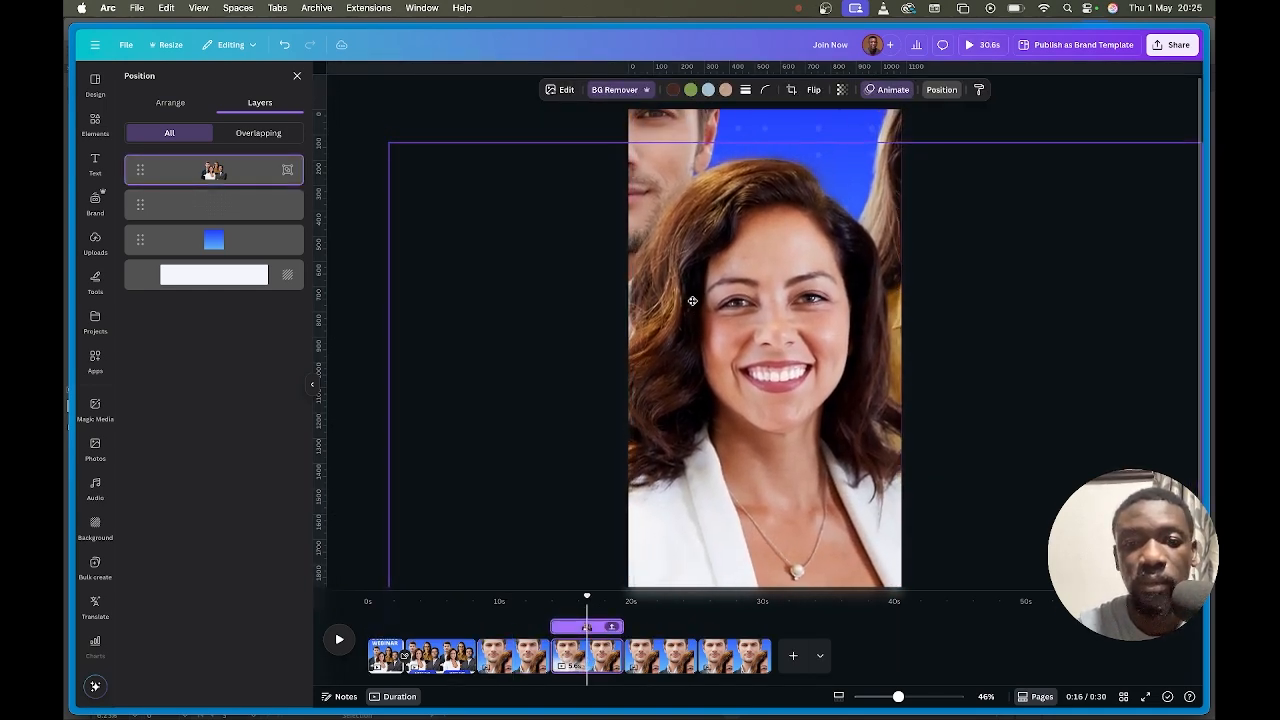
Reposition the speaker group to centre the grey-suited man on the fifth page and the woman with glasses on the sixth page.
click(651, 656)
click(620, 394)
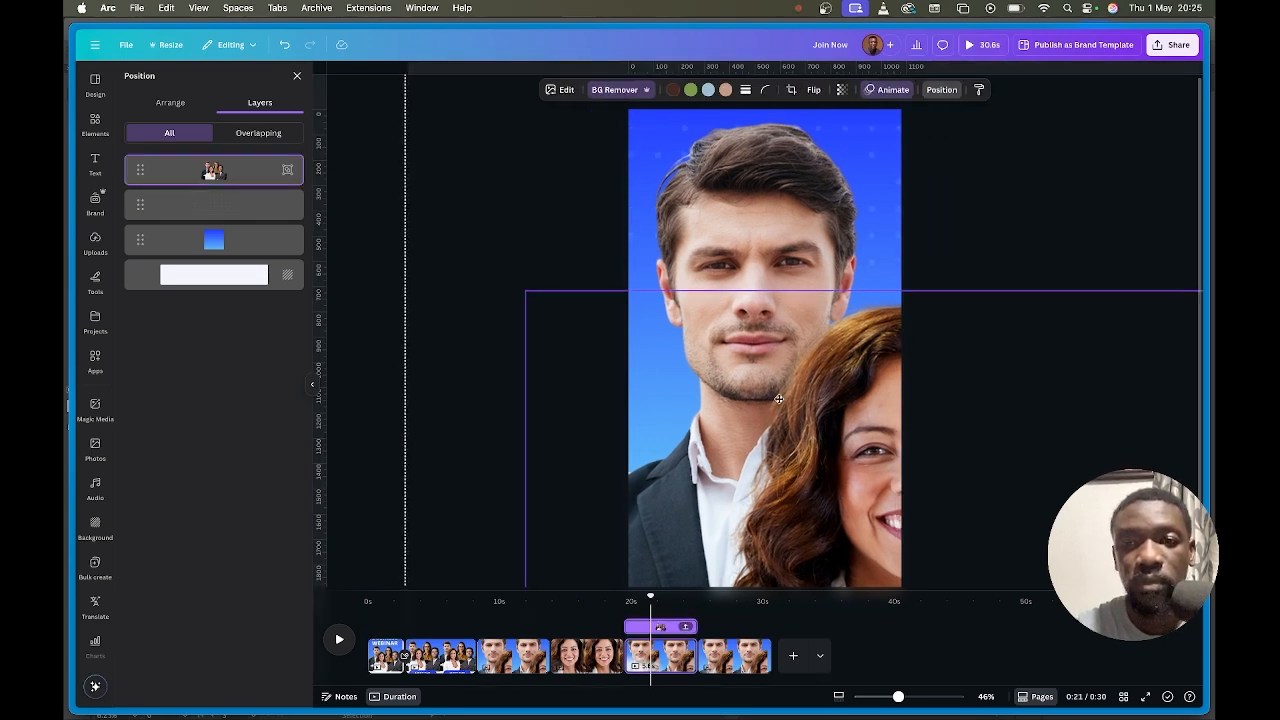
drag(779, 399, 855, 329)
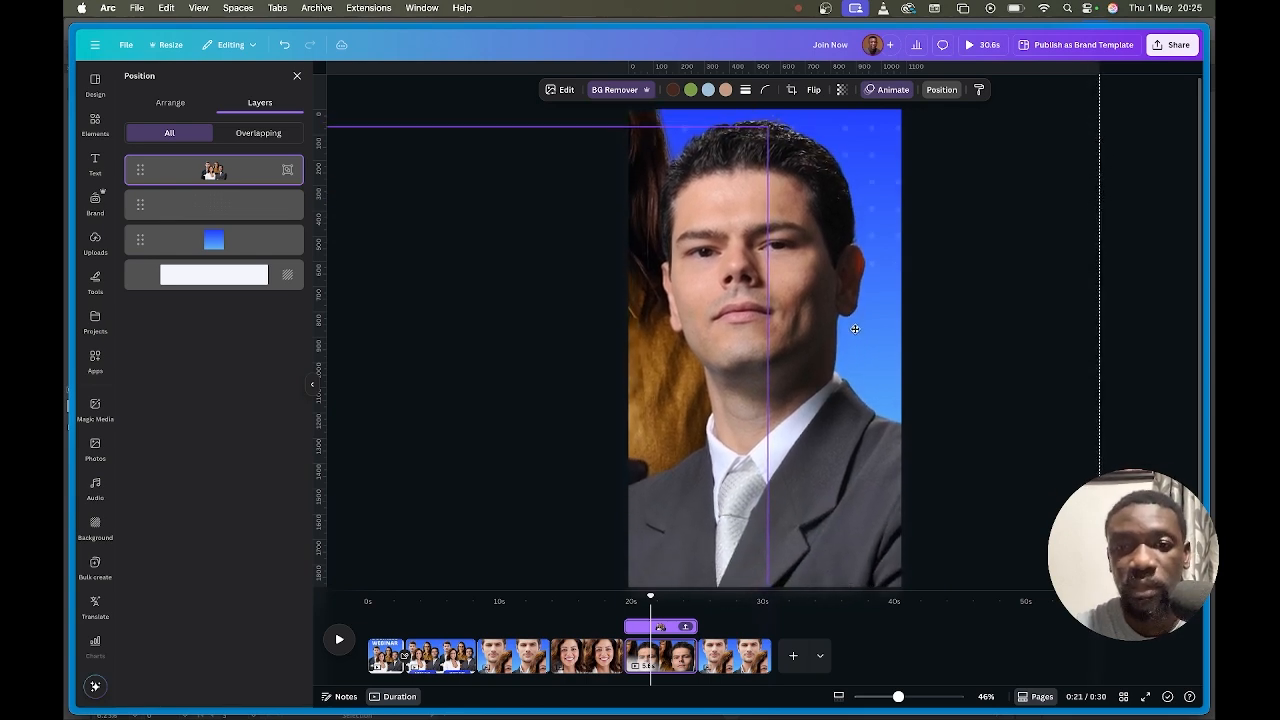
click(729, 657)
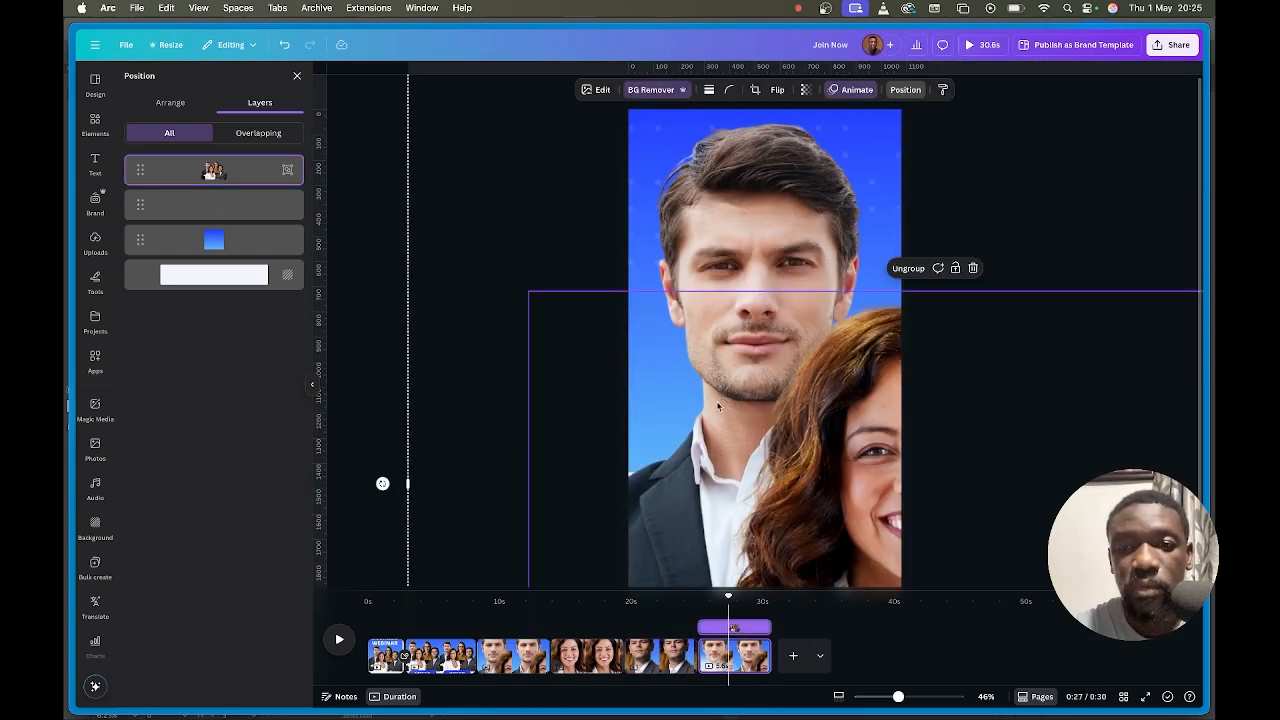
drag(718, 405, 684, 455)
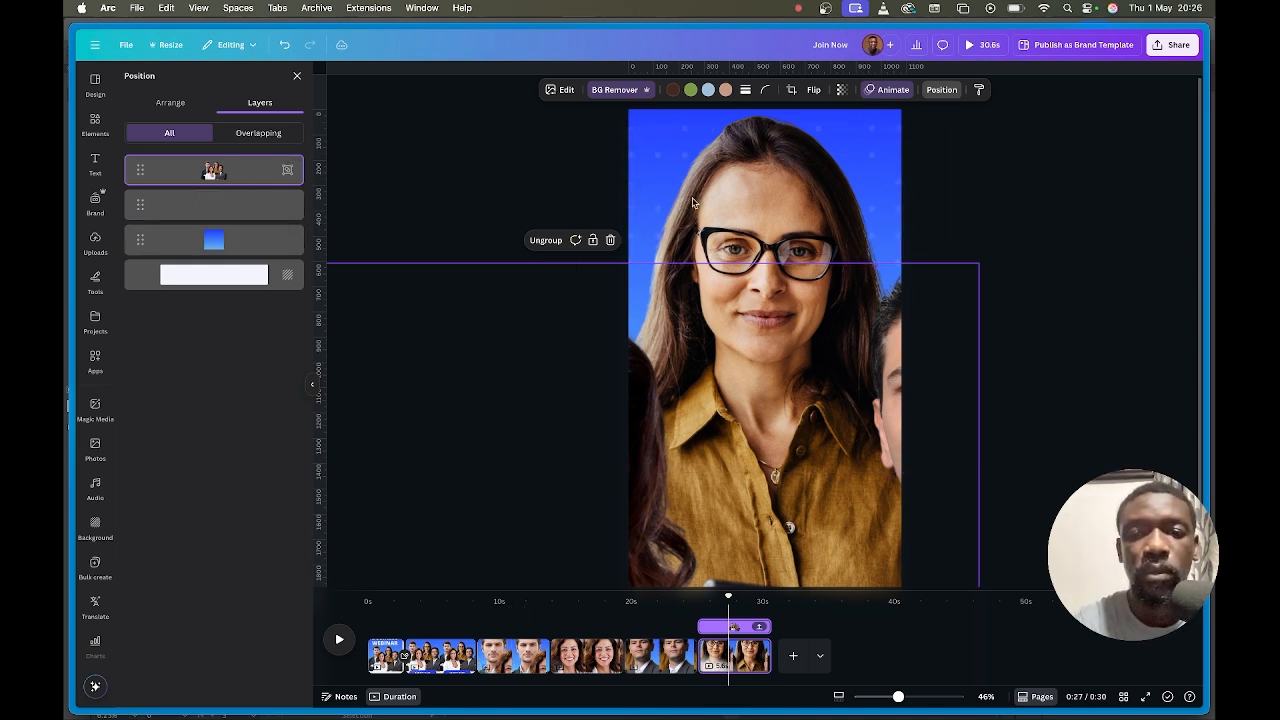
Apply a whole-image blur to the woman in the white blazer on the third page, leaving the dark-suited man sharp.
click(519, 668)
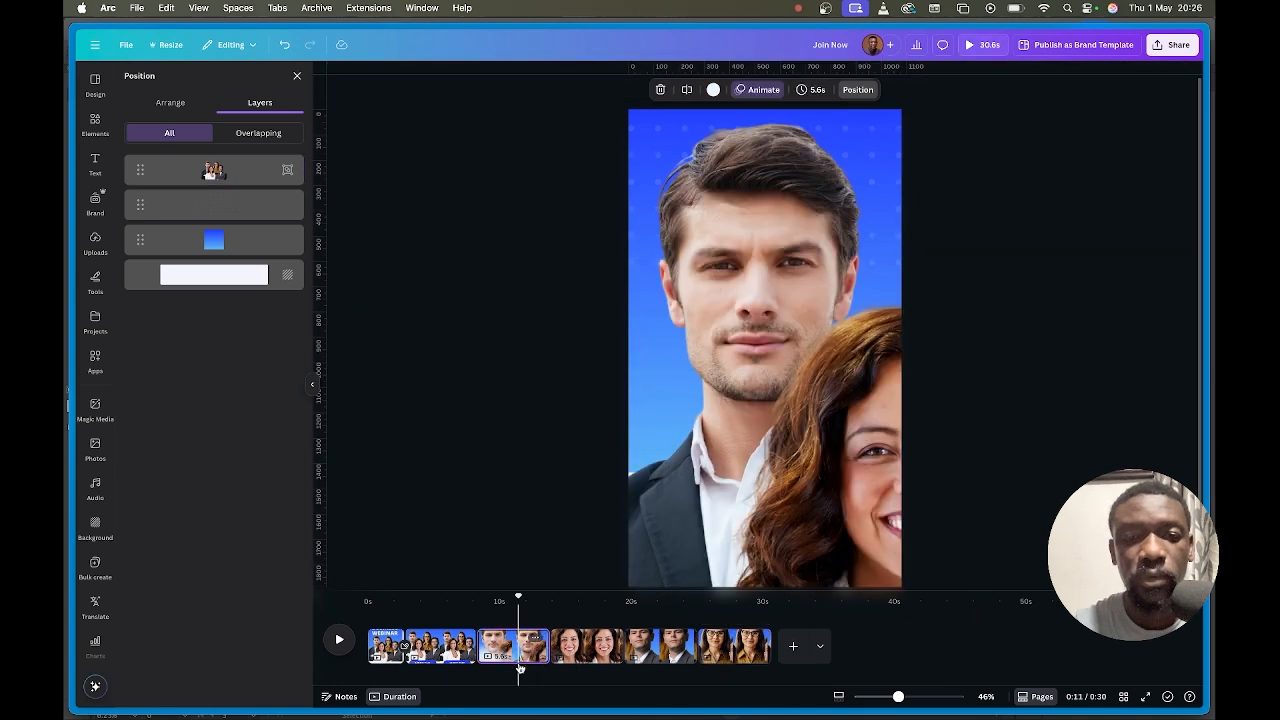
click(866, 412)
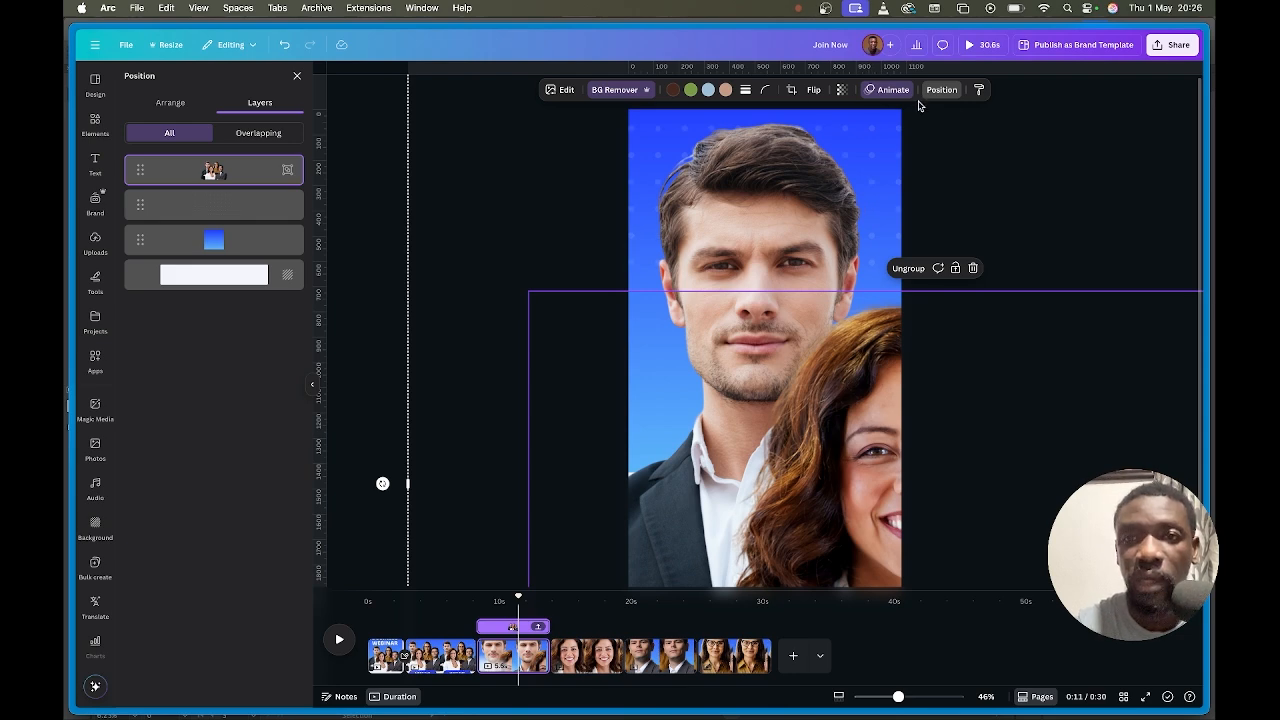
click(562, 89)
click(248, 428)
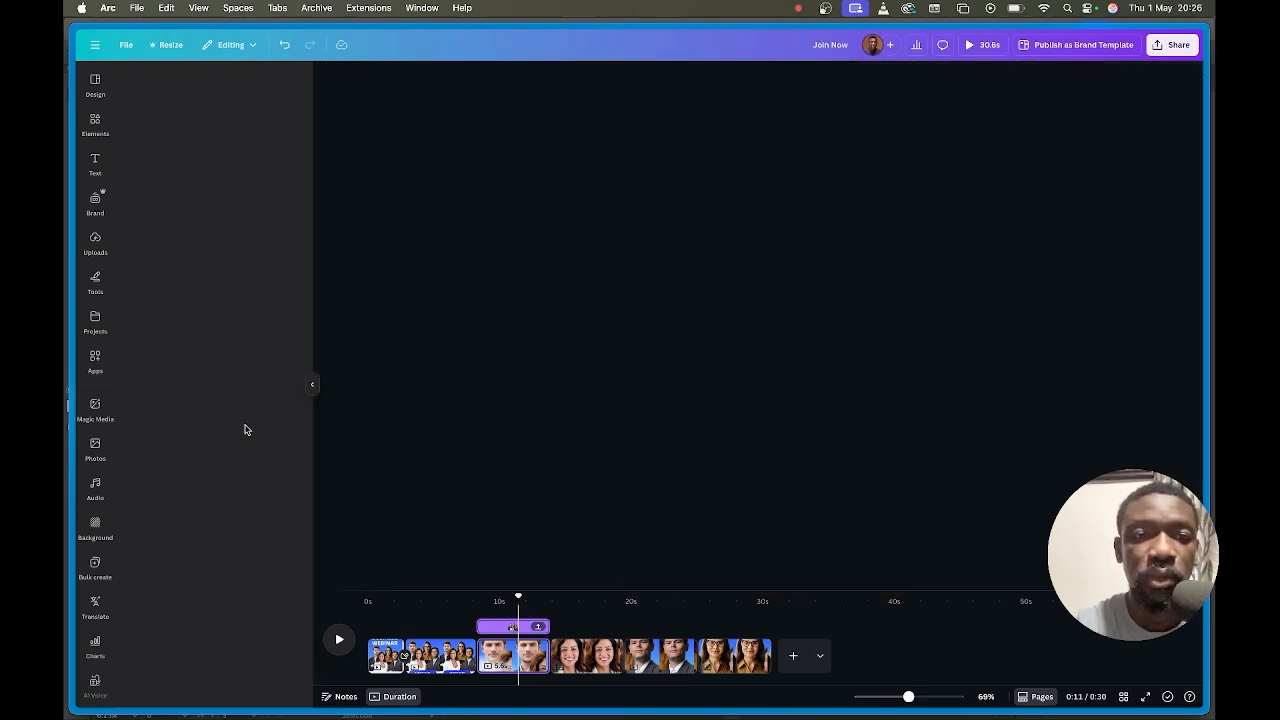
click(252, 113)
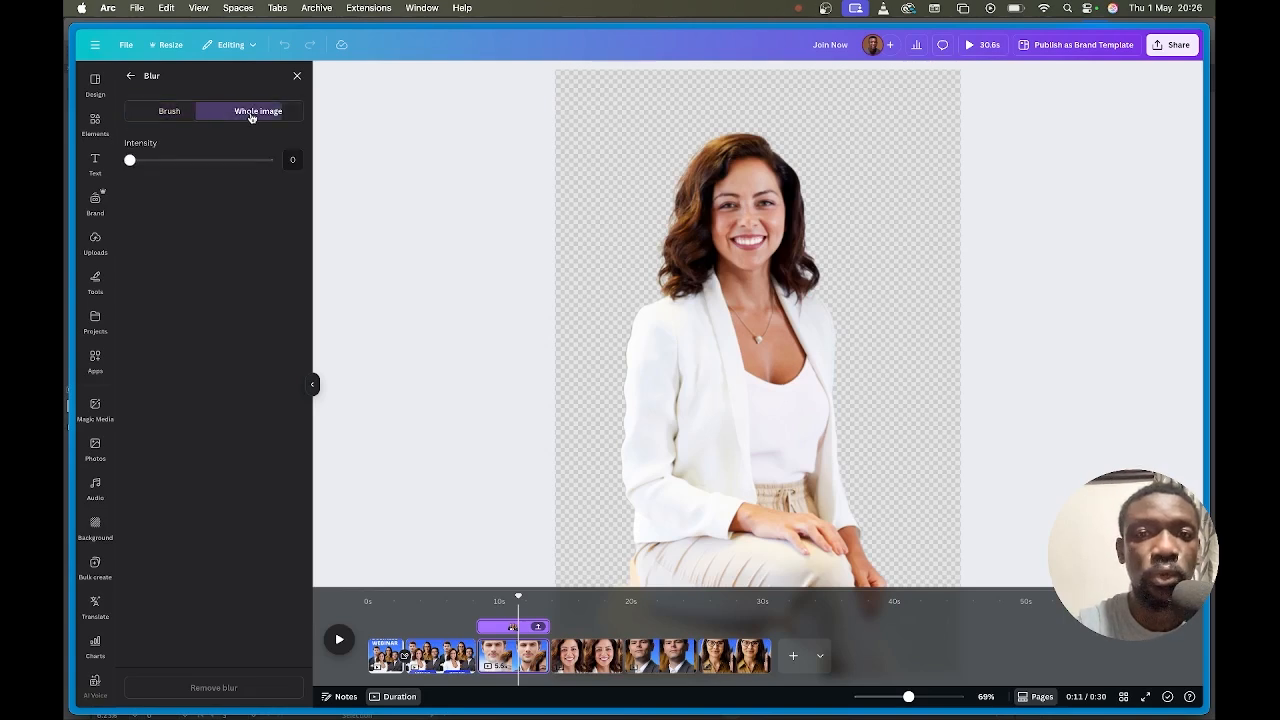
drag(132, 165, 207, 162)
click(130, 75)
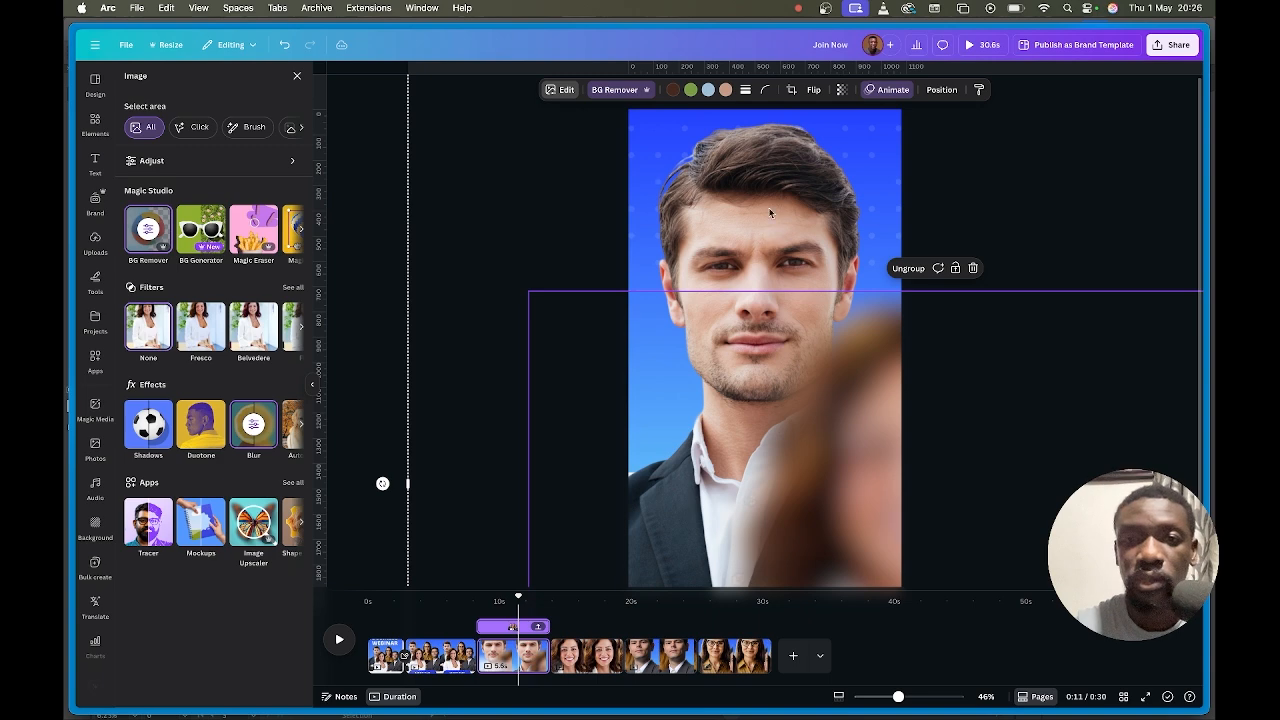
Apply a whole-image blur of intensity 47 to the dark-suited man behind the woman on the fourth page.
click(590, 661)
click(783, 316)
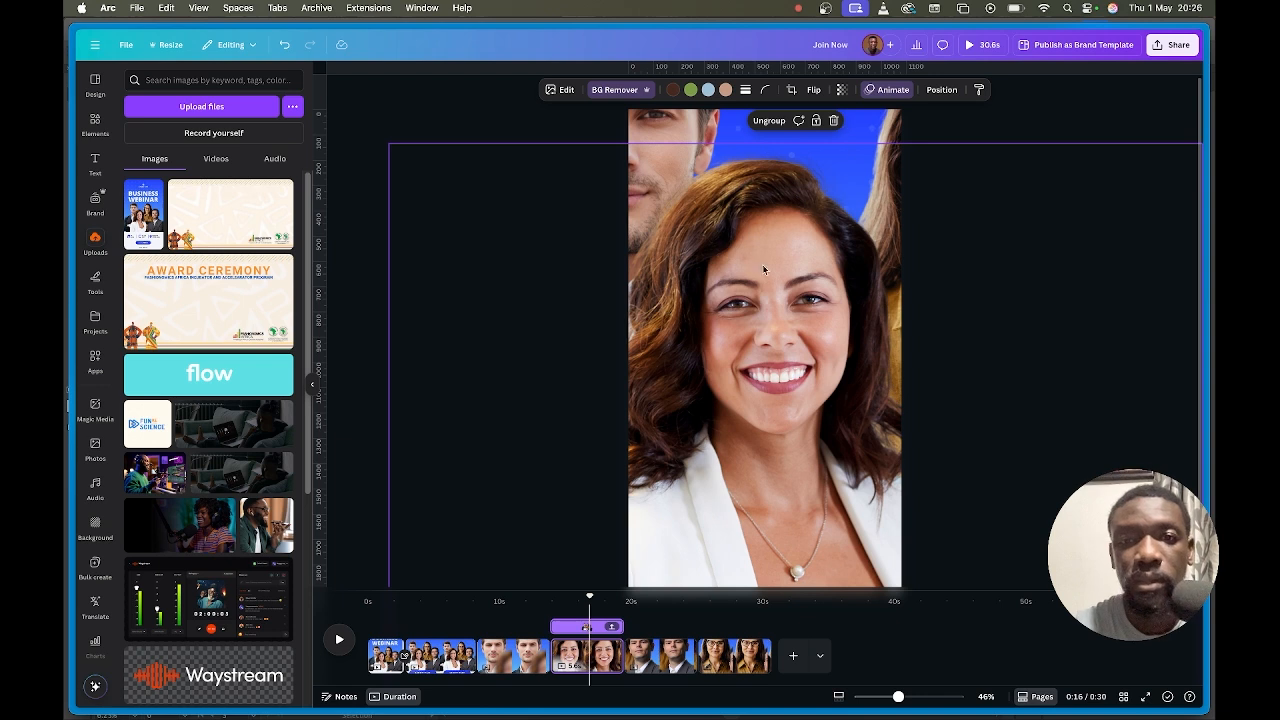
click(681, 127)
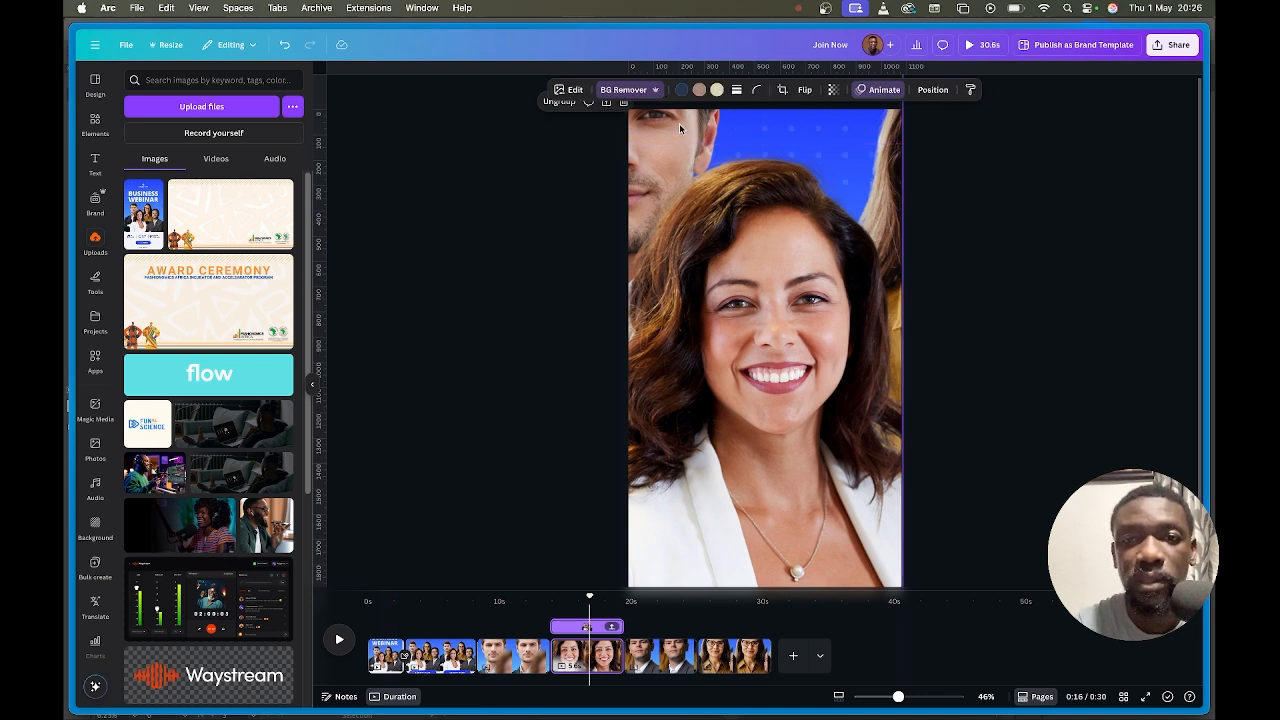
click(570, 89)
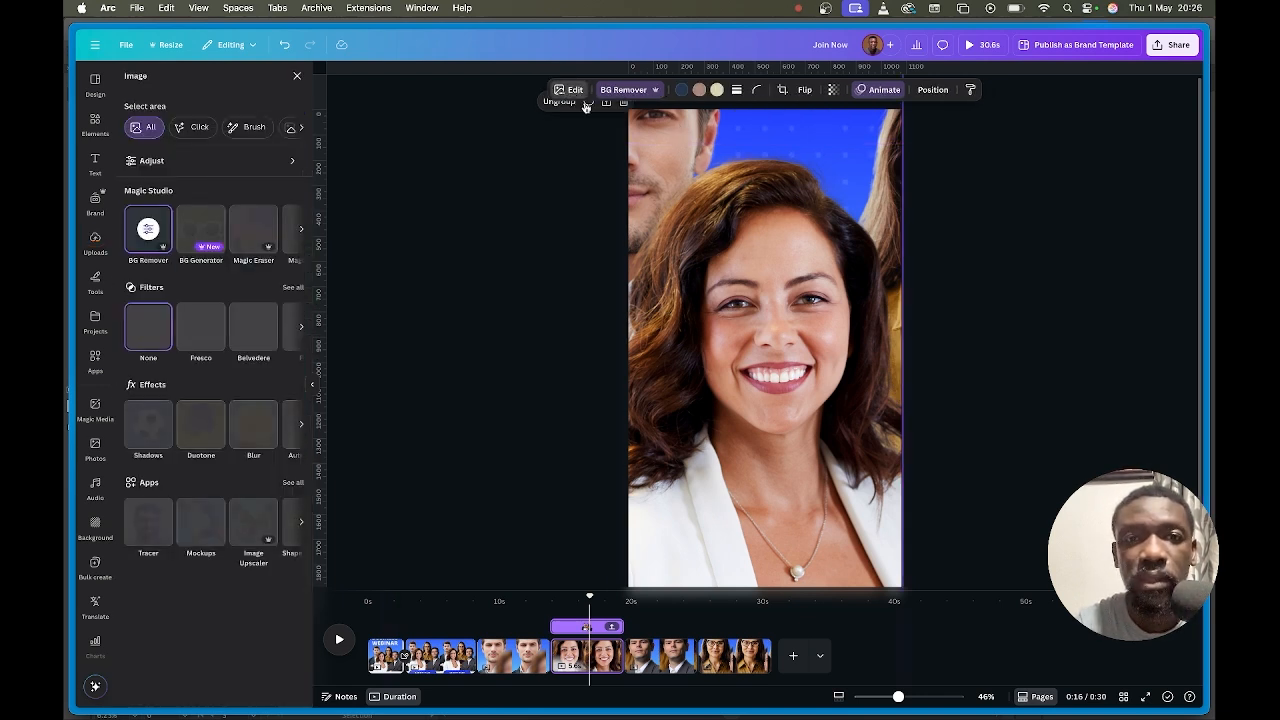
click(253, 424)
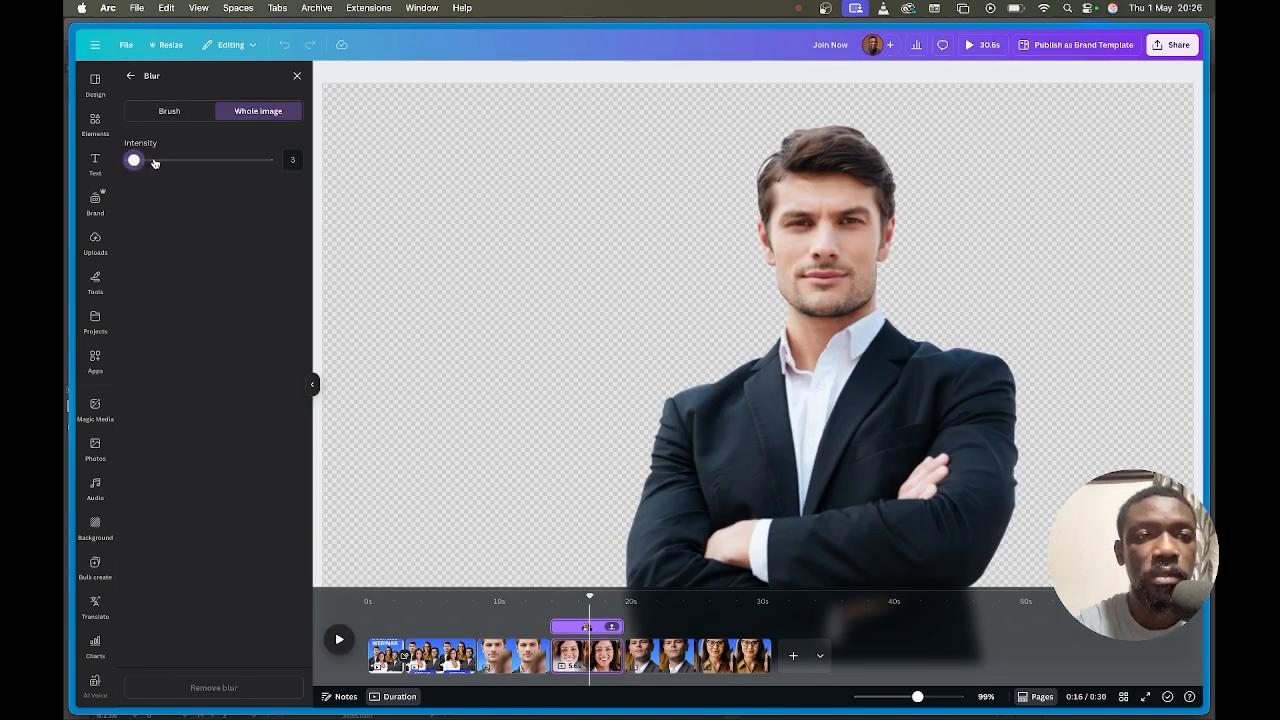
drag(131, 161, 195, 162)
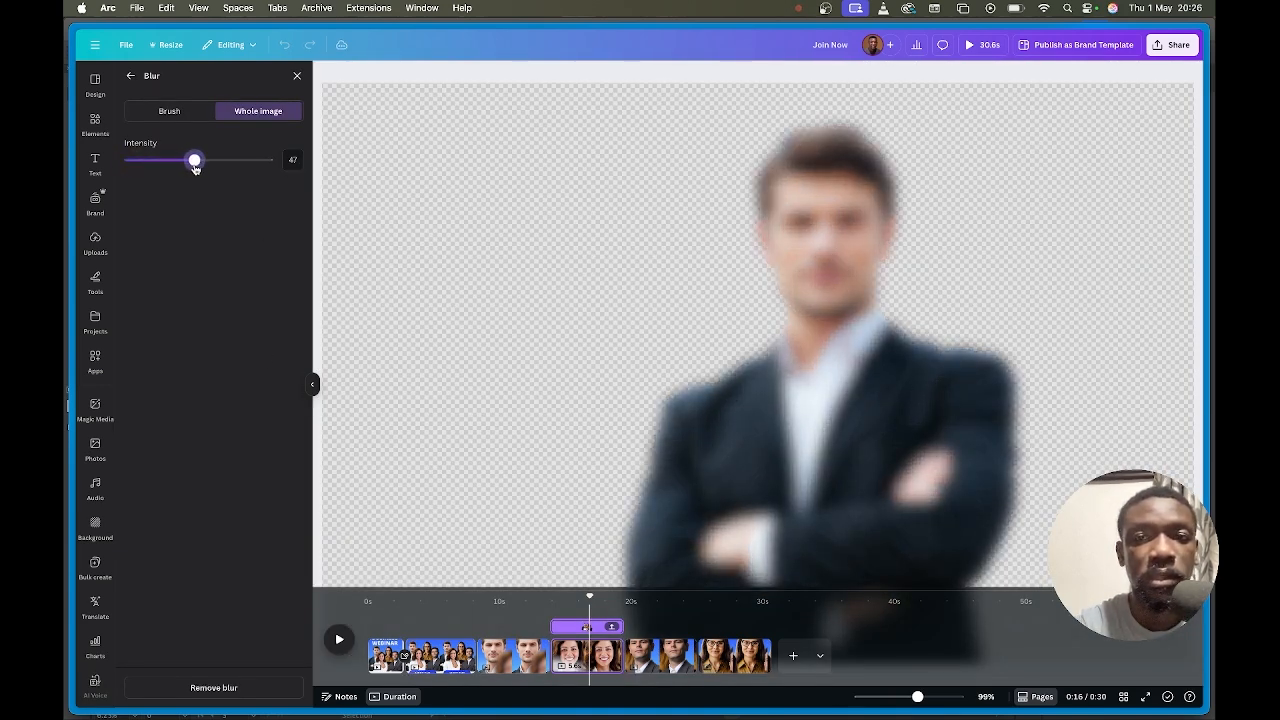
click(129, 78)
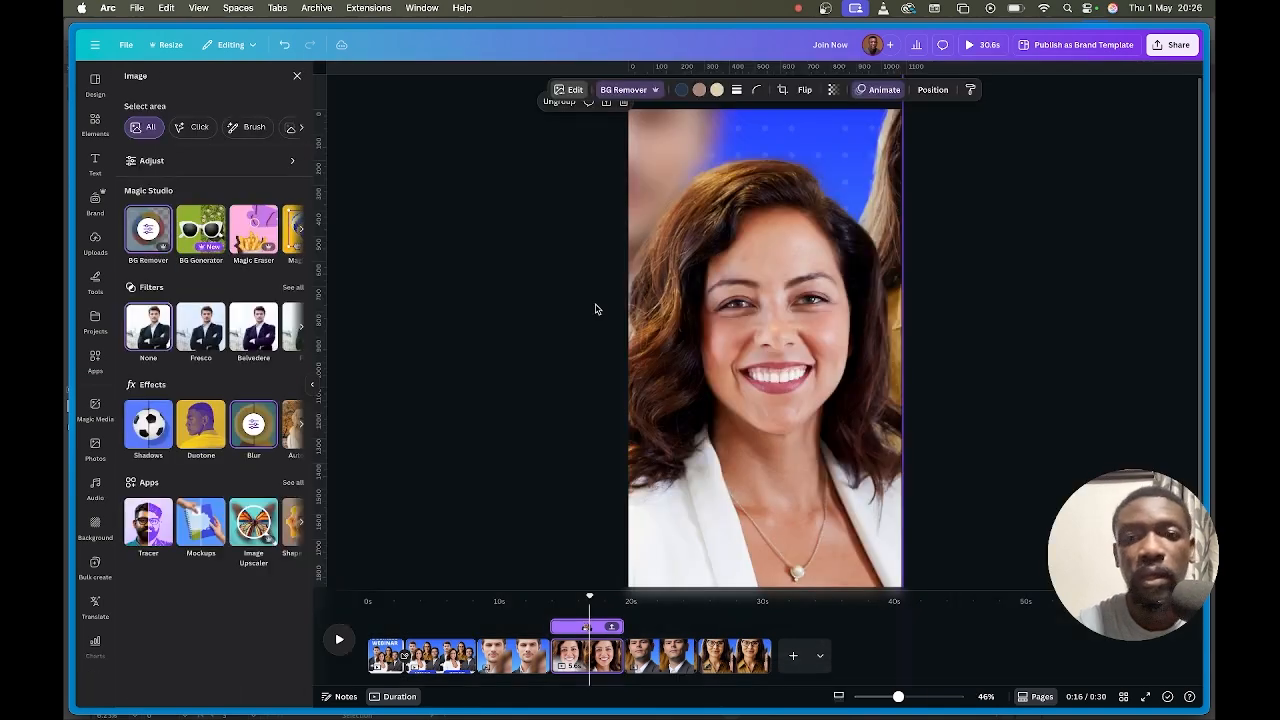
click(886, 157)
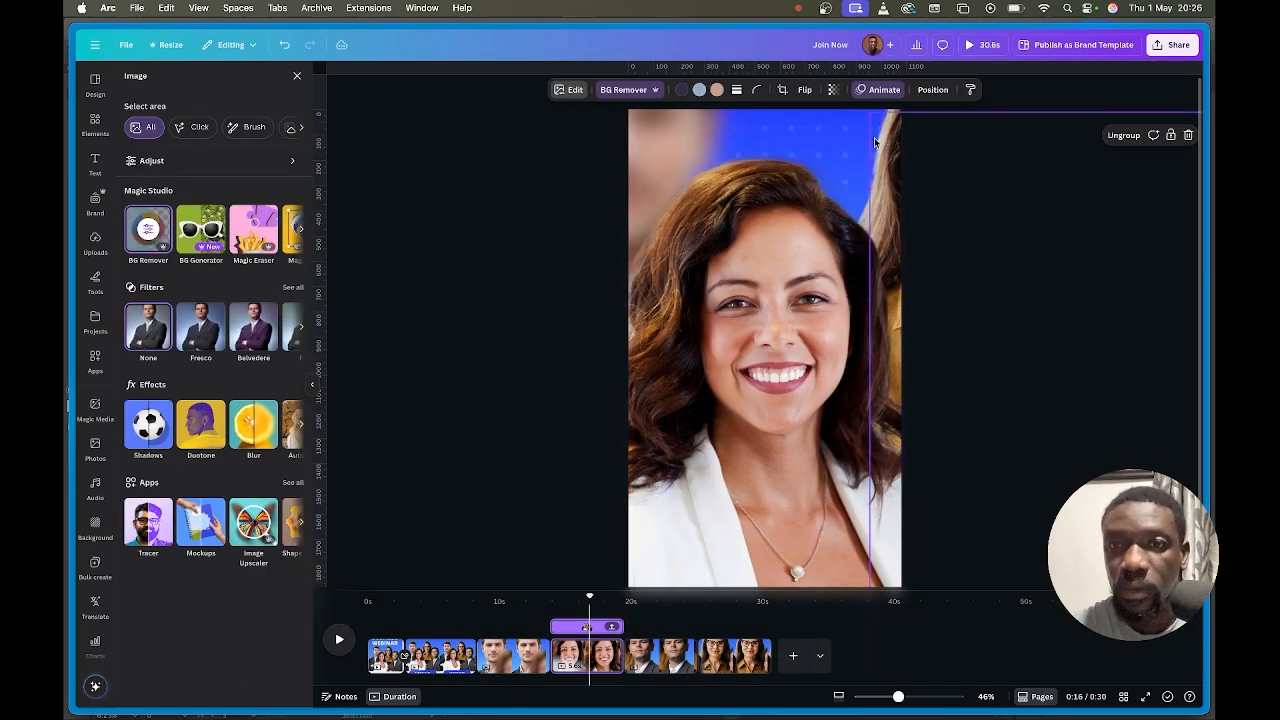
click(870, 137)
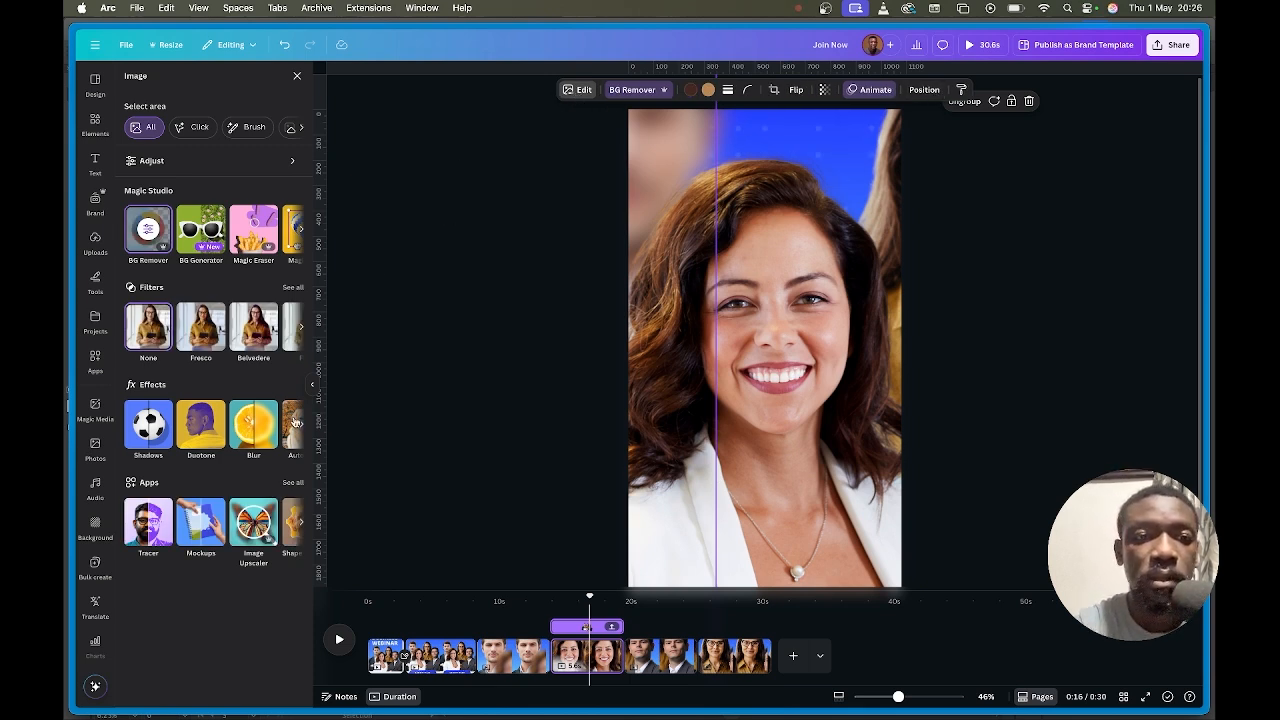
click(256, 428)
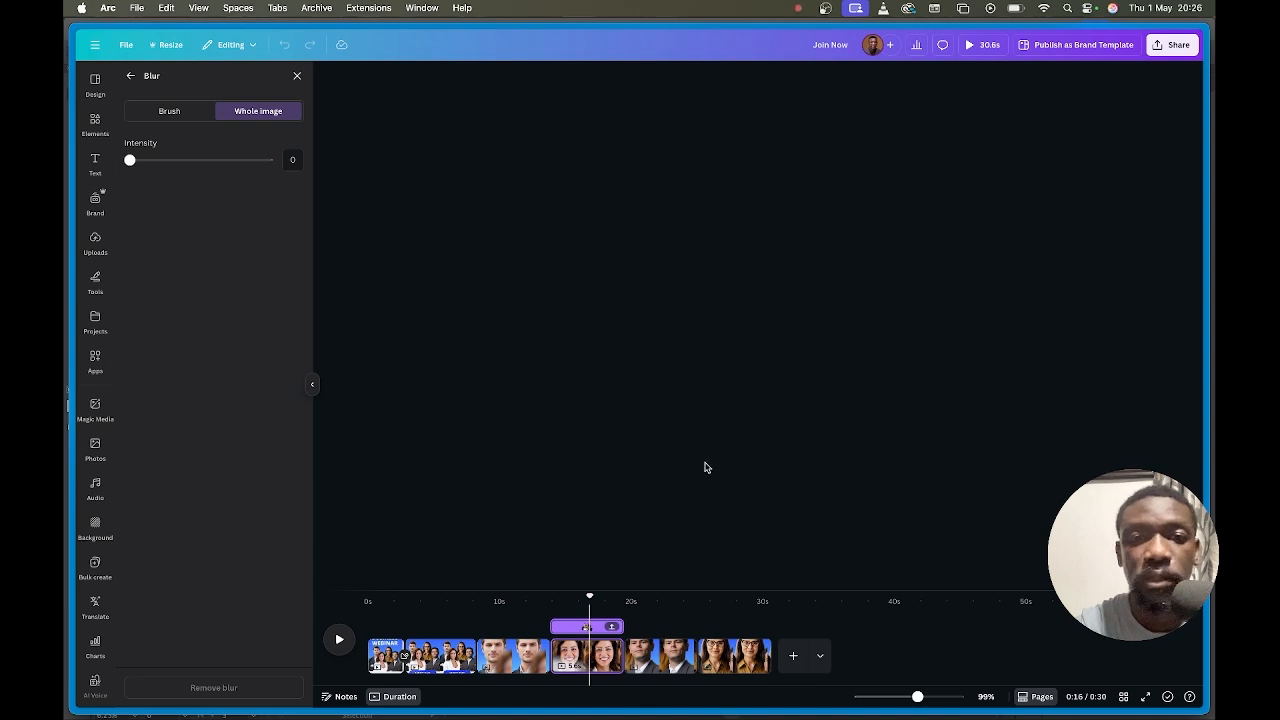
click(130, 75)
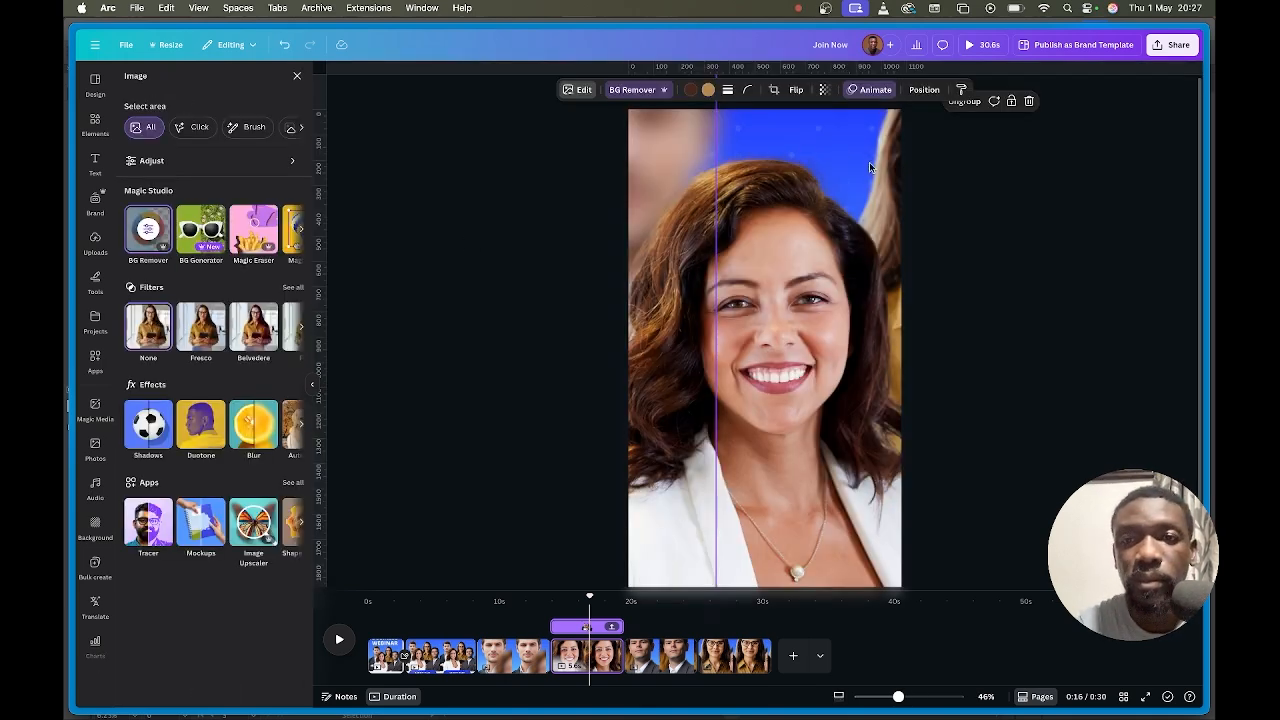
Try moving the speaker group down and to the left on the fourth page, and undo the move.
click(871, 191)
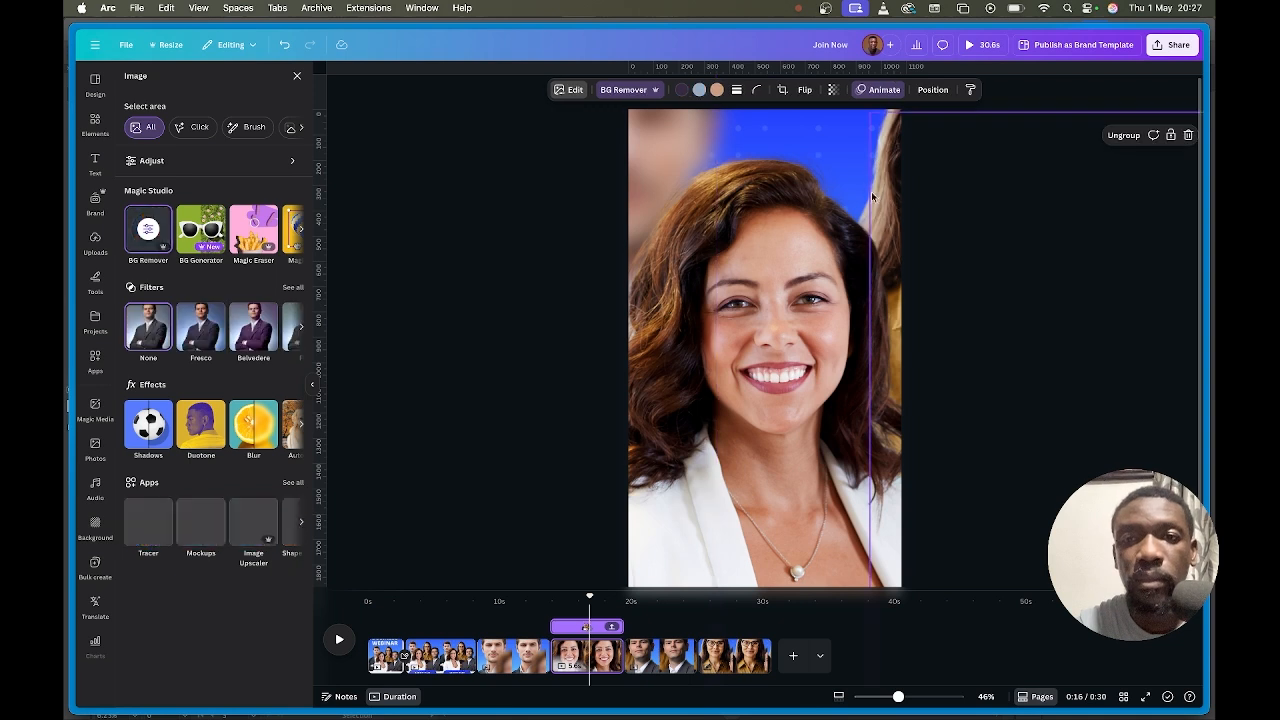
click(860, 140)
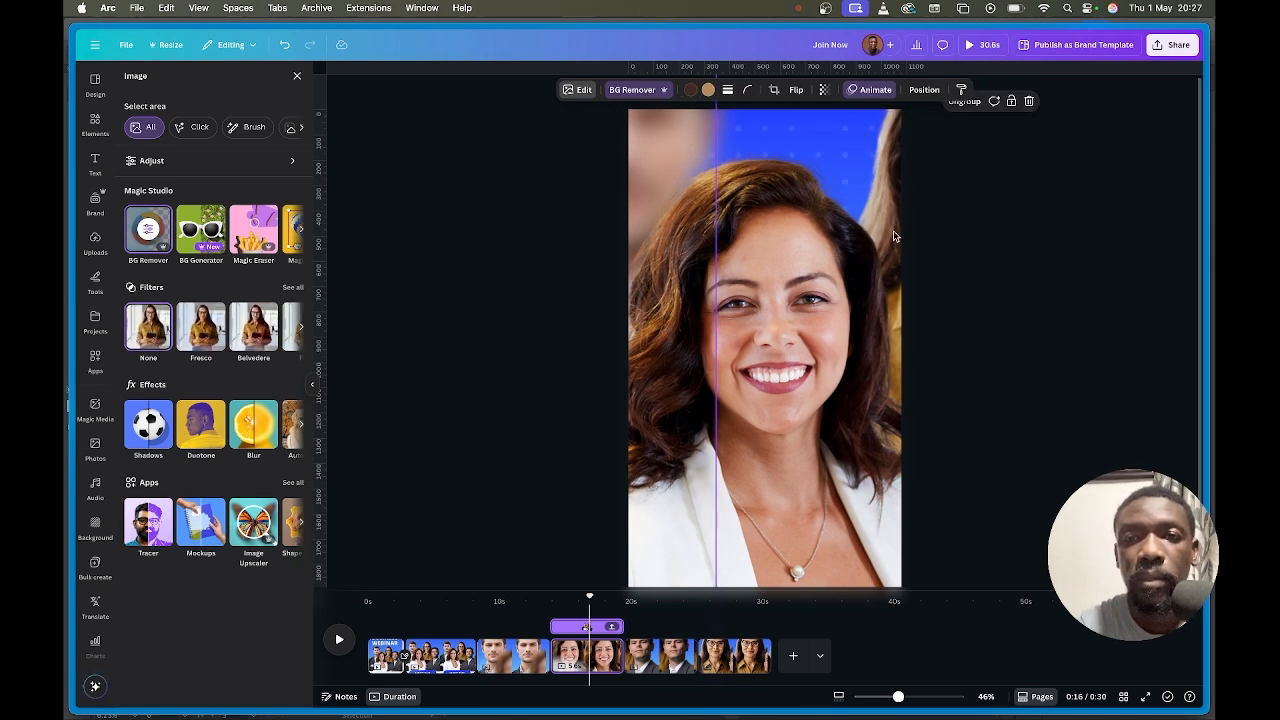
drag(832, 138, 767, 198)
click(868, 187)
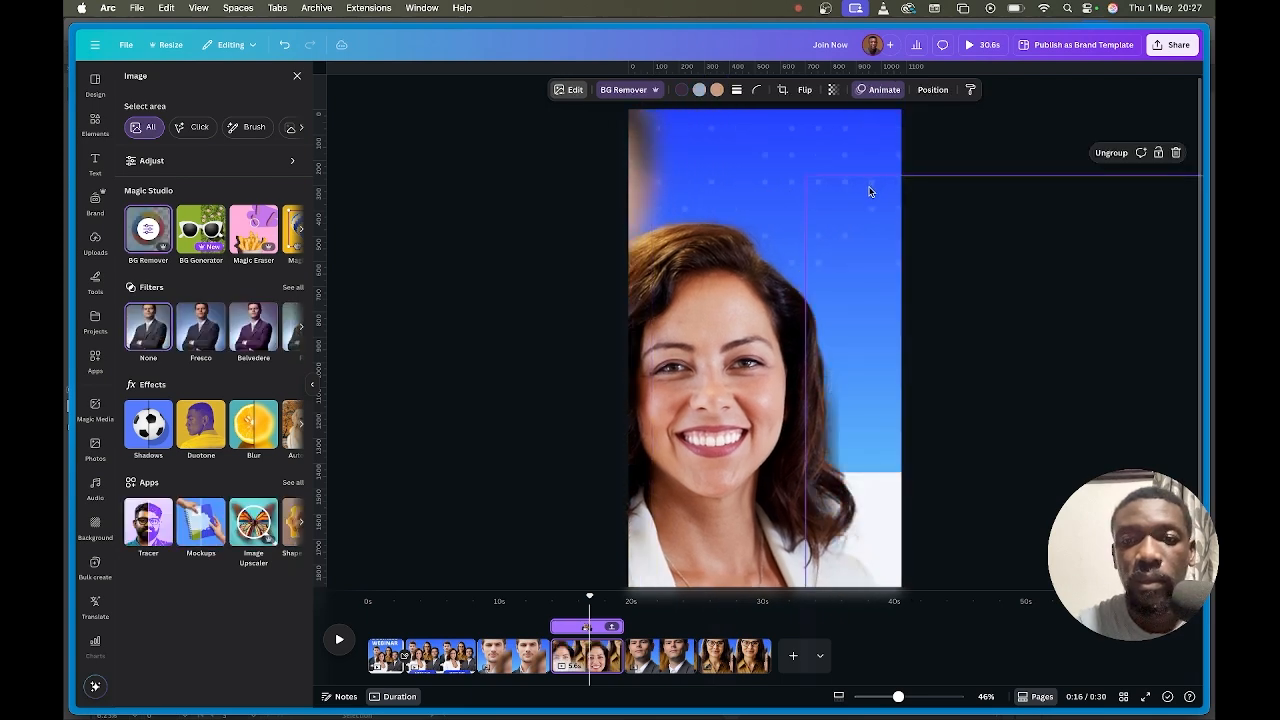
key(super+z)
key(super+z)
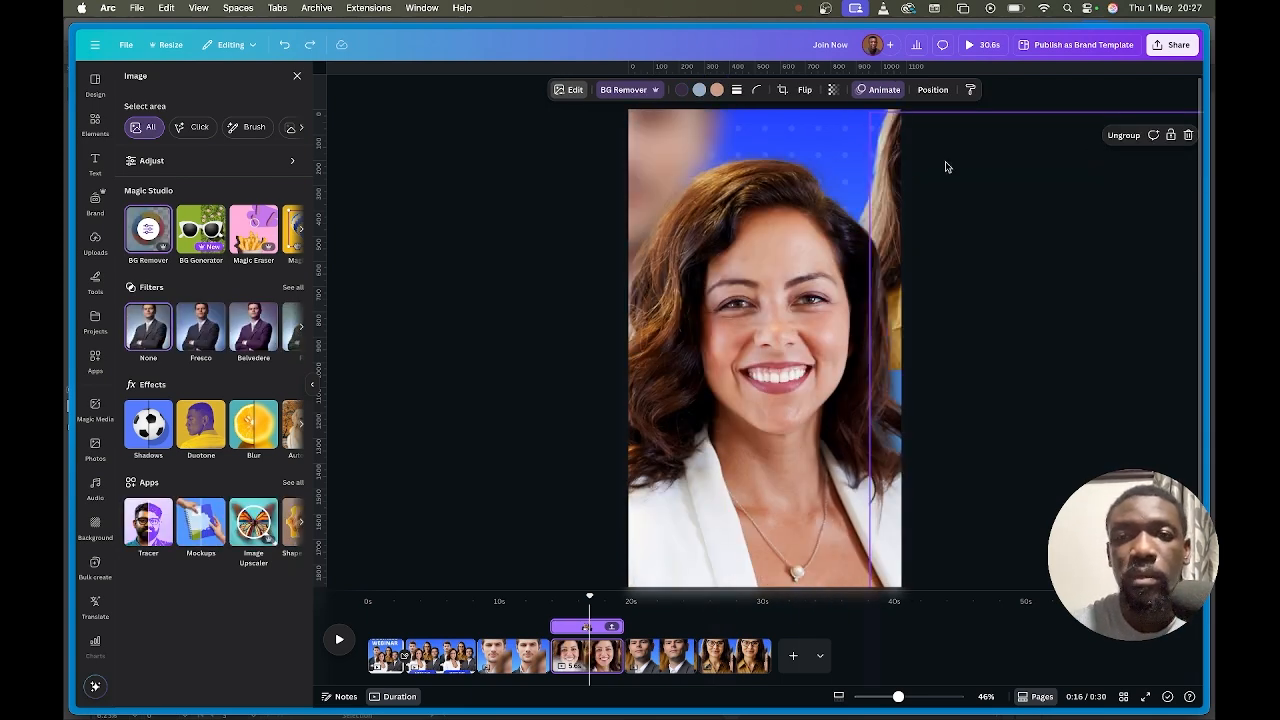
Select the image of the woman in the mustard shirt on the fourth page and open its image editing options.
click(829, 163)
click(857, 125)
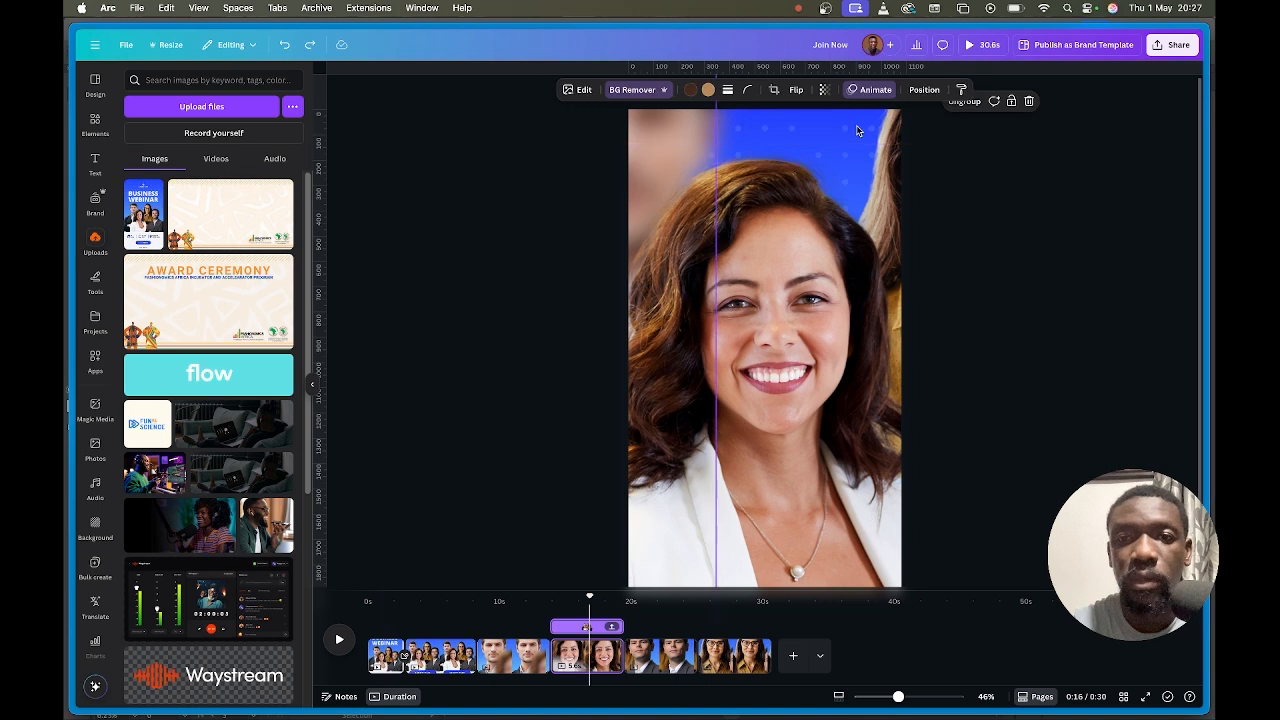
click(576, 89)
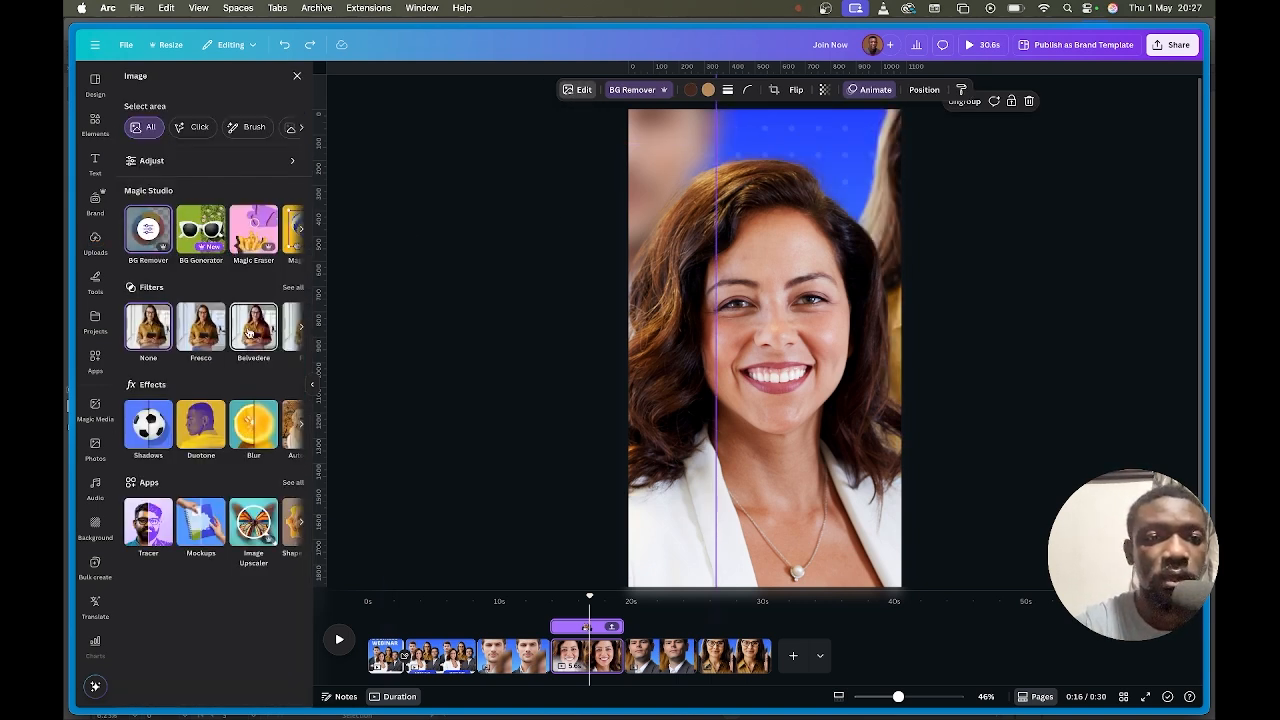
Apply a whole-image blur at intensity 61 to the woman with glasses behind the smiling woman in the white blazer.
click(250, 415)
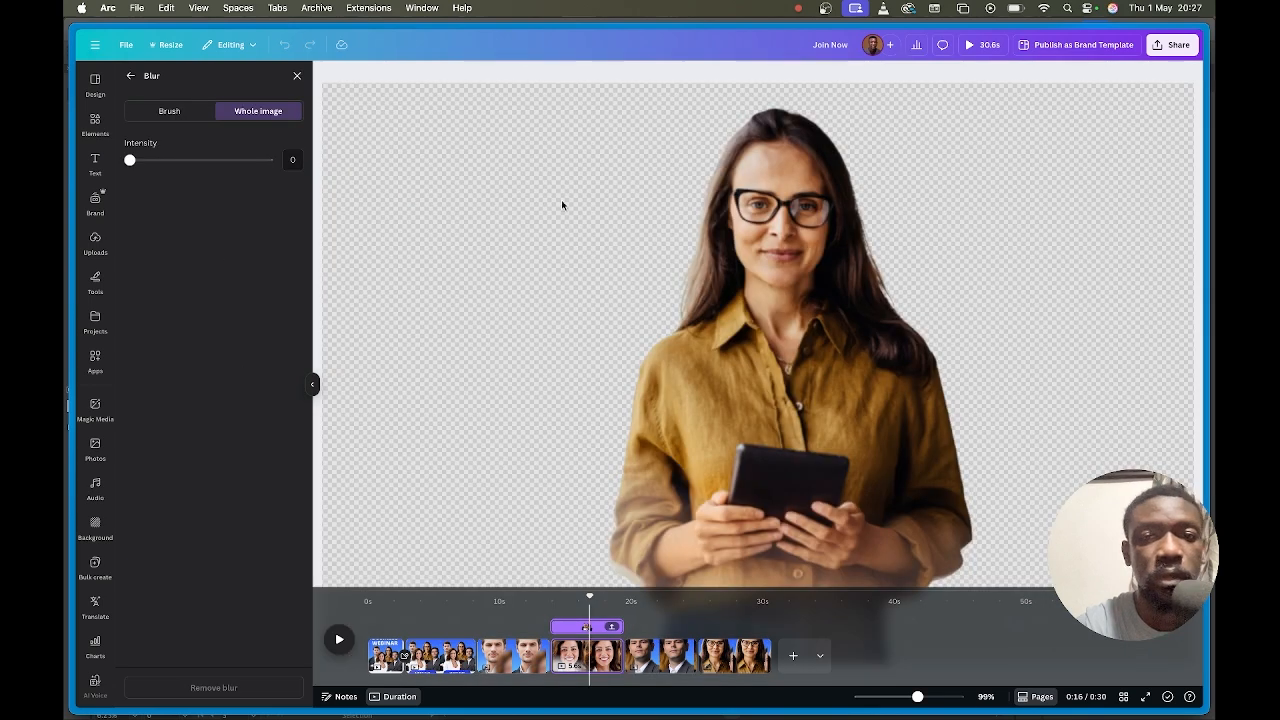
drag(129, 170, 213, 173)
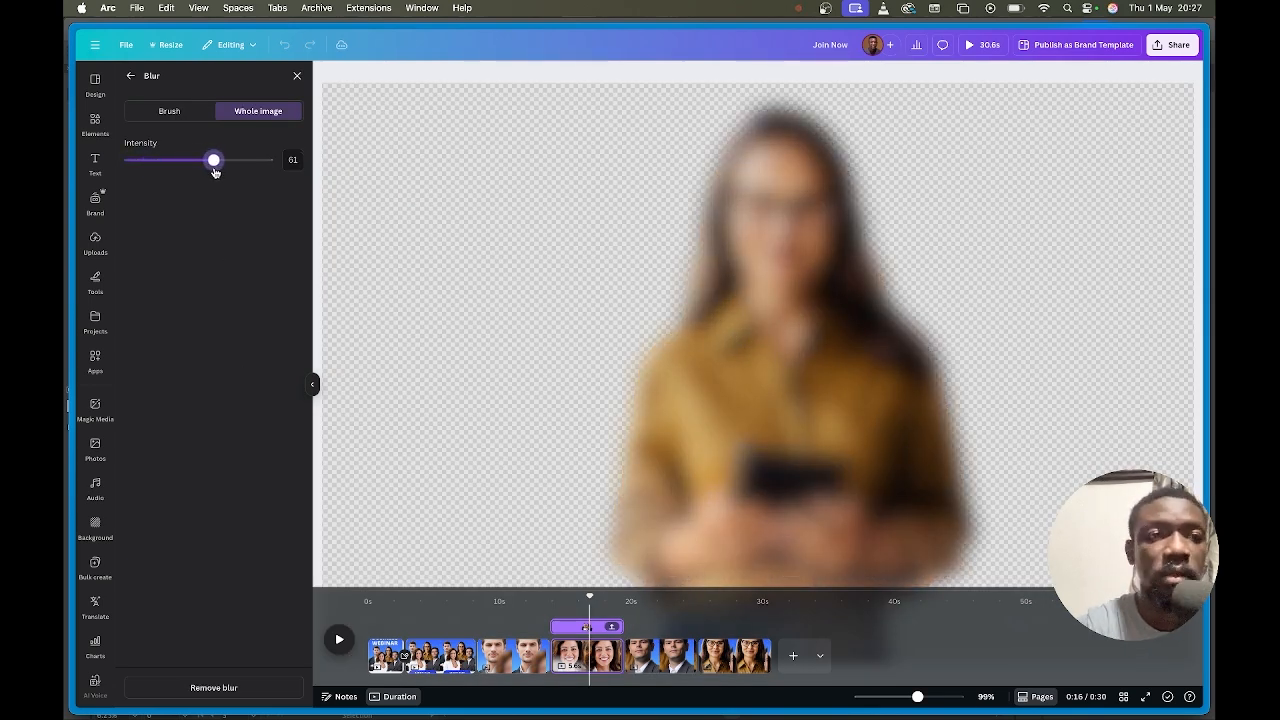
click(130, 76)
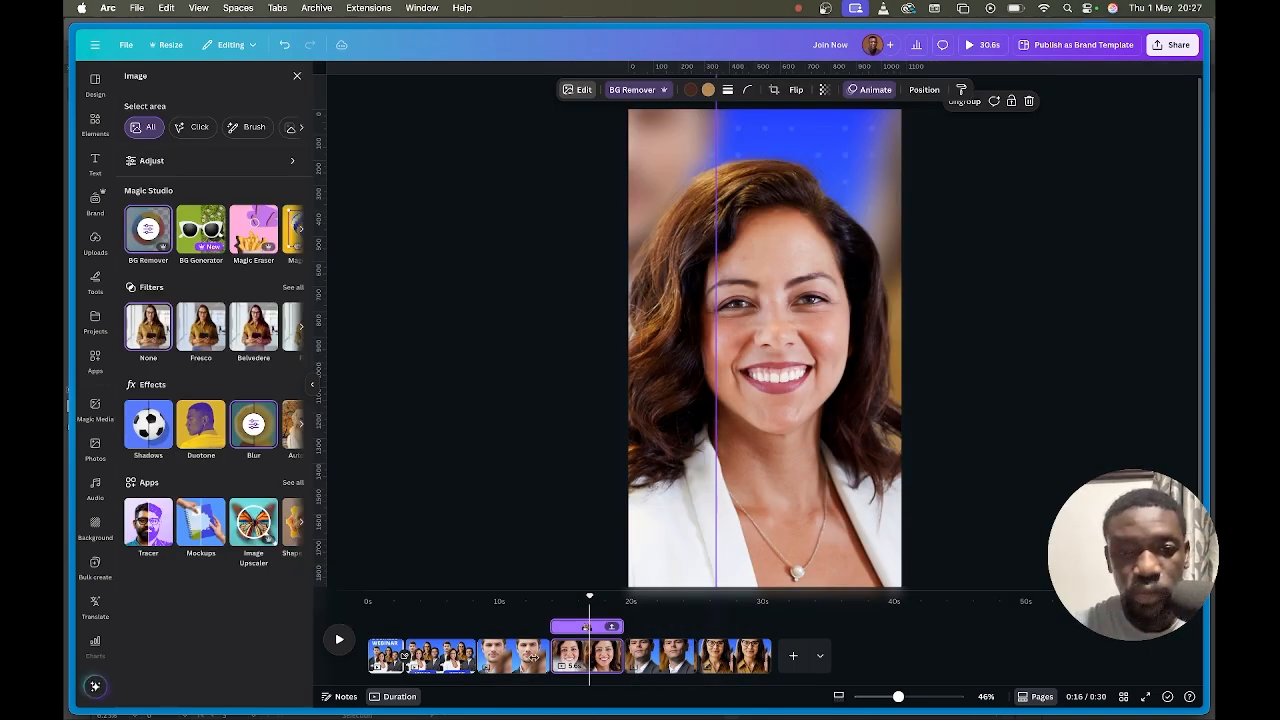
Return to the start of the video, preview it briefly and close the preview.
drag(590, 597, 313, 600)
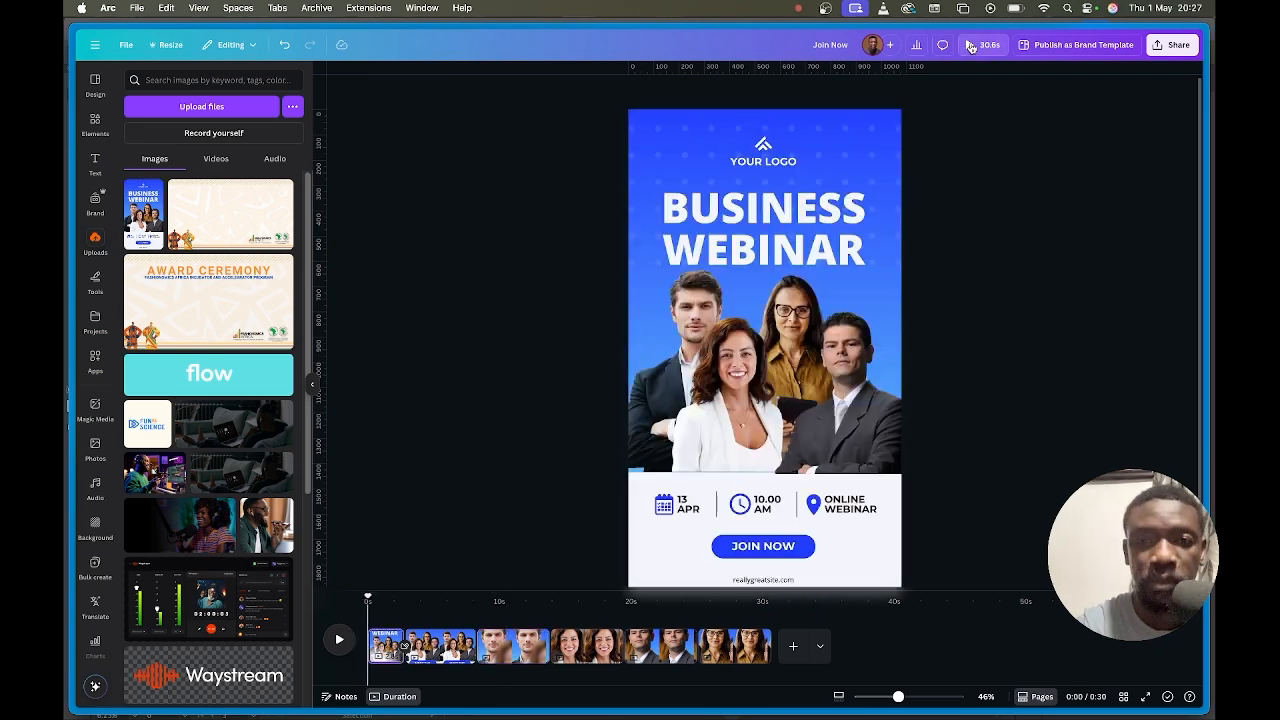
click(969, 46)
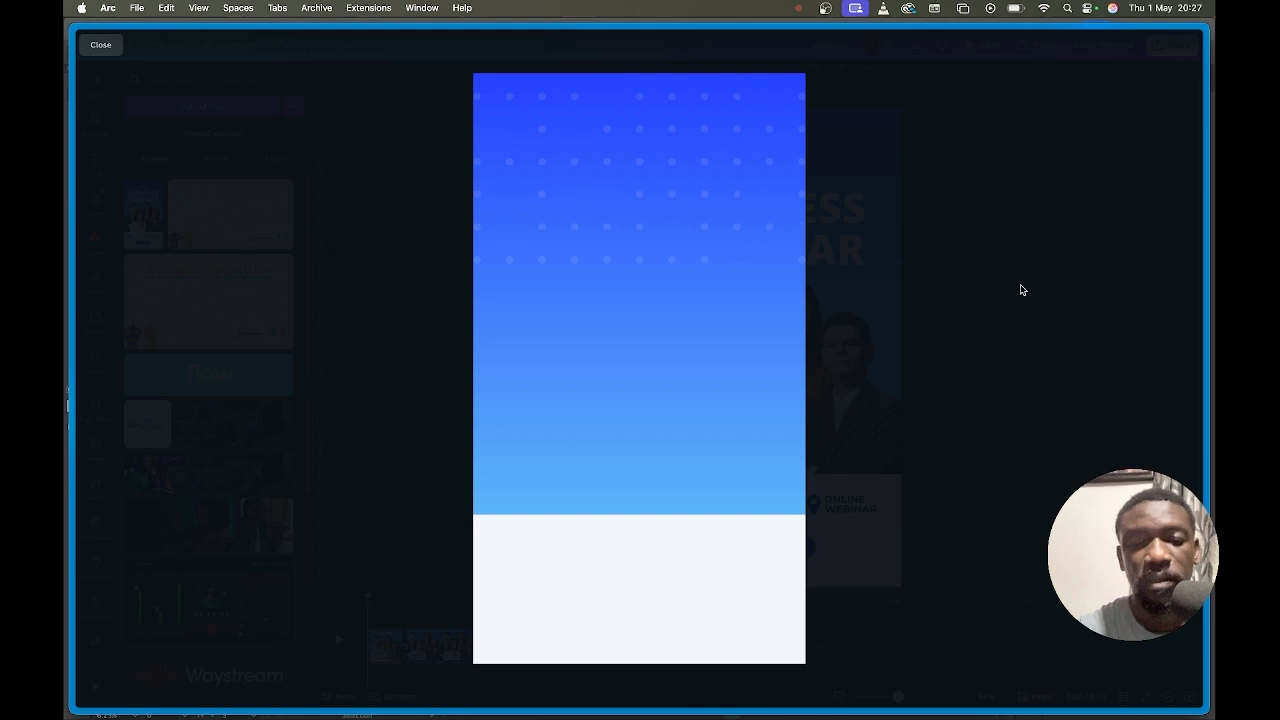
click(1039, 241)
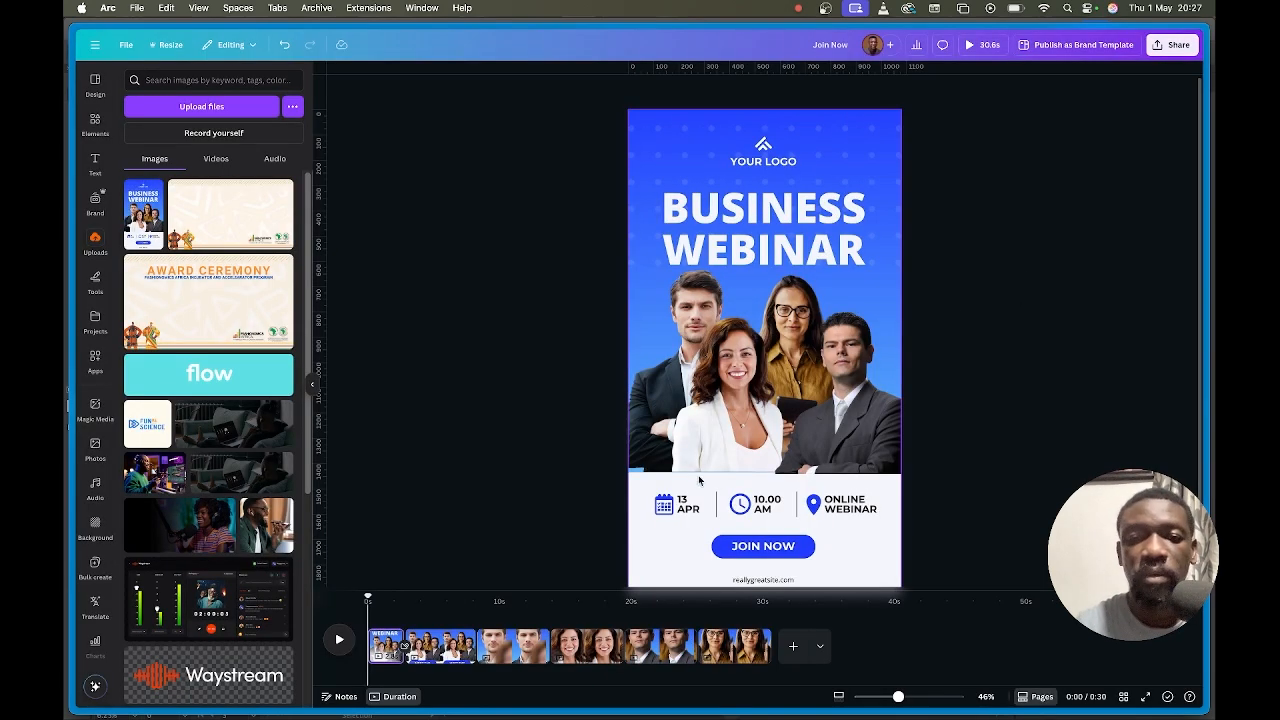
Shorten the close-up pages of the first man, the smiling woman and the man in the grey suit to 3.0 seconds each.
click(521, 646)
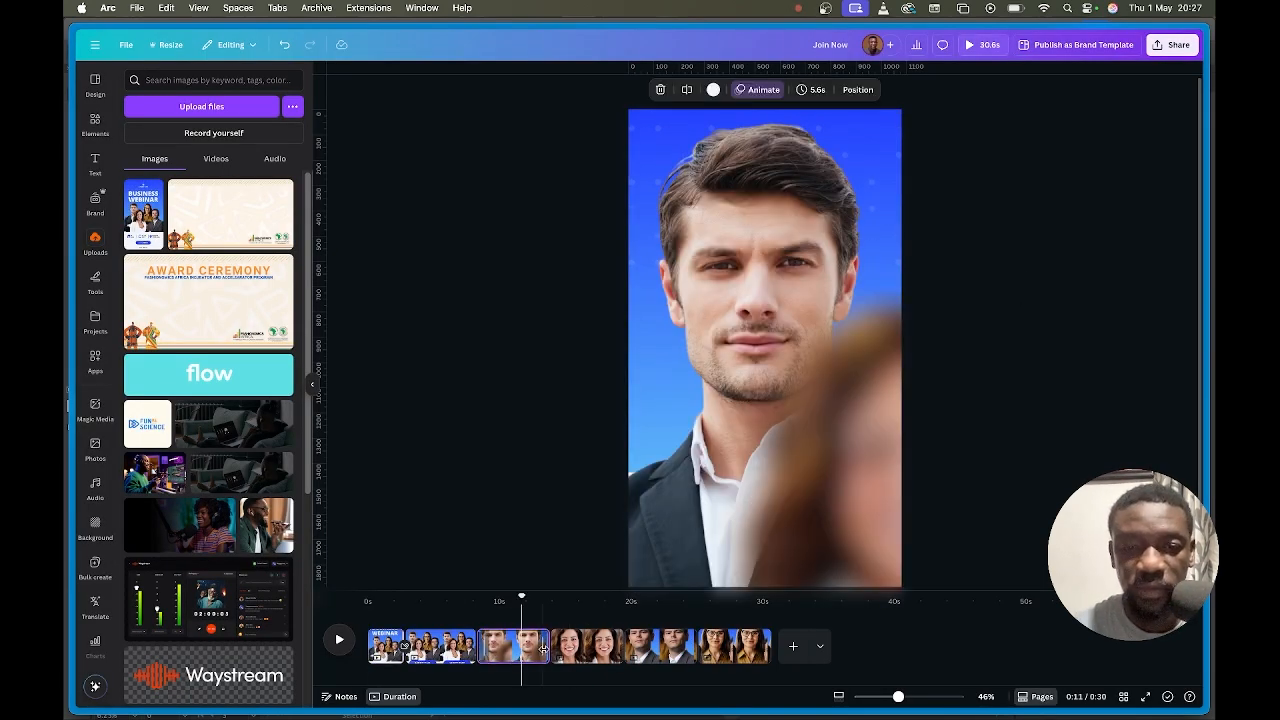
drag(544, 648, 510, 649)
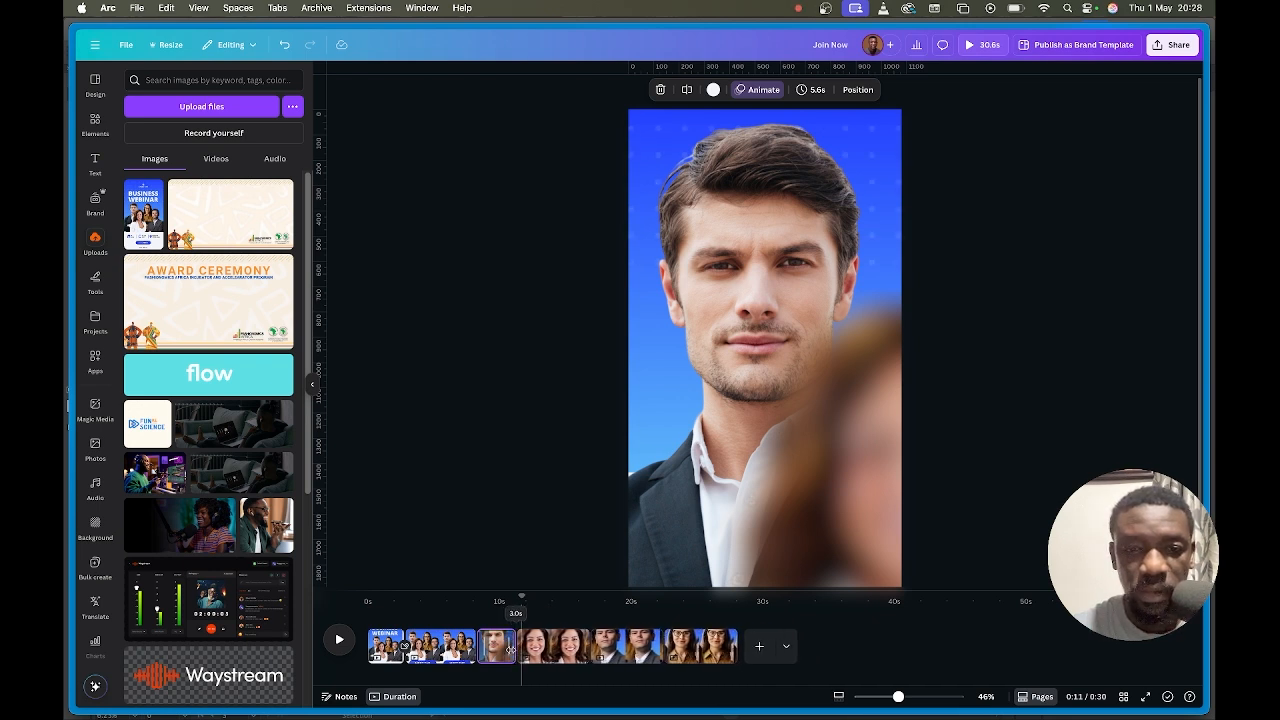
click(552, 646)
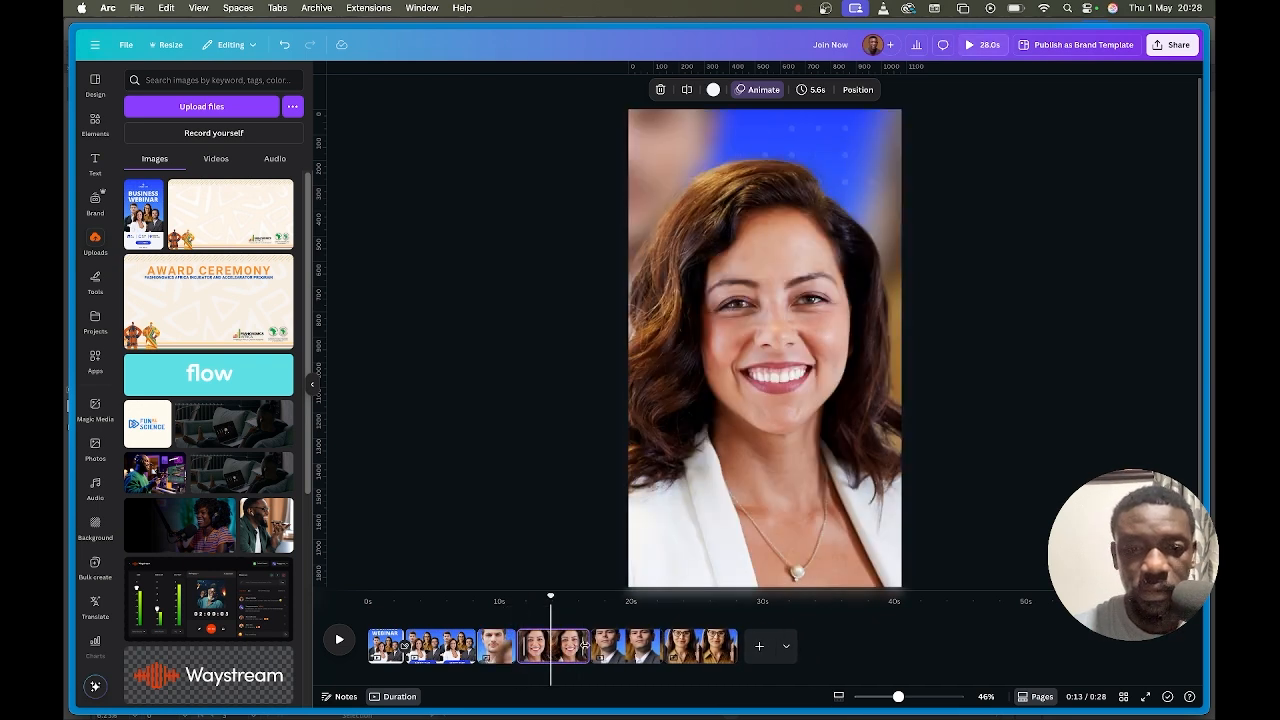
drag(586, 648, 550, 643)
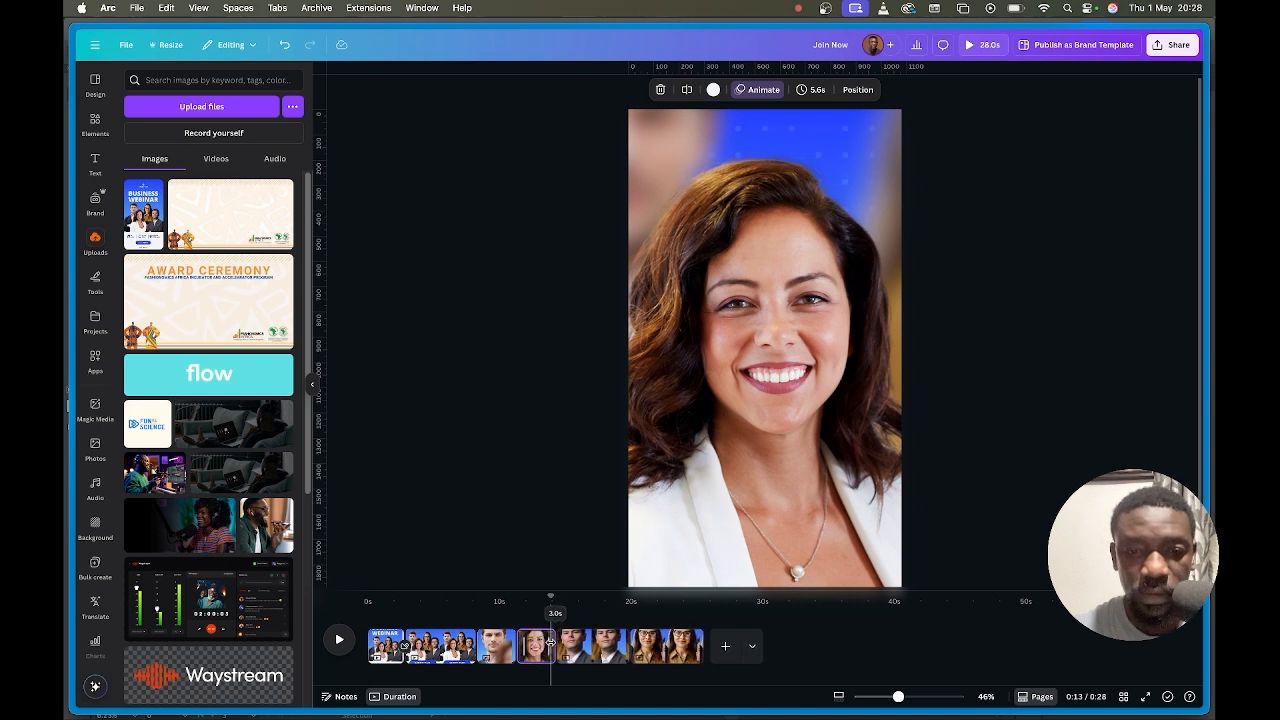
click(600, 646)
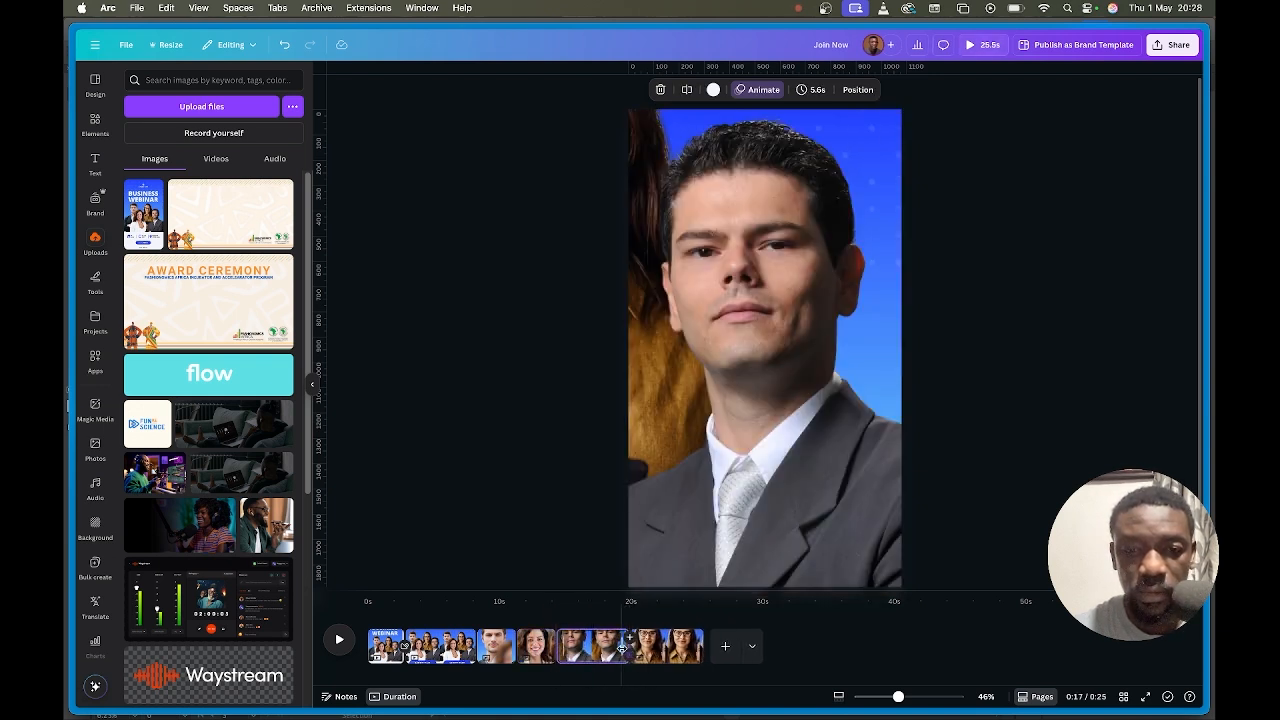
drag(622, 648, 590, 647)
Set the duration of the last page, the close-up of the woman with glasses, to 3 seconds.
click(650, 648)
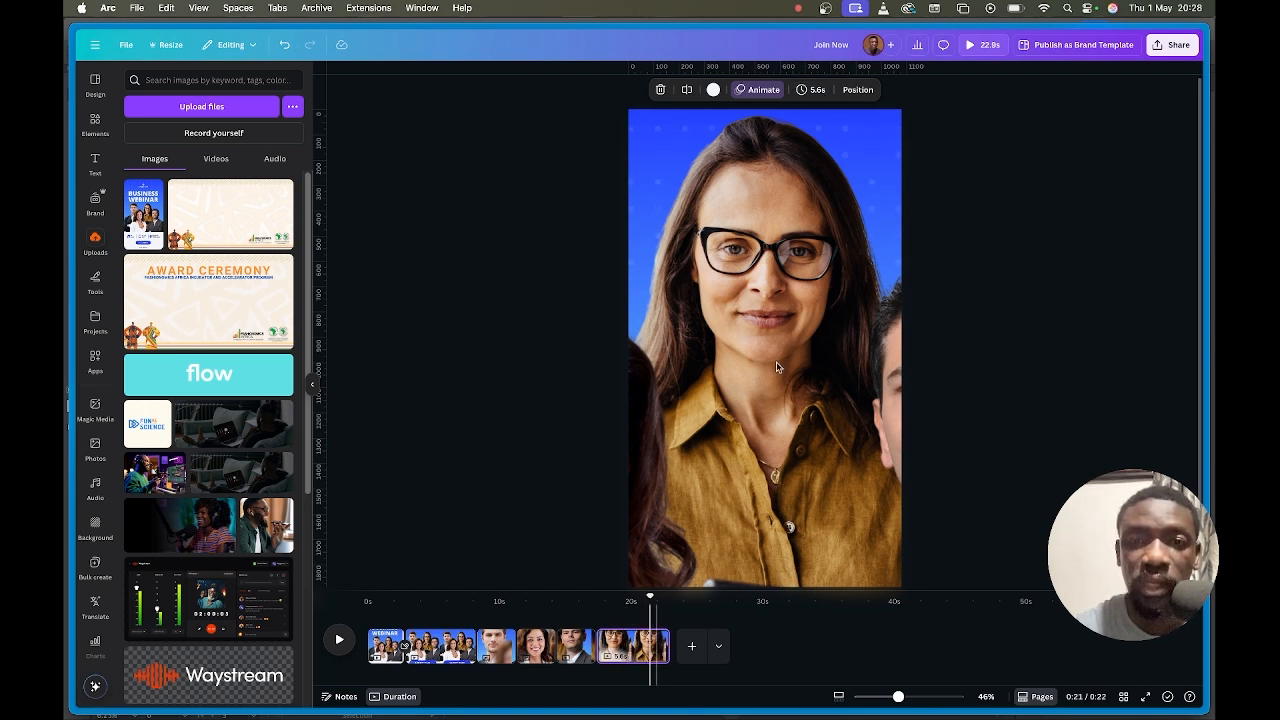
click(815, 92)
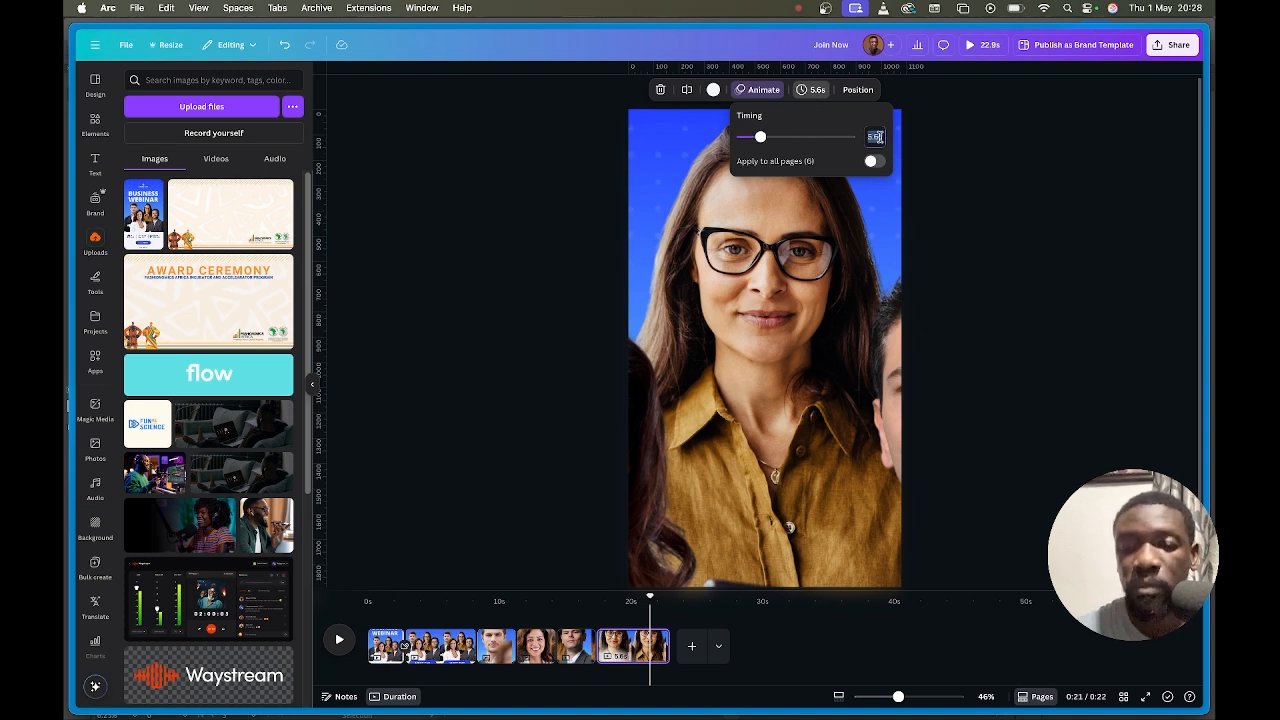
click(877, 137)
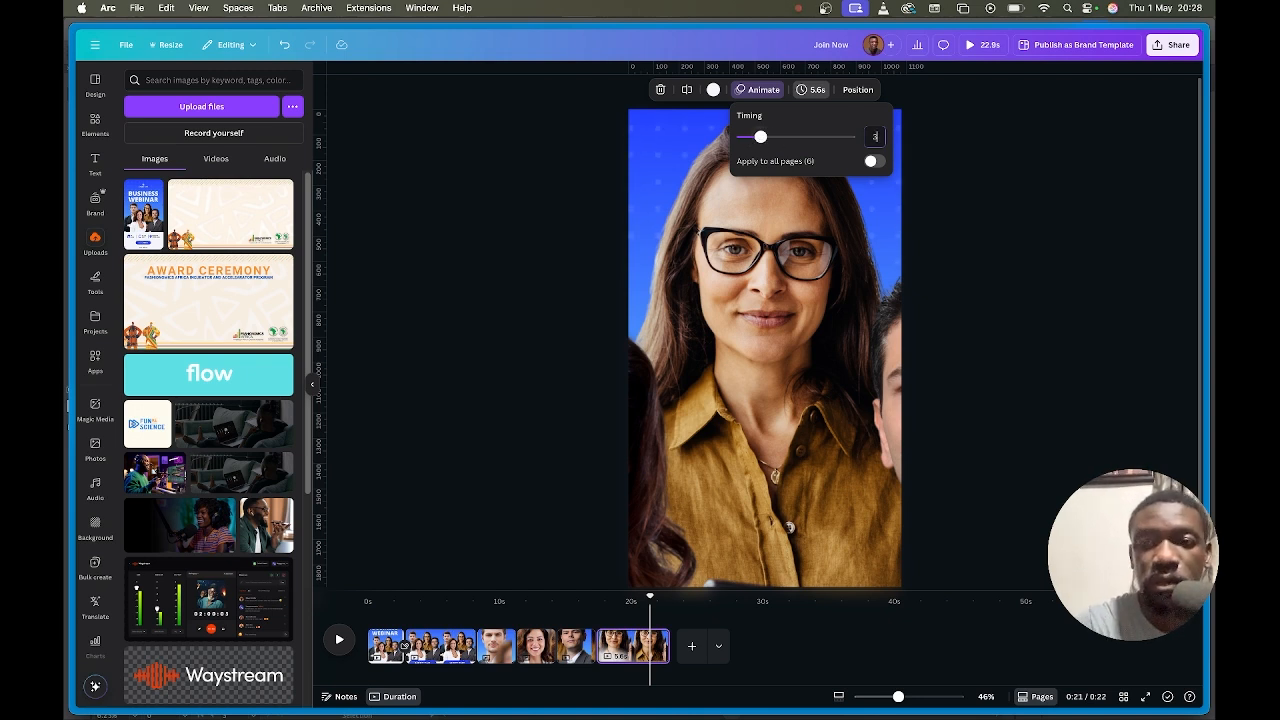
text(3)
key(Return)
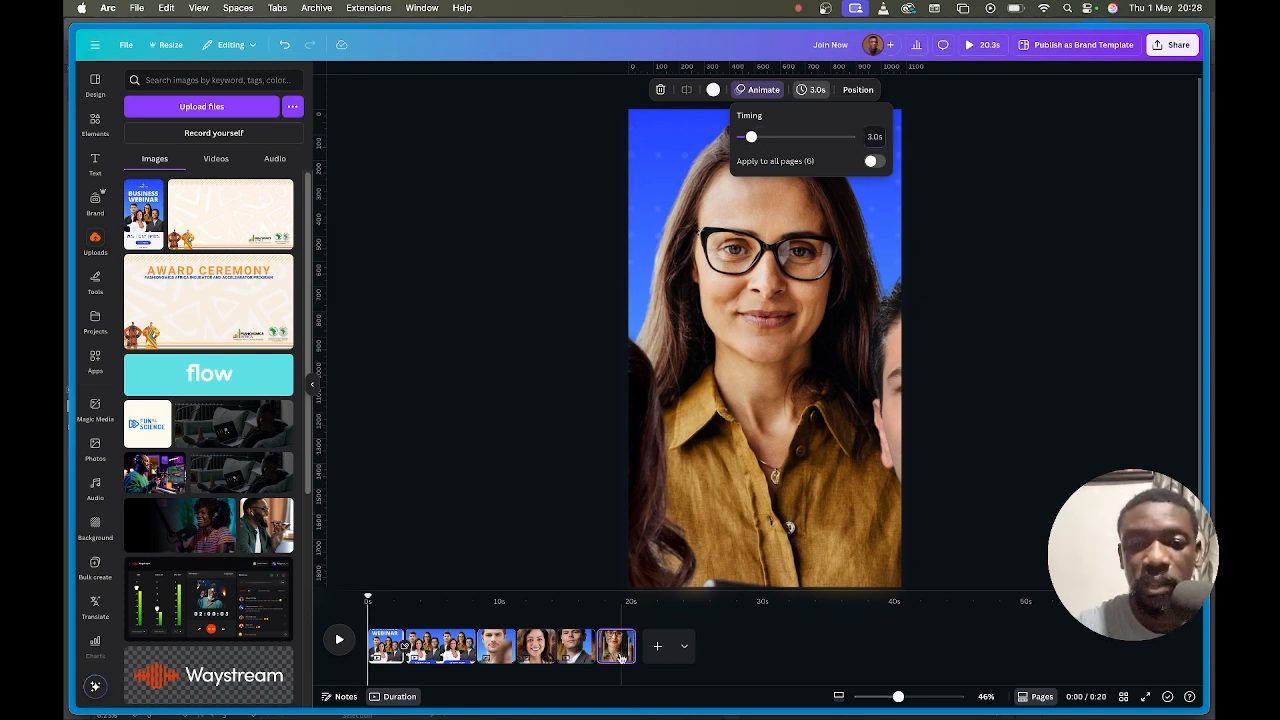
click(580, 404)
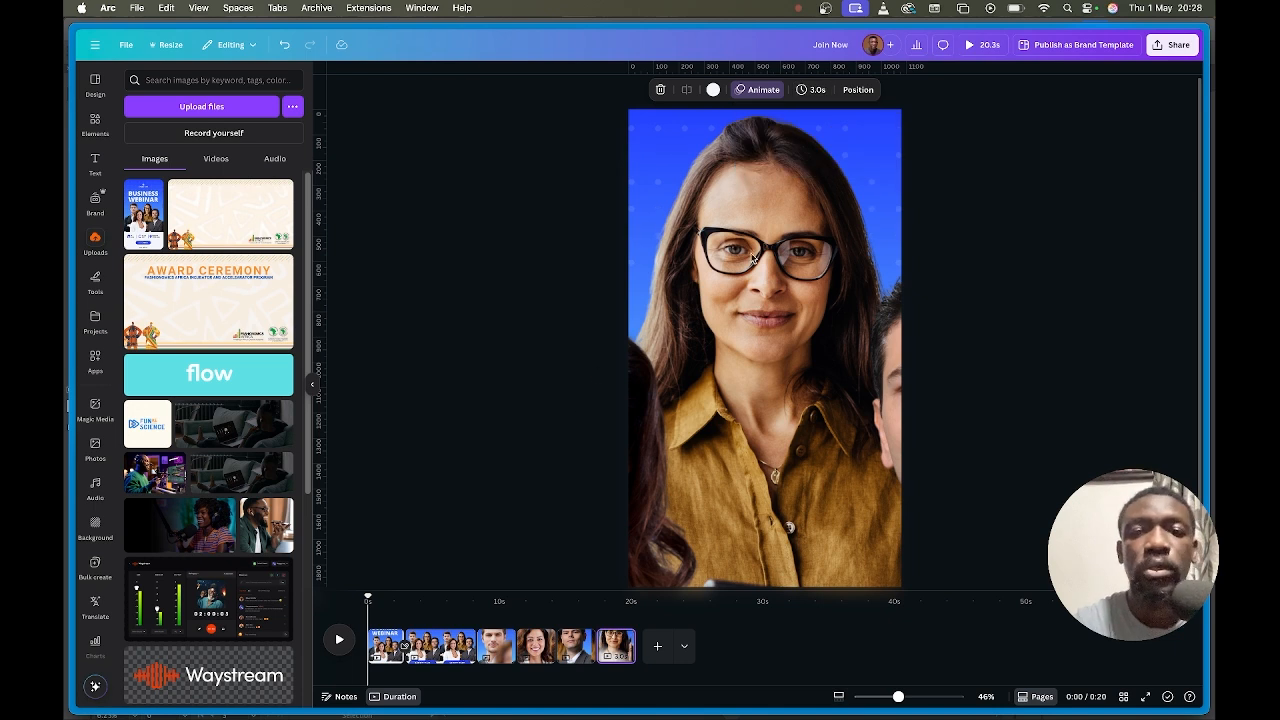
click(582, 646)
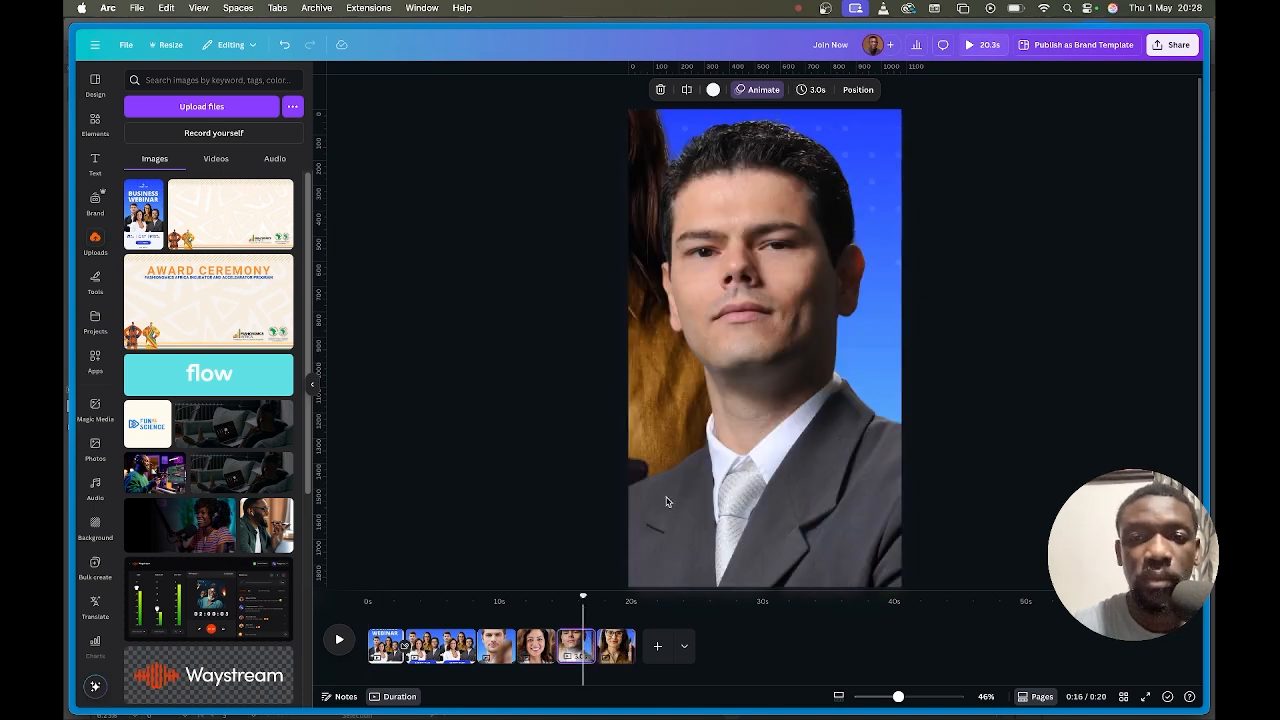
click(641, 130)
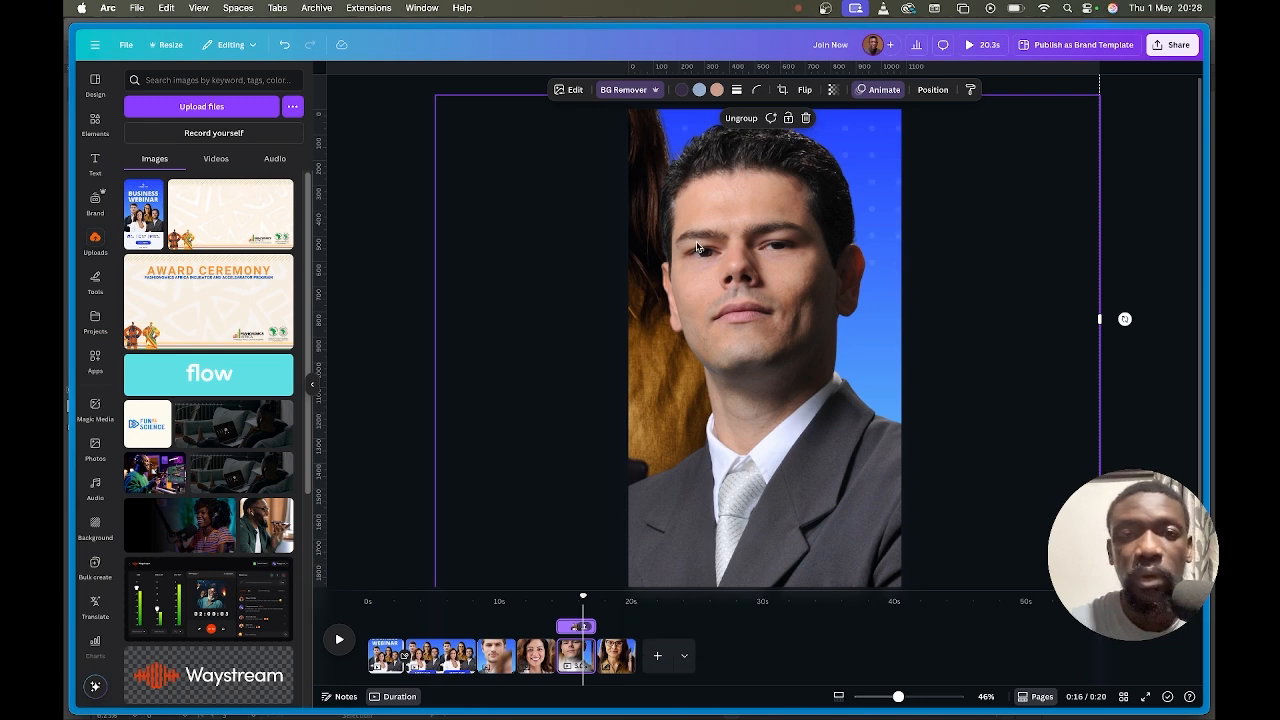
drag(697, 247, 831, 240)
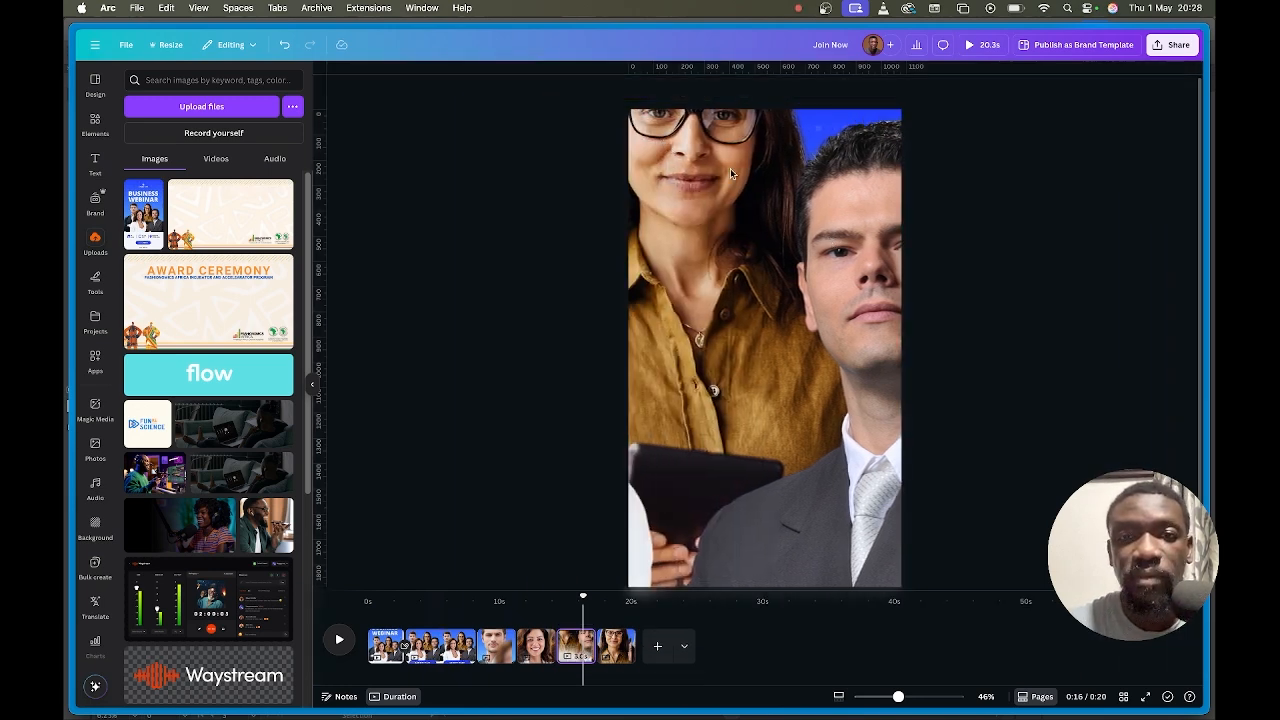
double_click(694, 160)
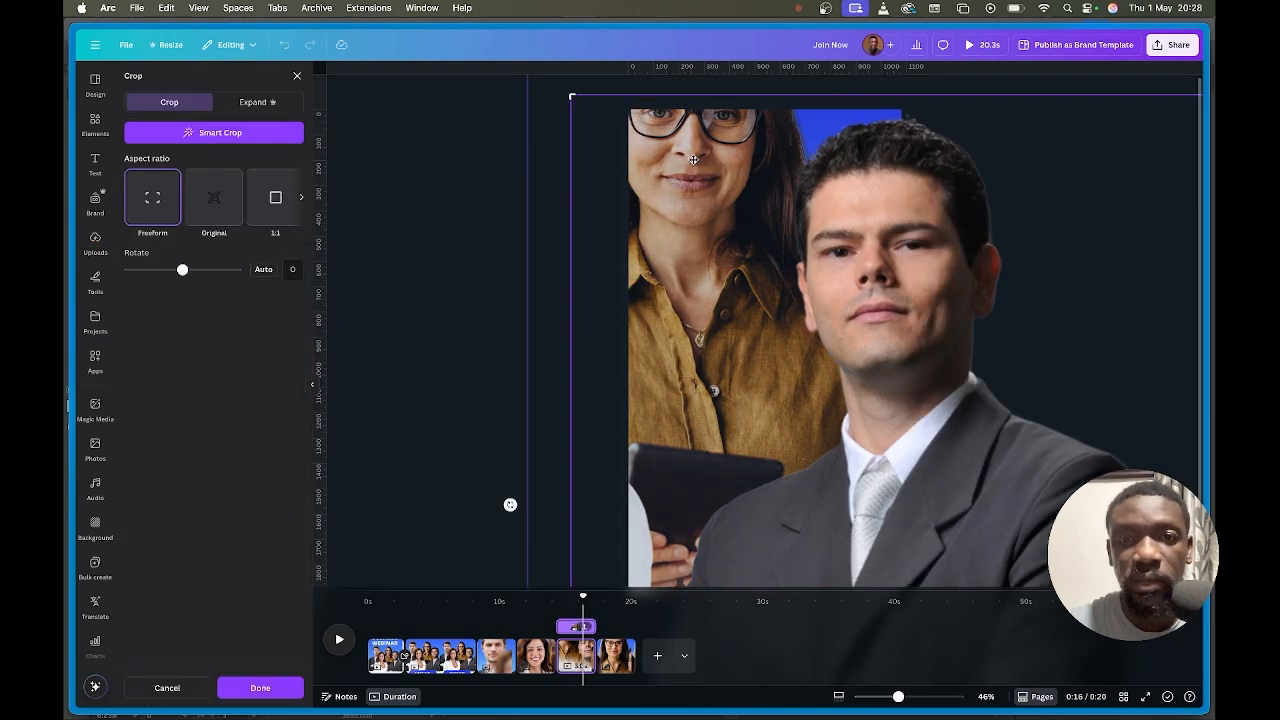
click(432, 161)
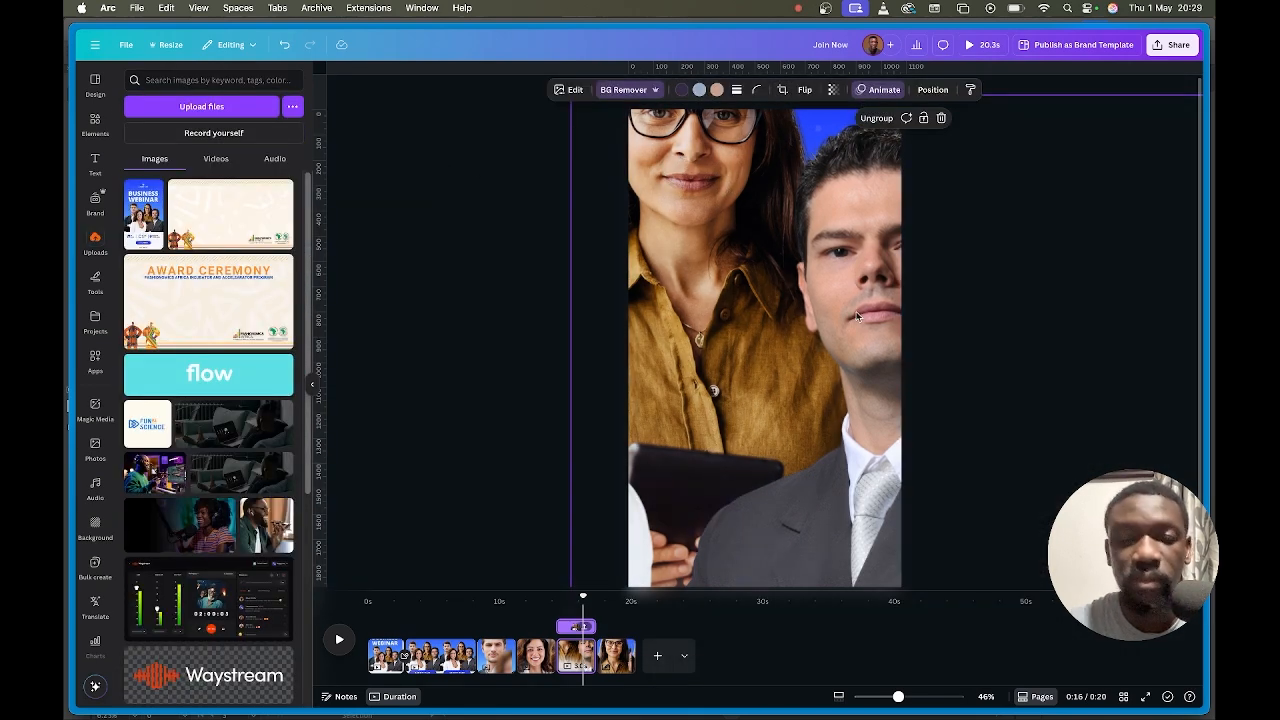
click(1046, 349)
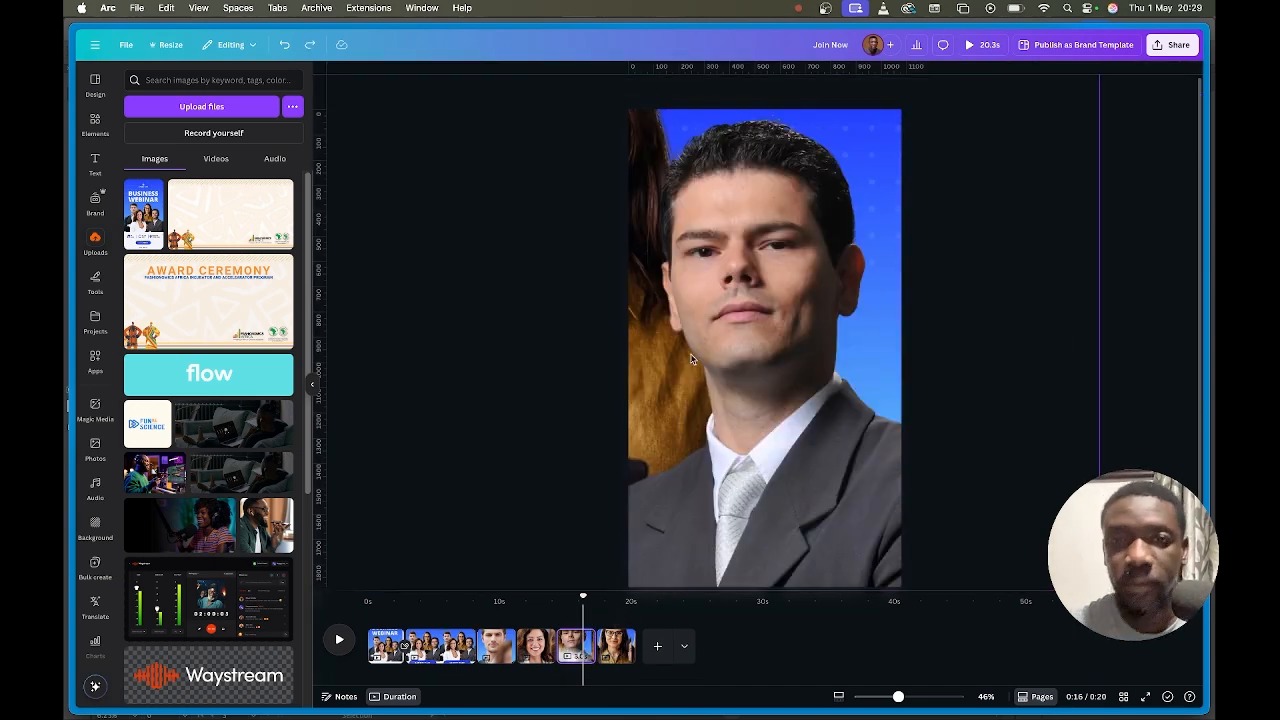
Copy the blur style from the smiling woman's page onto the woman behind the suited man, shifting the group for access and re-centring him.
drag(690, 353, 780, 428)
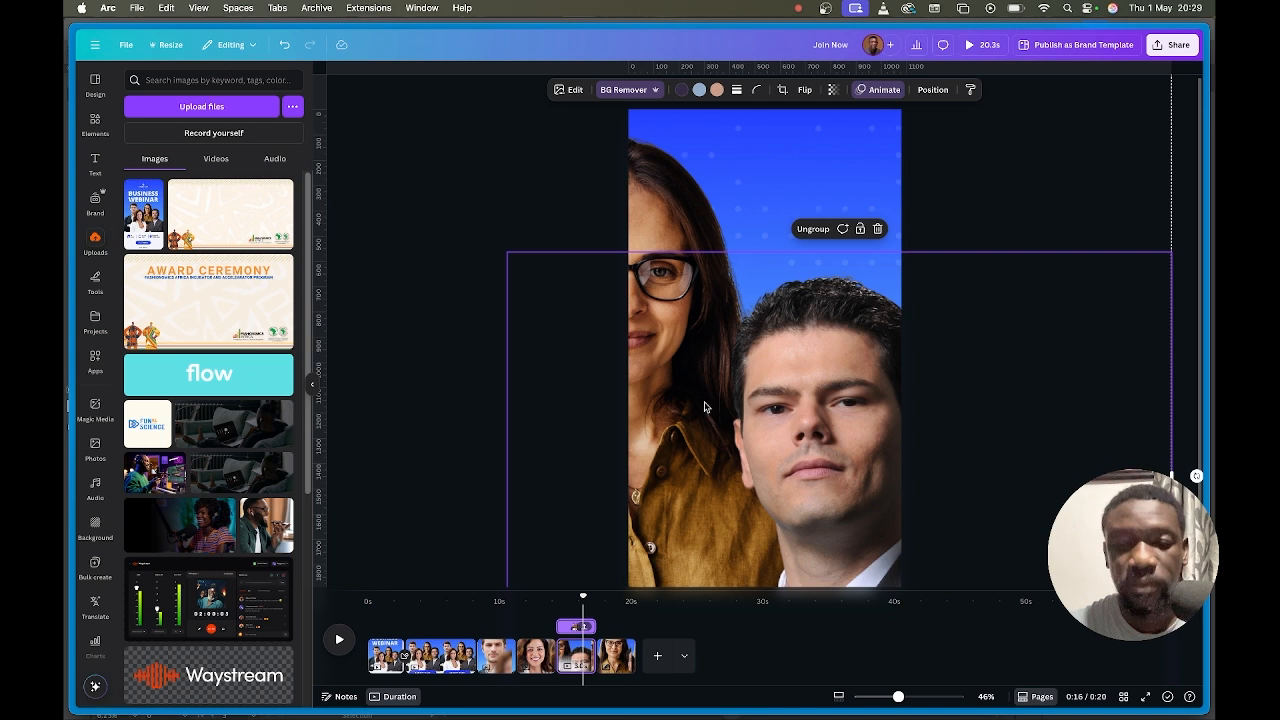
click(538, 652)
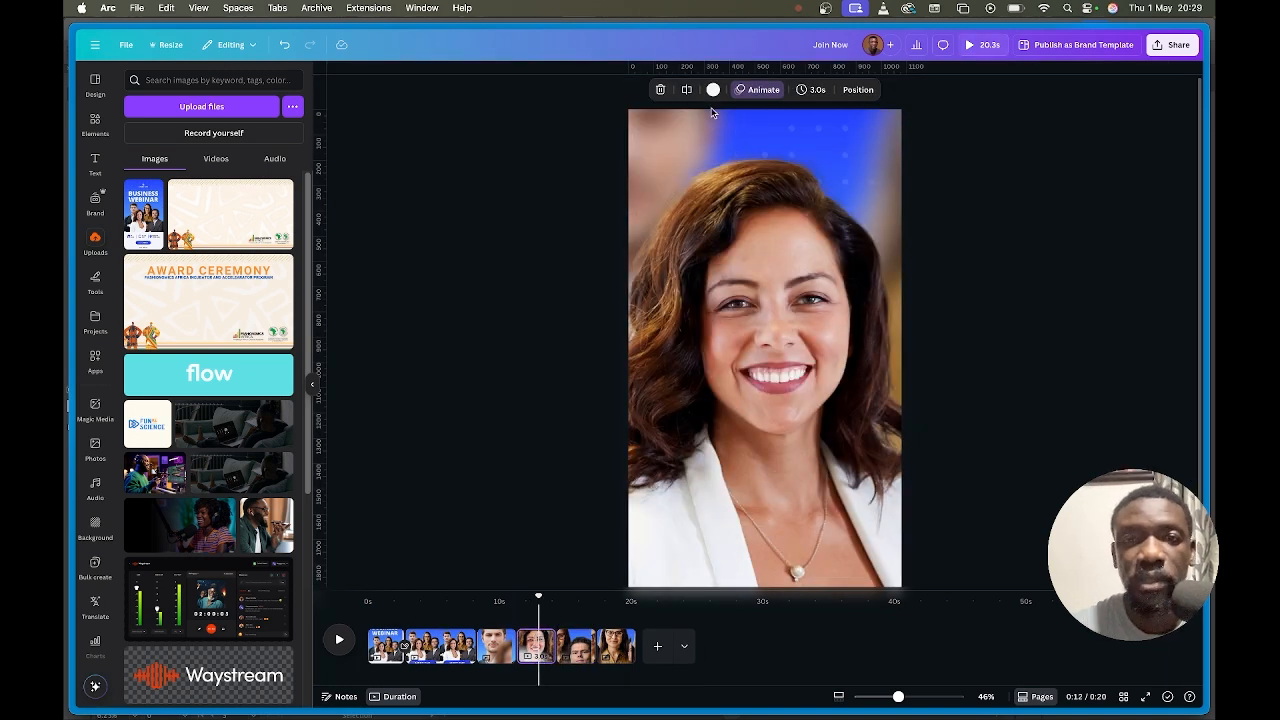
click(664, 130)
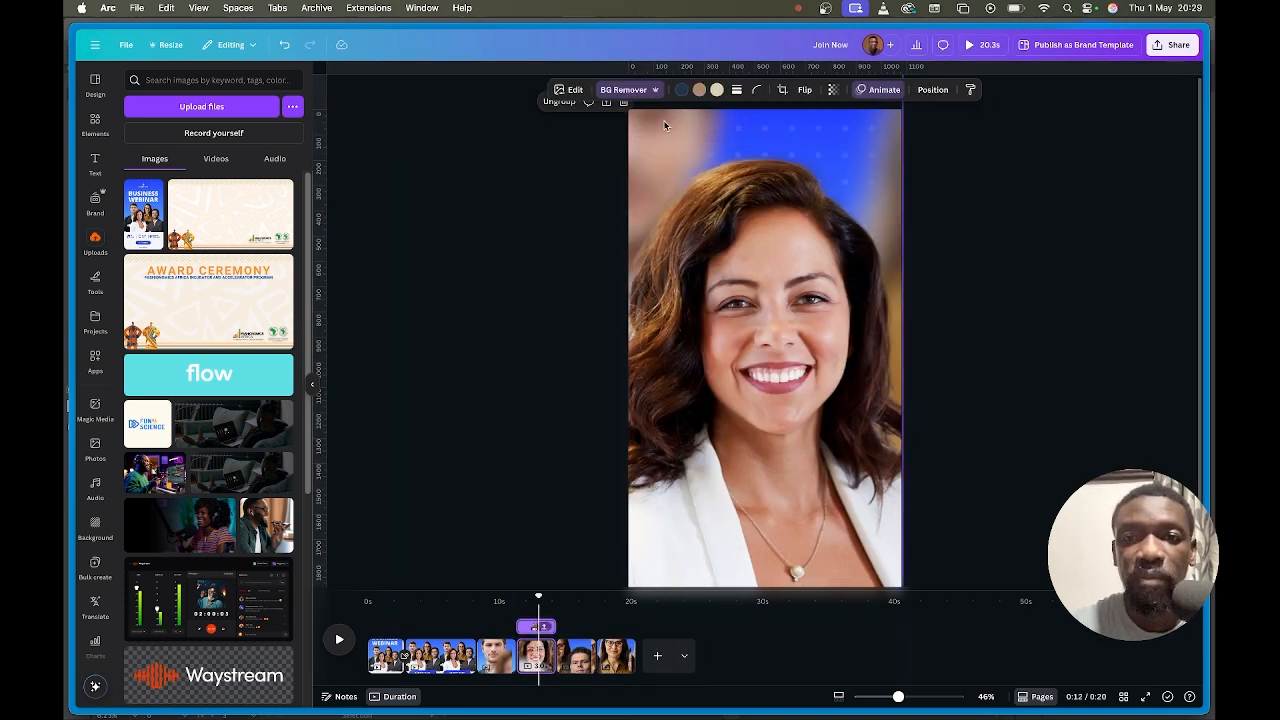
click(971, 91)
click(577, 648)
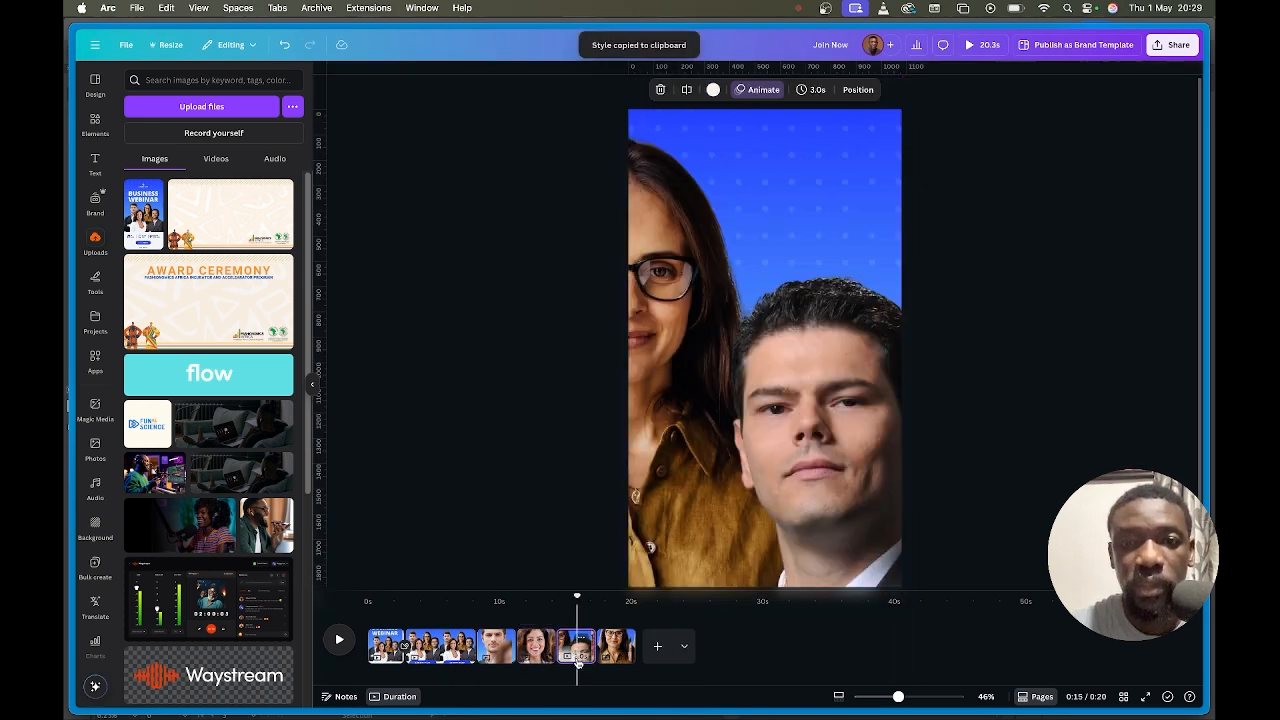
click(650, 158)
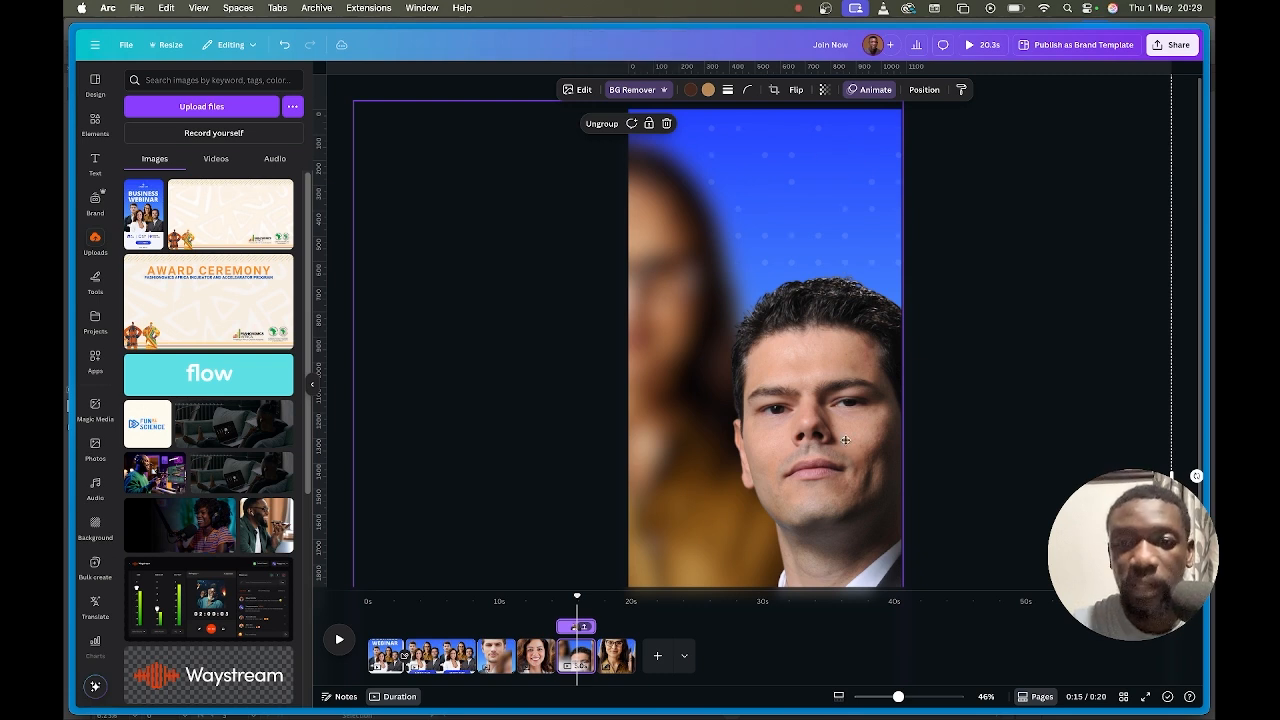
drag(865, 467, 797, 303)
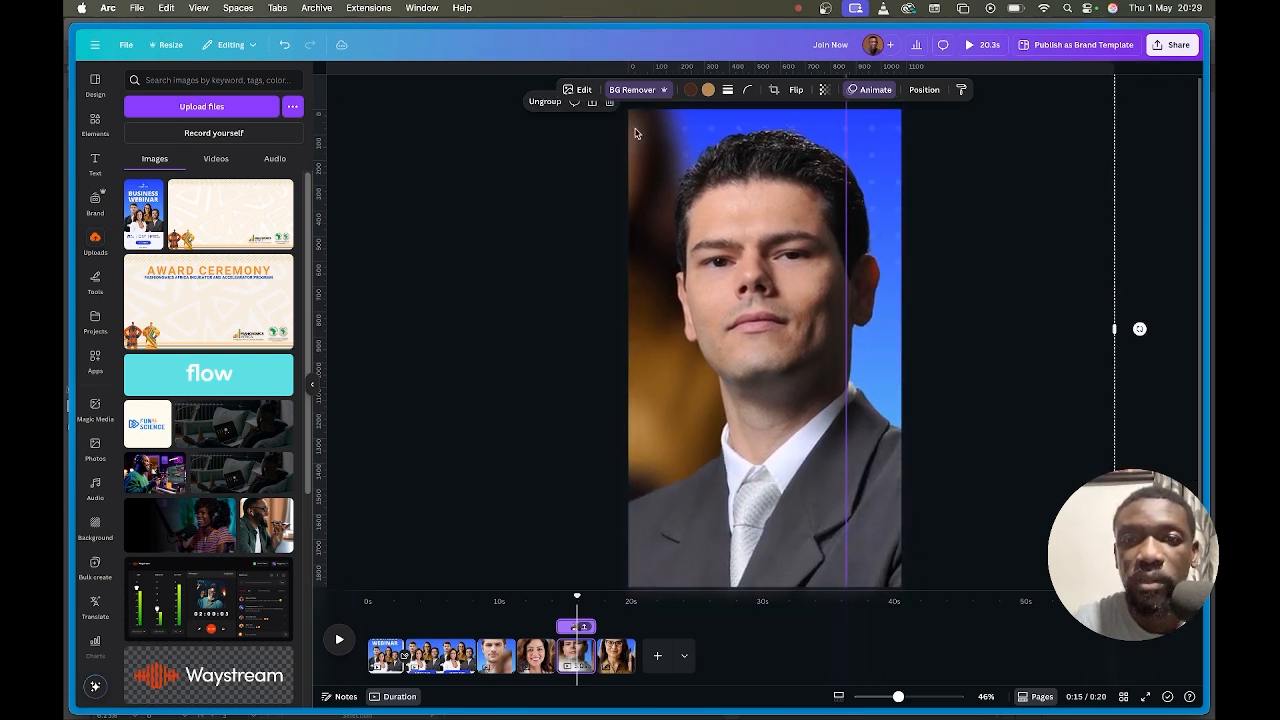
Copy the blur style onto the man and the other woman partly visible at either side of the woman with glasses on the last page.
click(962, 90)
click(612, 656)
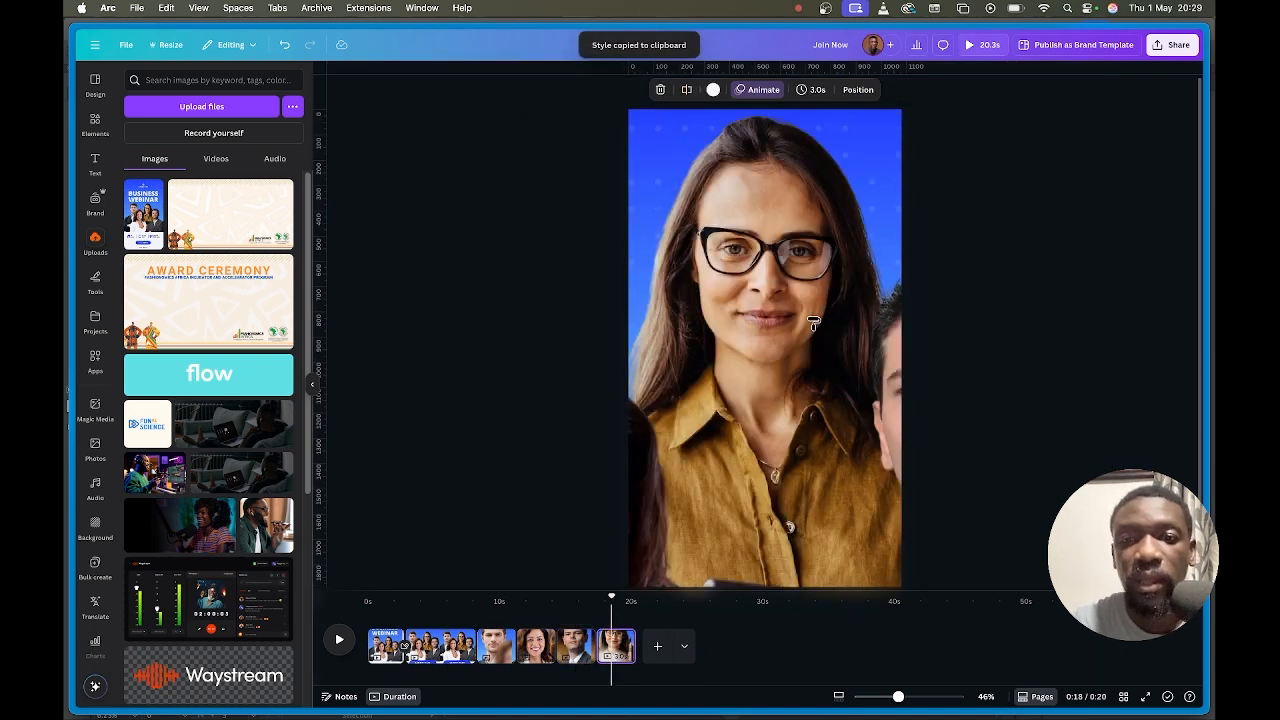
click(891, 411)
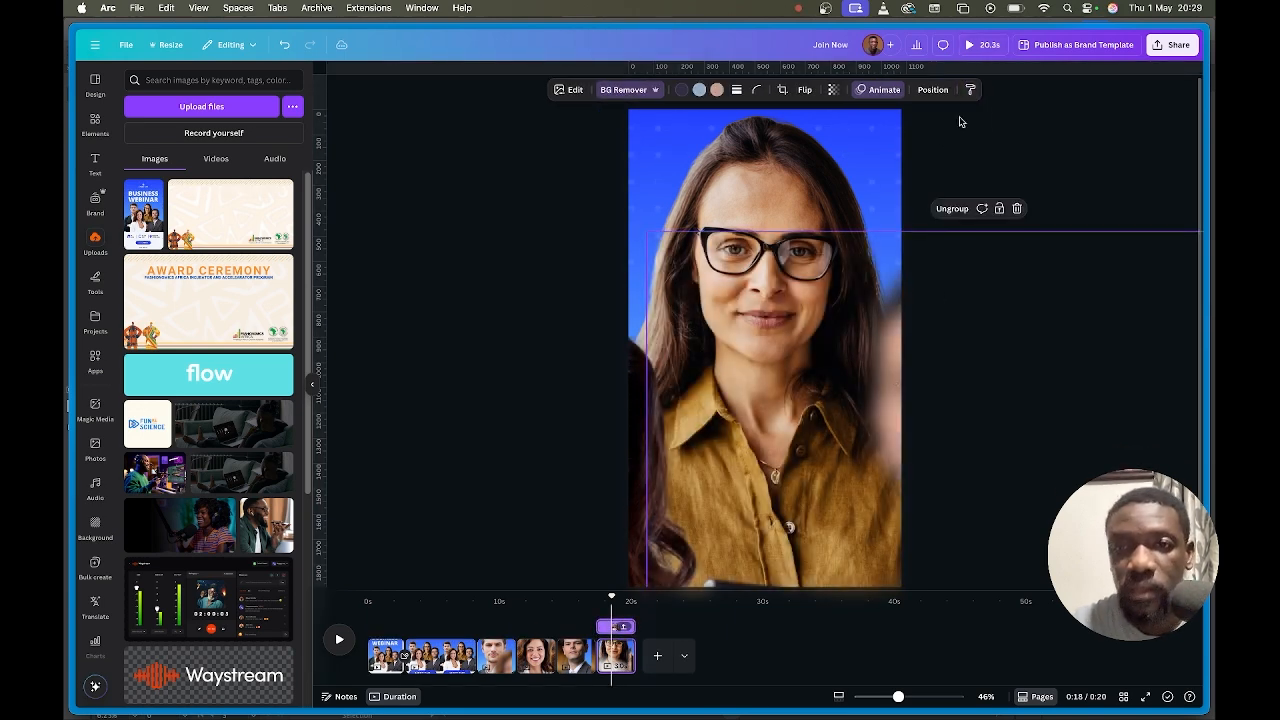
click(970, 89)
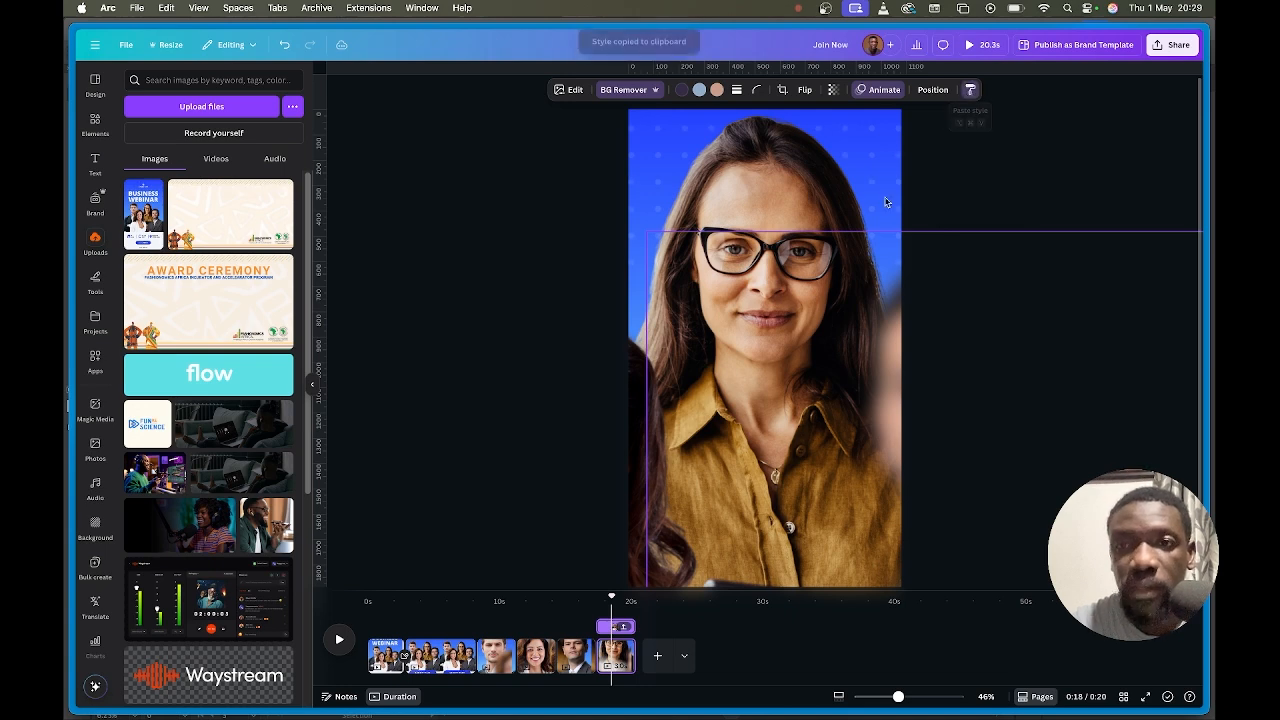
click(636, 379)
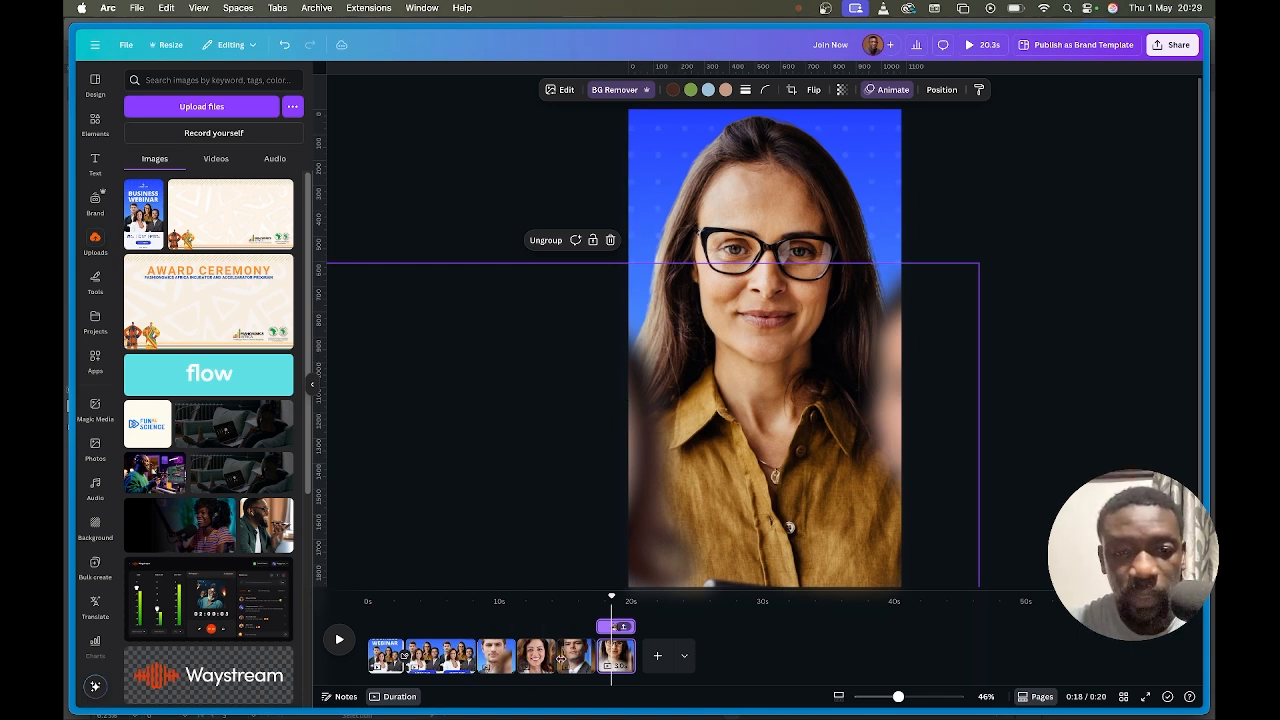
Check the close-up pages one after another for their blurred surrounding people.
click(498, 656)
click(535, 656)
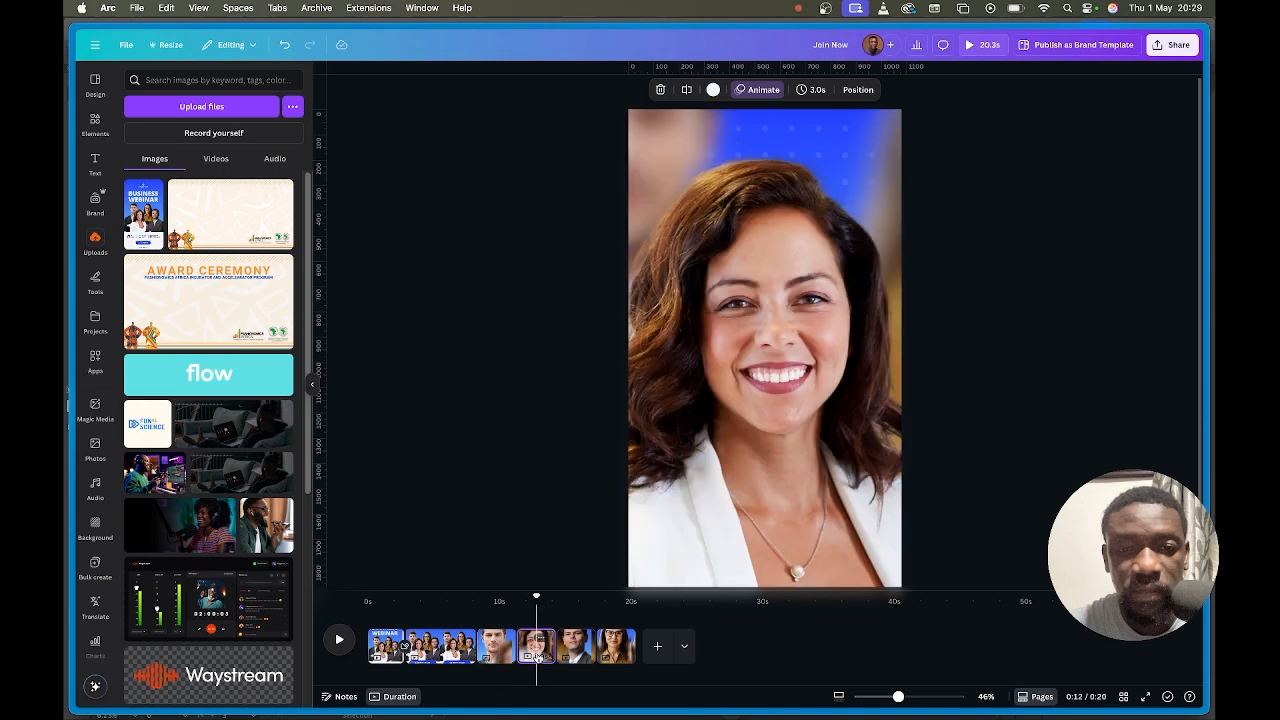
click(568, 648)
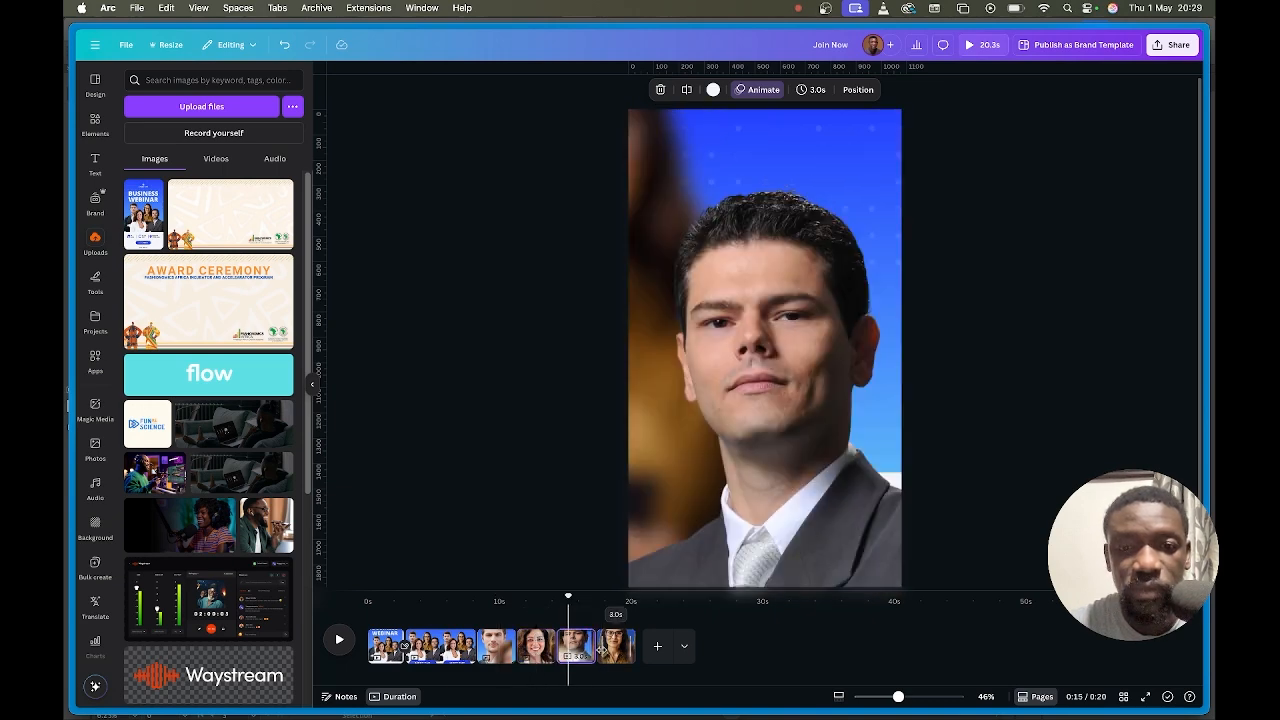
click(601, 648)
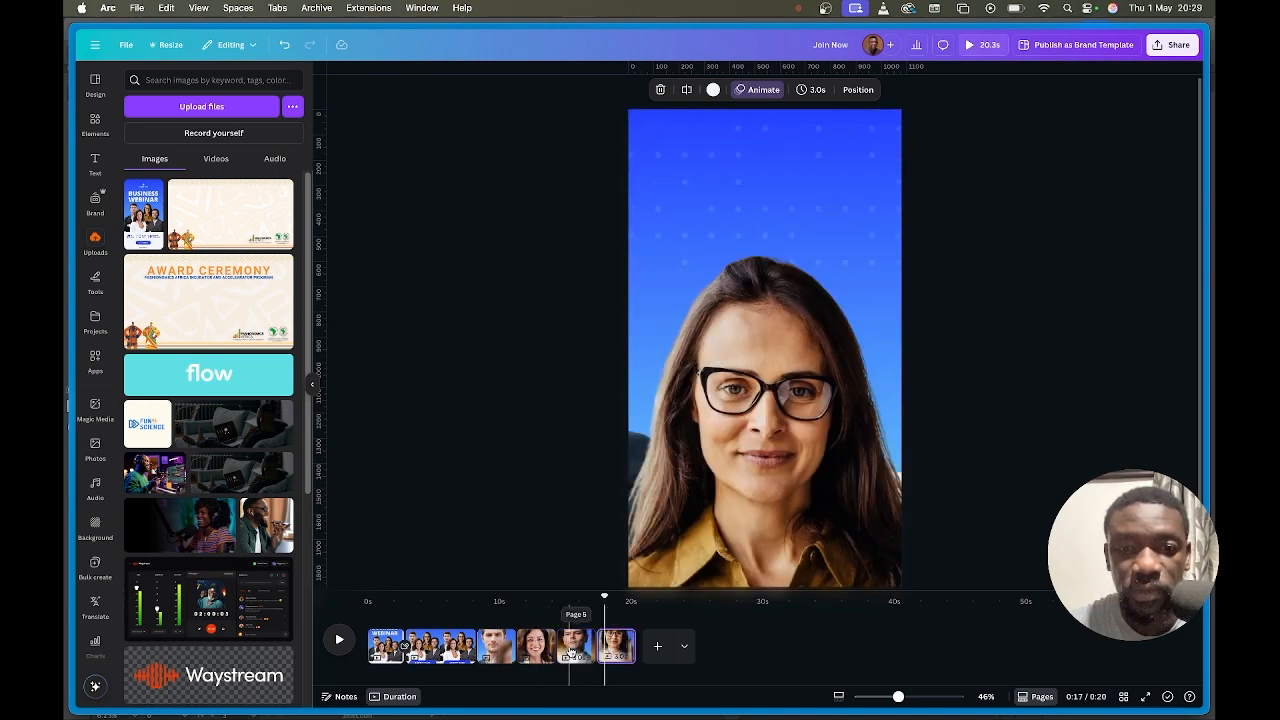
Shift the people group upward on the last page to reframe the woman with glasses, and go back to the suited man's page.
drag(752, 506, 750, 371)
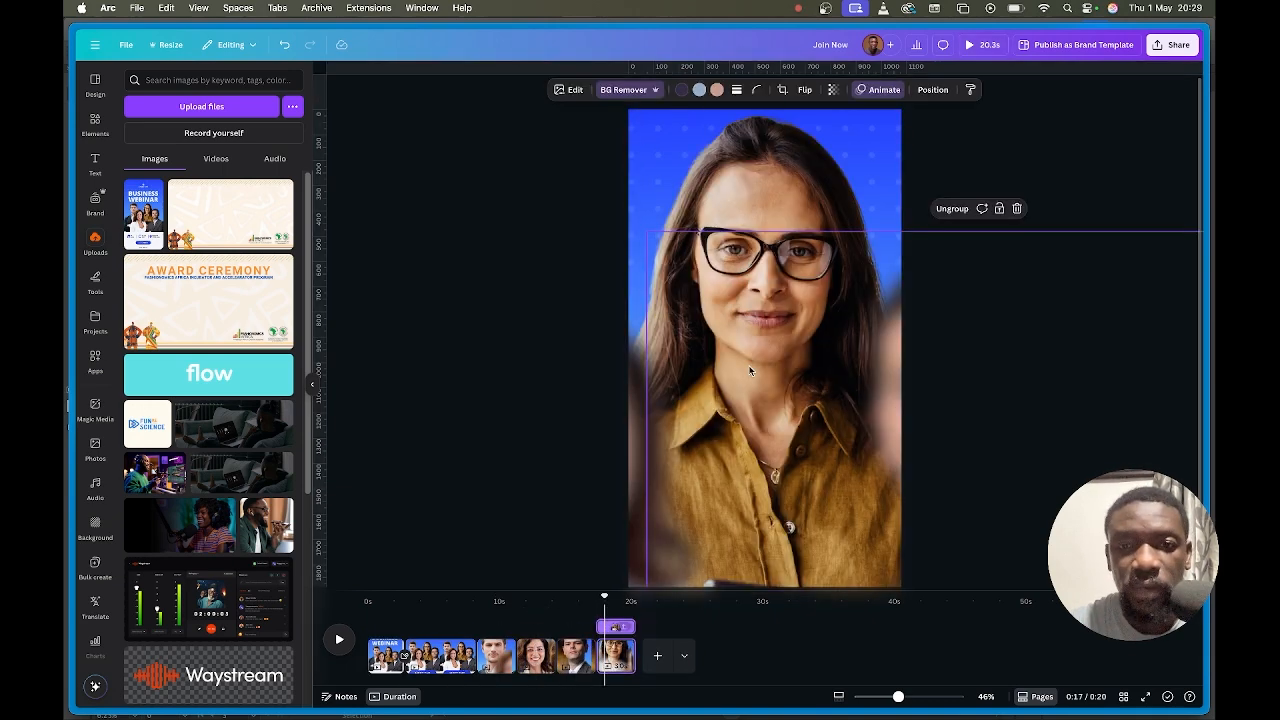
click(581, 645)
click(832, 292)
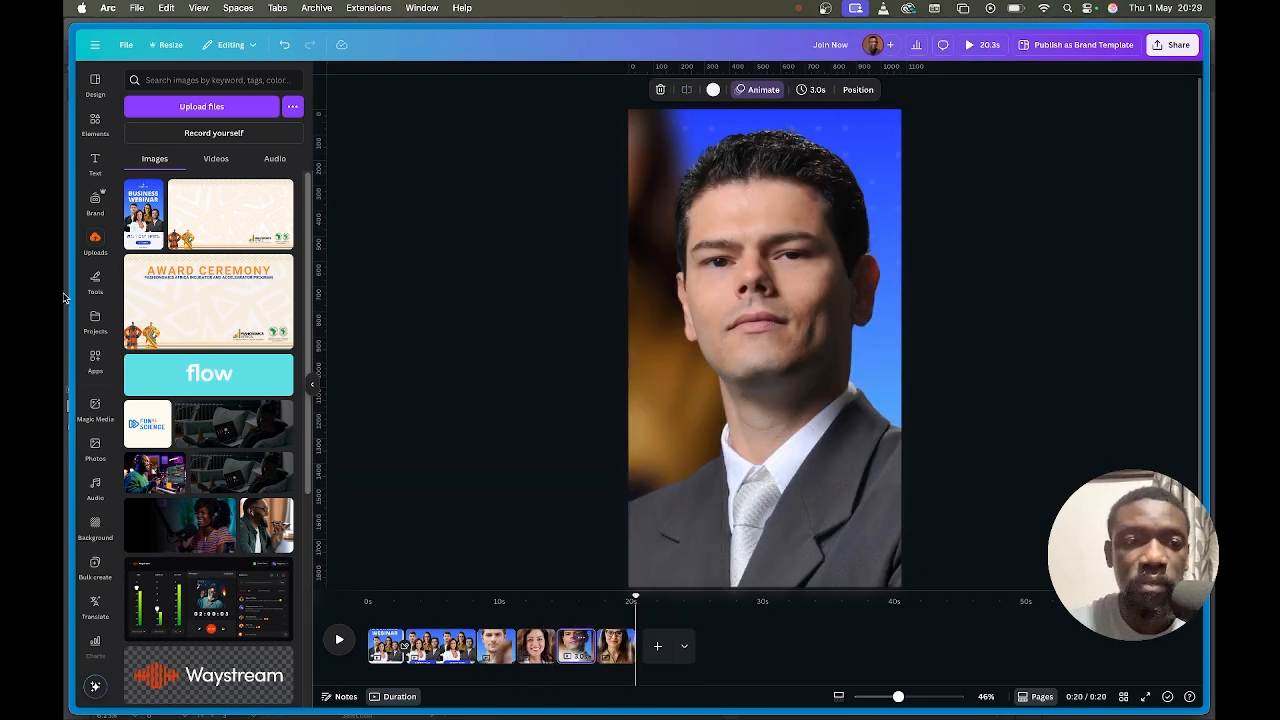
Look through the blurred close-up pages of the "2025 SOTS meet the ministers Video" design for reference, and return to the Join Now design.
mouse_move(69, 298)
click(125, 352)
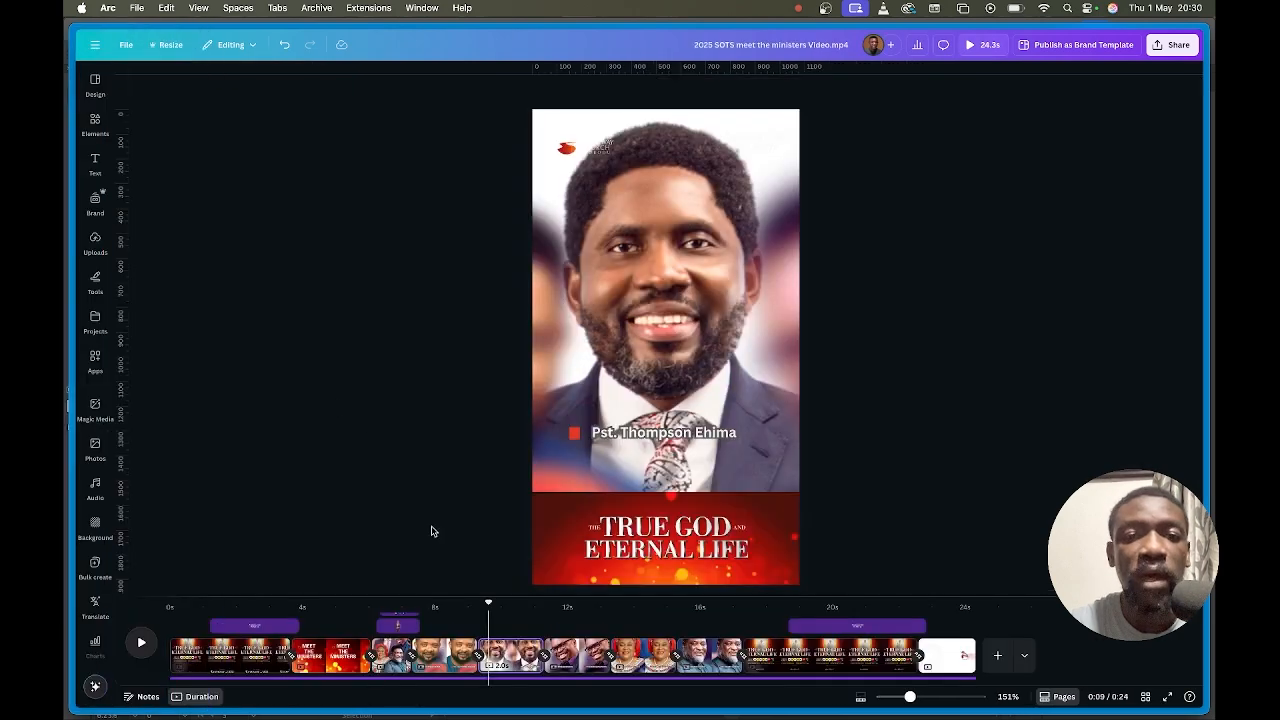
drag(489, 607, 618, 604)
mouse_move(66, 380)
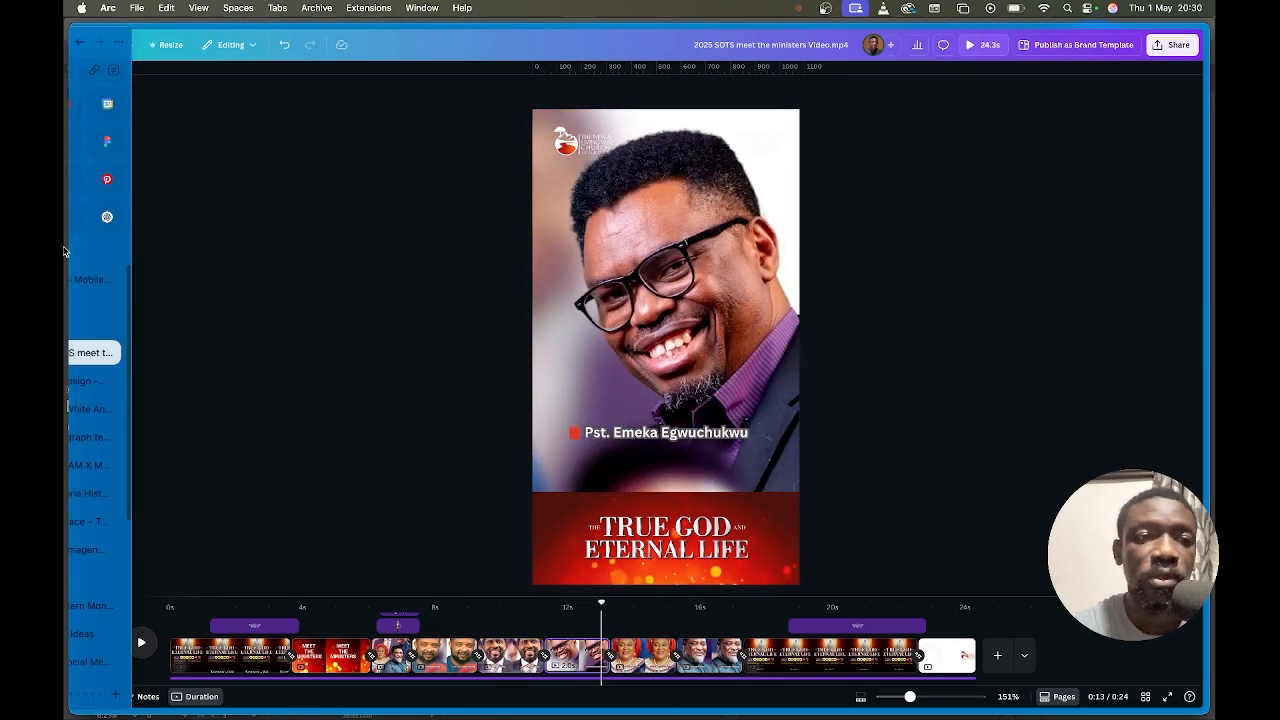
click(120, 379)
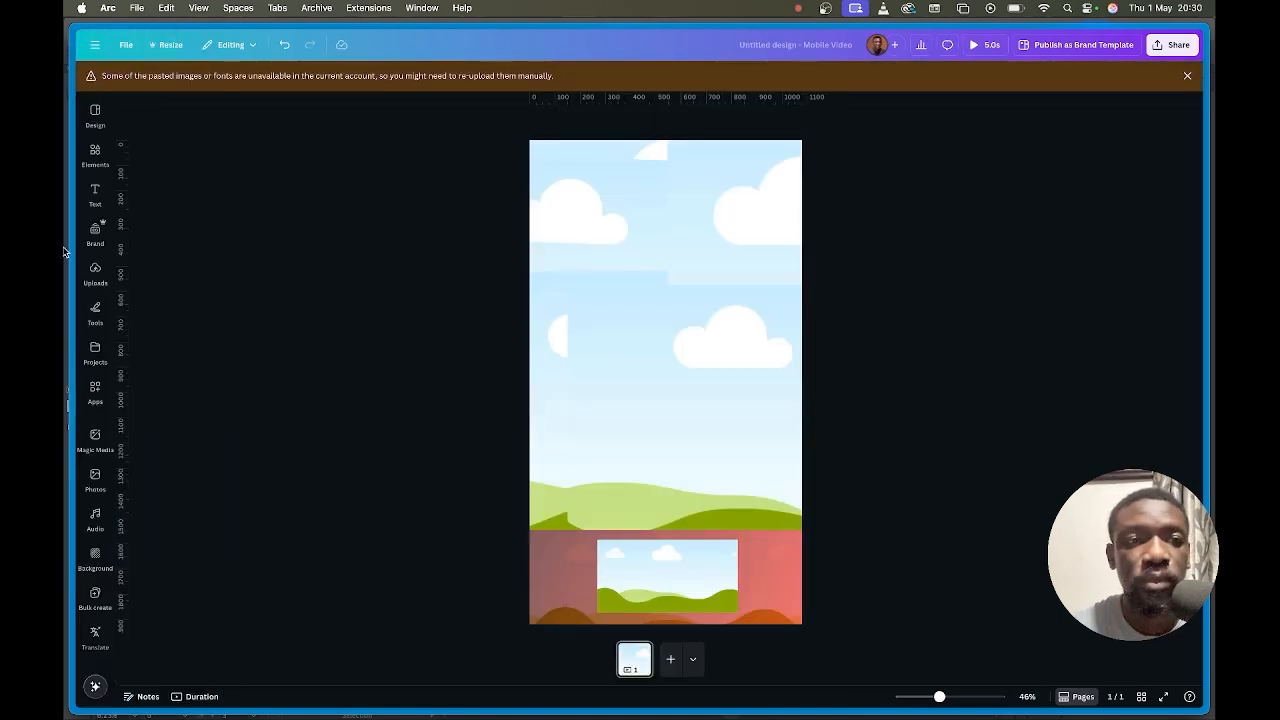
mouse_move(64, 252)
click(122, 355)
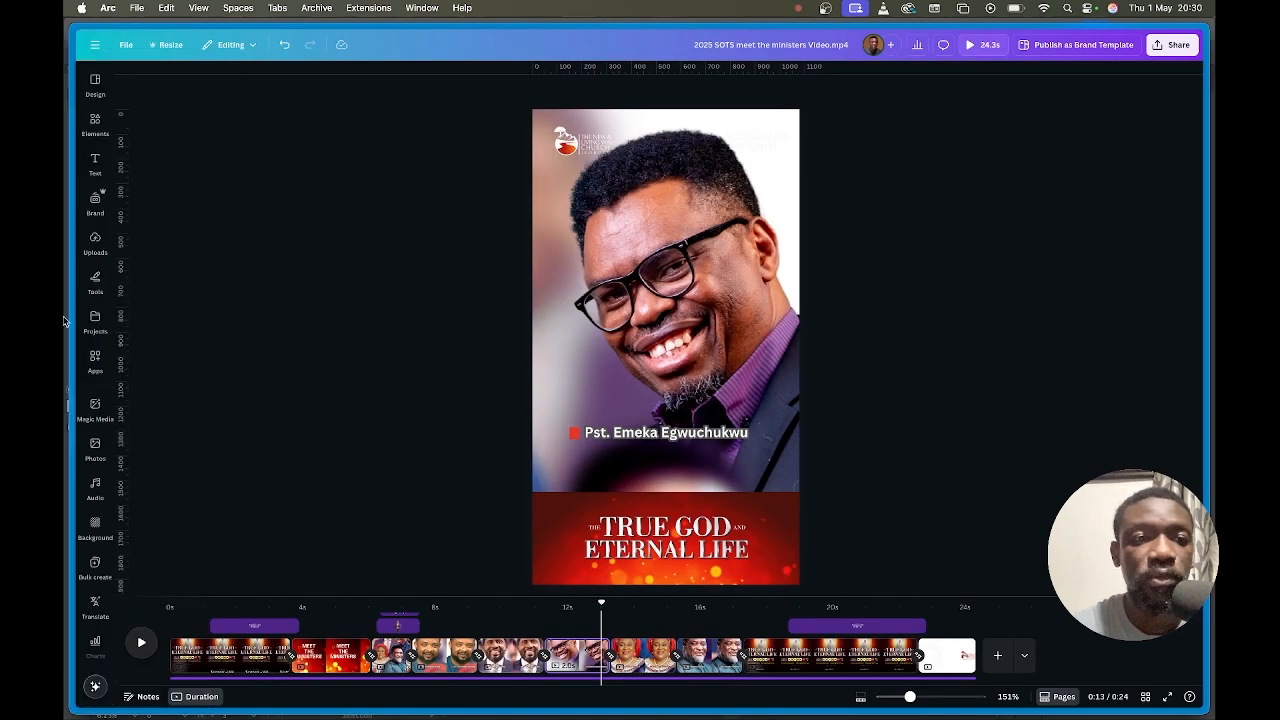
mouse_move(66, 322)
click(120, 380)
click(104, 410)
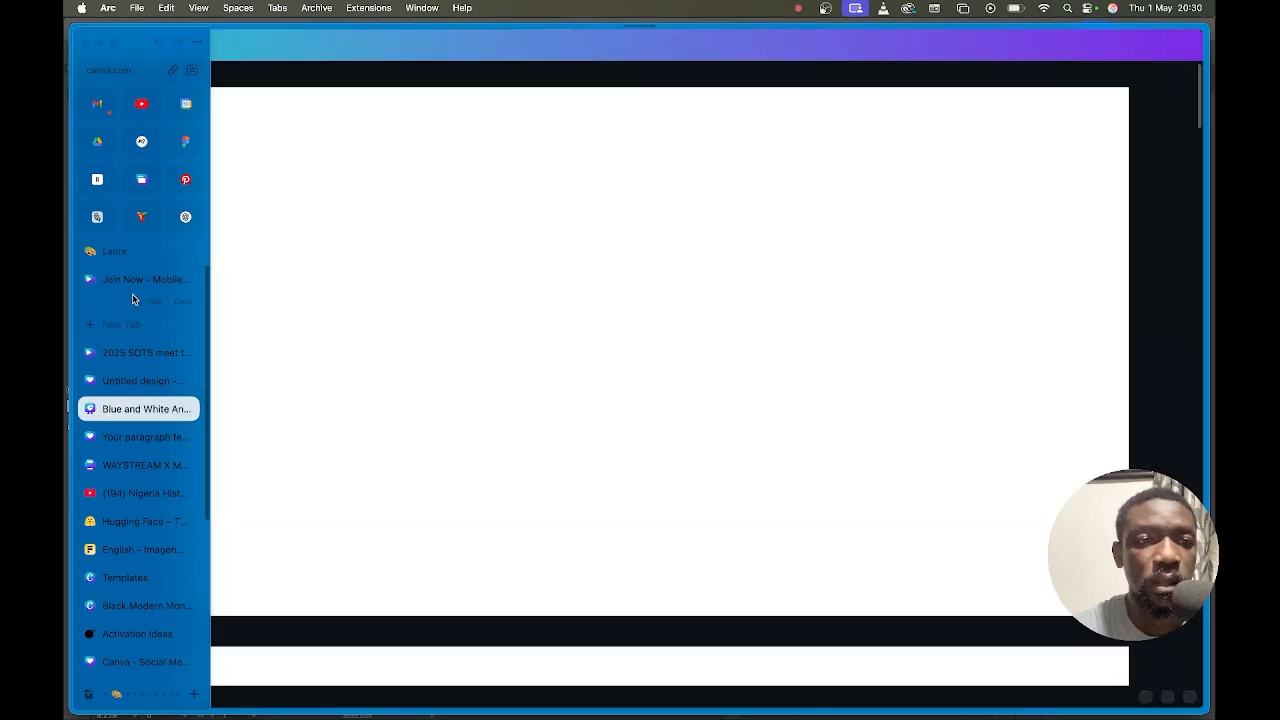
click(132, 286)
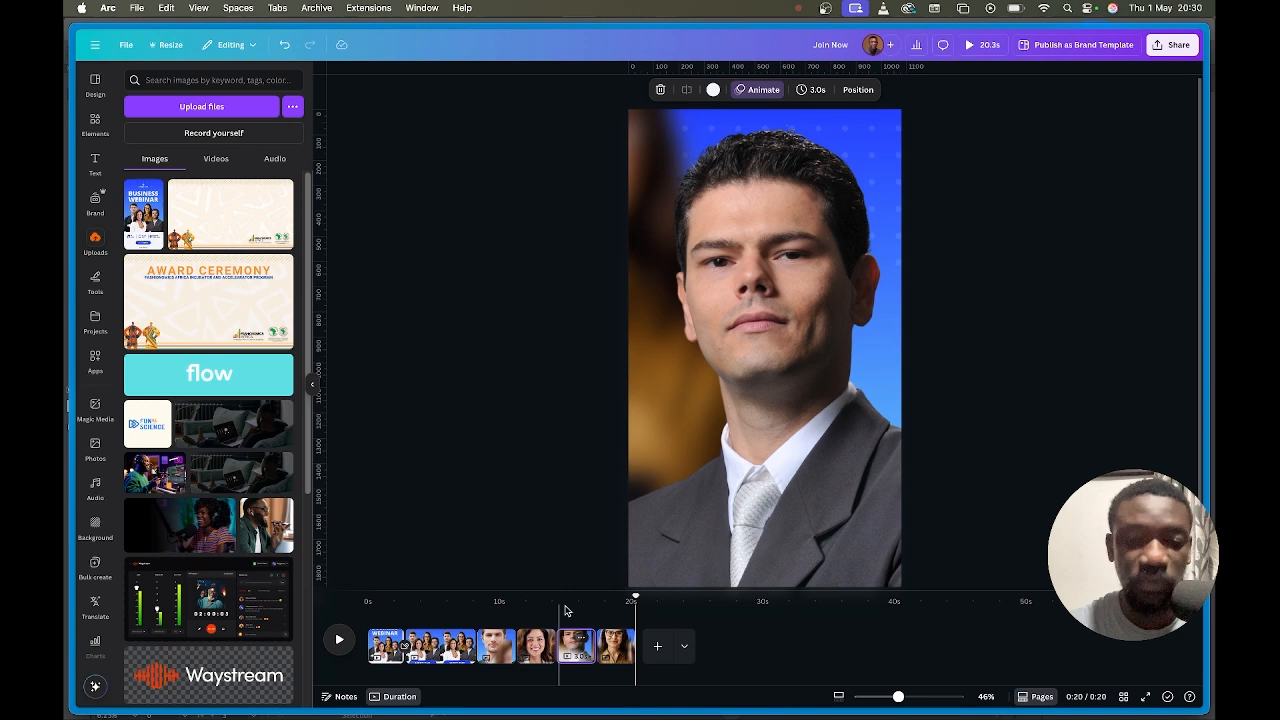
Add a Match & Move transition between the first man's close-up page and the smiling woman's page.
drag(636, 598, 496, 628)
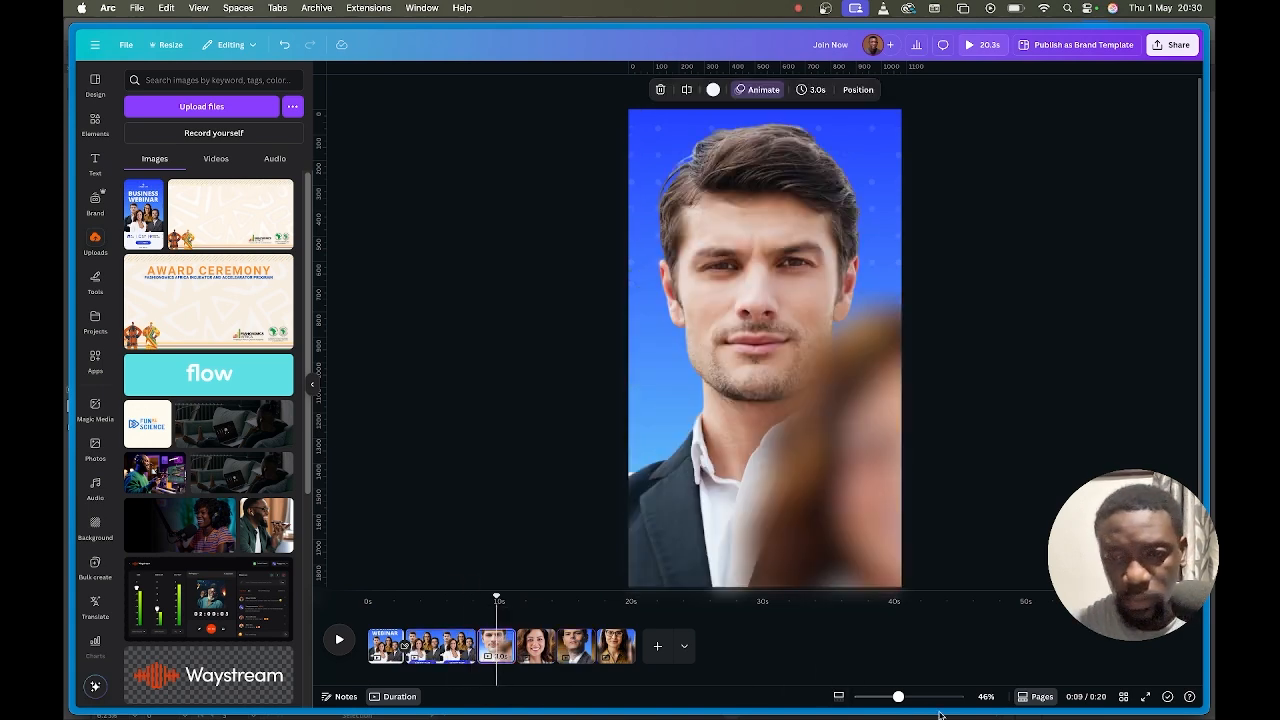
drag(898, 697, 896, 698)
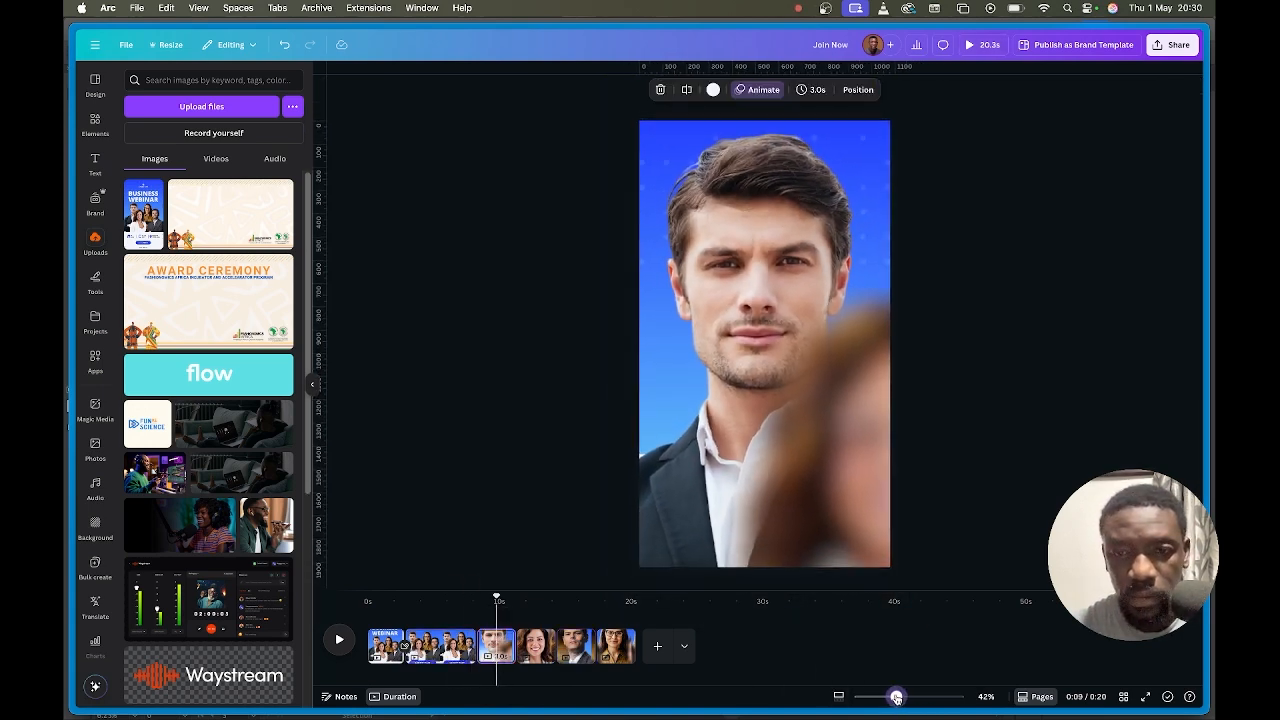
click(838, 698)
mouse_move(875, 697)
mouse_down()
mouse_move(912, 697)
mouse_move(886, 697)
mouse_up()
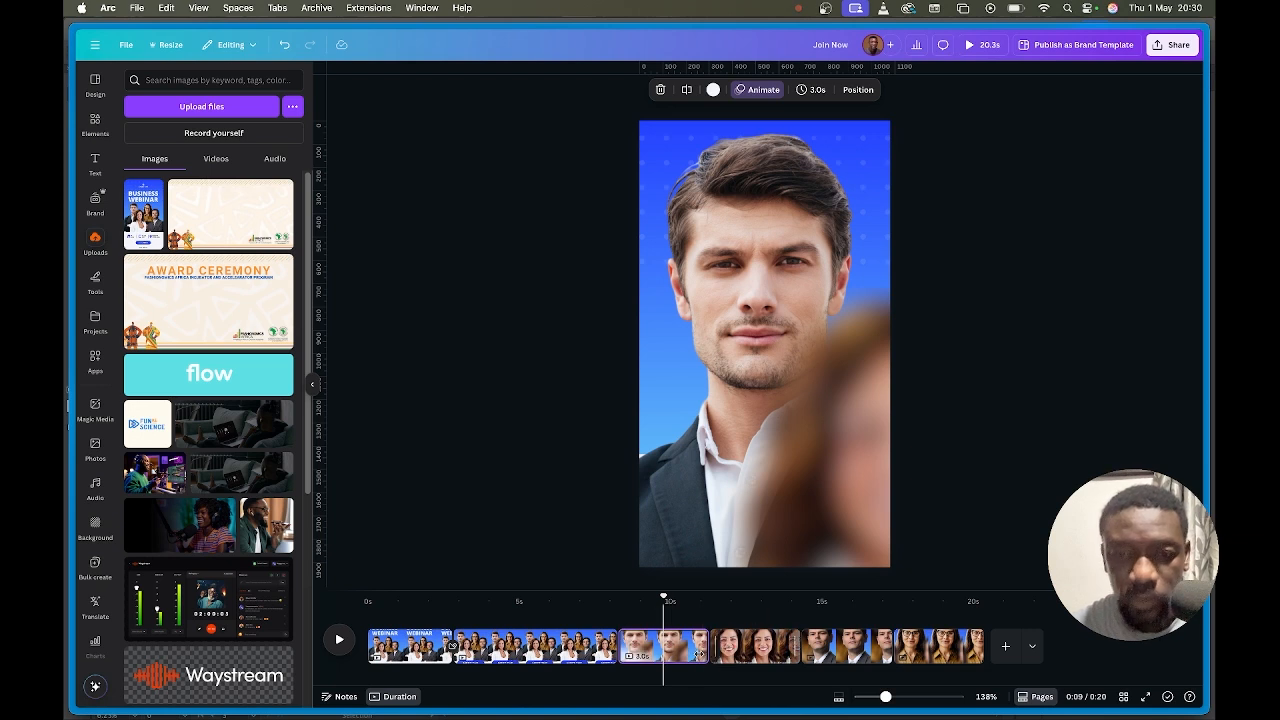
click(708, 645)
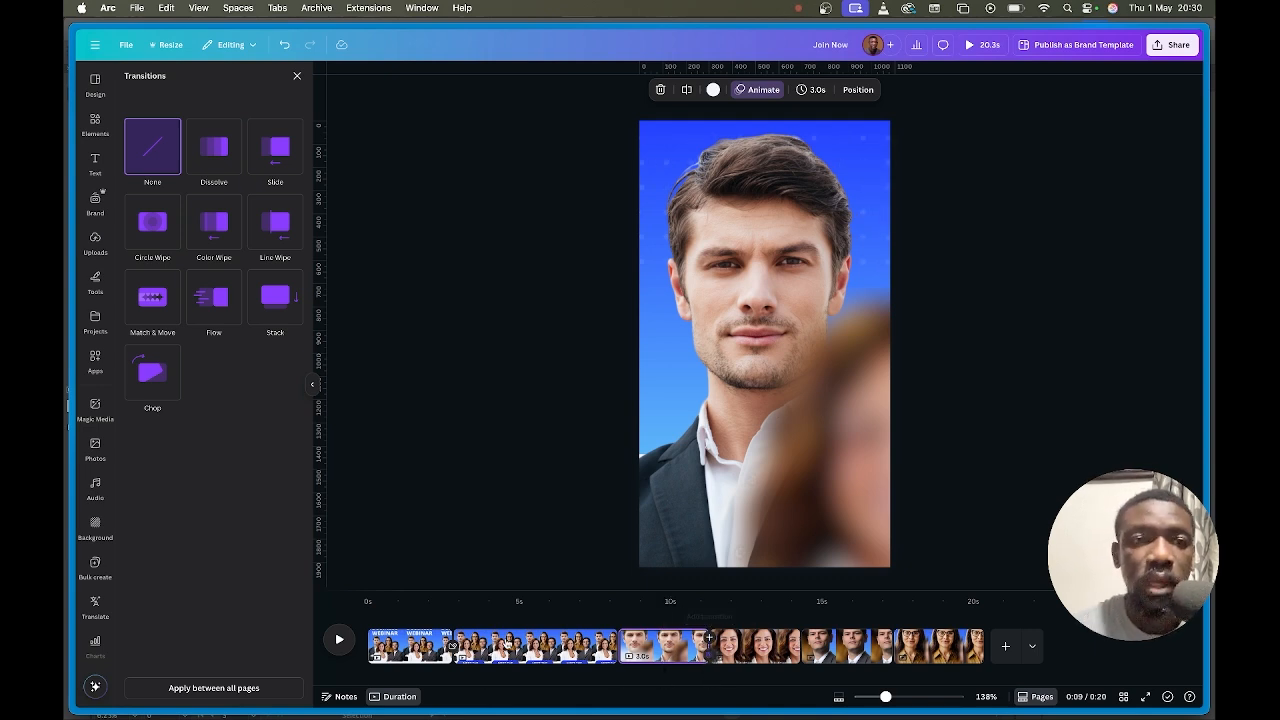
click(153, 300)
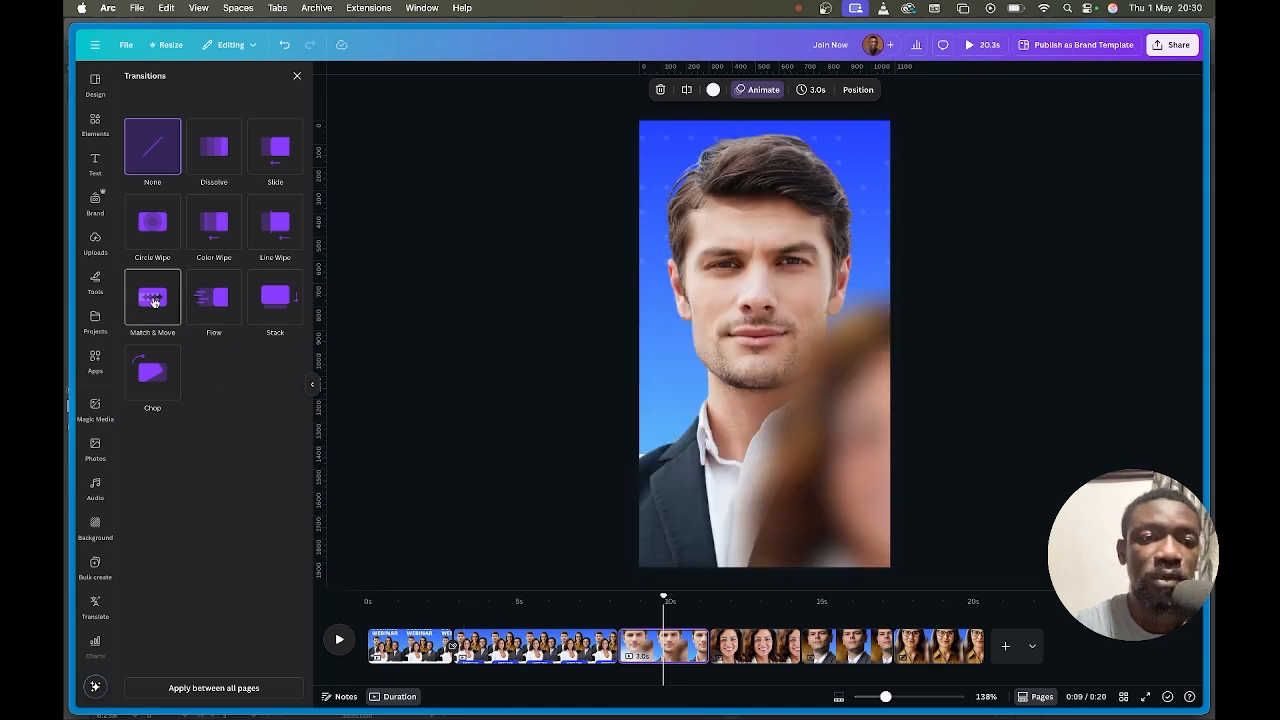
click(153, 300)
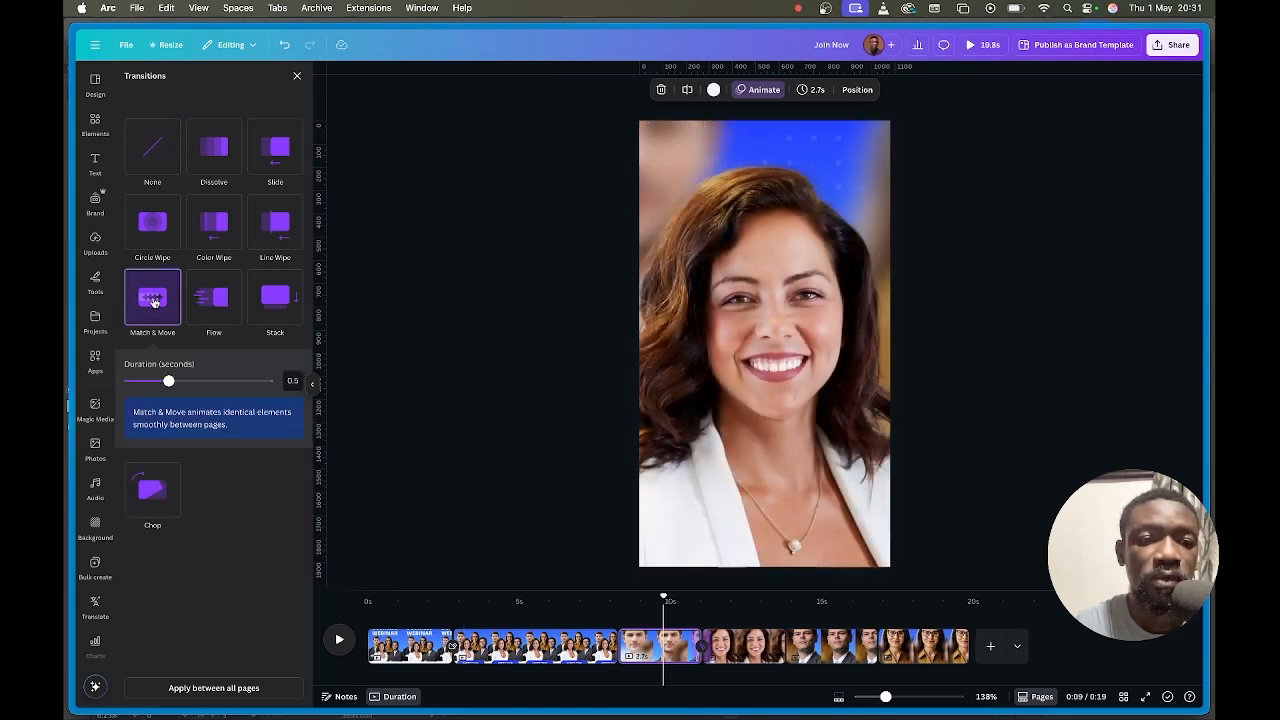
Add Match & Move transitions from the smiling woman's page to the suited man's, and from his to the page of the woman with glasses.
right_click(780, 646)
click(786, 651)
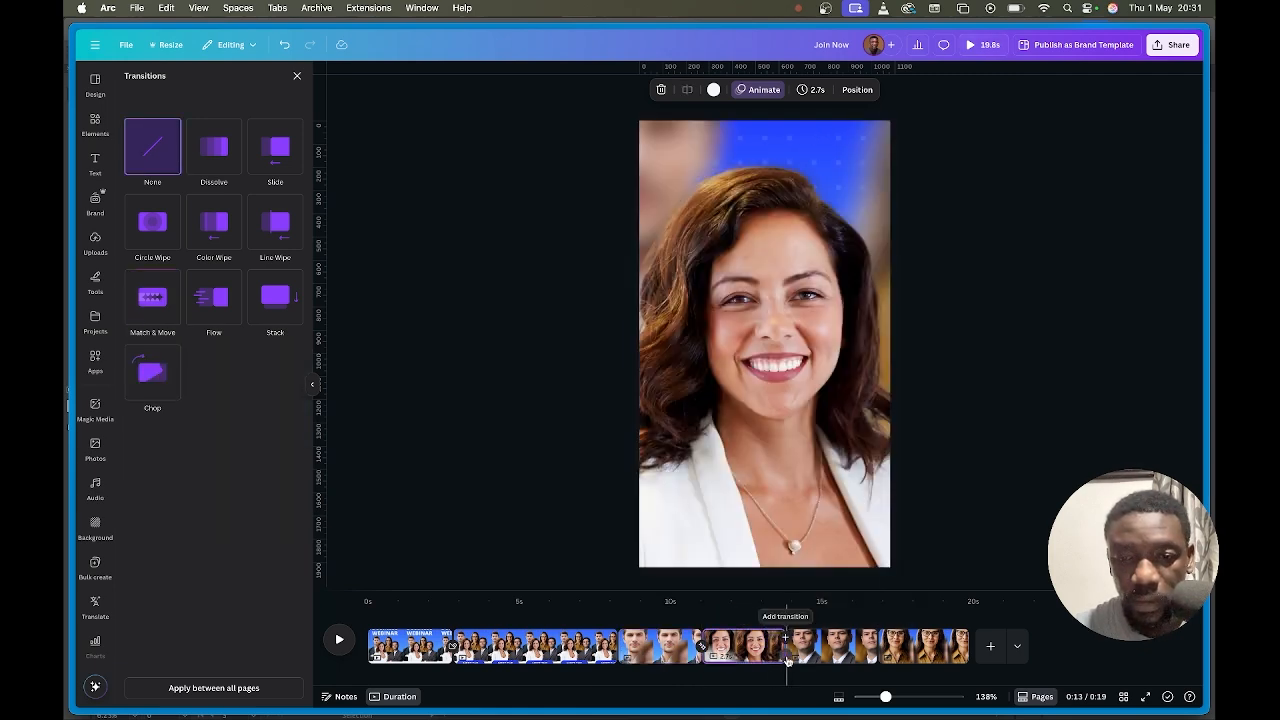
click(155, 305)
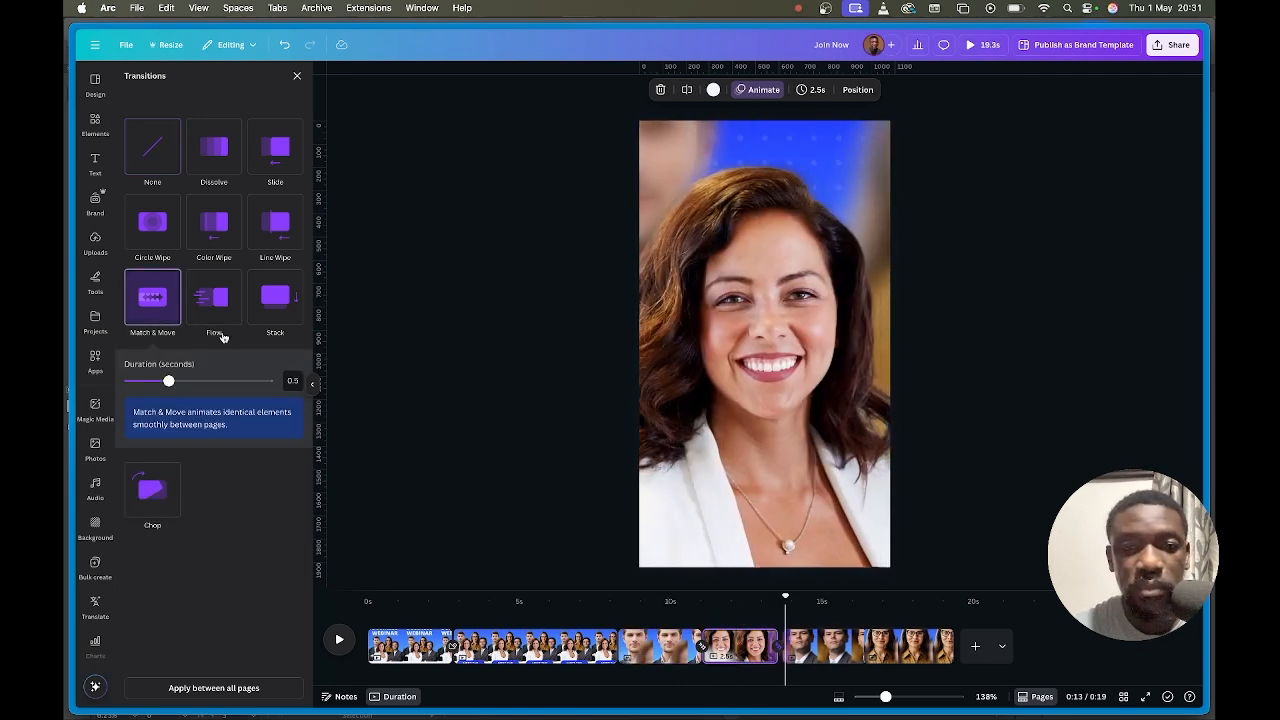
click(855, 652)
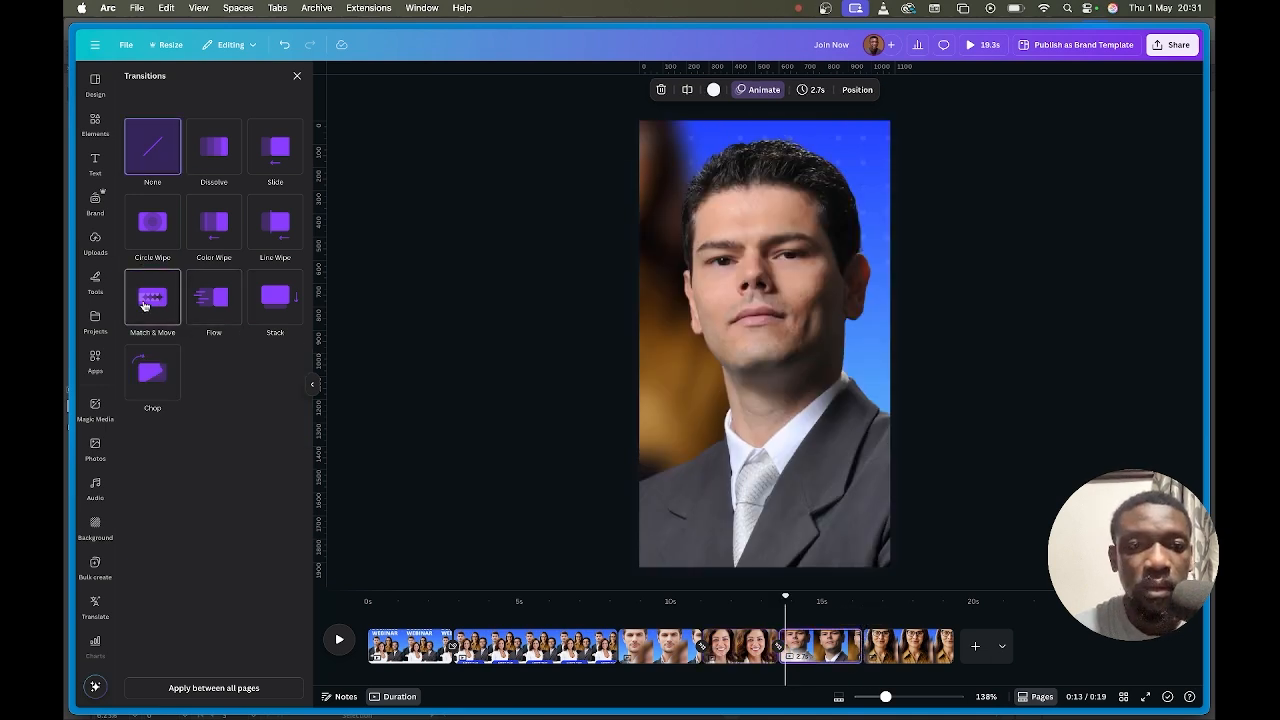
click(150, 298)
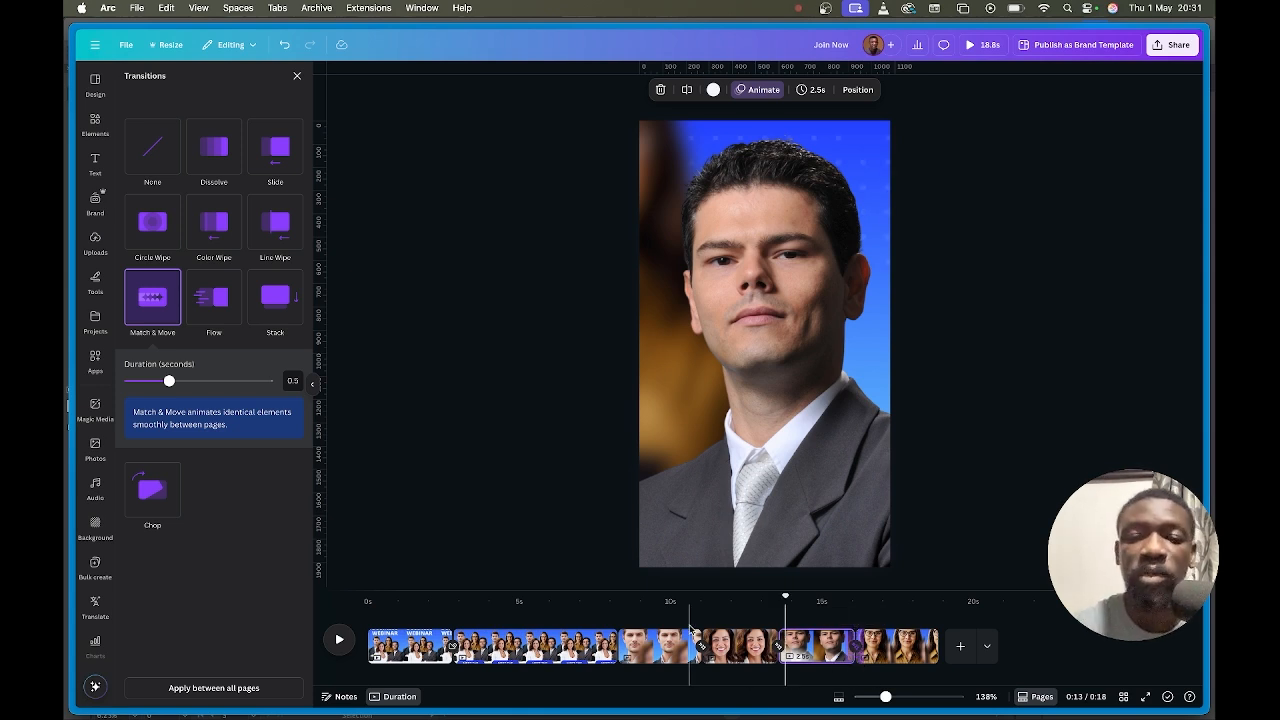
Preview the whole webinar video to check how the close-up pages flow into each other, and close the preview.
drag(783, 592, 598, 628)
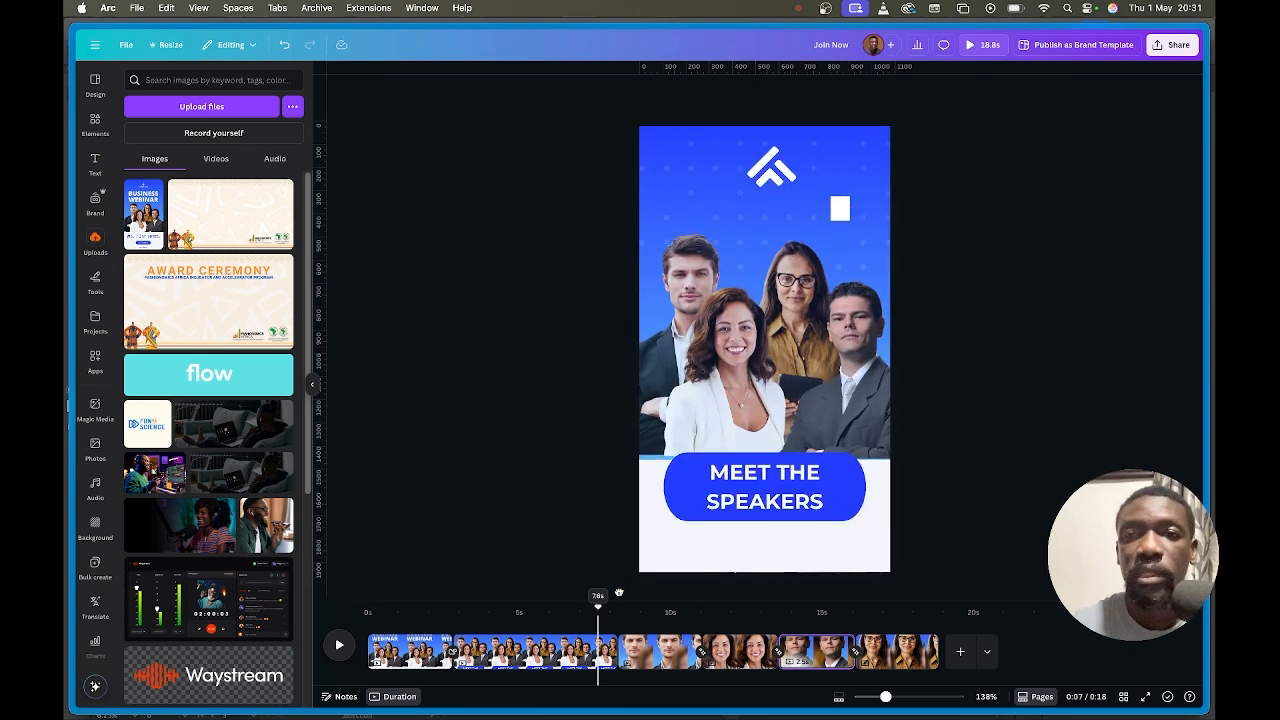
click(971, 45)
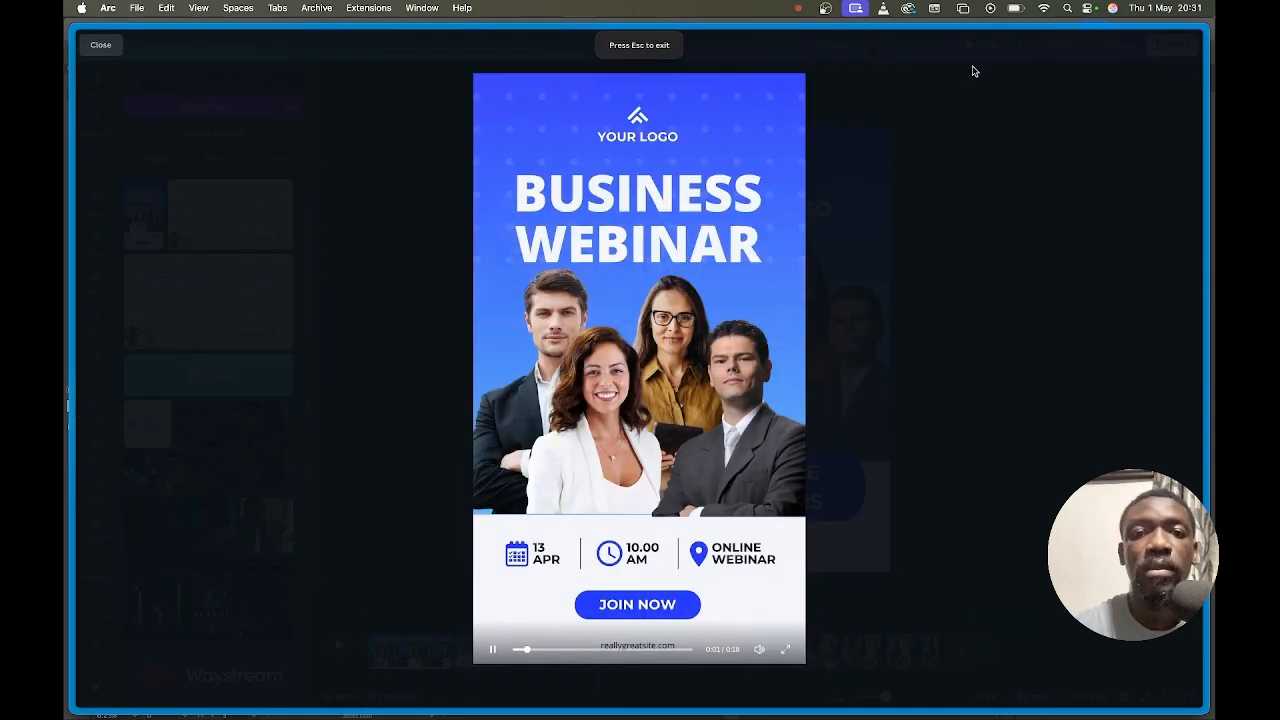
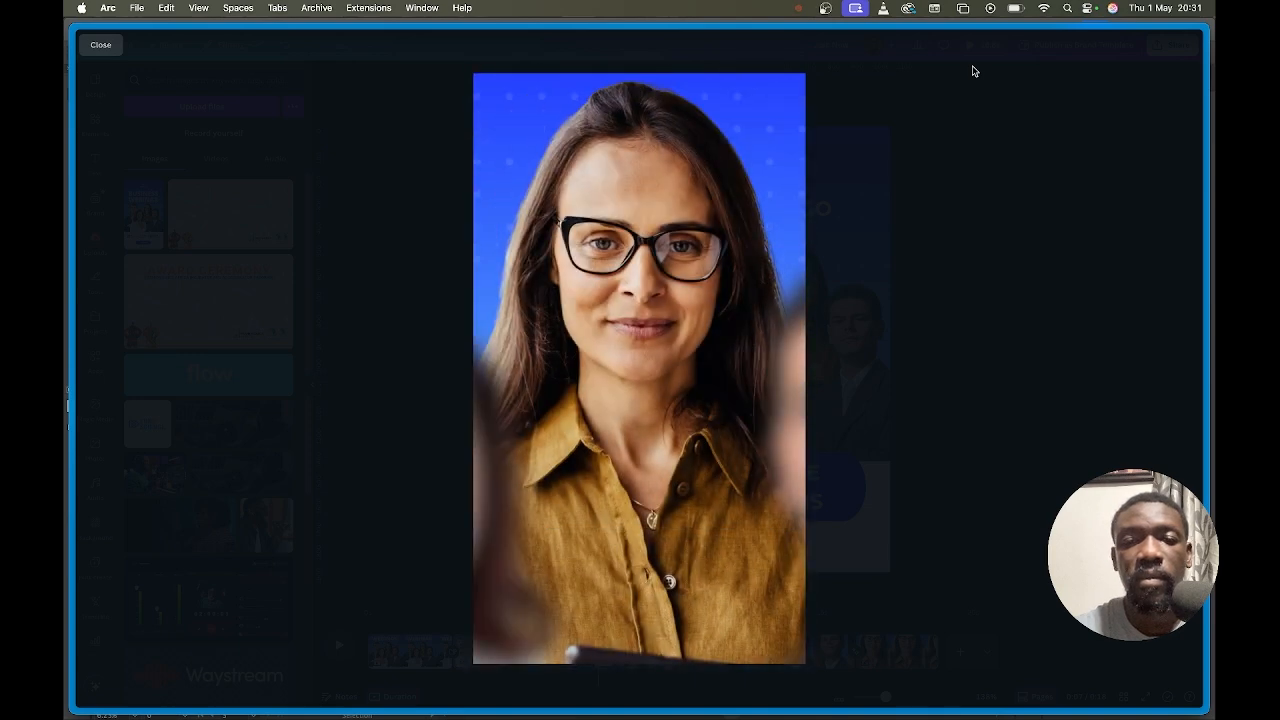
click(978, 200)
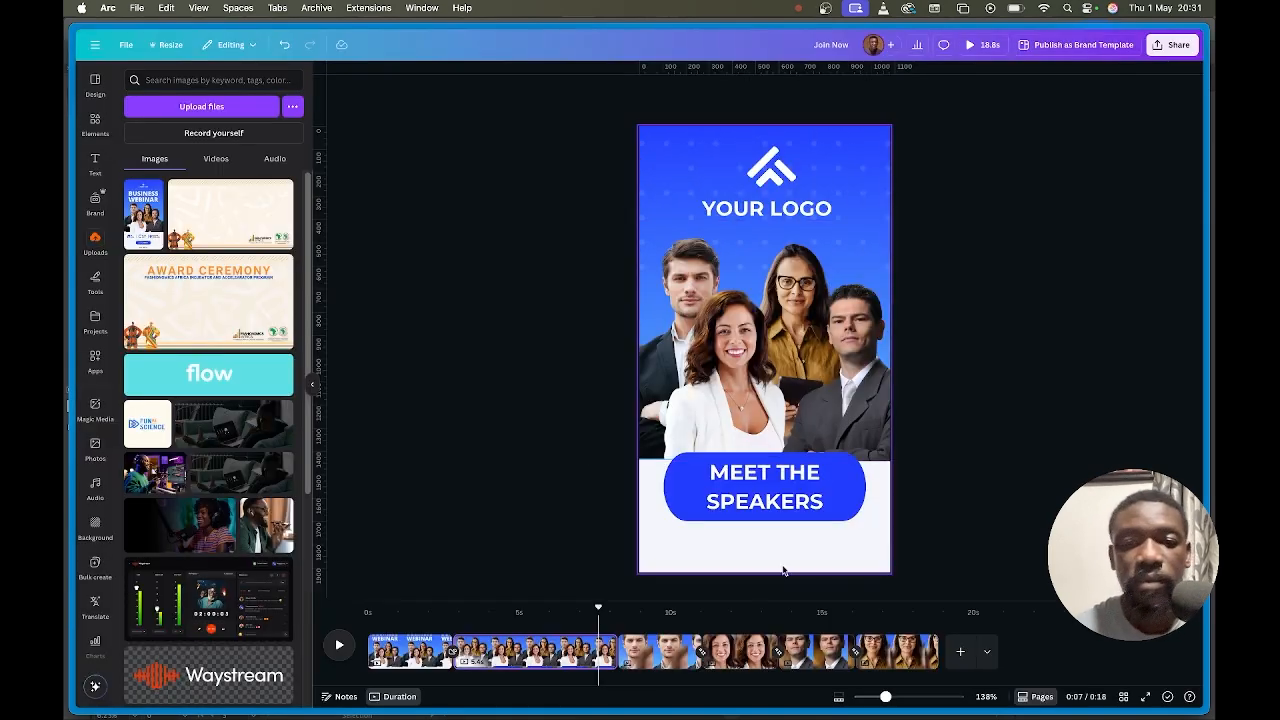
Check the transition settings between the consecutive close-up pages.
click(703, 664)
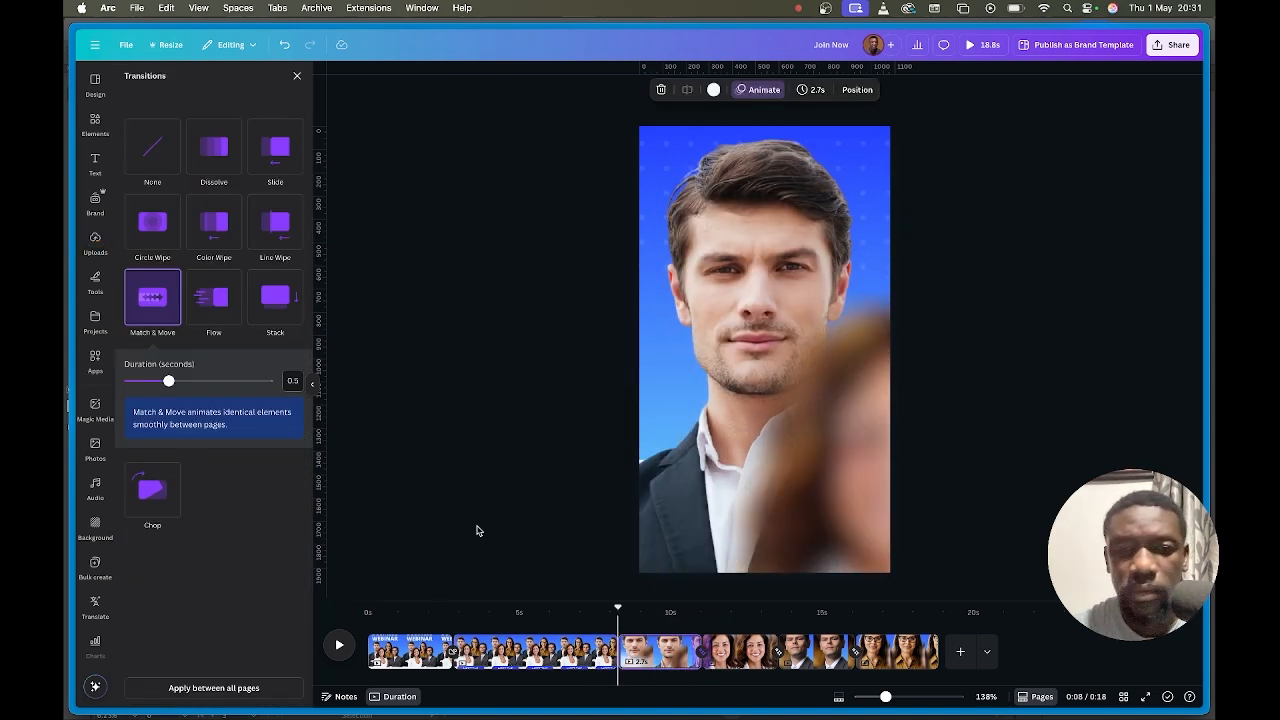
click(805, 652)
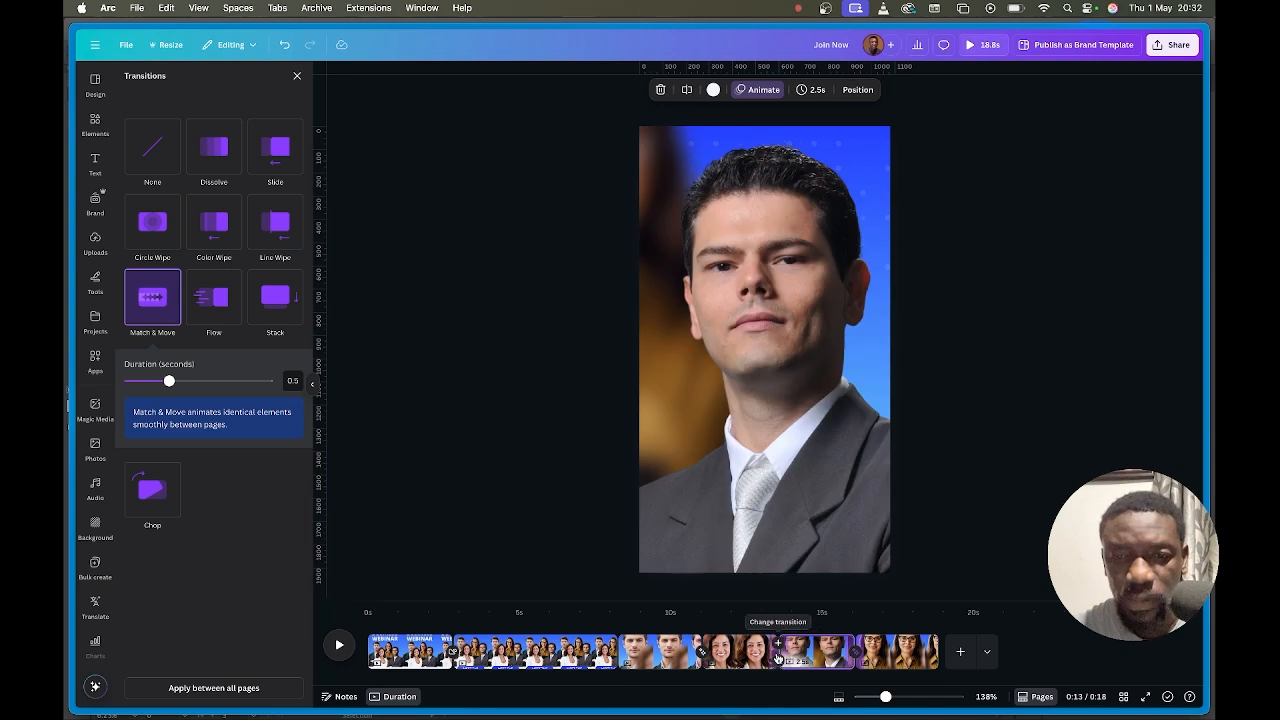
click(777, 660)
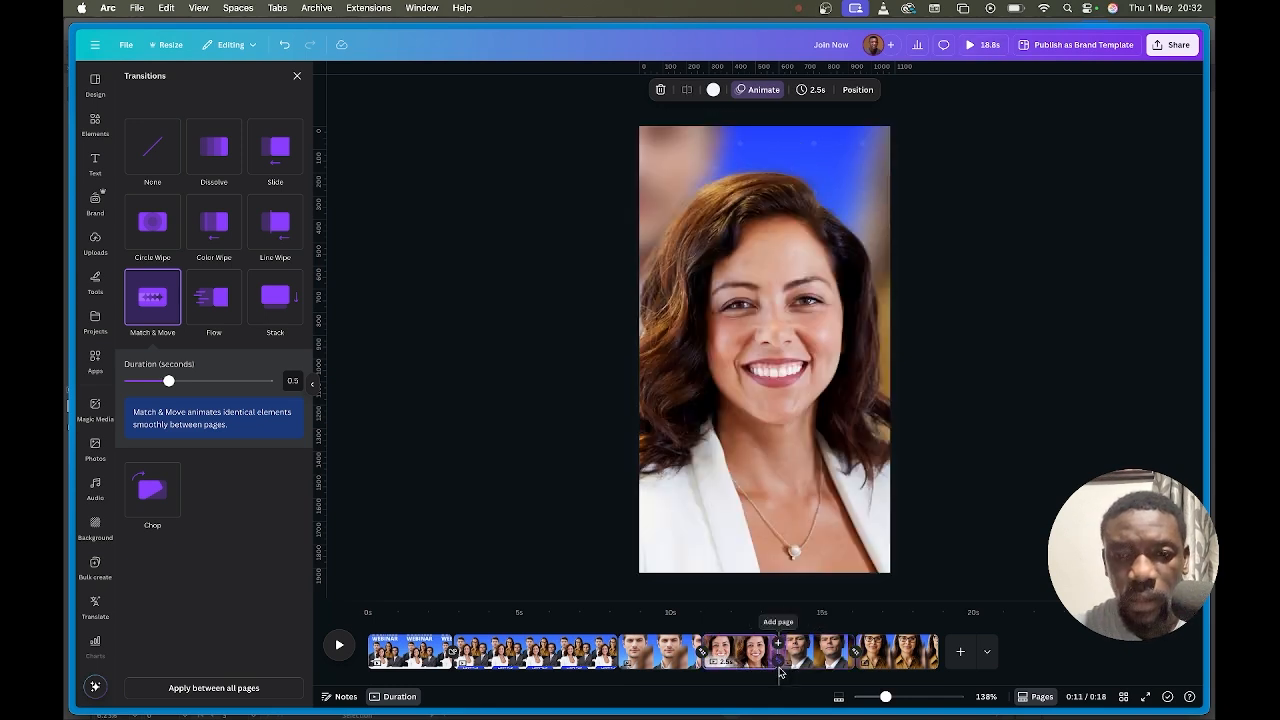
click(848, 662)
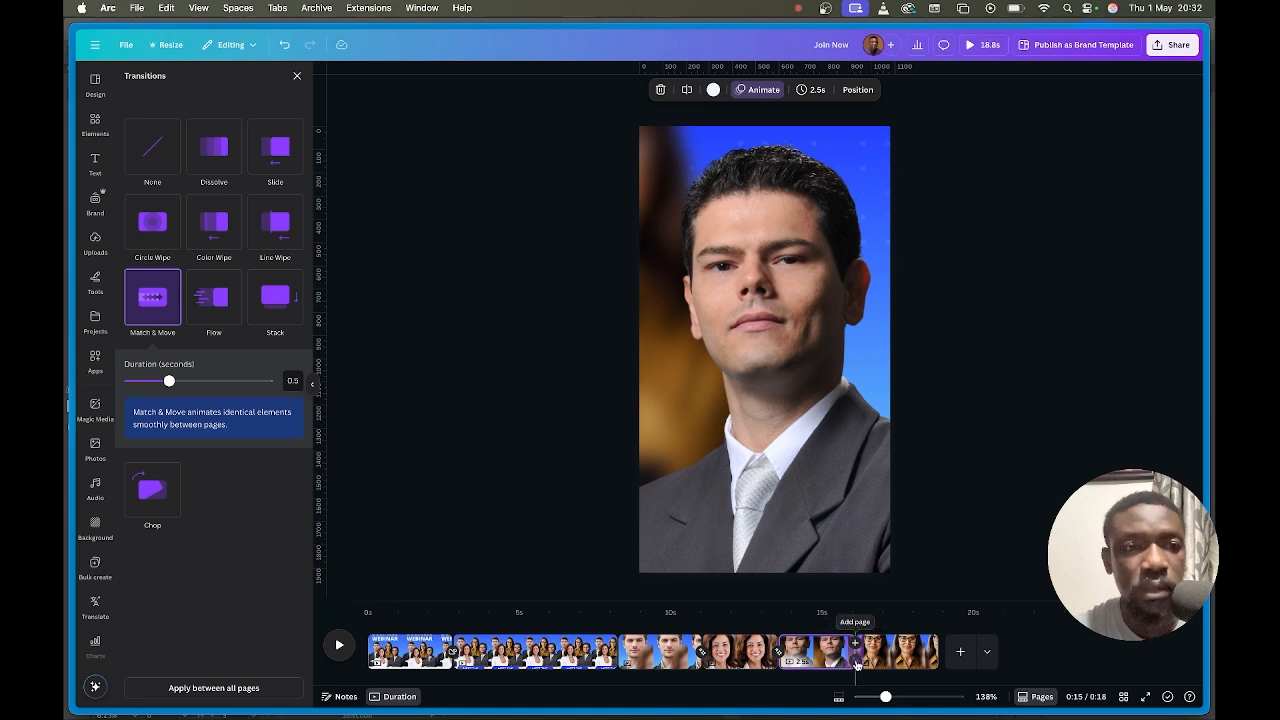
Shorten the Meet the Speakers page to 1.4 seconds and play the video from the beginning.
click(575, 650)
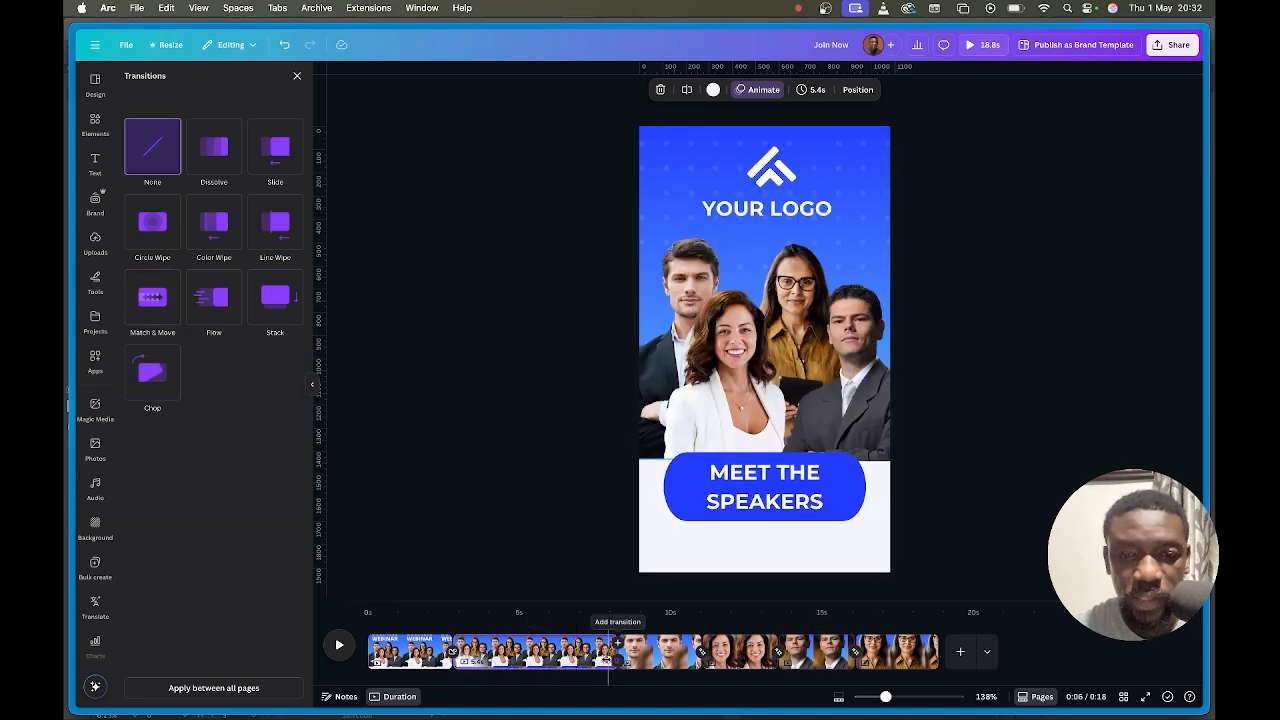
drag(610, 656, 489, 655)
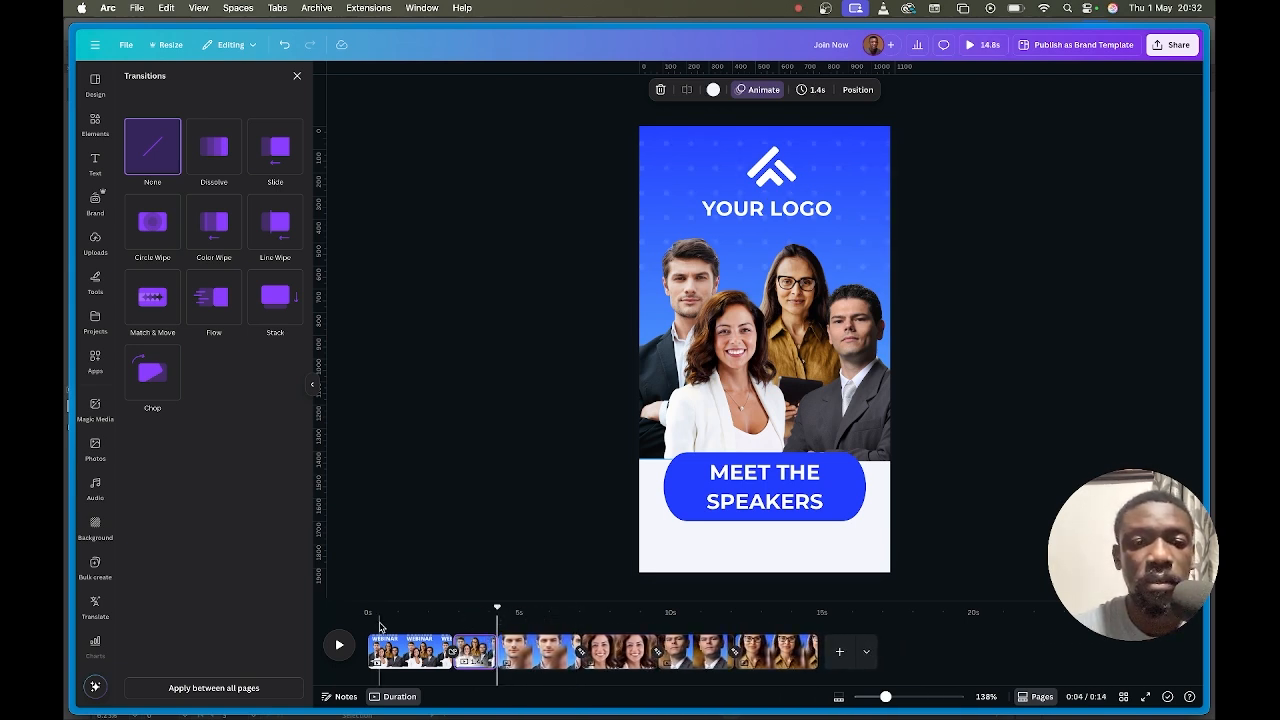
click(419, 652)
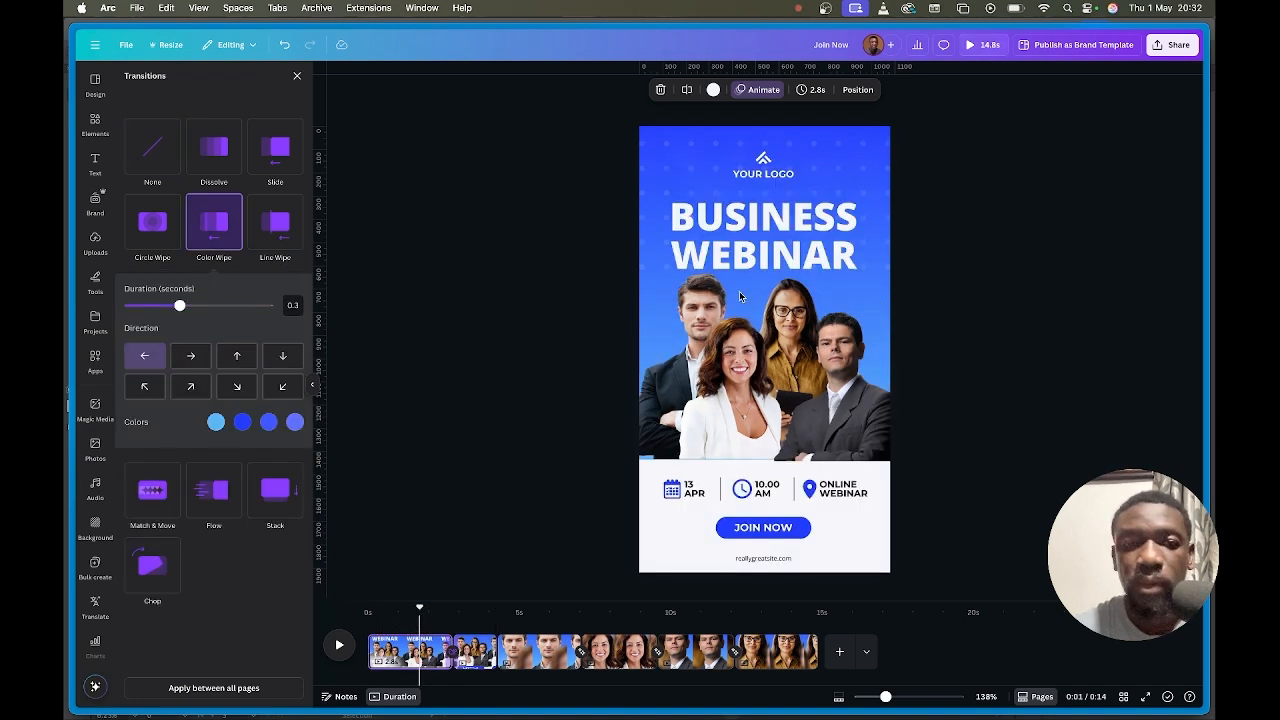
drag(420, 608, 367, 597)
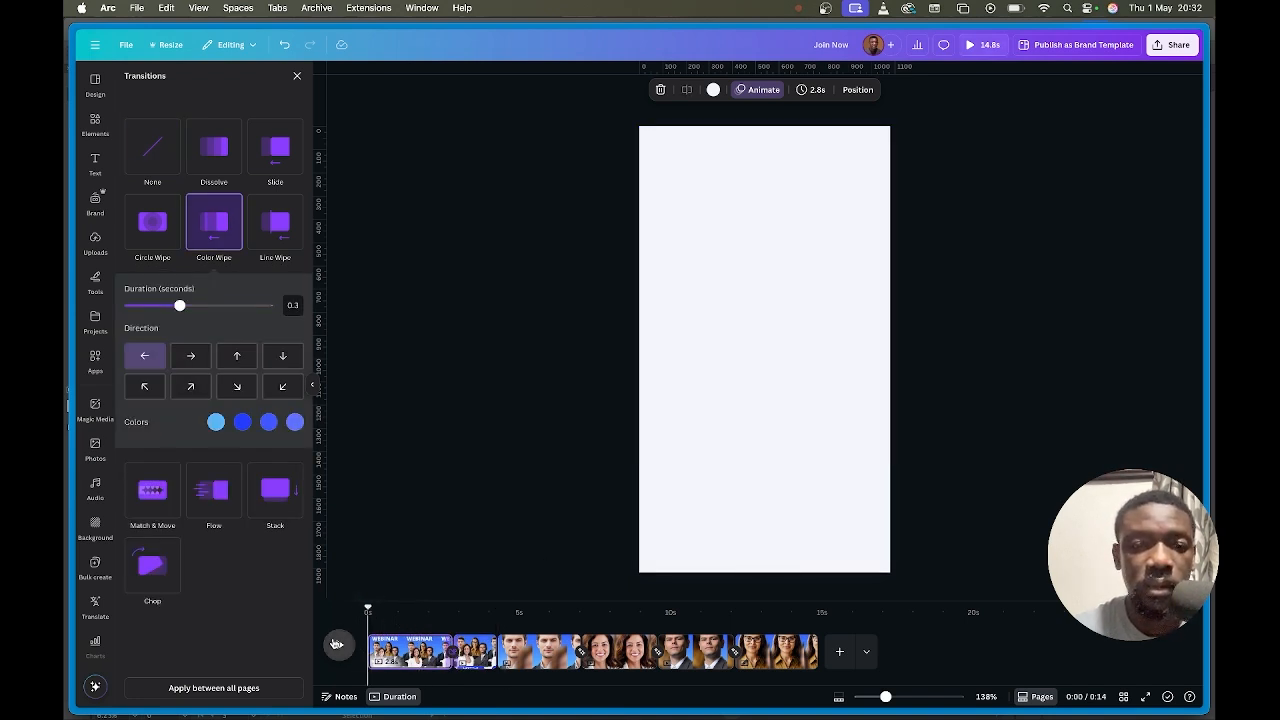
click(337, 645)
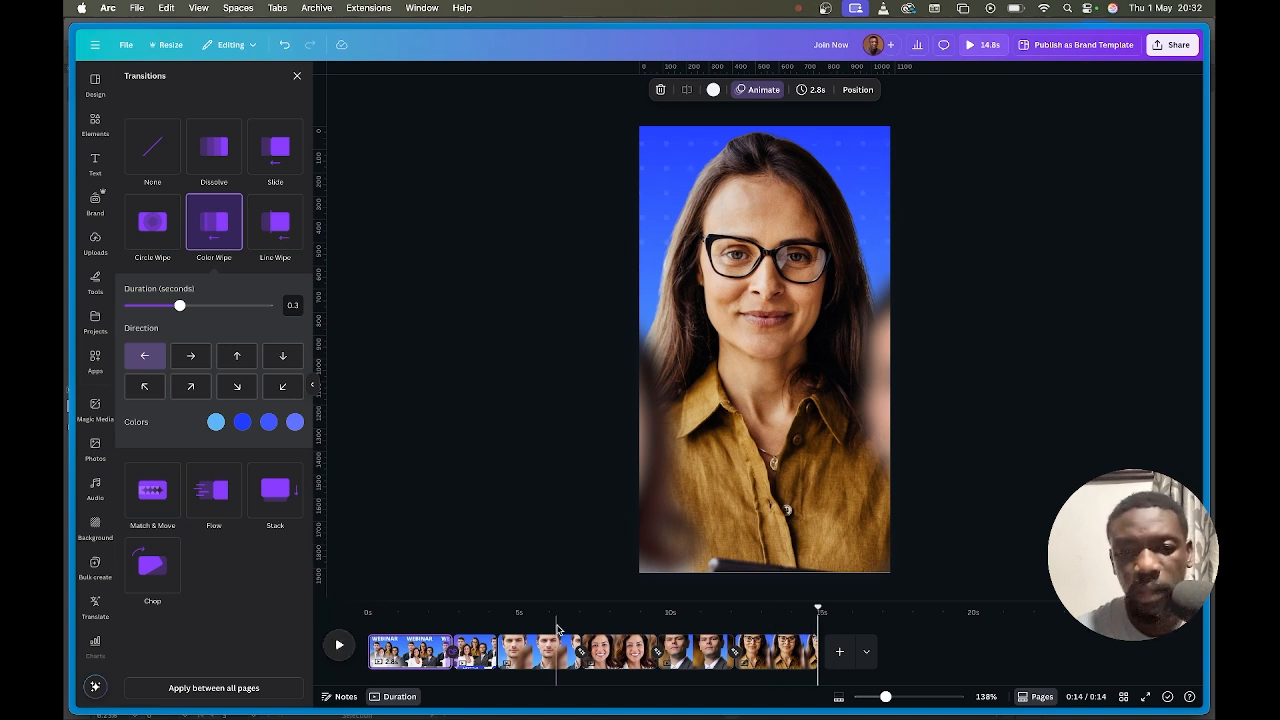
Review the transitions between pages throughout the video, including the Color Wipe after the opening Business Webinar page.
click(800, 645)
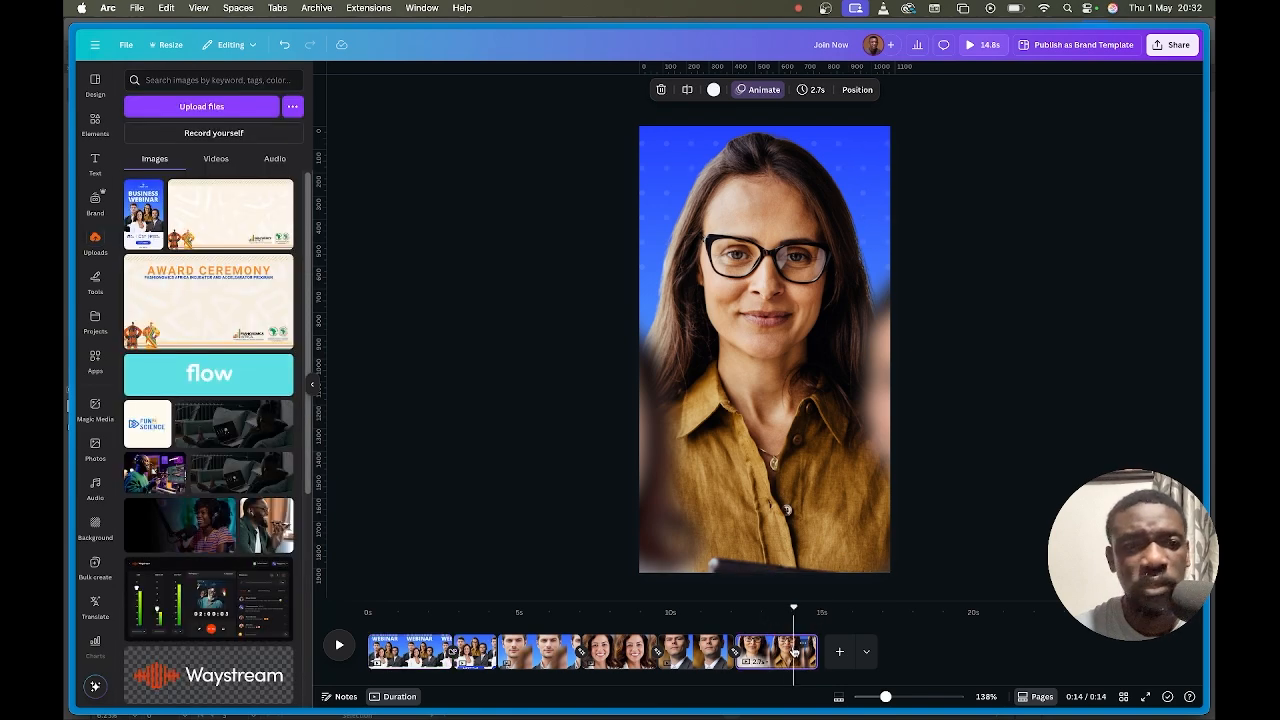
click(728, 664)
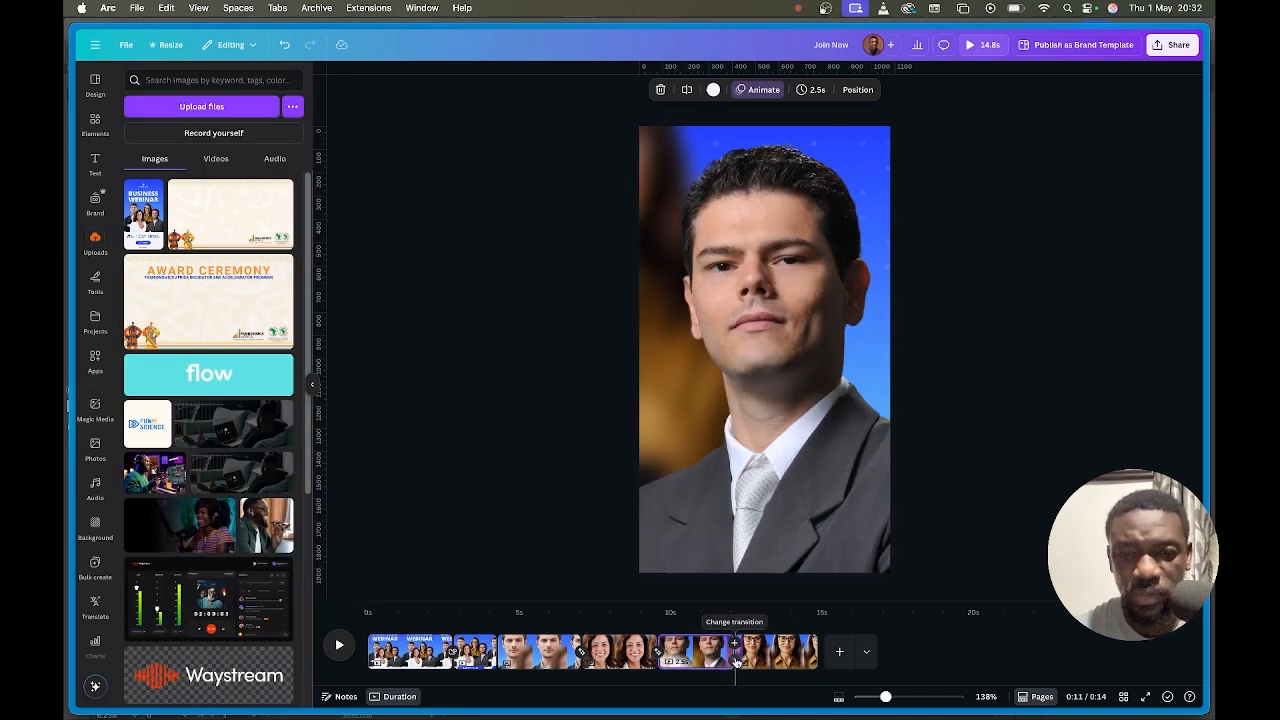
click(735, 660)
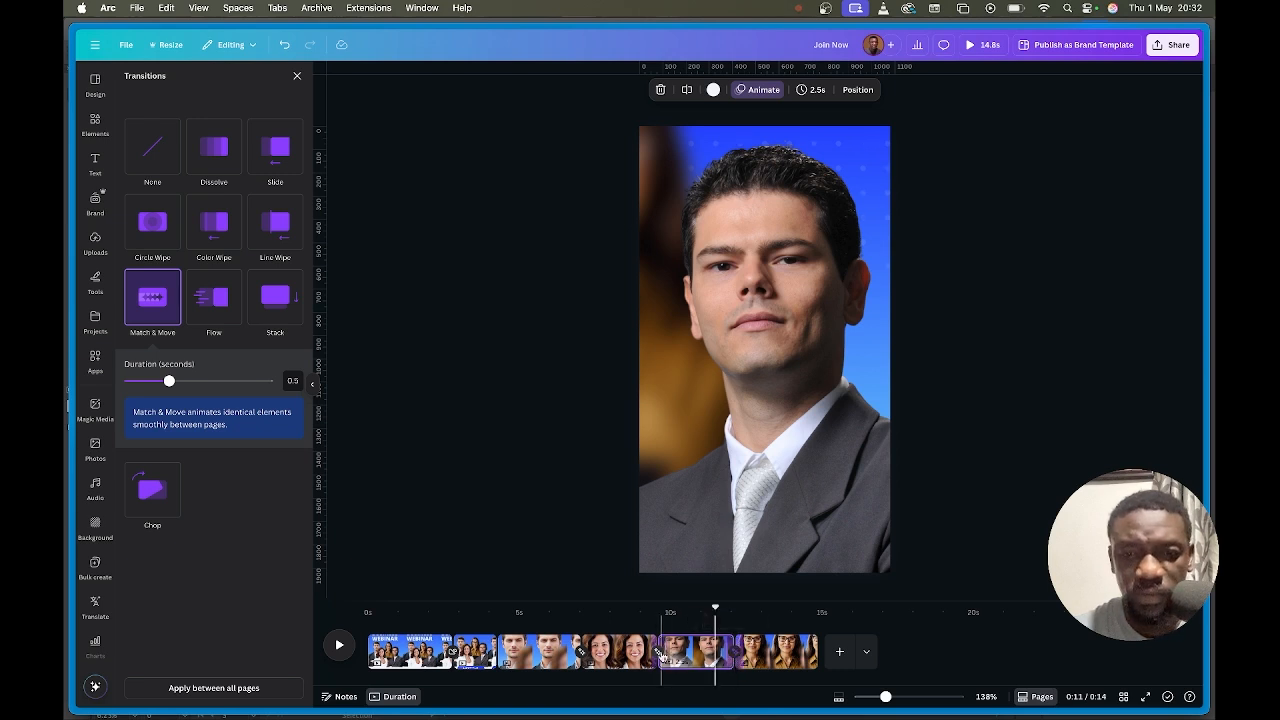
click(655, 655)
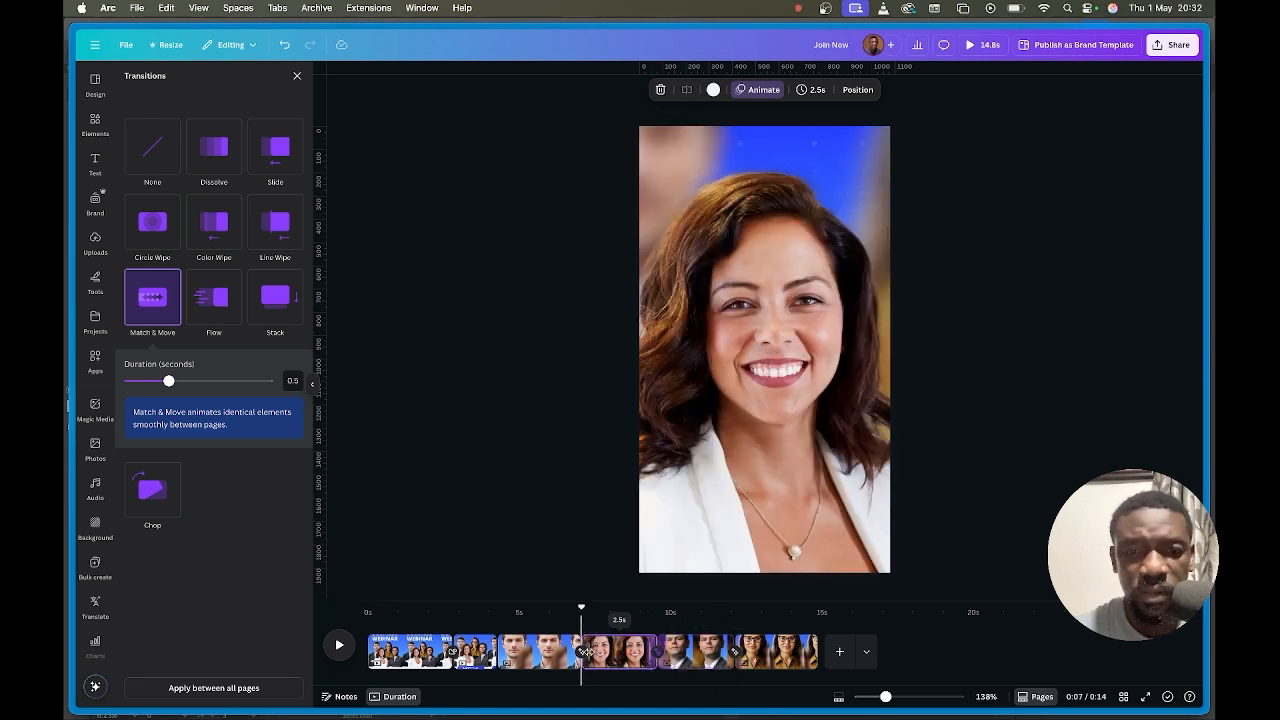
click(582, 655)
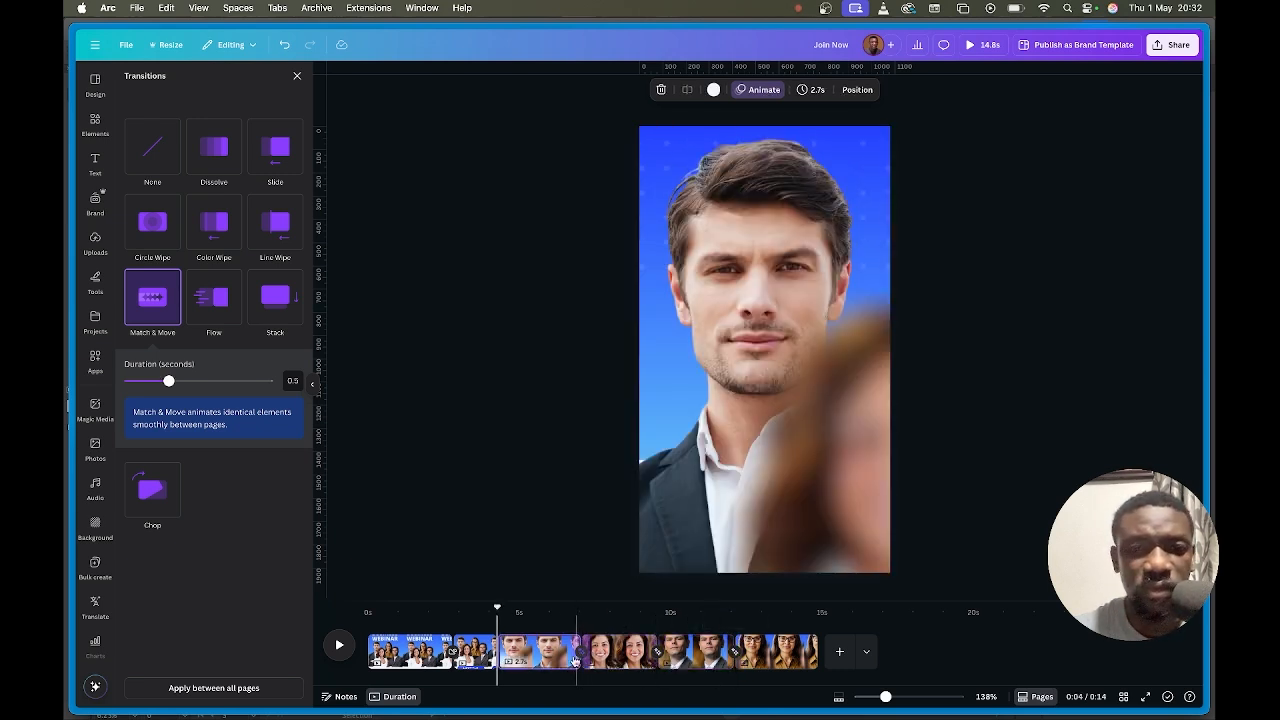
click(452, 656)
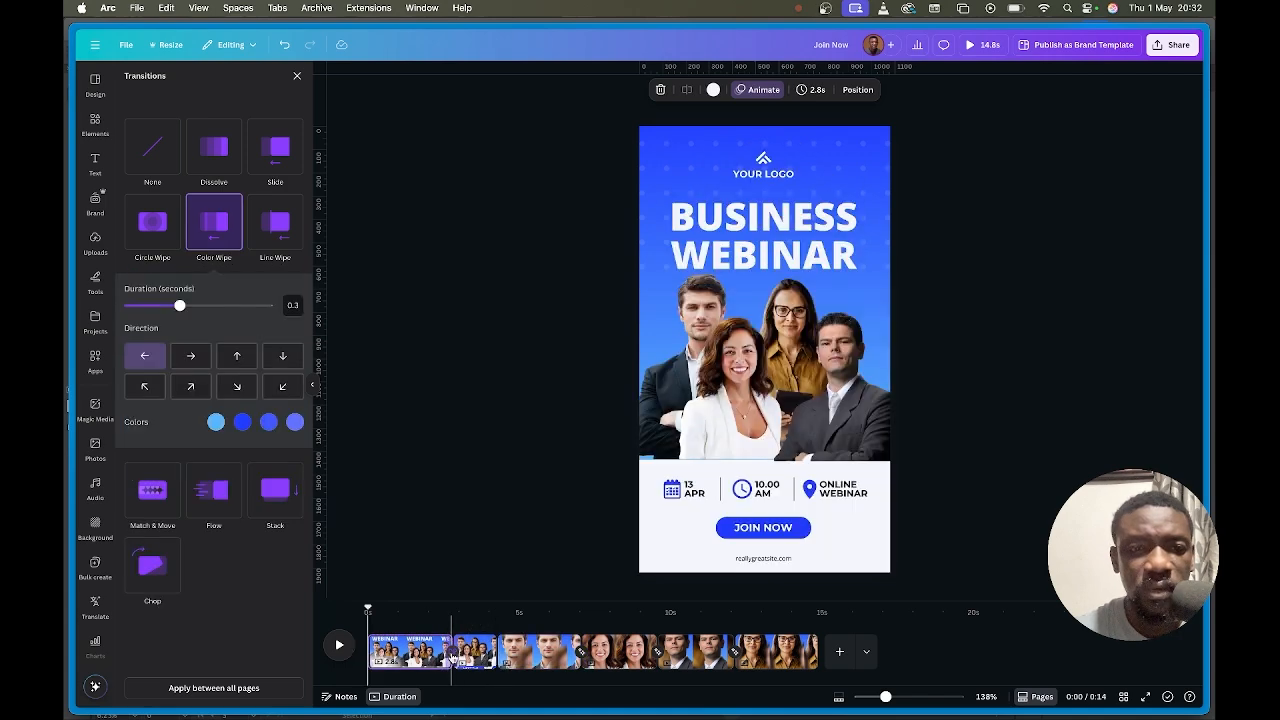
click(538, 652)
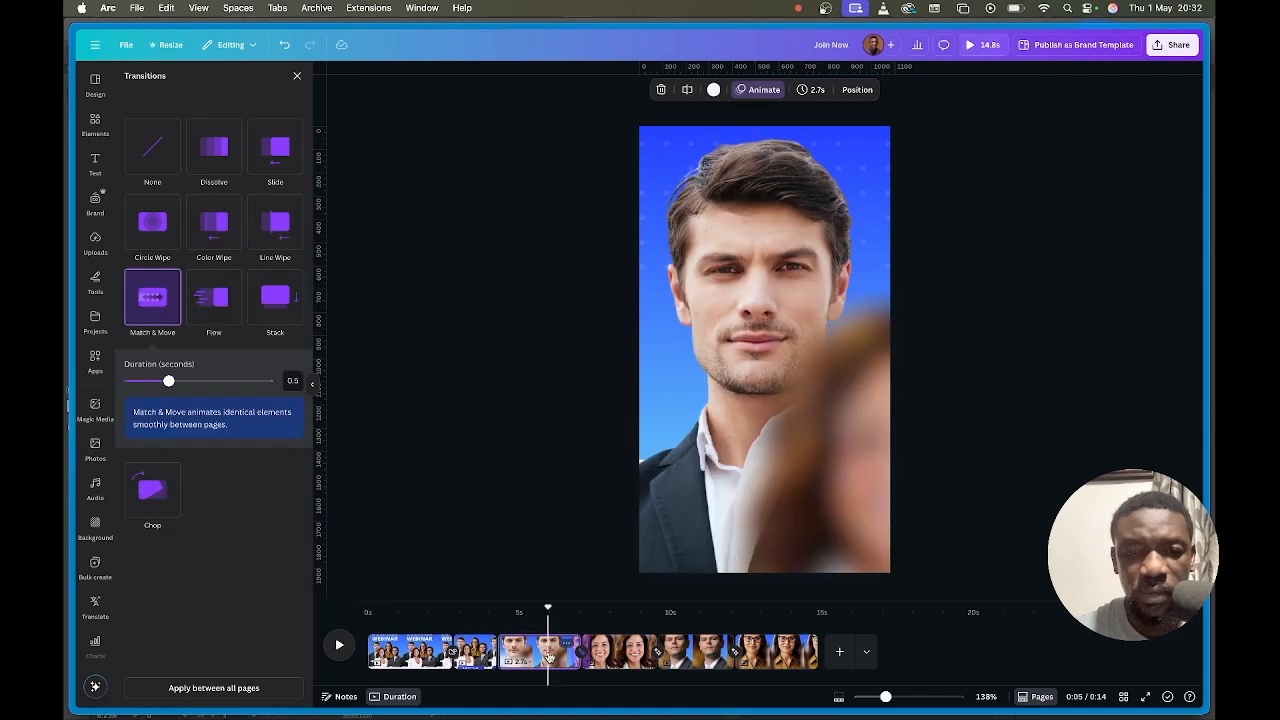
Add a Match & Move transition from the Meet the Speakers page to the first man's close-up and preview the video.
click(484, 652)
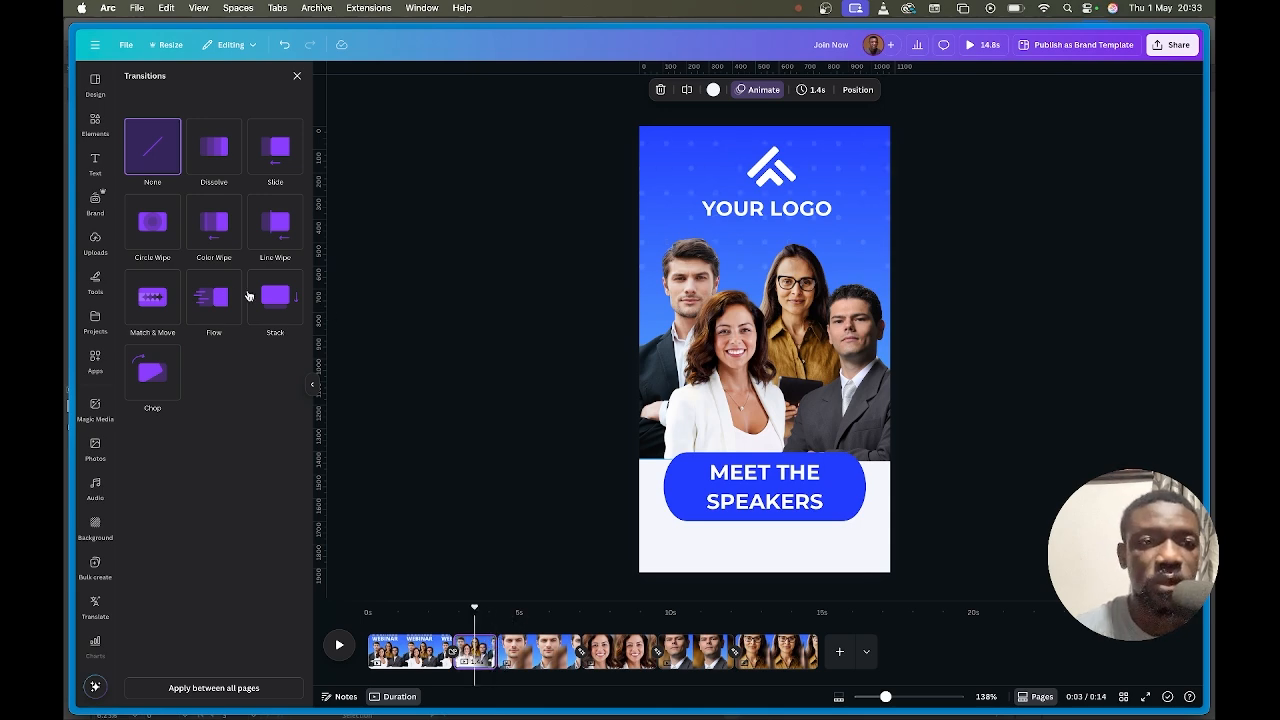
click(146, 302)
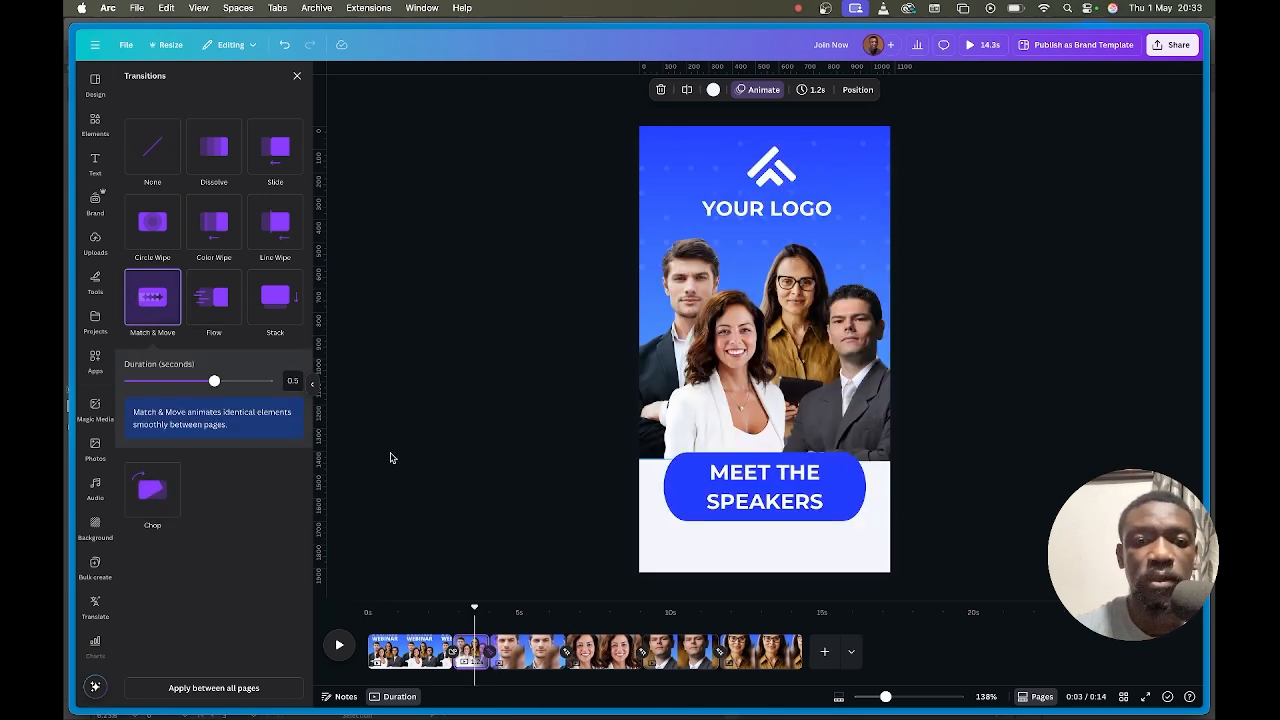
click(971, 44)
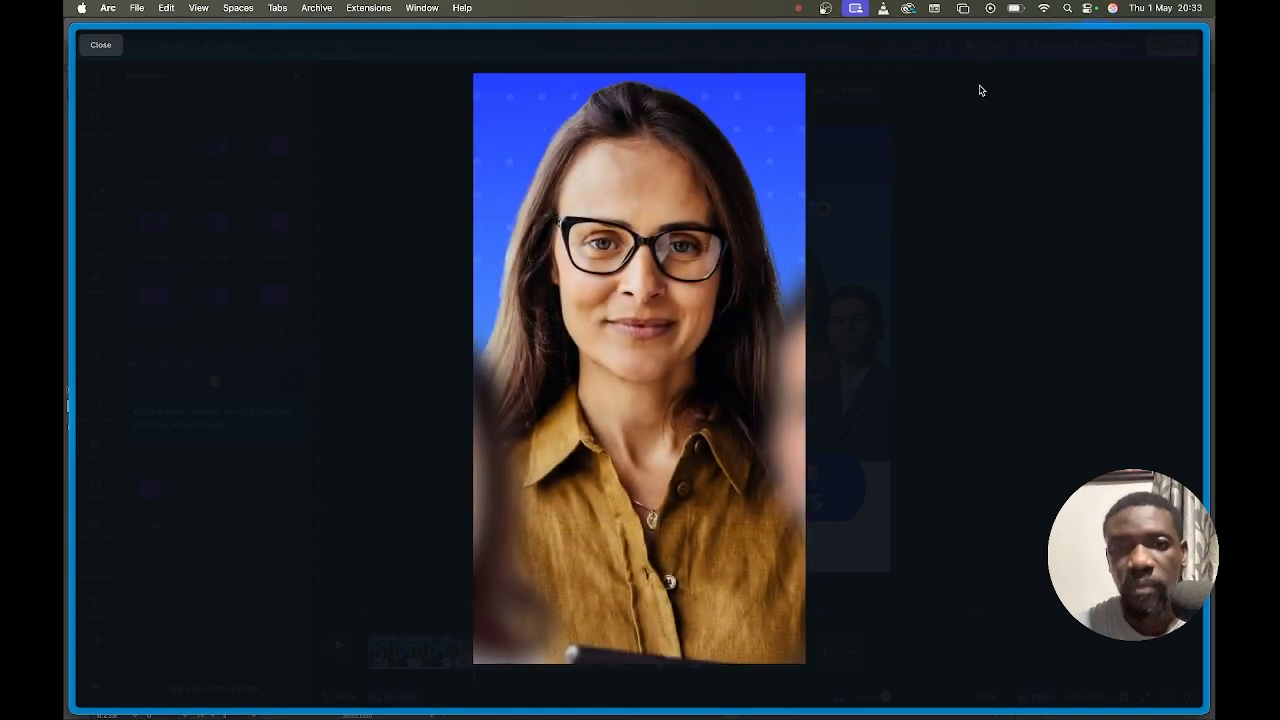
key(Escape)
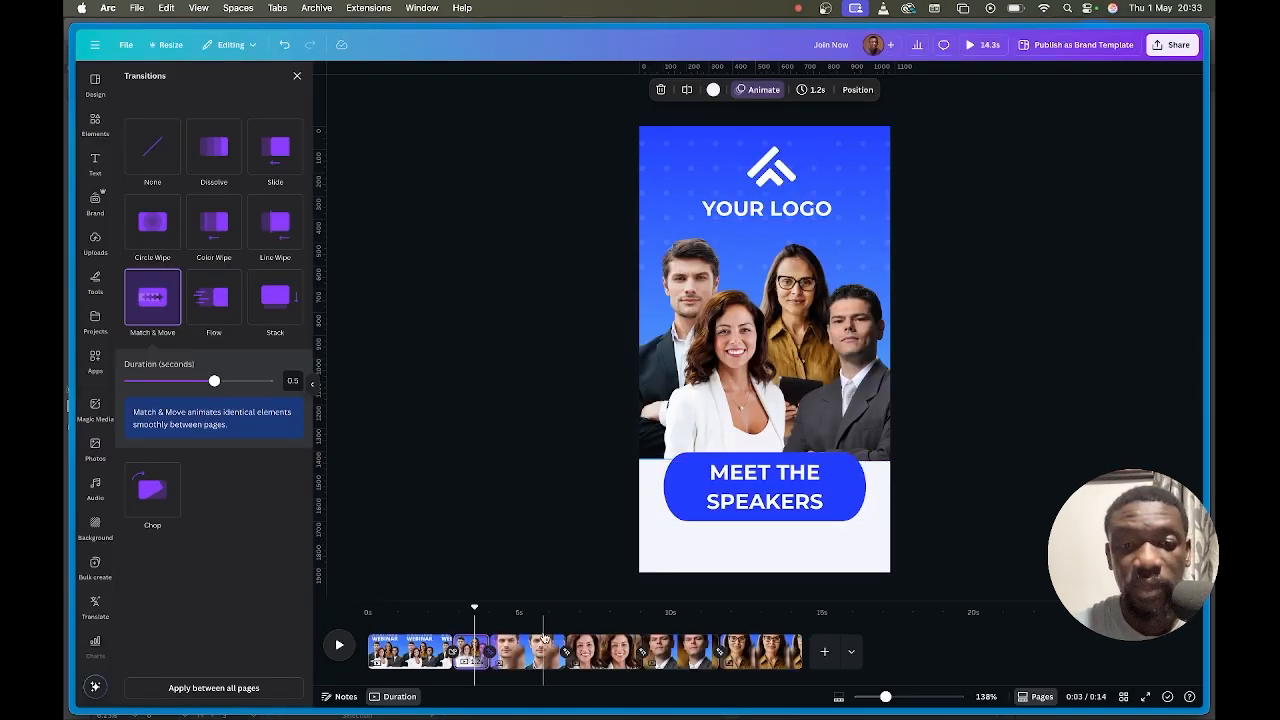
Add a text box to the first man's close-up page and place it below his chin.
click(585, 650)
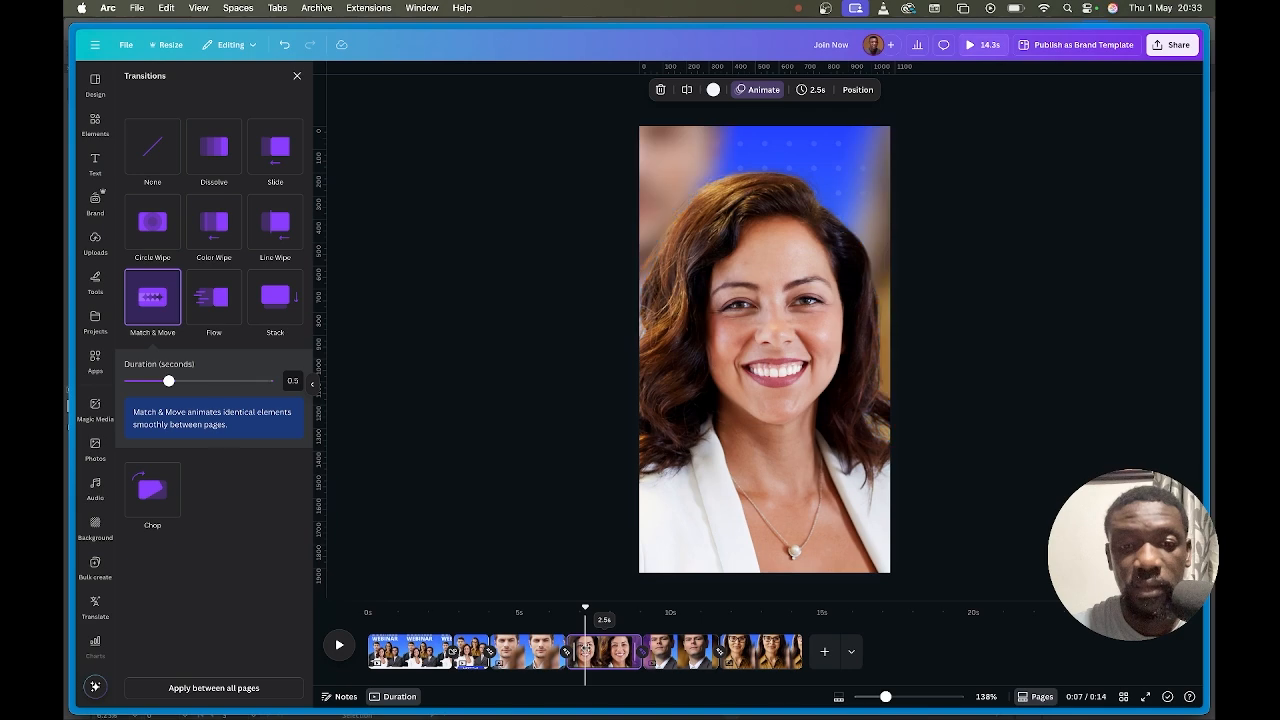
click(524, 650)
mouse_move(523, 607)
mouse_down()
mouse_move(474, 607)
mouse_move(530, 618)
mouse_up()
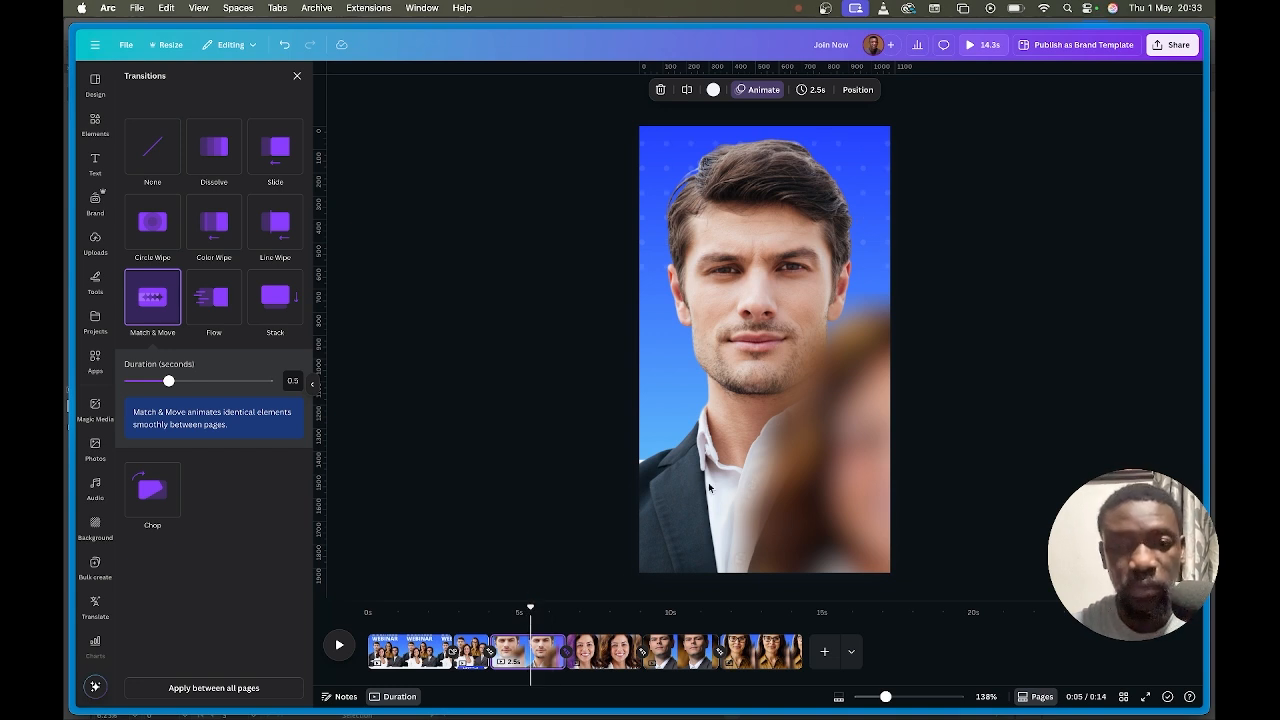
key(t)
click(1012, 319)
click(772, 365)
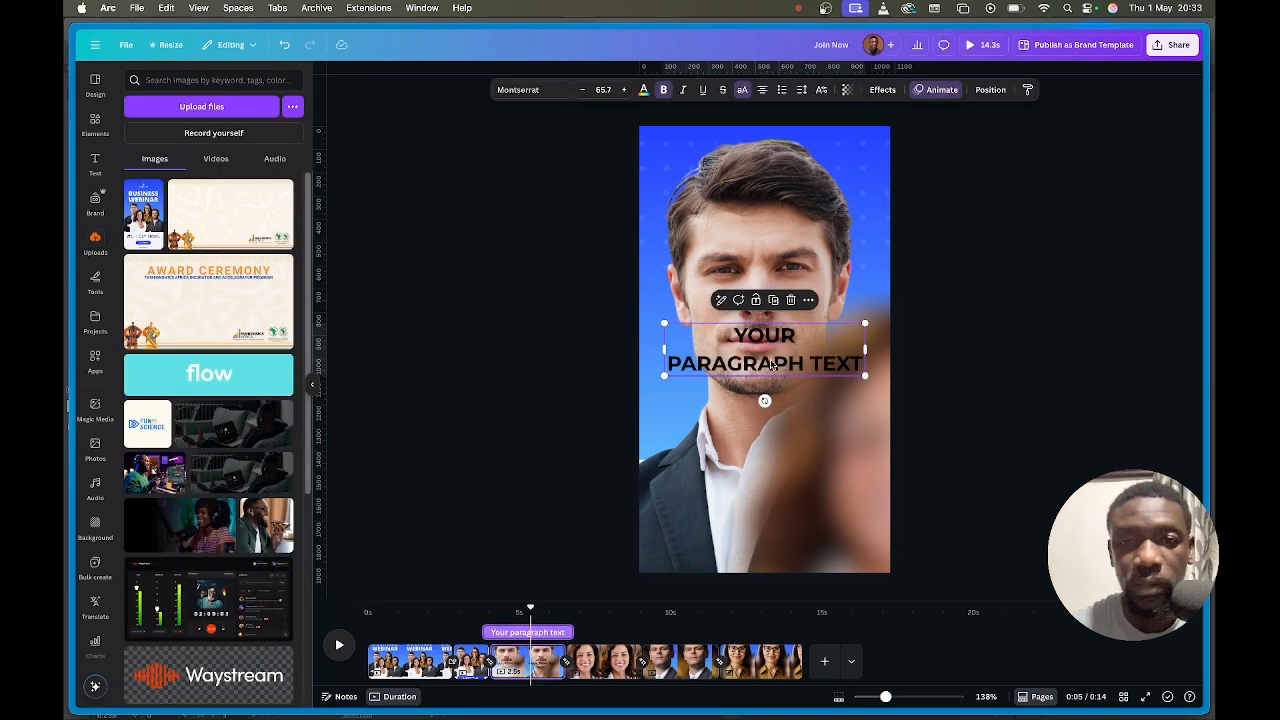
drag(772, 365, 782, 454)
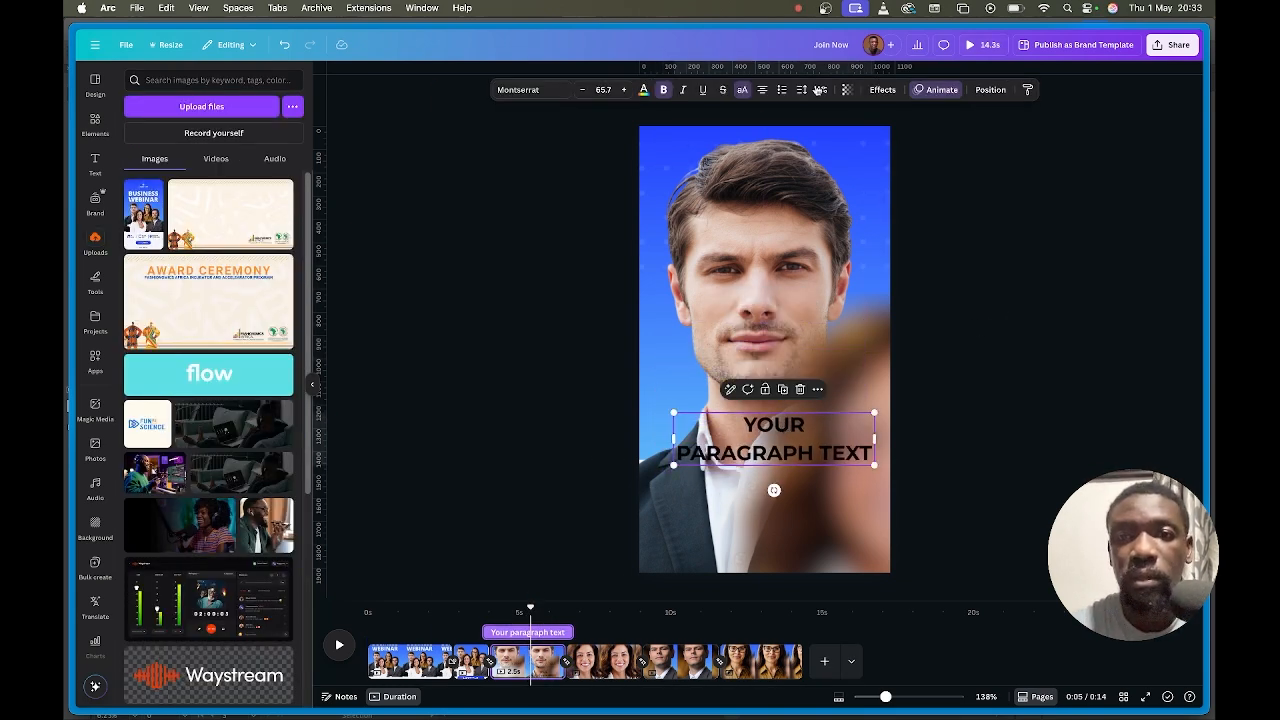
Give the text on the first man's page a white Background effect and colour its letters dark blue.
click(881, 90)
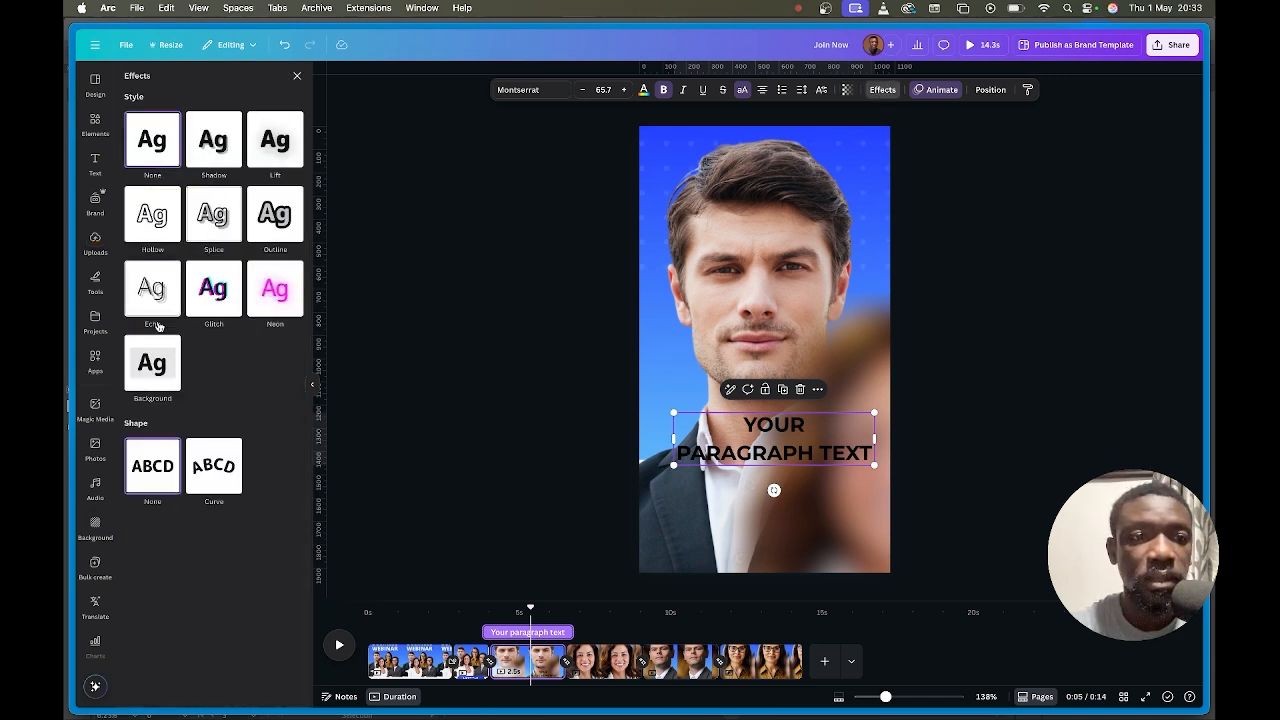
click(152, 362)
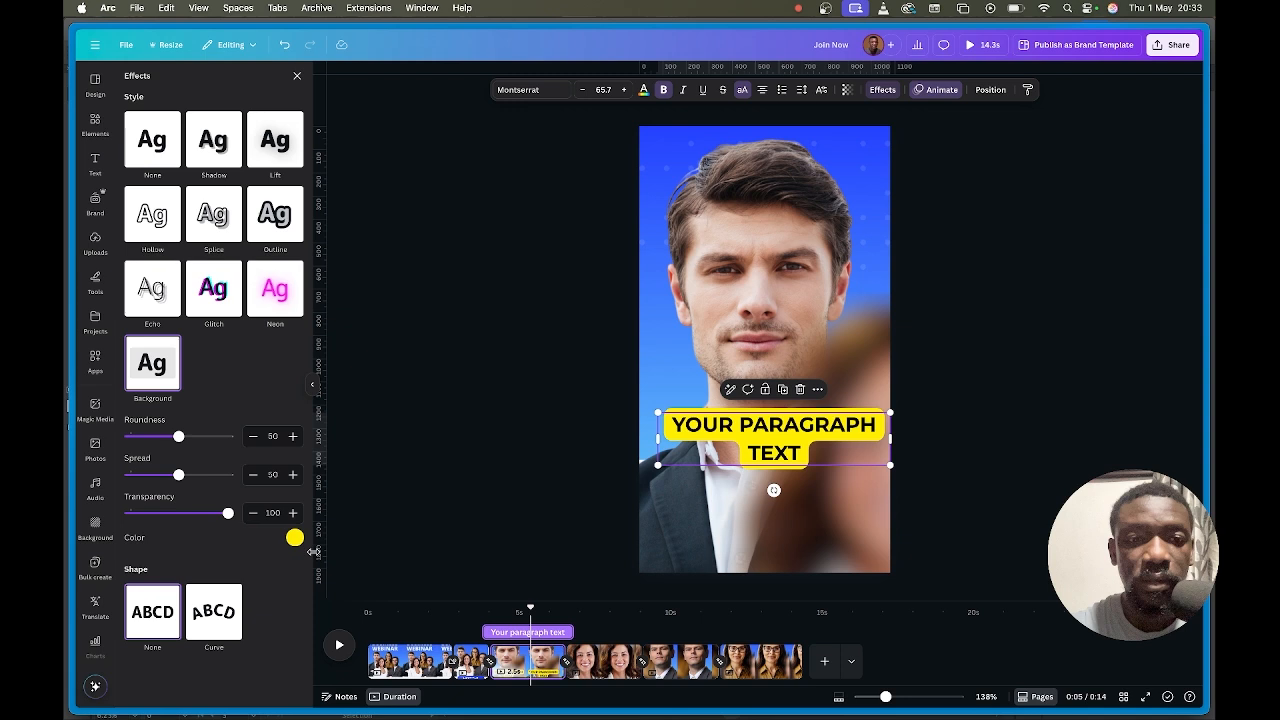
click(294, 538)
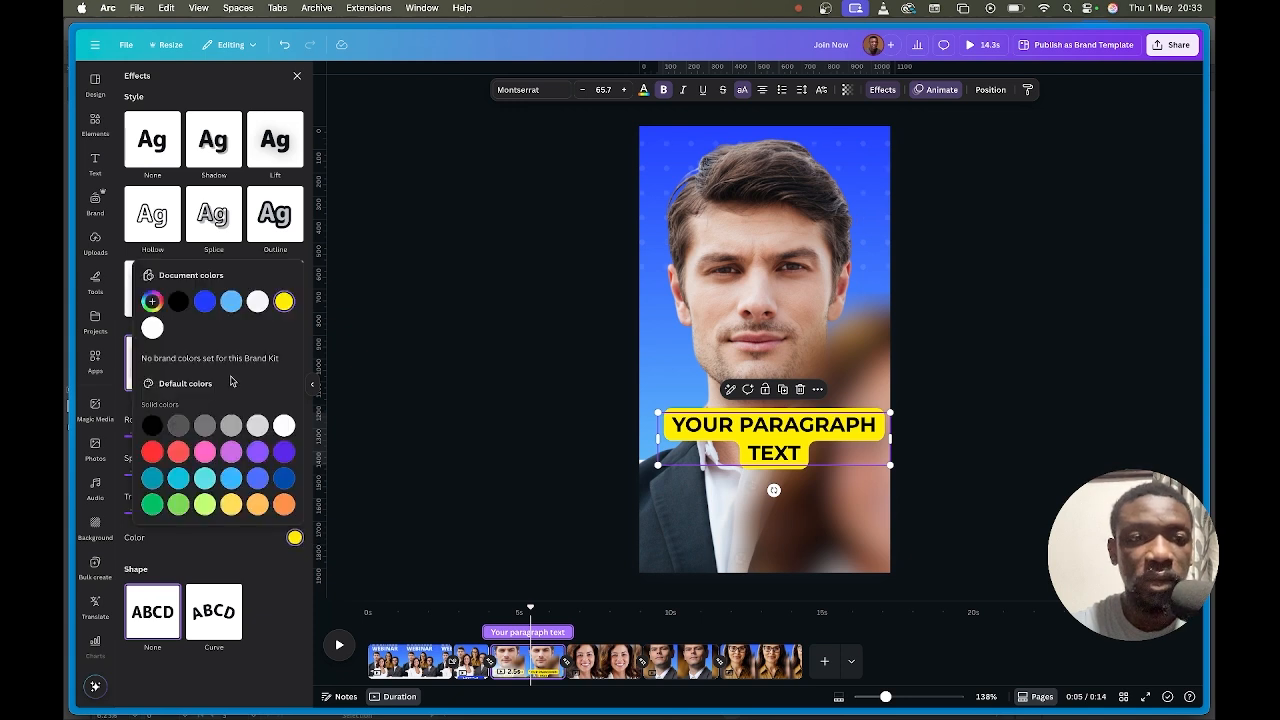
click(152, 327)
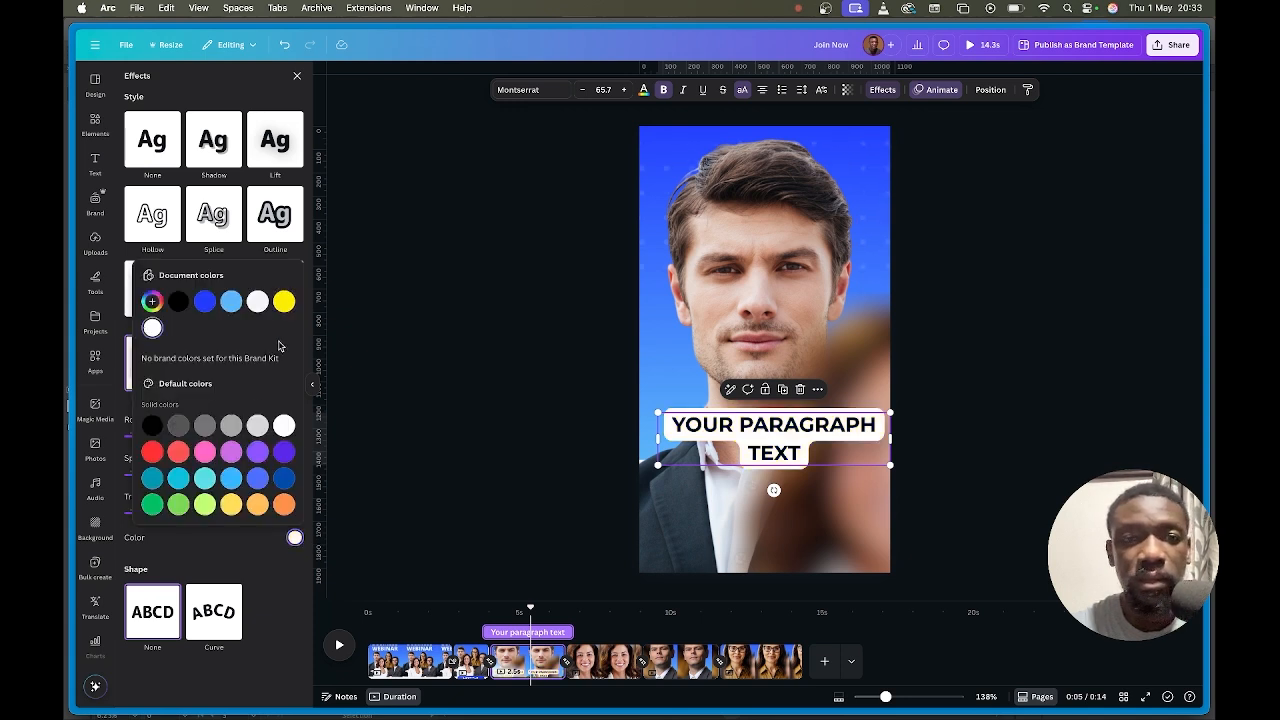
click(643, 89)
click(205, 160)
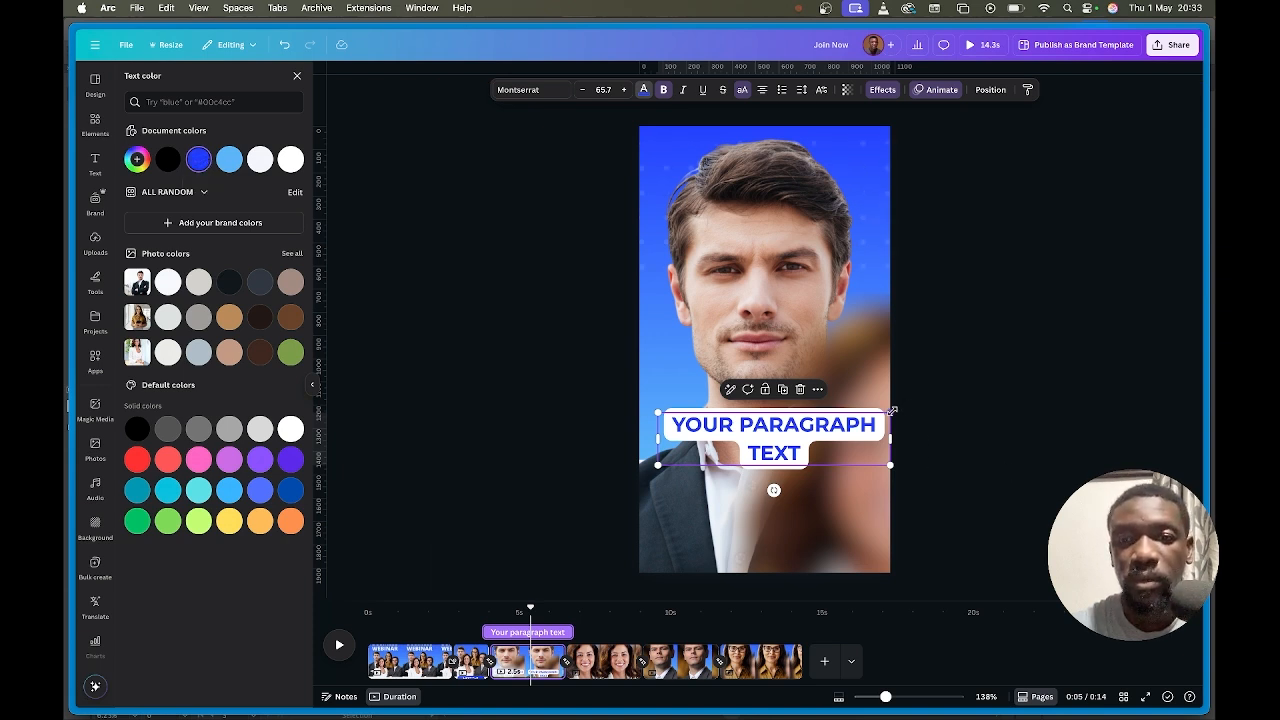
Shrink the text box to font size 37.2 and replace the placeholder with the speaker's full name.
drag(891, 410, 816, 467)
click(816, 467)
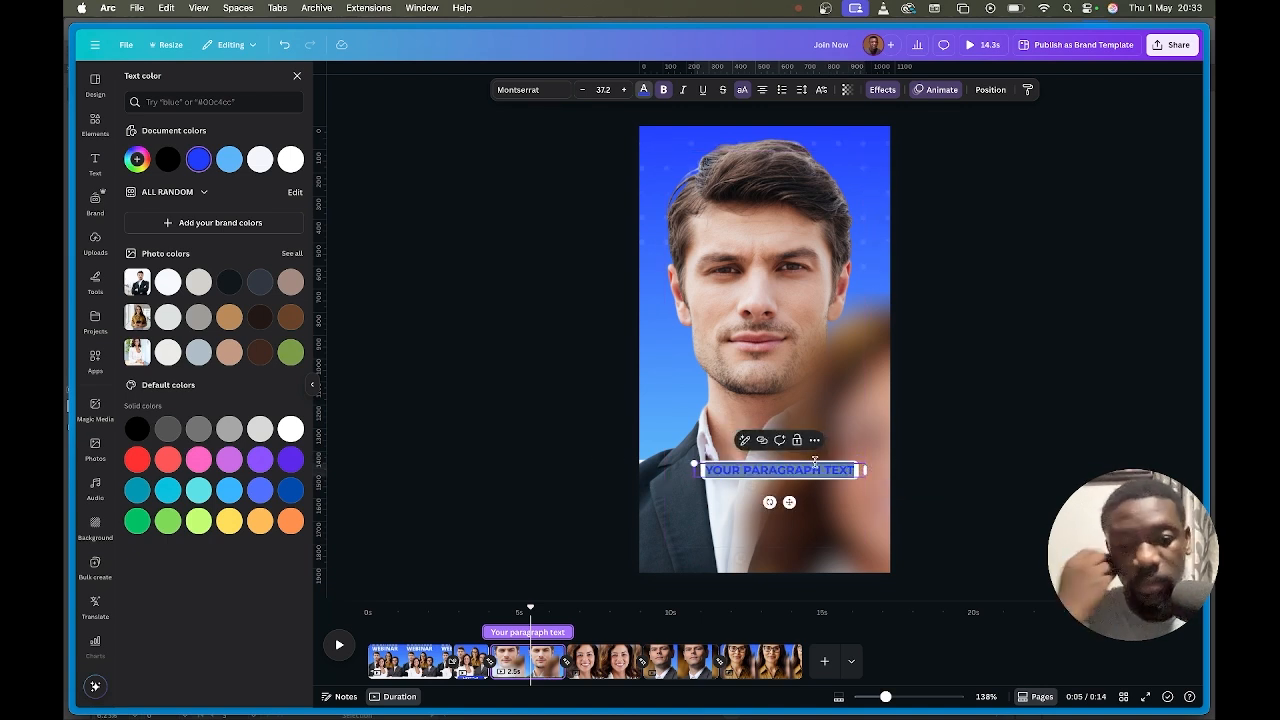
text(Tim)
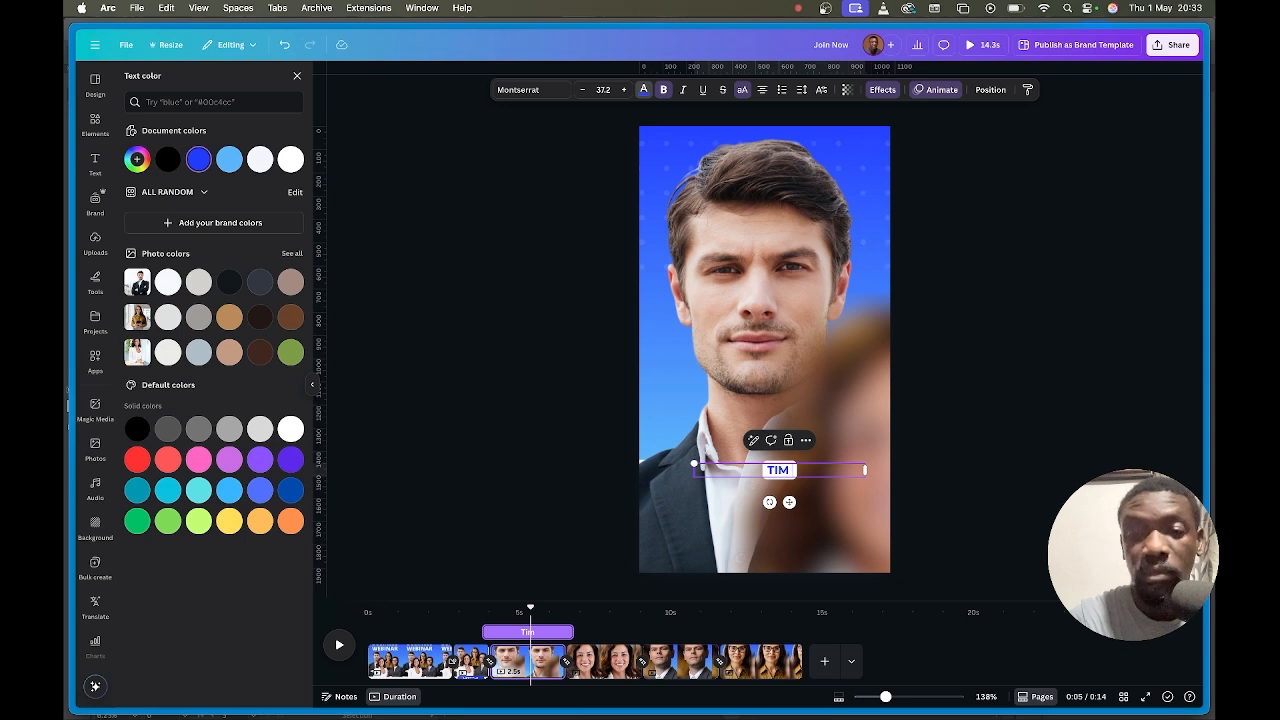
text( S)
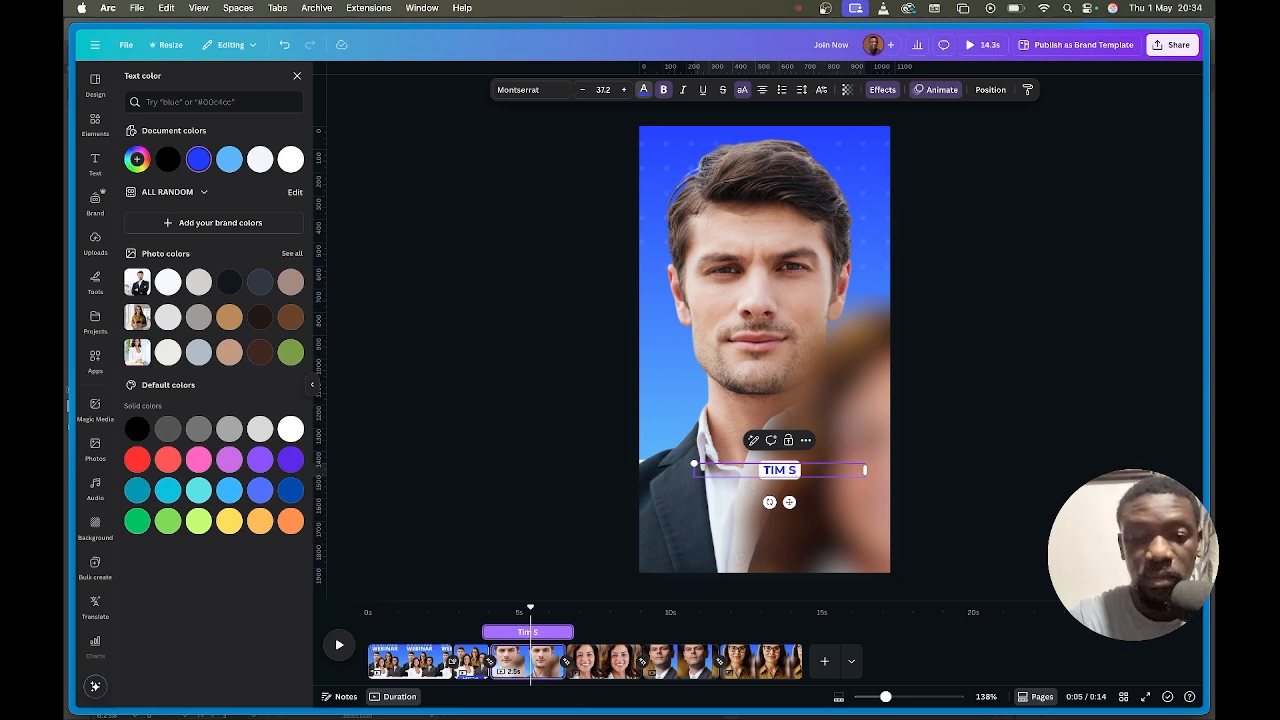
text(heldon)
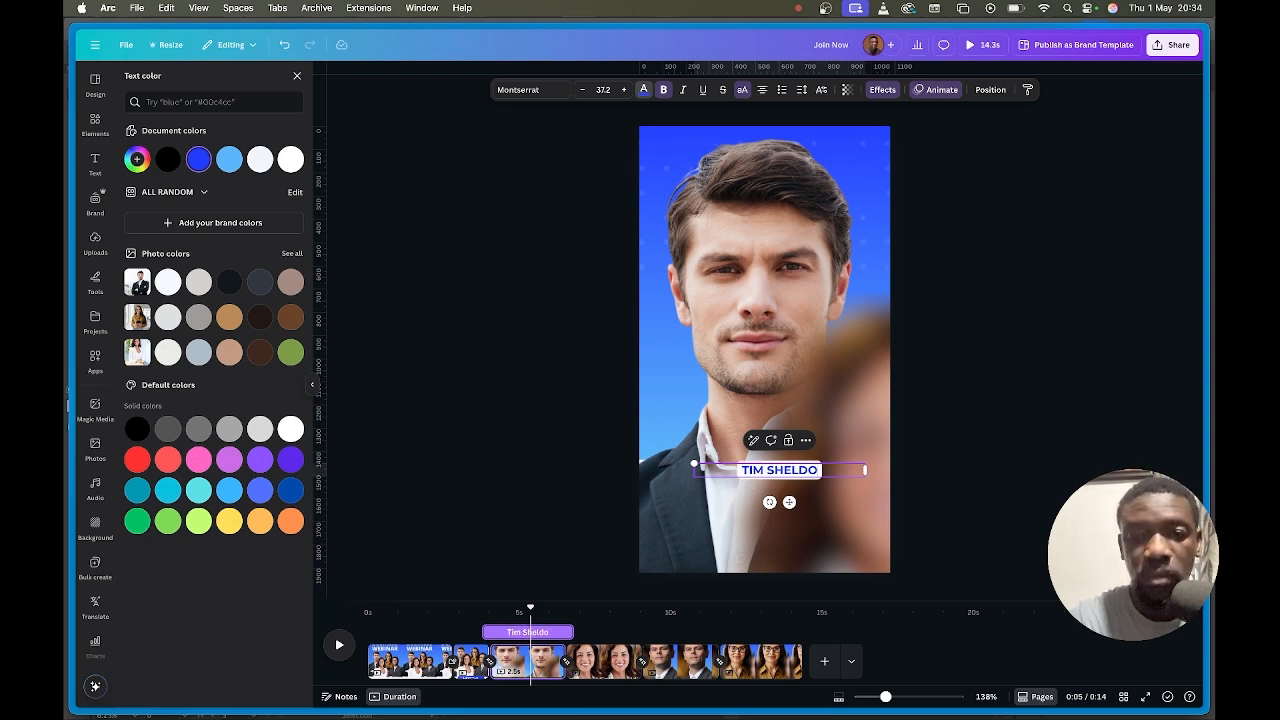
key(Escape)
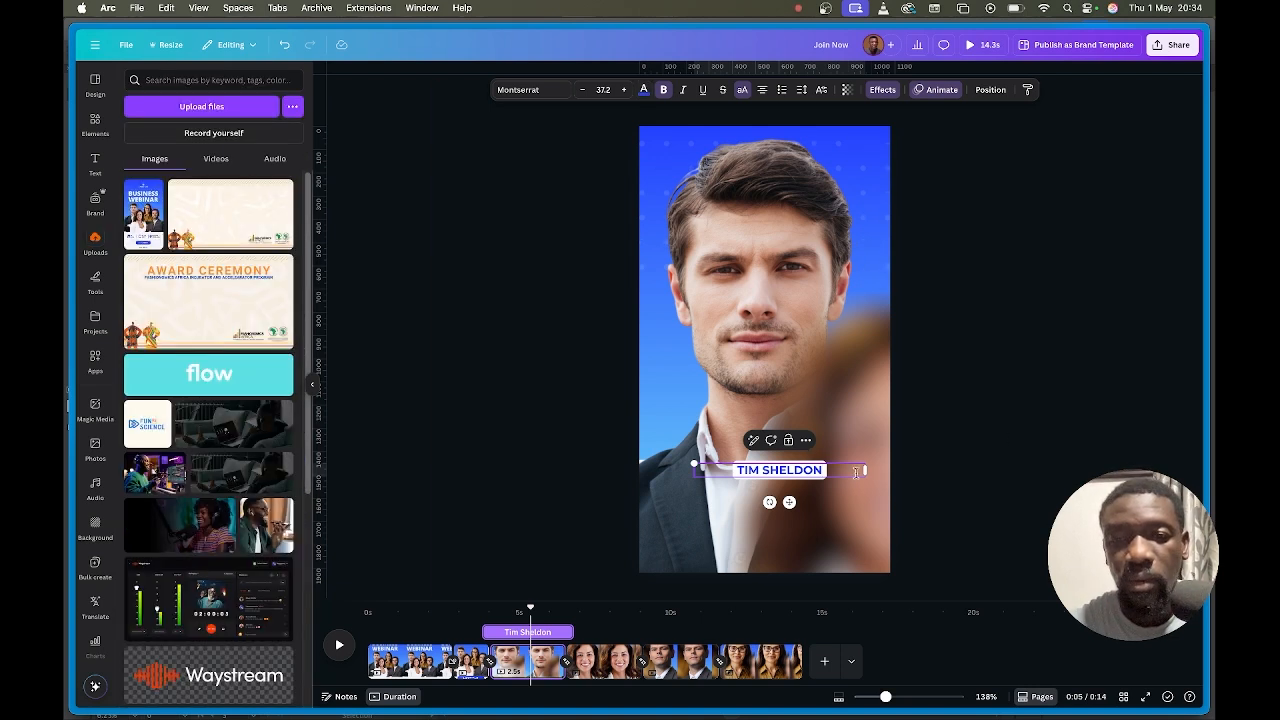
Left-align the speaker's name label, enlarge it to font size 71.6 and position it across his chest.
click(763, 90)
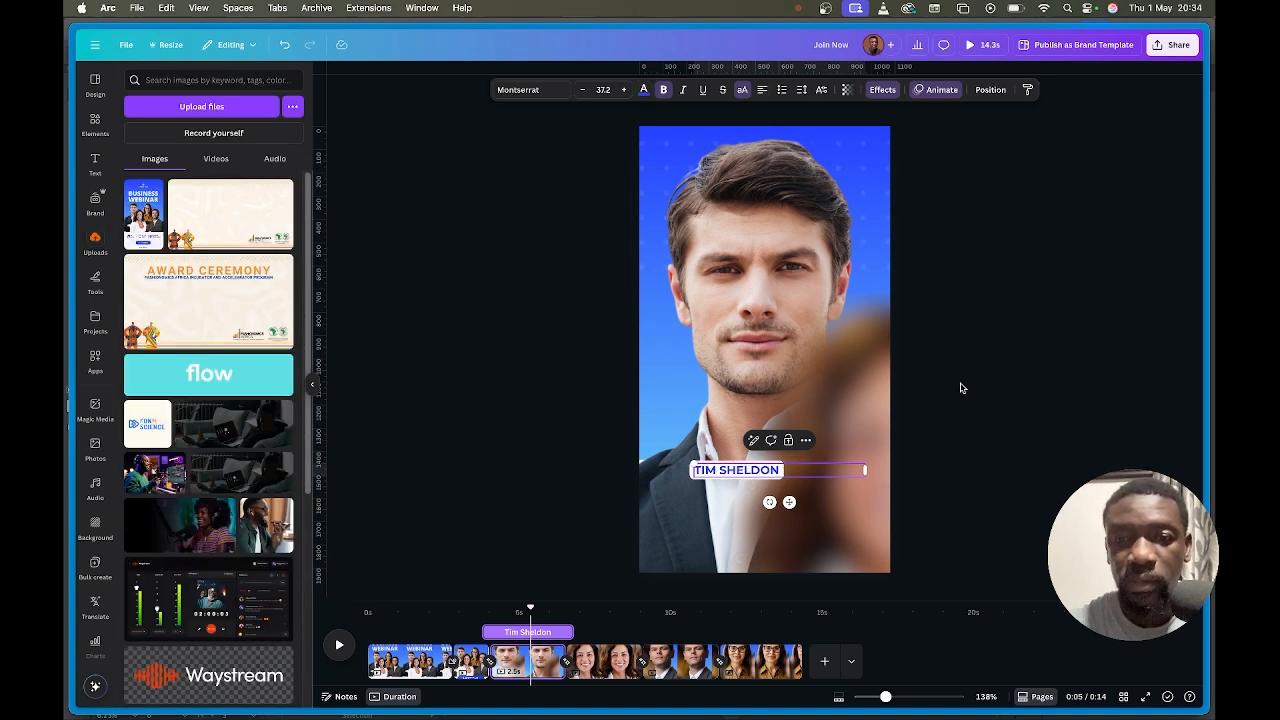
mouse_move(870, 470)
mouse_down()
mouse_move(786, 467)
mouse_move(868, 494)
mouse_up()
drag(798, 476, 742, 477)
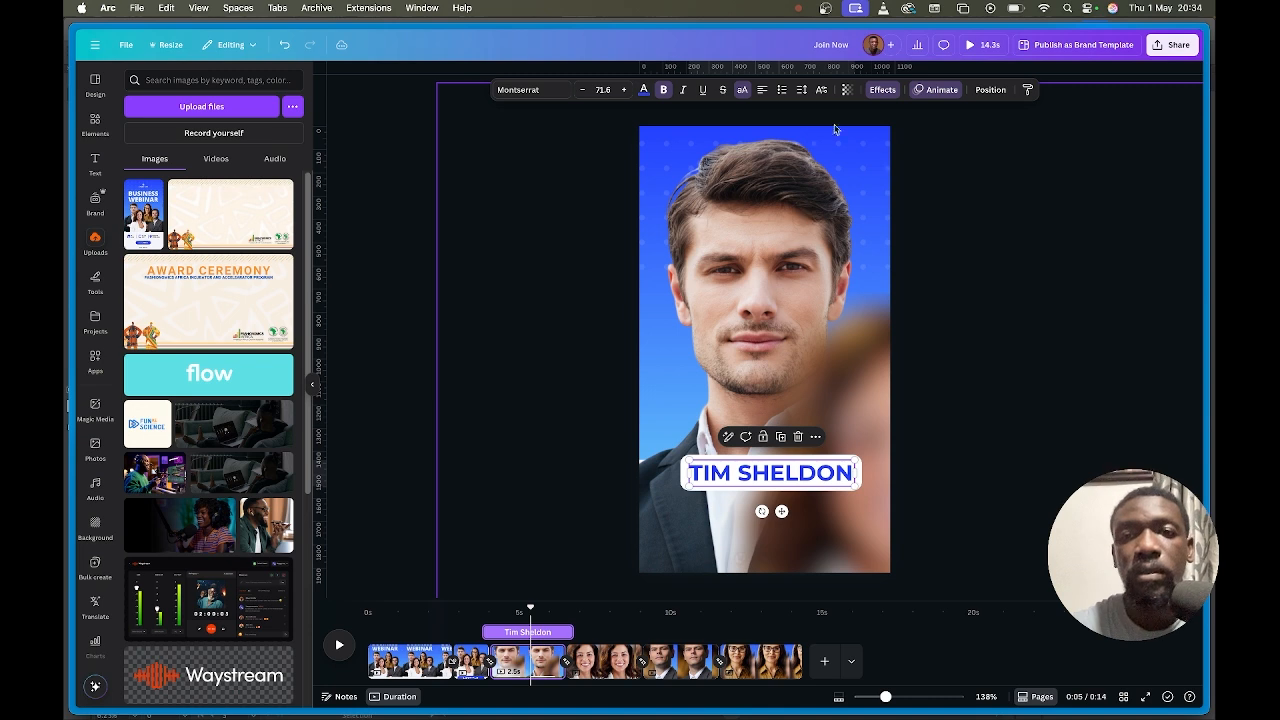
Apply the Baseline animation to the speaker's name label with its direction set to the right.
click(917, 90)
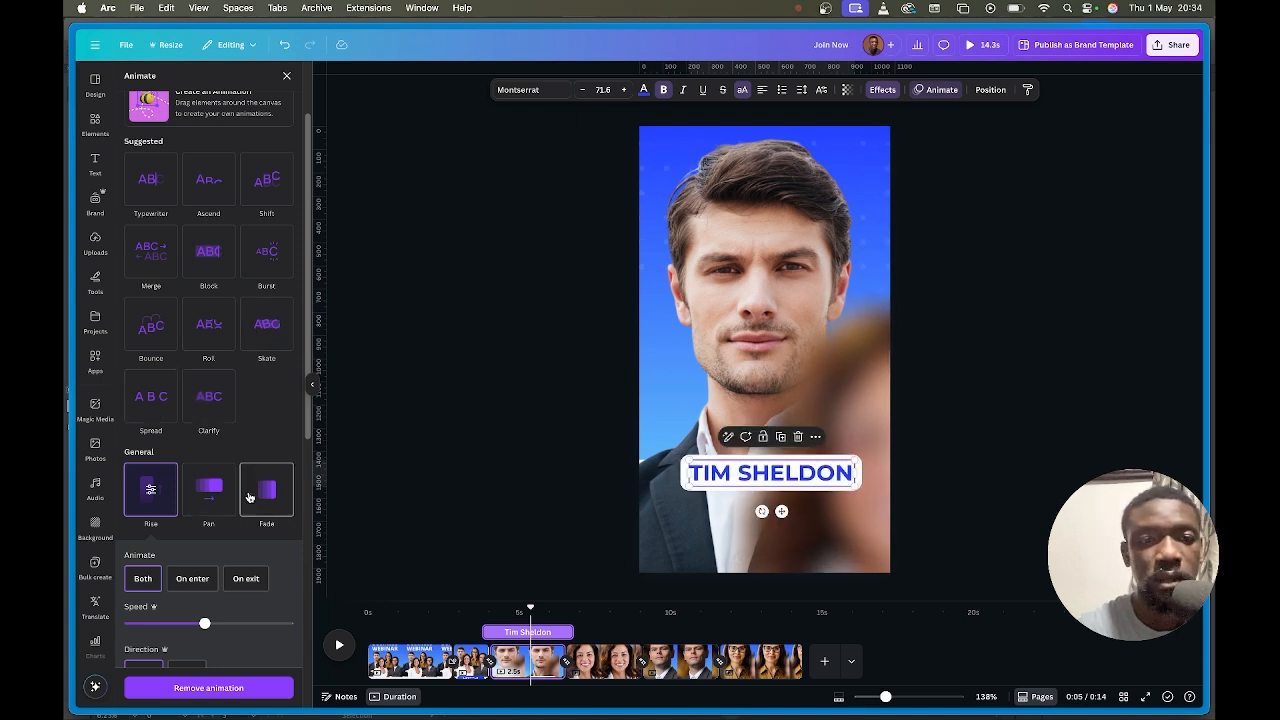
scroll(220, 490, down, 3)
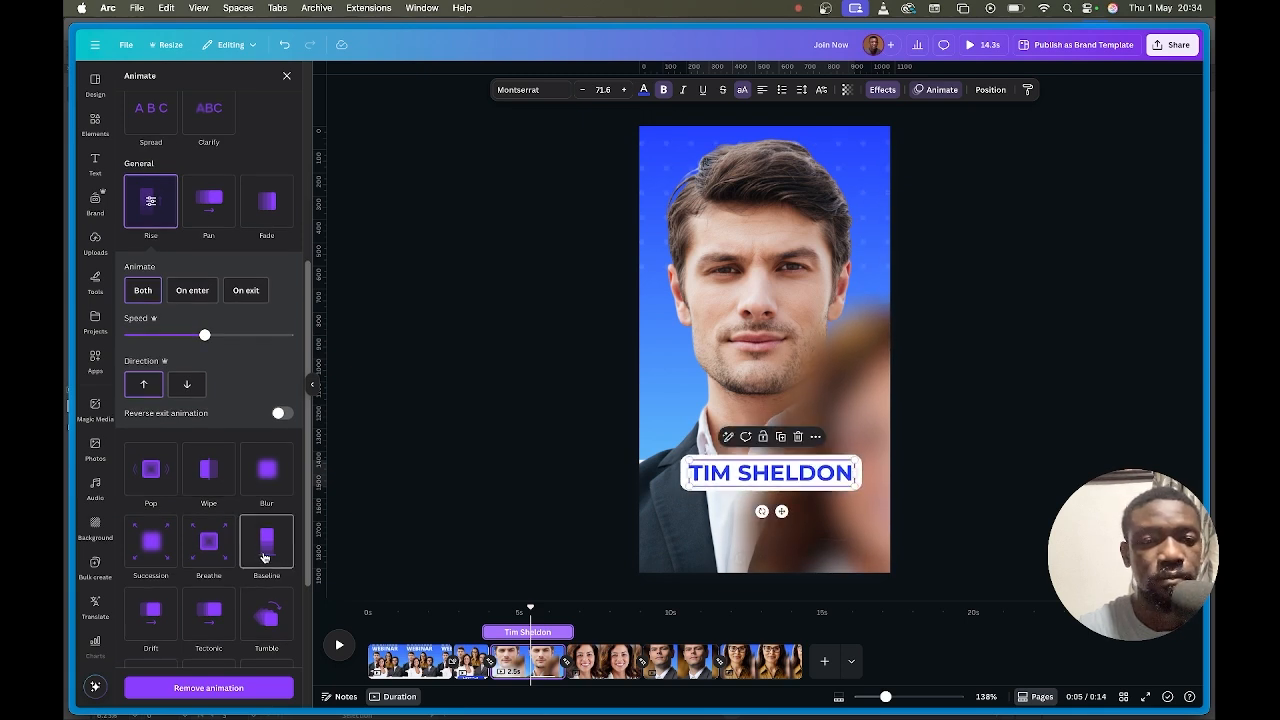
scroll(264, 556, down, 1)
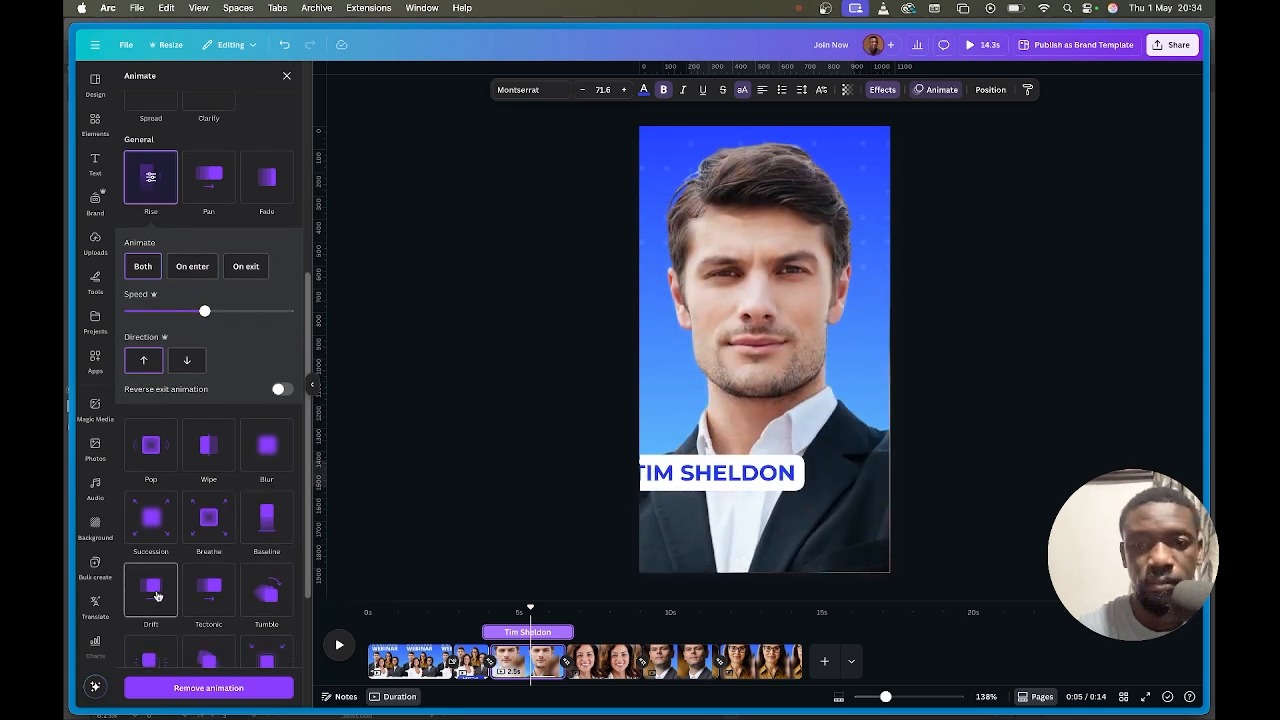
scroll(180, 575, down, 1)
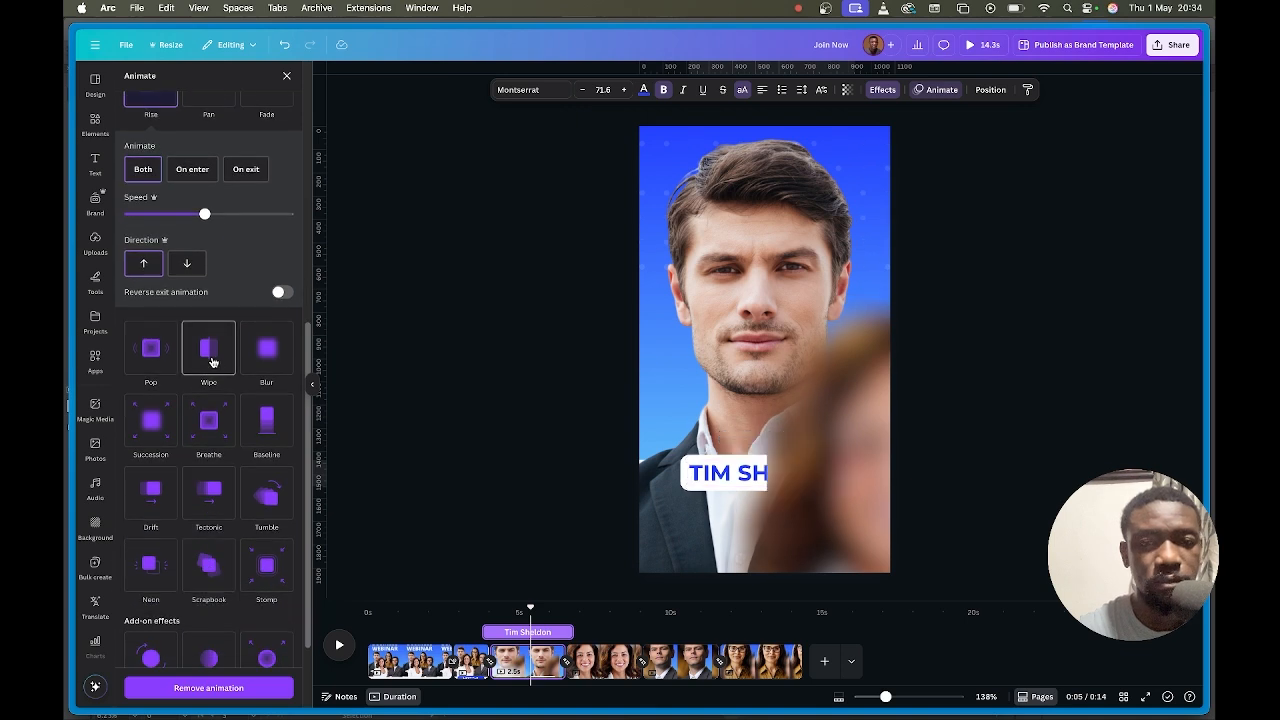
scroll(268, 500, down, 1)
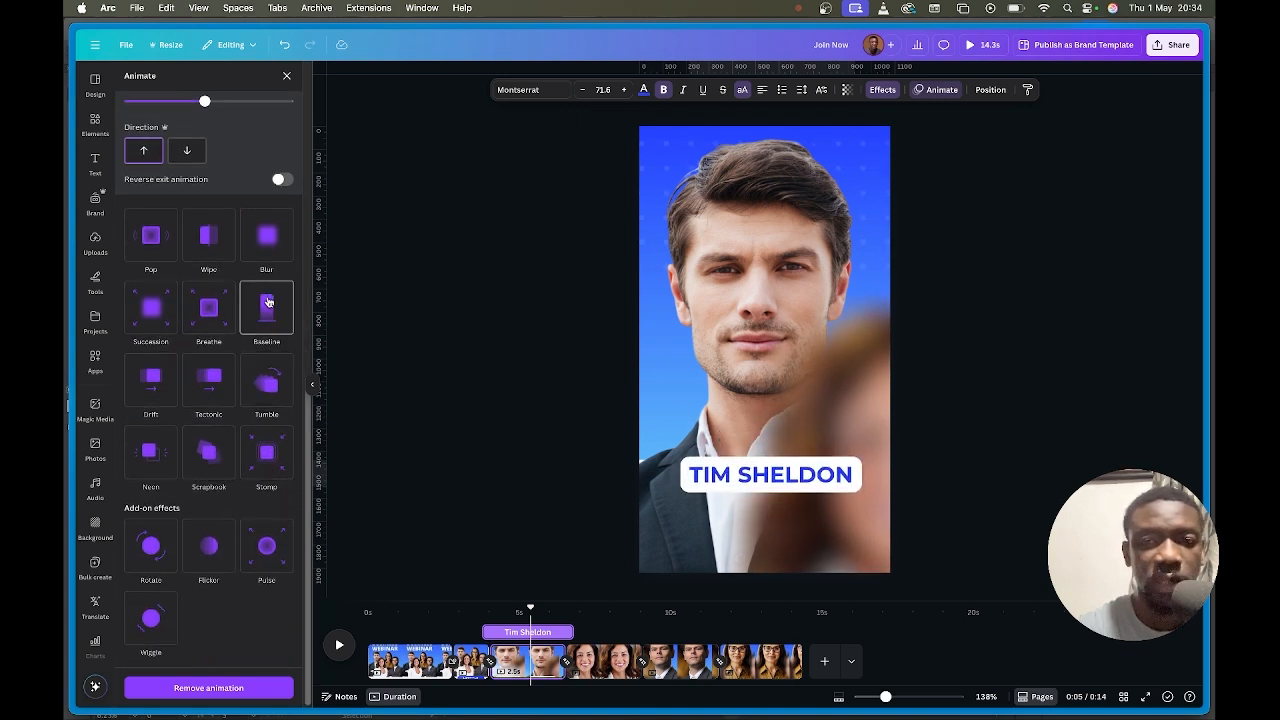
click(267, 302)
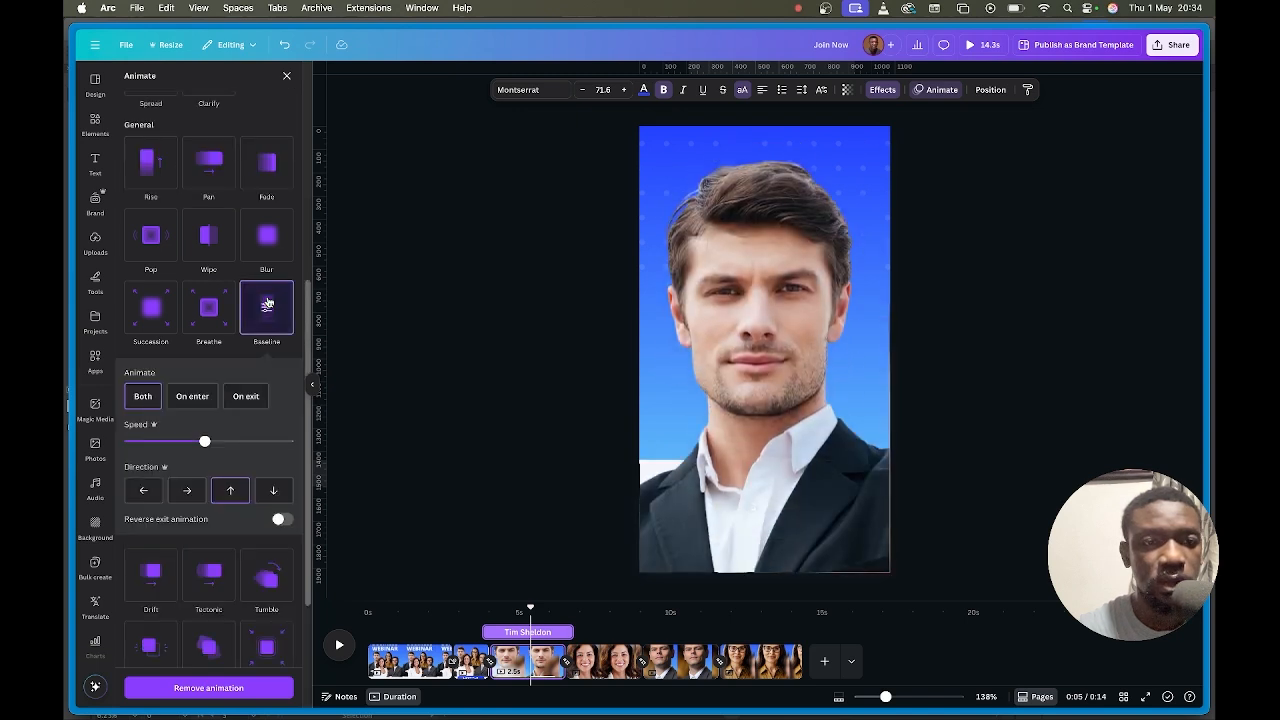
click(185, 491)
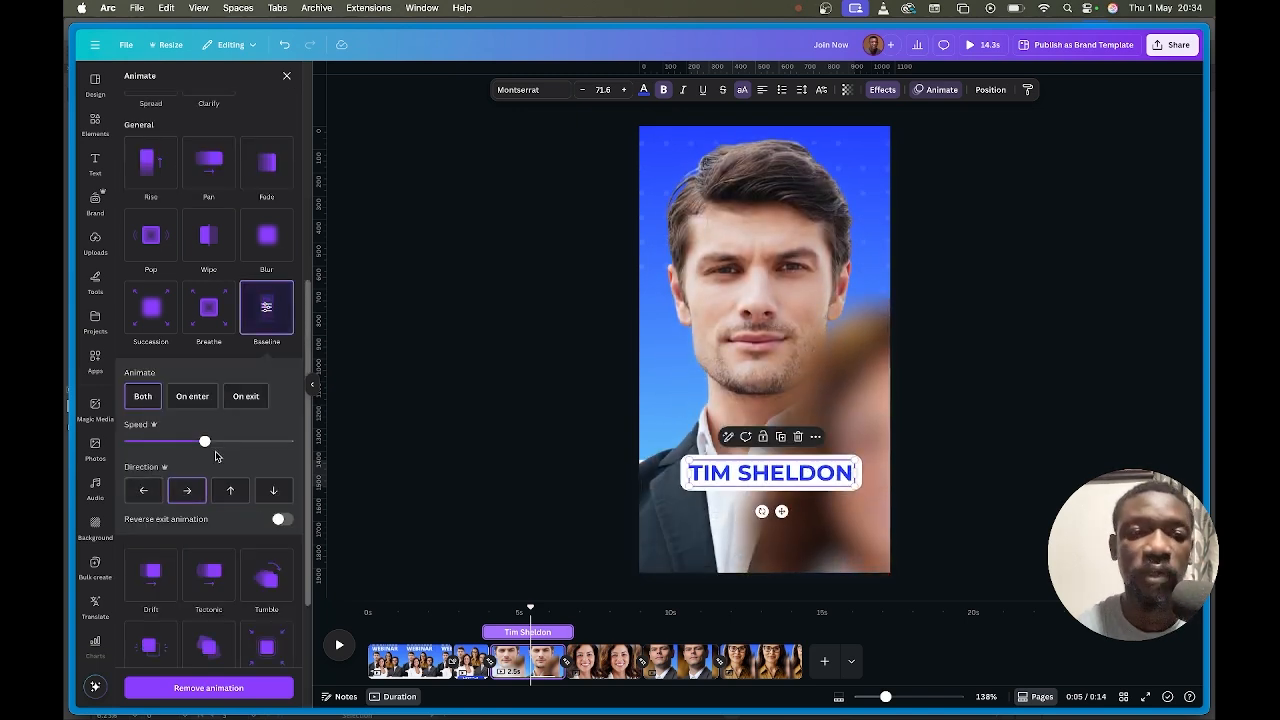
click(966, 360)
click(985, 306)
click(808, 481)
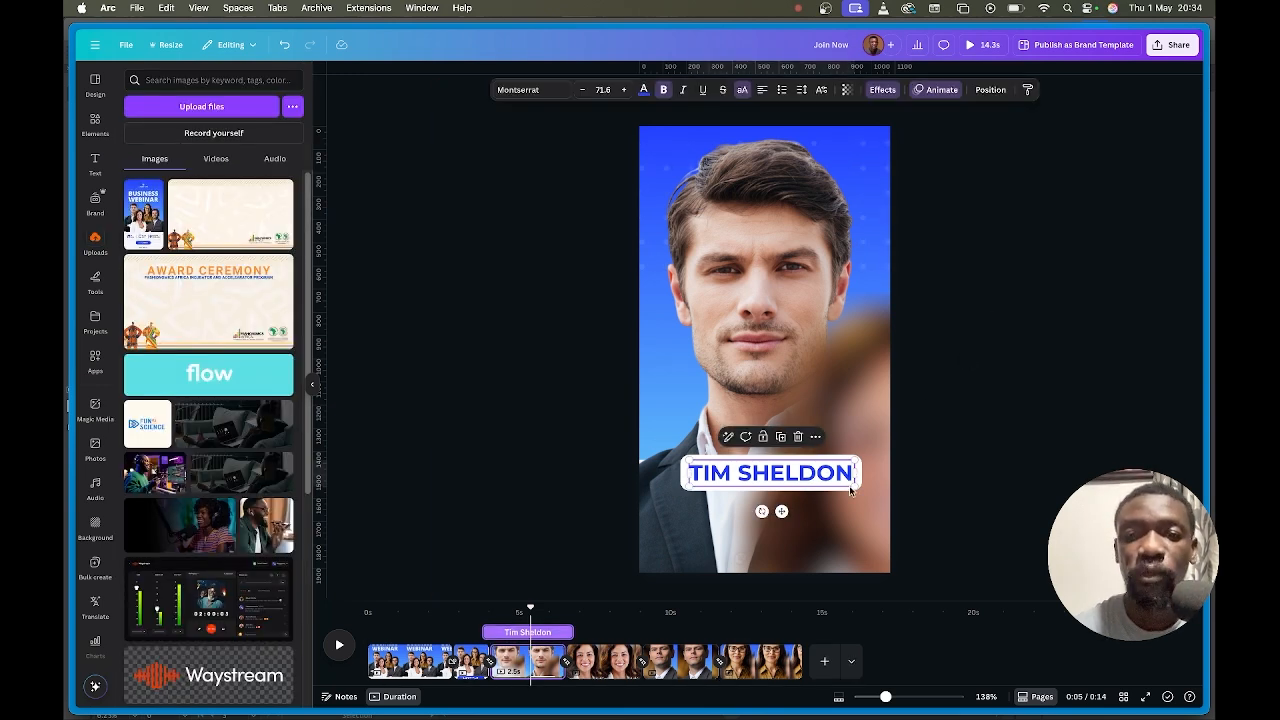
Copy the first man's name label onto the first woman's page and move her photo up within the frame.
right_click(787, 477)
click(824, 378)
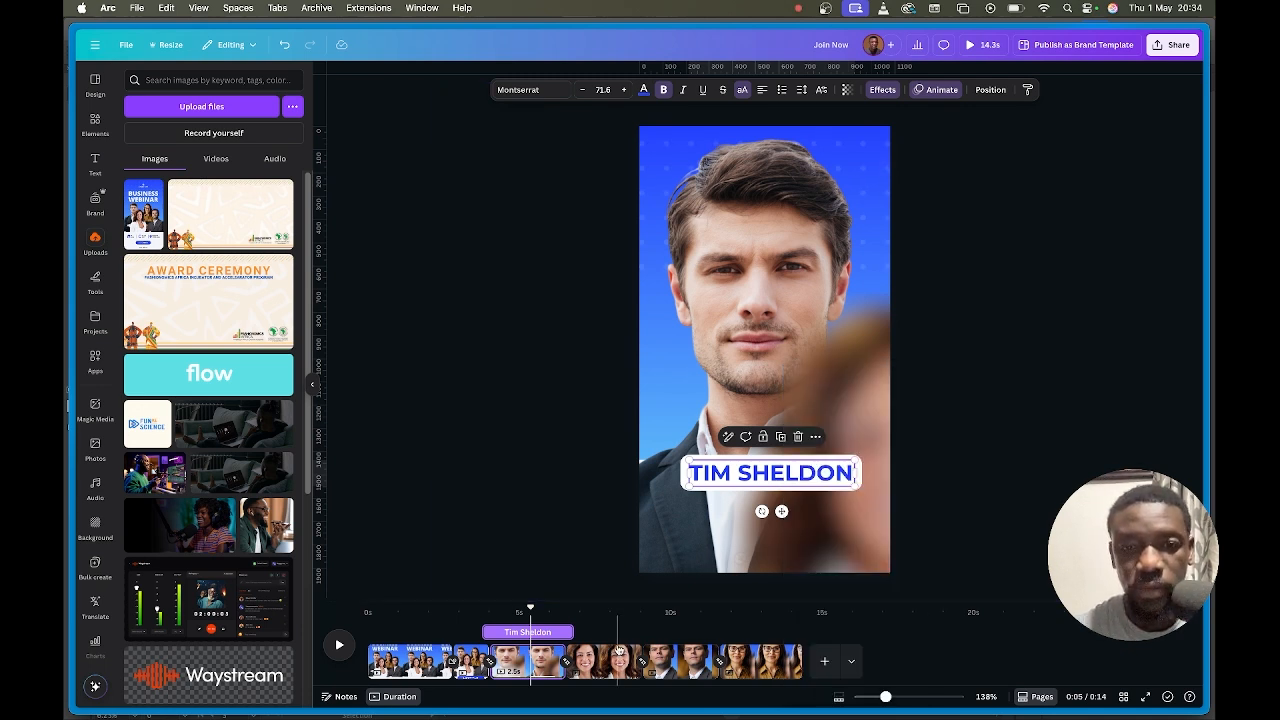
click(594, 660)
text(TIM SHELDON)
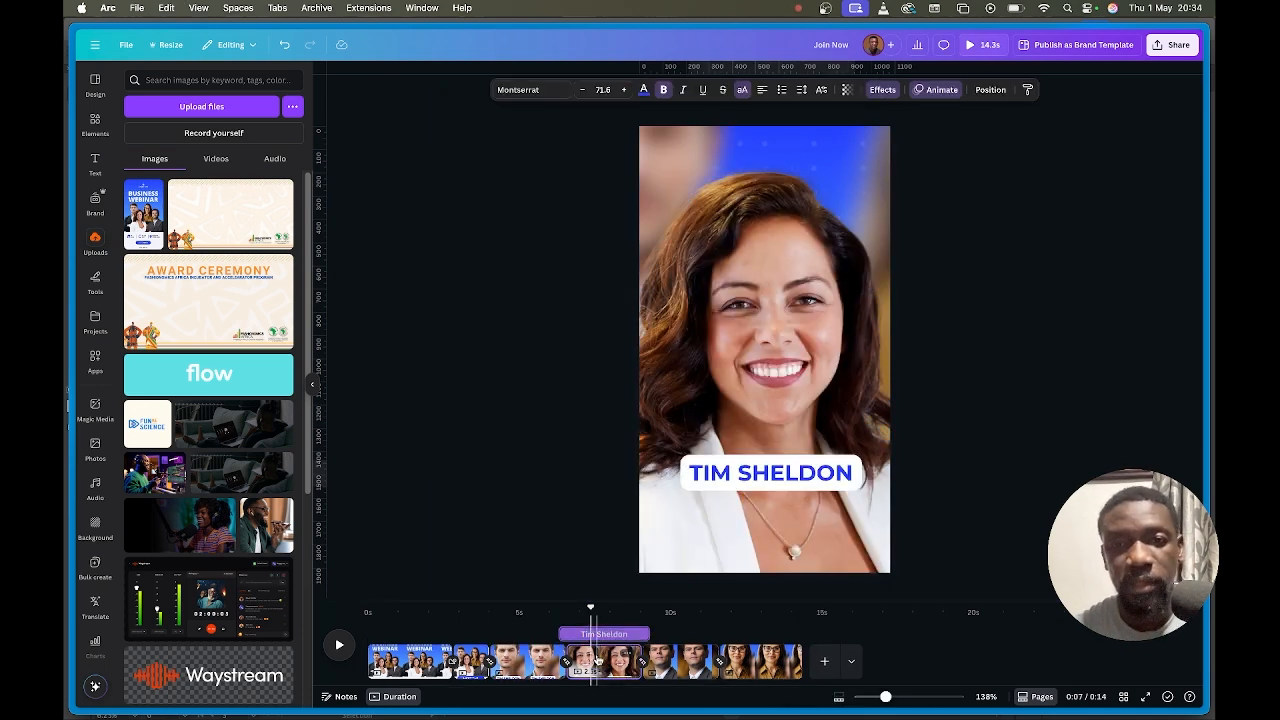
click(809, 316)
click(950, 237)
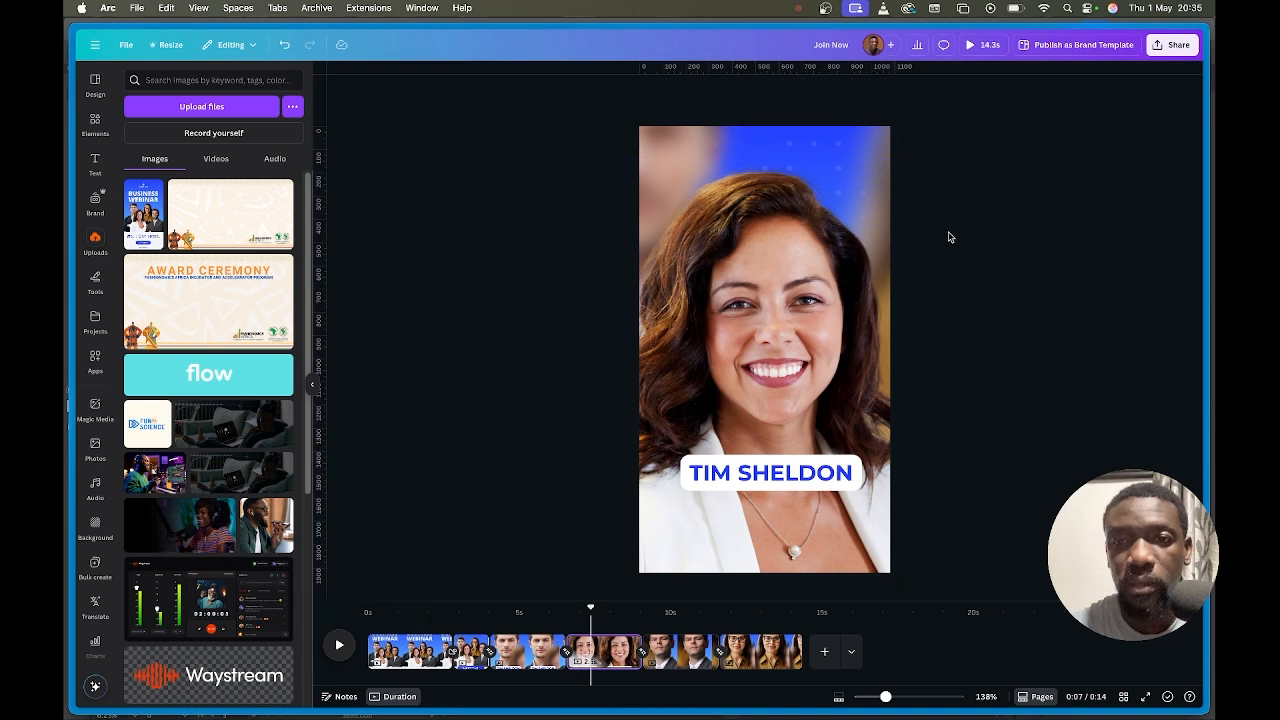
click(841, 268)
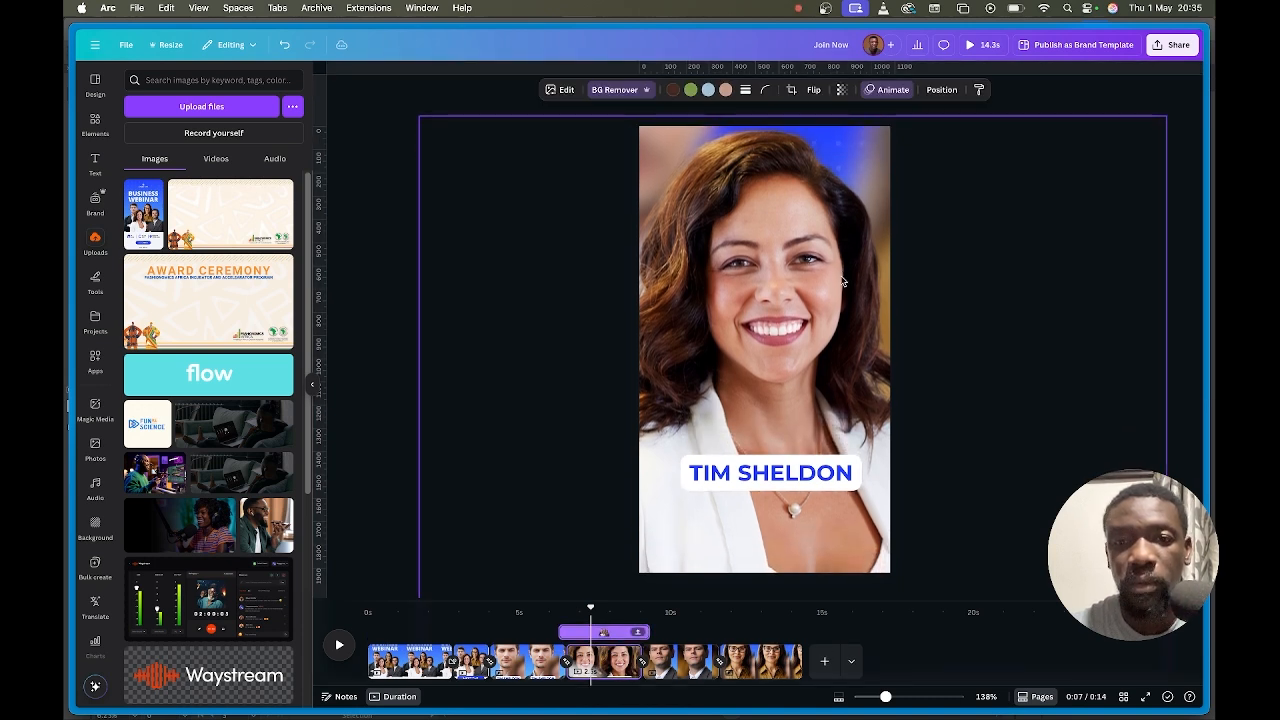
Replace the label text on the first woman's page with her full name.
click(786, 472)
click(786, 471)
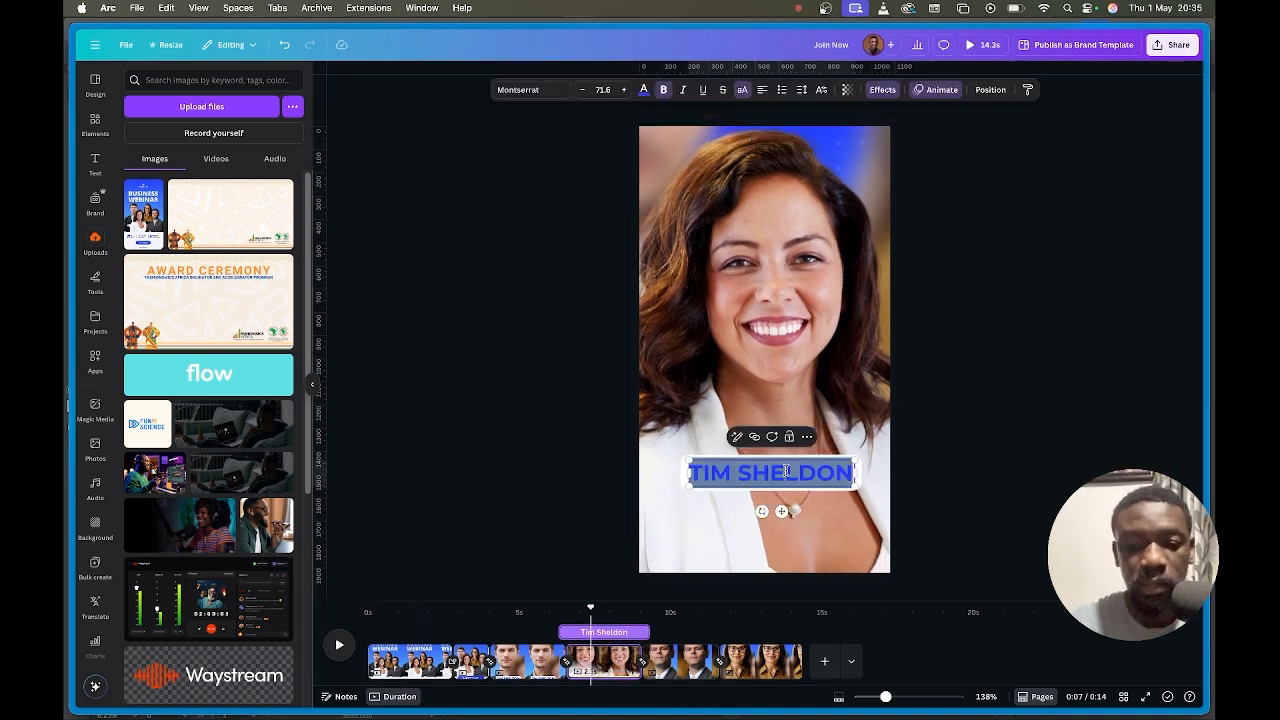
text(C)
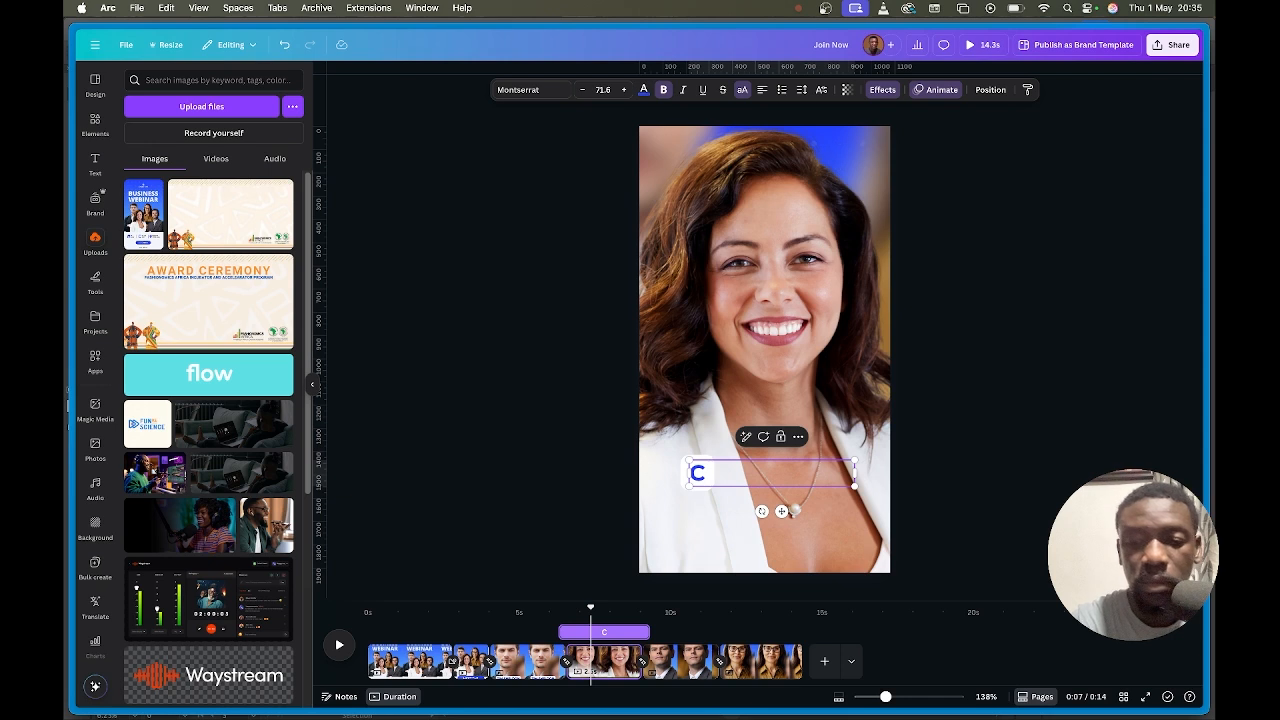
key(BackSpace)
text(A)
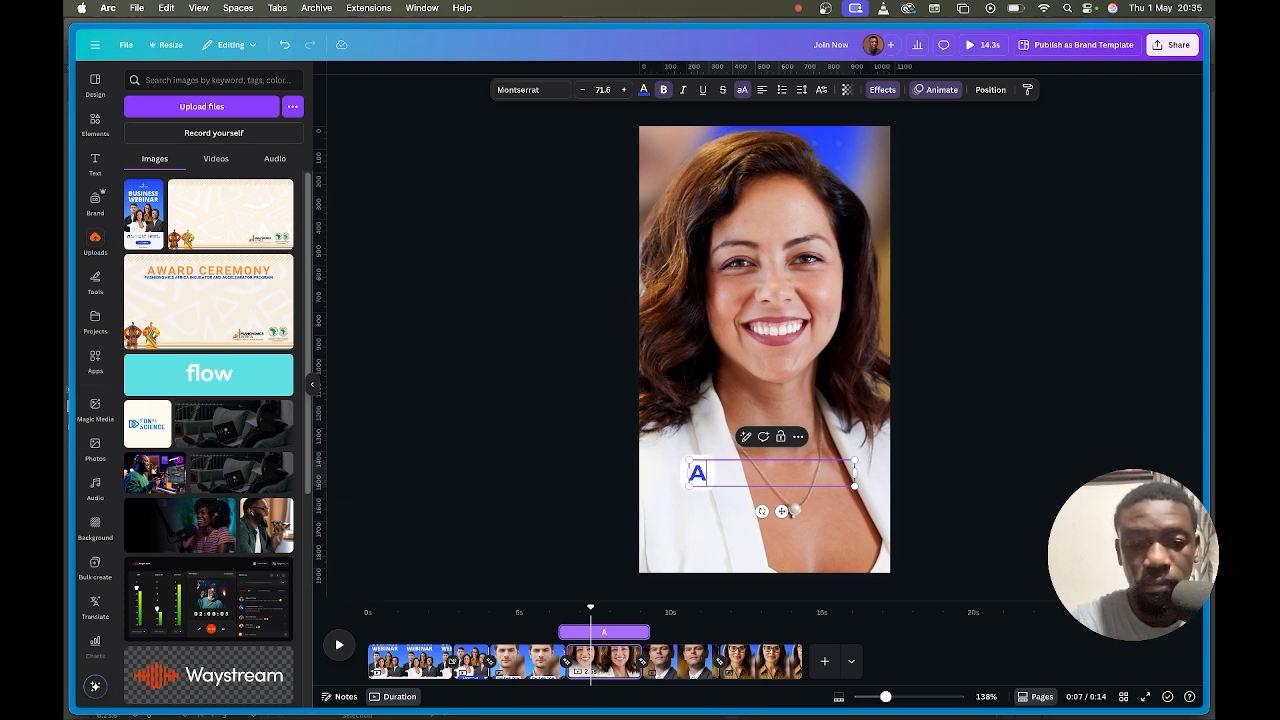
text(nne)
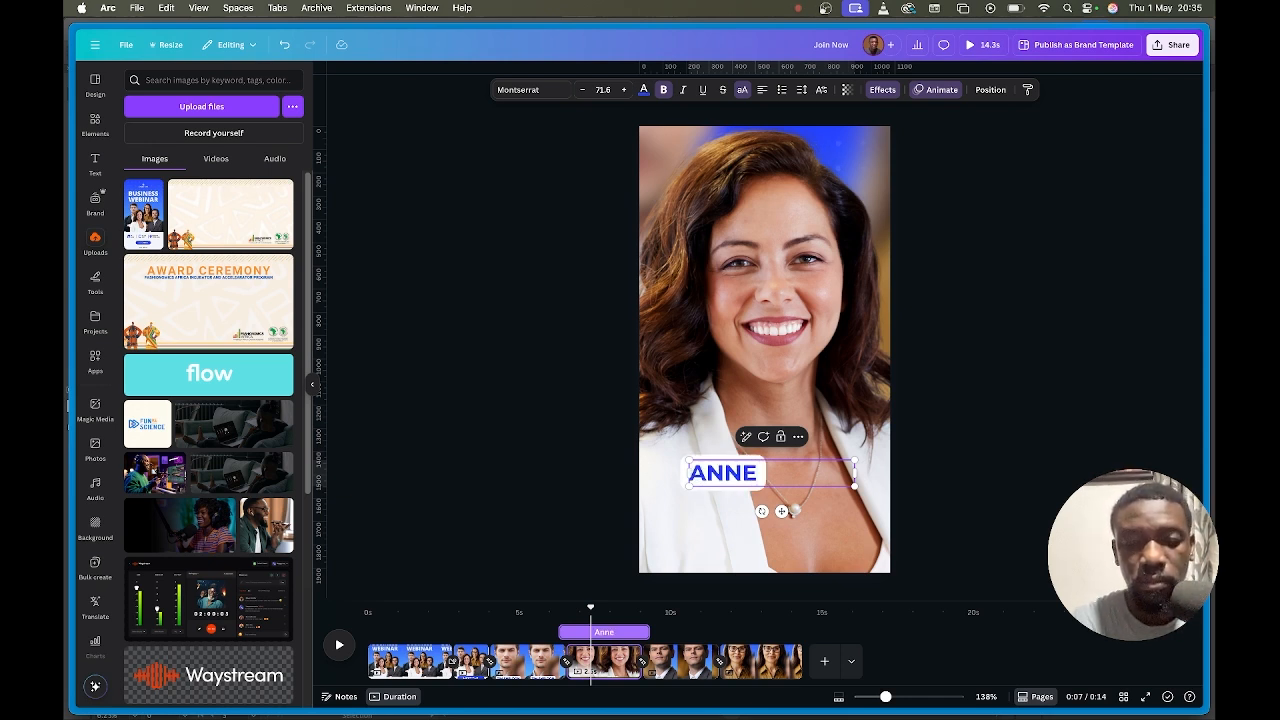
text( CL)
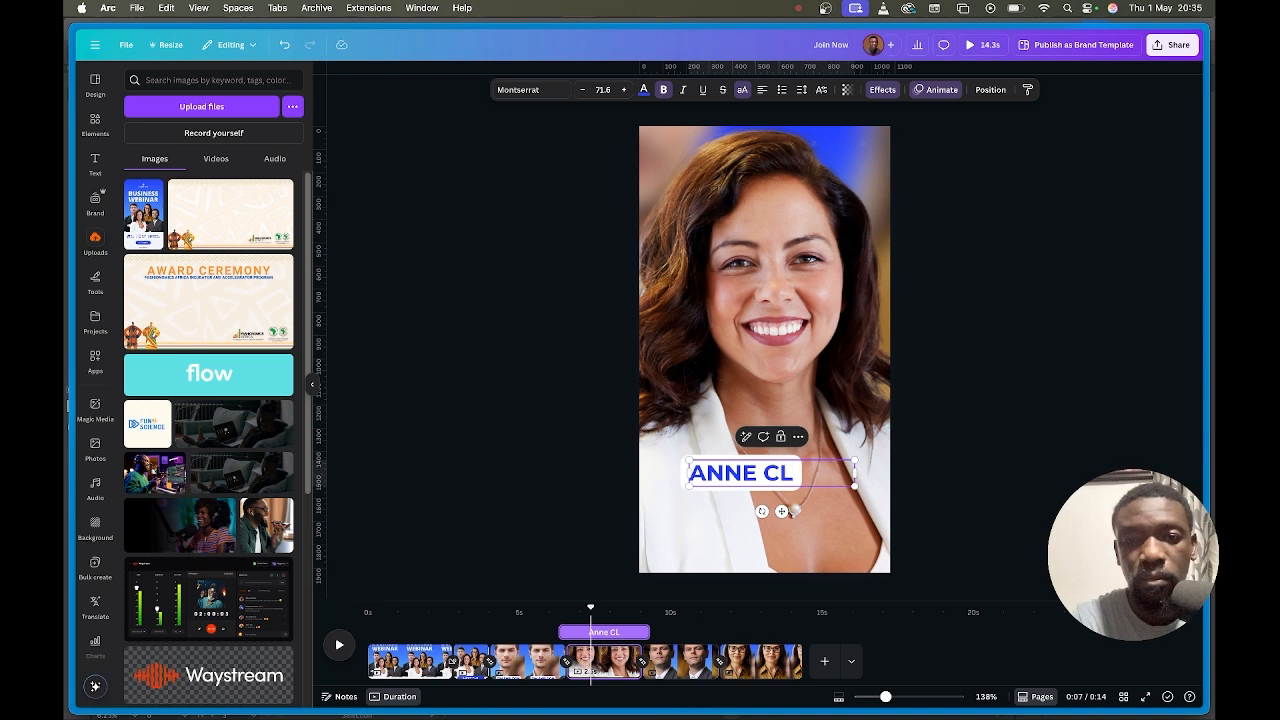
text(AIR)
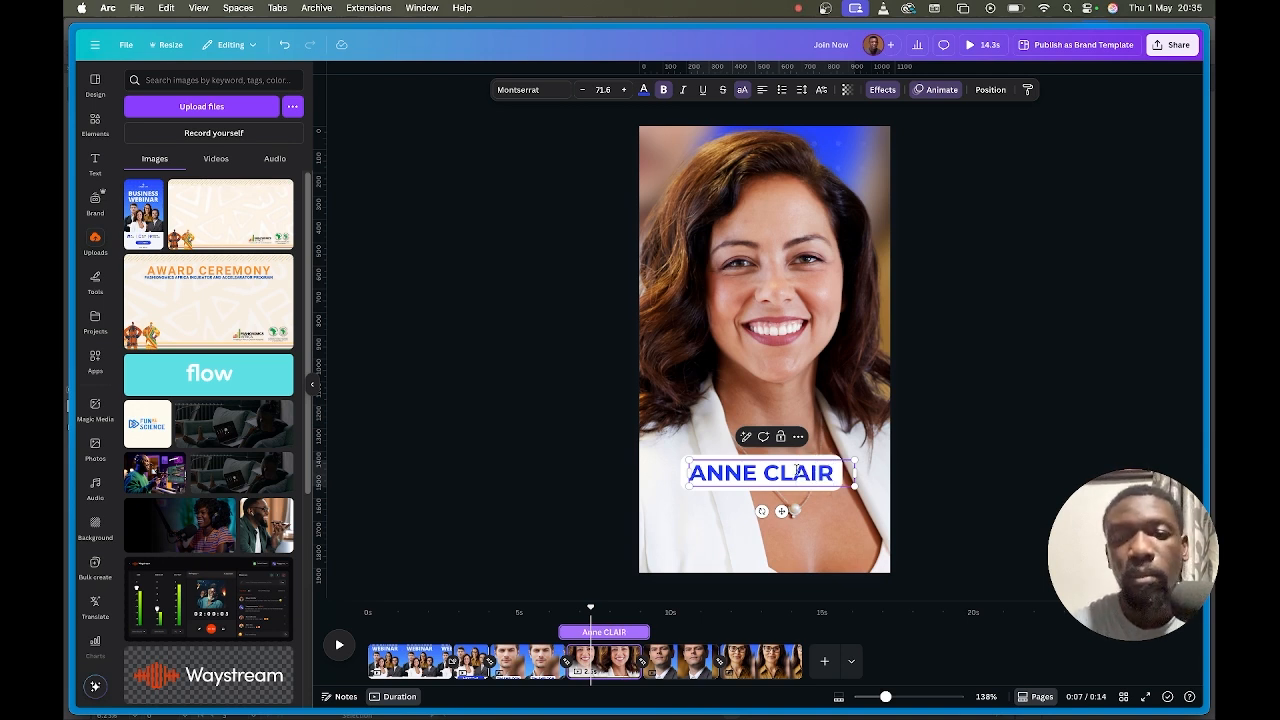
click(1030, 458)
Copy the first woman's name label onto the second man's page and shift his photo up and slightly right.
click(801, 479)
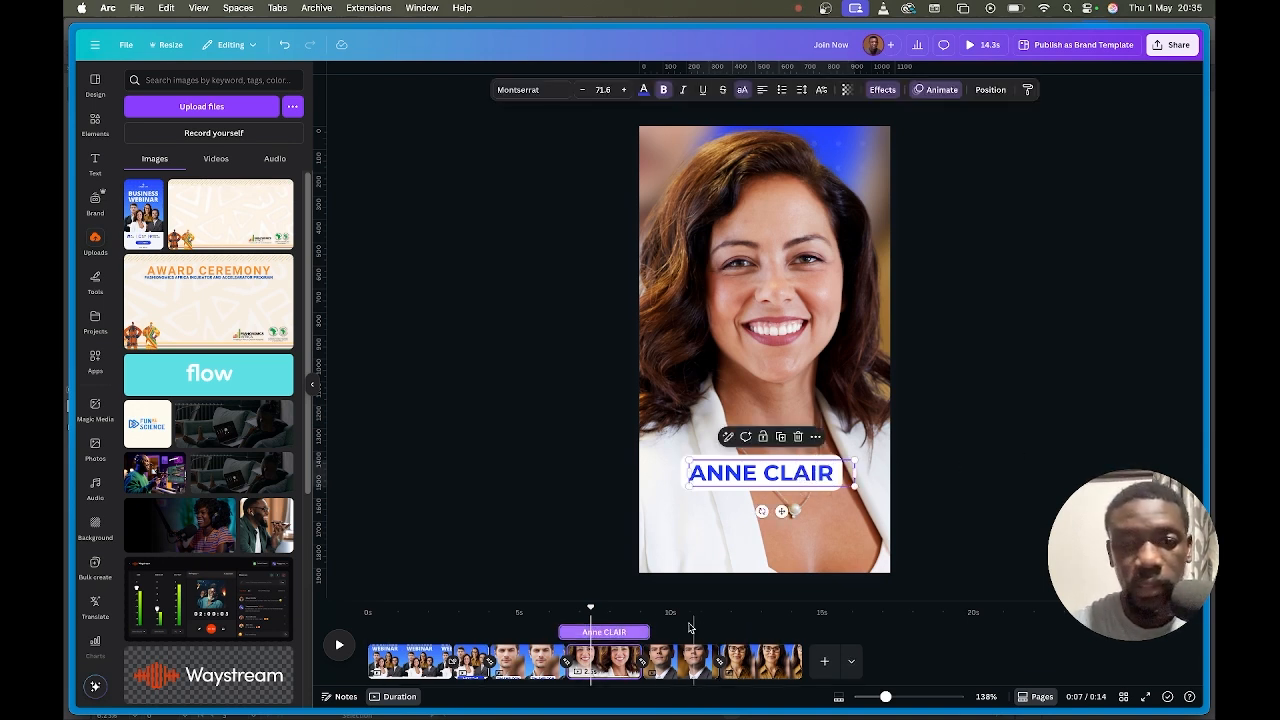
click(670, 665)
click(749, 442)
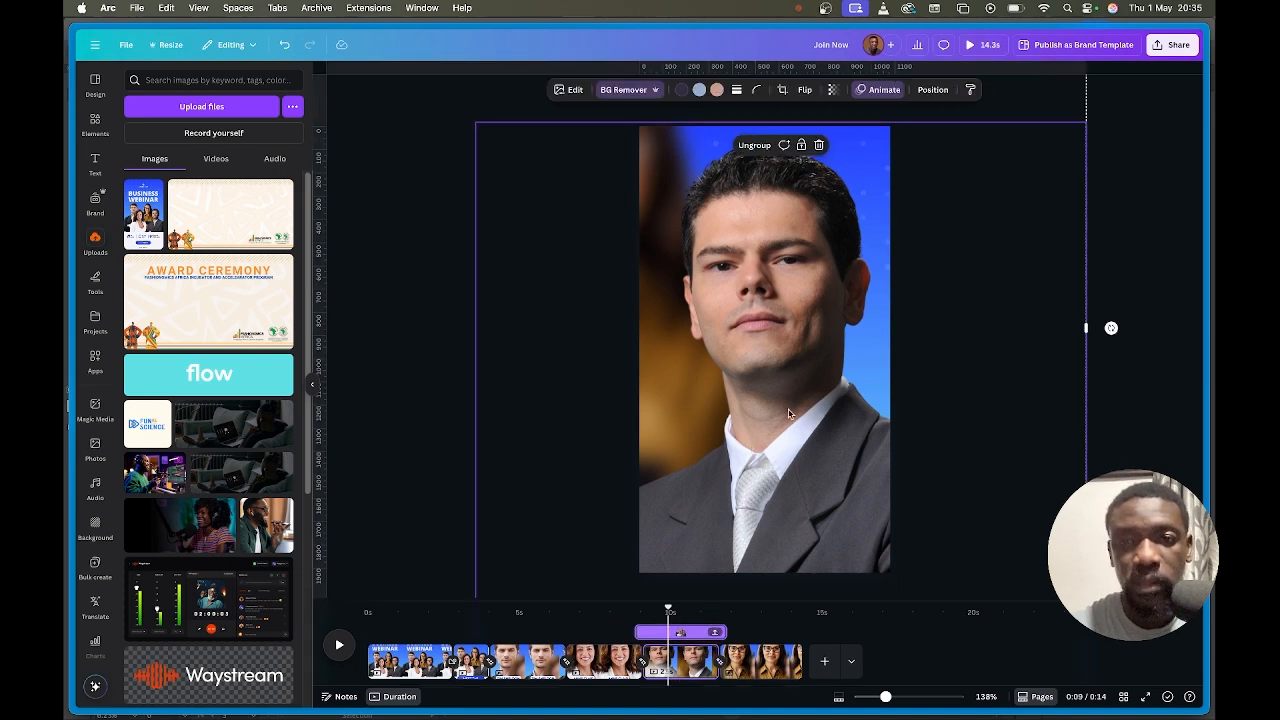
drag(787, 388, 796, 384)
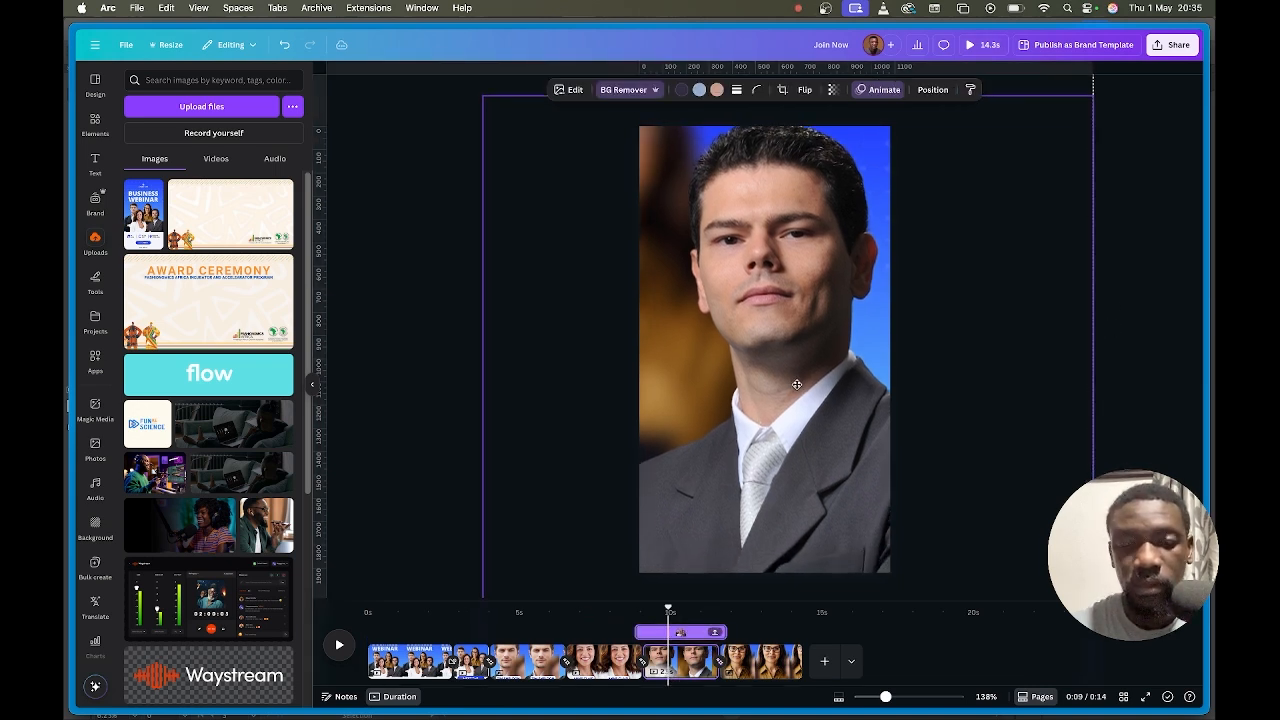
key(ctrl+v)
Replace the label text with the second man's full name, widen it to one line and centre it across his chest.
double_click(773, 472)
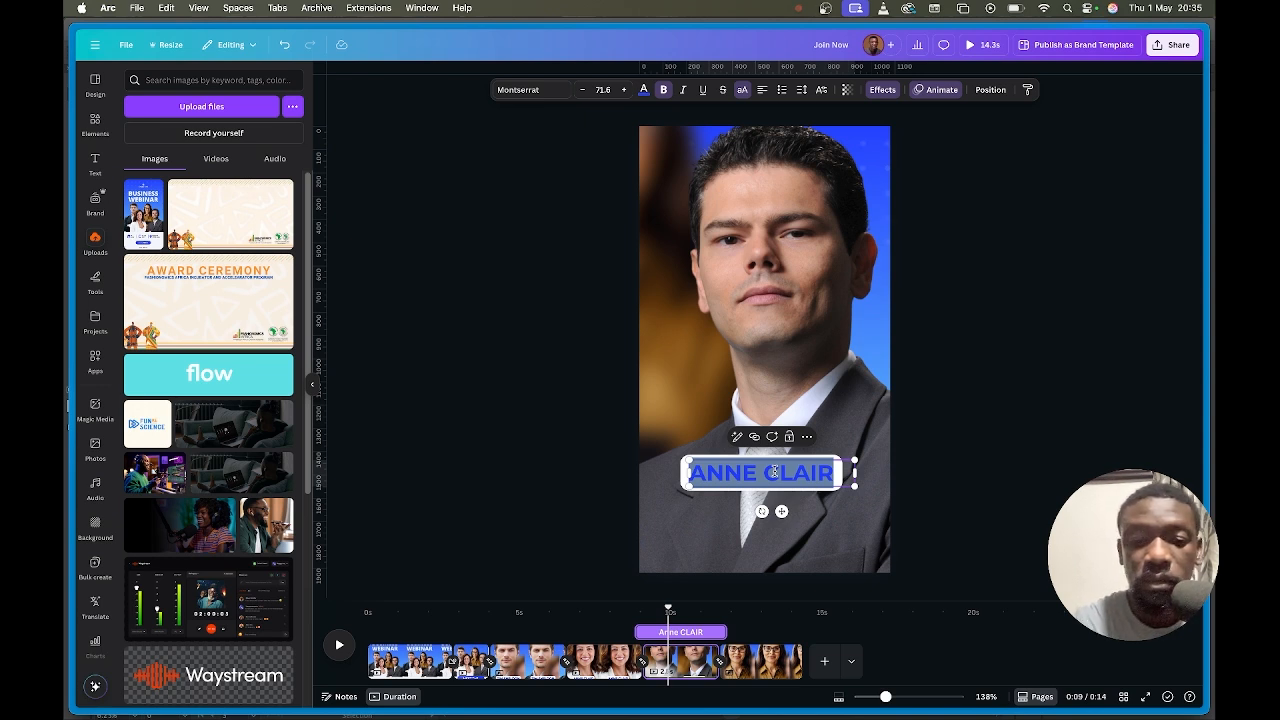
text(Brown wal)
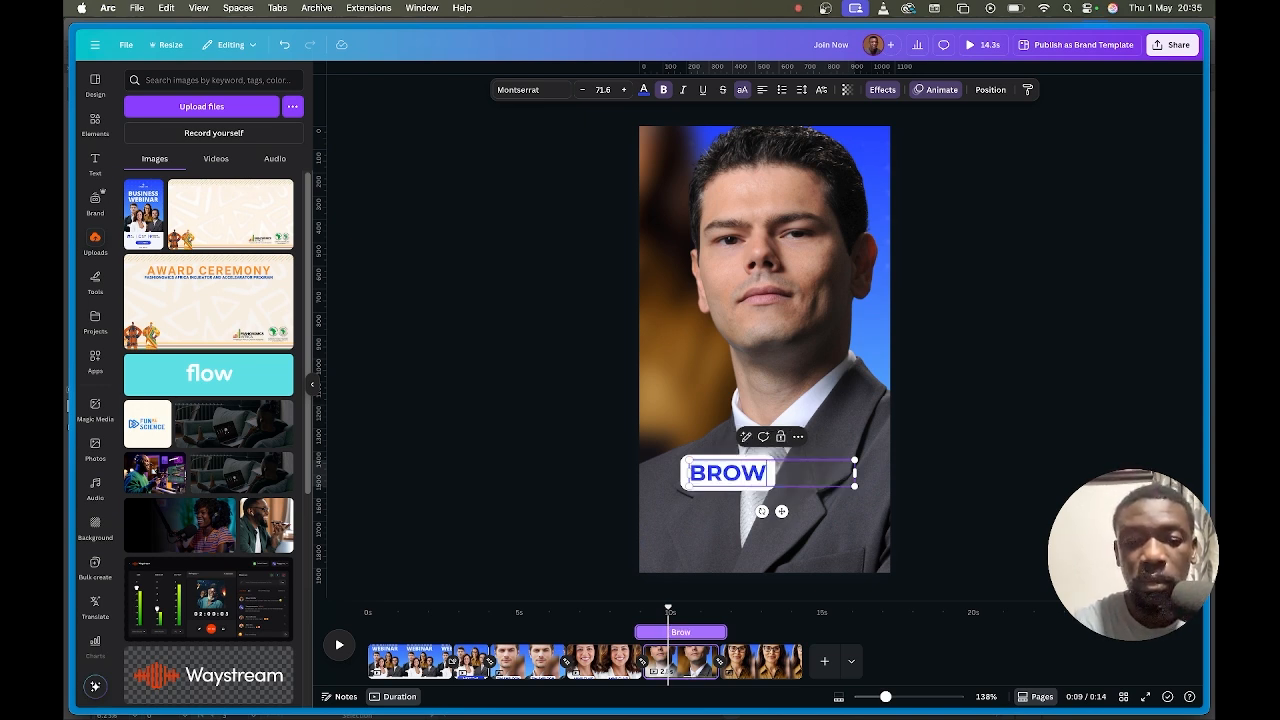
text(ter)
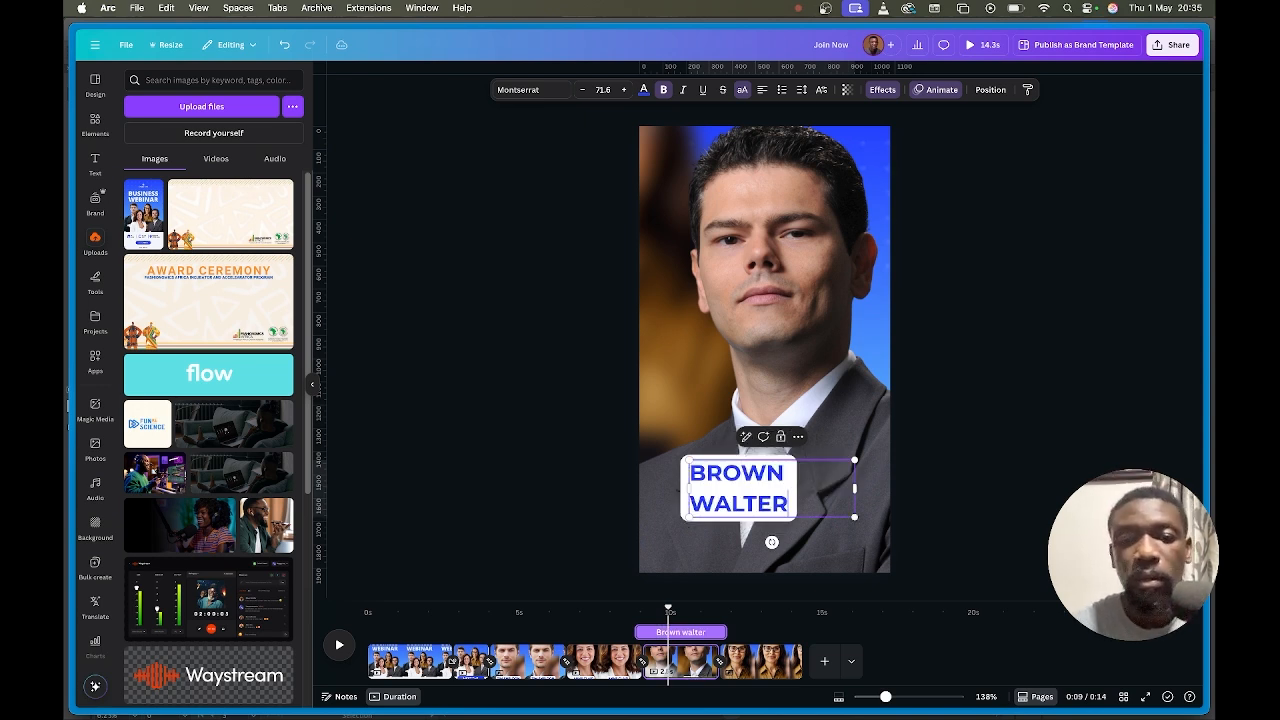
drag(856, 488, 903, 506)
drag(831, 473, 818, 473)
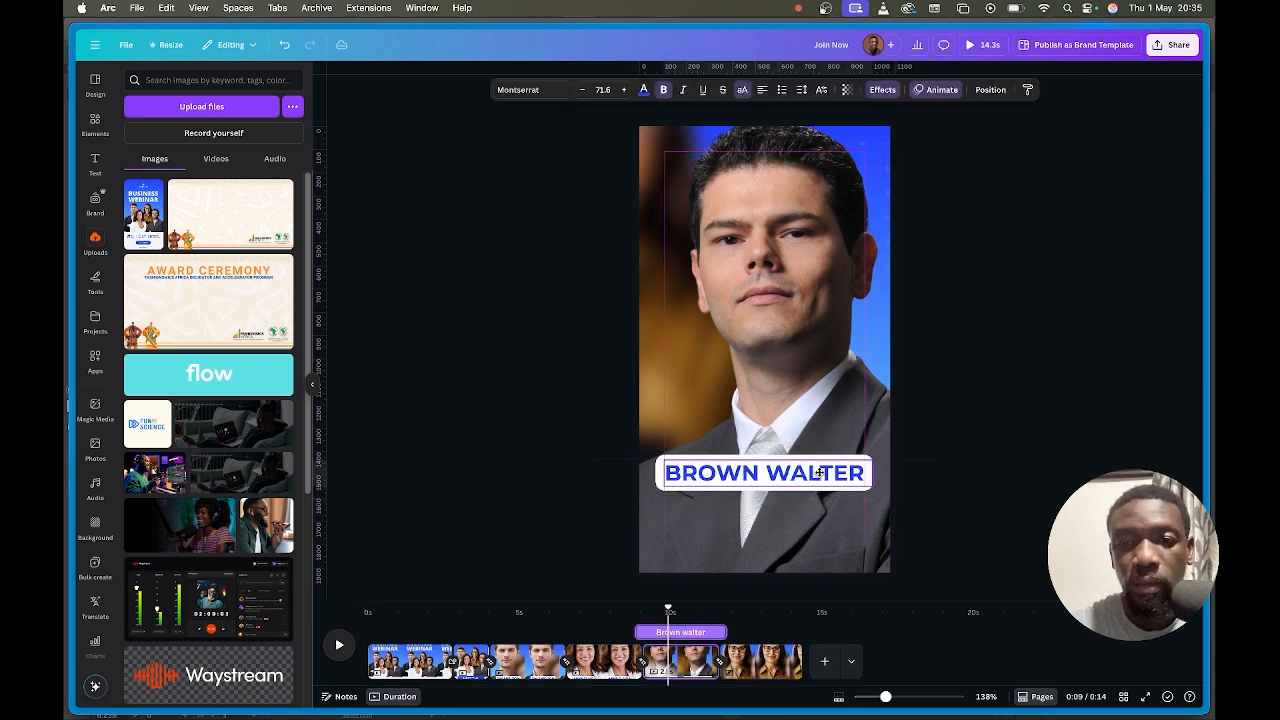
Paste the name label onto the page of the woman with glasses, enter her full name and widen it to one line.
click(746, 666)
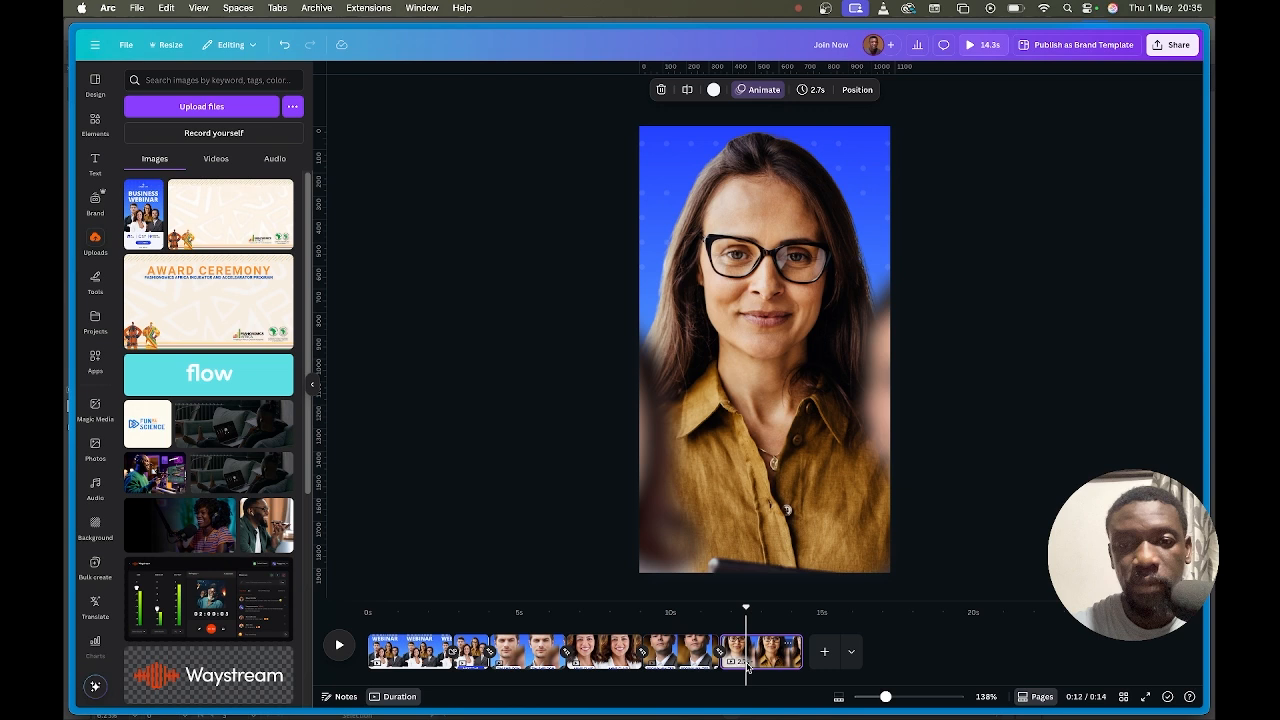
click(759, 488)
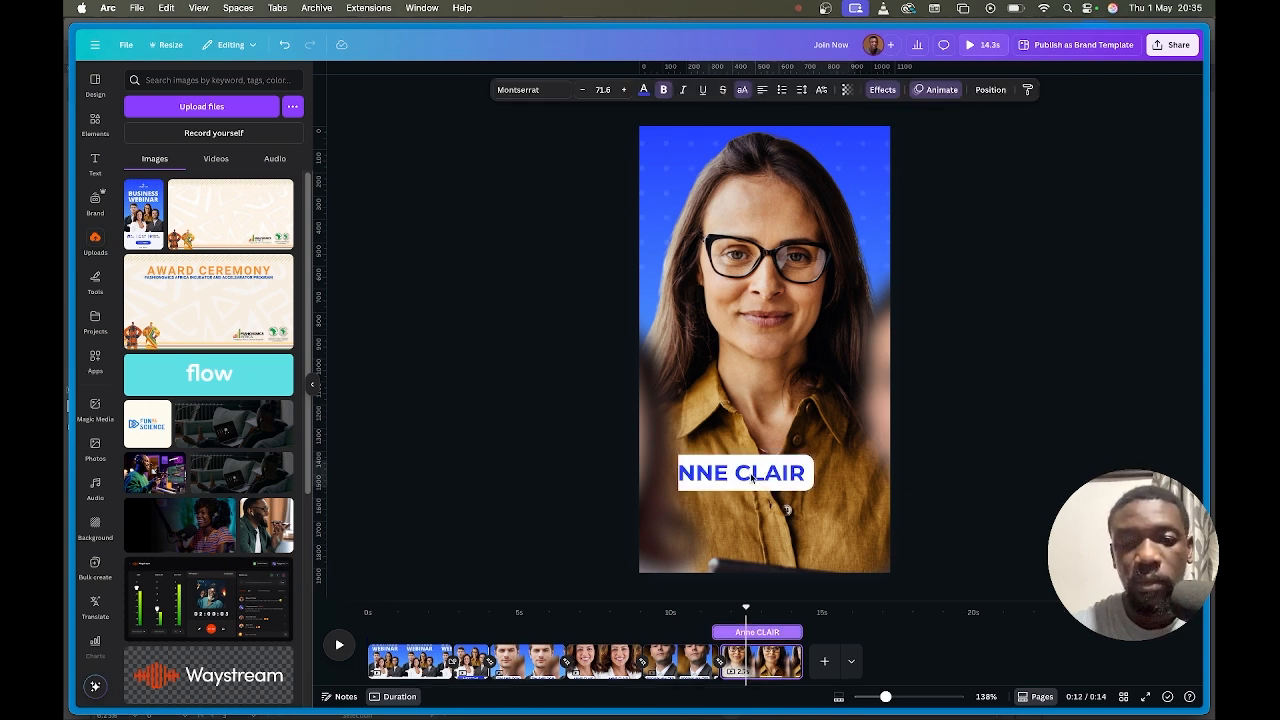
double_click(752, 476)
text(Maggie)
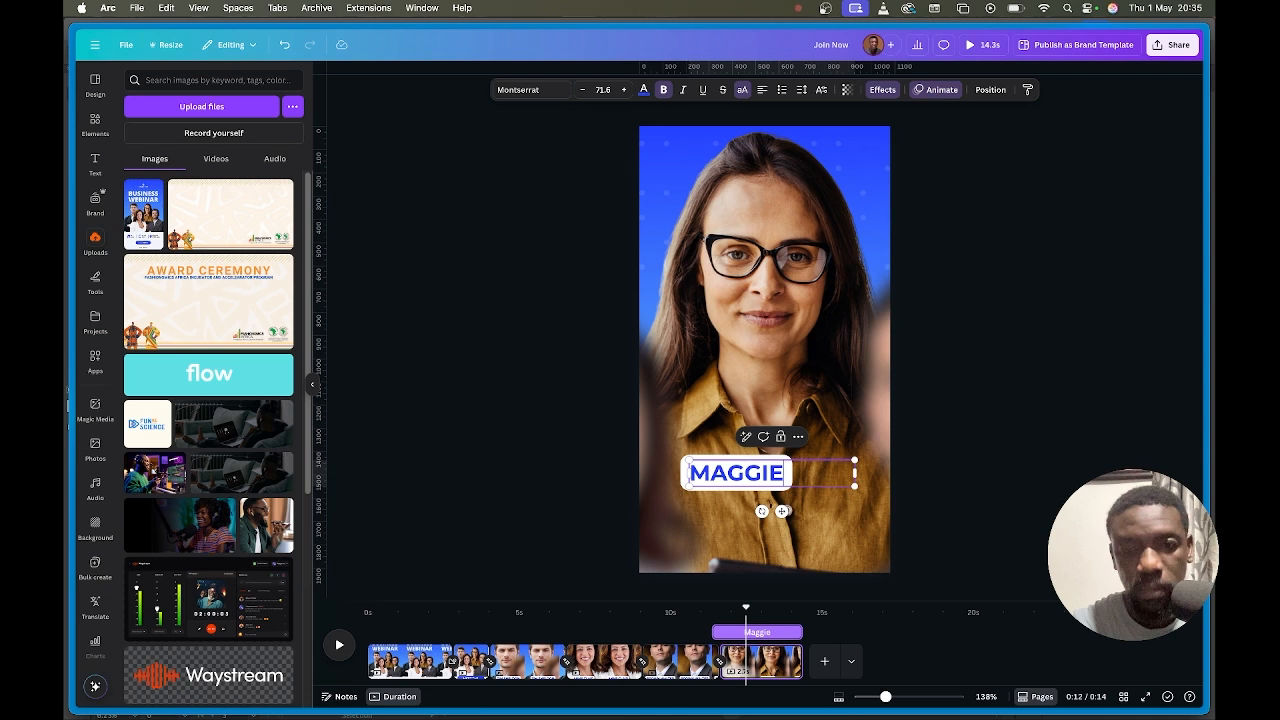
text( Mar)
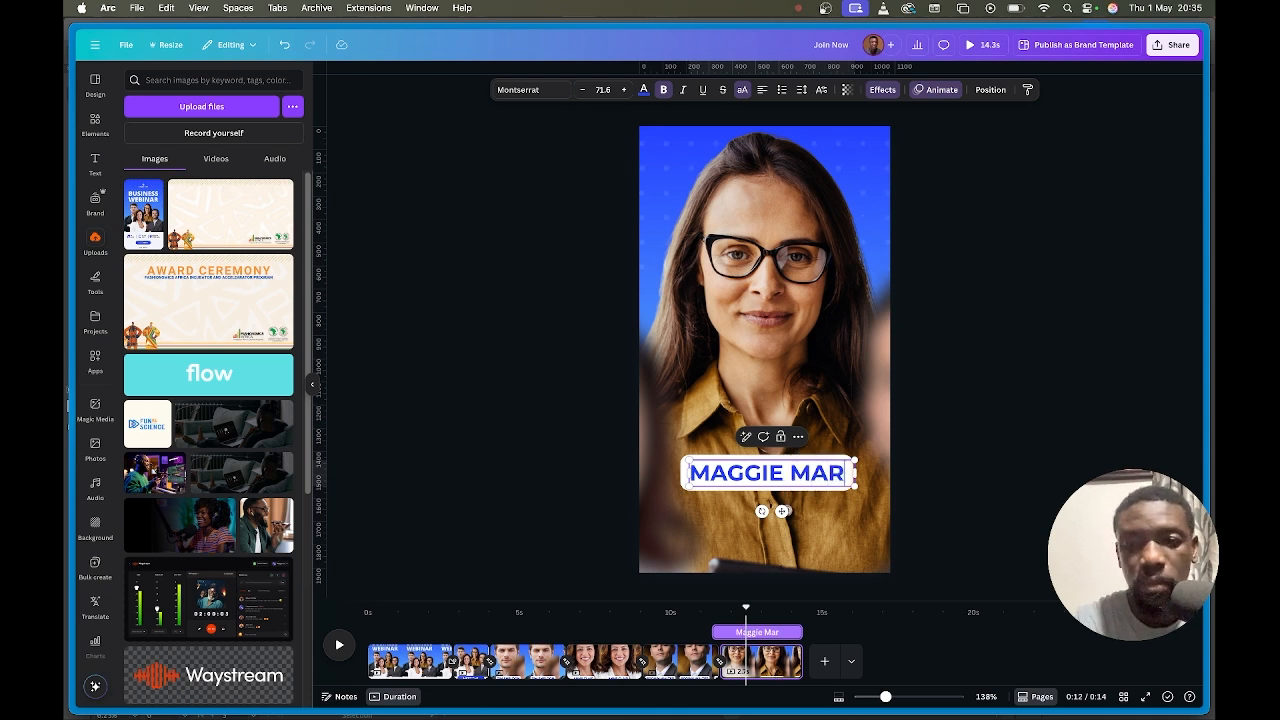
text(k)
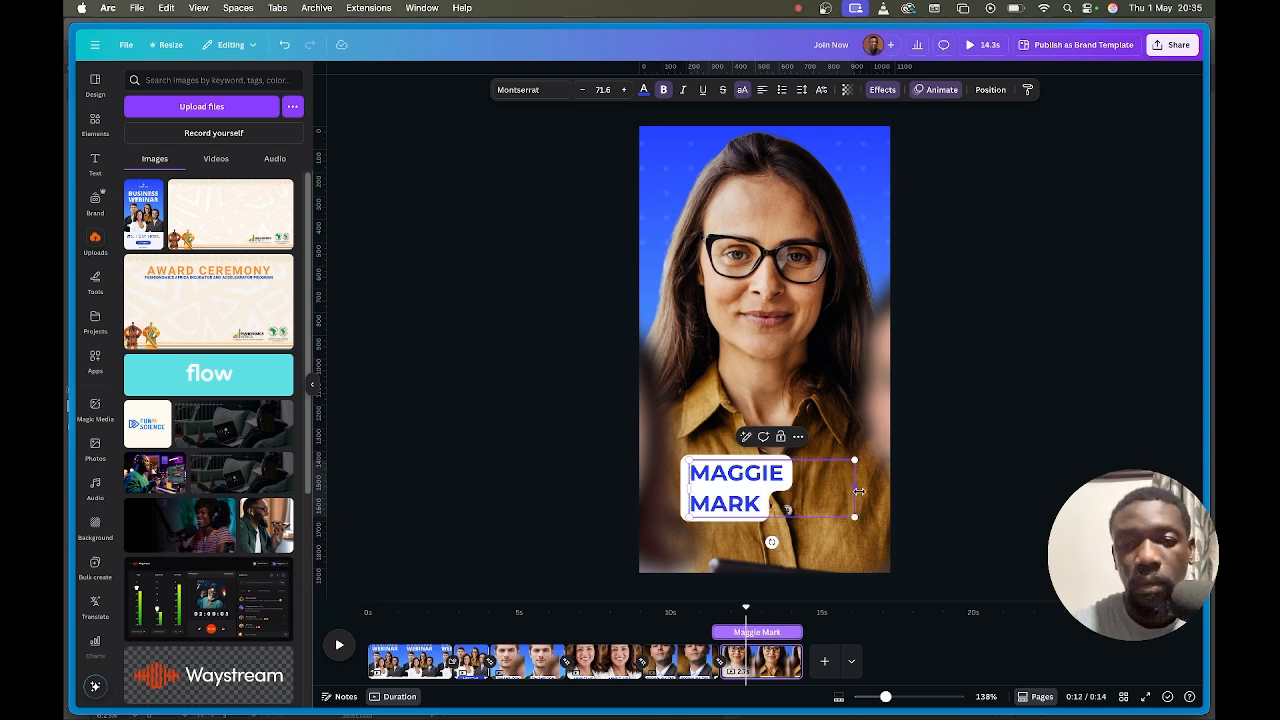
drag(859, 491, 870, 491)
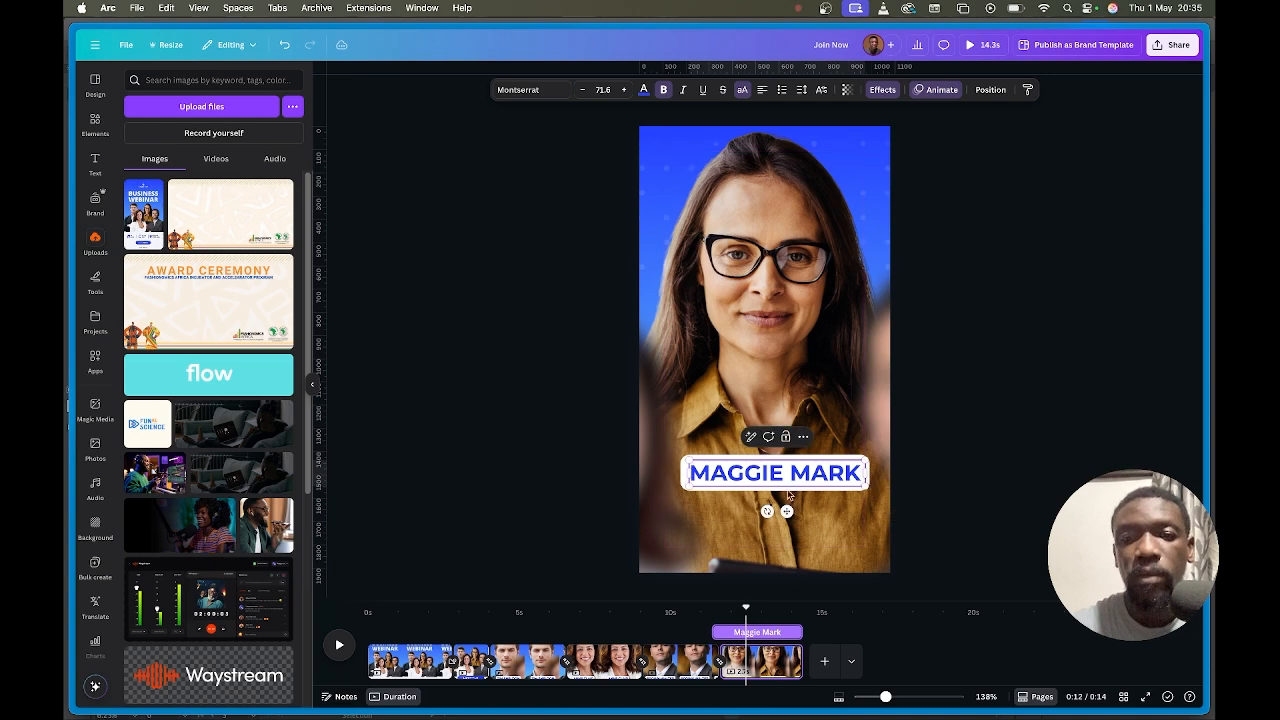
Preview the whole video with the new speaker labels and return to the editor.
click(988, 46)
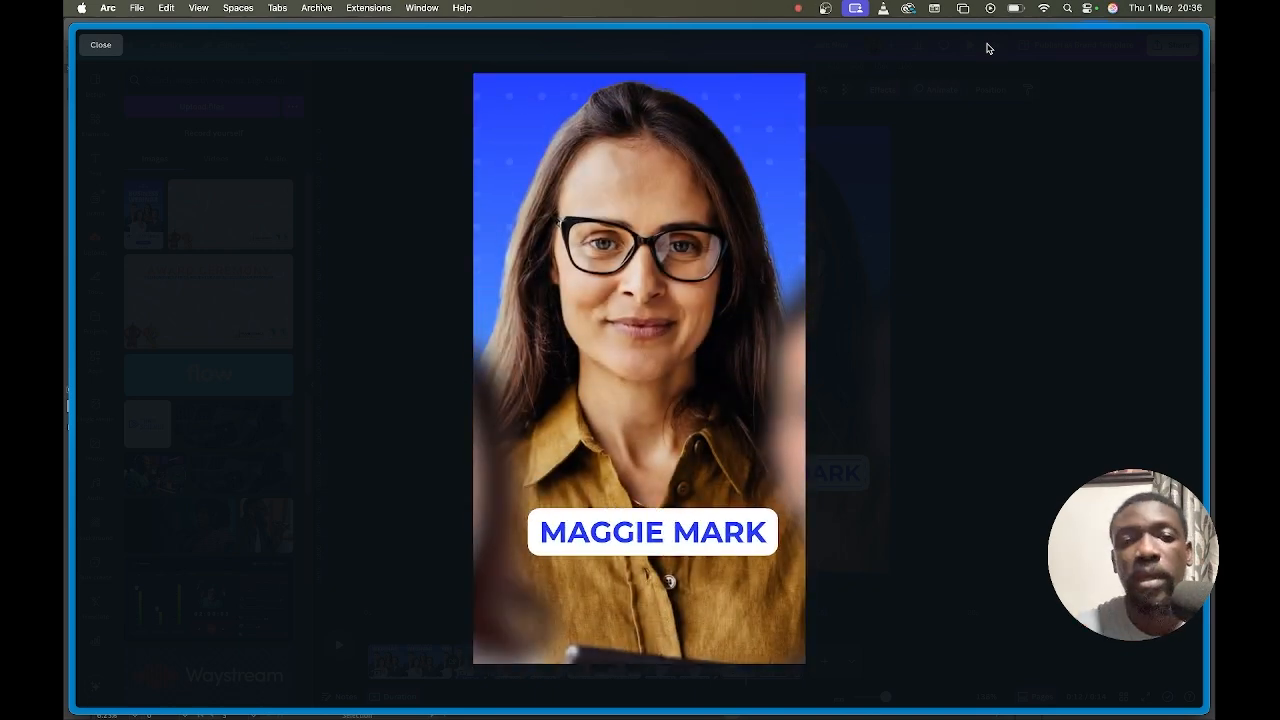
key(Escape)
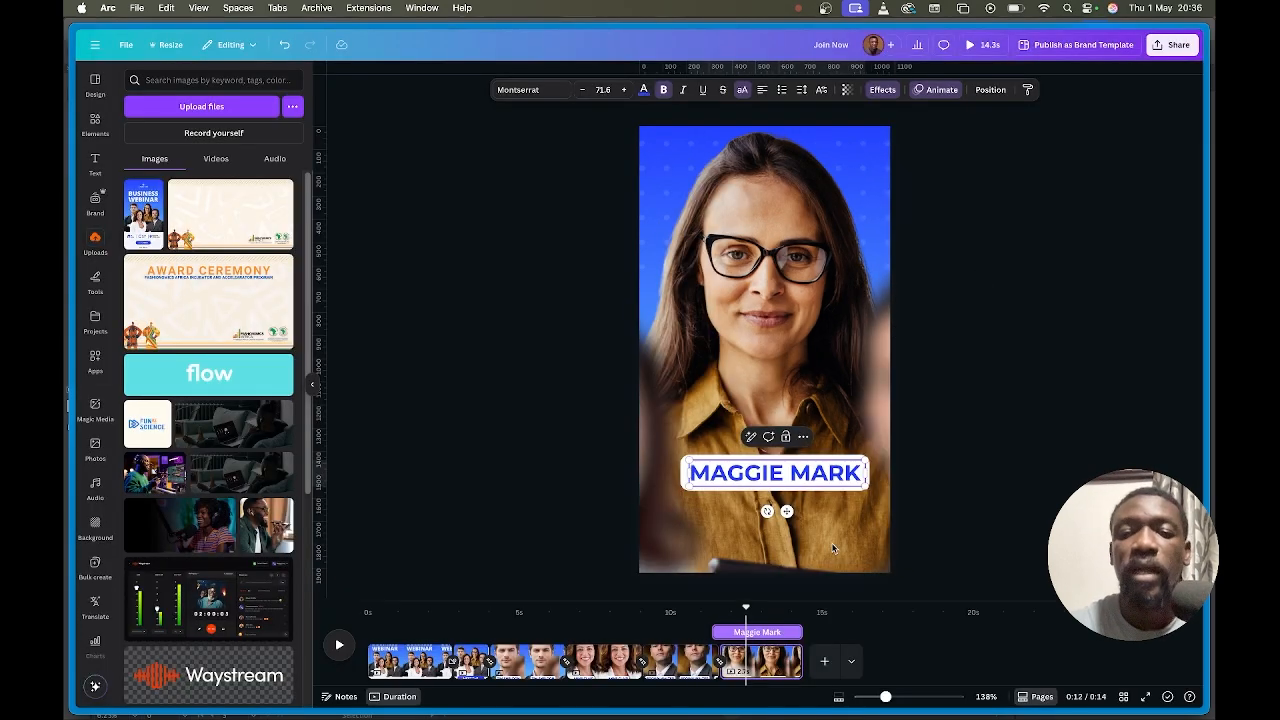
Add a blank page at the end of the video and select the background image on the first page.
click(827, 661)
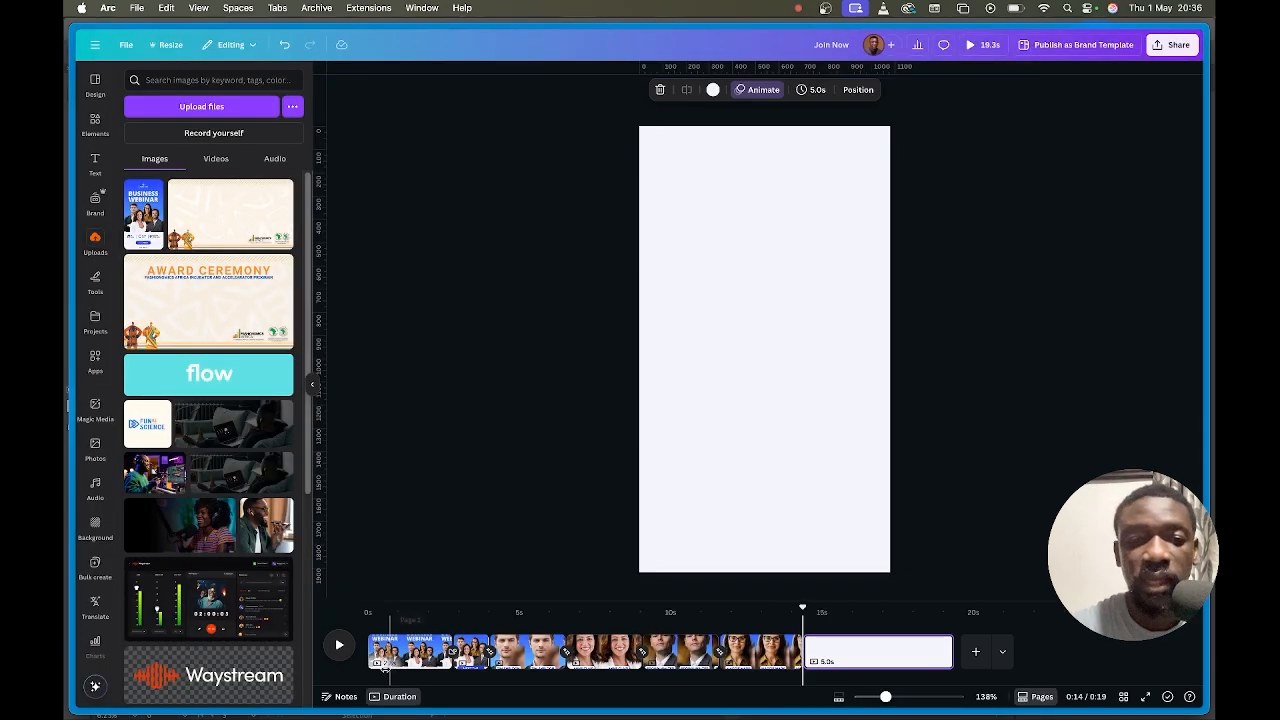
click(400, 650)
click(786, 532)
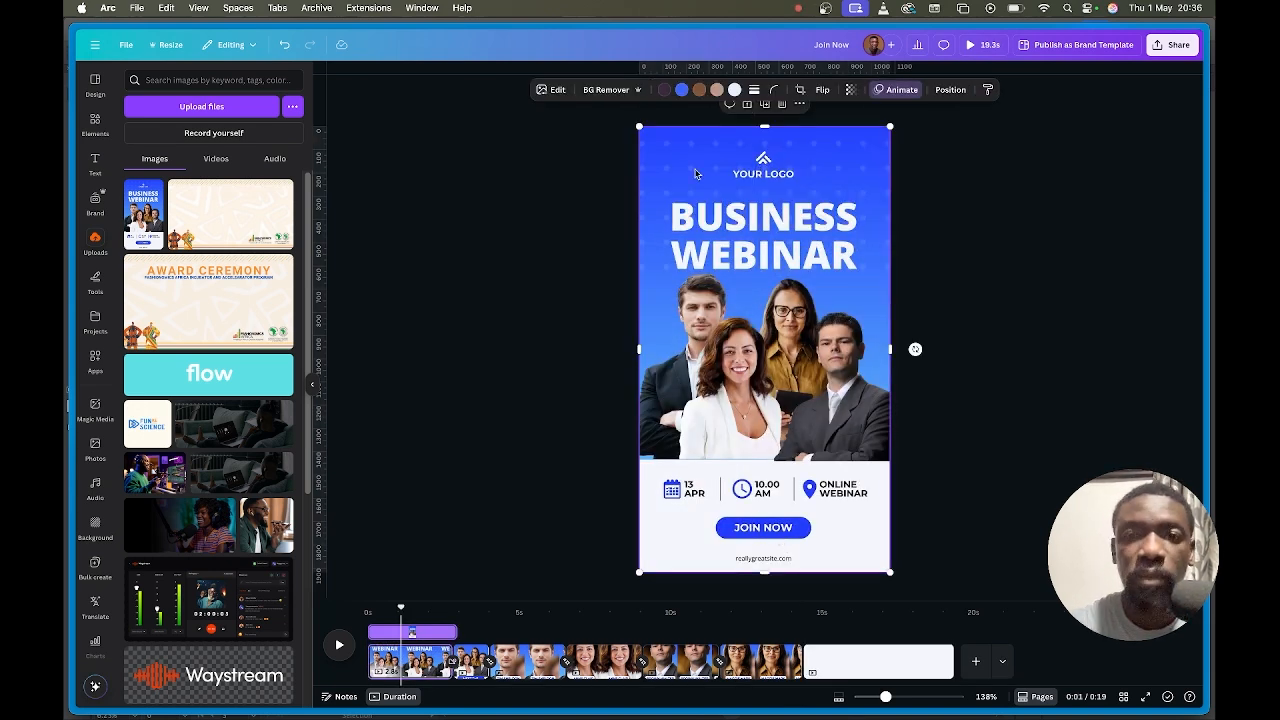
click(585, 160)
click(675, 146)
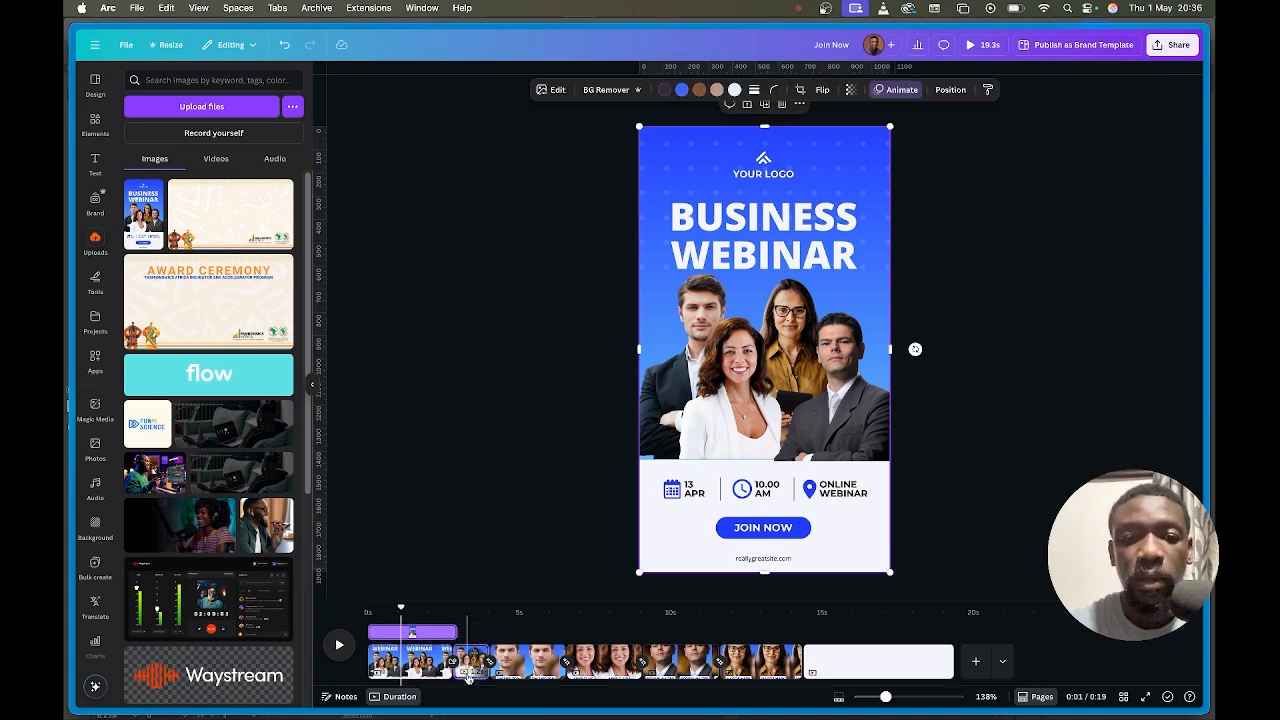
Select the logo group together with the "Meet the Speakers" button on the second page.
click(467, 668)
click(768, 190)
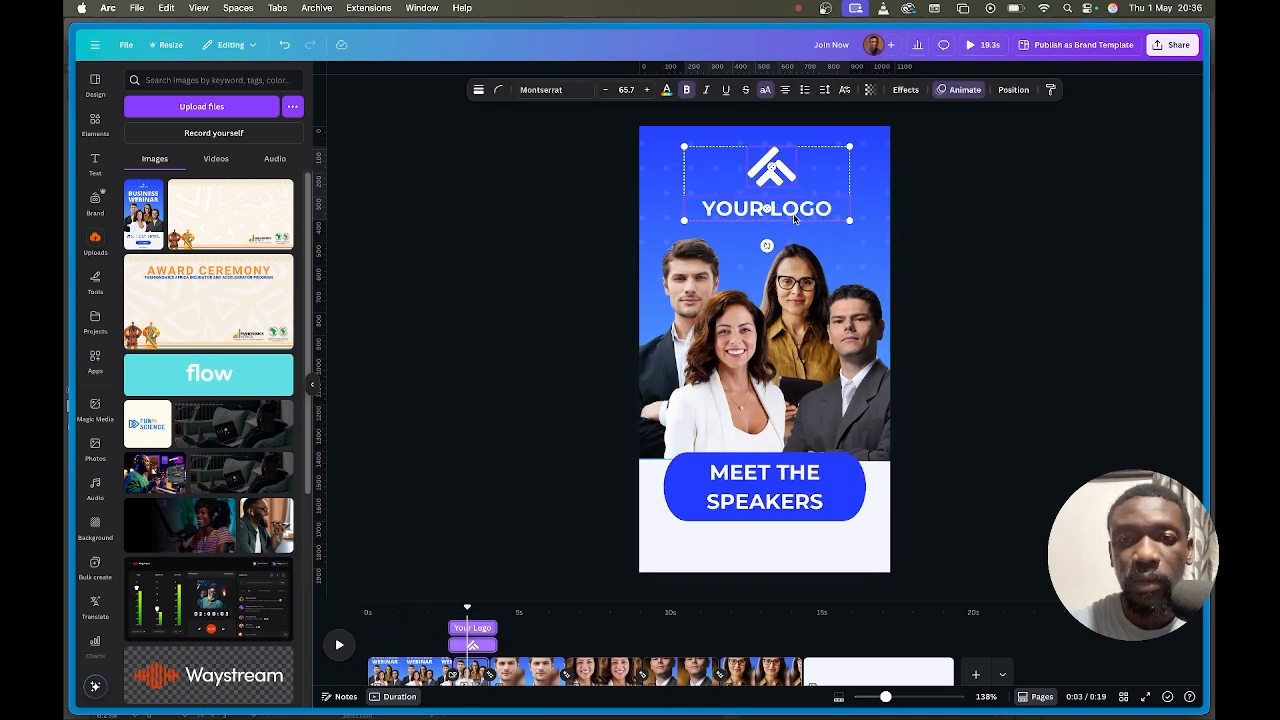
shift+click(770, 492)
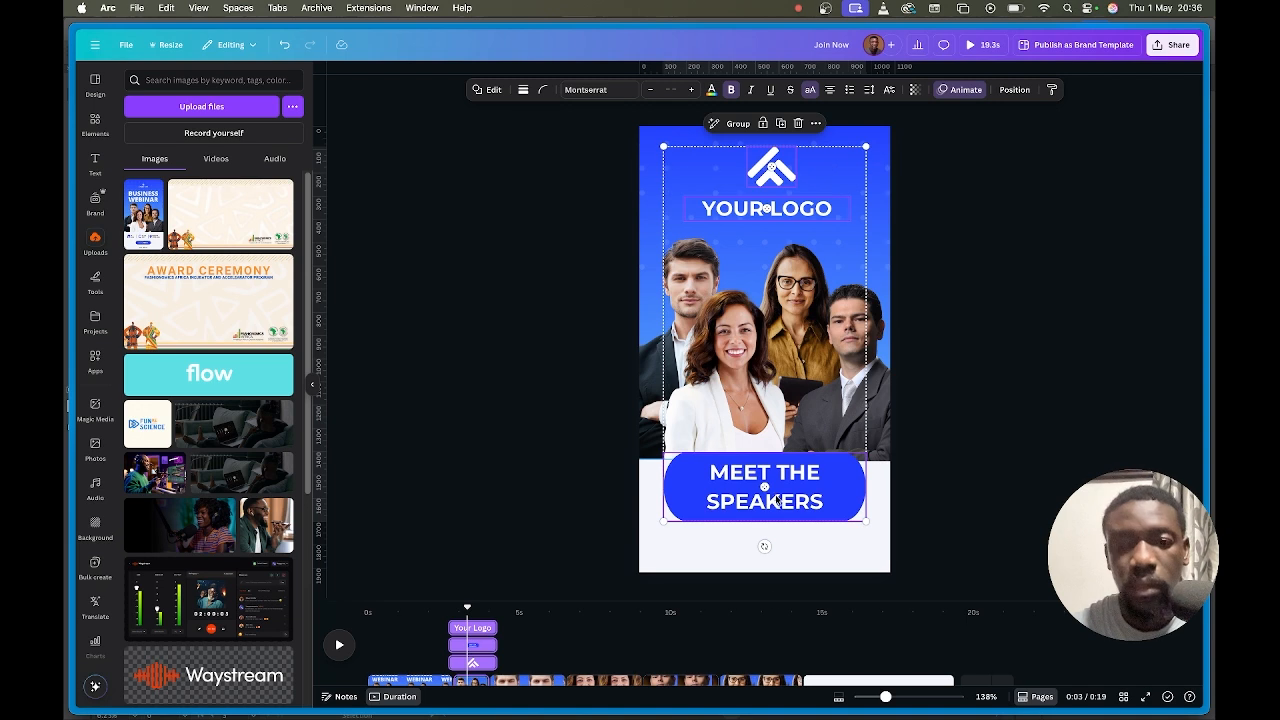
Set the duration of the blank last page to 2 seconds.
click(866, 678)
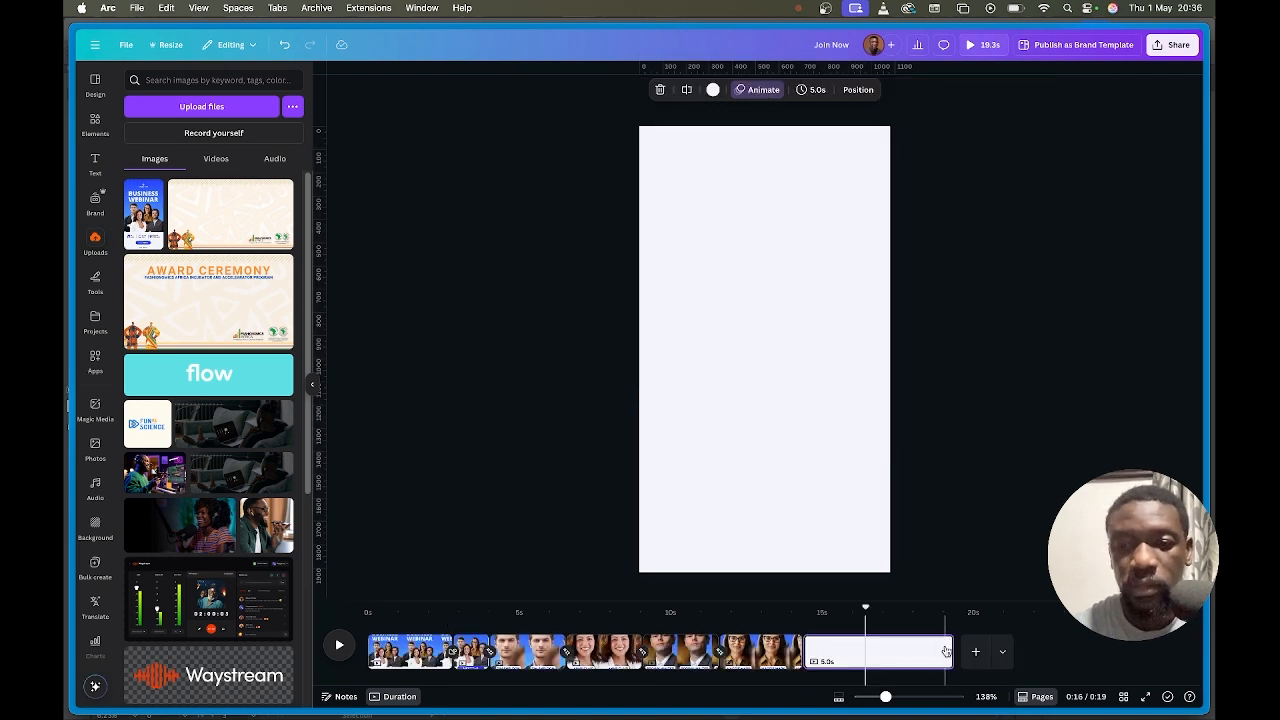
mouse_move(948, 654)
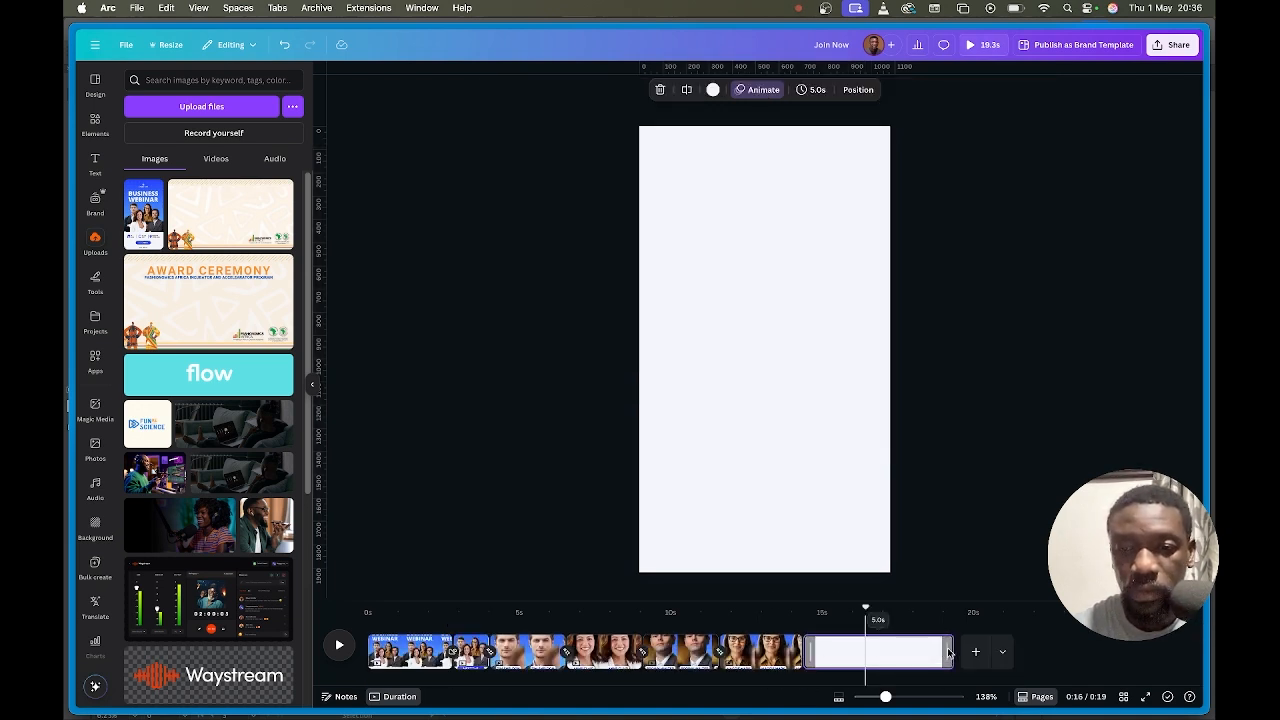
click(945, 652)
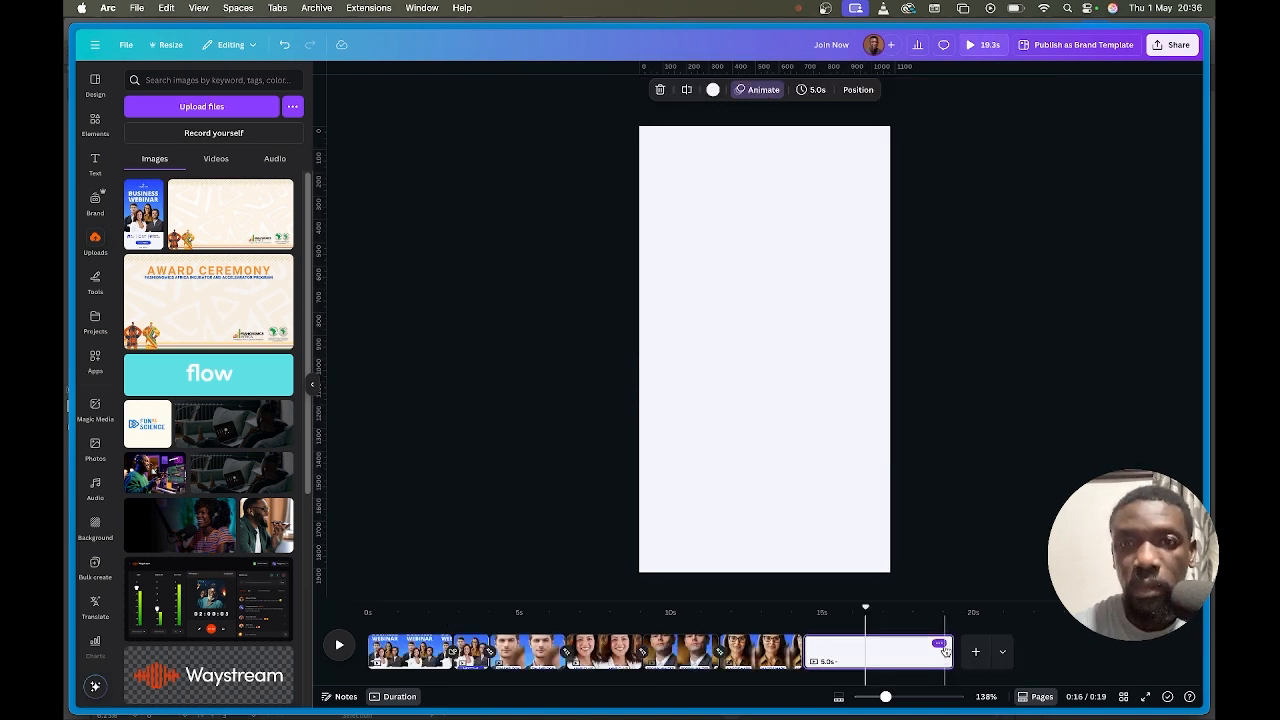
click(818, 92)
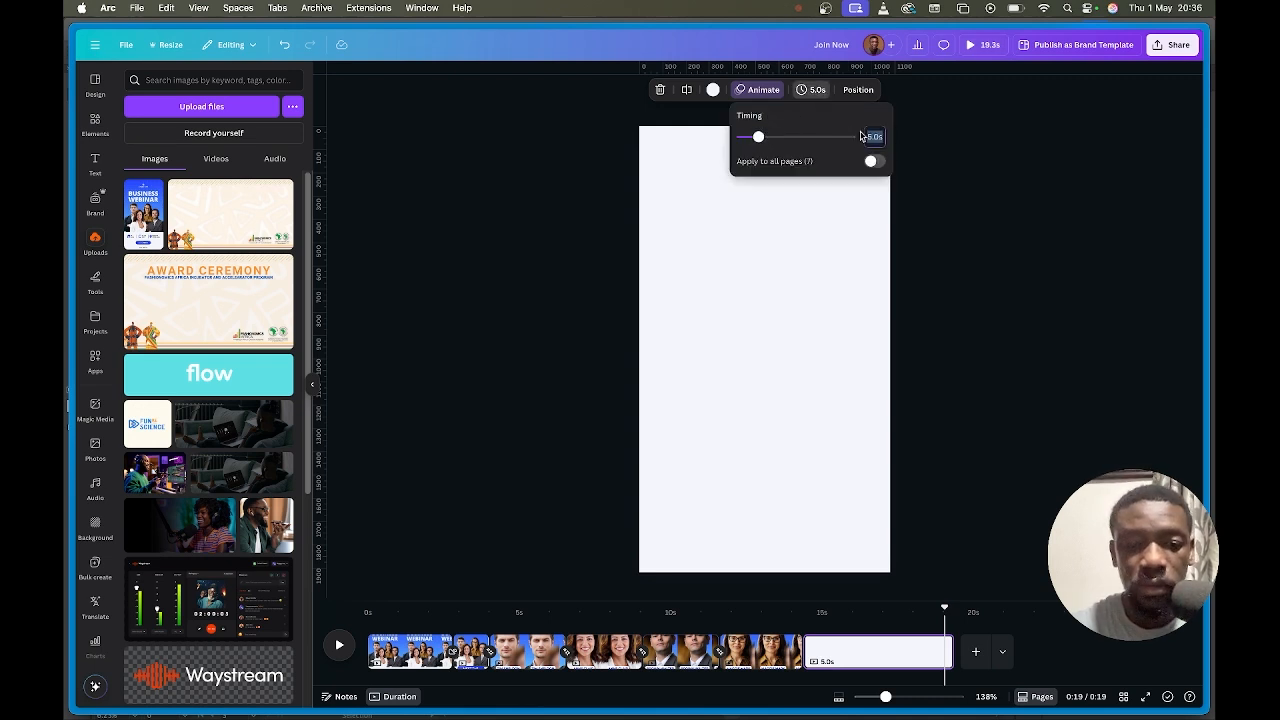
text(2)
key(Return)
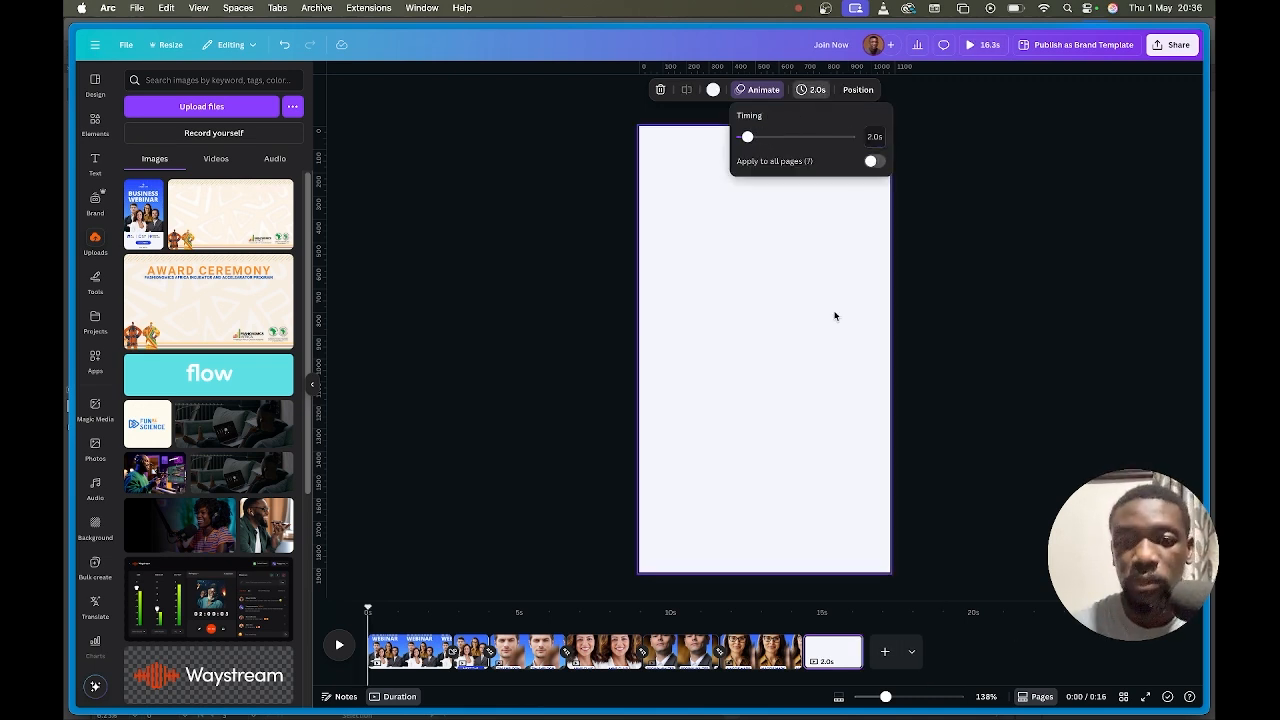
Paste the copied logo, logo text and "Meet the Speakers" button onto the blank last page.
click(674, 335)
key(super+v)
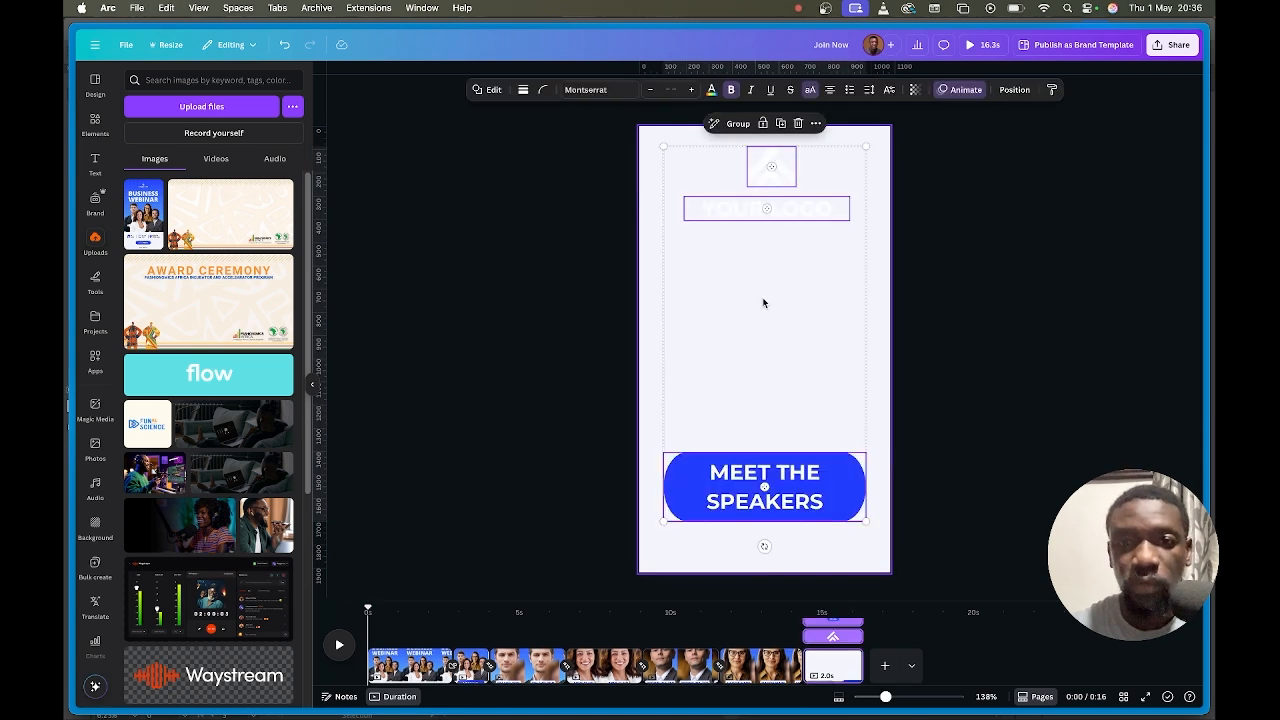
click(940, 234)
Recolor the logo icon and the "Your Logo" text on the last page with the document's dark blue.
click(777, 170)
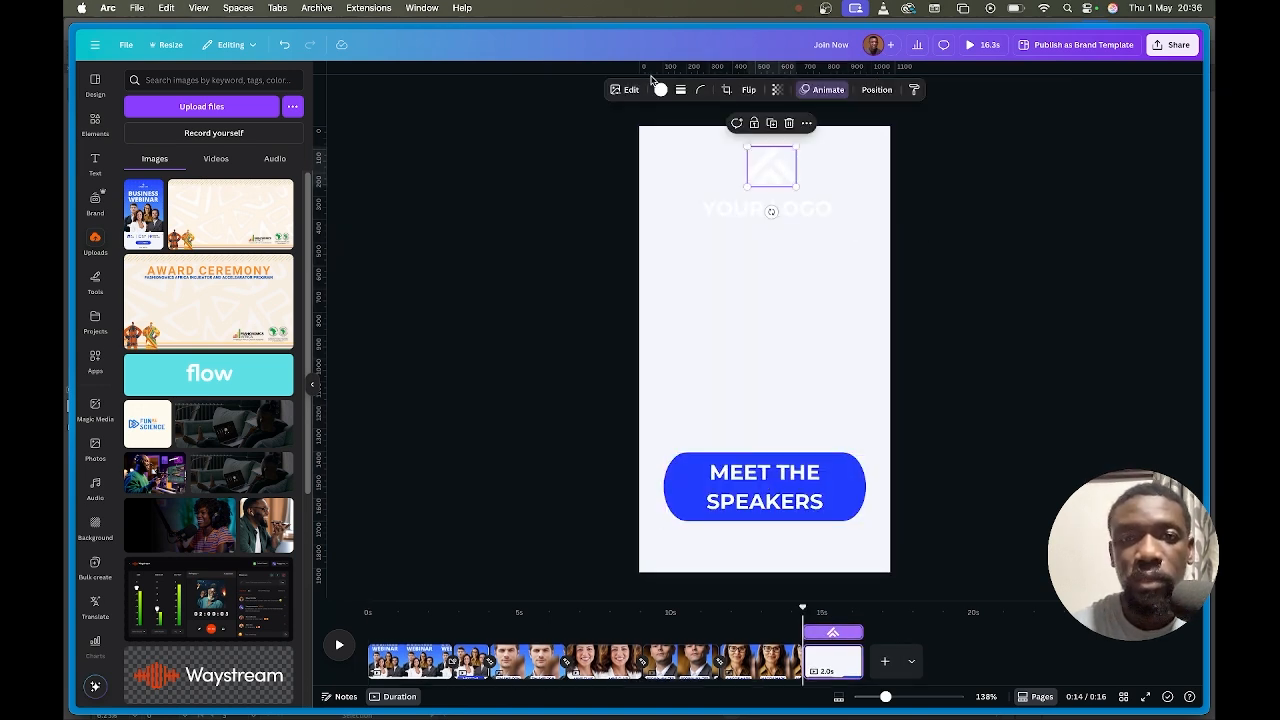
click(660, 90)
click(168, 159)
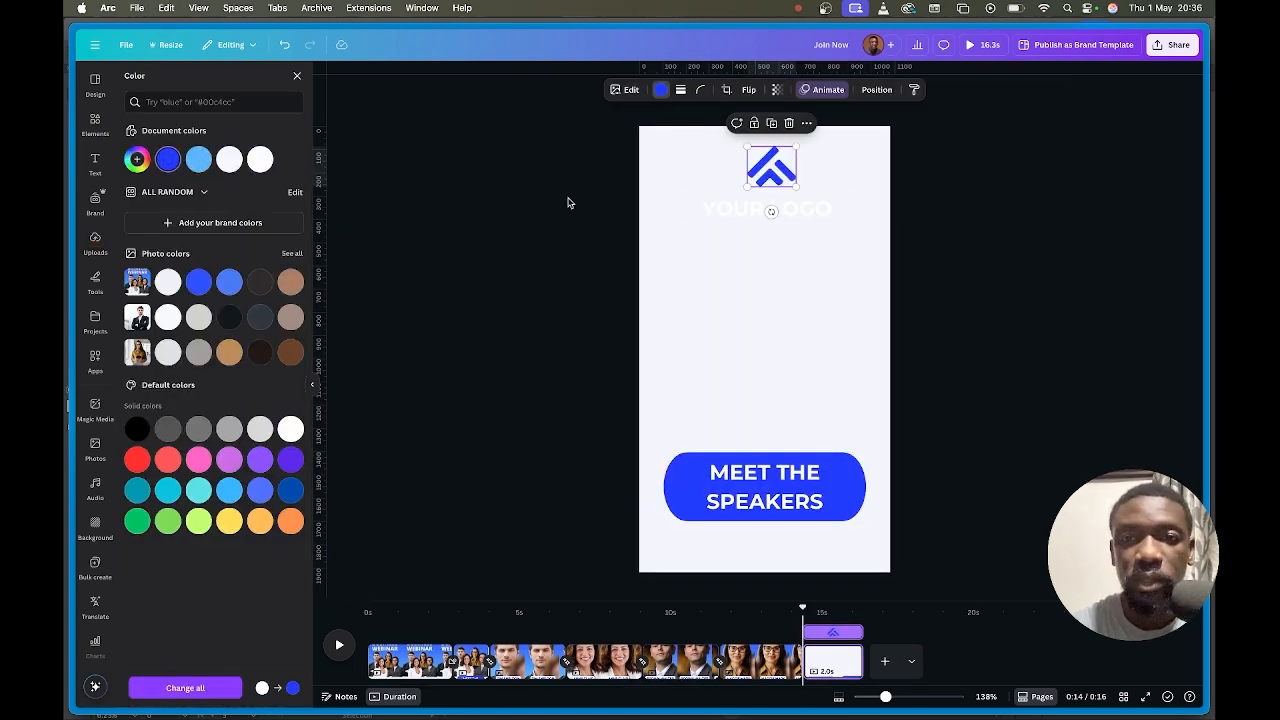
click(752, 218)
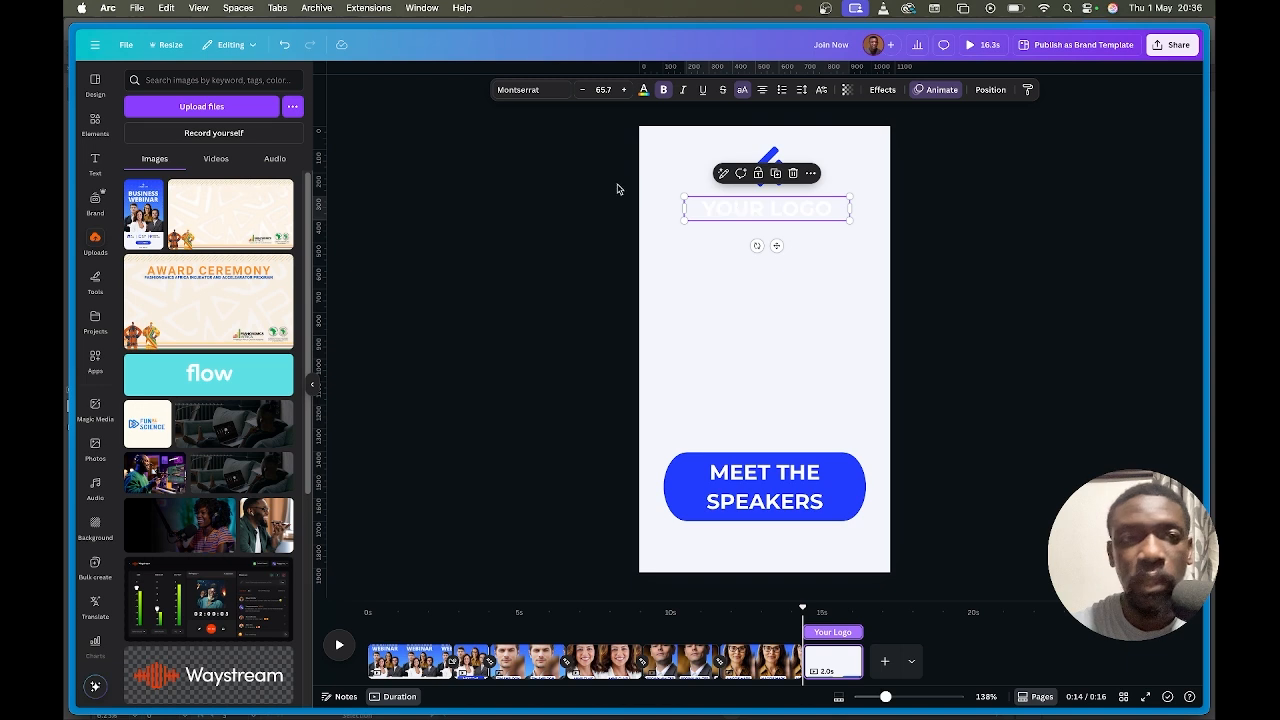
click(644, 90)
click(168, 159)
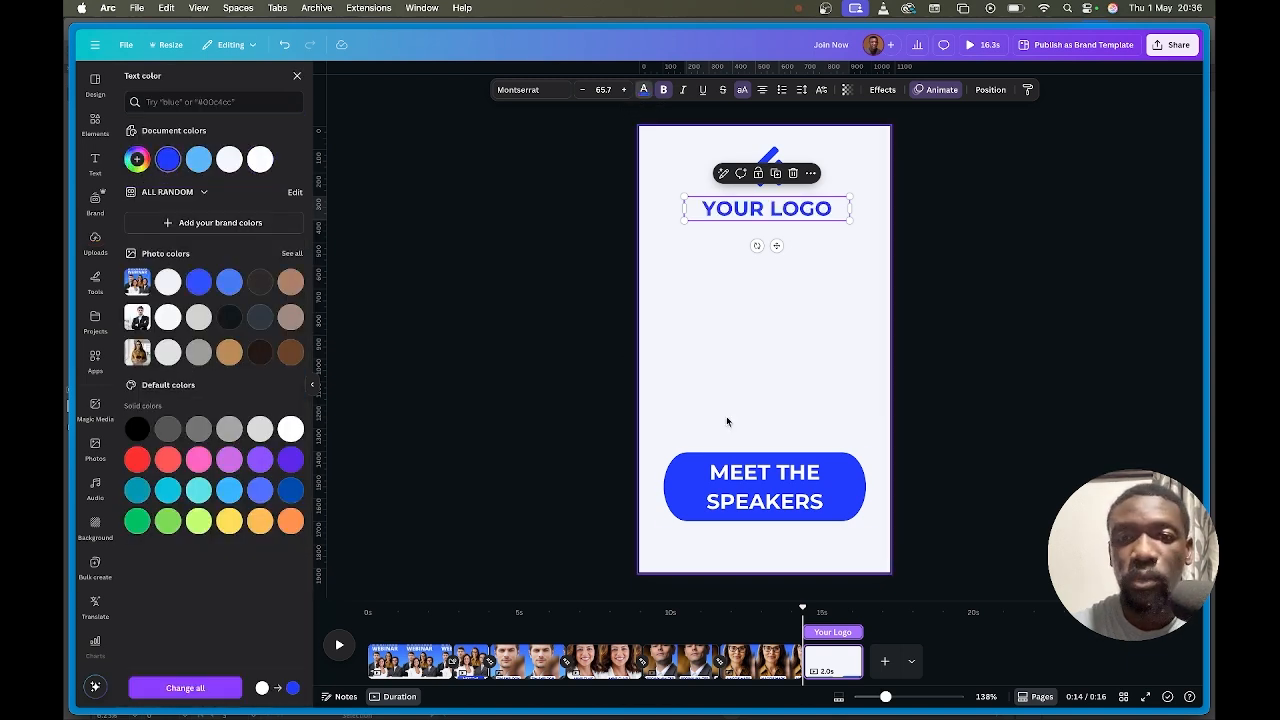
Replace the button text on the last page with "REGISTER TODAY!" split over two lines.
double_click(785, 499)
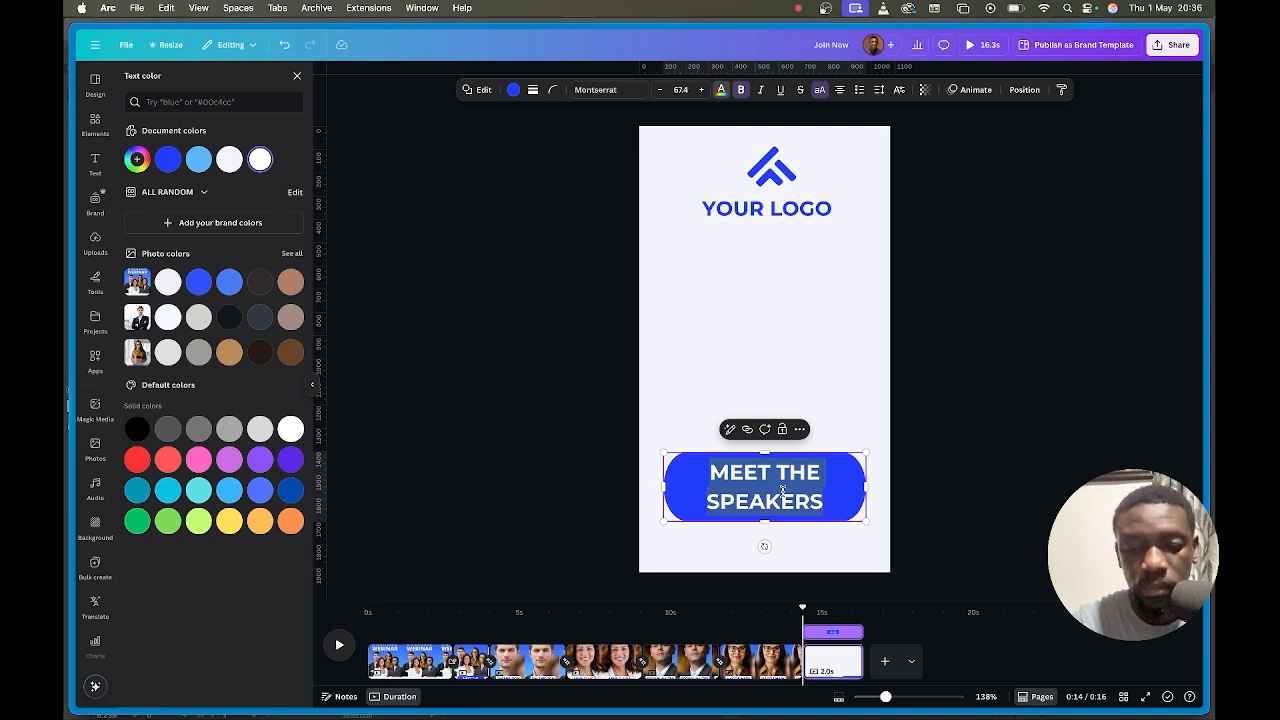
text(RE)
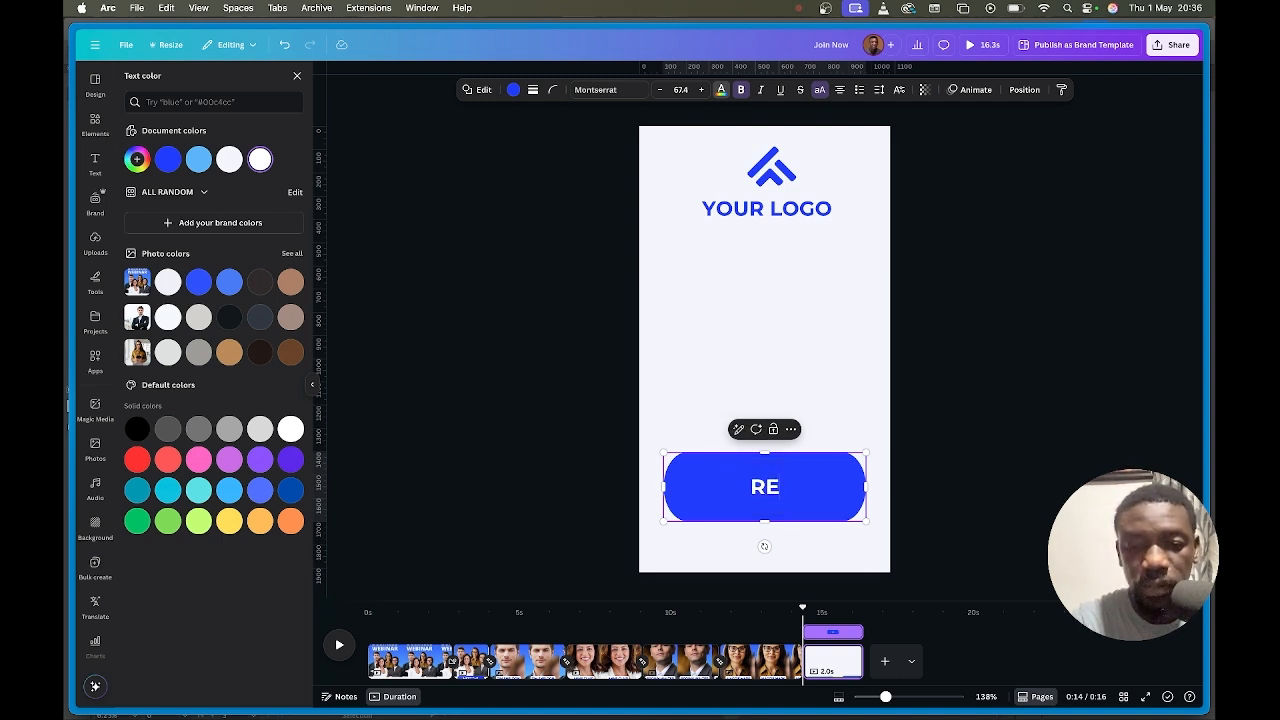
text(GISTER)
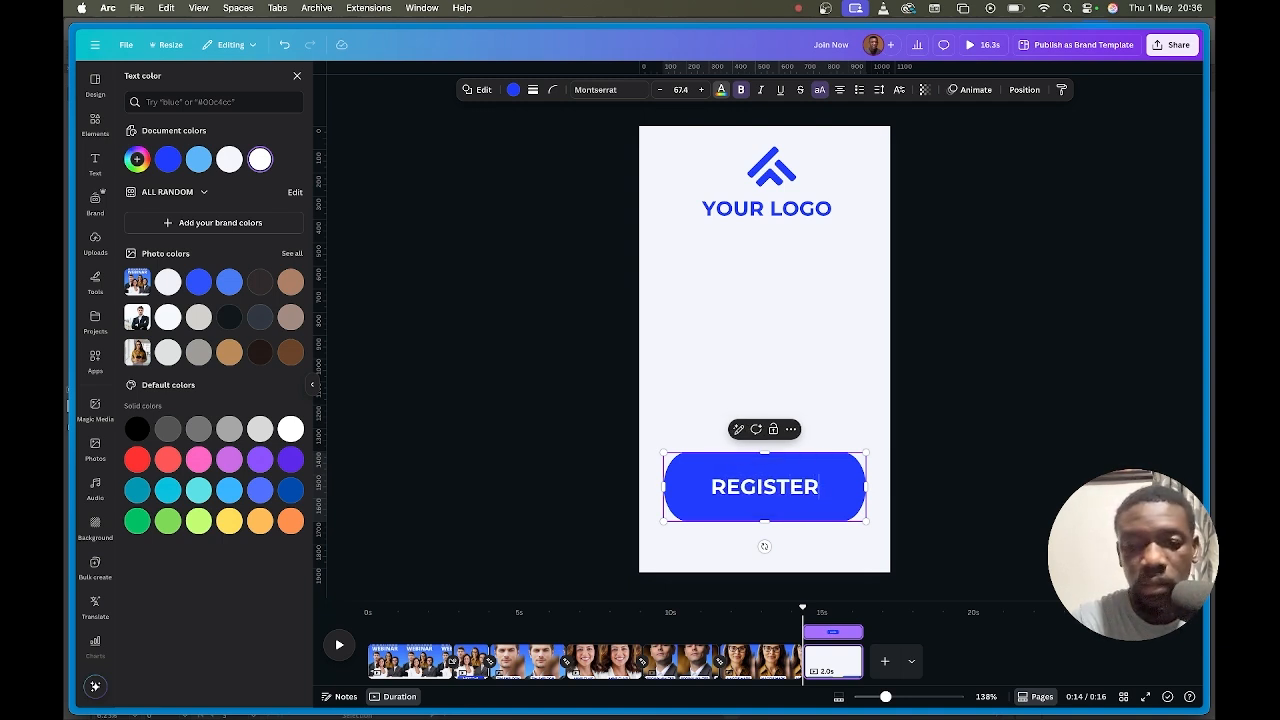
key(Return)
text(DAY!)
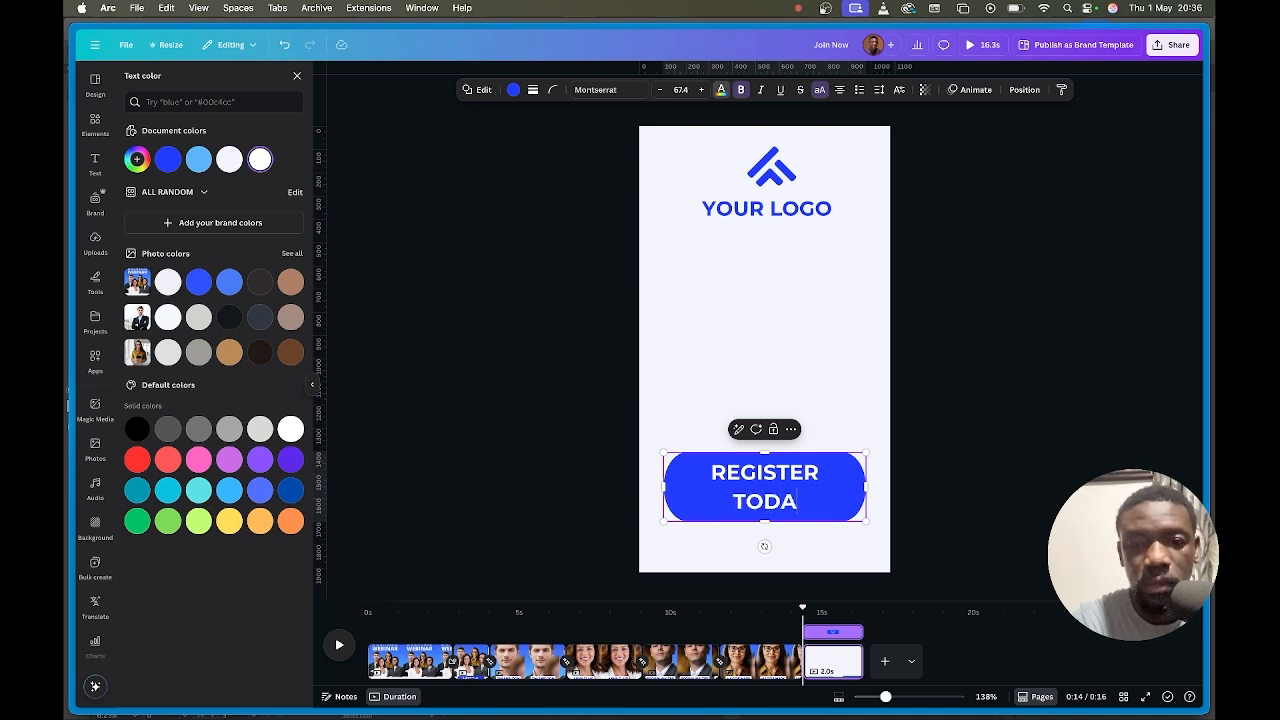
click(991, 329)
Move the logo icon and text together down towards the page's middle, and raise the "Register Today!" button closer beneath them.
click(774, 170)
shift+click(777, 207)
drag(767, 172, 767, 296)
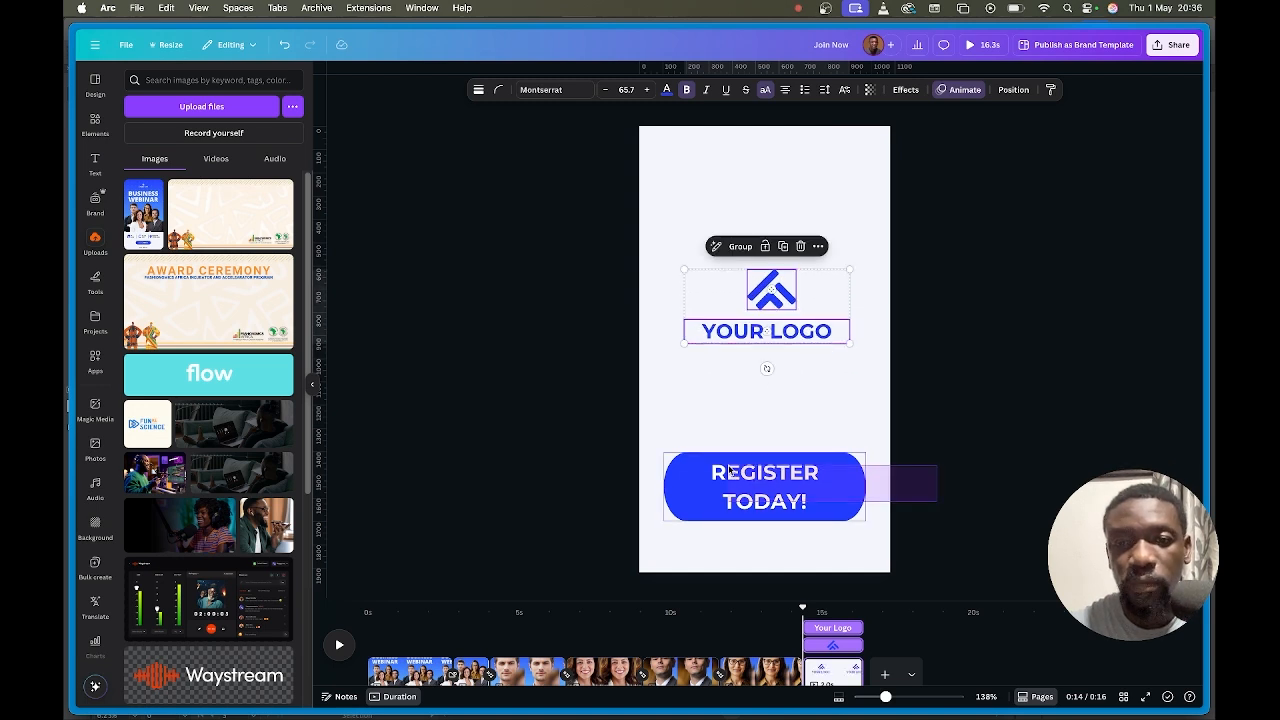
click(783, 497)
drag(783, 497, 785, 435)
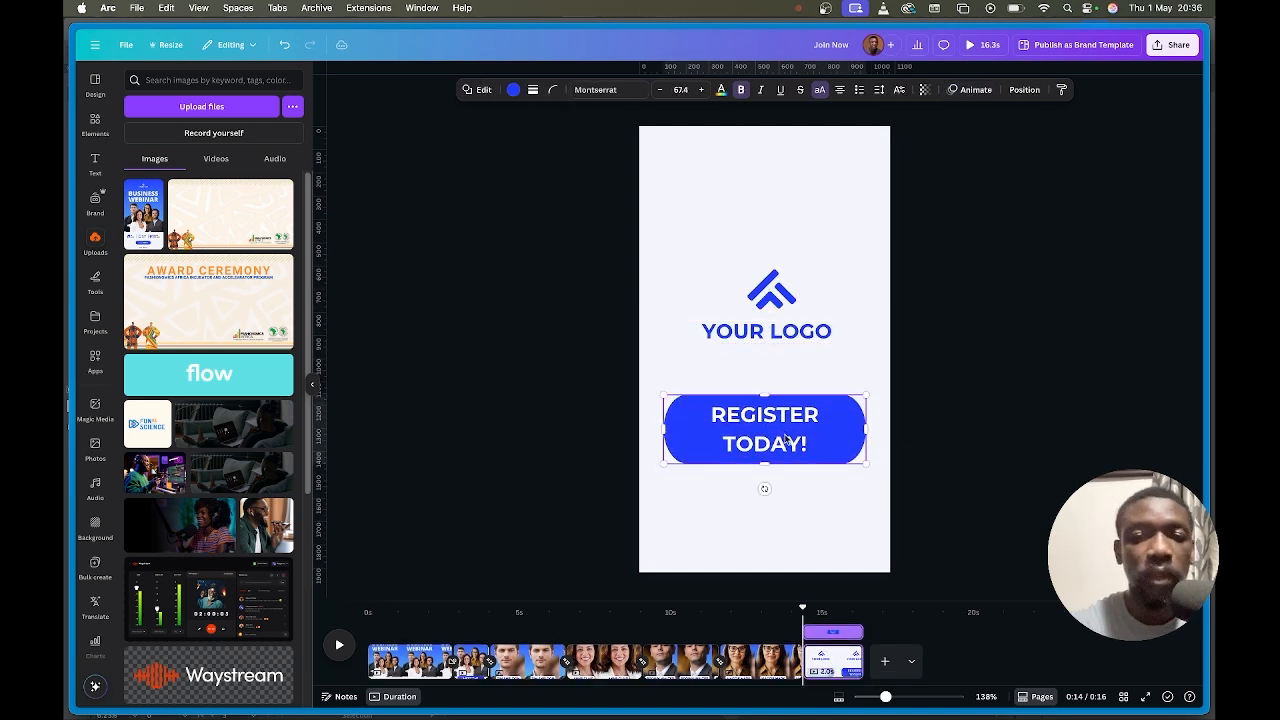
click(999, 416)
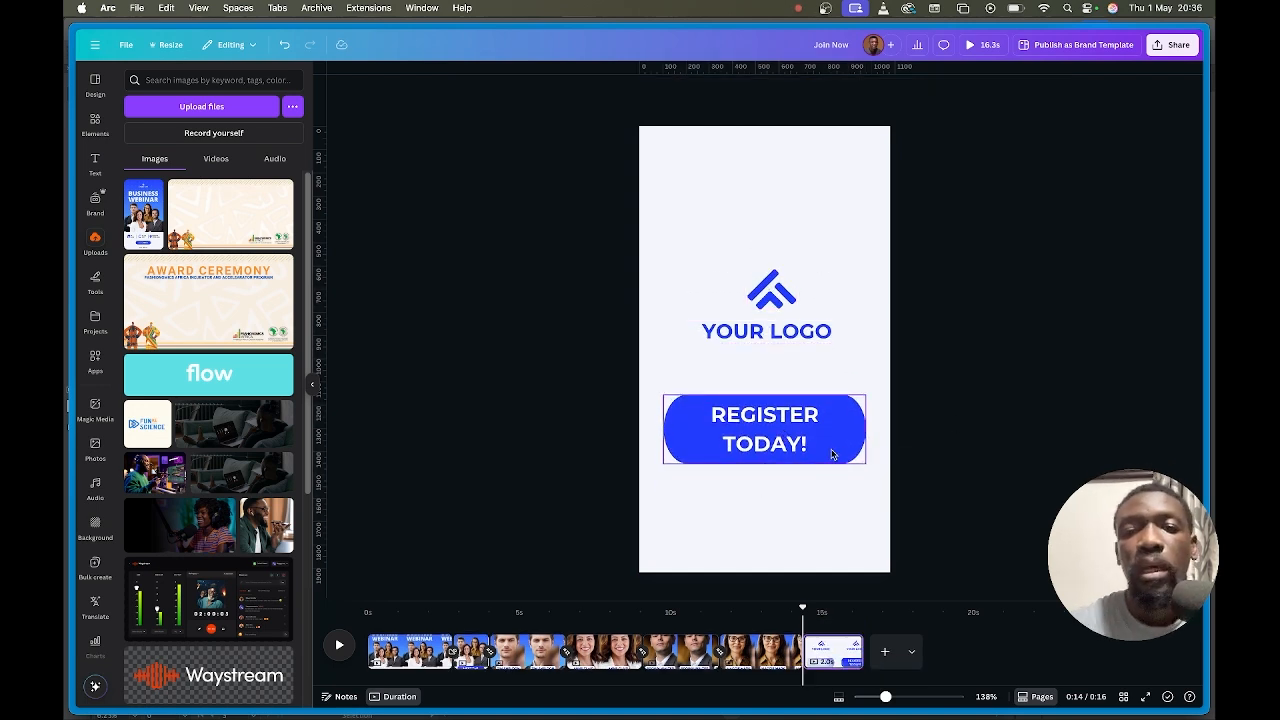
Add a Dissolve transition between the last speaker page and the closing page.
click(803, 662)
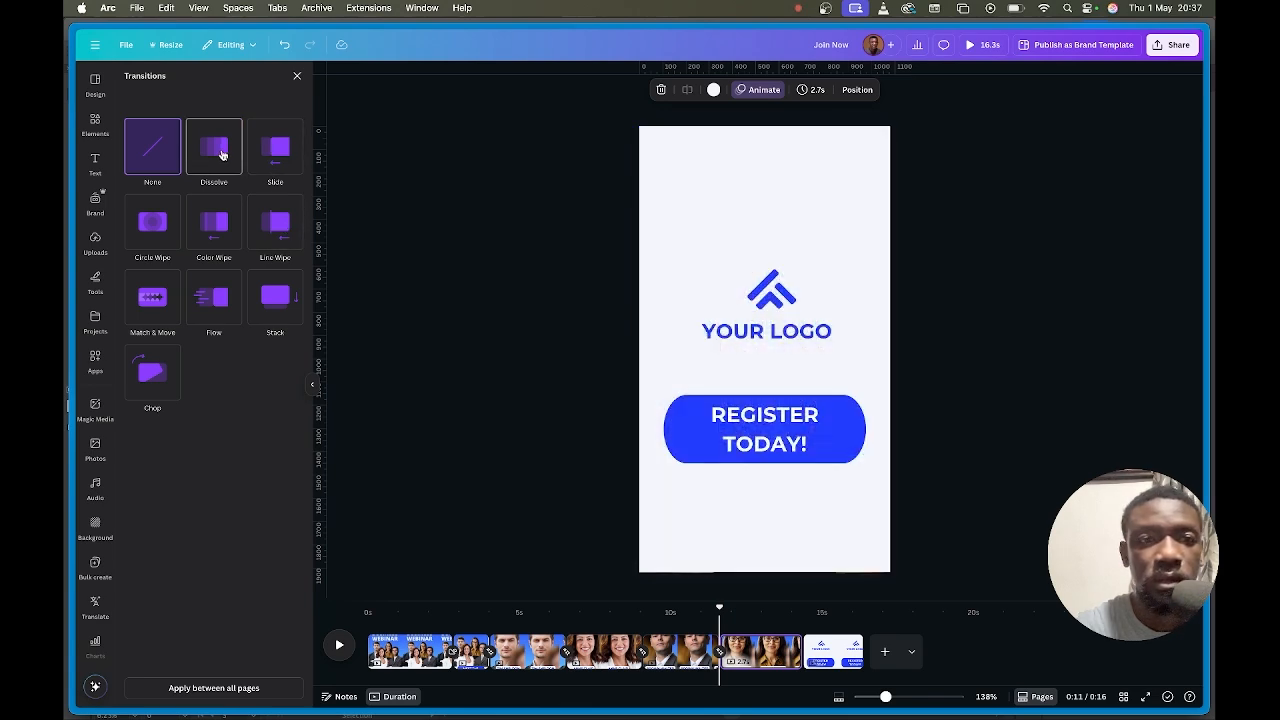
click(221, 153)
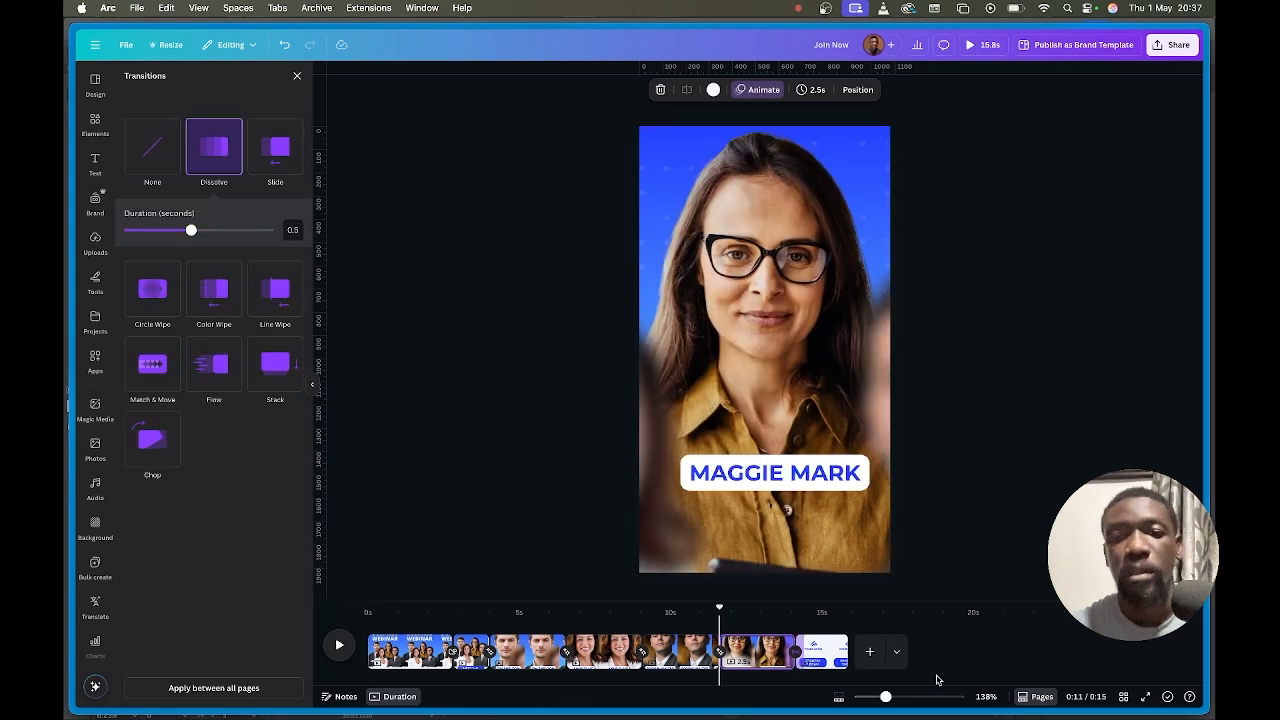
Check the animation settings of the logo icon and select the logo text on the closing page.
click(827, 655)
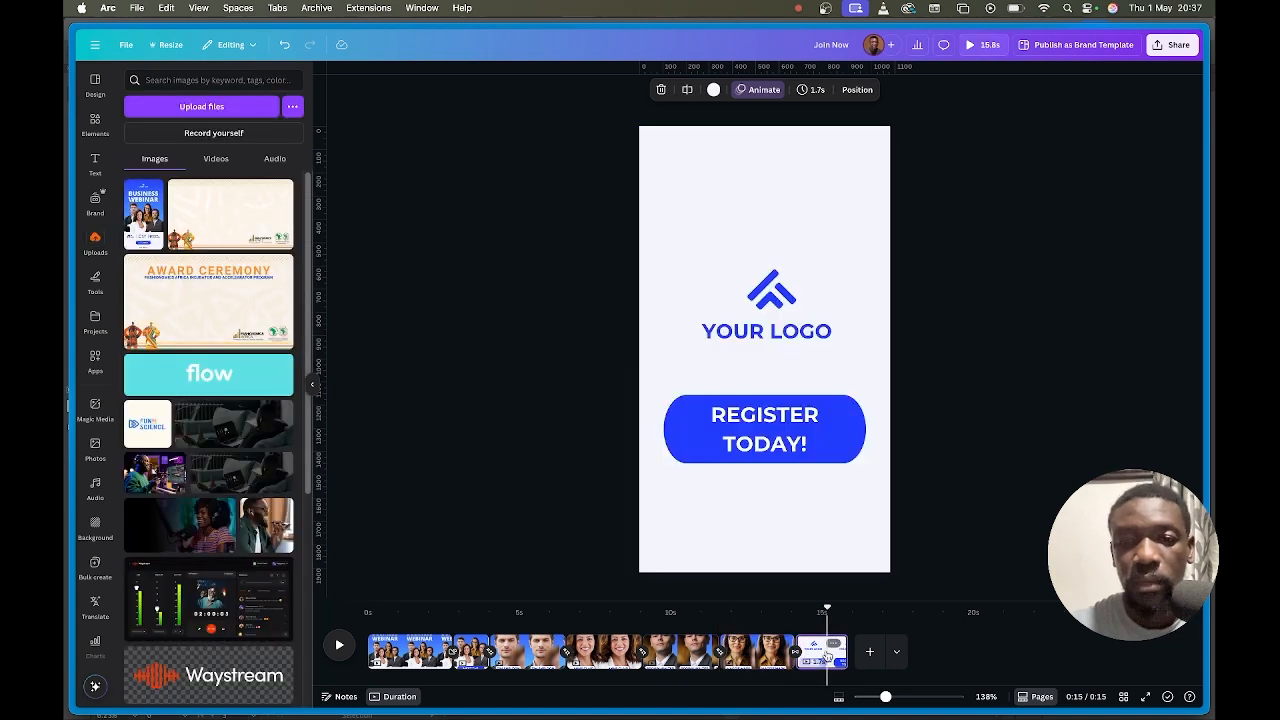
click(770, 293)
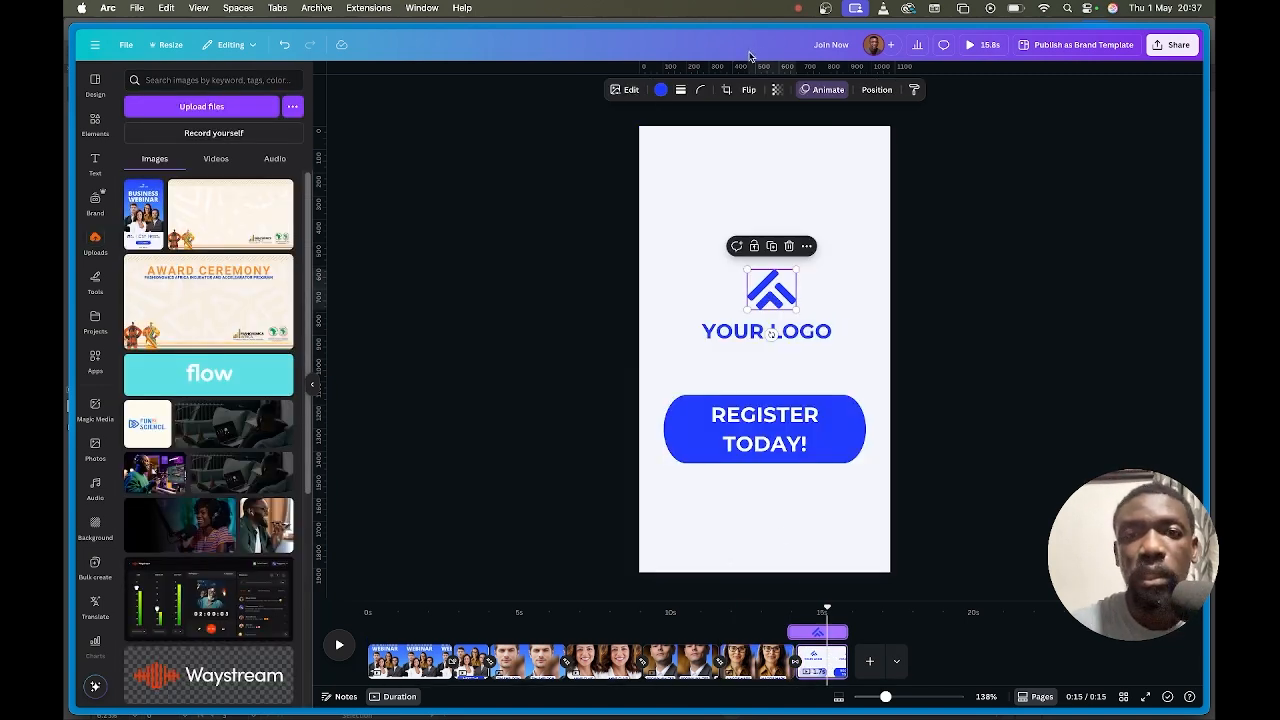
click(828, 90)
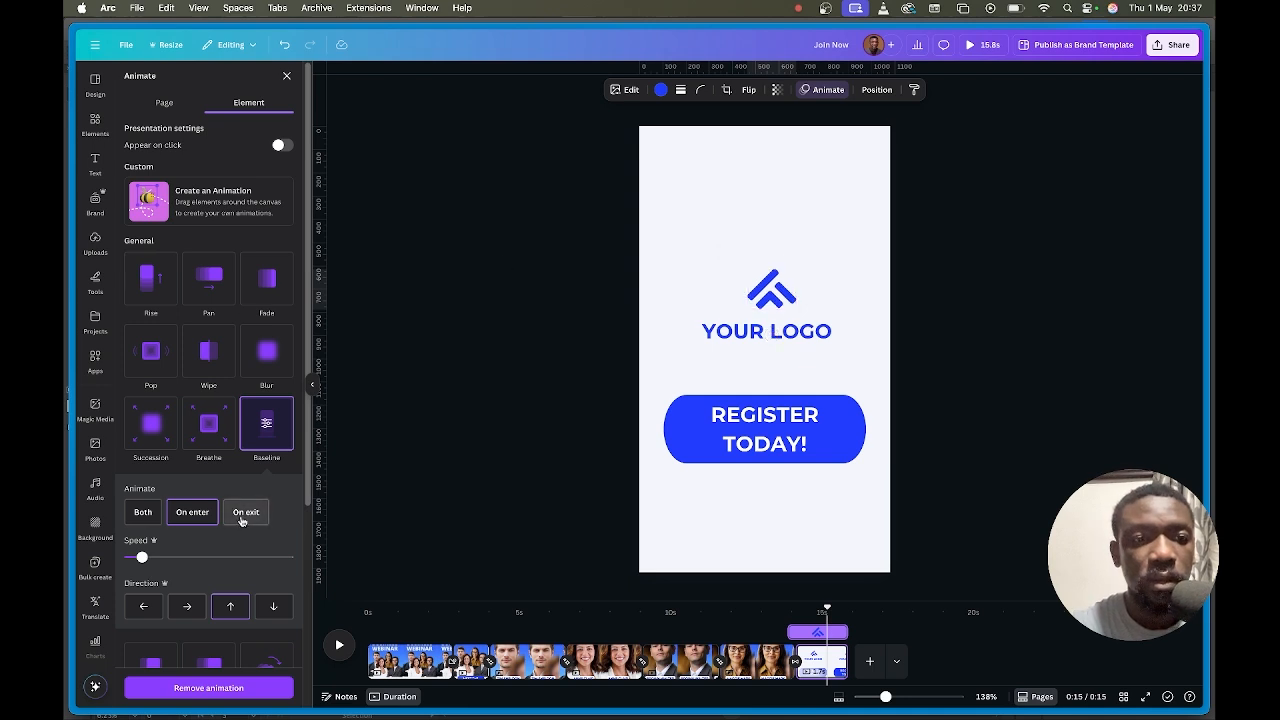
scroll(211, 586, down, 1)
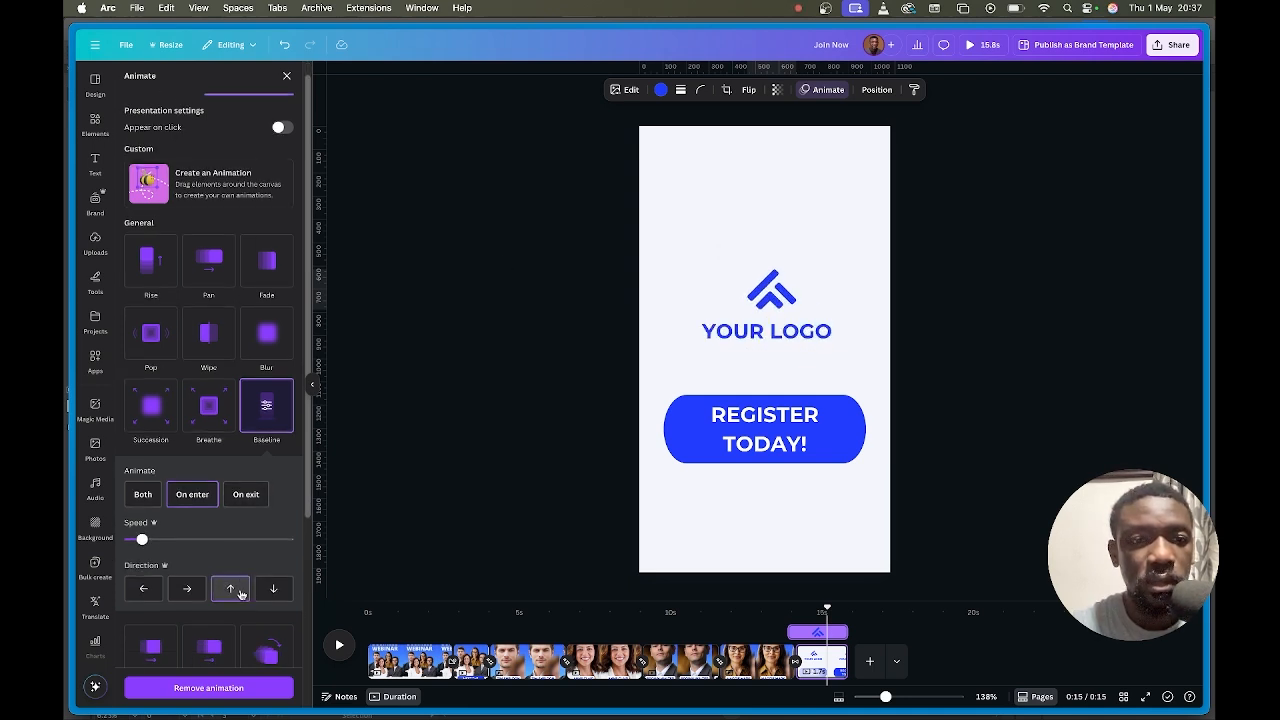
click(824, 336)
Apply the Neon animation to the "Register Today!" button on enter and increase its intensity.
click(862, 432)
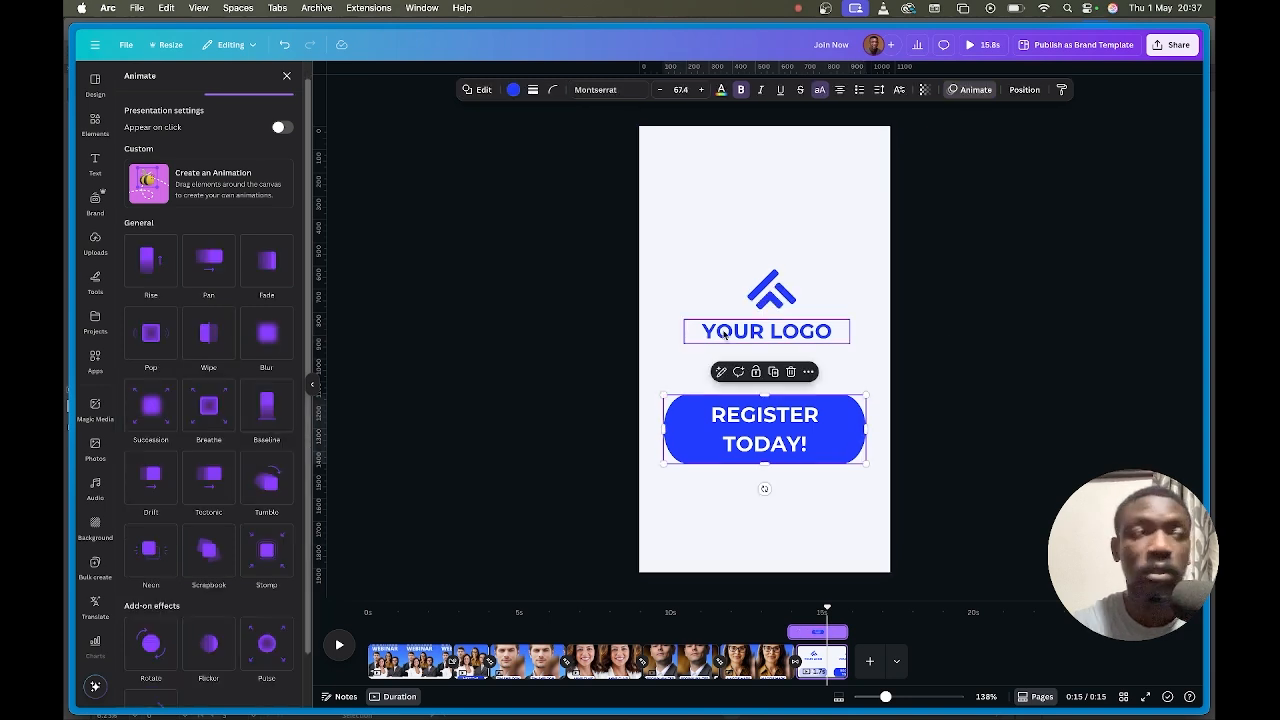
click(775, 421)
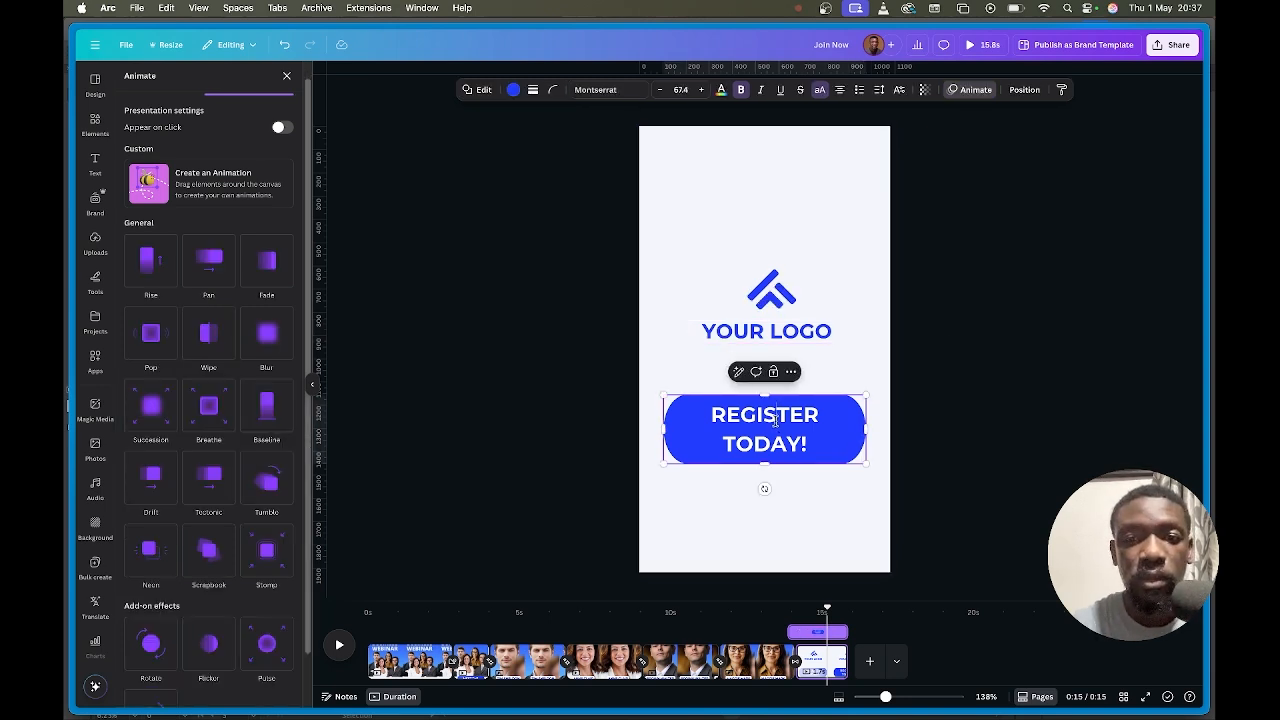
click(694, 429)
click(692, 430)
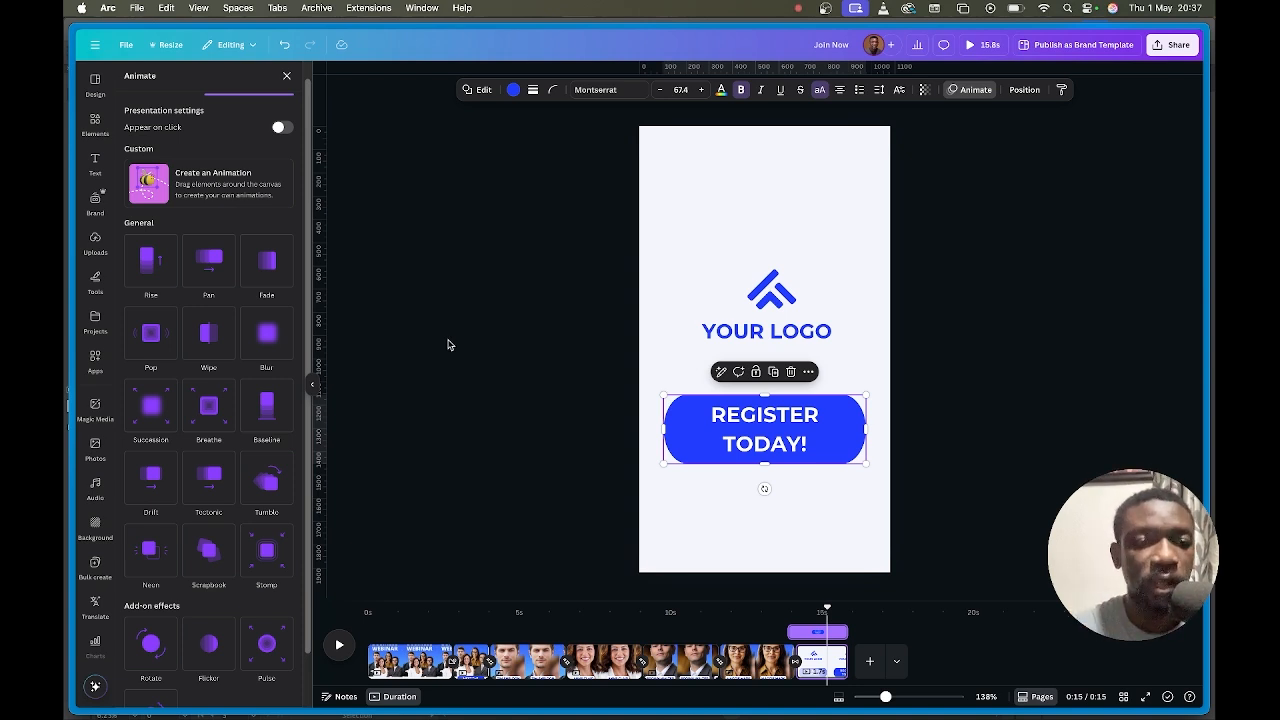
scroll(162, 418, down, 1)
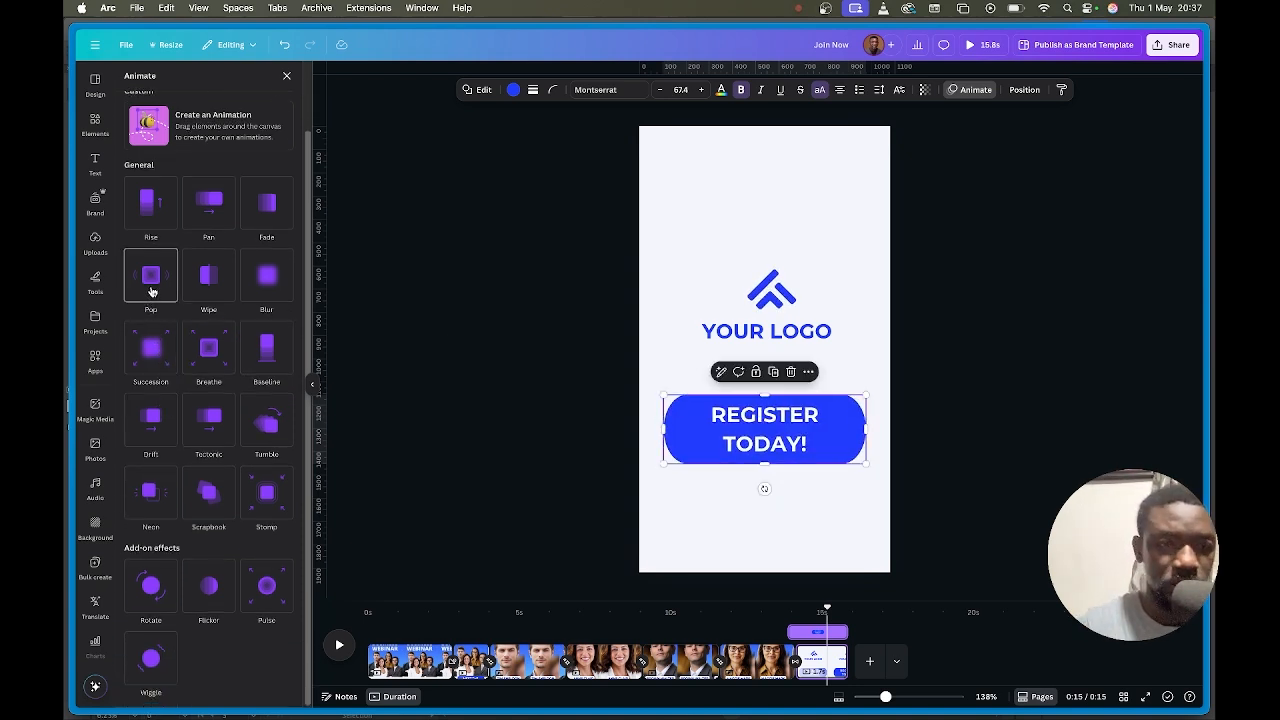
click(151, 500)
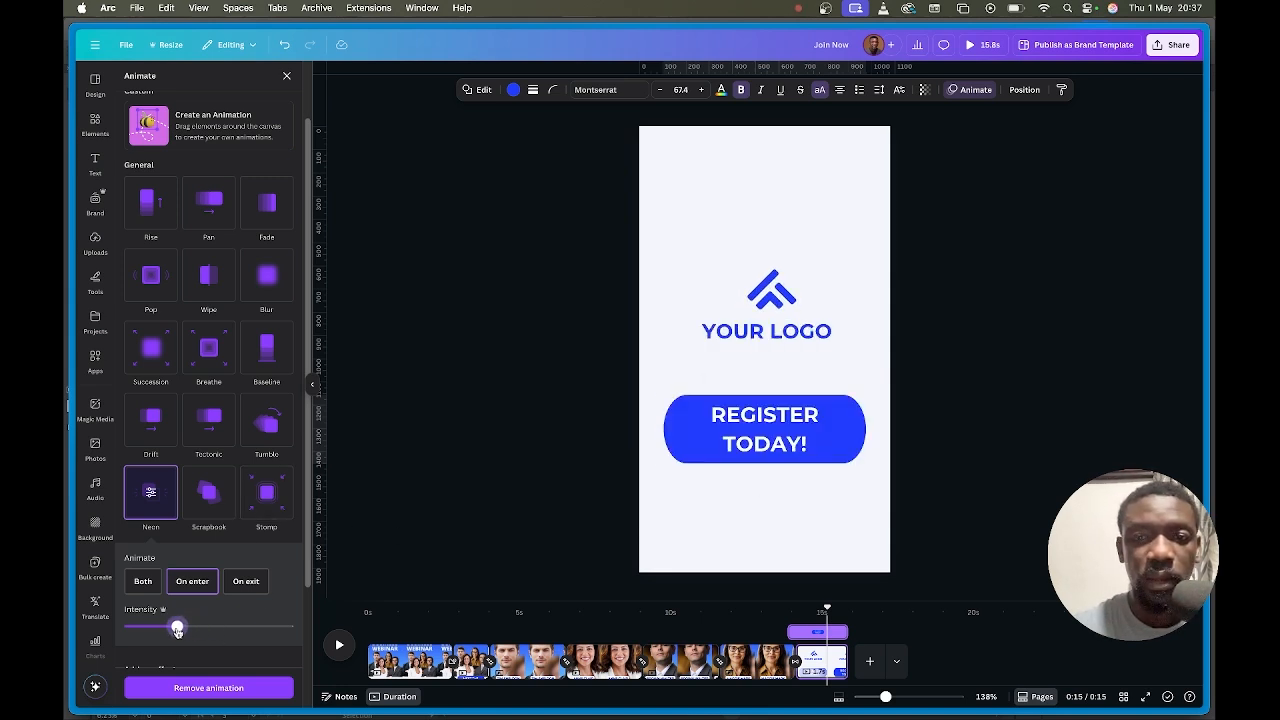
drag(180, 628, 236, 633)
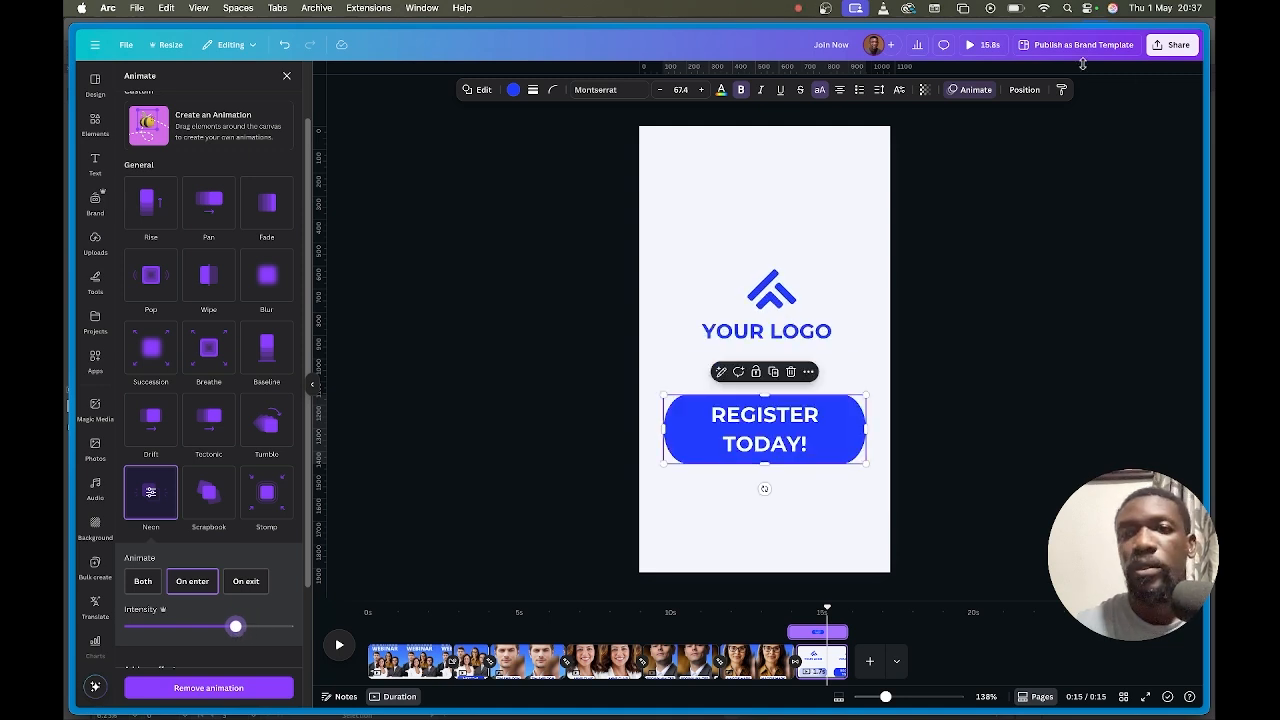
Preview the opening of the video and set the duration of the second page to 3.5 seconds.
click(969, 52)
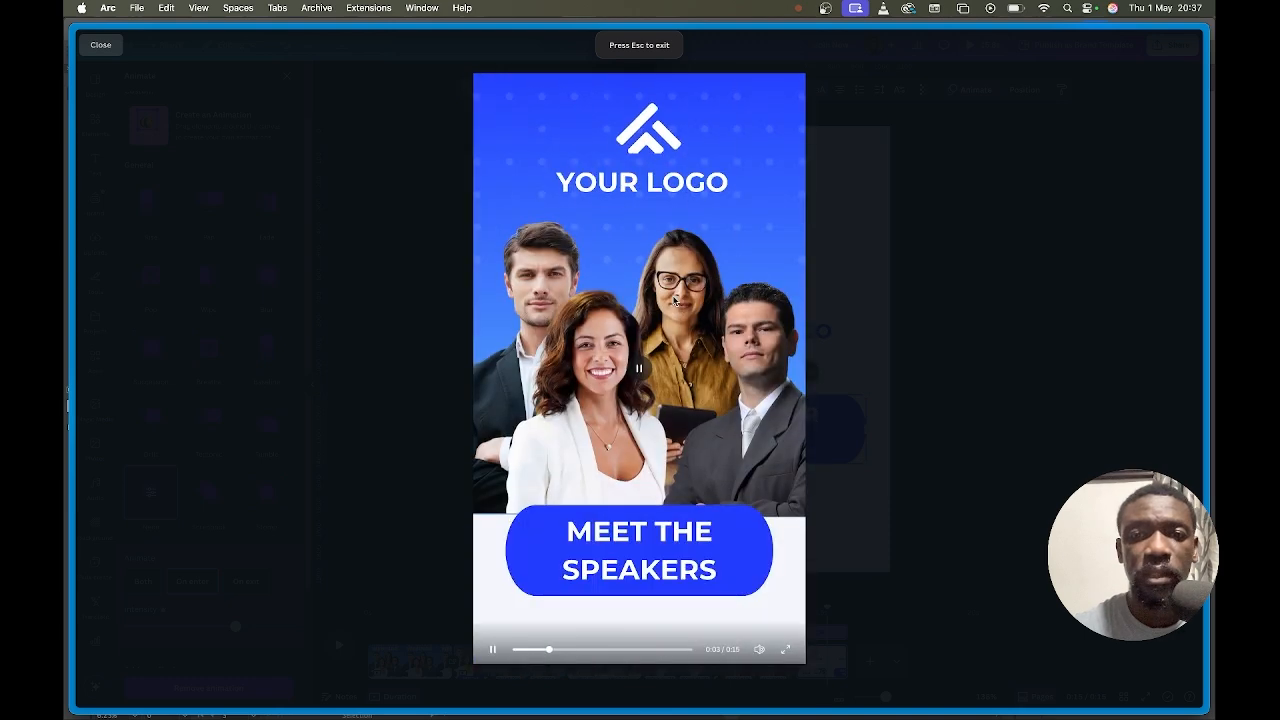
key(Escape)
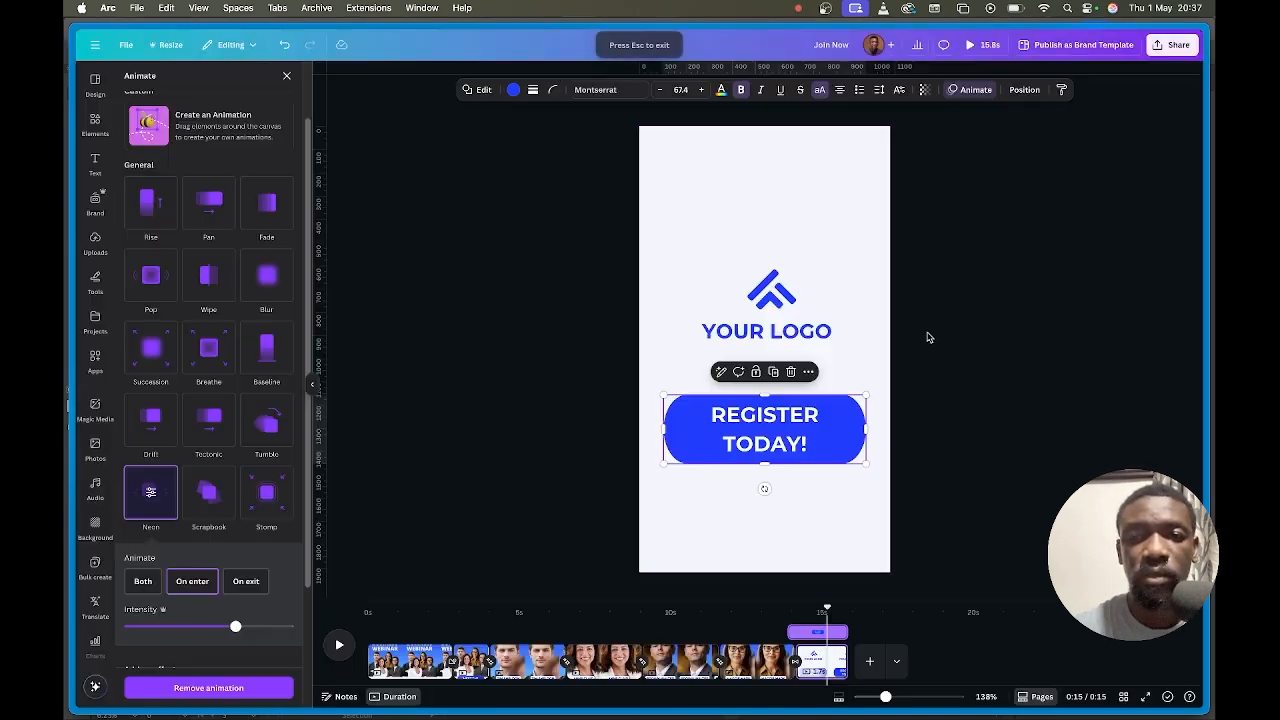
click(475, 674)
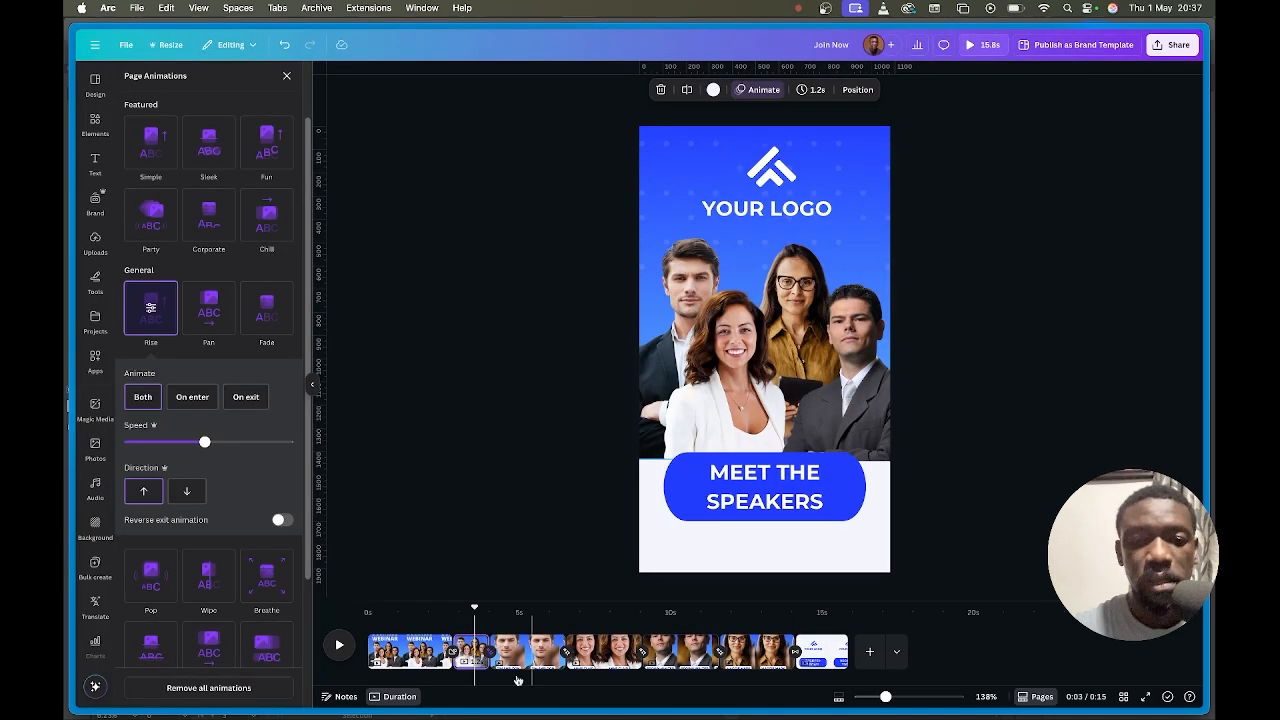
click(812, 90)
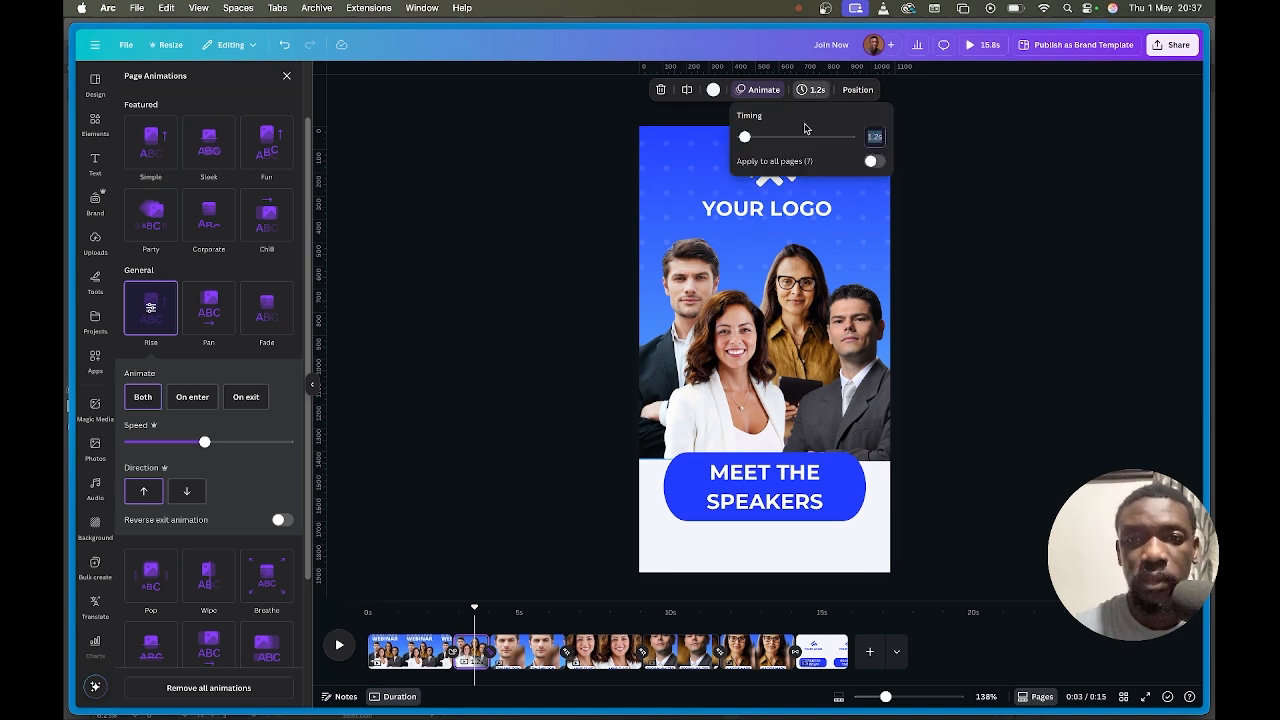
drag(753, 144, 750, 140)
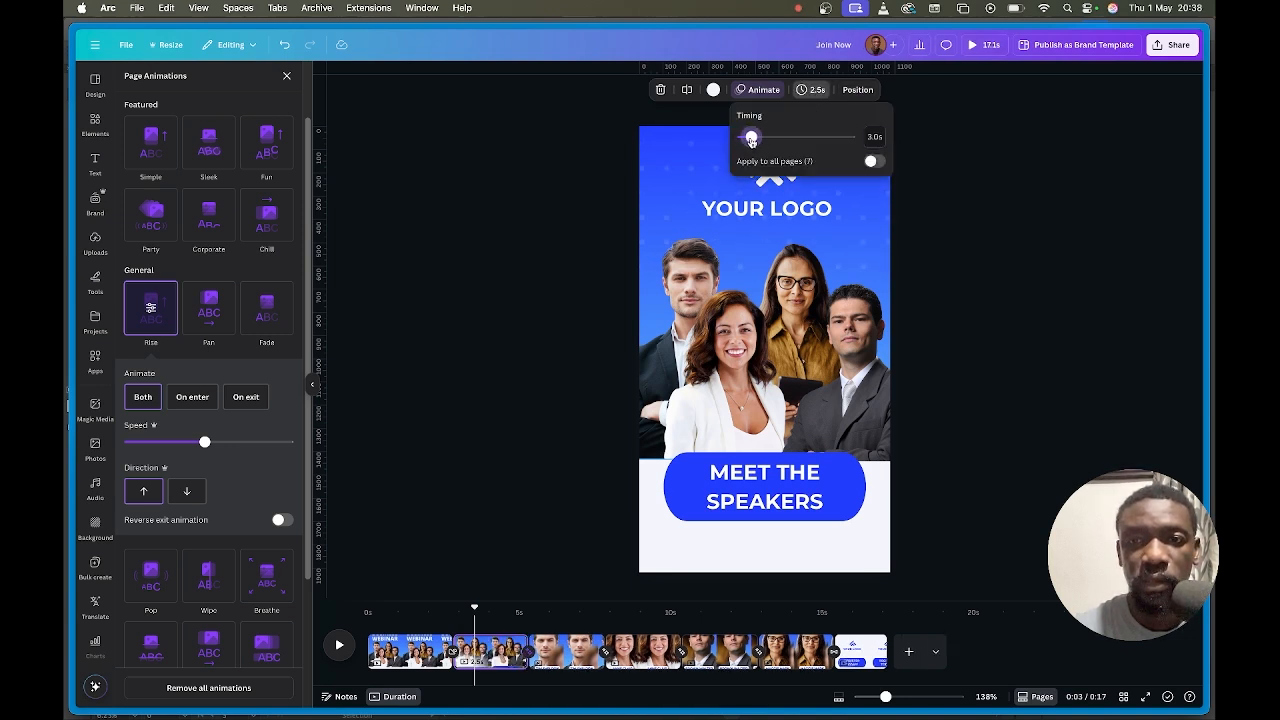
drag(753, 142, 754, 142)
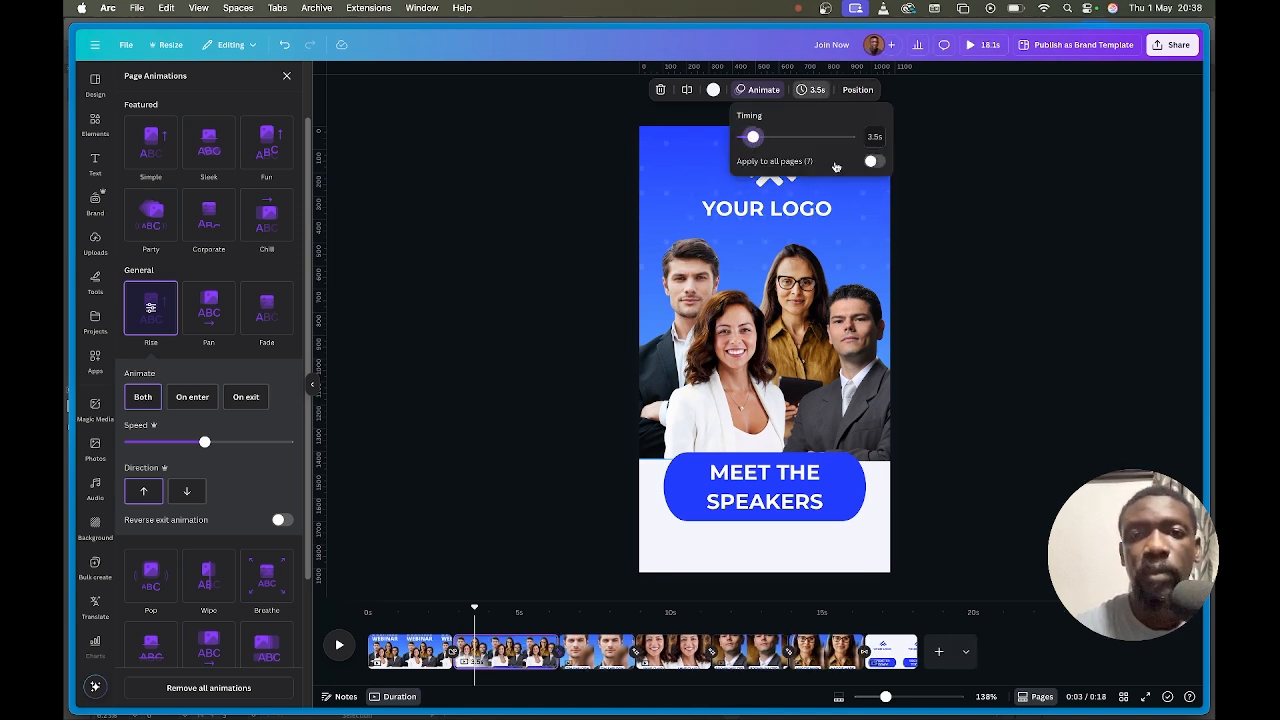
click(1056, 198)
Preview the whole video through to the closing page and return to the editor.
click(991, 47)
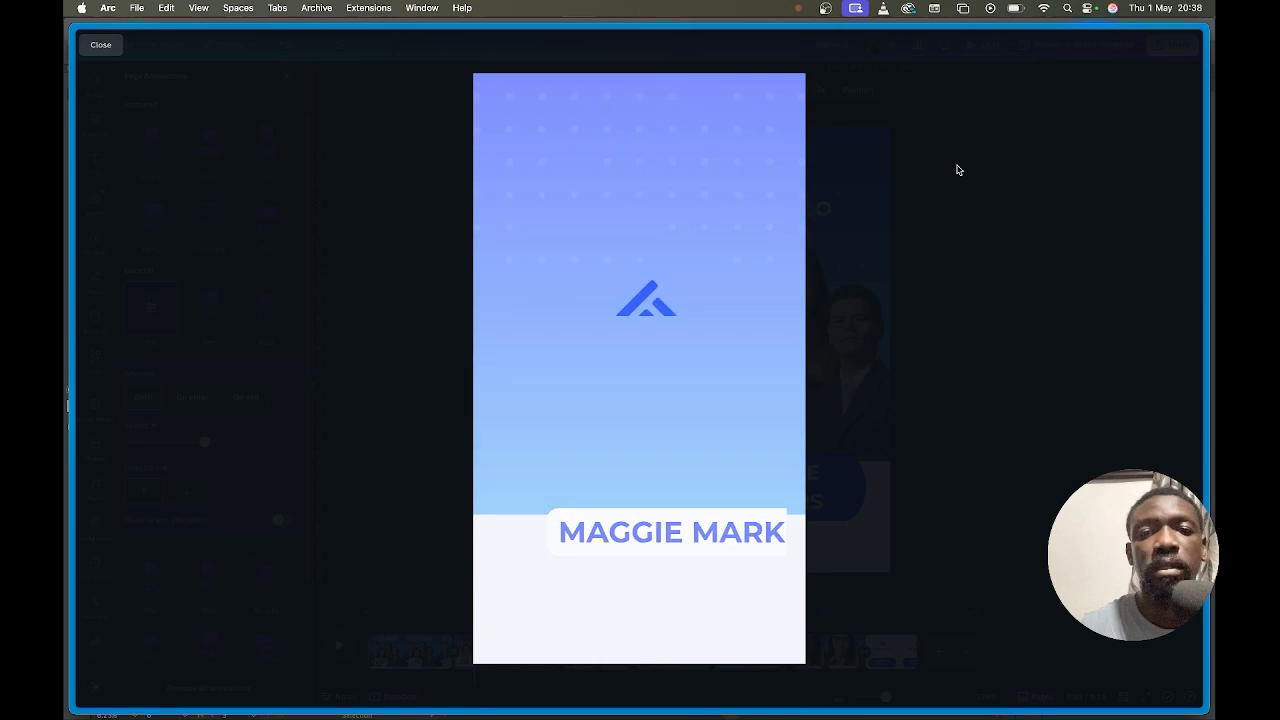
click(1000, 256)
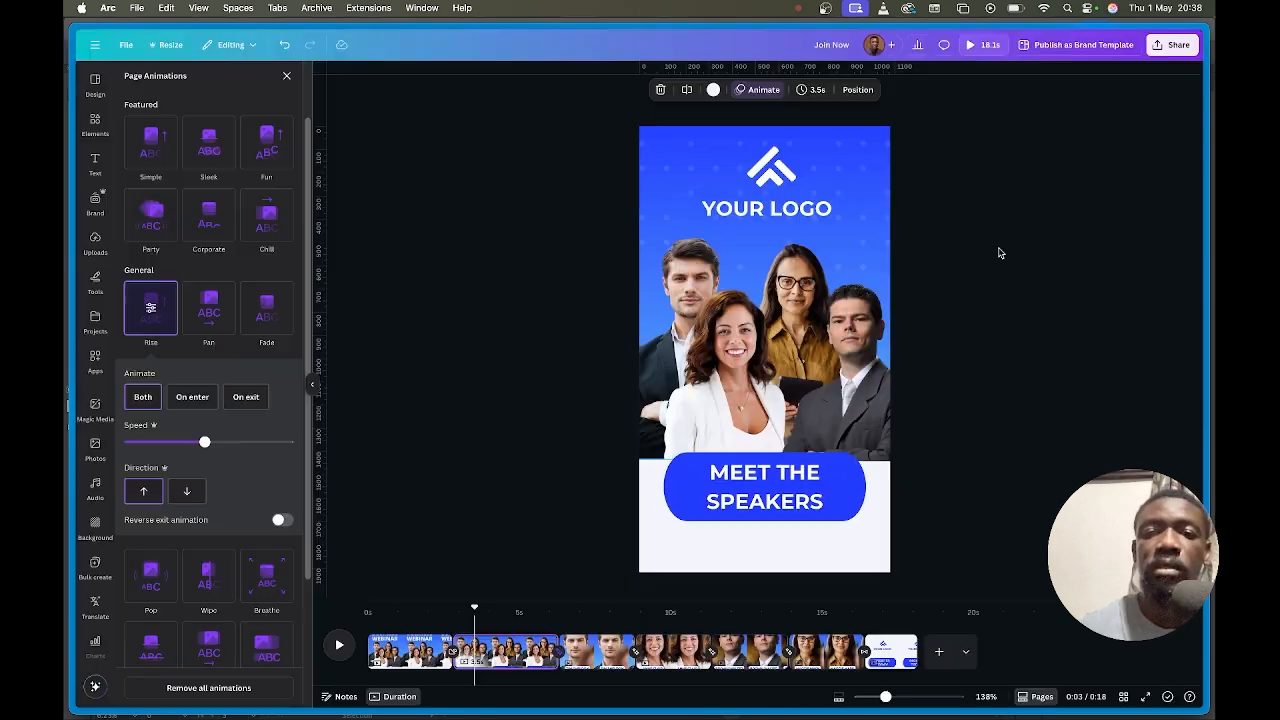
Ungroup the four speaker photos on the "Meet the Speakers" page and replay the transition into that page.
click(487, 650)
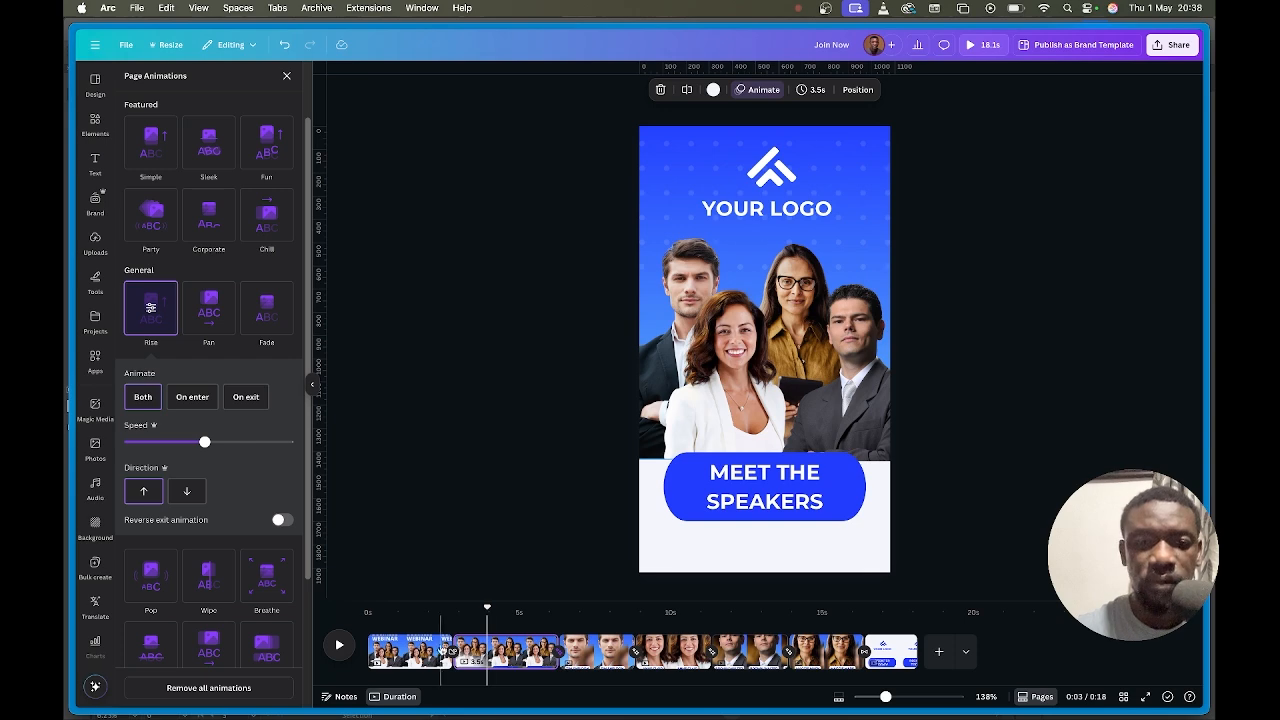
drag(483, 608, 426, 619)
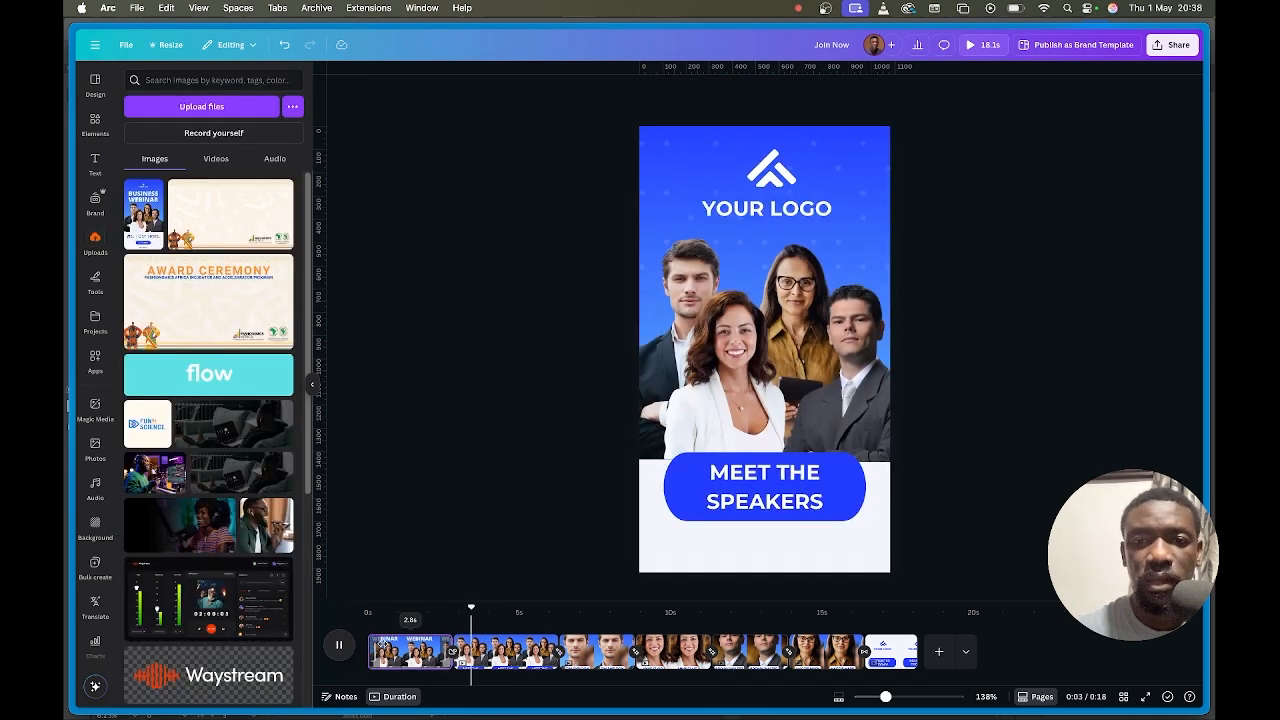
click(869, 317)
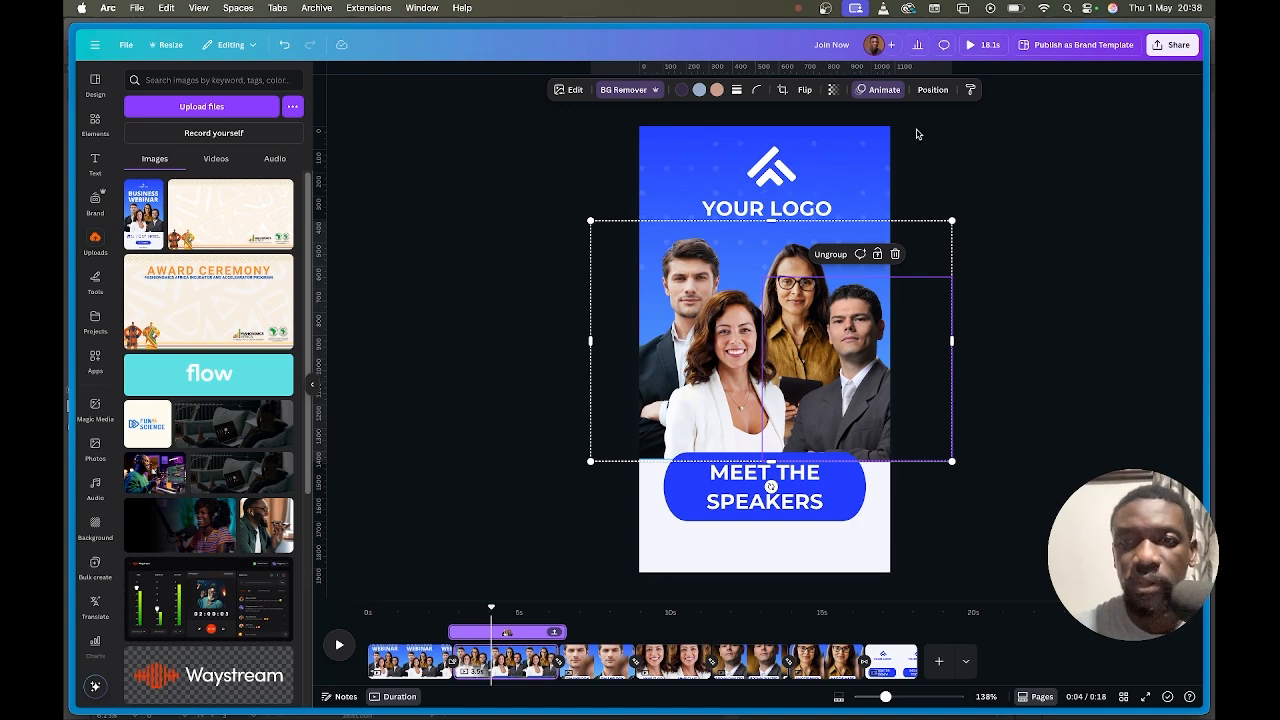
click(836, 254)
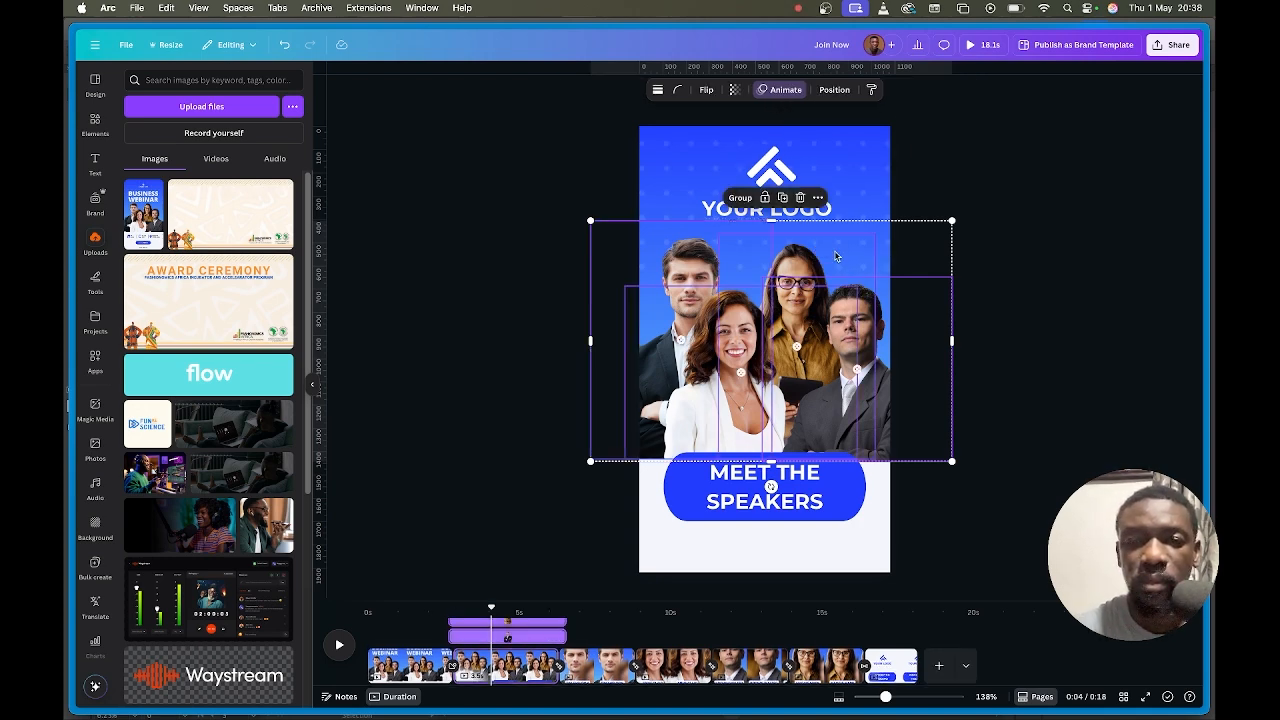
click(1006, 203)
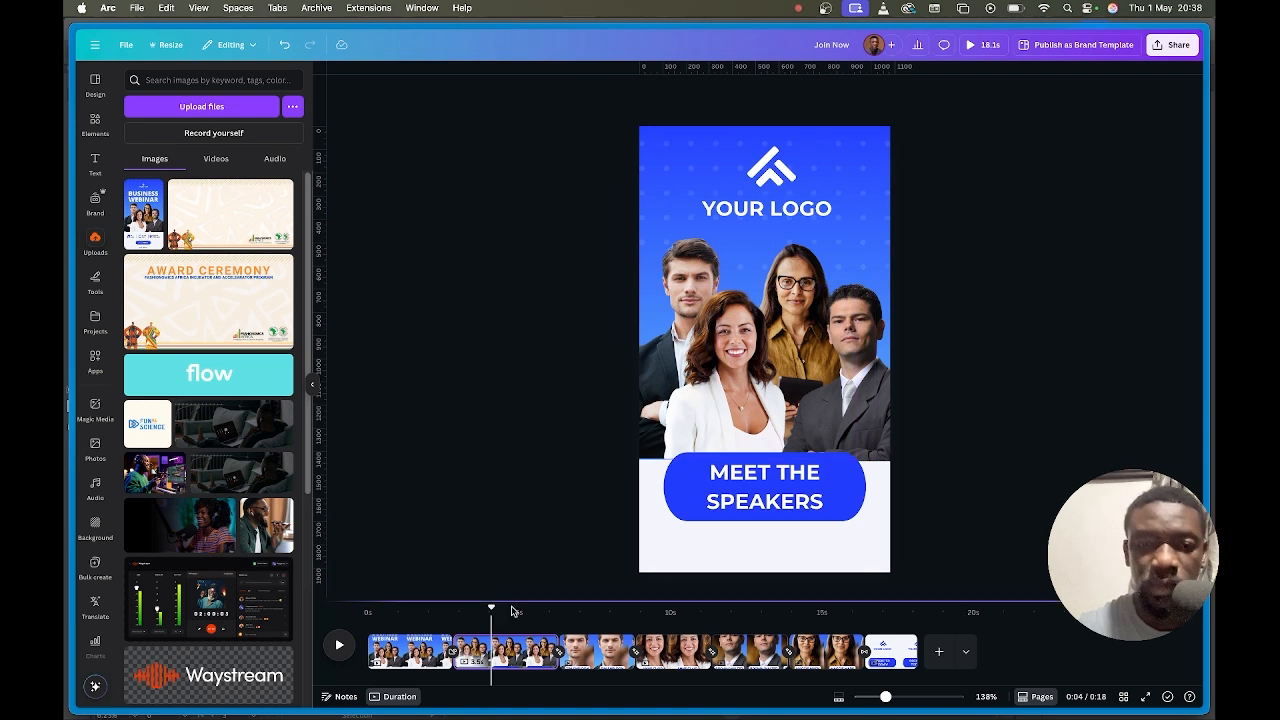
drag(490, 610, 429, 610)
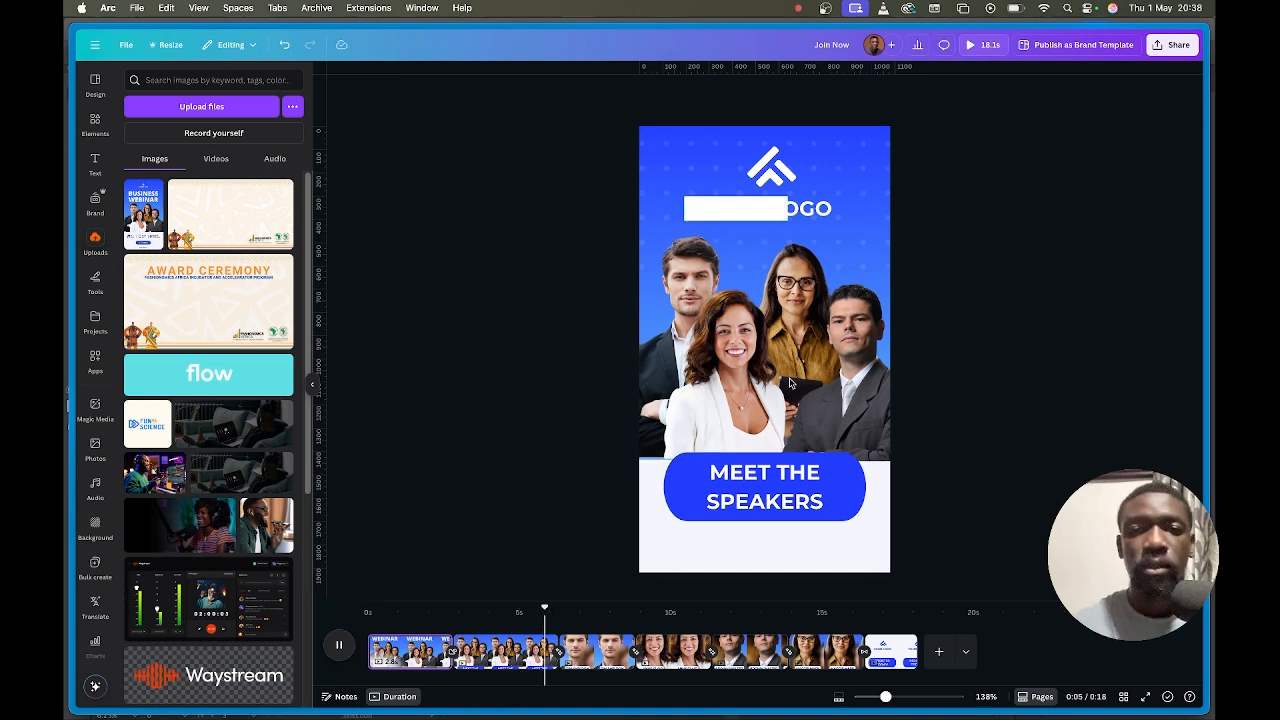
click(465, 683)
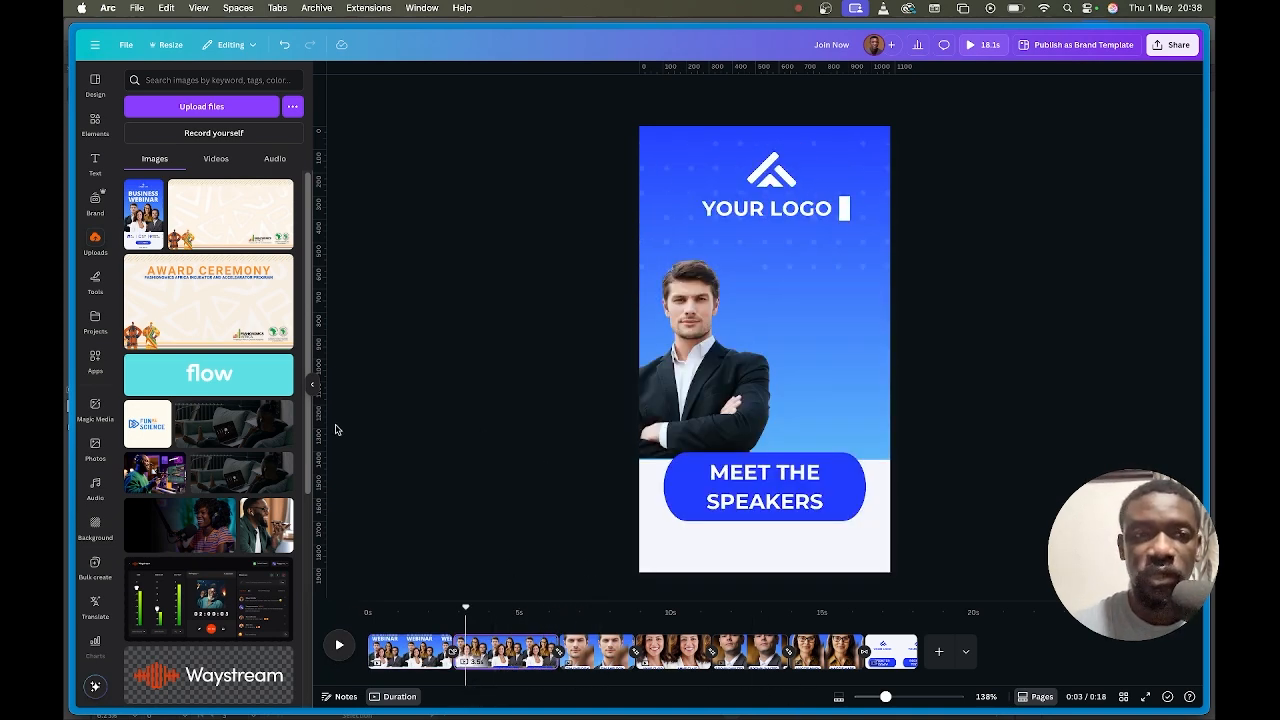
Clear the element search and search the audio library for "upbeat corporate".
click(95, 122)
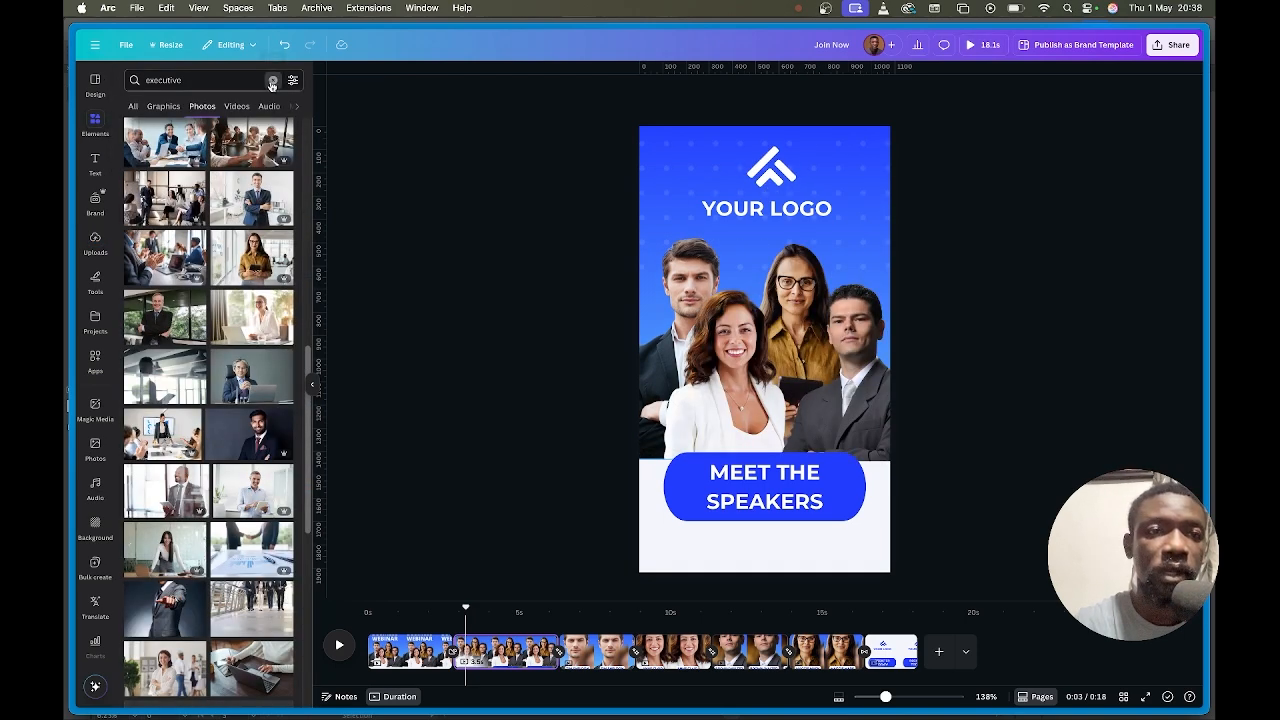
click(271, 82)
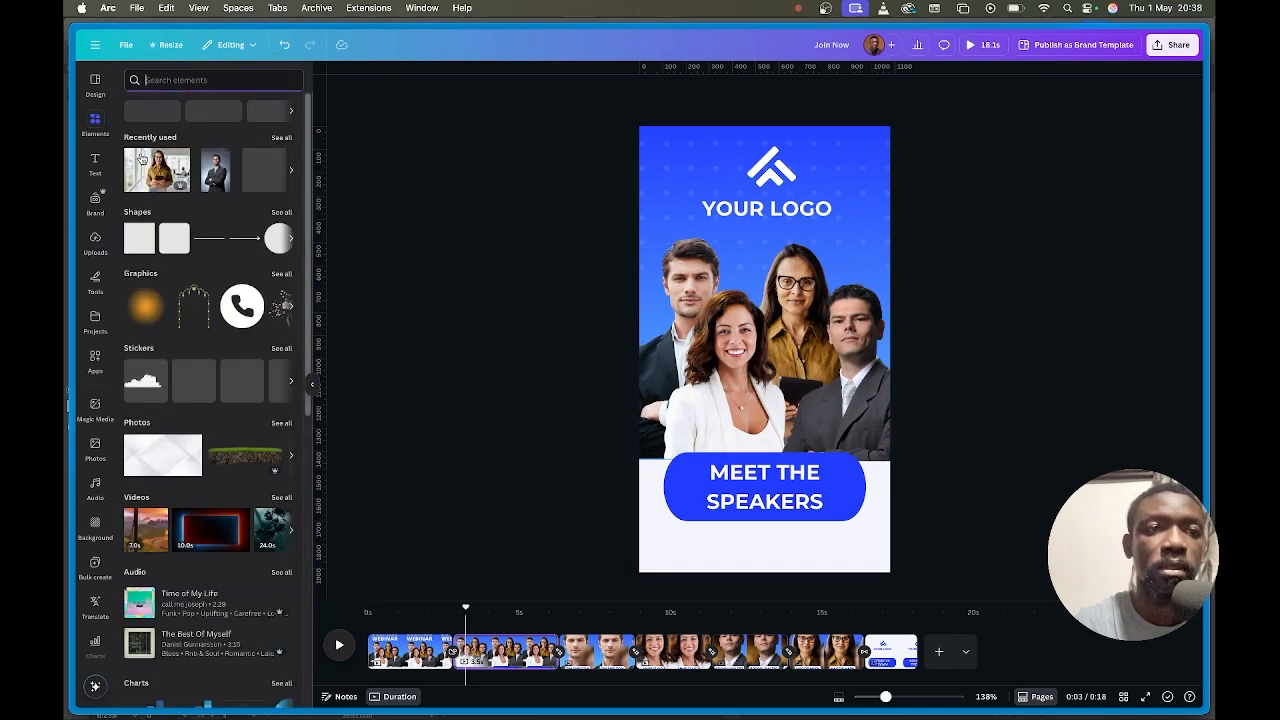
click(160, 80)
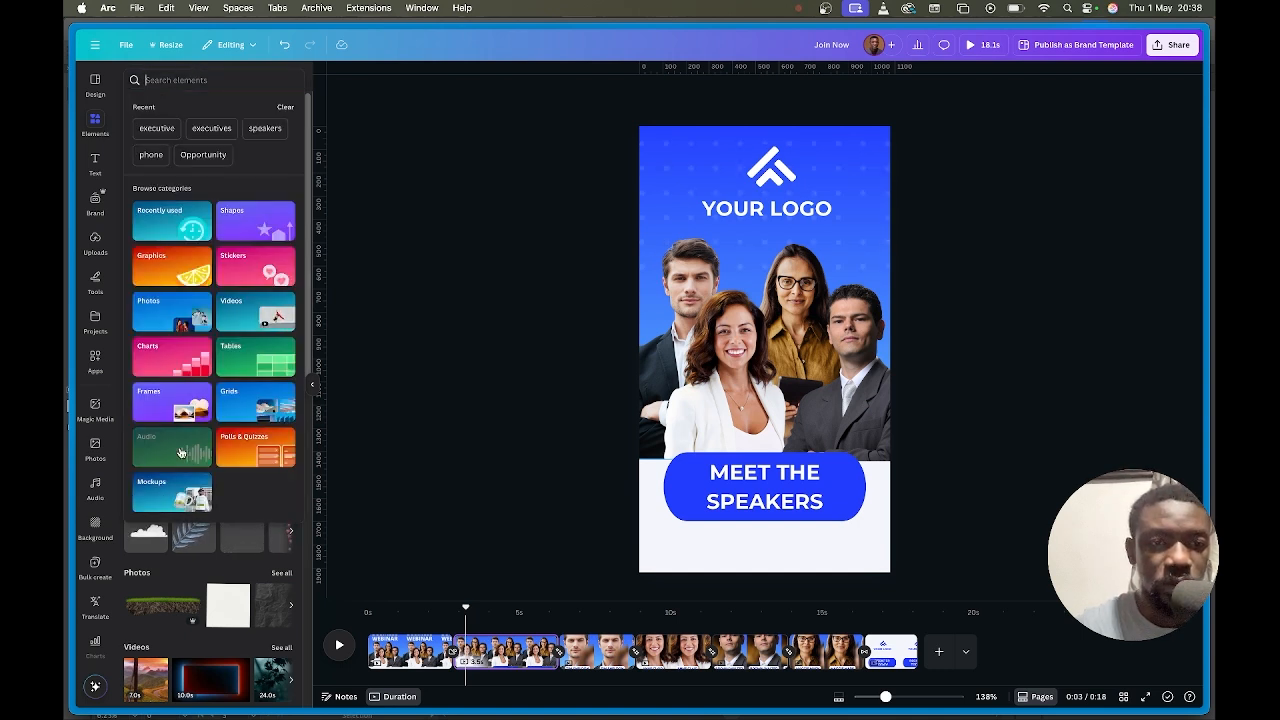
click(181, 453)
click(209, 101)
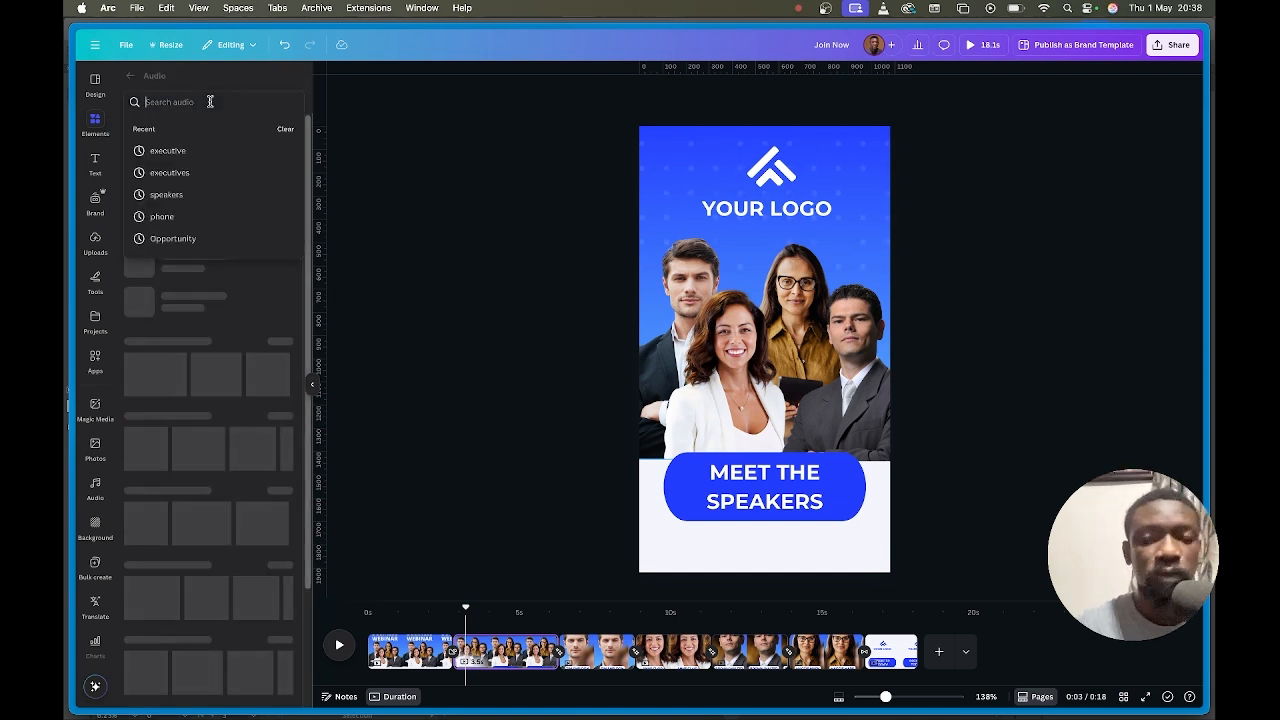
text(upbea)
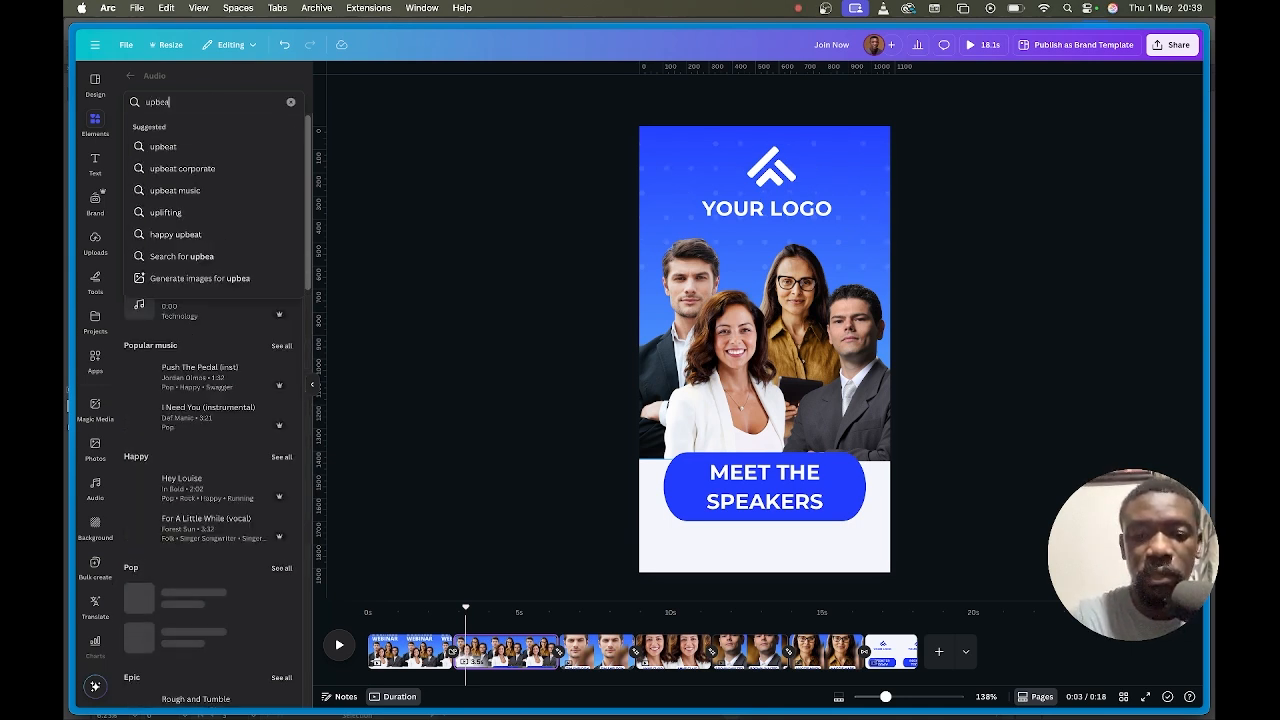
text(t corporate)
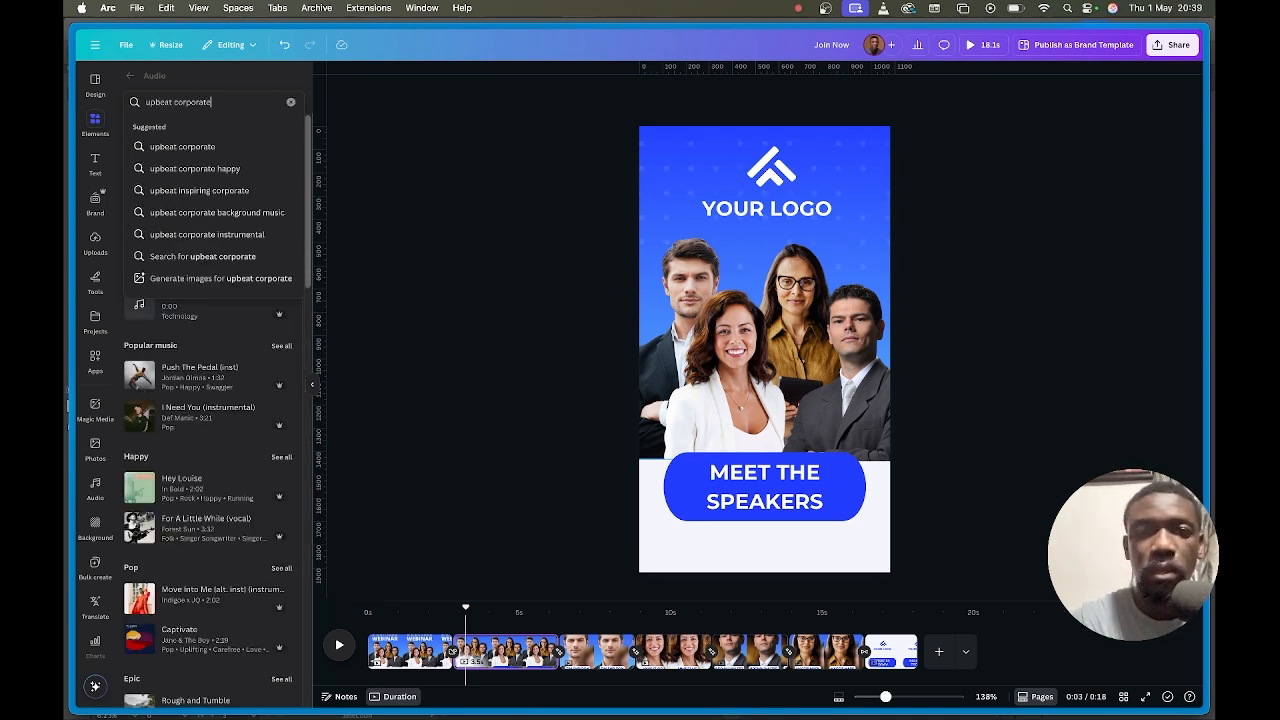
key(Return)
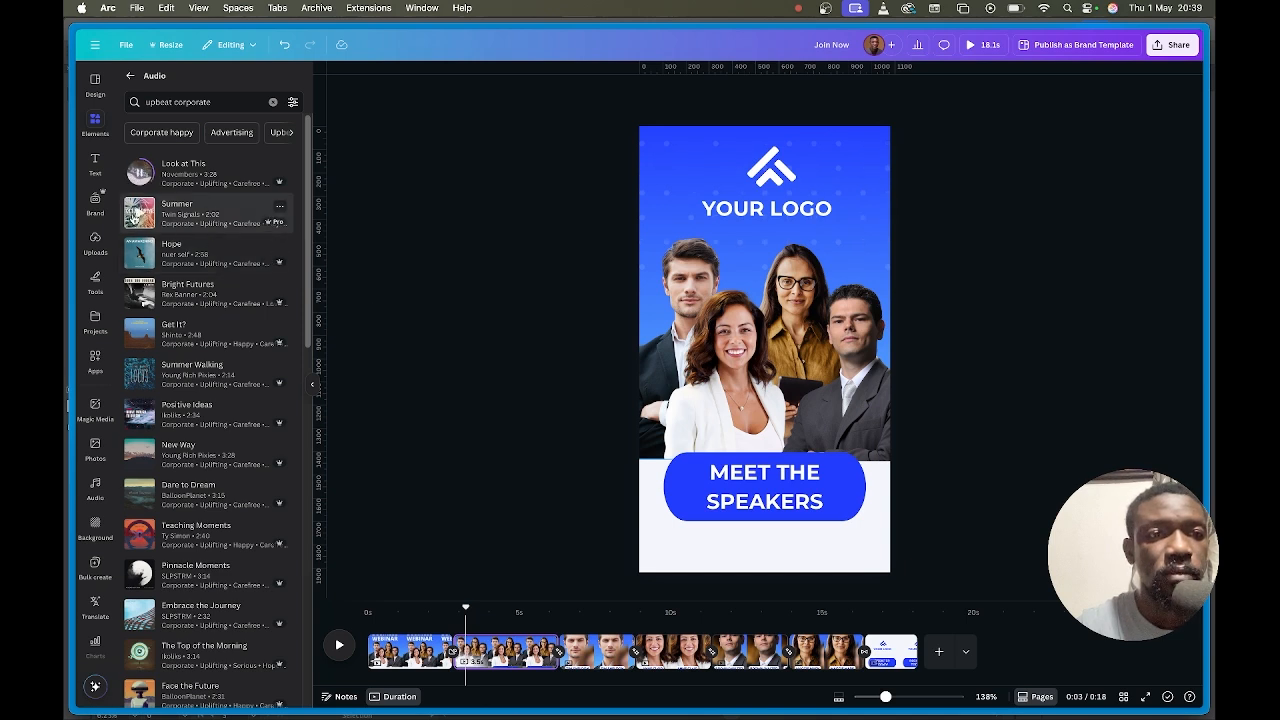
Listen to the track "Summer" and add it as background music from the start of the video.
click(139, 217)
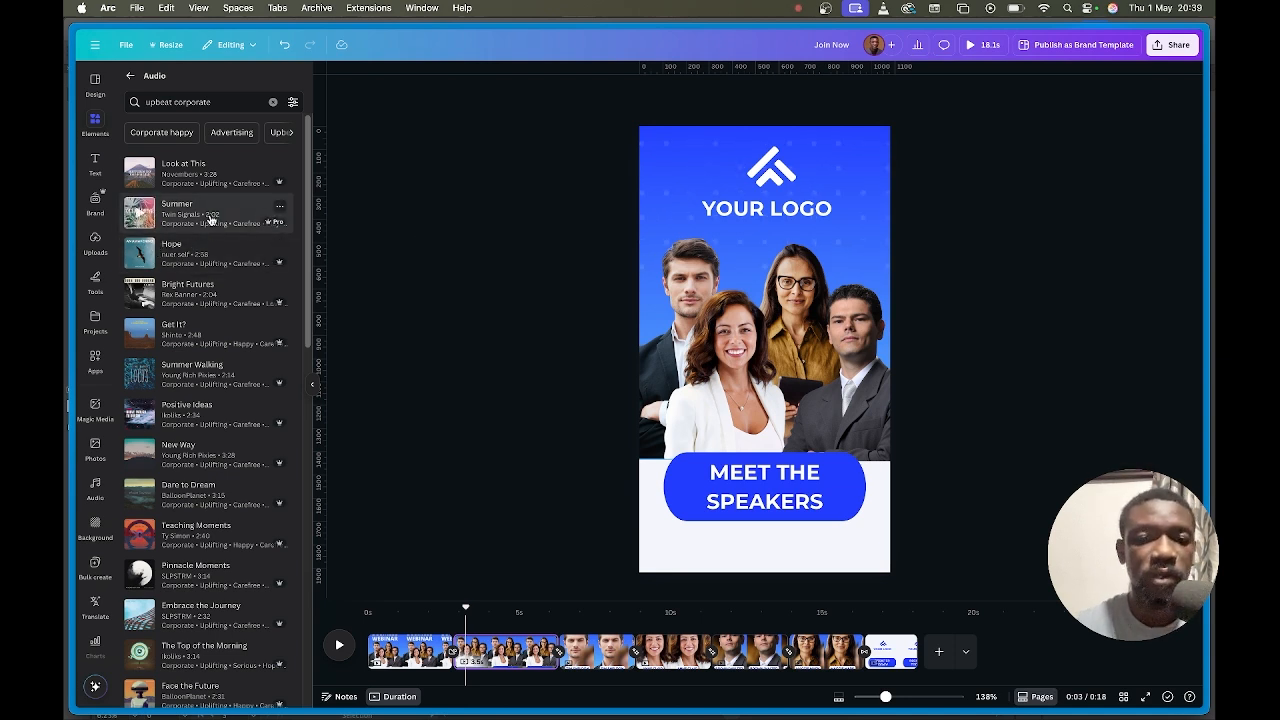
drag(466, 607, 366, 614)
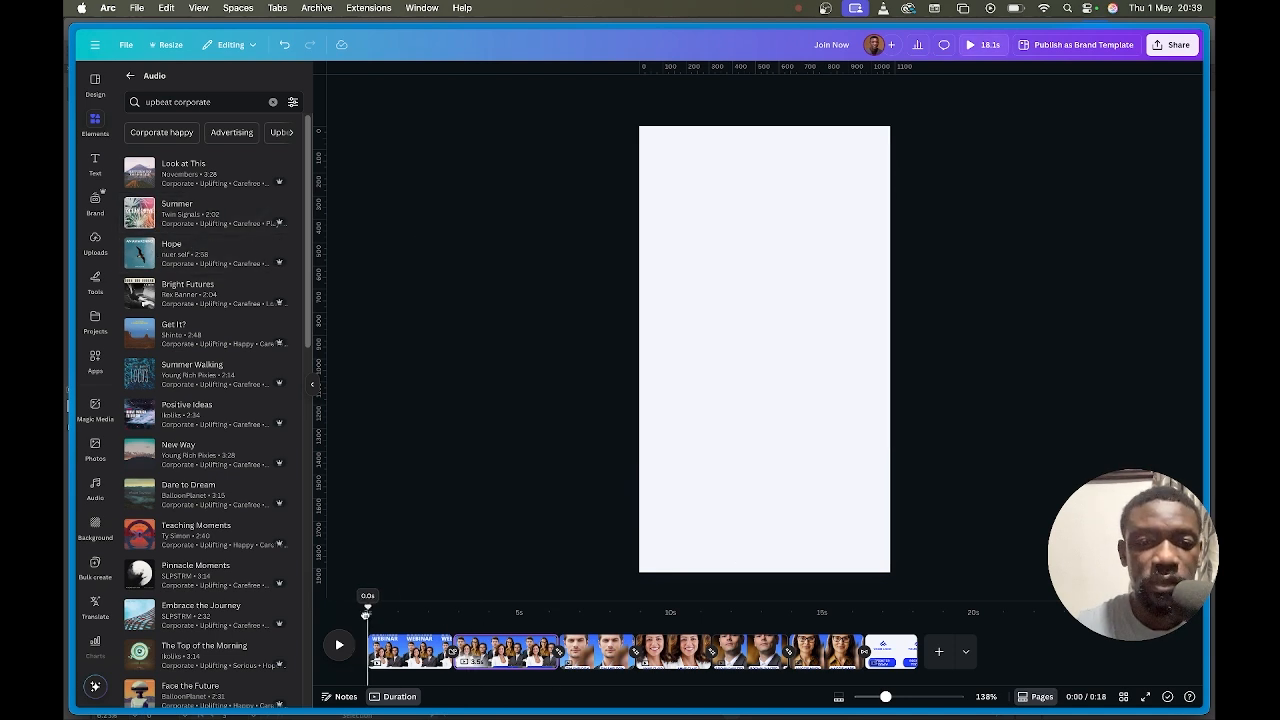
click(217, 215)
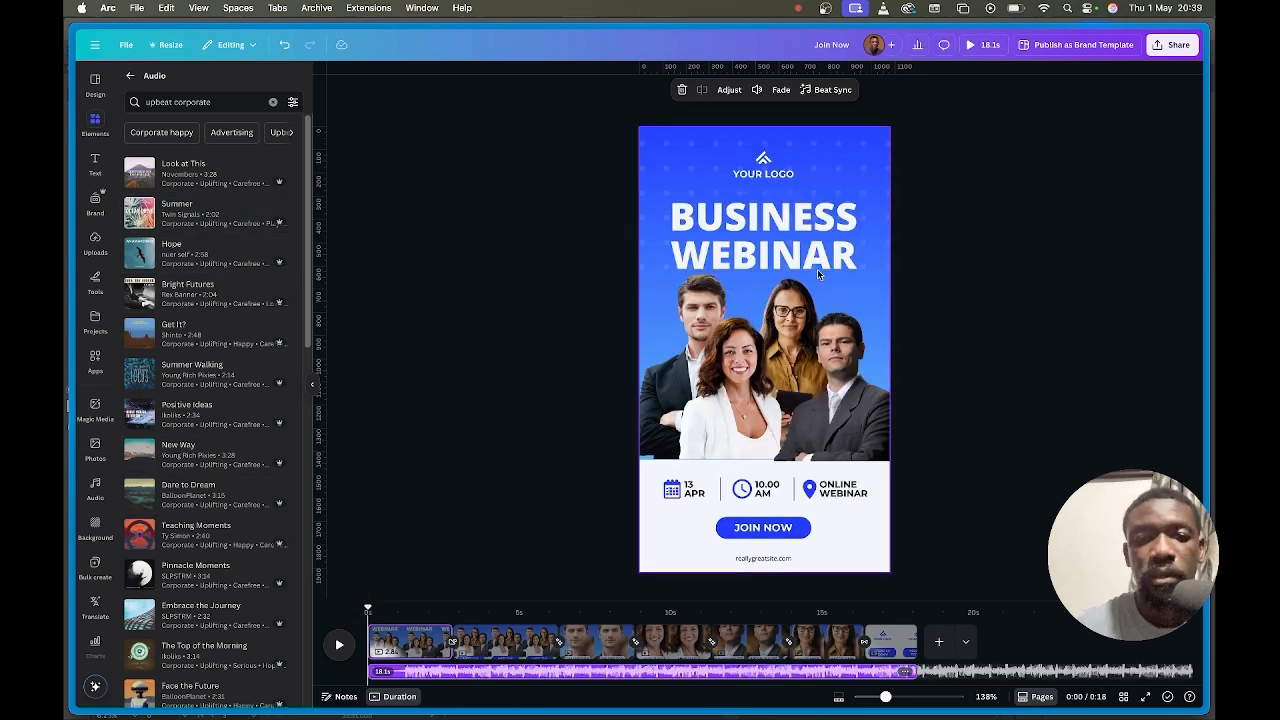
Preview the whole video with the music, and shift the track within its clip so playback begins slightly further into the song.
click(982, 46)
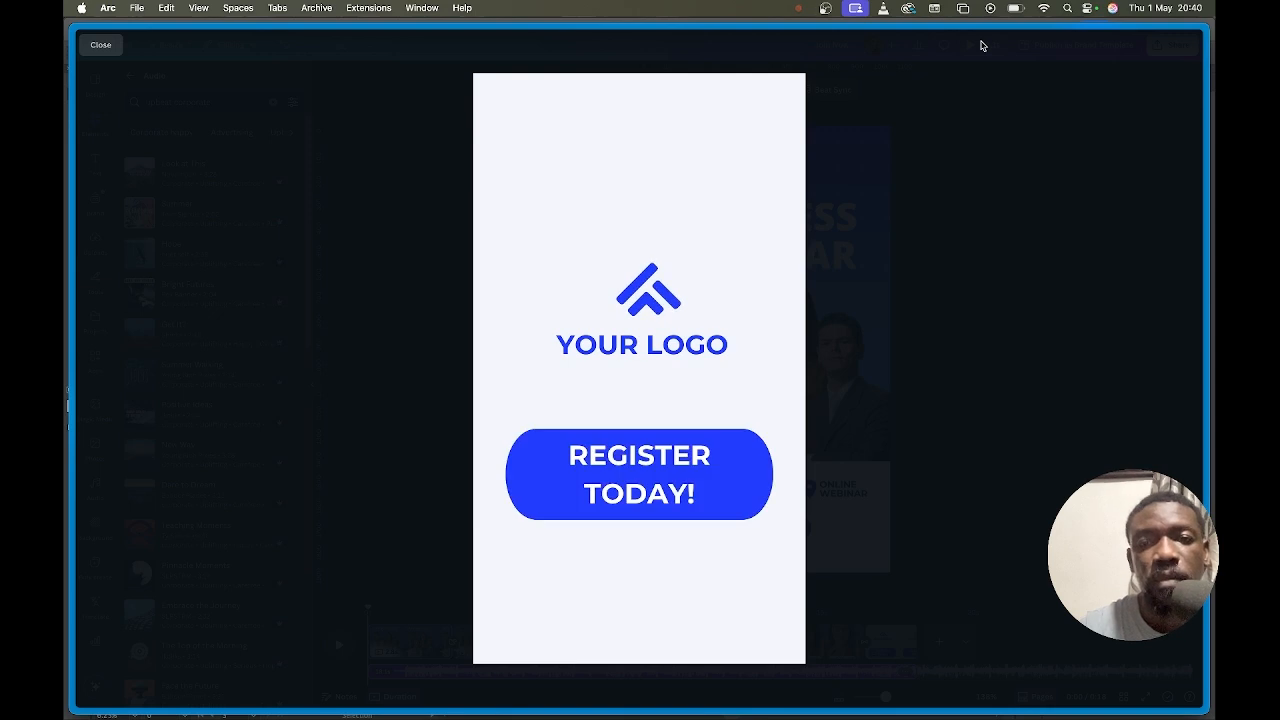
click(982, 221)
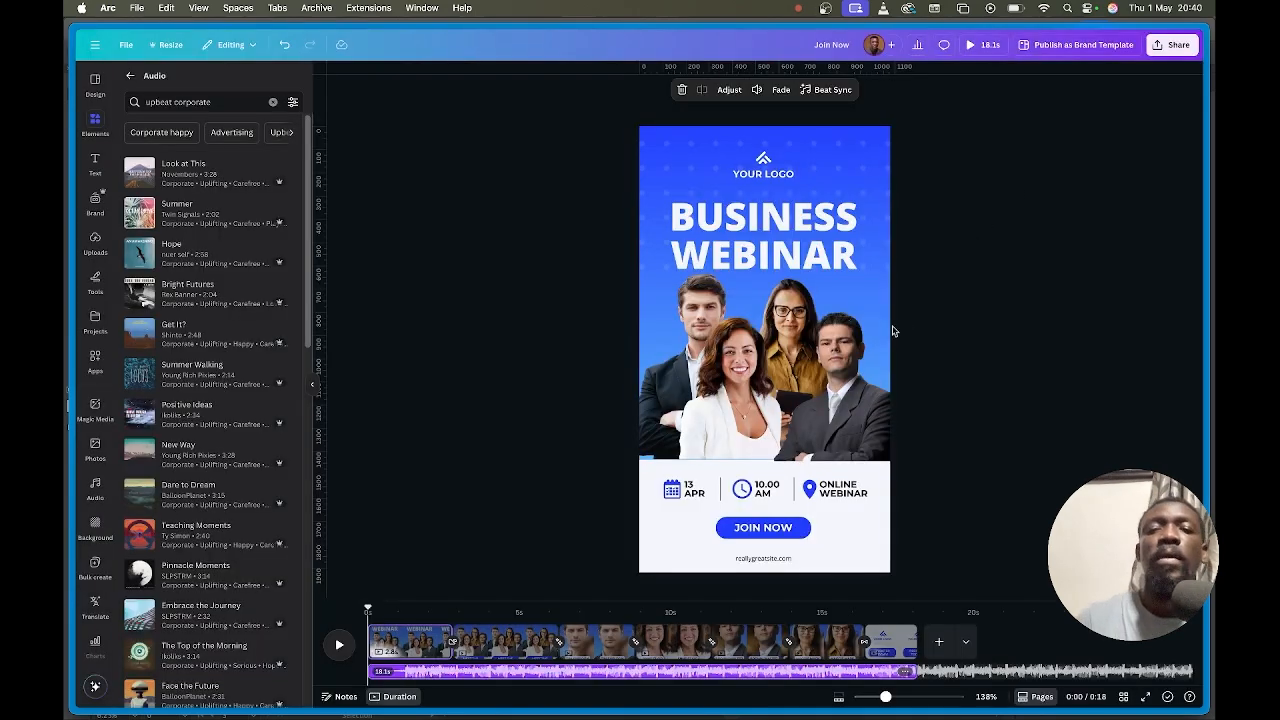
click(565, 676)
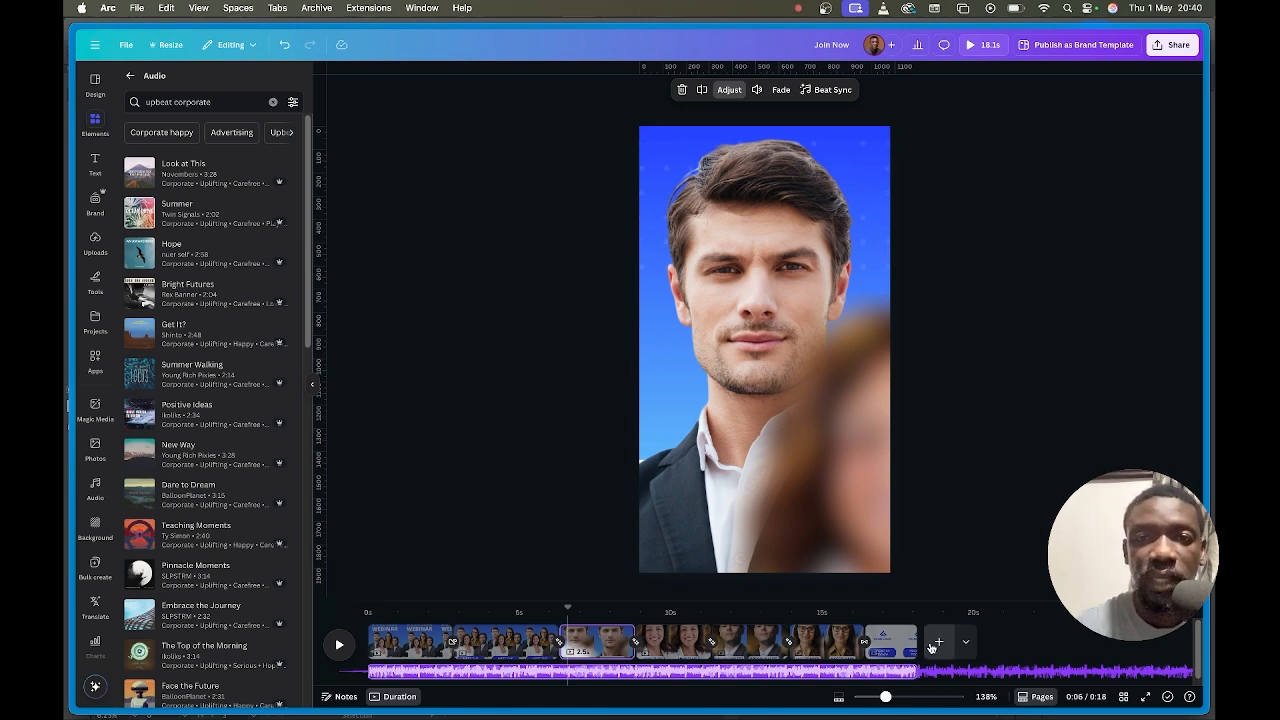
click(505, 648)
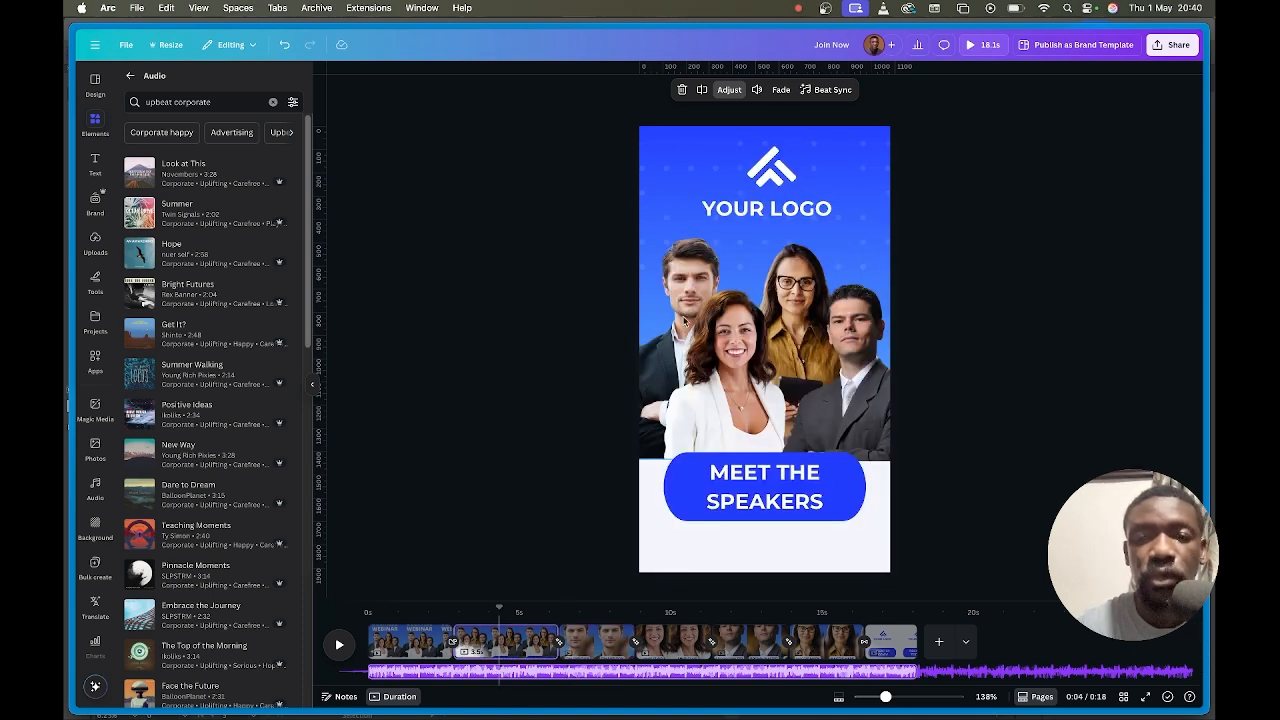
Set the music's fade in to 3.6 s and fade out to 4.1 s, and play the whole video to check it.
click(781, 90)
drag(697, 134, 798, 141)
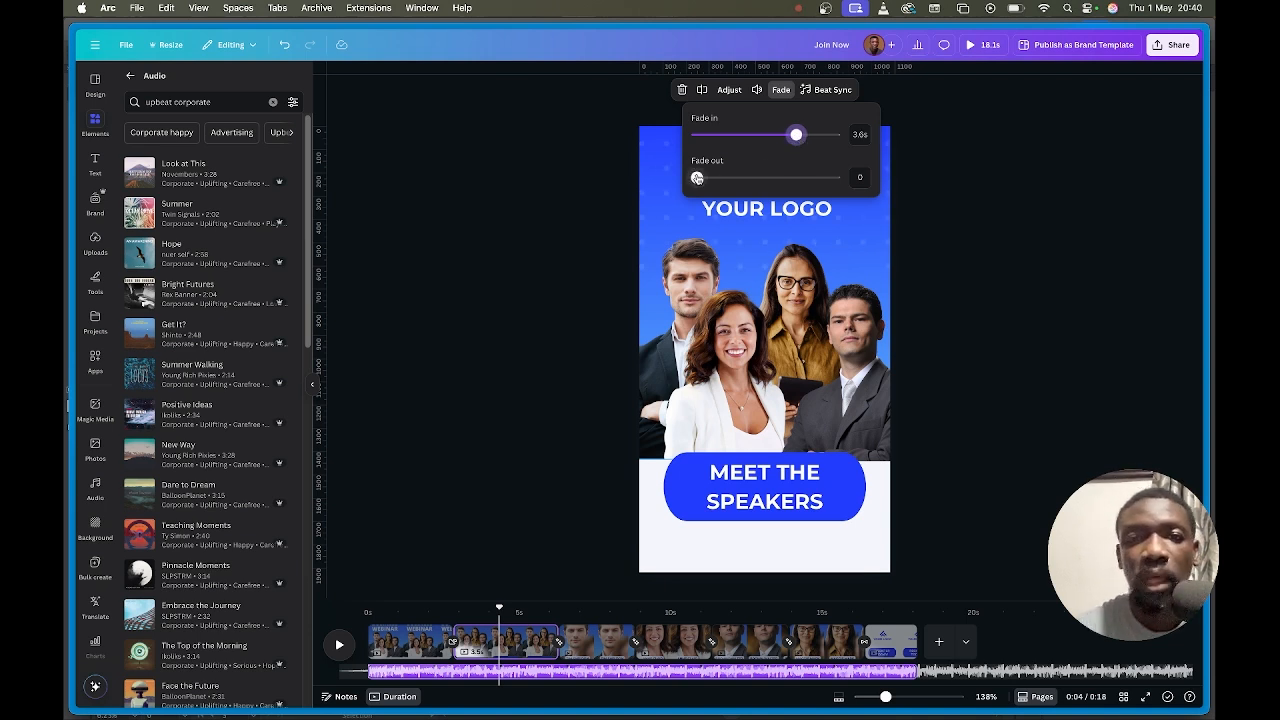
drag(699, 177, 810, 187)
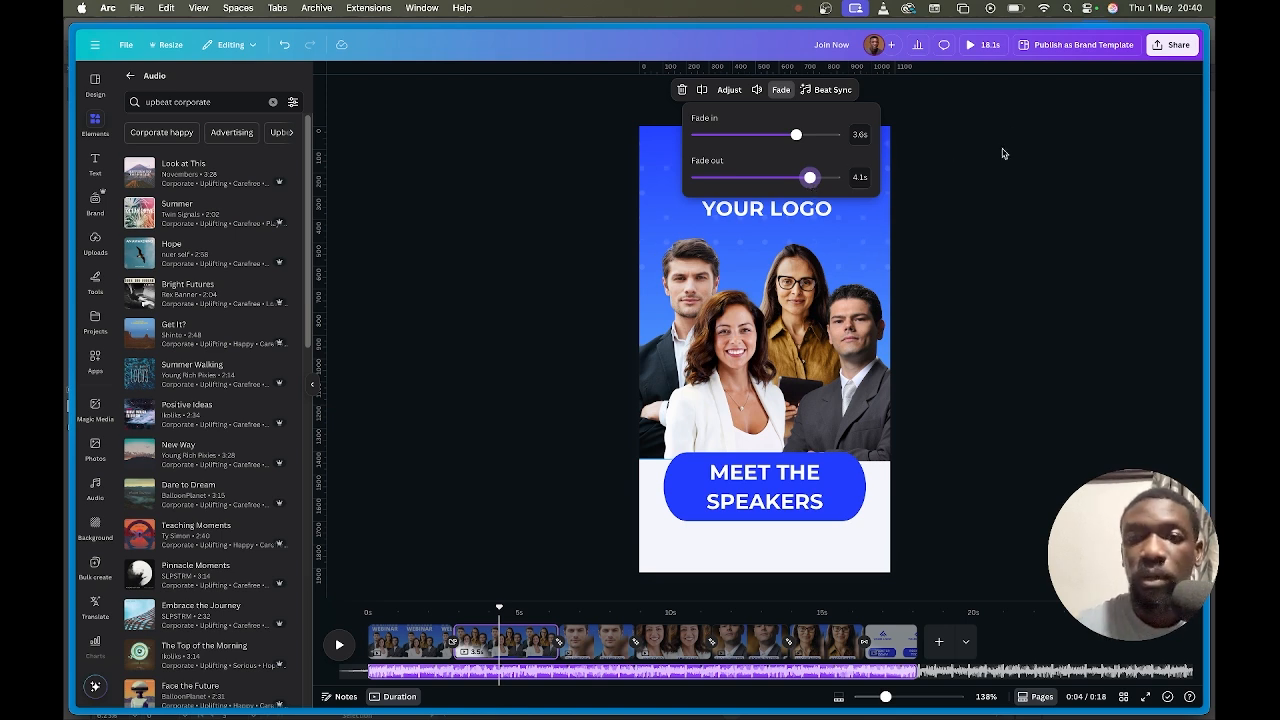
click(979, 47)
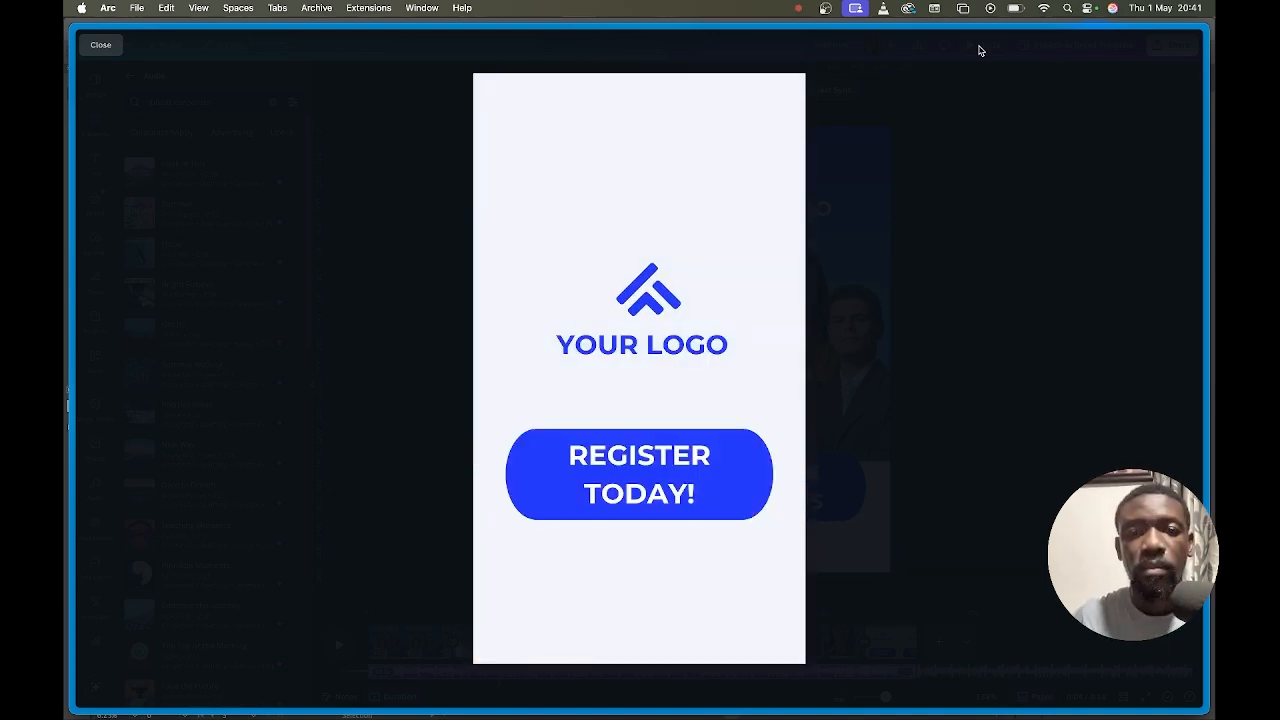
key(Escape)
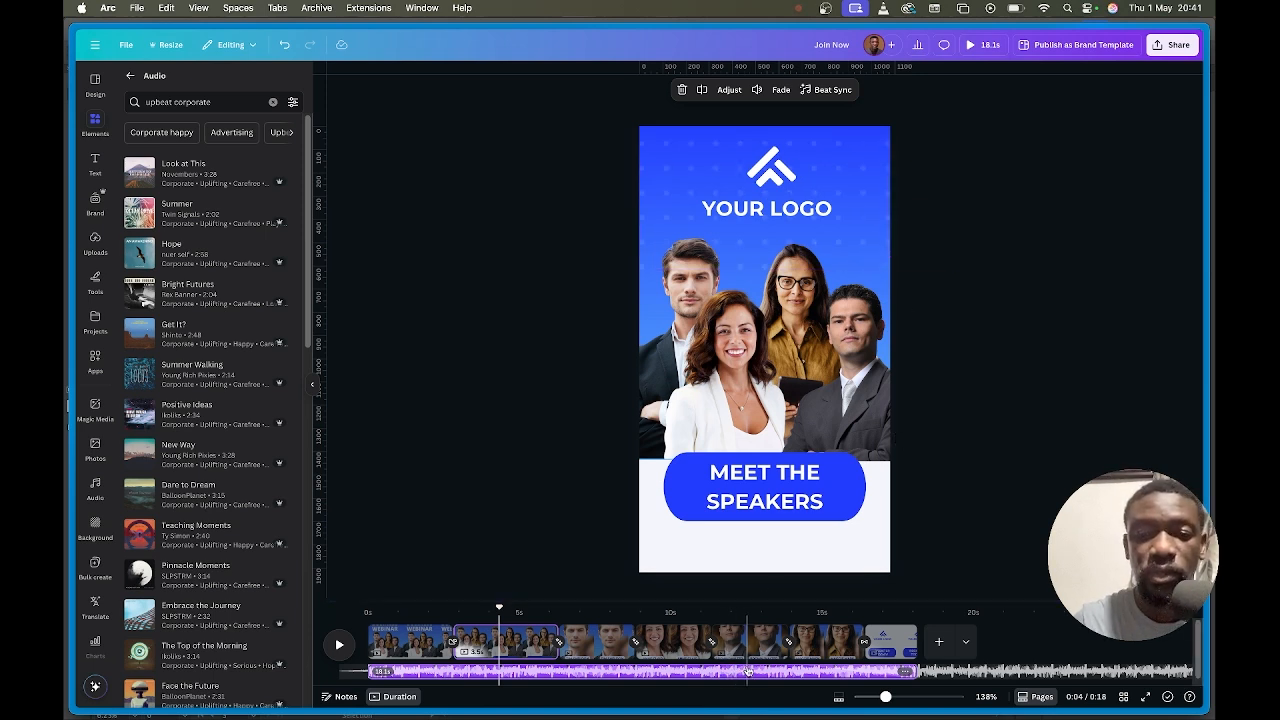
Shift the music within its clip so it starts at 1:39 of the track, and preview the whole video.
drag(812, 672, 627, 675)
key(super+z)
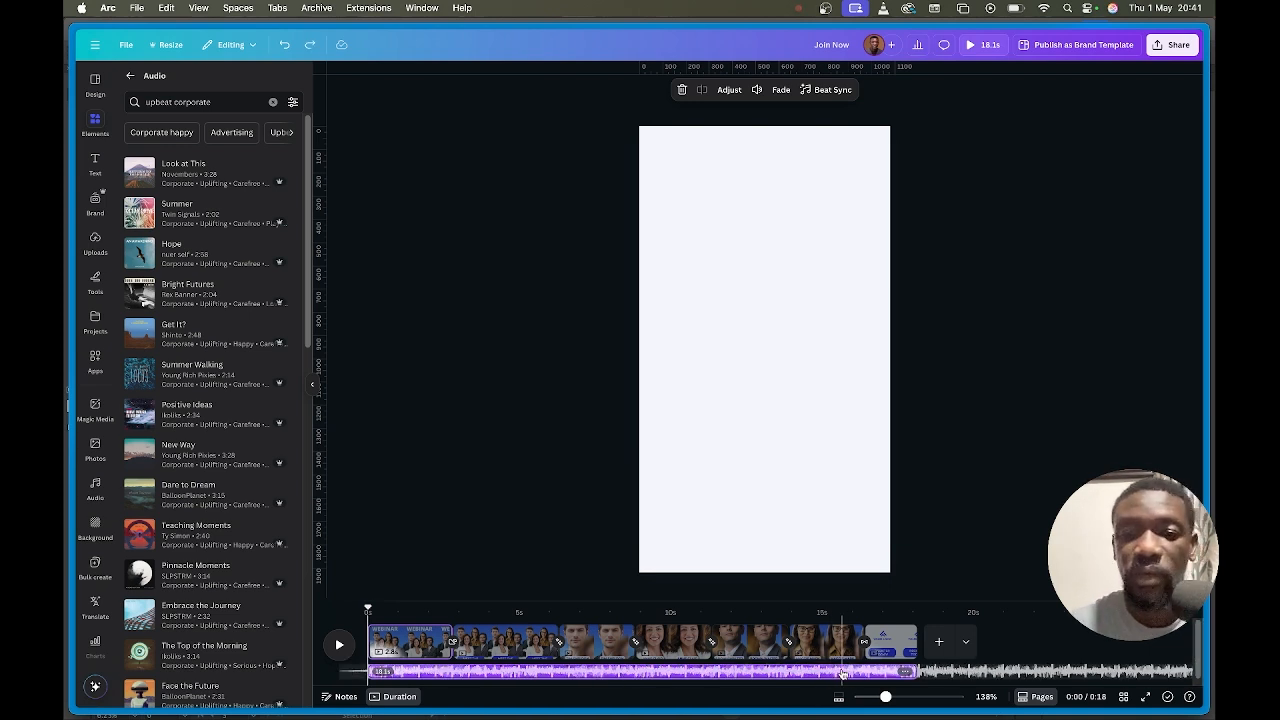
click(846, 672)
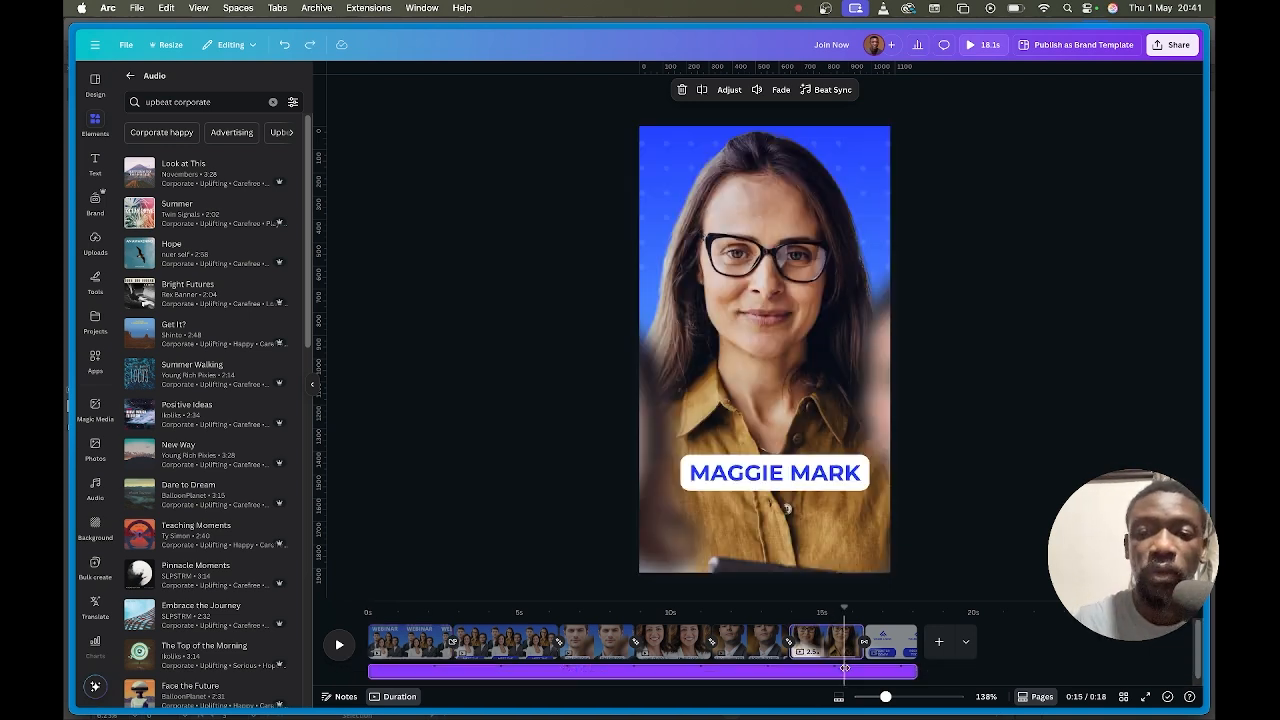
drag(872, 670, 716, 676)
drag(826, 670, 543, 677)
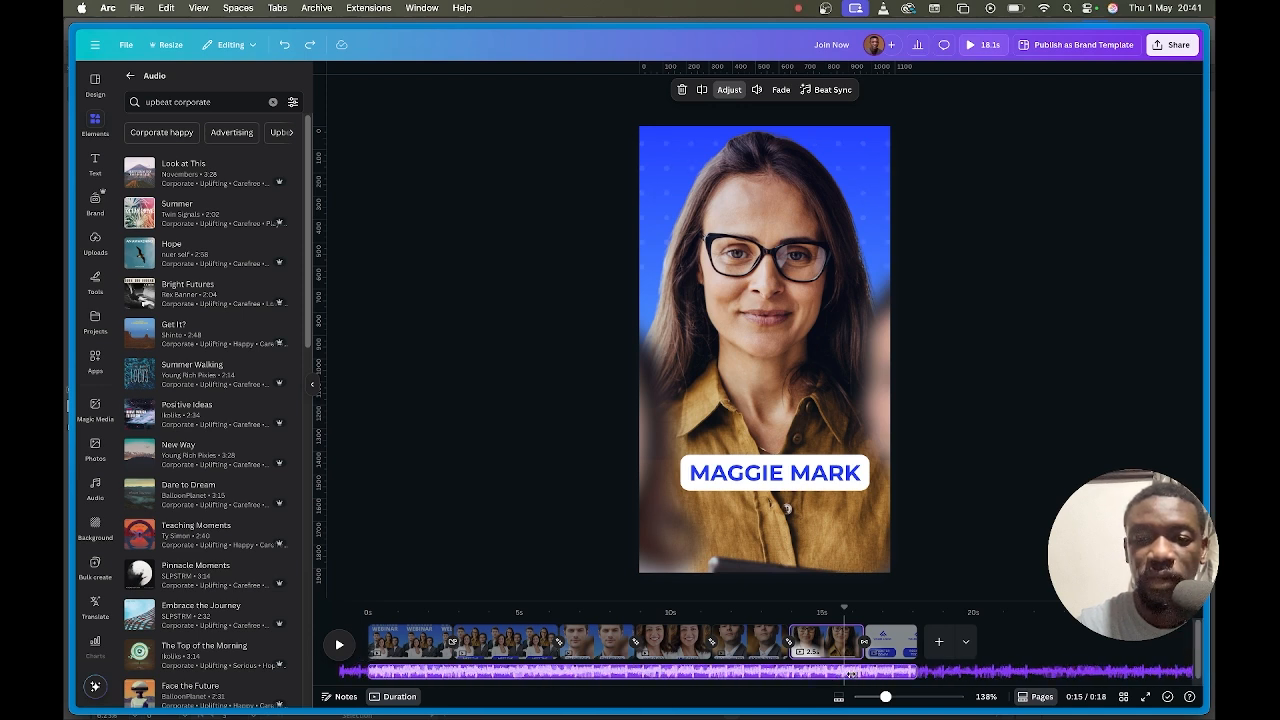
drag(868, 673, 409, 673)
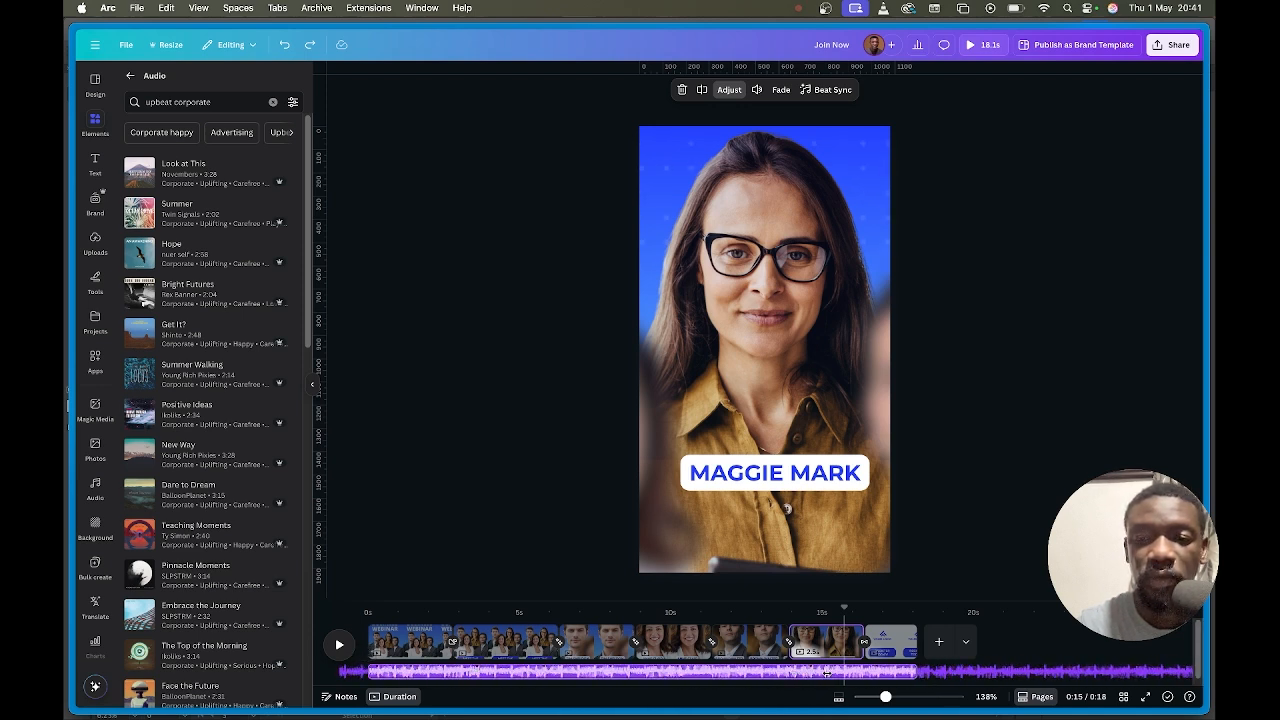
drag(875, 673, 726, 676)
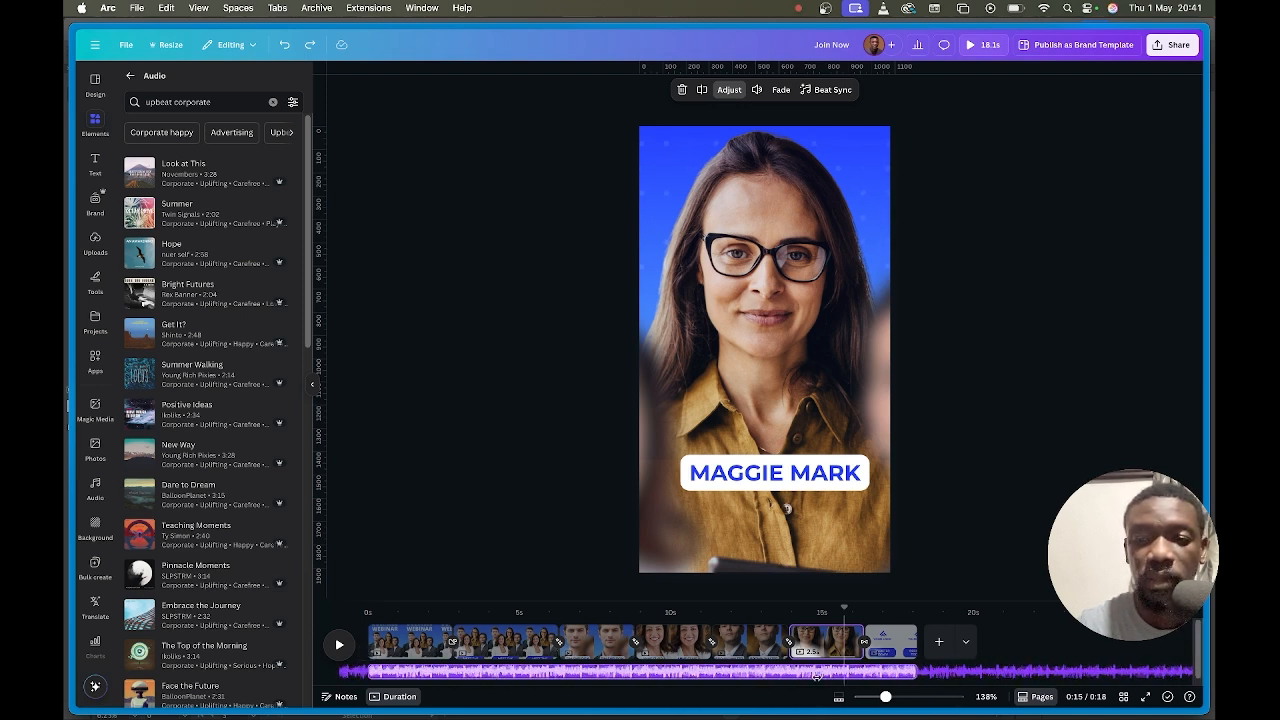
drag(887, 676, 800, 683)
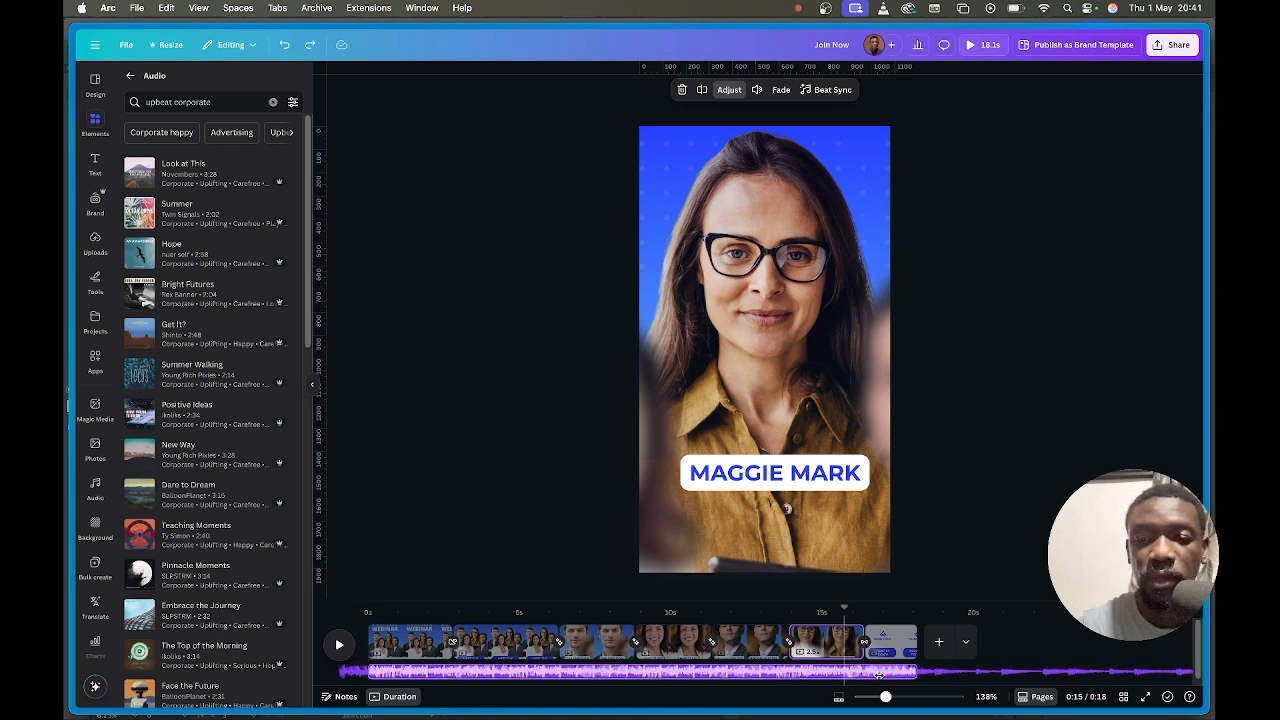
drag(878, 676, 591, 676)
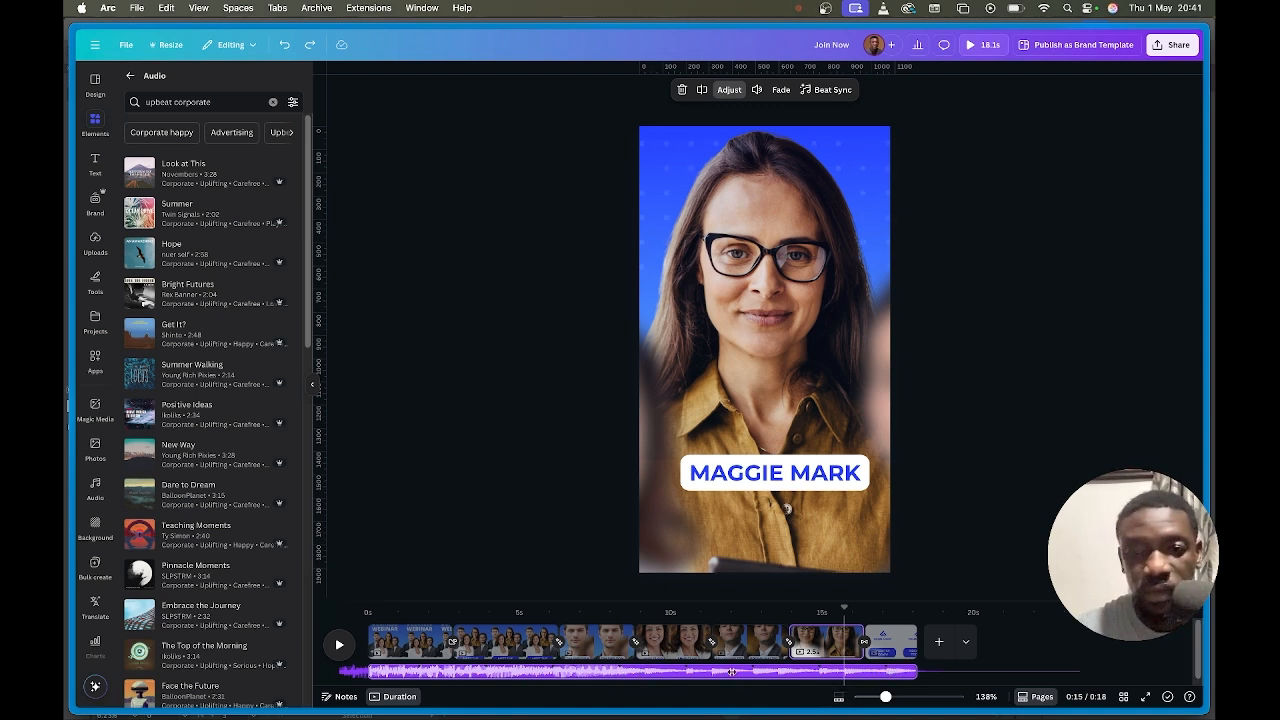
drag(722, 669, 713, 669)
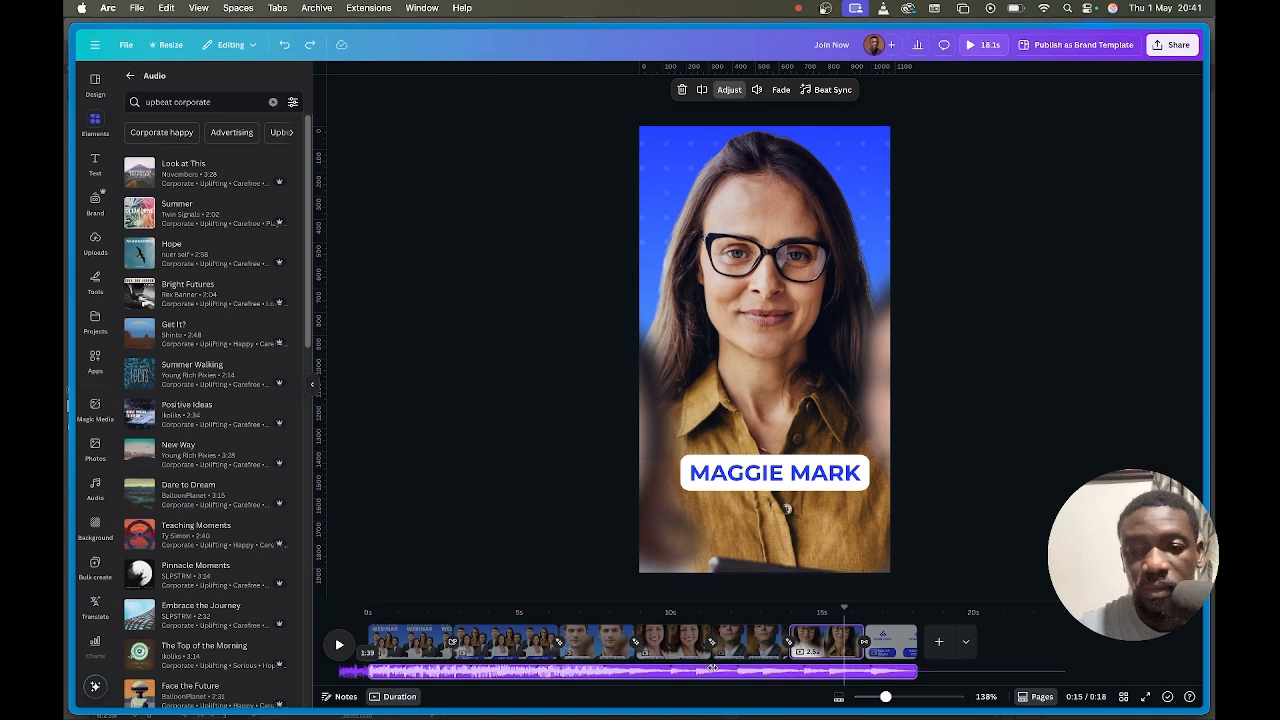
click(985, 47)
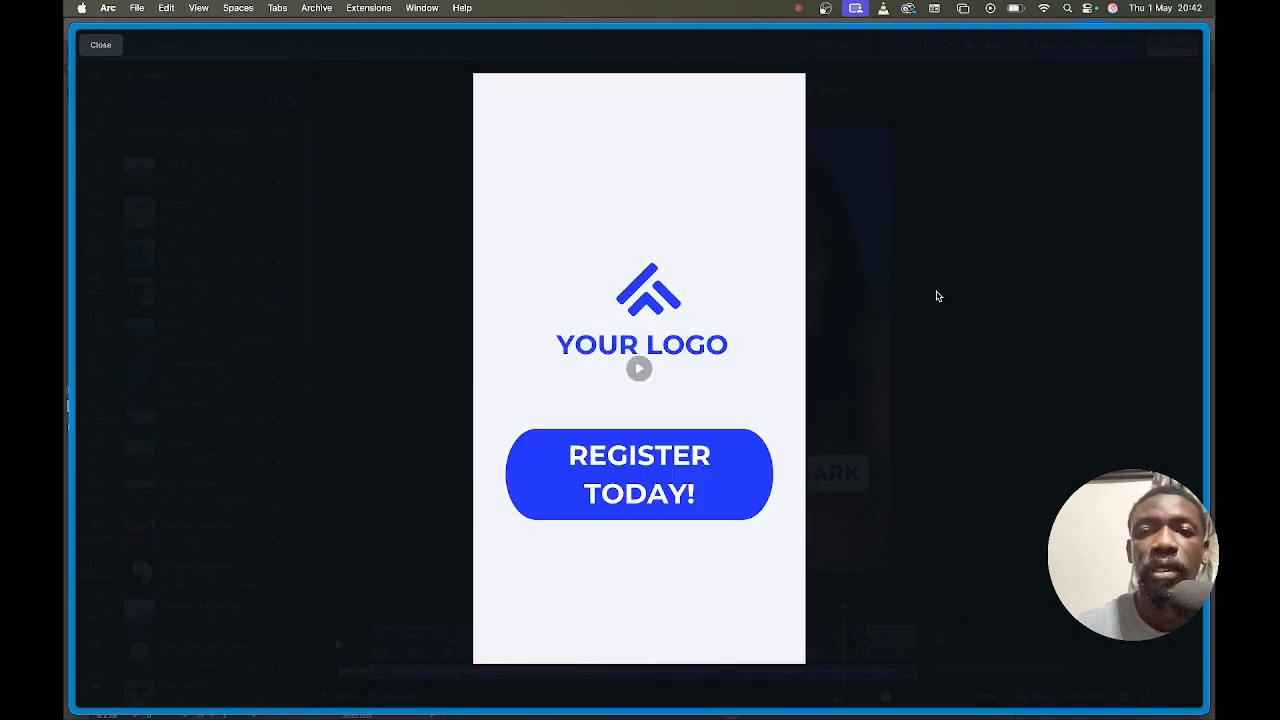
click(934, 291)
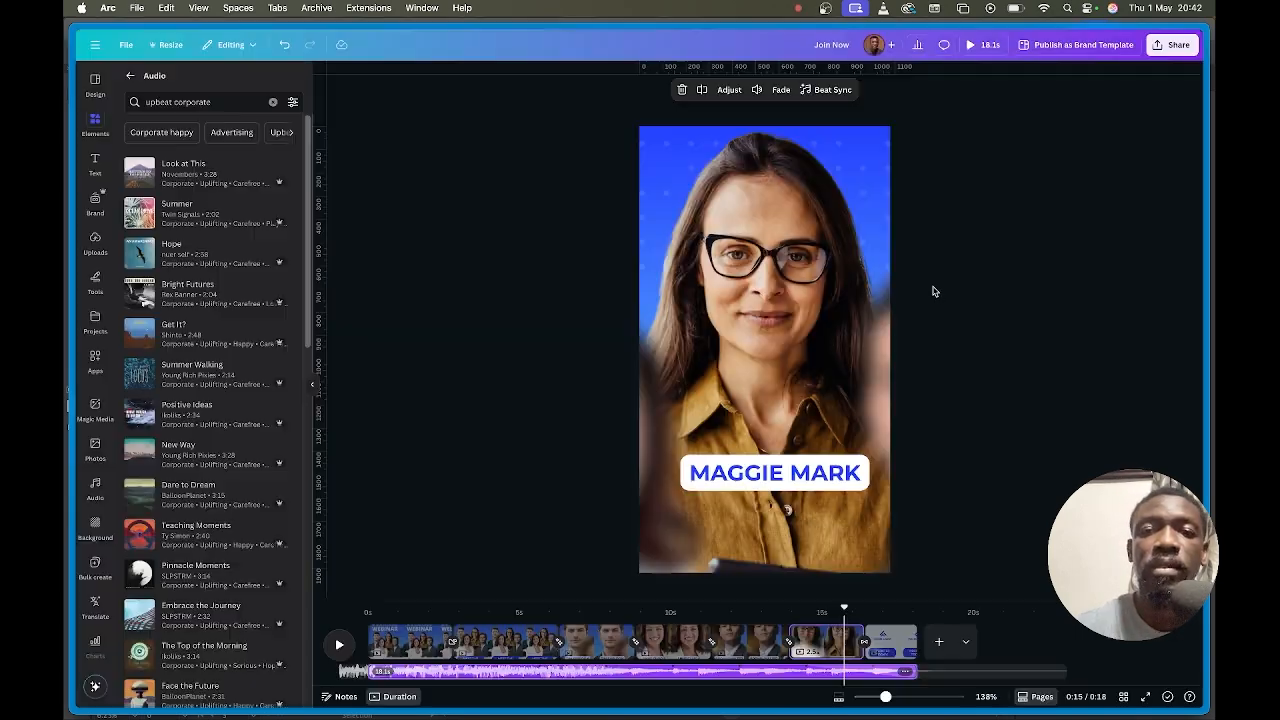
Set the music's fade out to 2.1 s and fade in to 4.8 s, and preview the whole video.
click(874, 645)
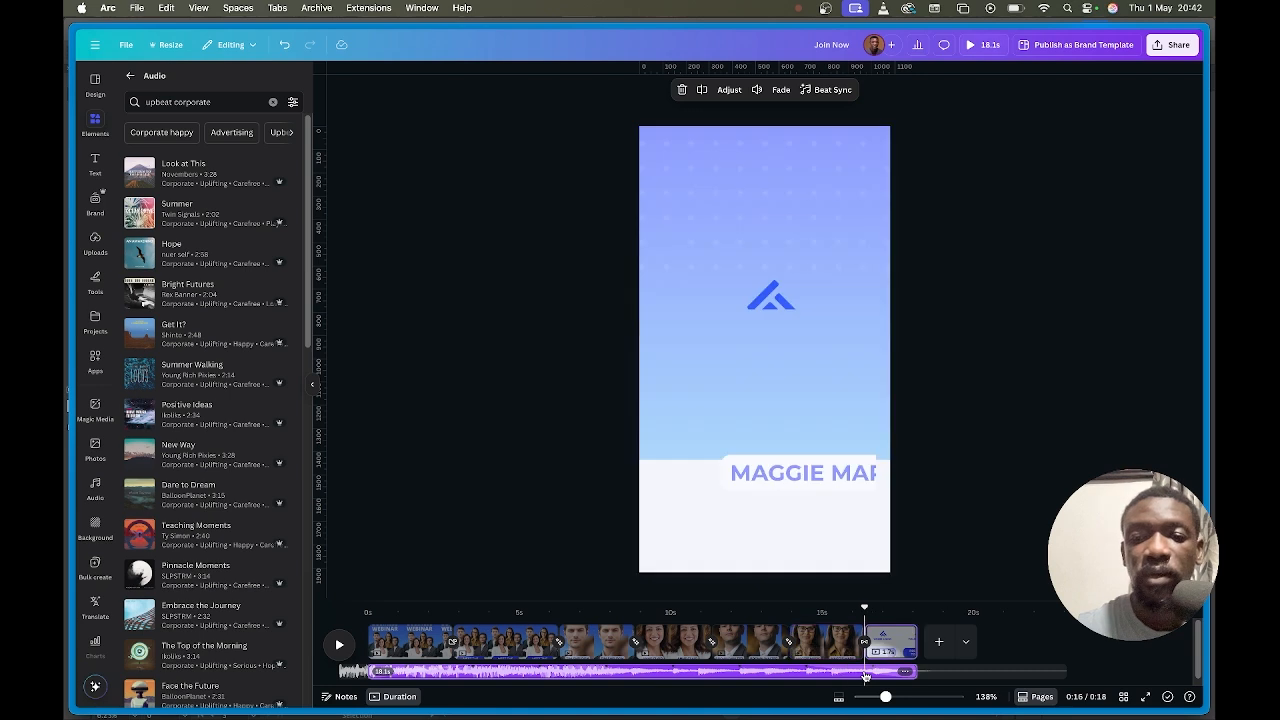
click(779, 90)
drag(810, 178, 754, 180)
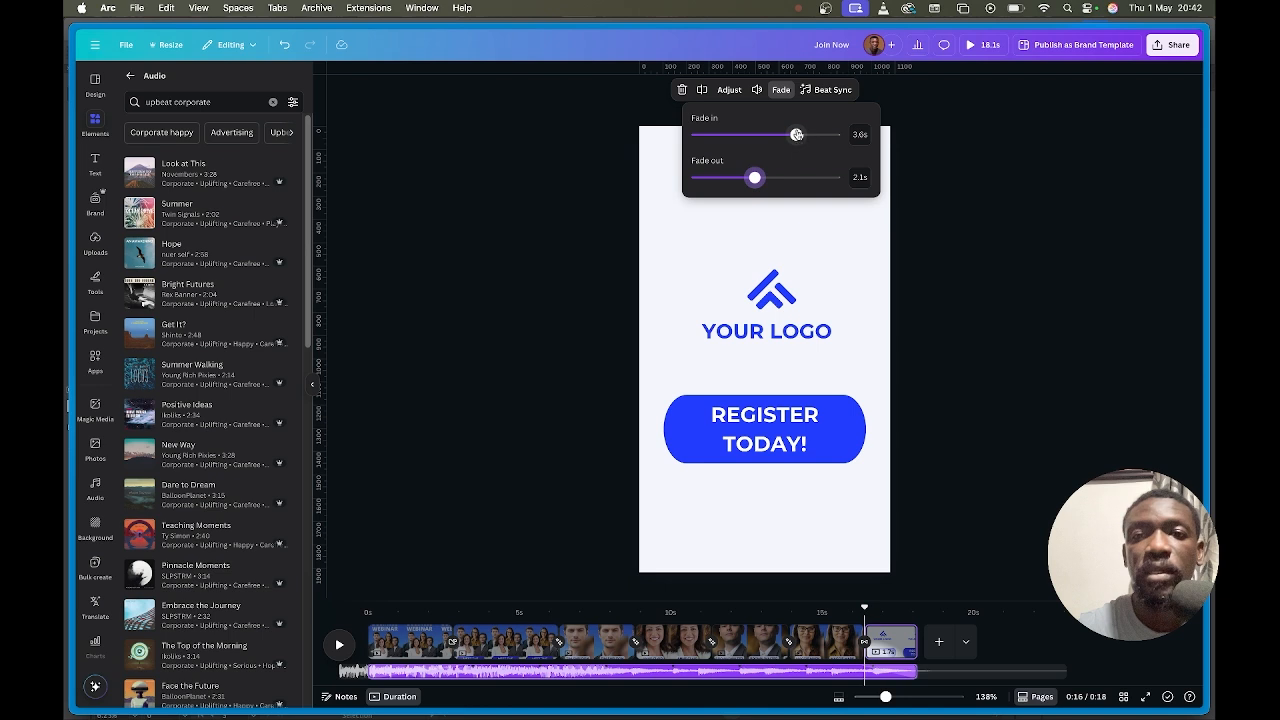
drag(796, 134, 831, 141)
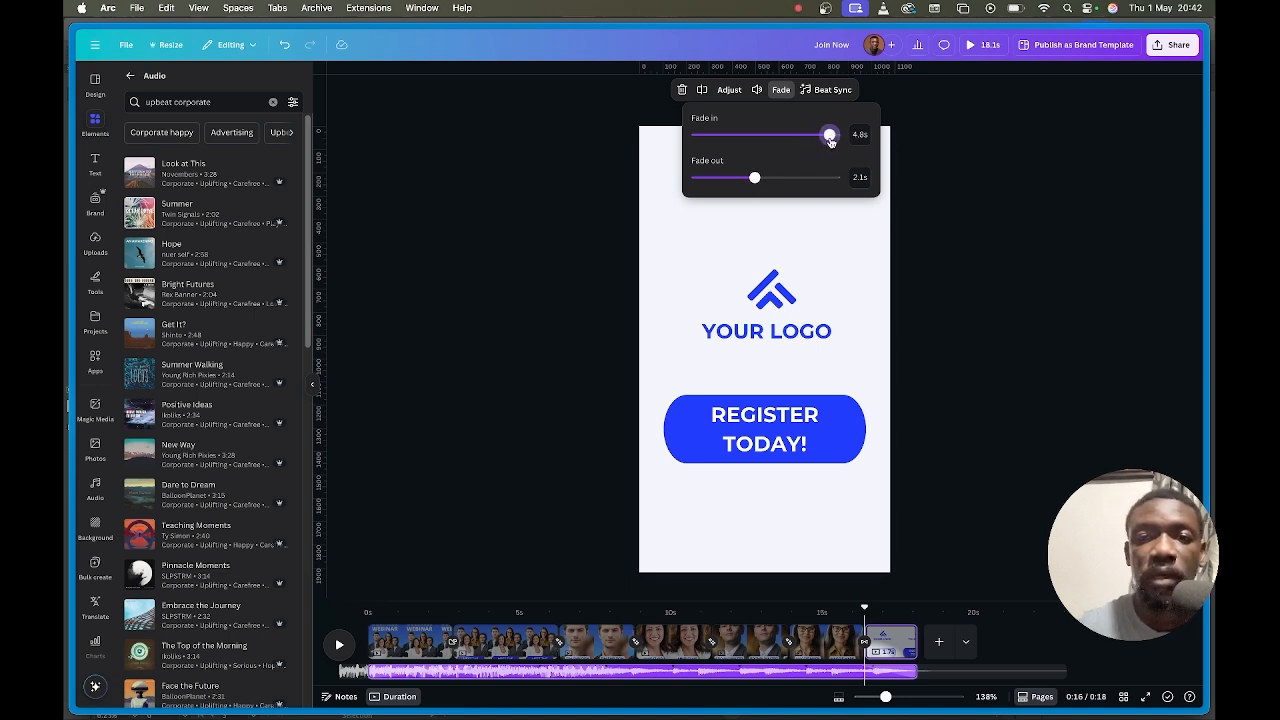
click(975, 50)
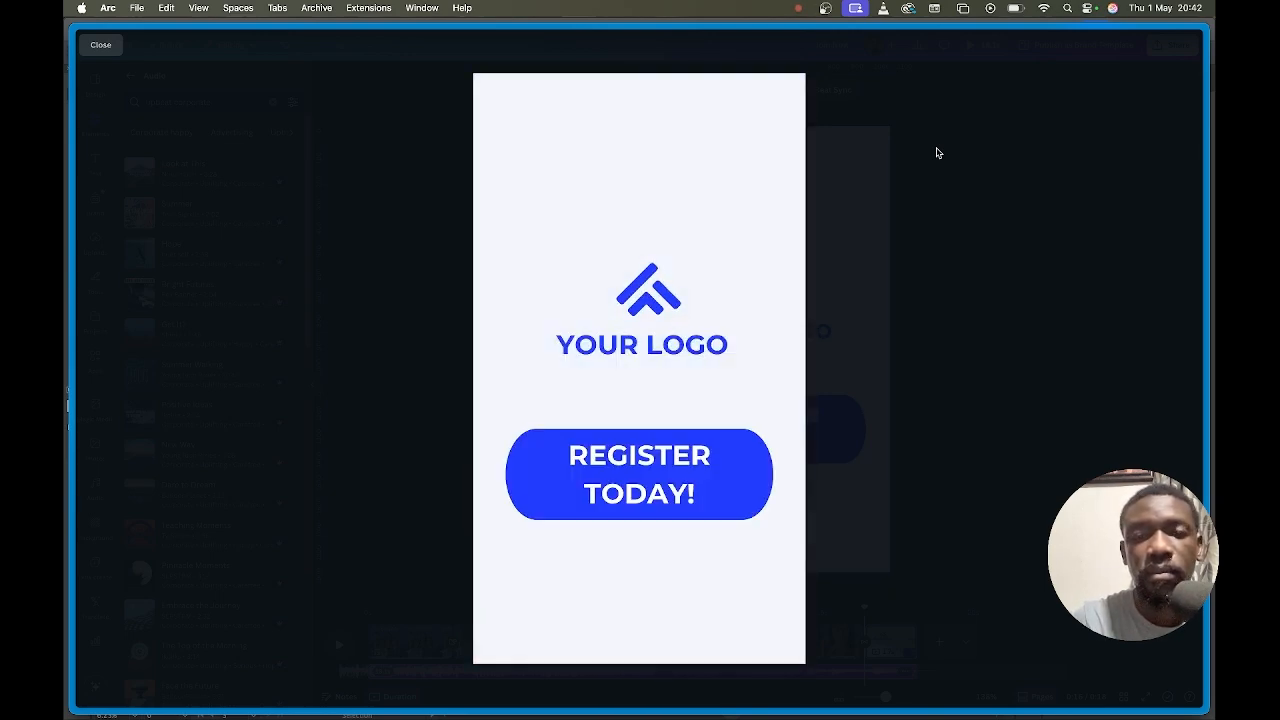
key(Escape)
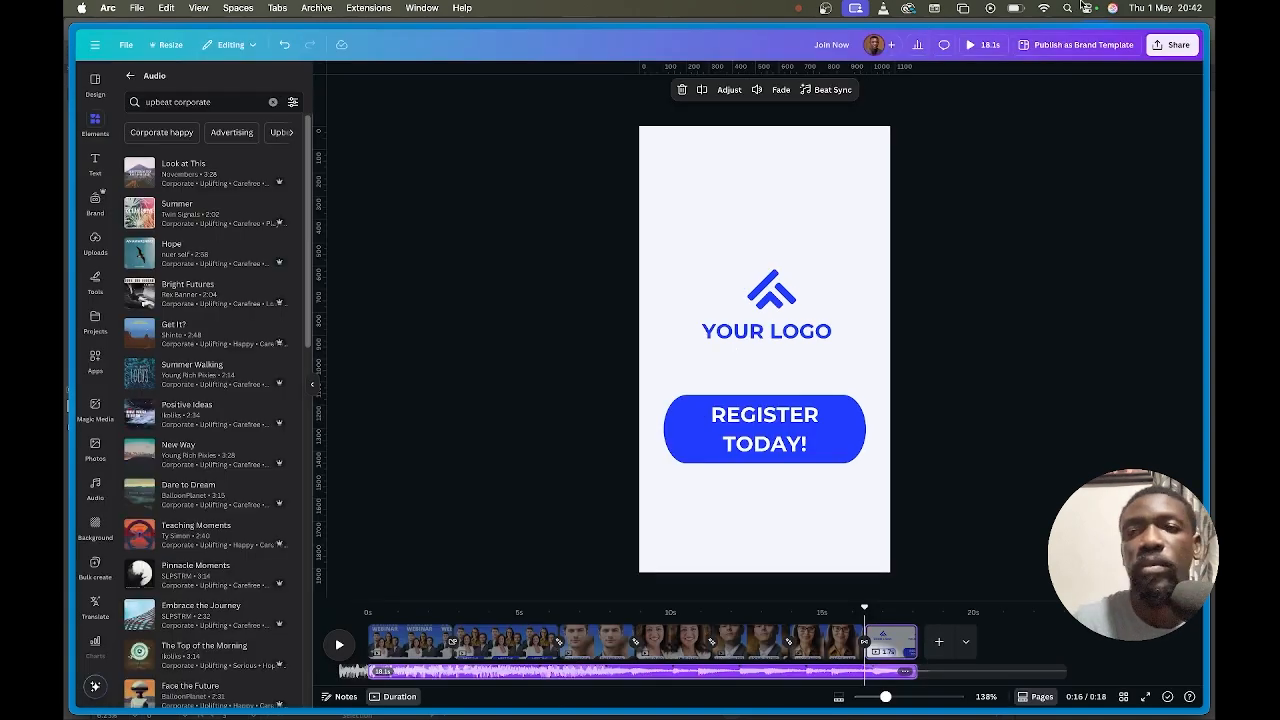
Download pages 1-7 of the design as an MP4 video at 1080p quality.
click(1157, 52)
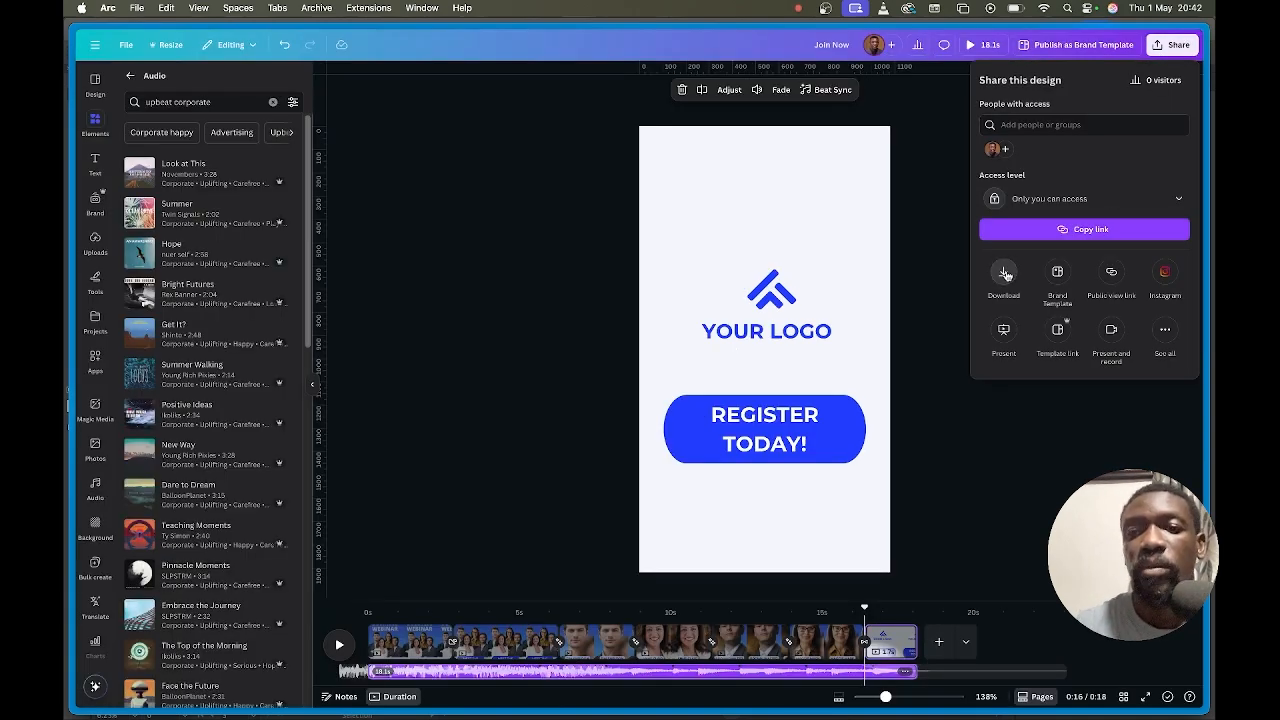
click(1003, 271)
click(1035, 122)
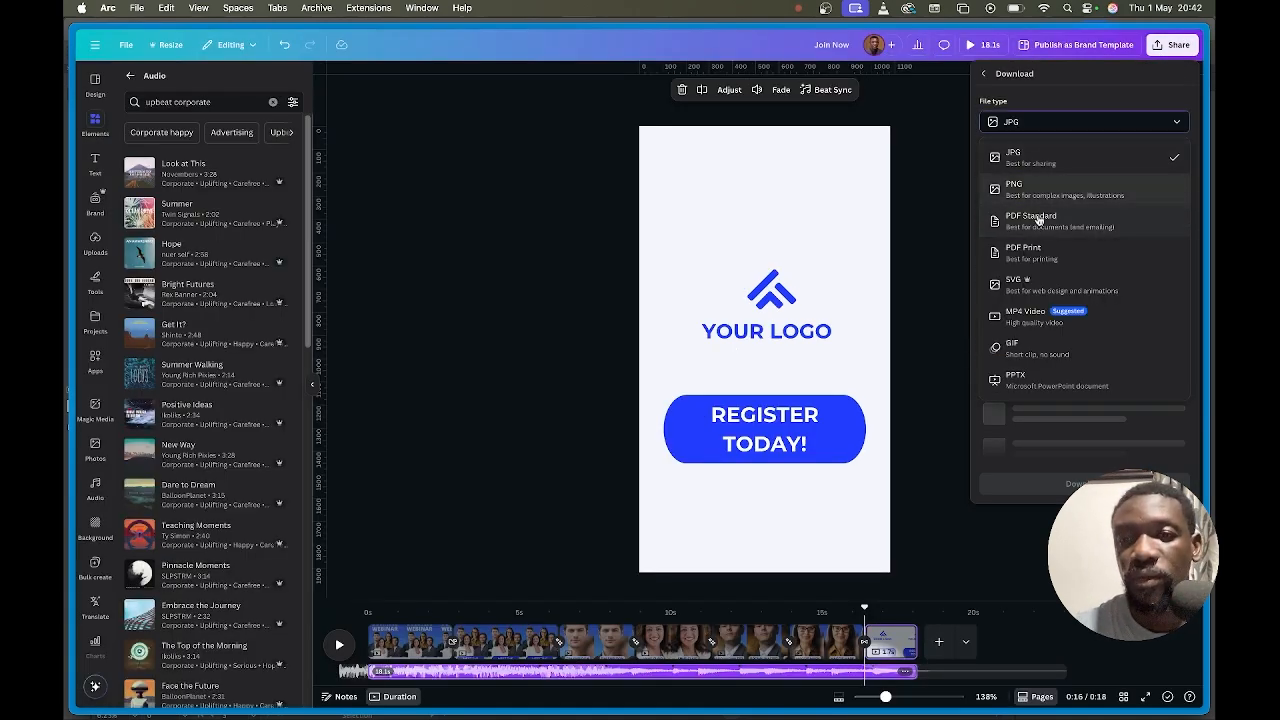
click(1039, 318)
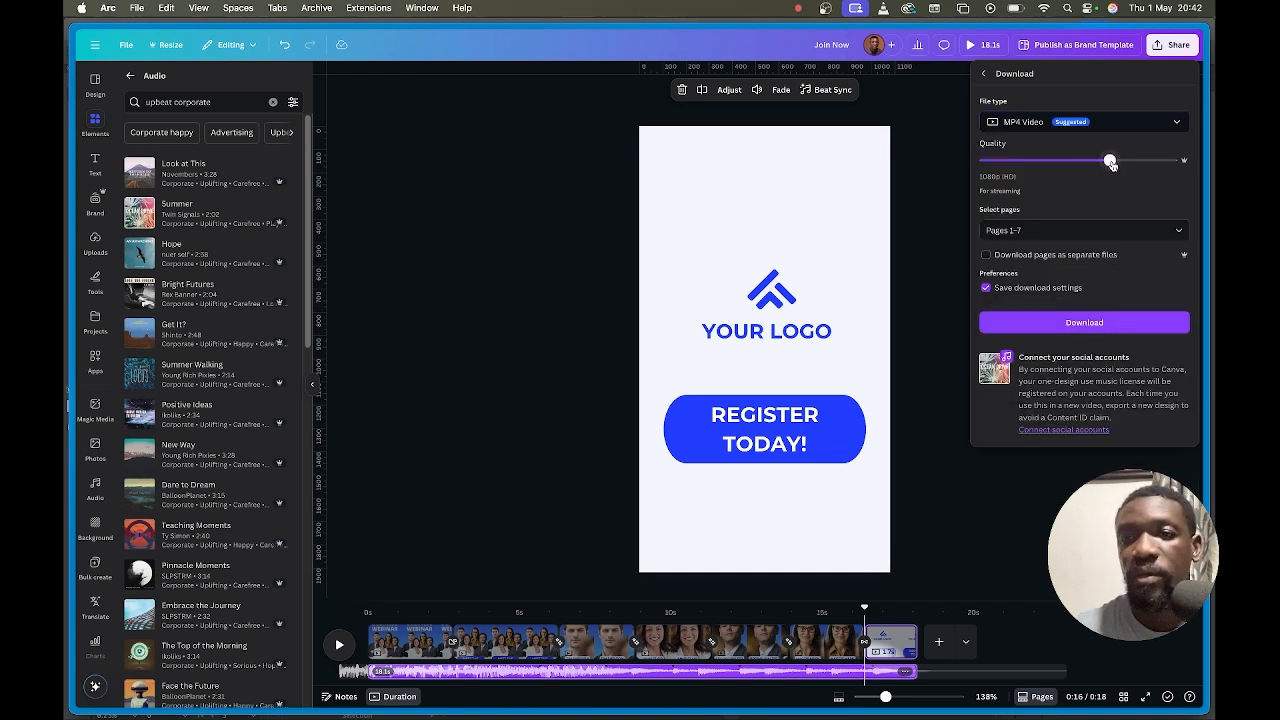
mouse_move(1112, 164)
mouse_down()
mouse_move(1170, 161)
mouse_move(1130, 169)
mouse_up()
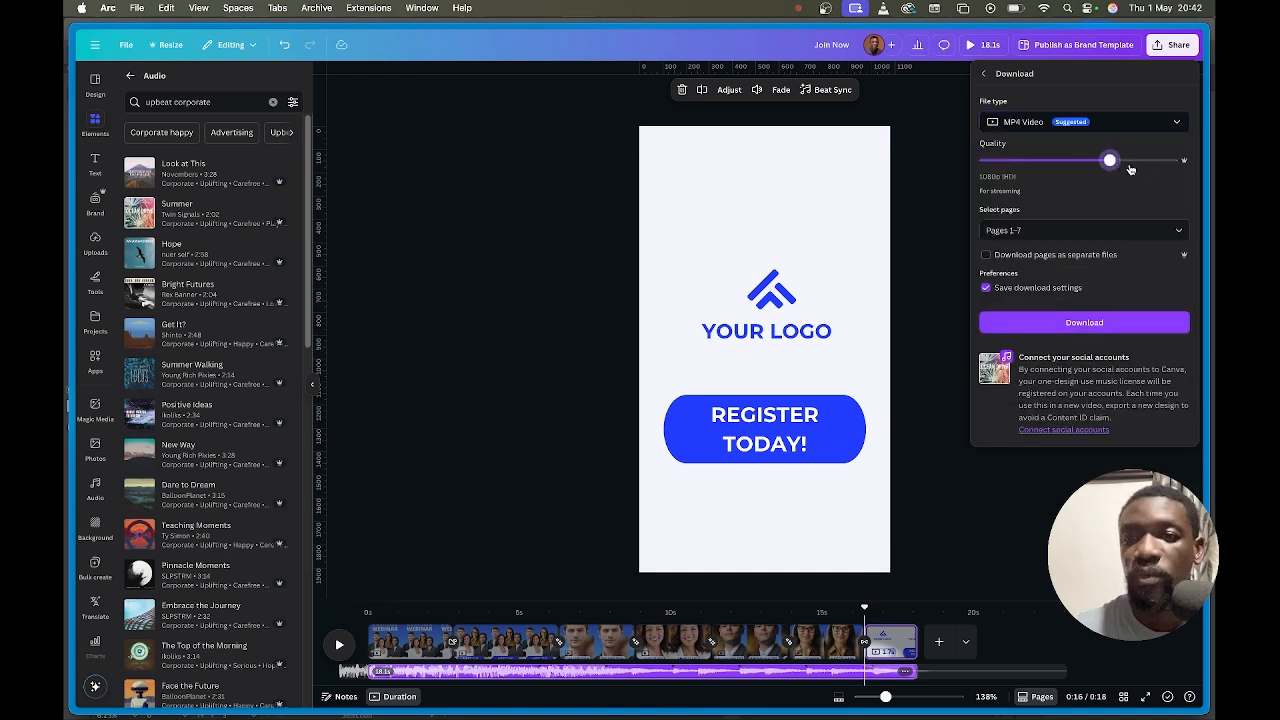
click(1064, 325)
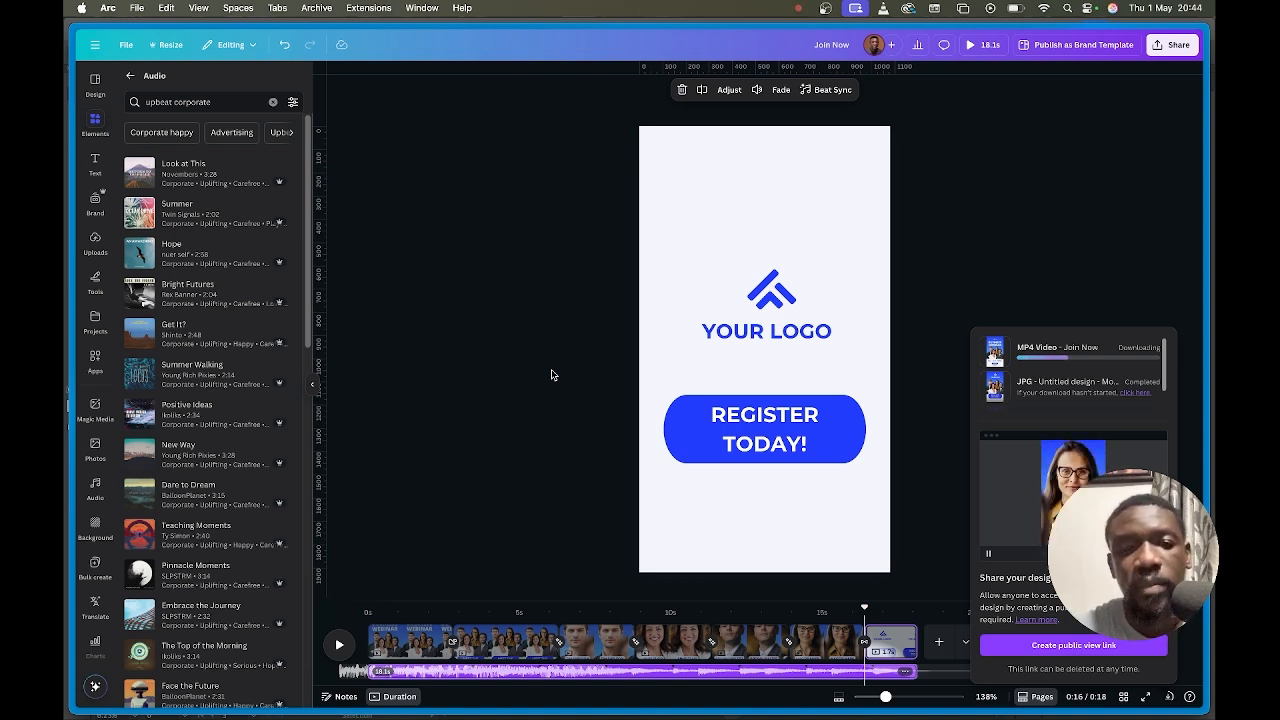
Lower the background music's volume to 52 and play the video from the Tim Sheldon page to hear it.
click(606, 677)
click(606, 677)
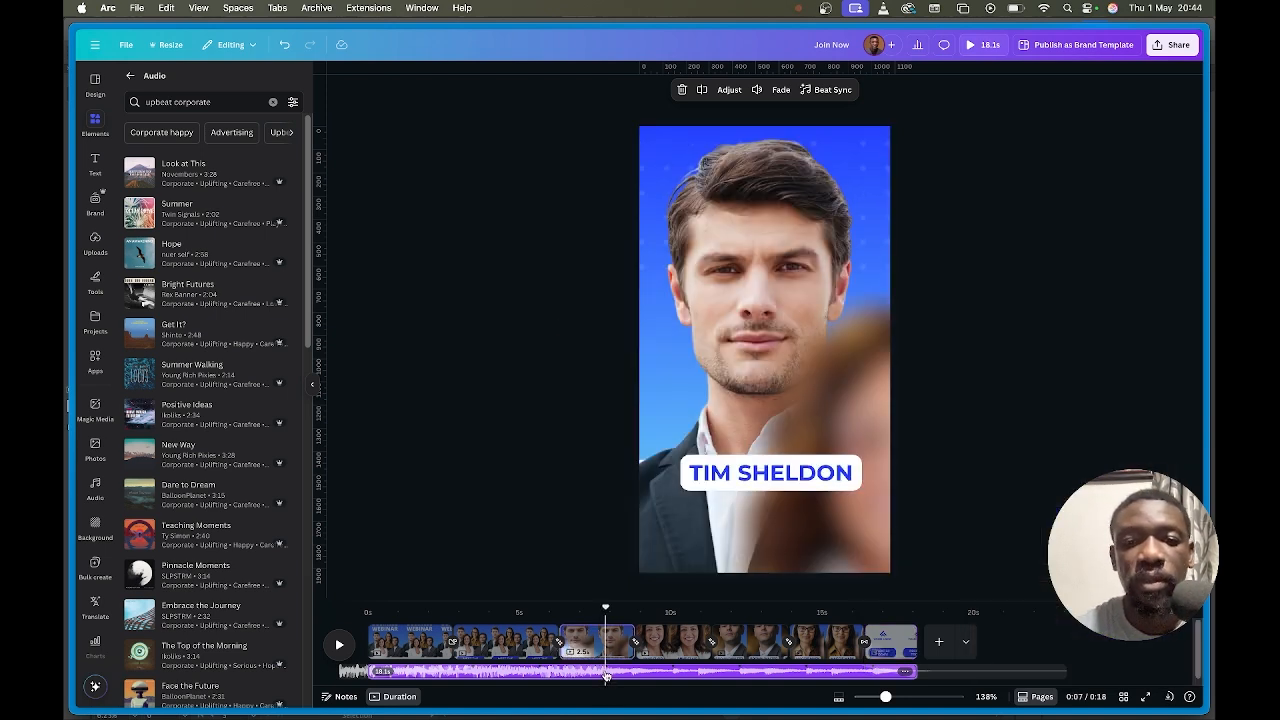
click(606, 675)
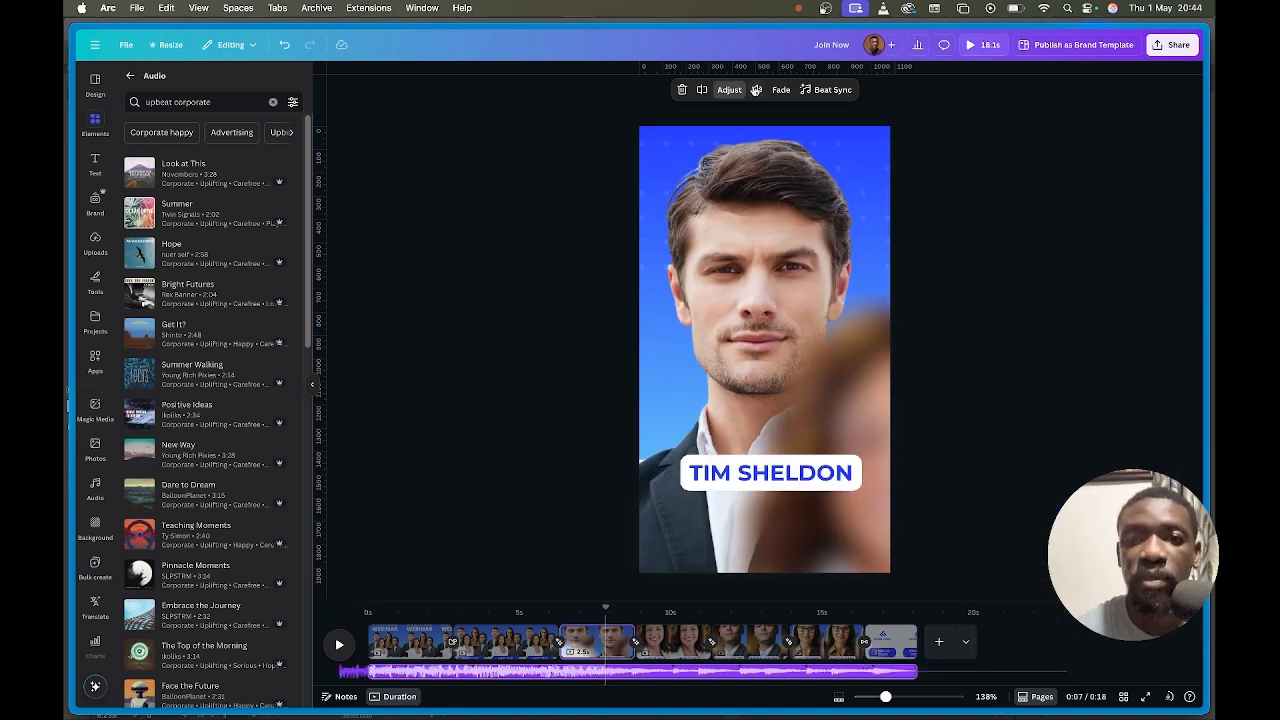
click(630, 675)
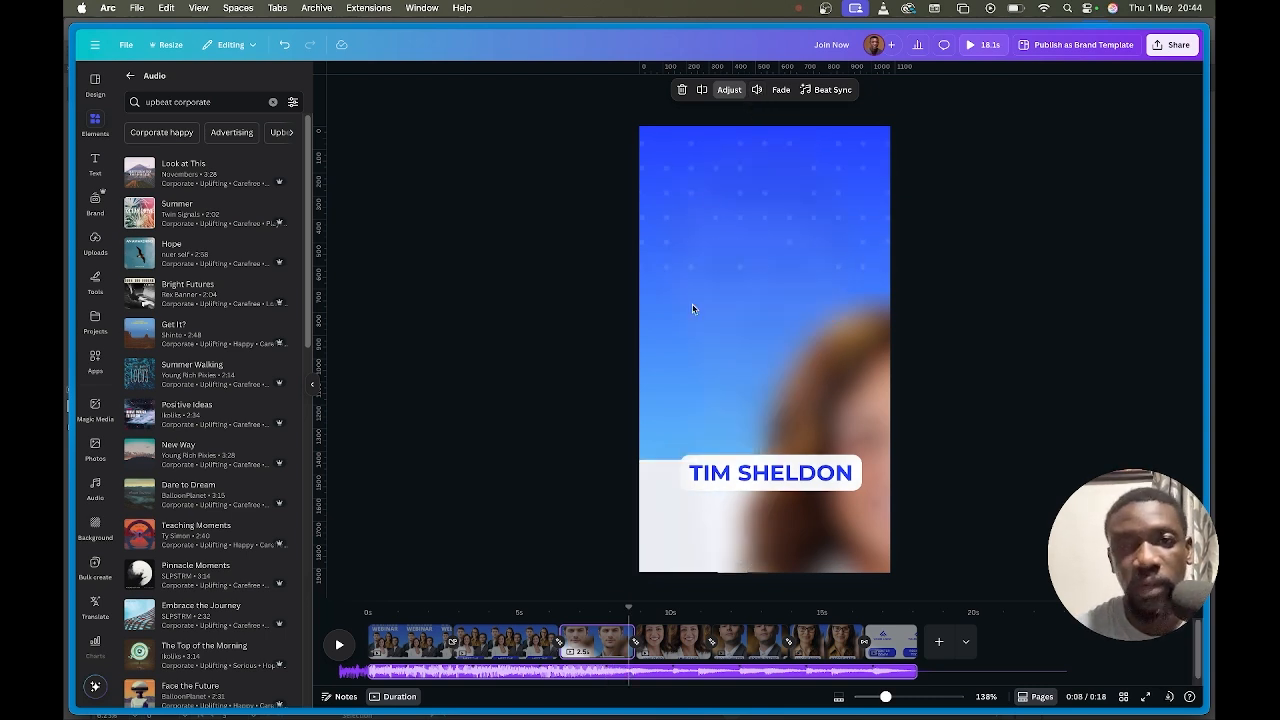
click(757, 92)
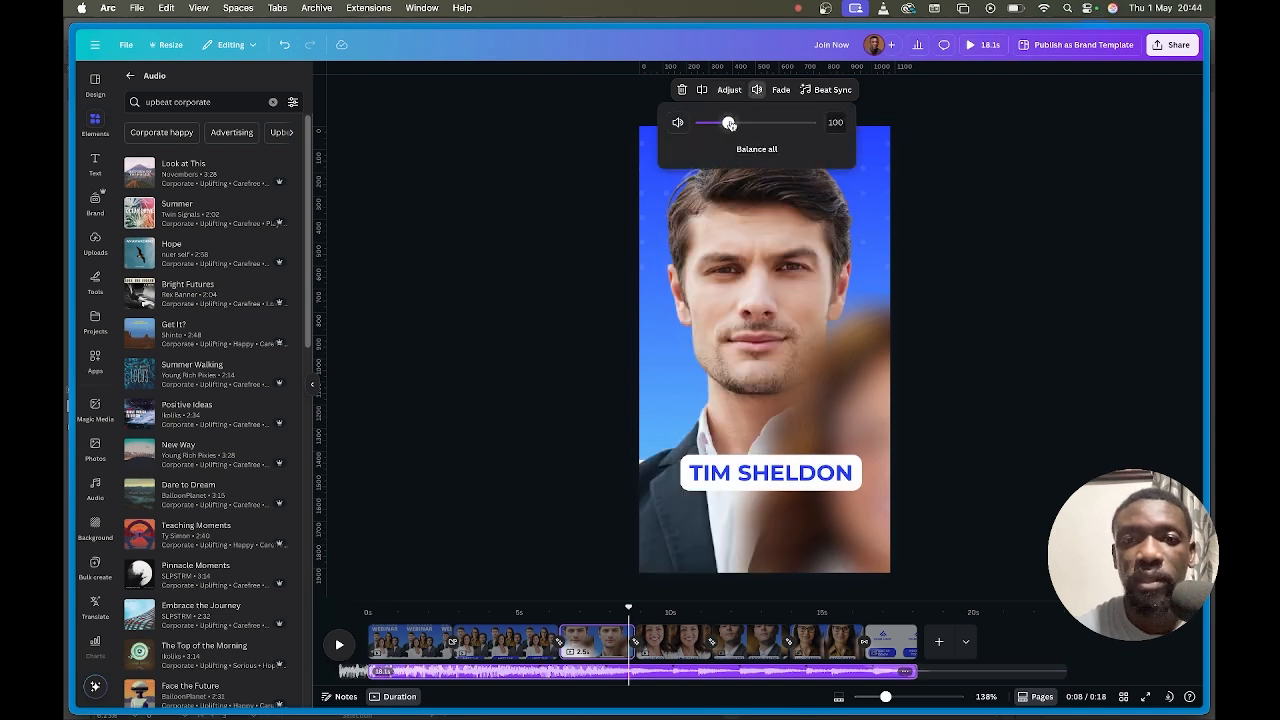
drag(729, 125, 715, 123)
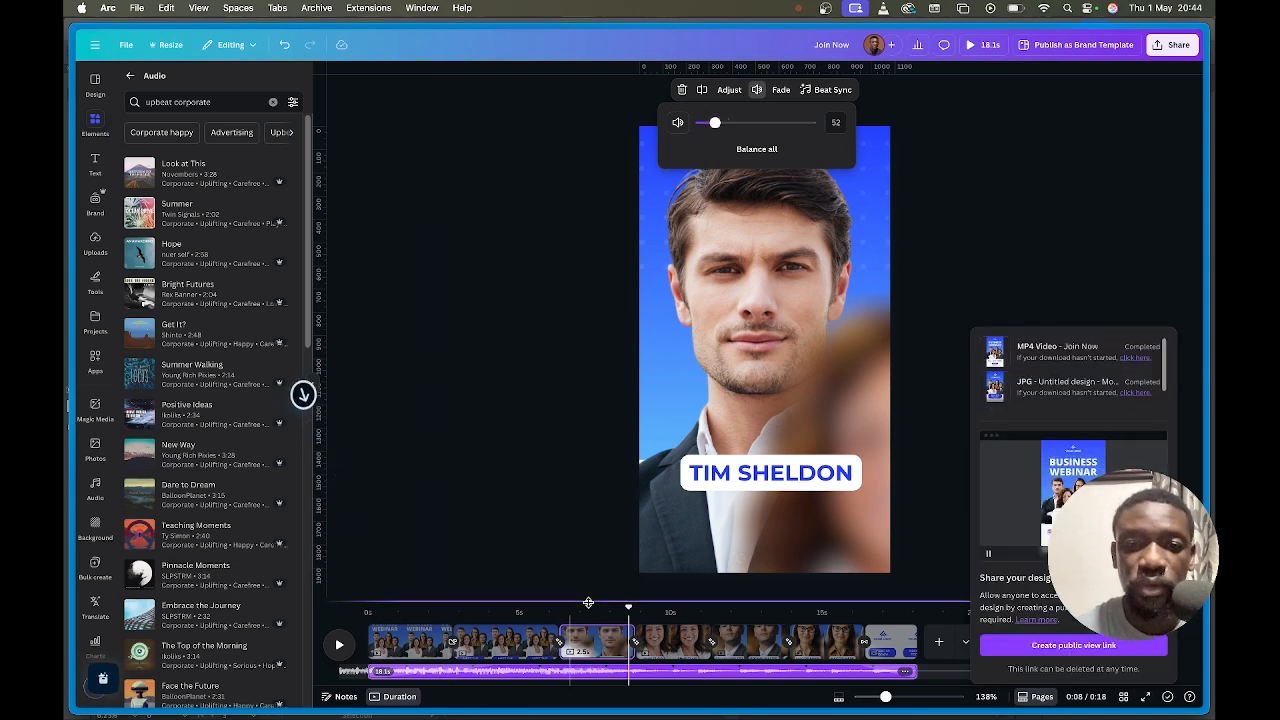
key(space)
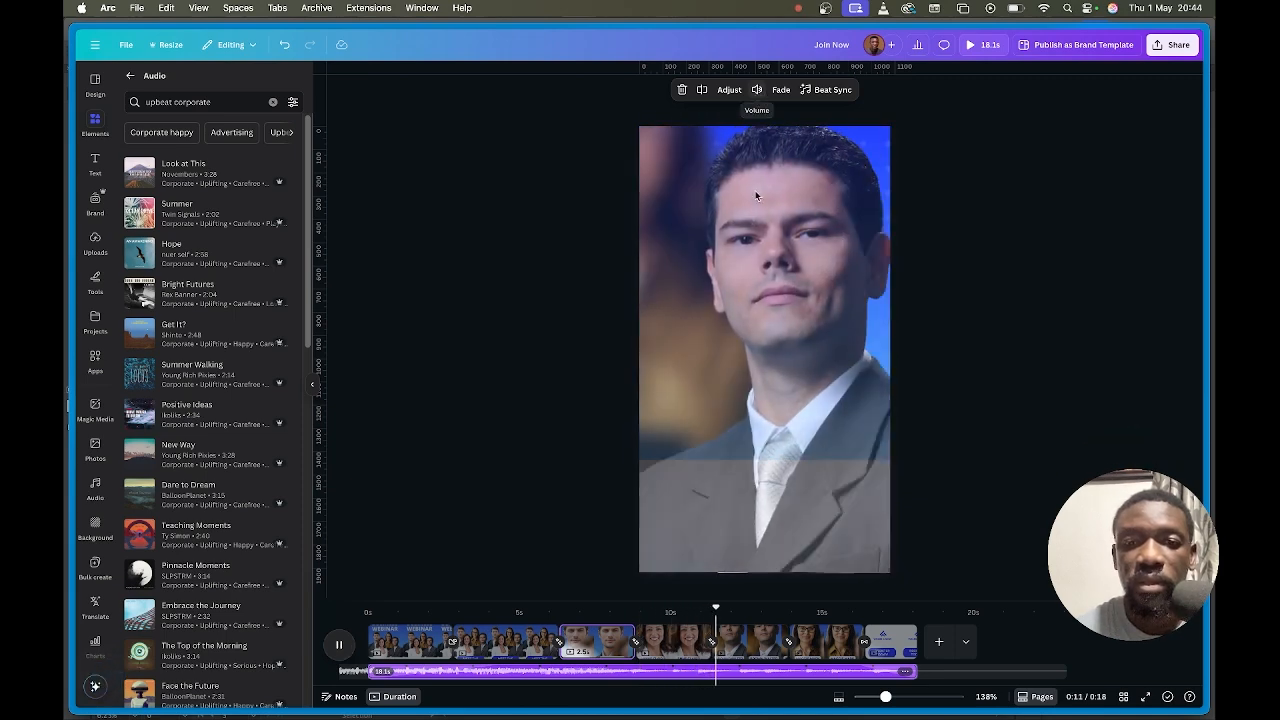
Raise the background music's volume to 271 and play the opening of the video from 0:00.
click(409, 634)
drag(411, 609, 369, 611)
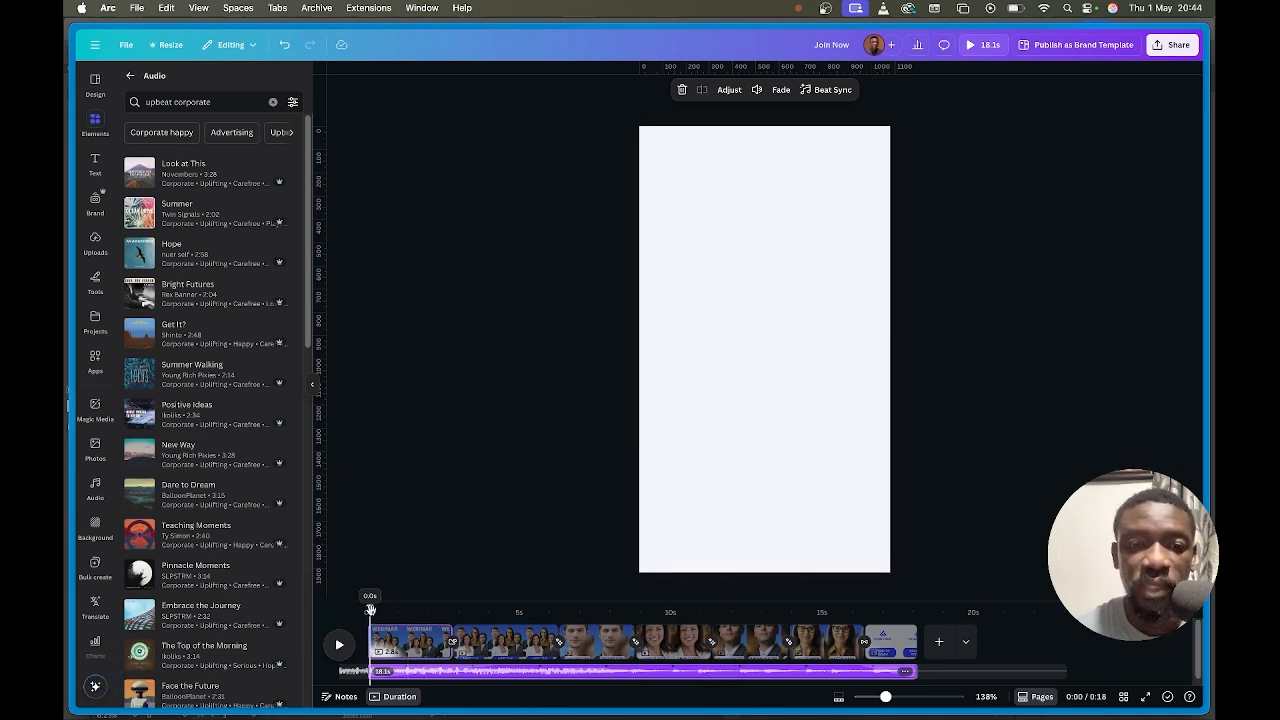
click(756, 90)
drag(714, 122, 774, 122)
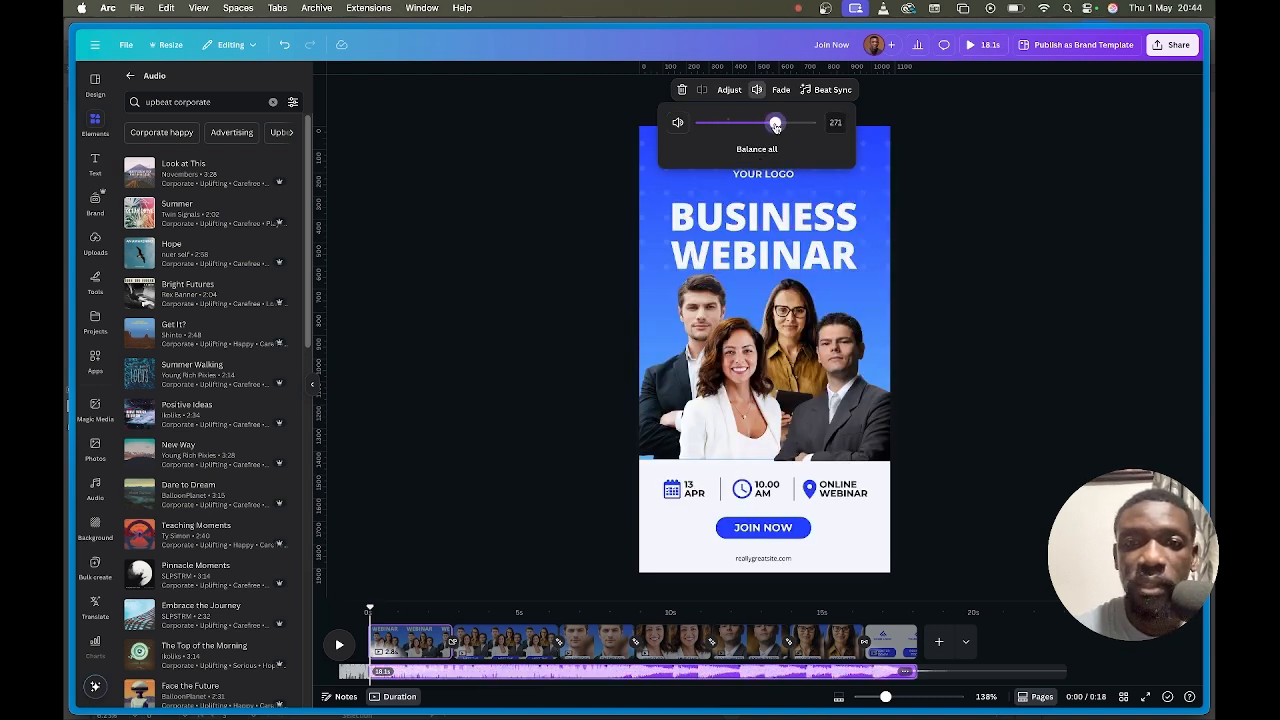
click(339, 647)
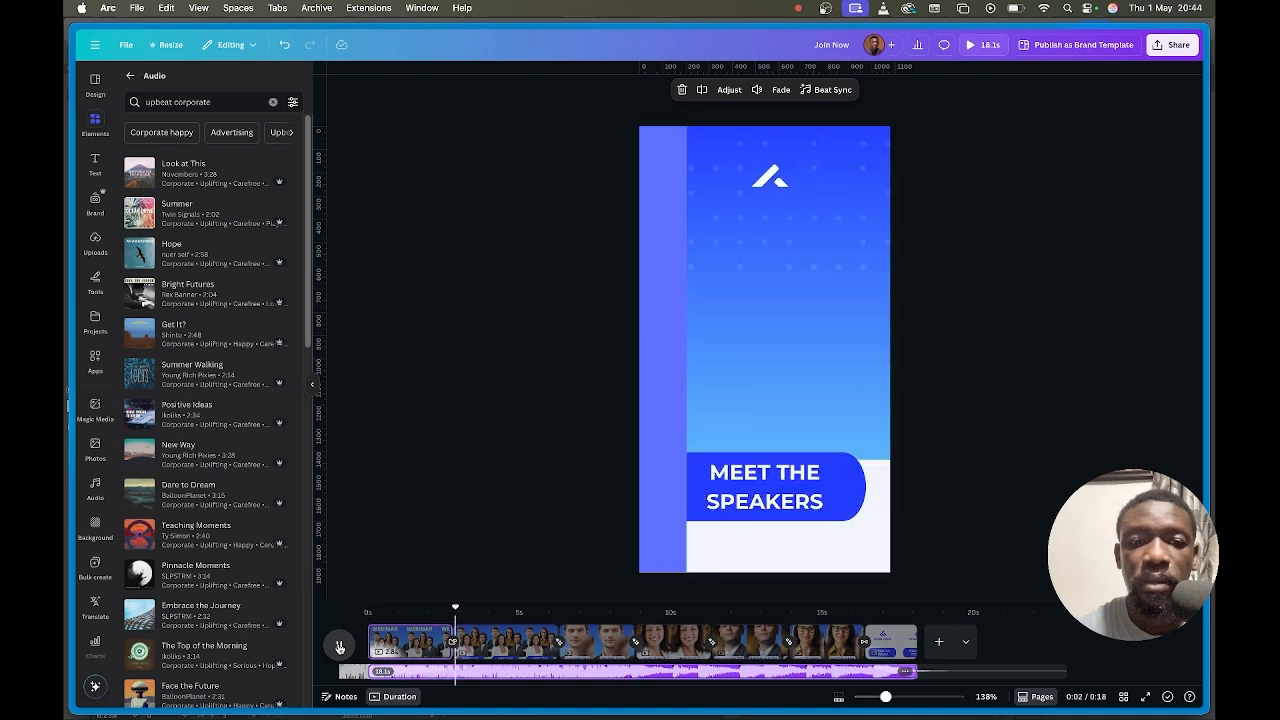
click(339, 647)
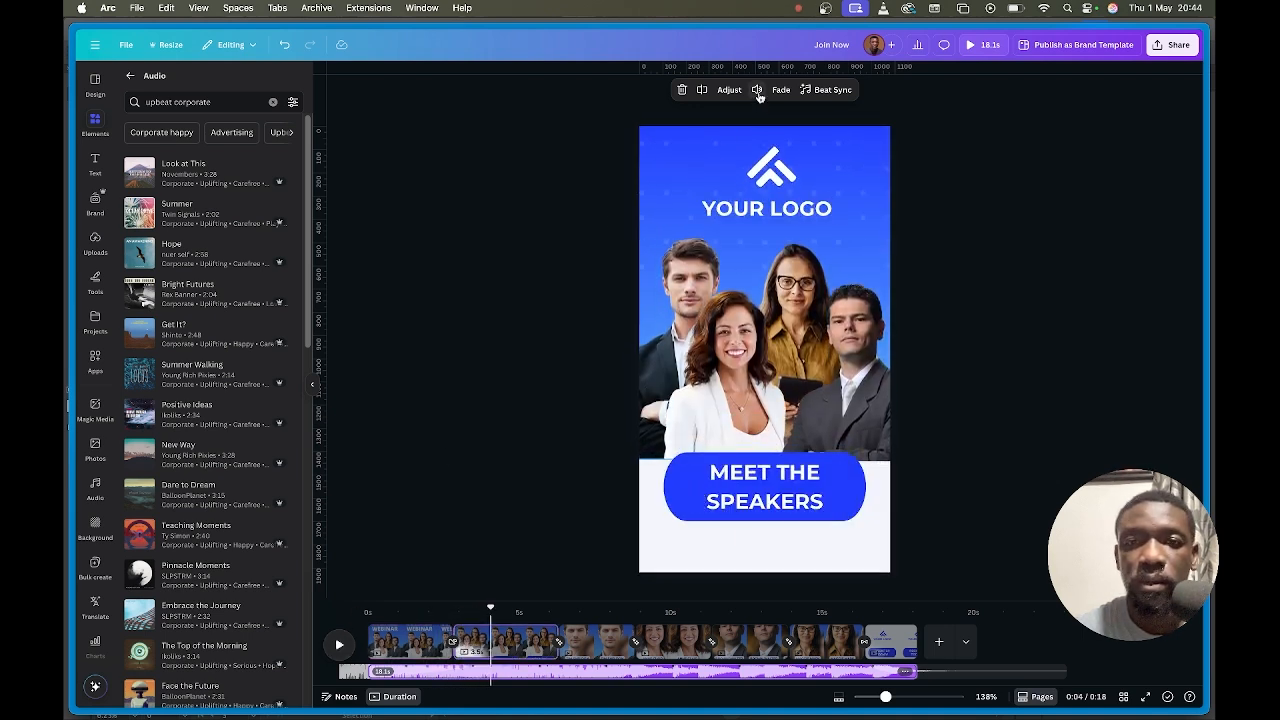
Reduce the background music's volume to 20 and replay the opening pages to compare the loudness.
click(757, 89)
drag(769, 132, 706, 124)
drag(490, 610, 350, 641)
click(345, 643)
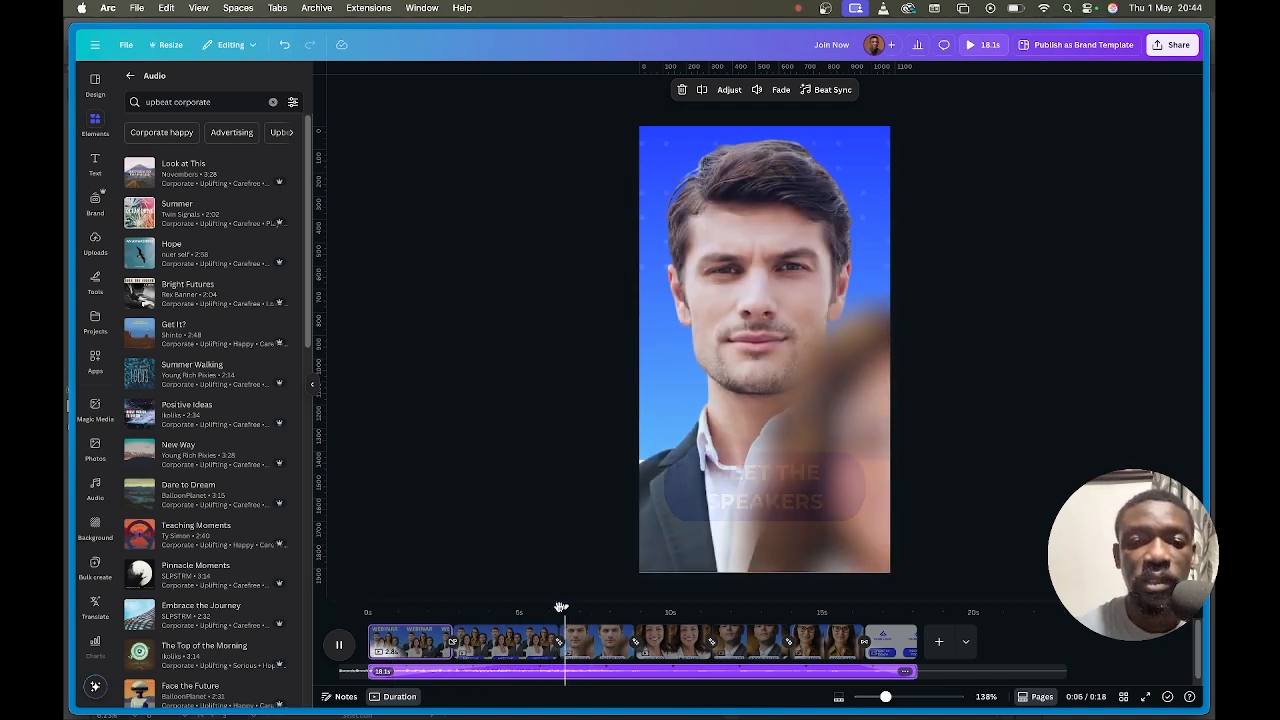
drag(562, 607, 377, 617)
key(space)
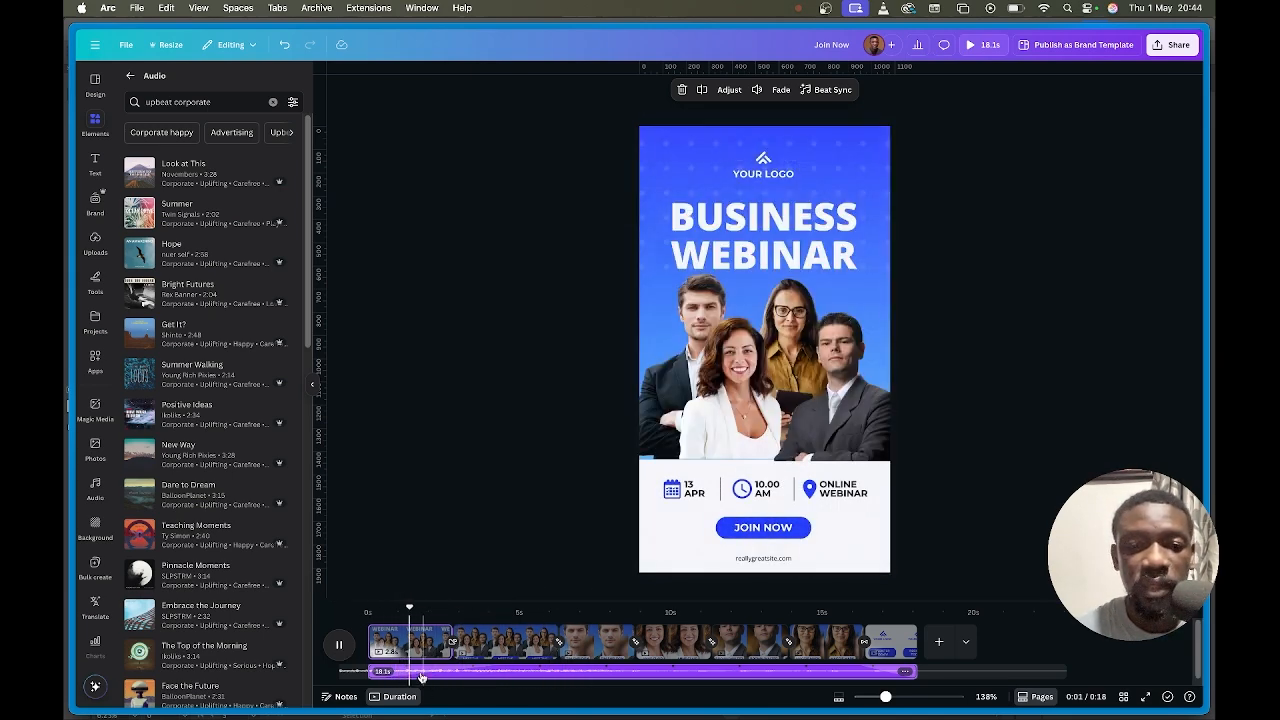
click(339, 645)
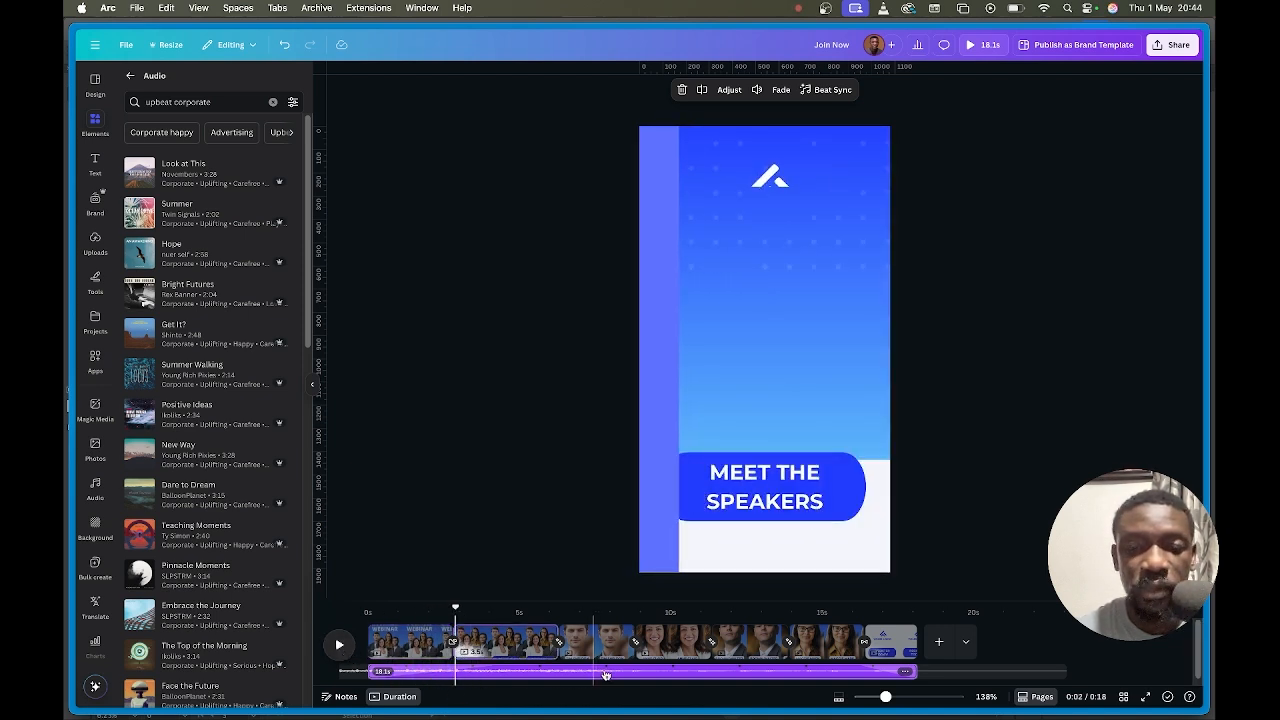
Set the background music's volume to 57.
click(757, 89)
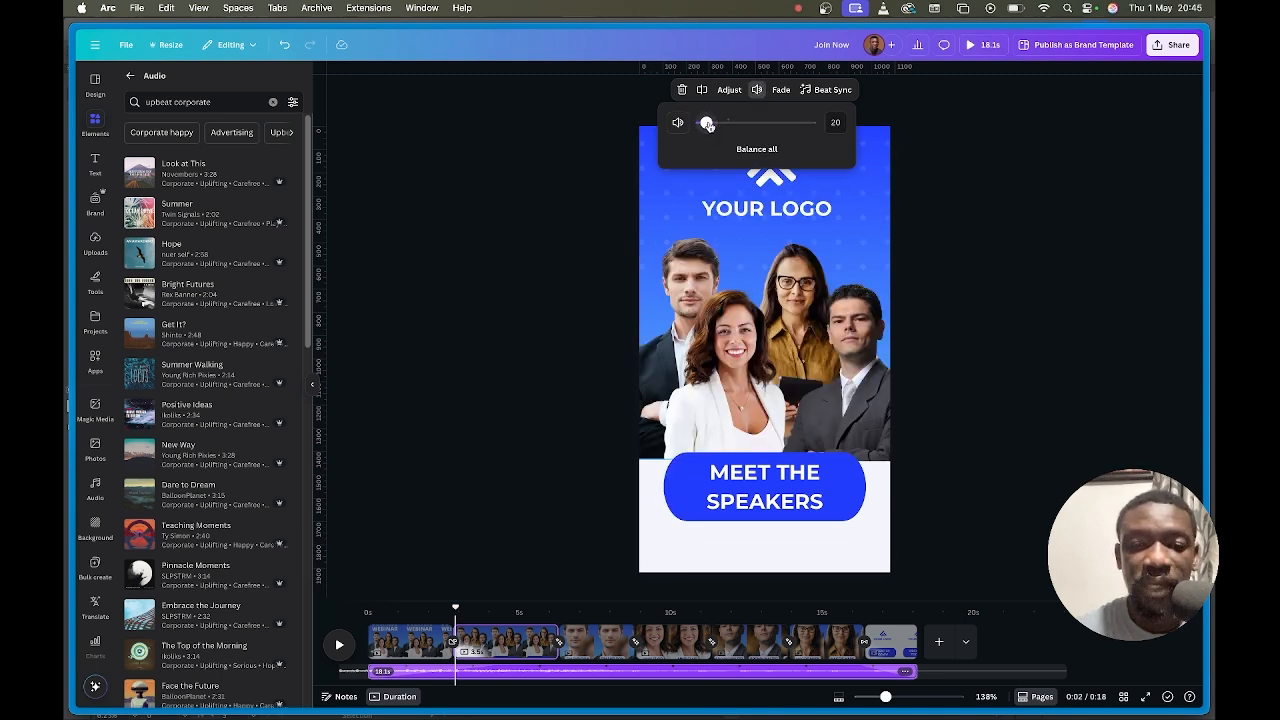
mouse_move(708, 124)
mouse_down()
mouse_move(724, 122)
mouse_move(678, 122)
mouse_move(735, 122)
mouse_move(713, 123)
mouse_up()
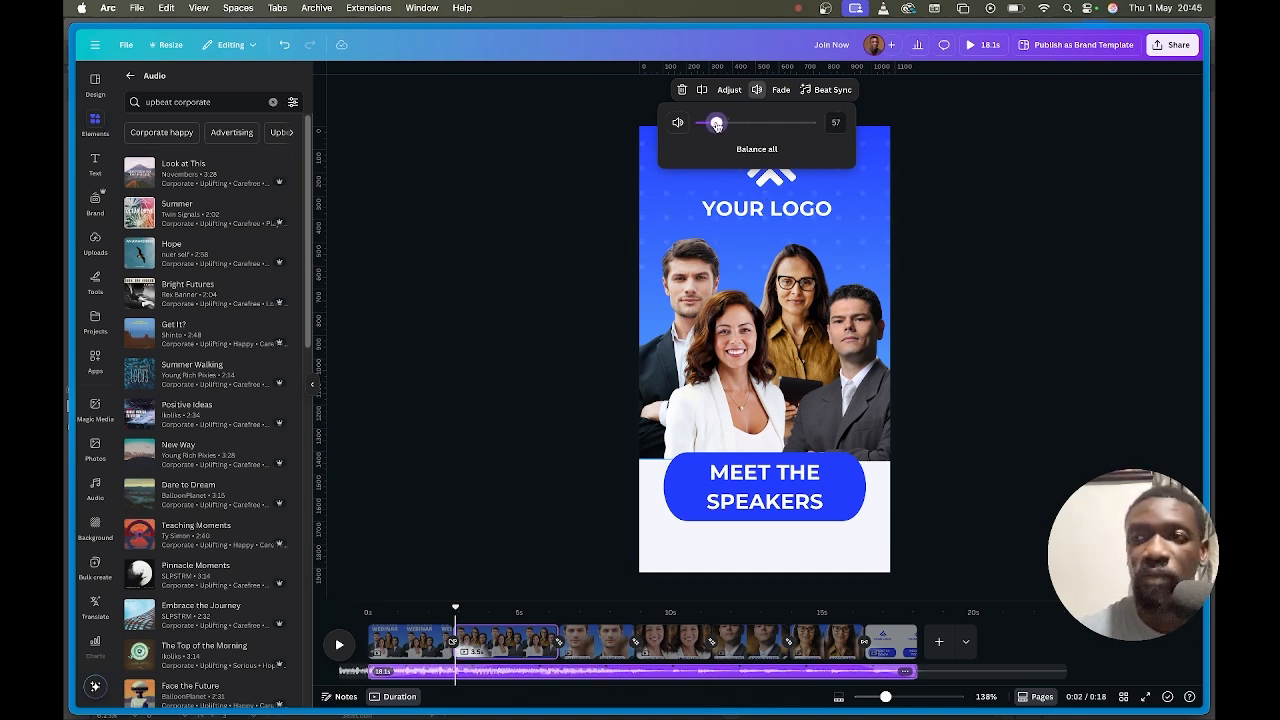
click(560, 317)
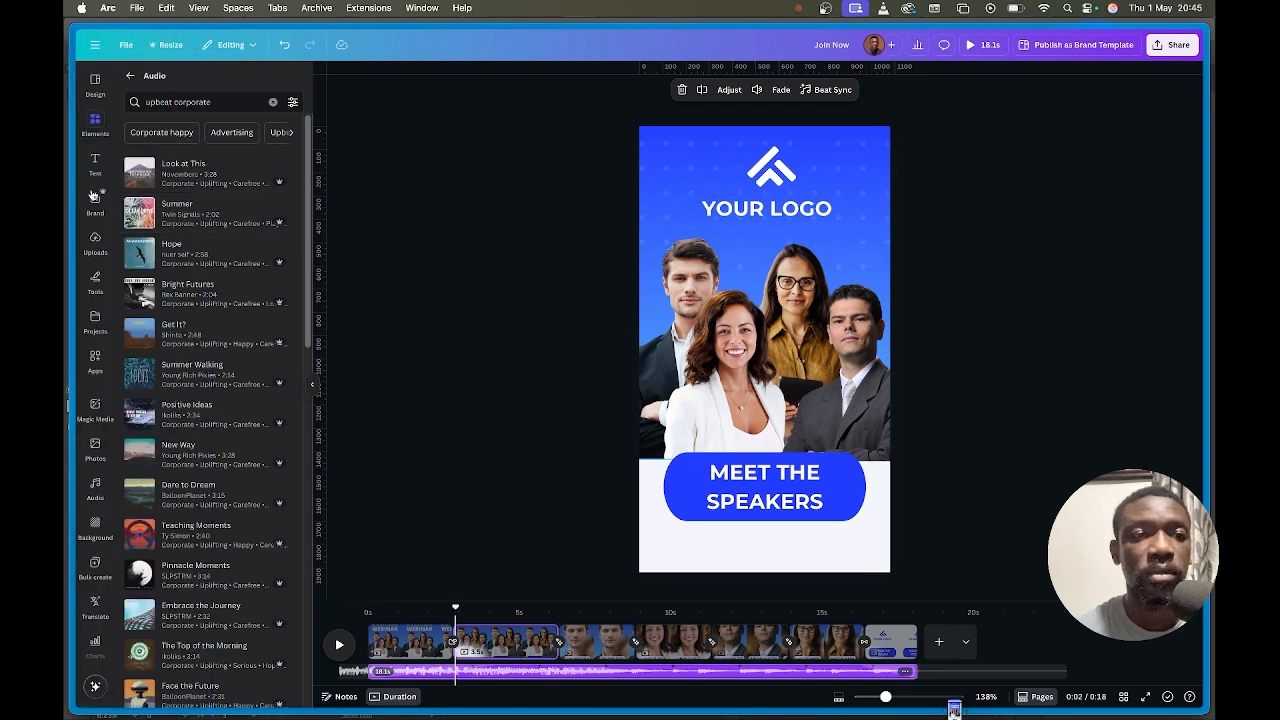
Open the library of uploaded files.
click(95, 240)
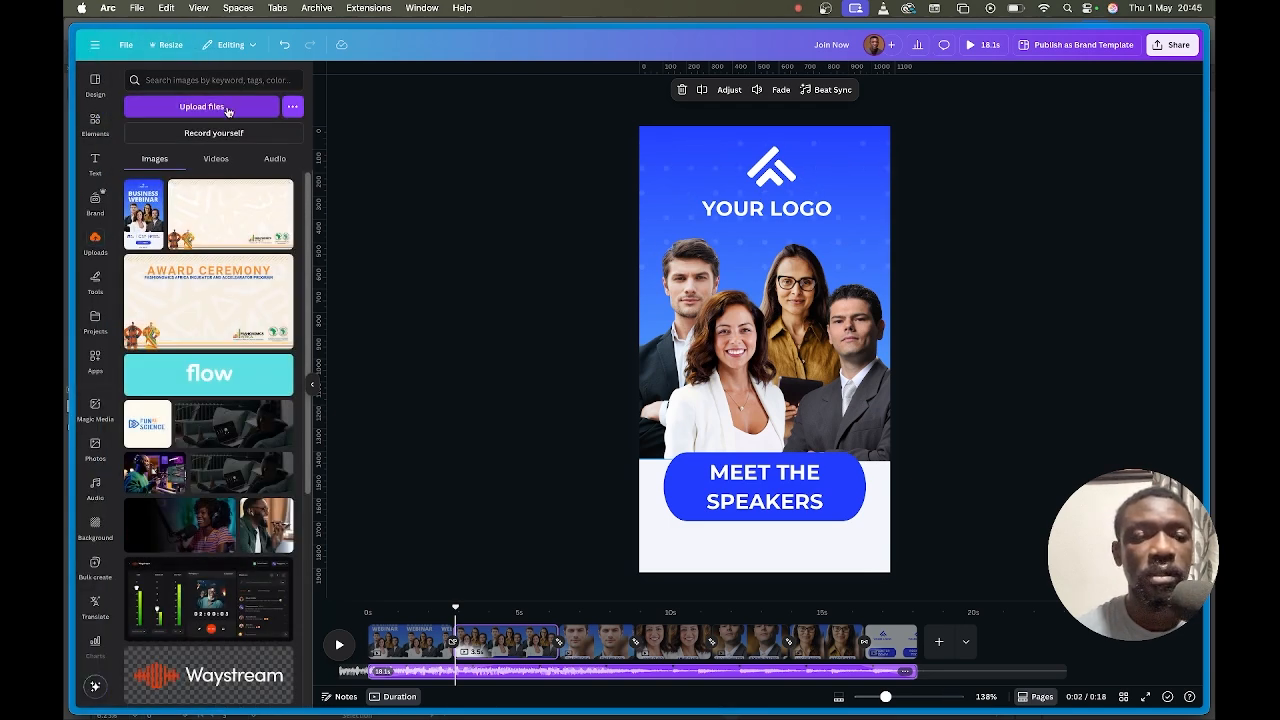